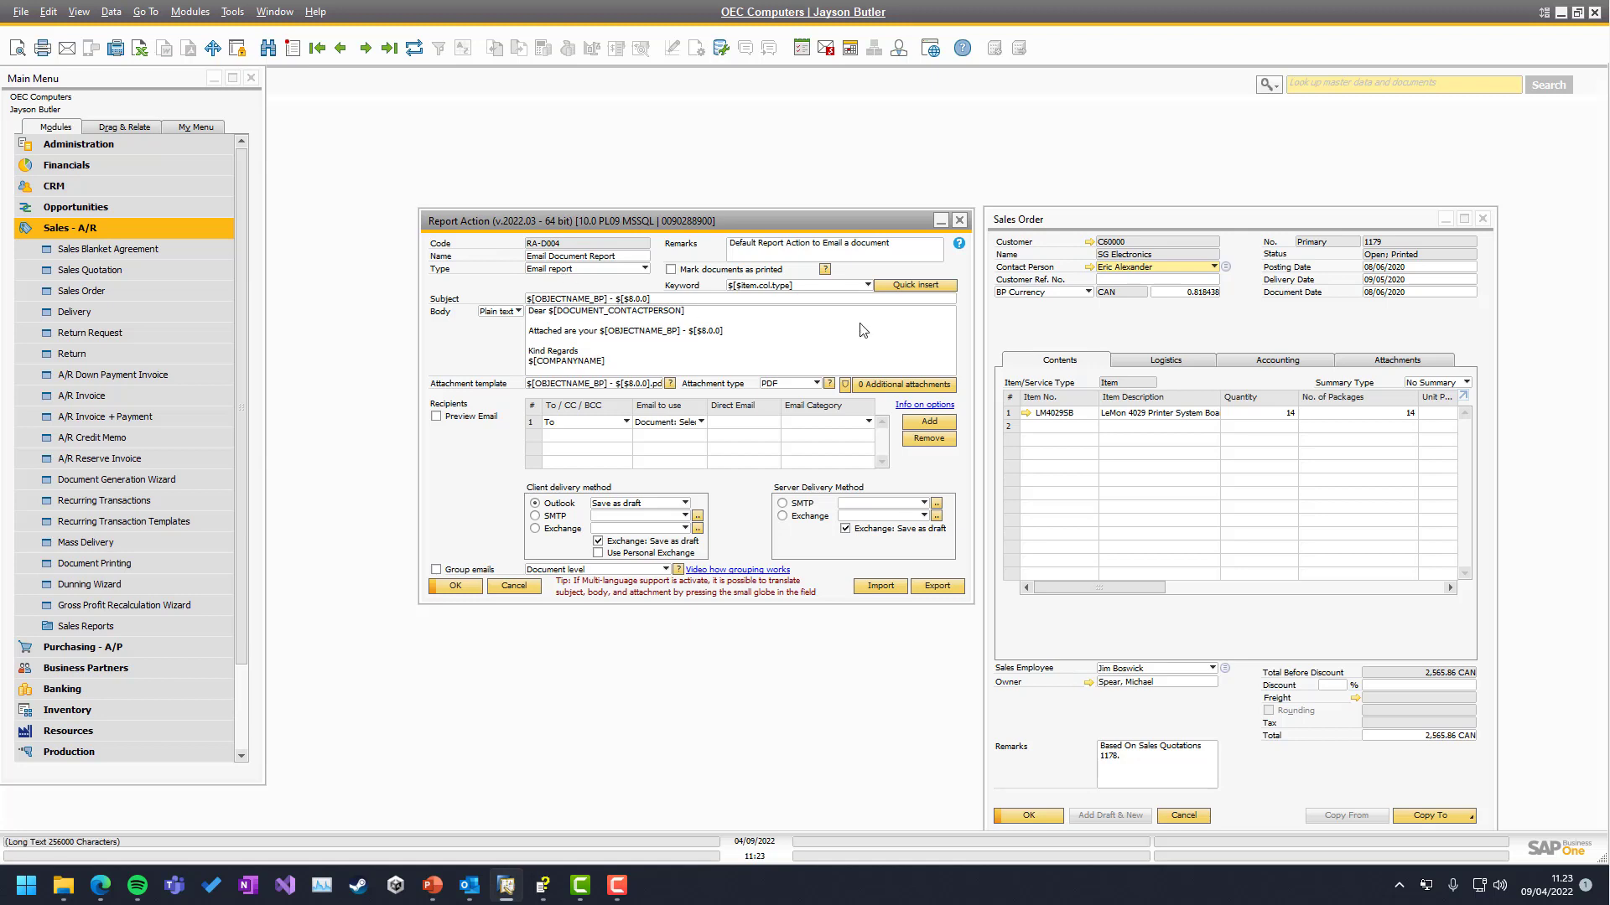
# Bring SG Electronics sales order 1179 to the front beside Report Action RA-0004
pyautogui.click(1058, 319)
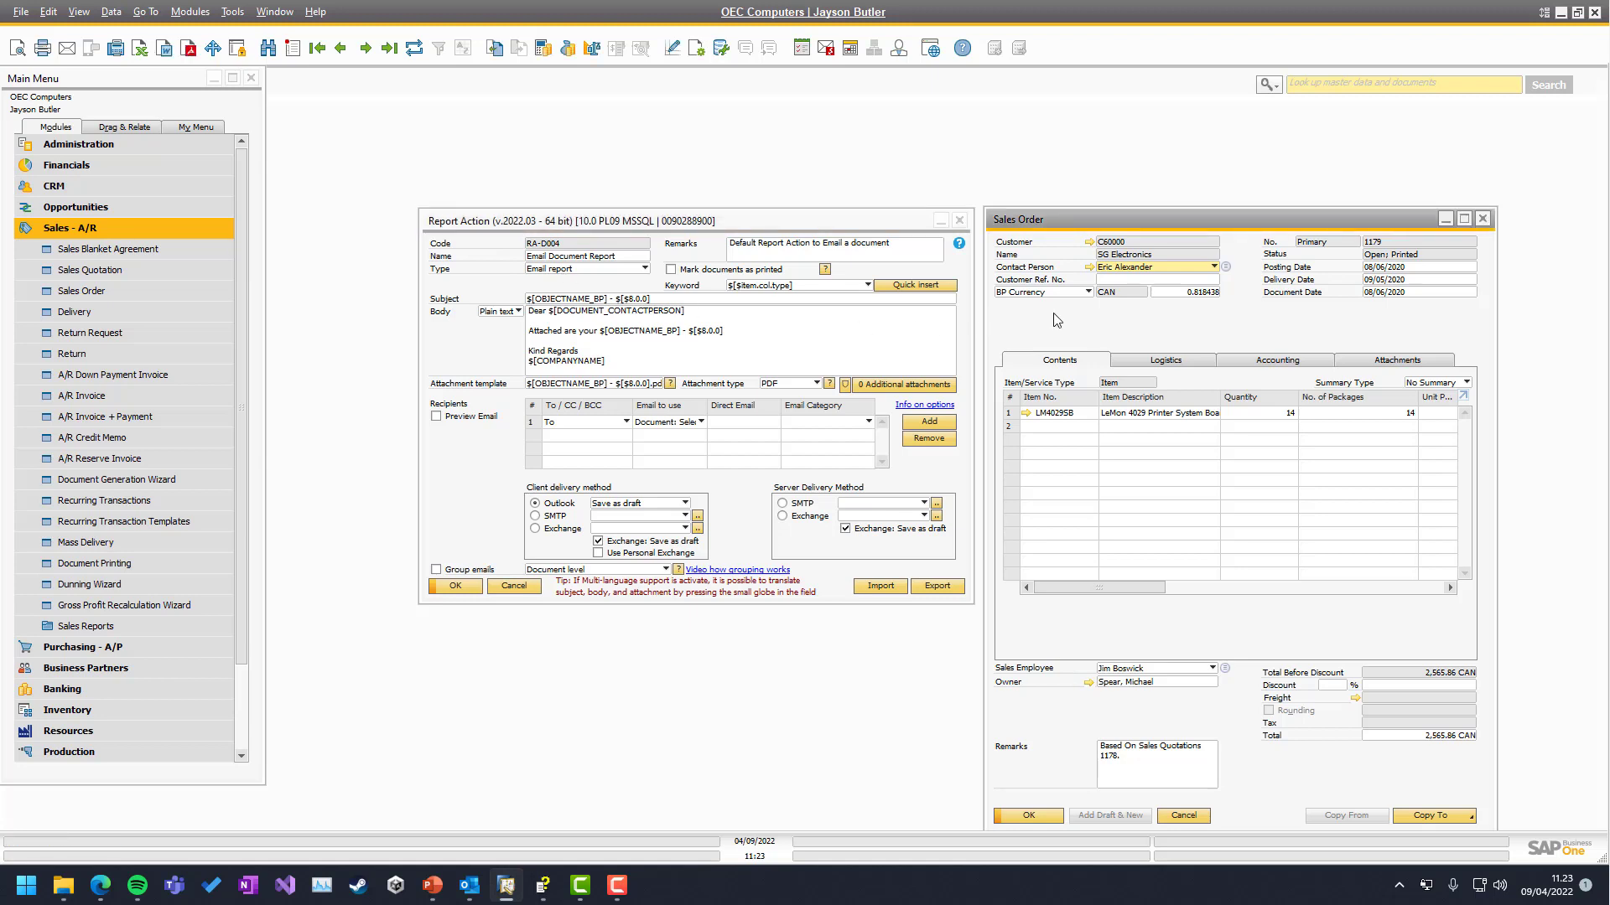
pyautogui.click(469, 887)
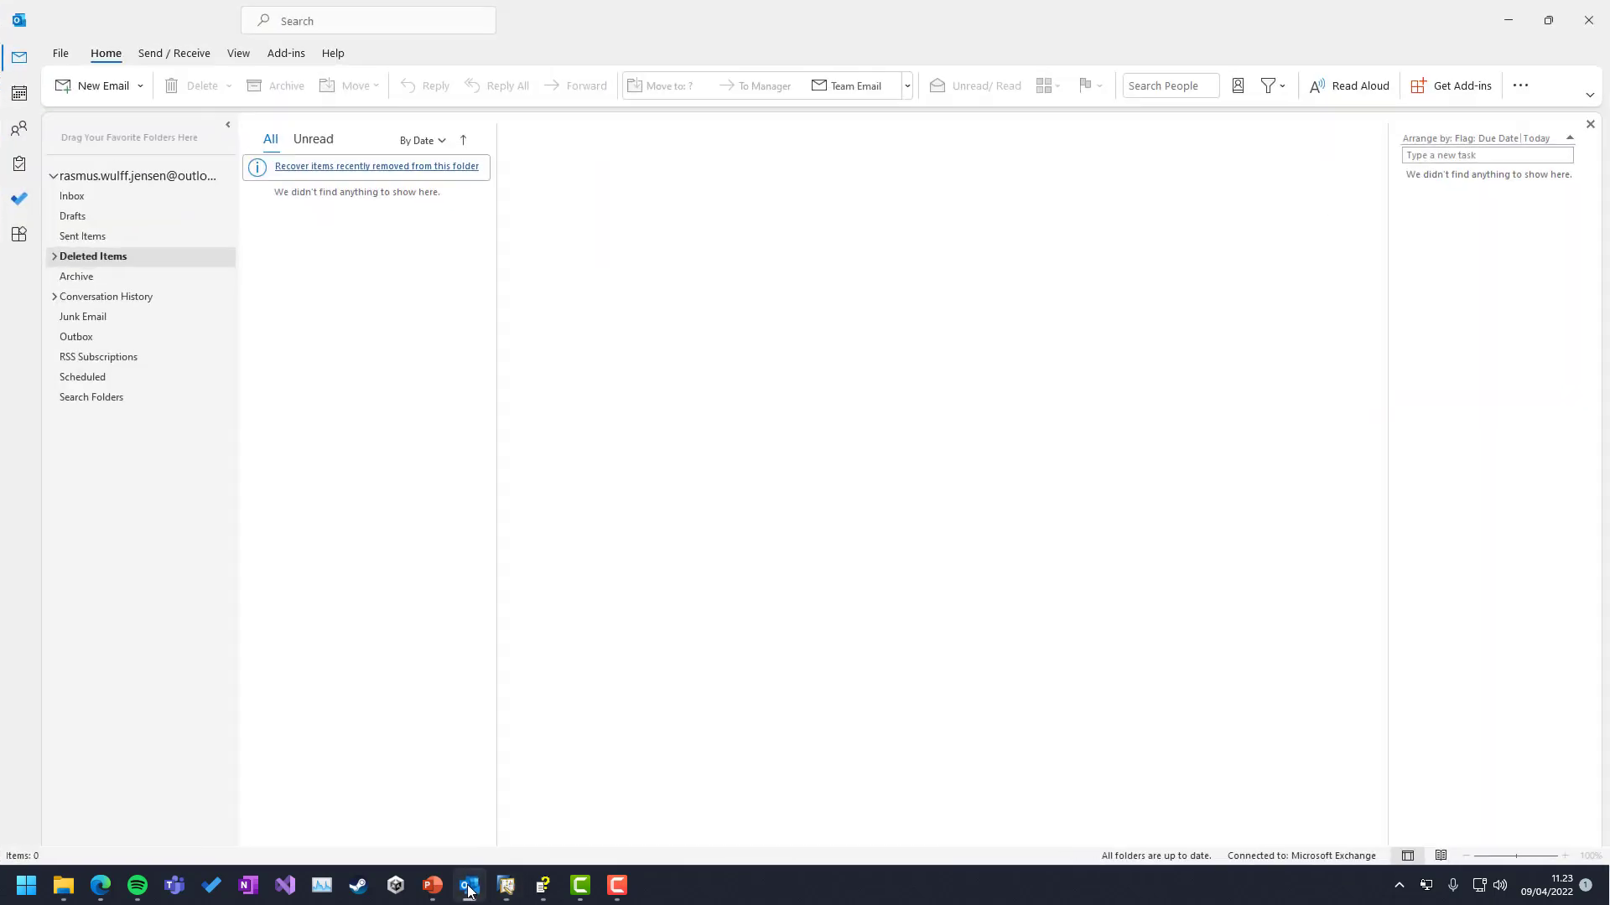
pyautogui.click(469, 891)
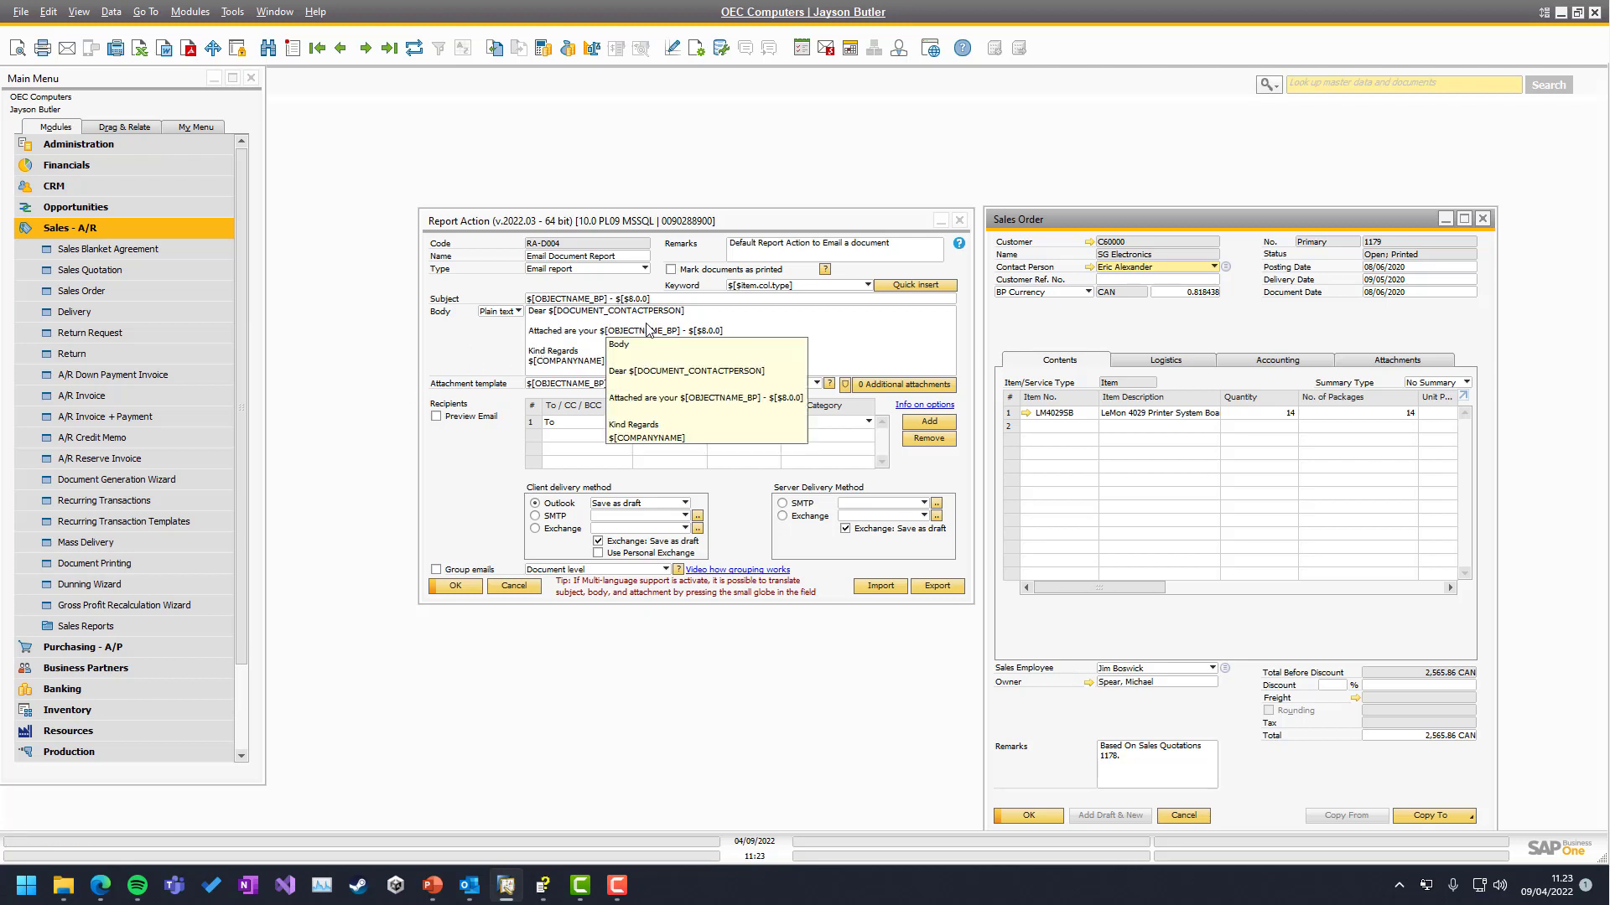
pyautogui.click(776, 287)
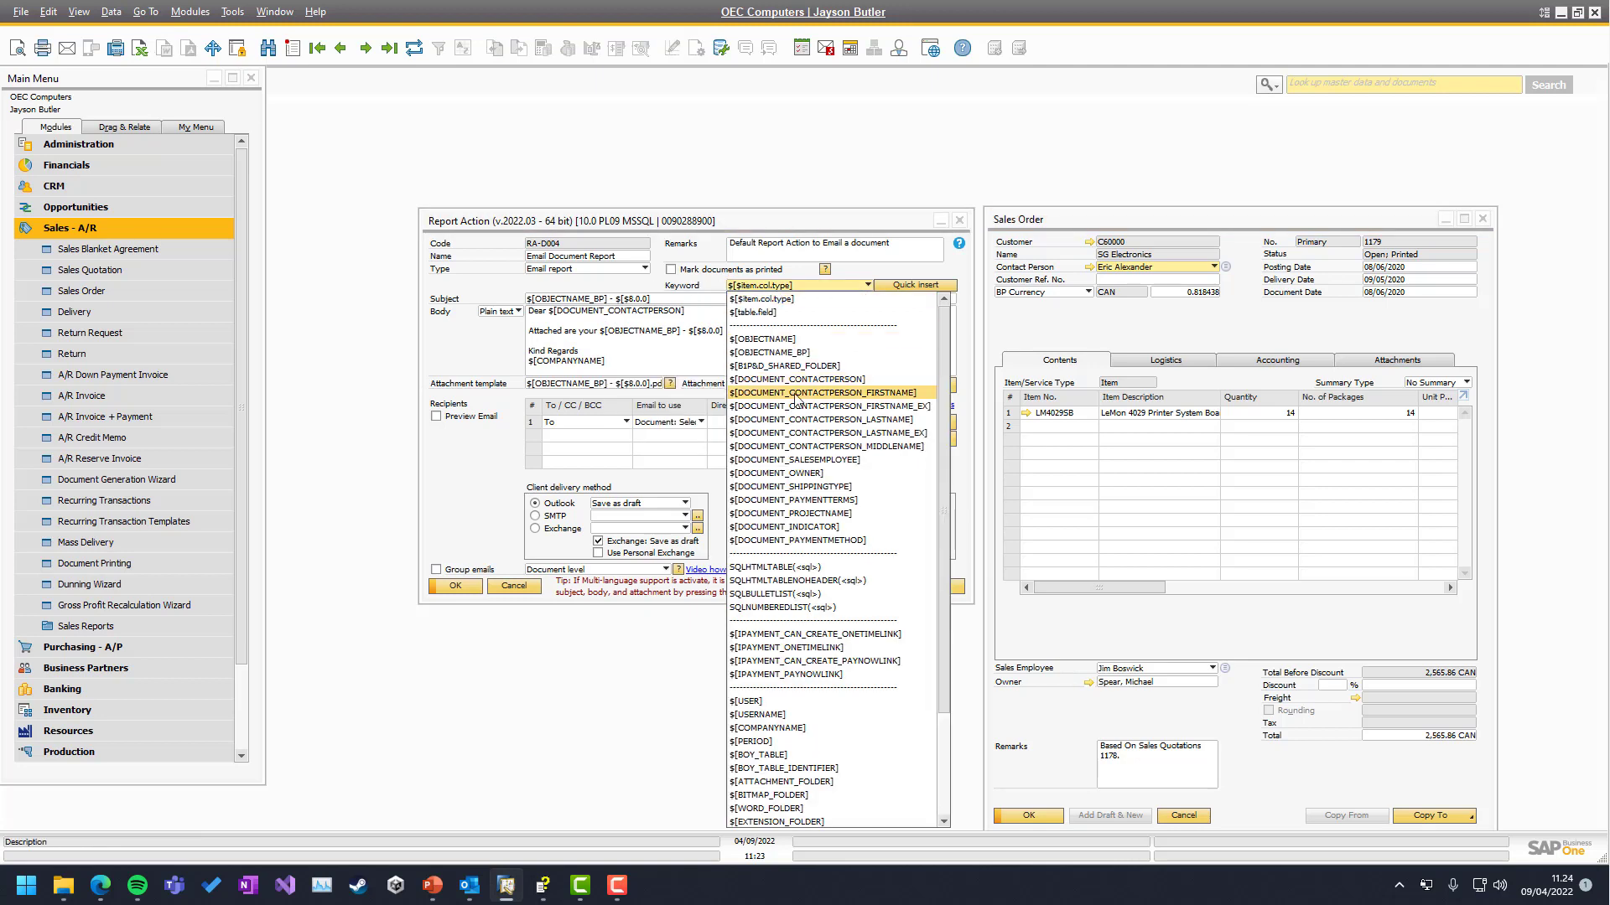
pyautogui.scroll(-3, 834, 516)
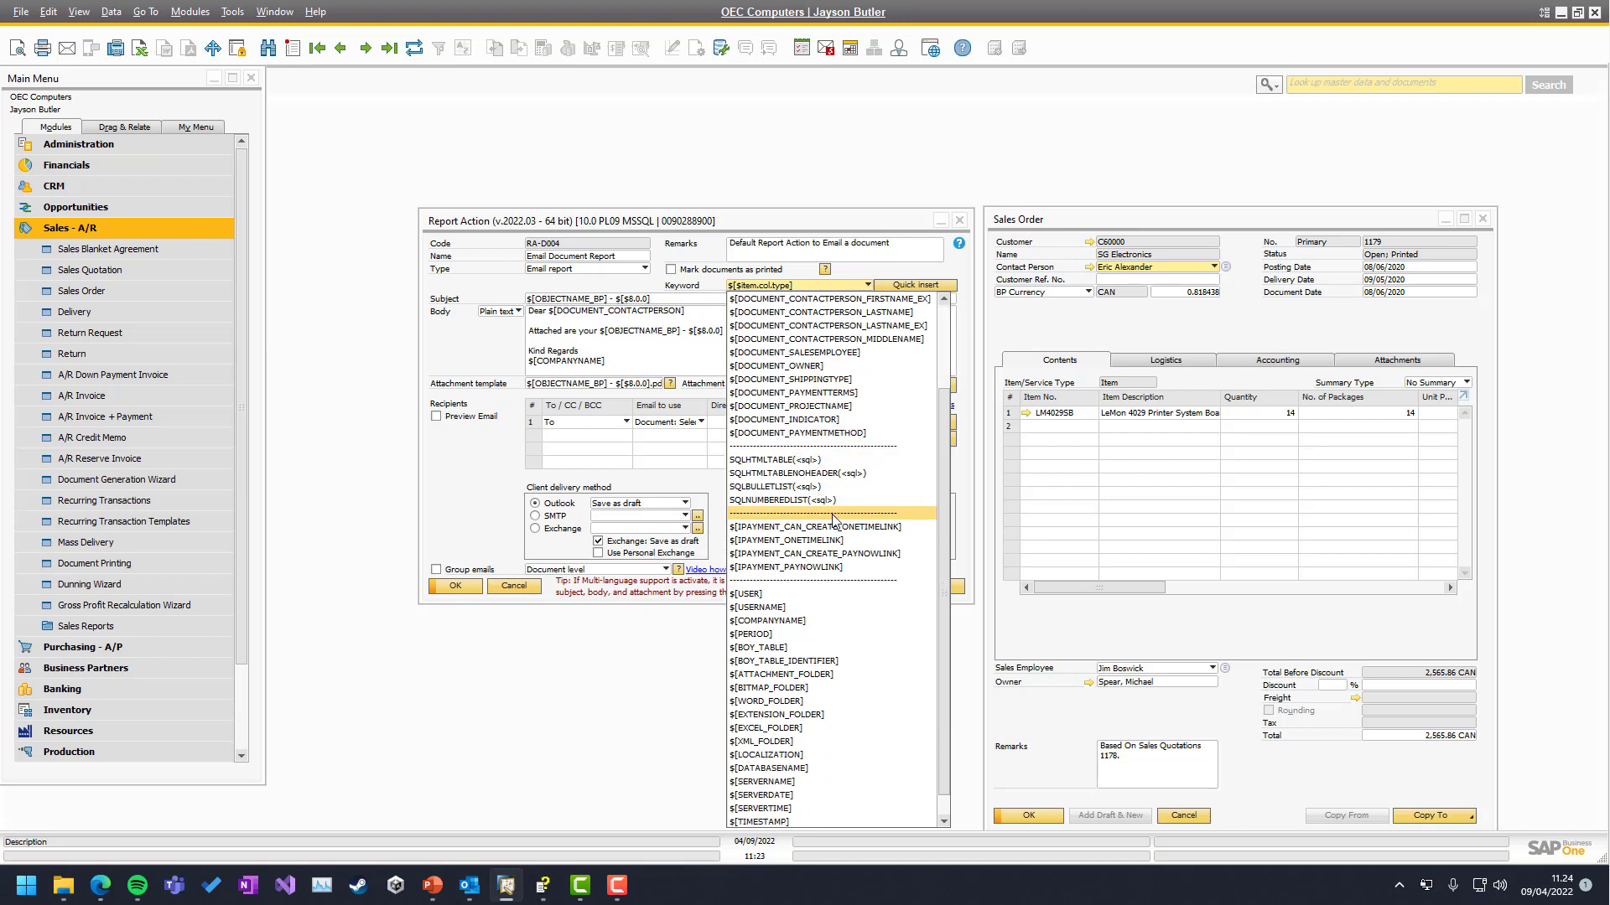
pyautogui.scroll(3, 834, 516)
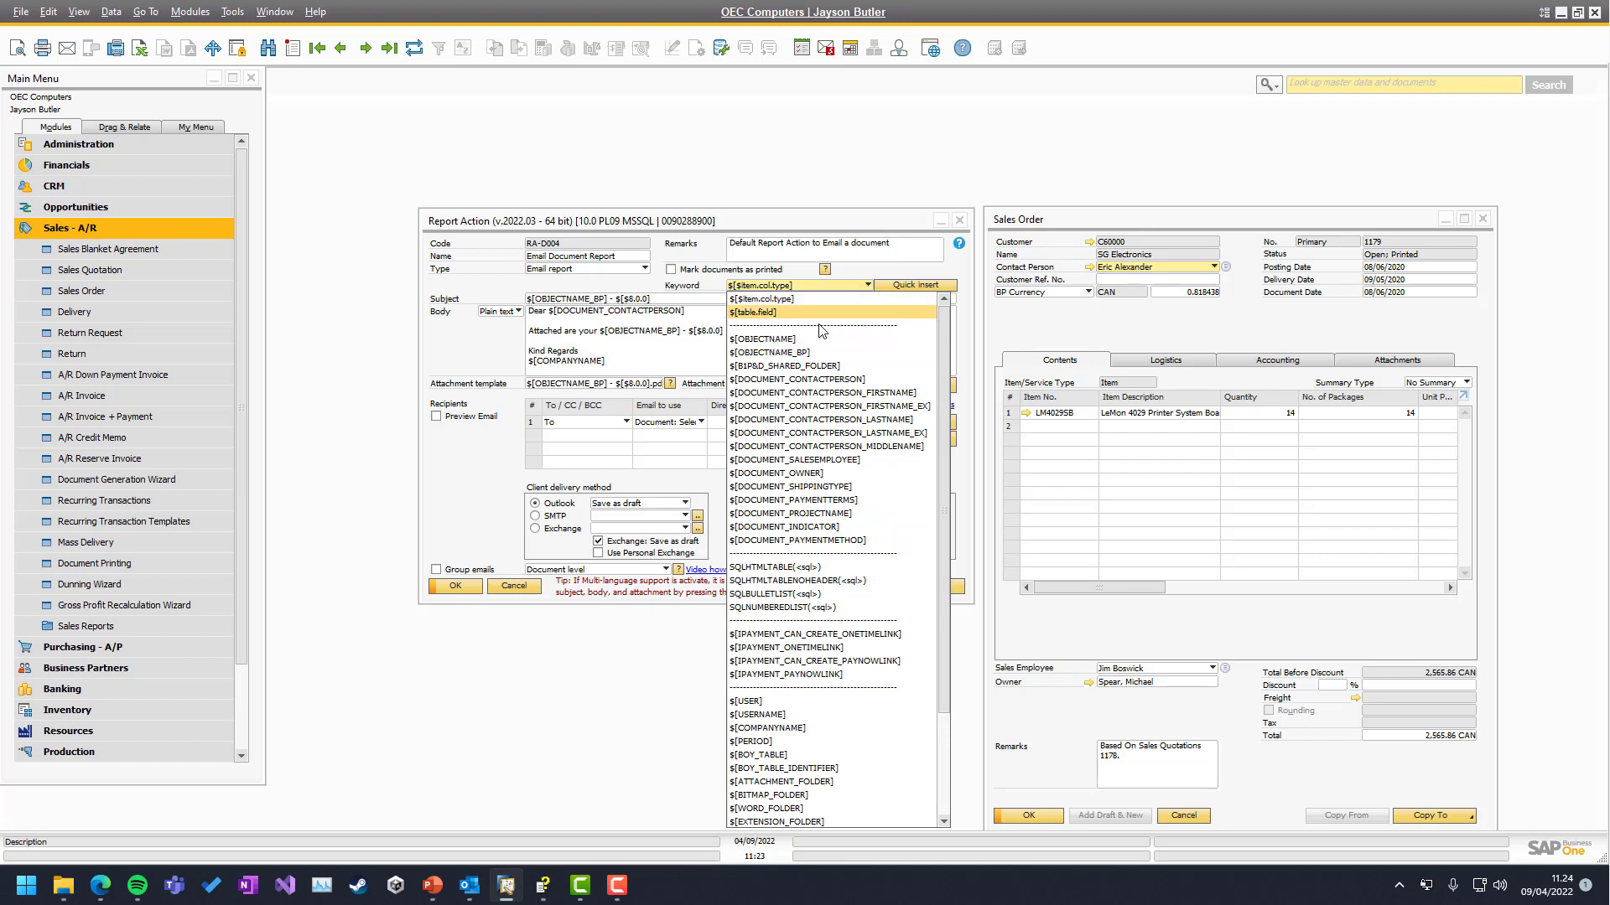
pyautogui.click(896, 285)
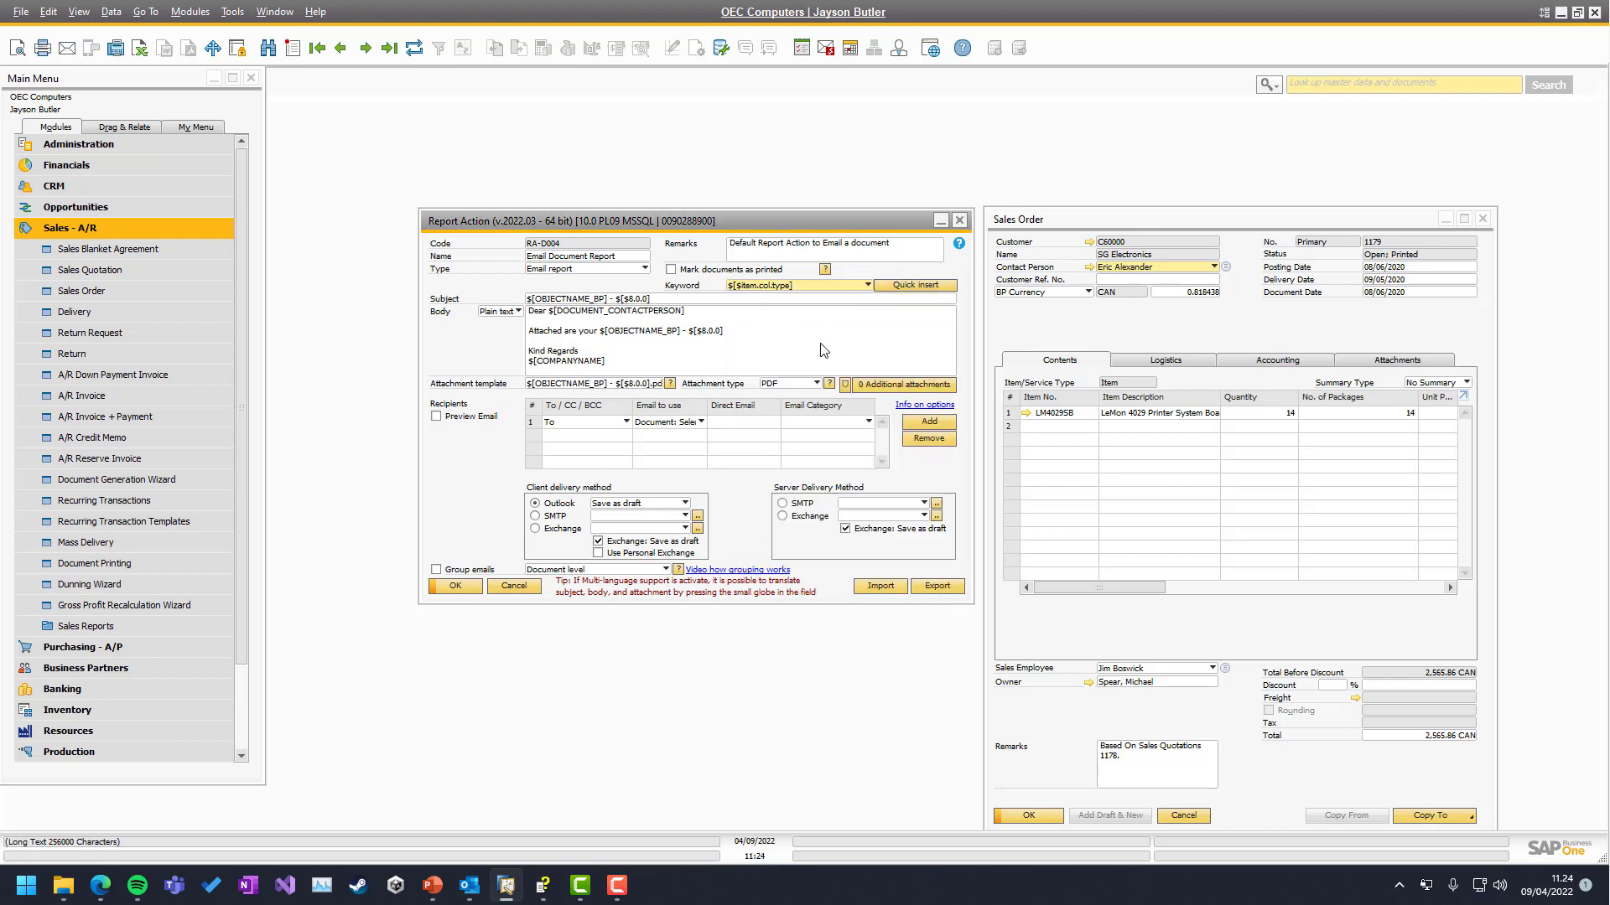
pyautogui.click(959, 244)
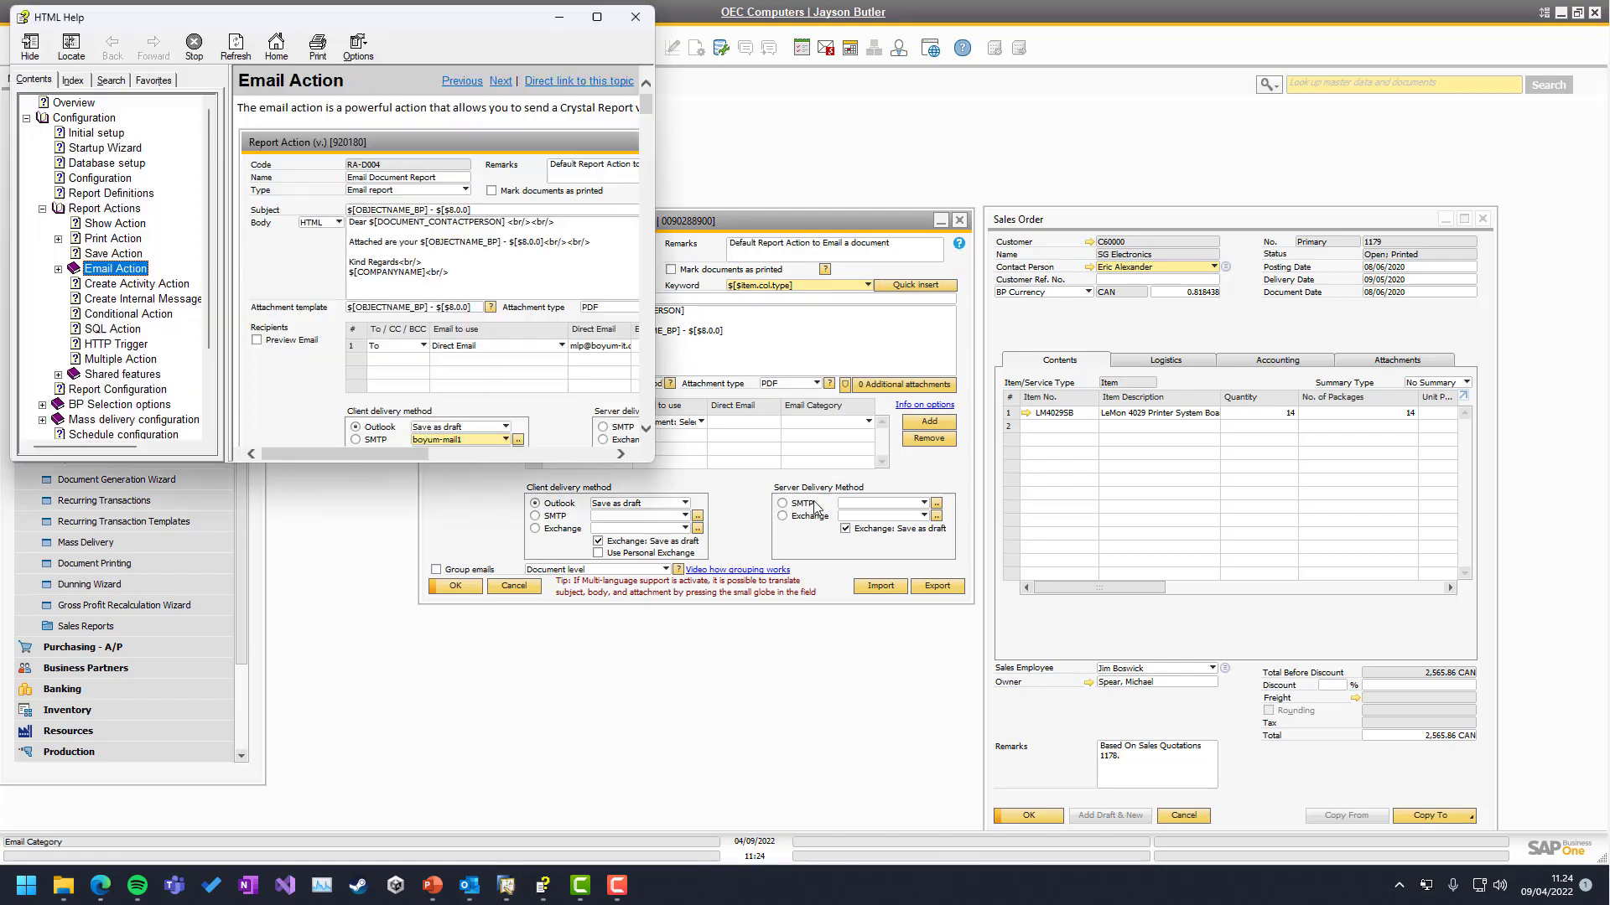
pyautogui.click(597, 18)
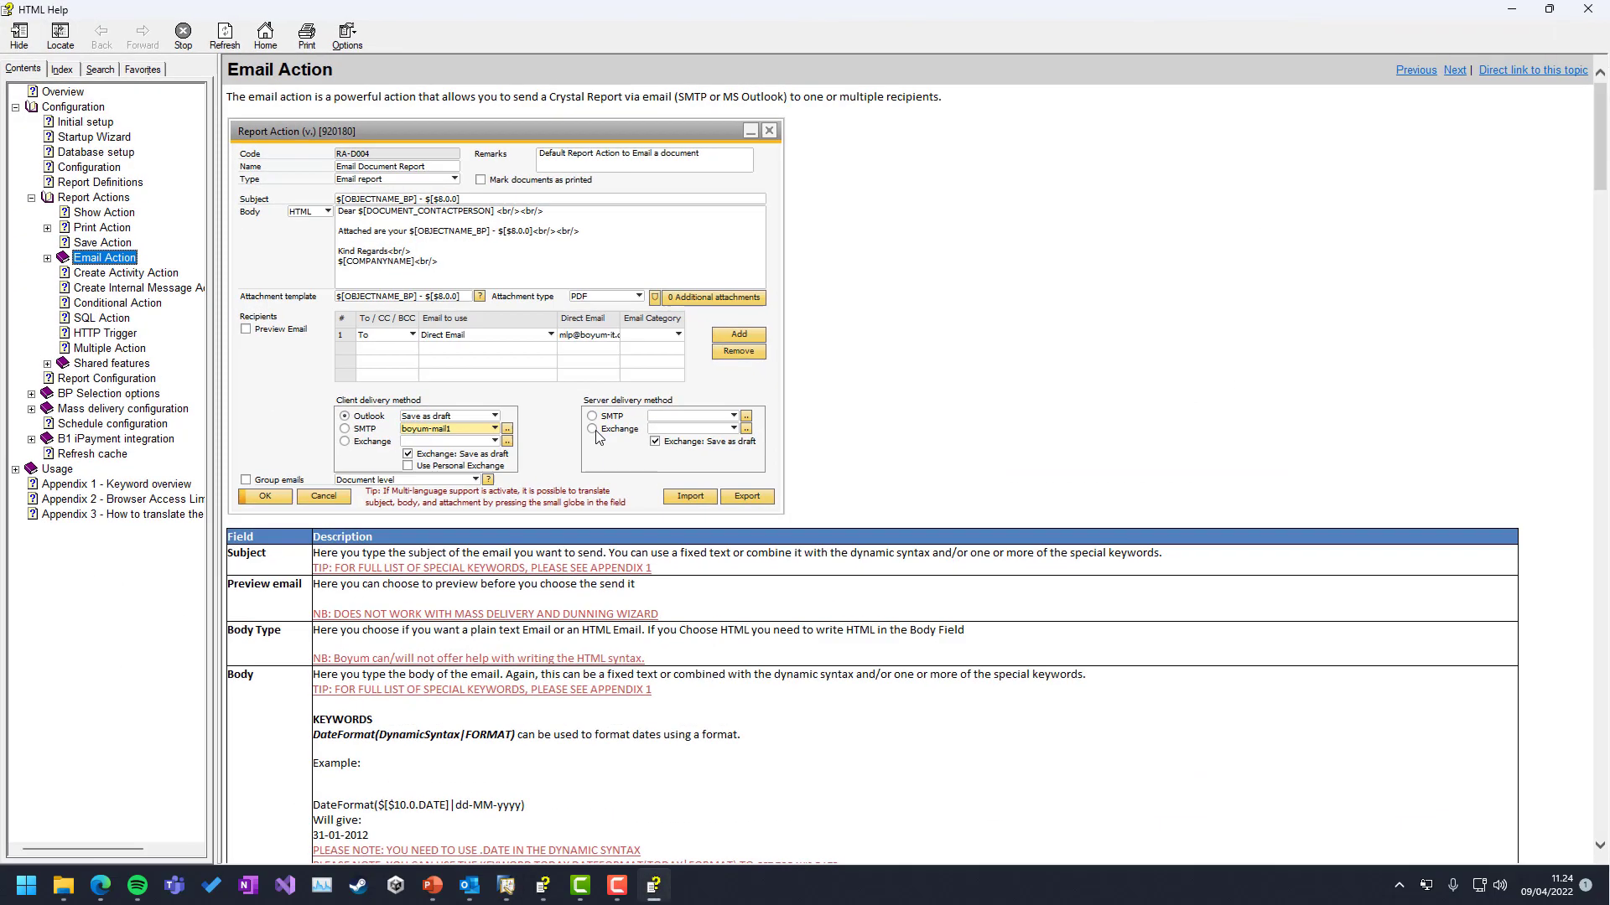
pyautogui.click(114, 487)
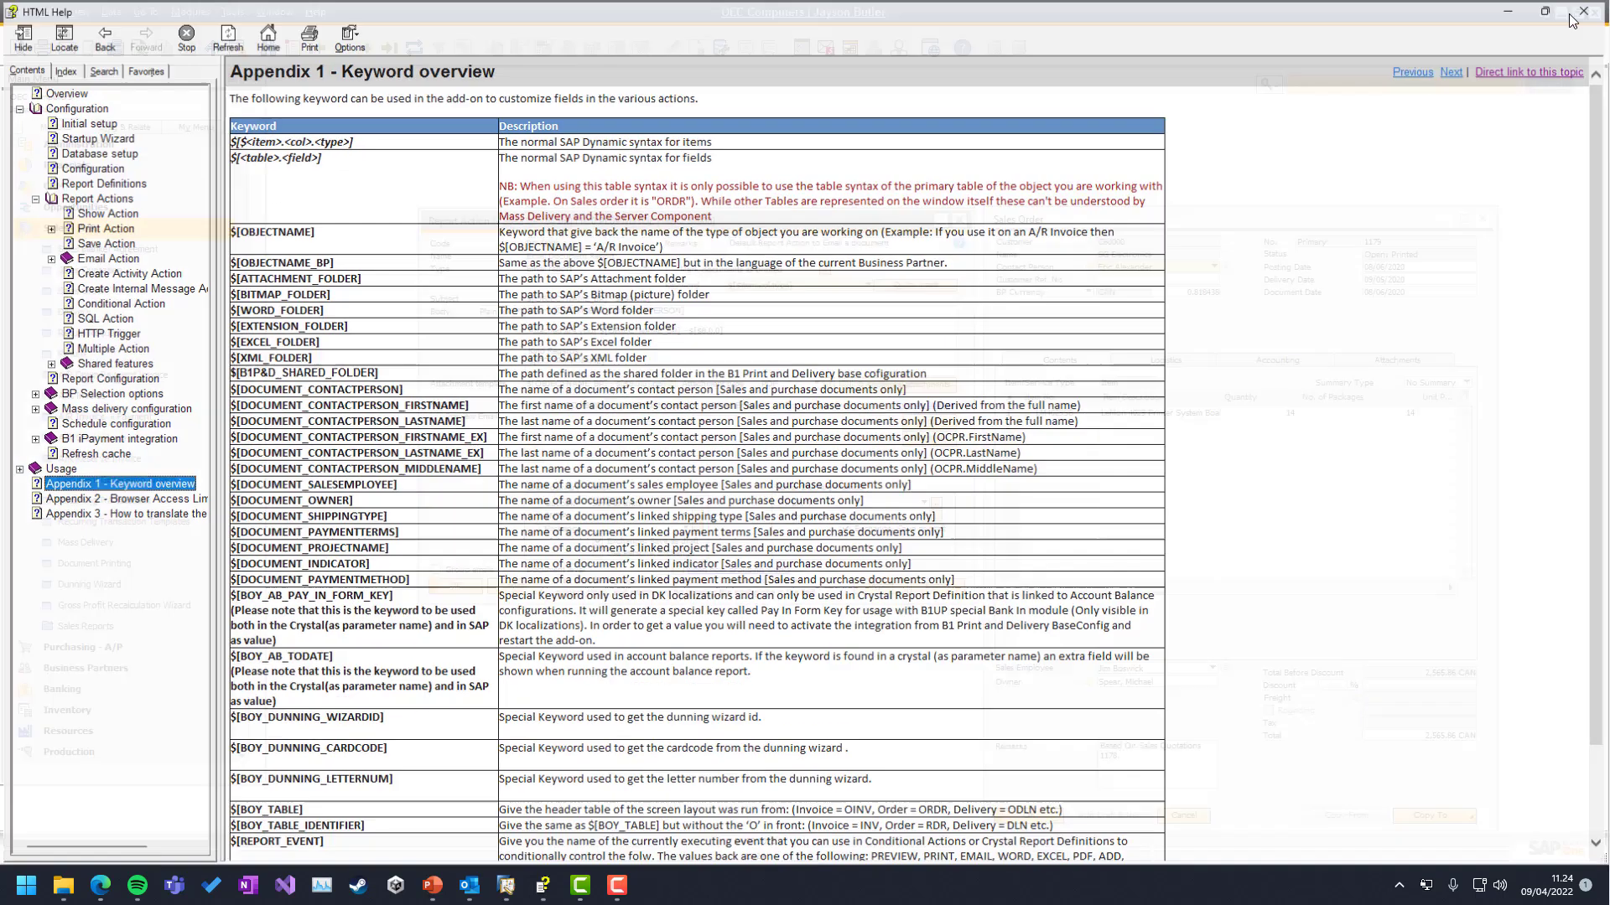
pyautogui.click(1573, 14)
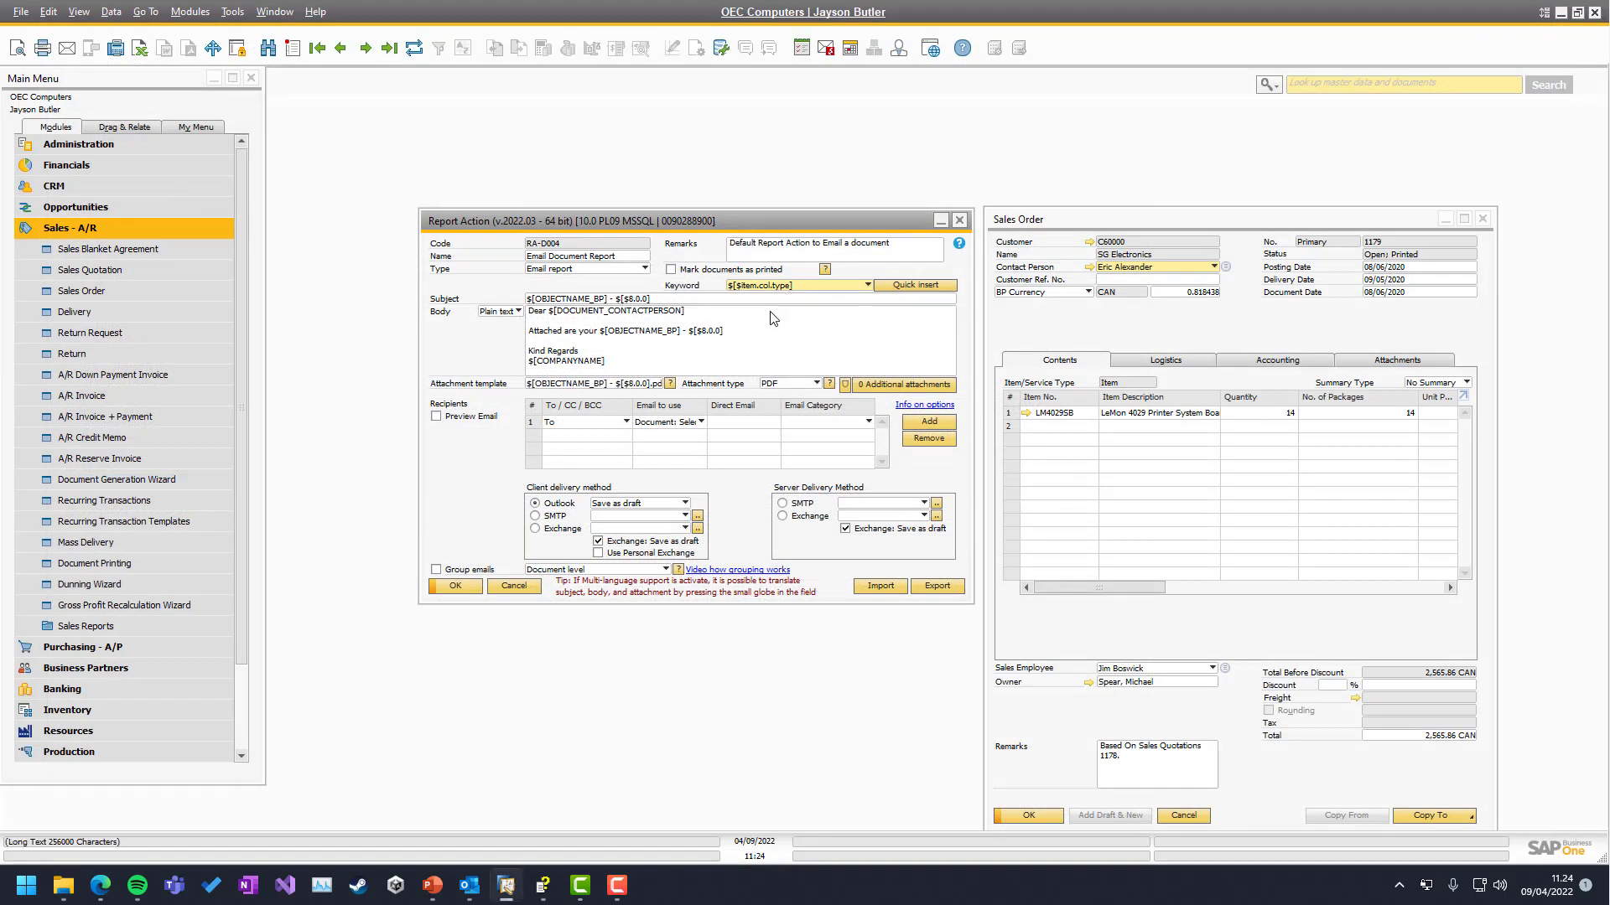
# Review the email subject and body templates of Report Action RA-0004
pyautogui.click(664, 323)
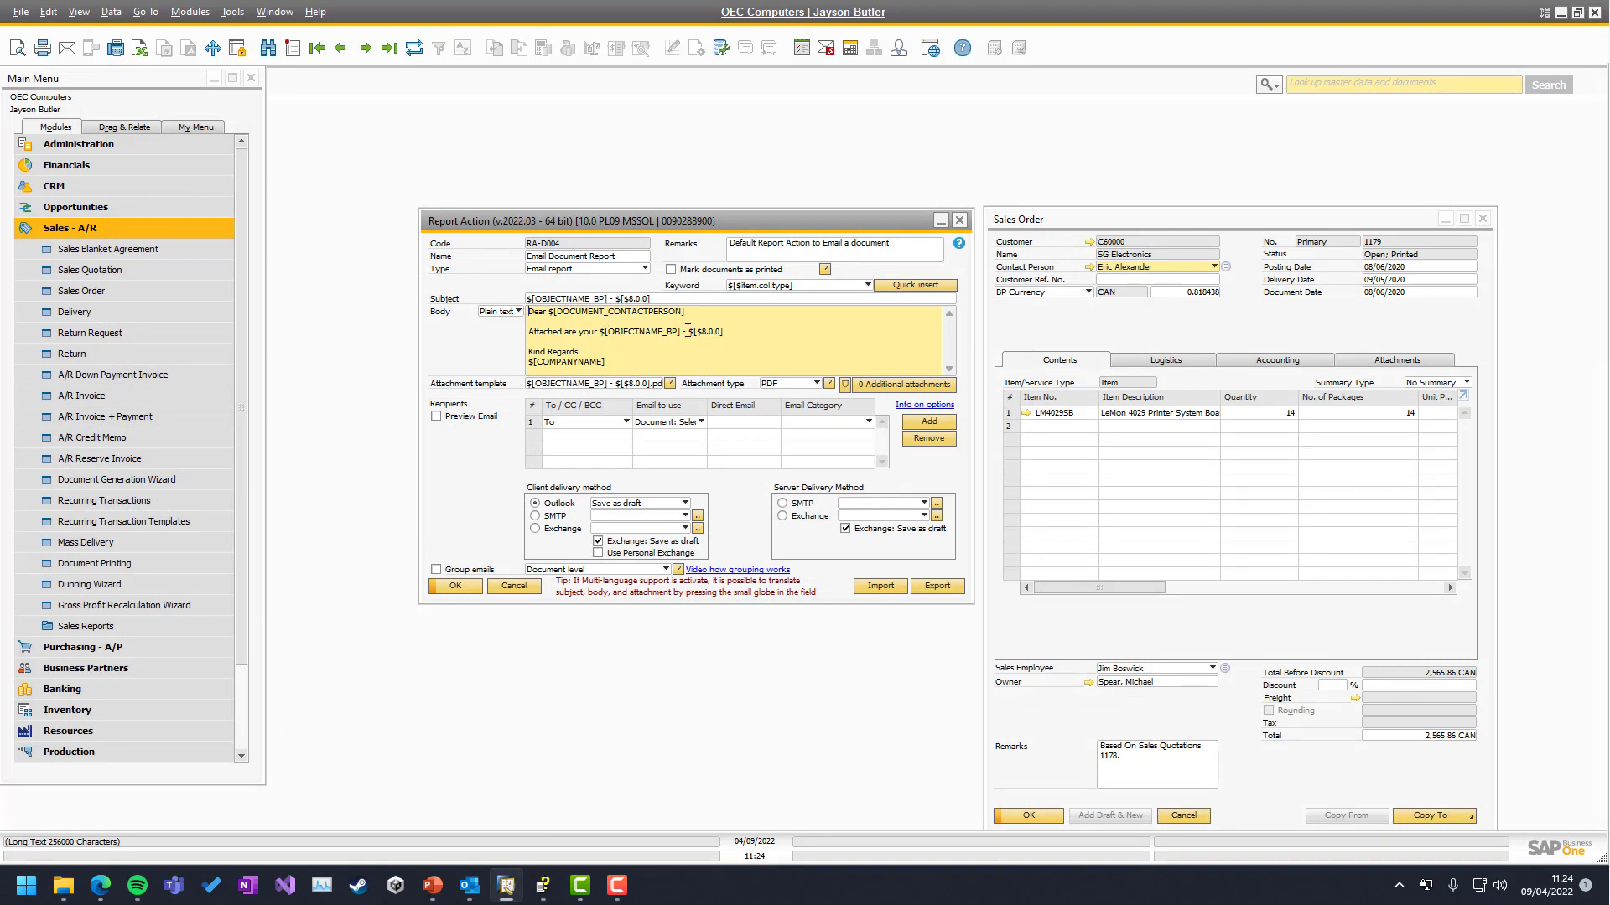
pyautogui.click(686, 300)
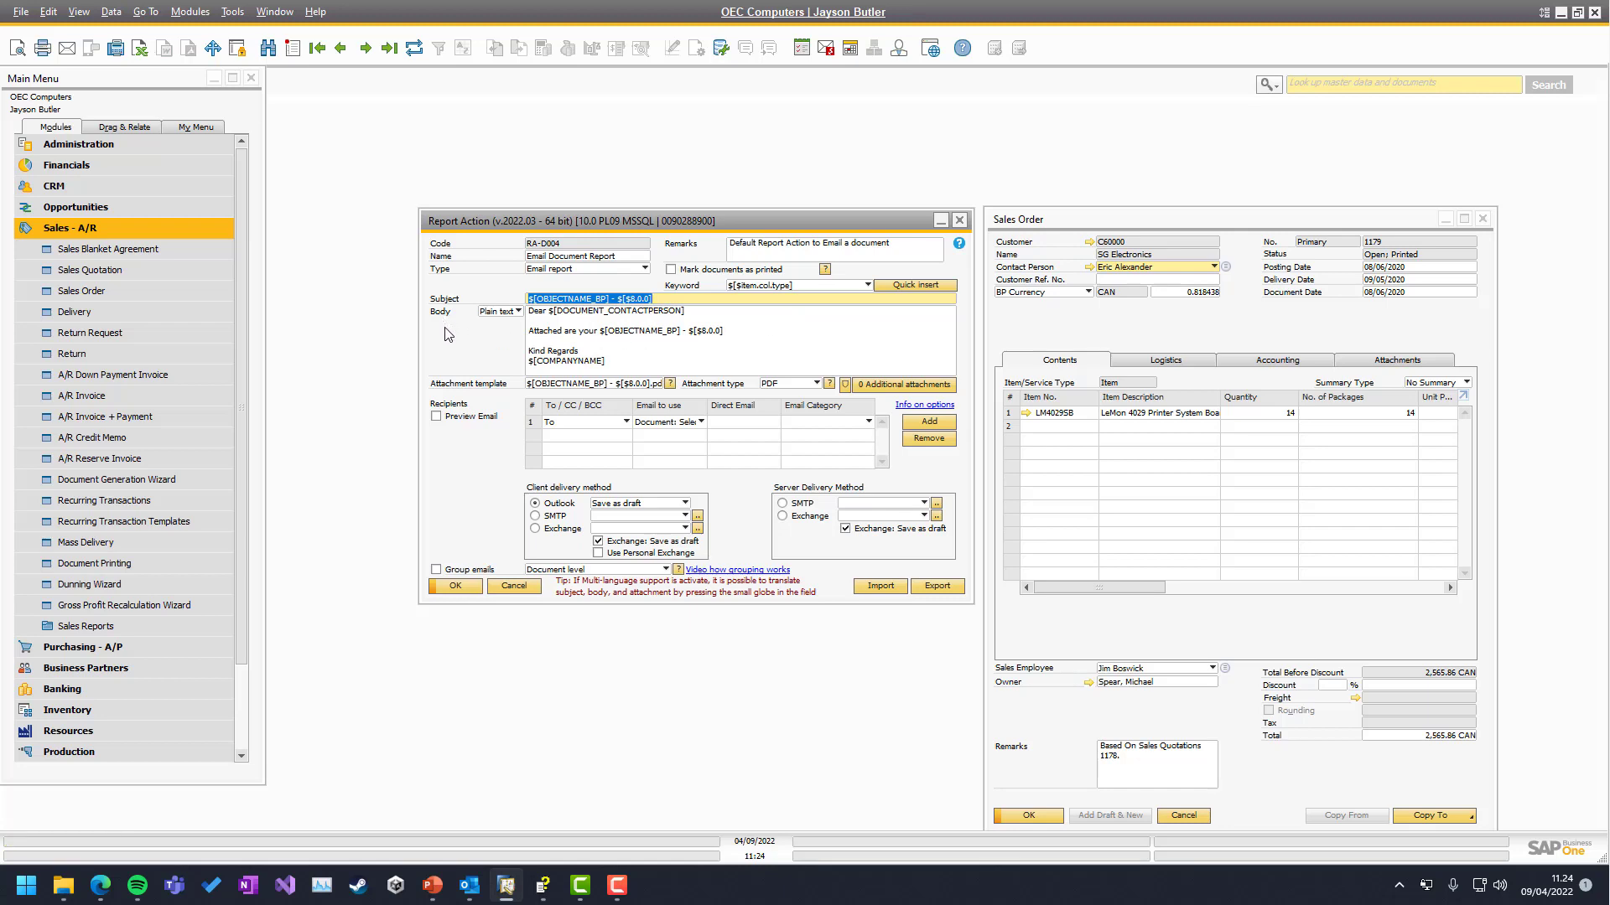
pyautogui.click(671, 332)
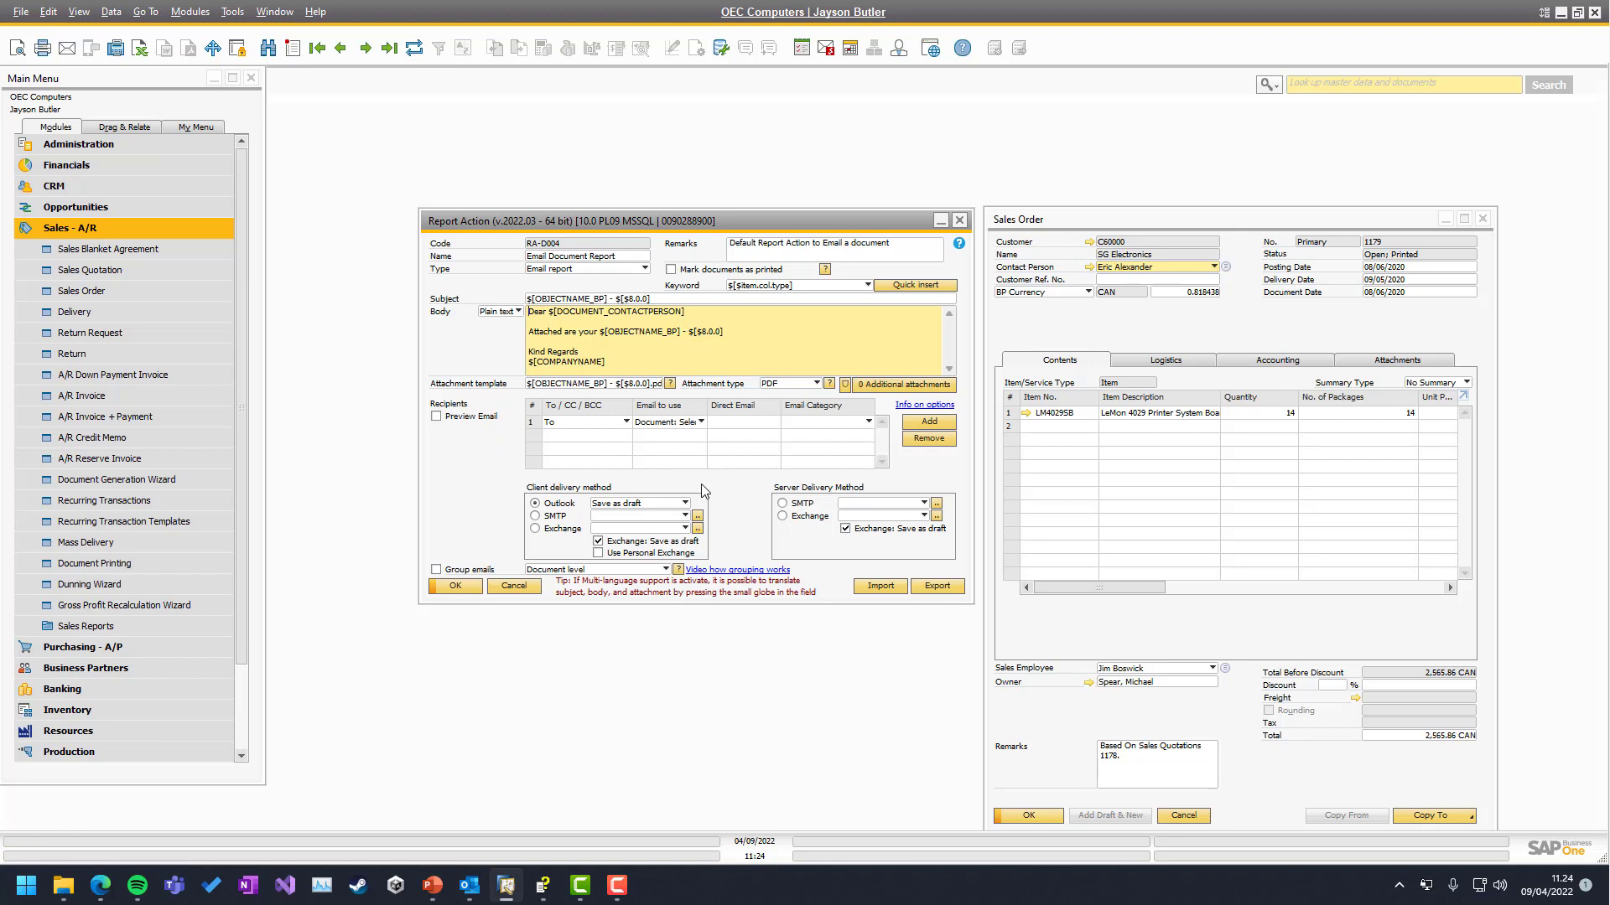
# Email sales order 1179 from its toolbar and switch to Outlook to find the draft
pyautogui.click(1084, 322)
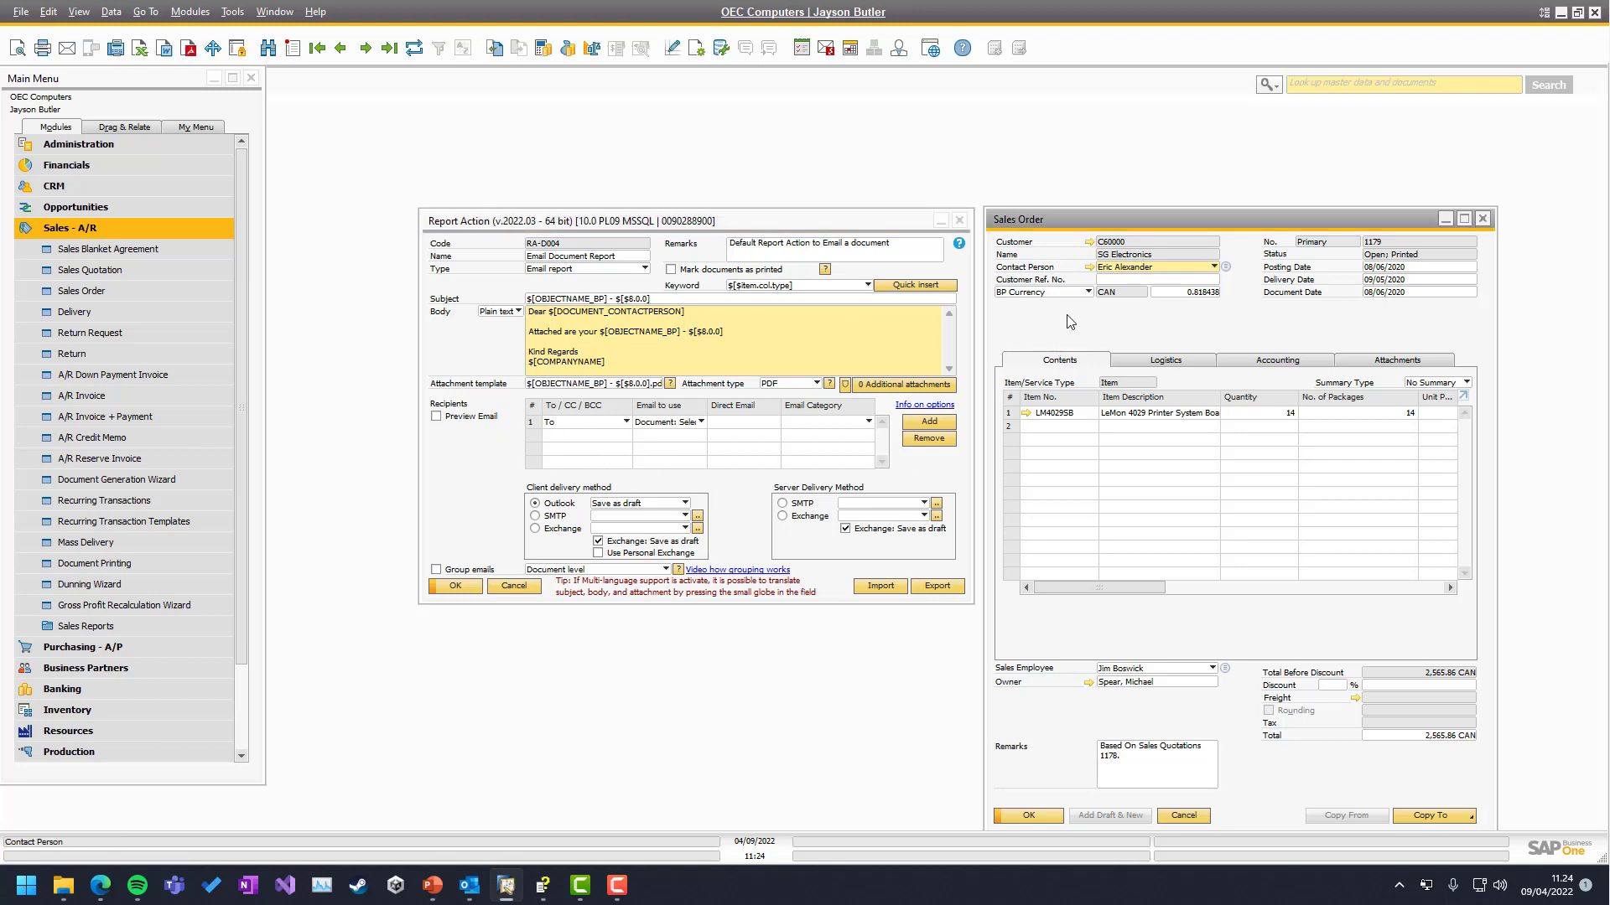
pyautogui.click(66, 52)
pyautogui.click(468, 885)
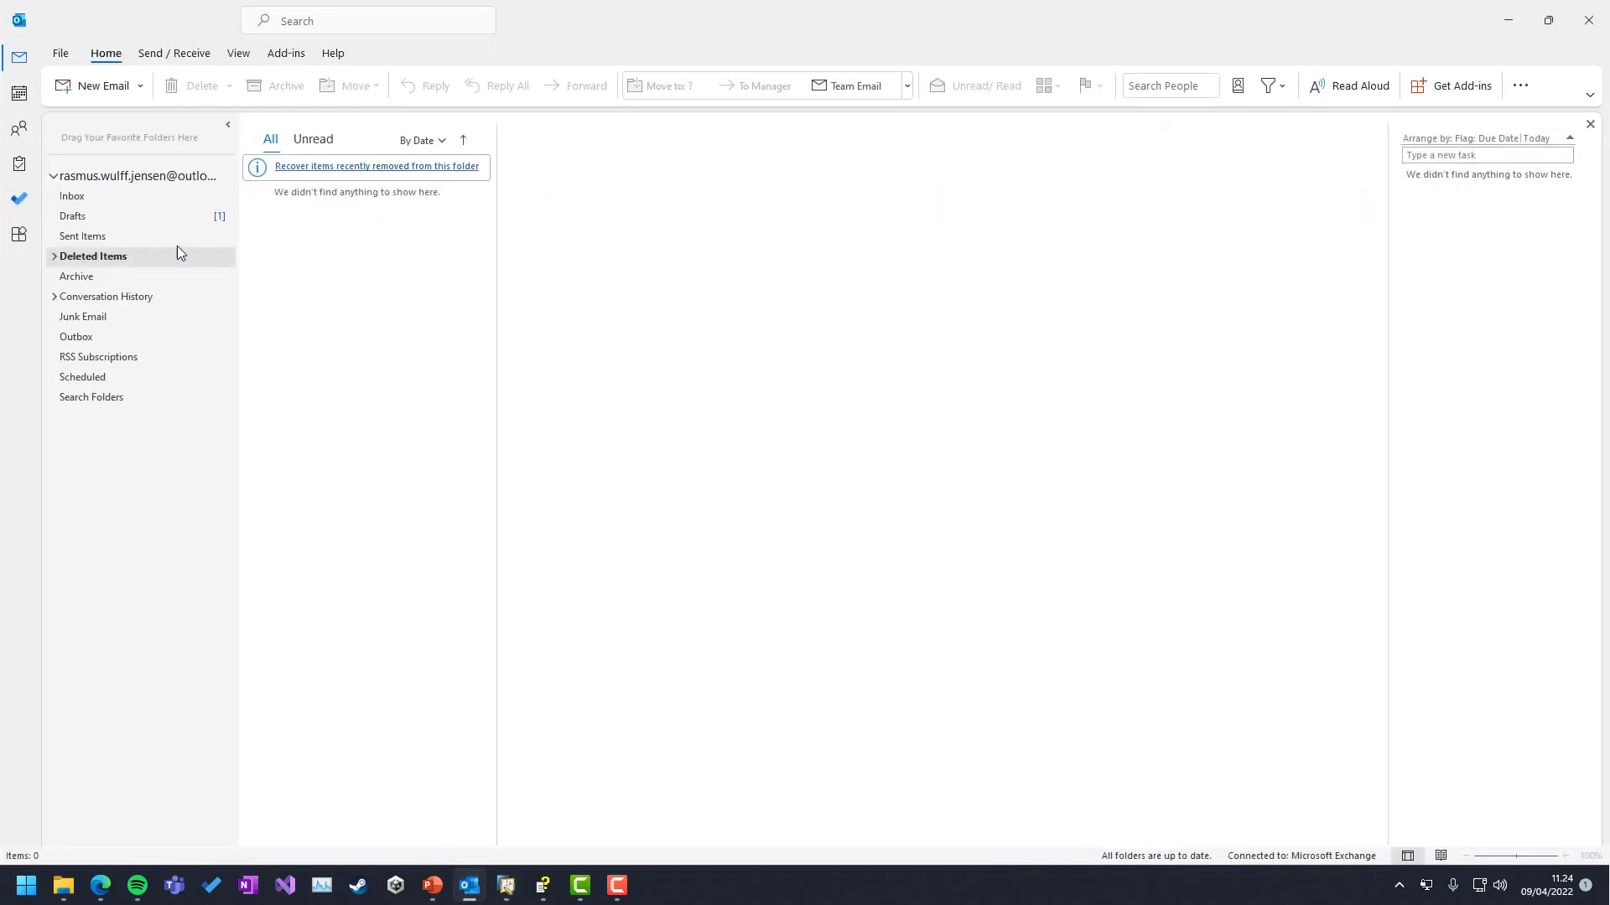
# Open the 'Sales Order - 1179' draft, resize Outlook, and start opening its attached PDF
pyautogui.click(168, 217)
pyautogui.click(353, 195)
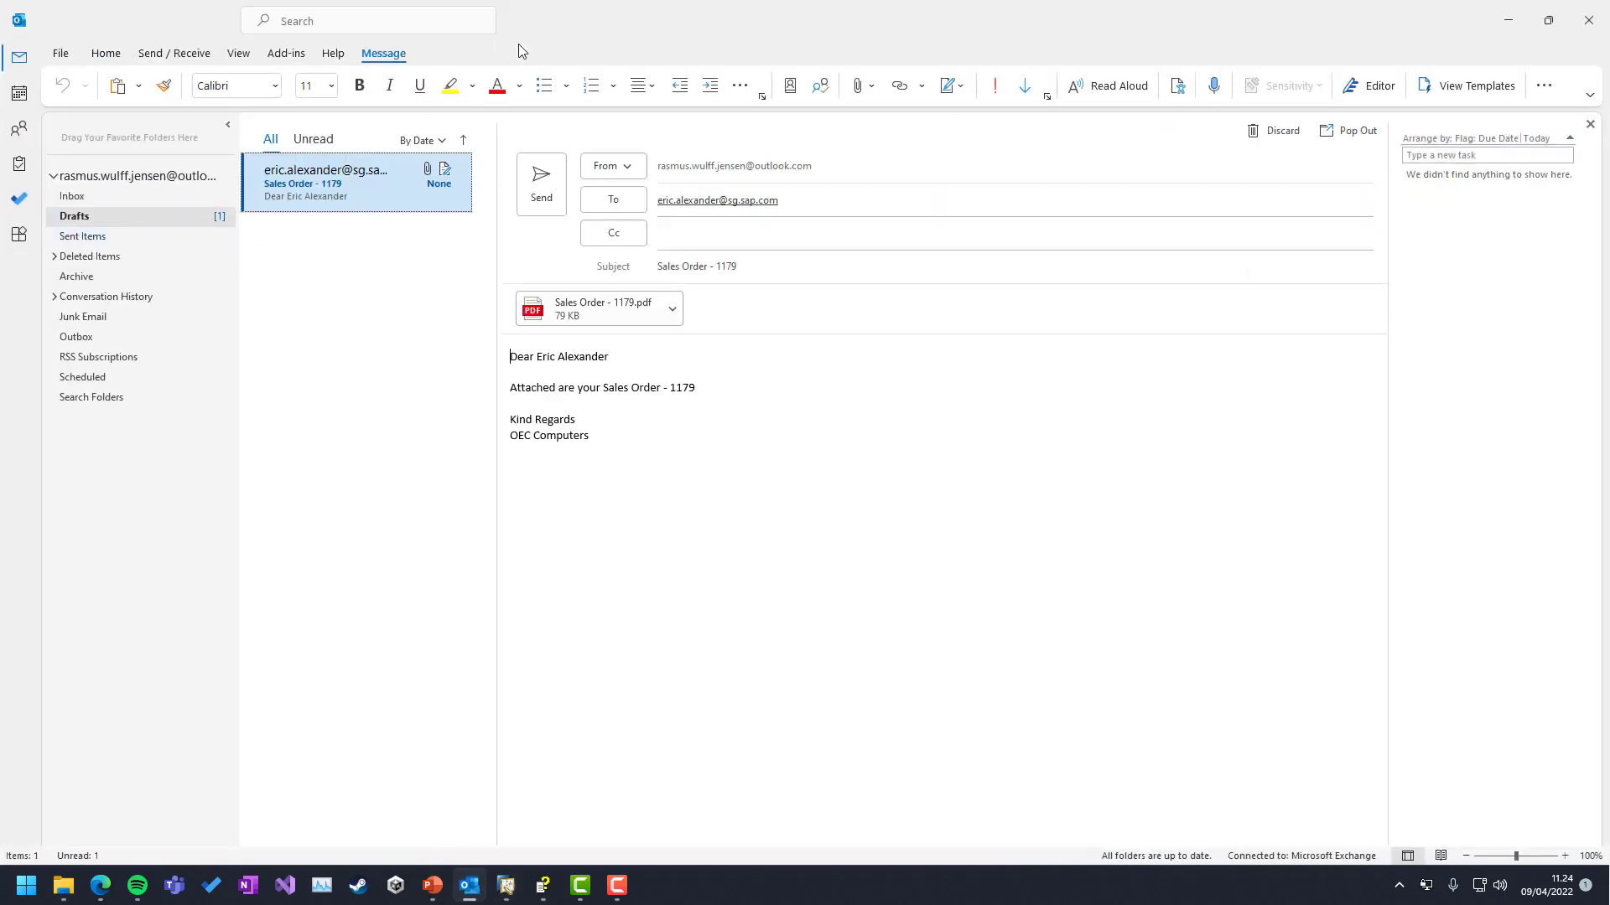
pyautogui.moveTo(518, 44); pyautogui.dragTo(1090, 382)
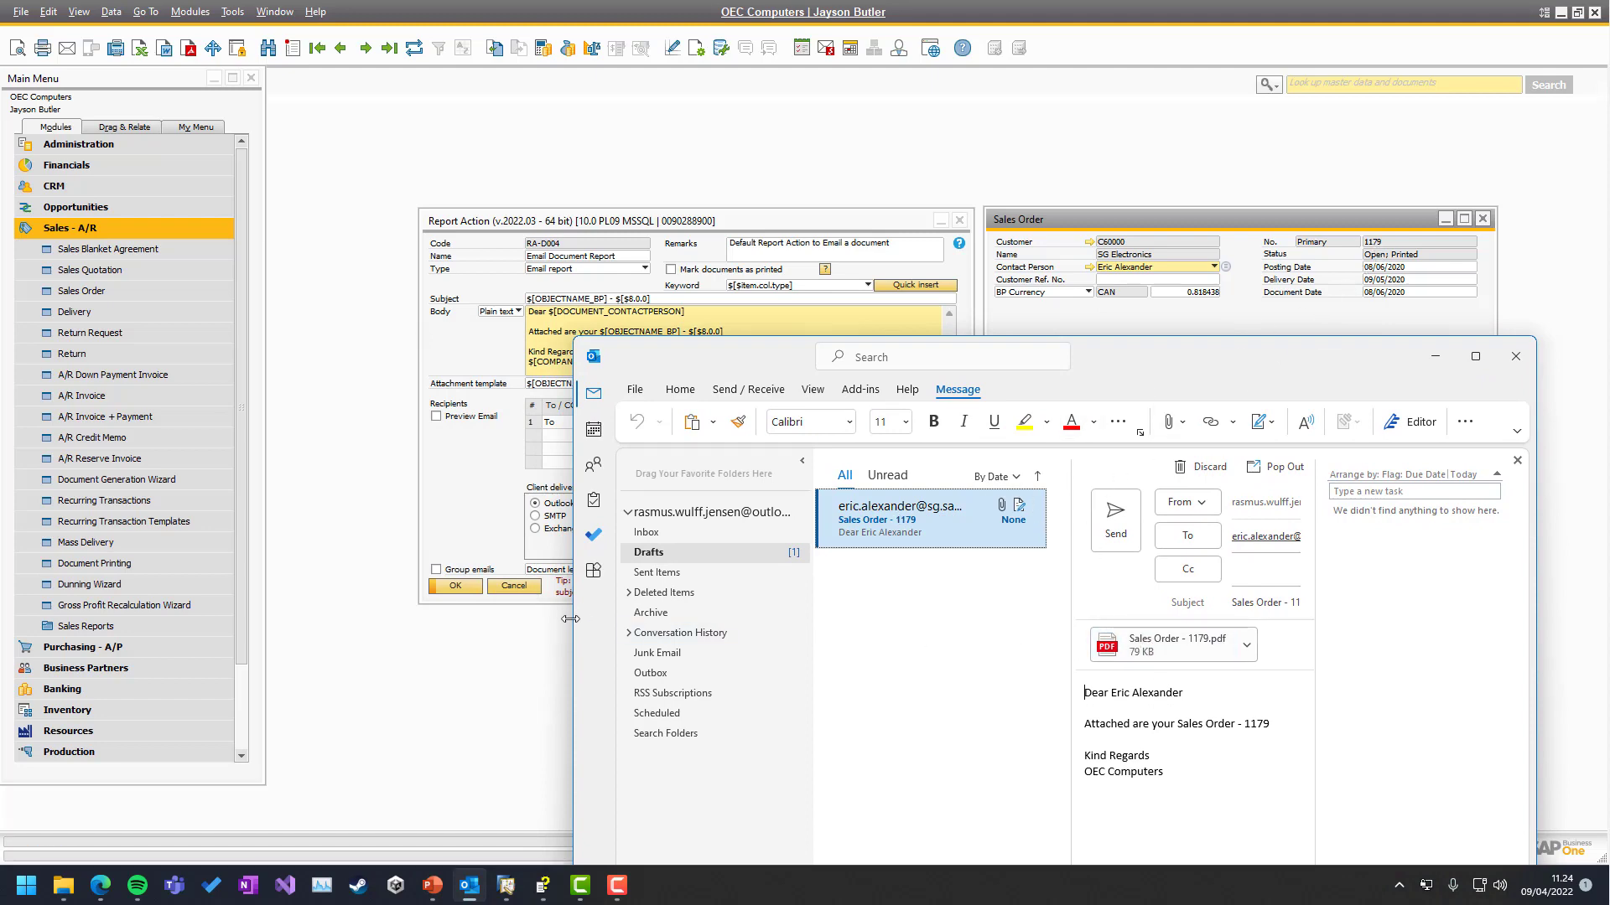
pyautogui.moveTo(570, 619); pyautogui.dragTo(239, 617)
pyautogui.moveTo(438, 351); pyautogui.dragTo(355, 399)
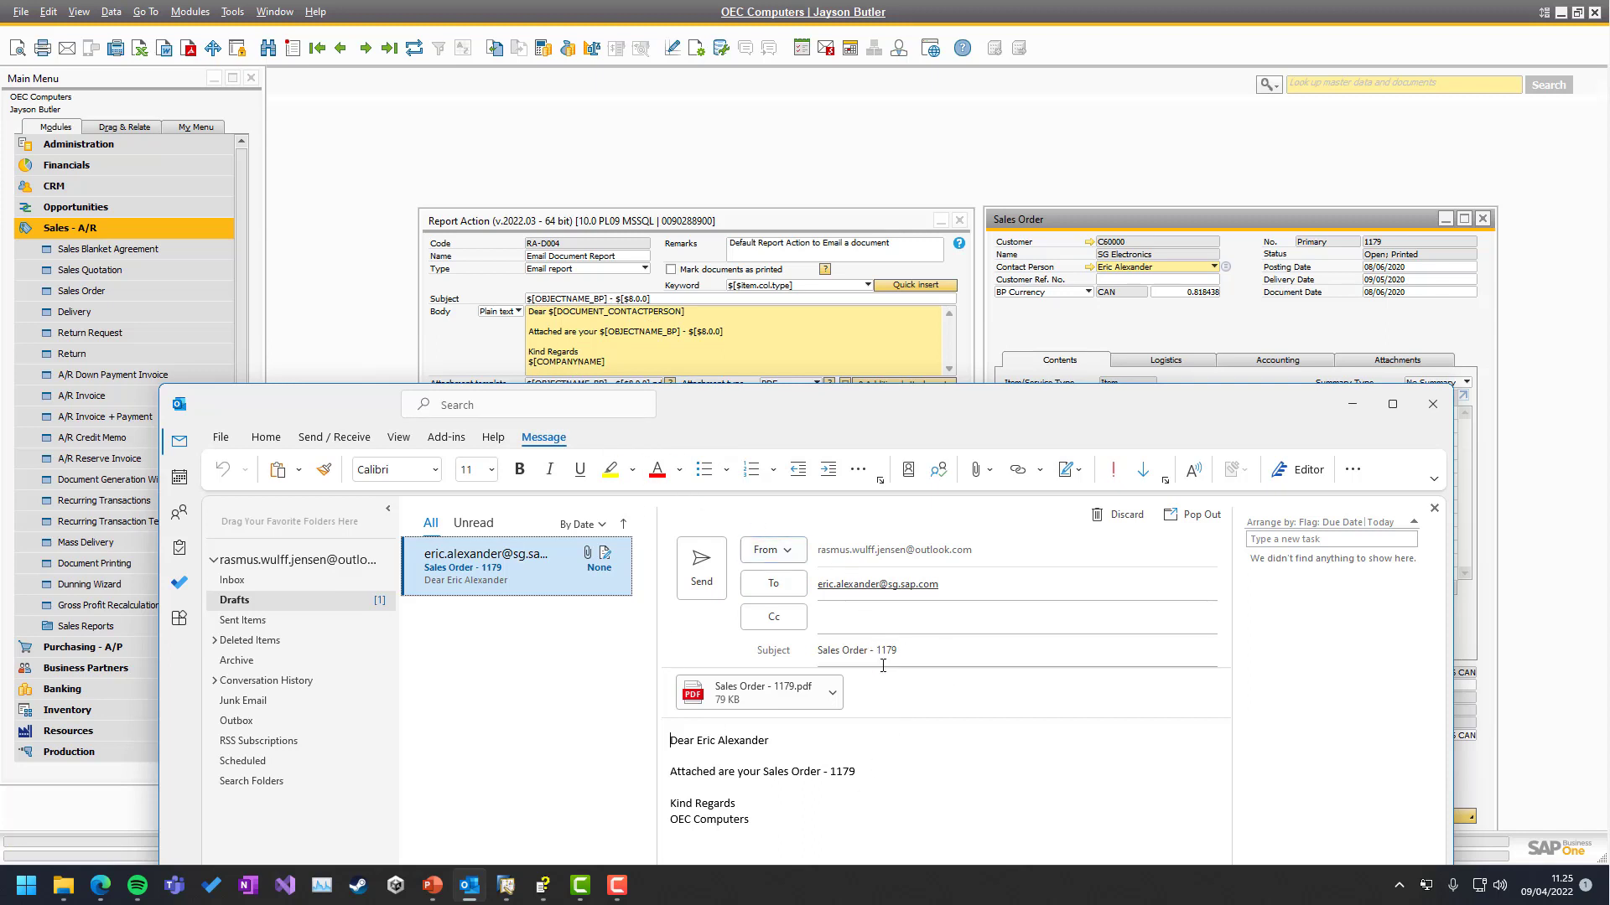
pyautogui.doubleClick(762, 693)
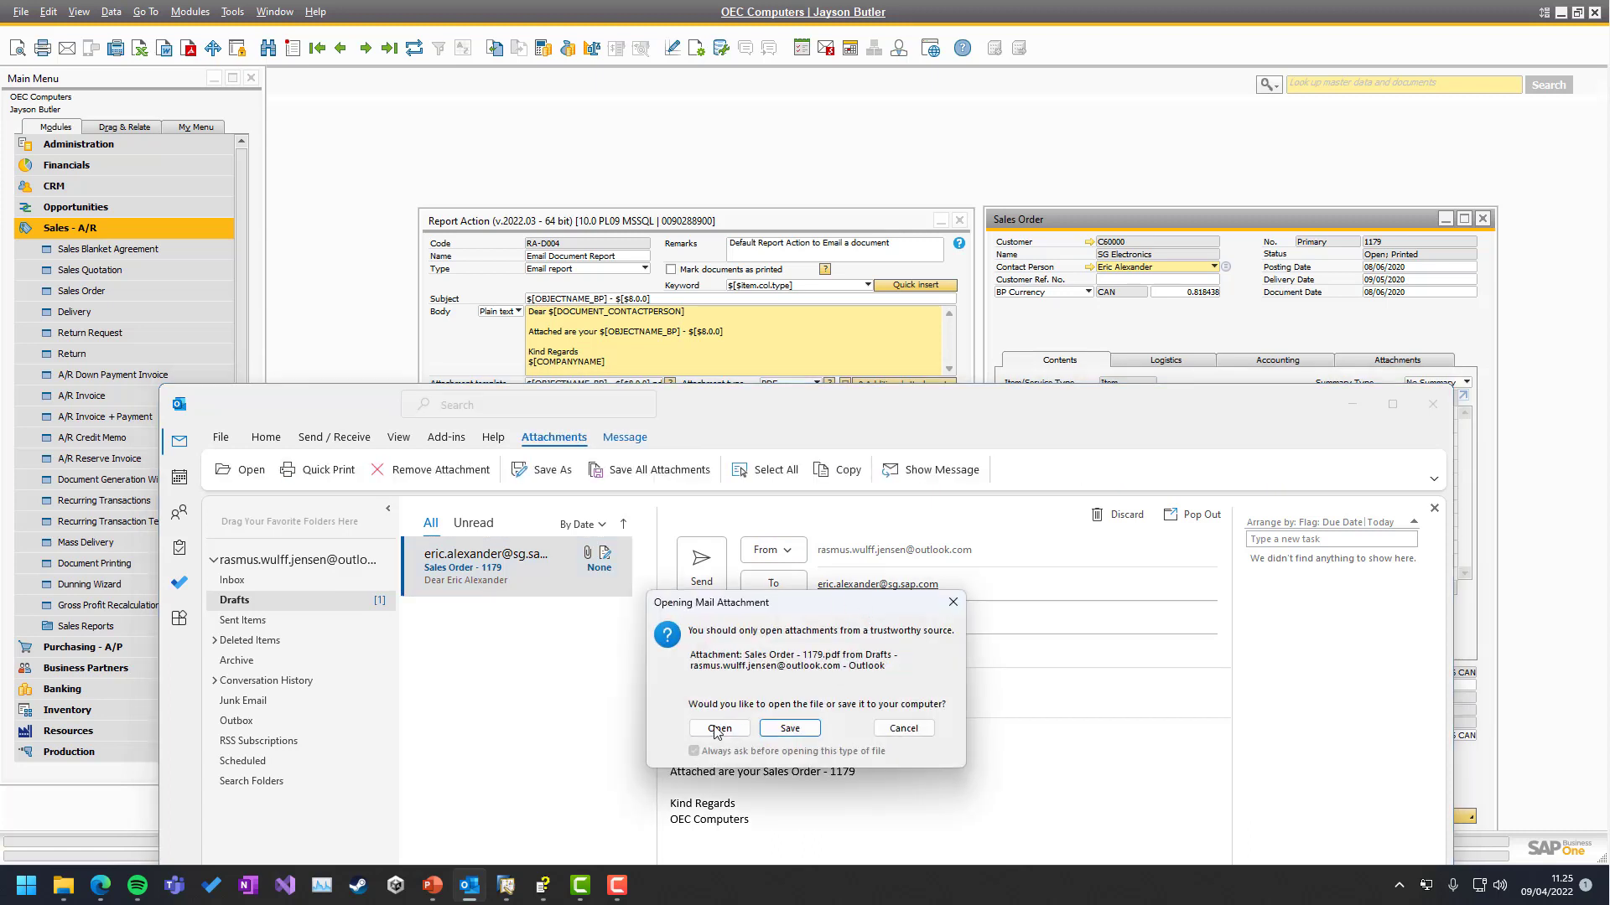
pyautogui.click(716, 729)
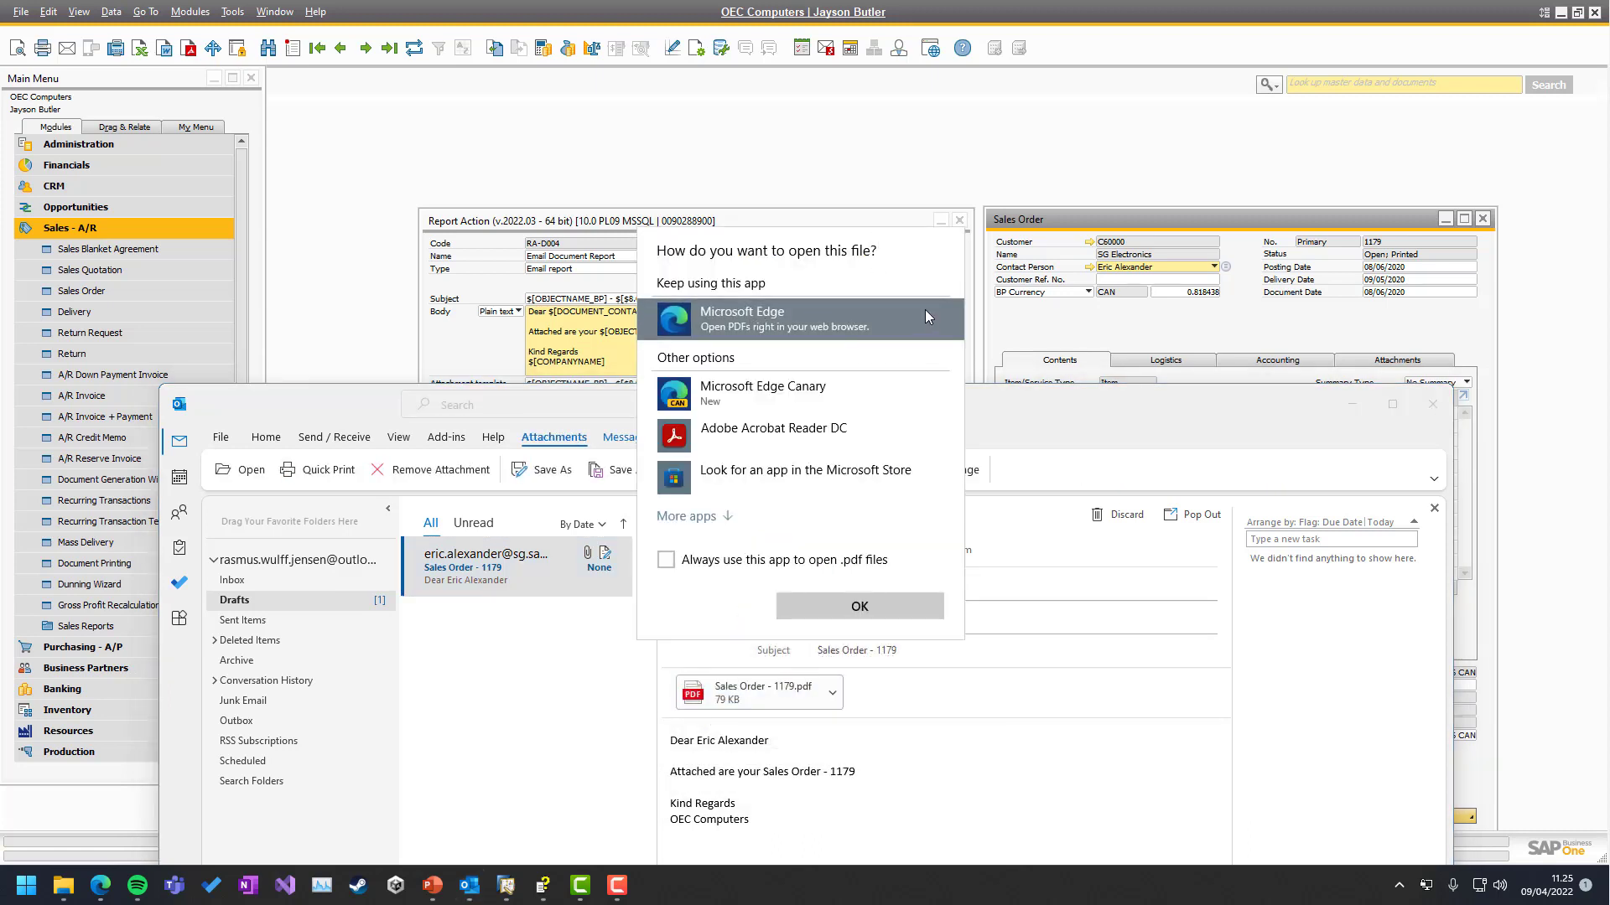
# View 'Sales Order - 1179.pdf' in Microsoft Edge, then delete the Outlook draft
pyautogui.click(879, 599)
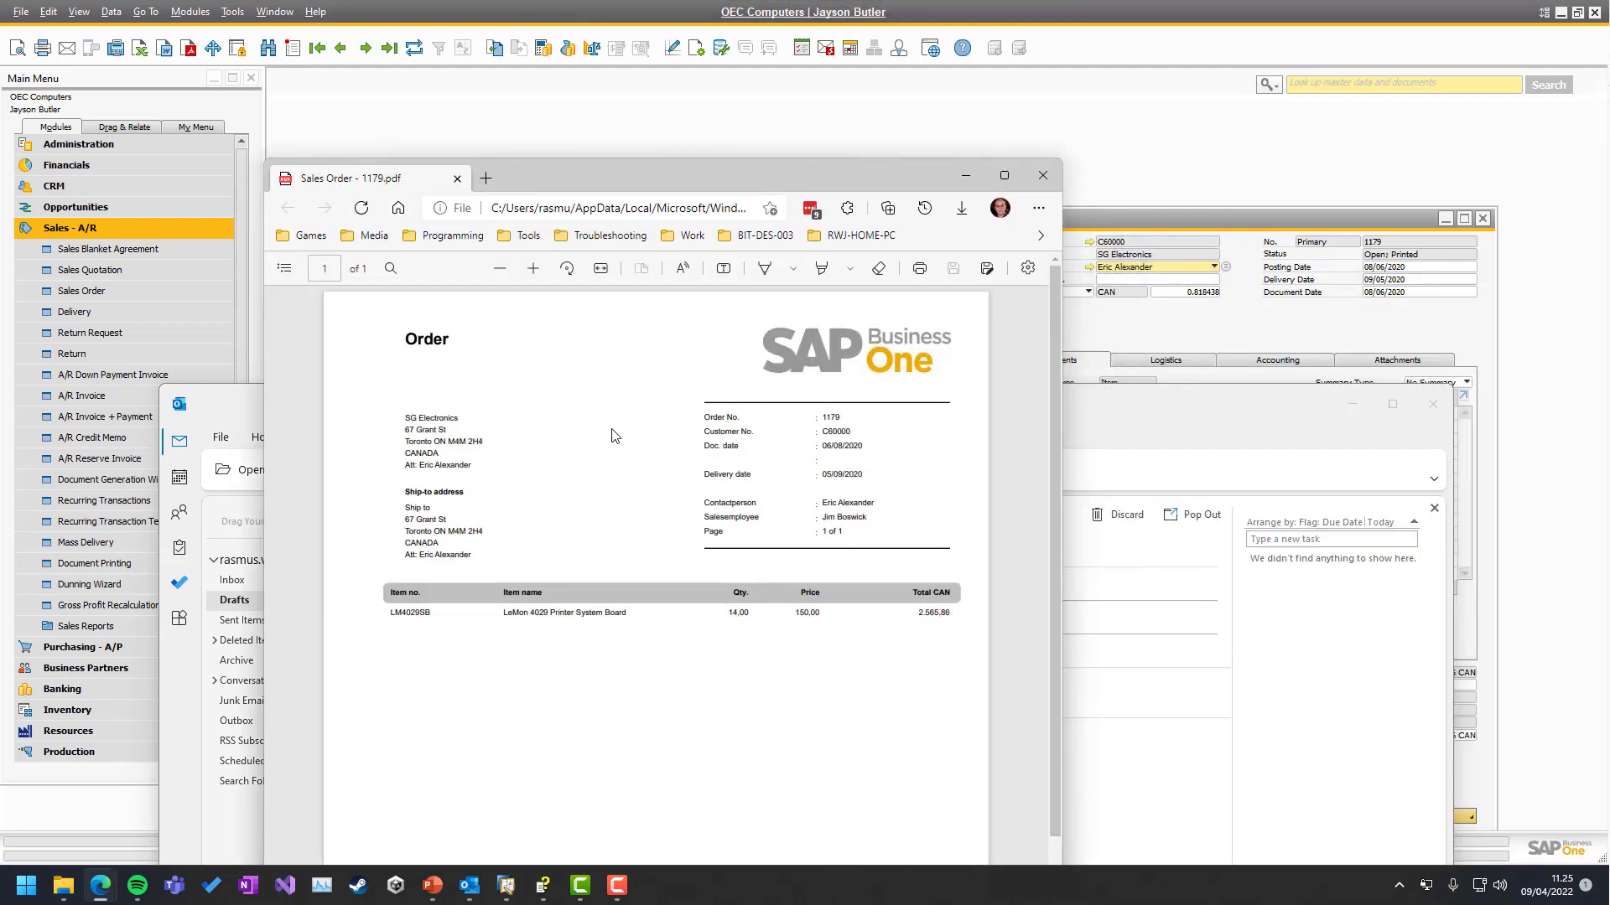
pyautogui.click(1041, 178)
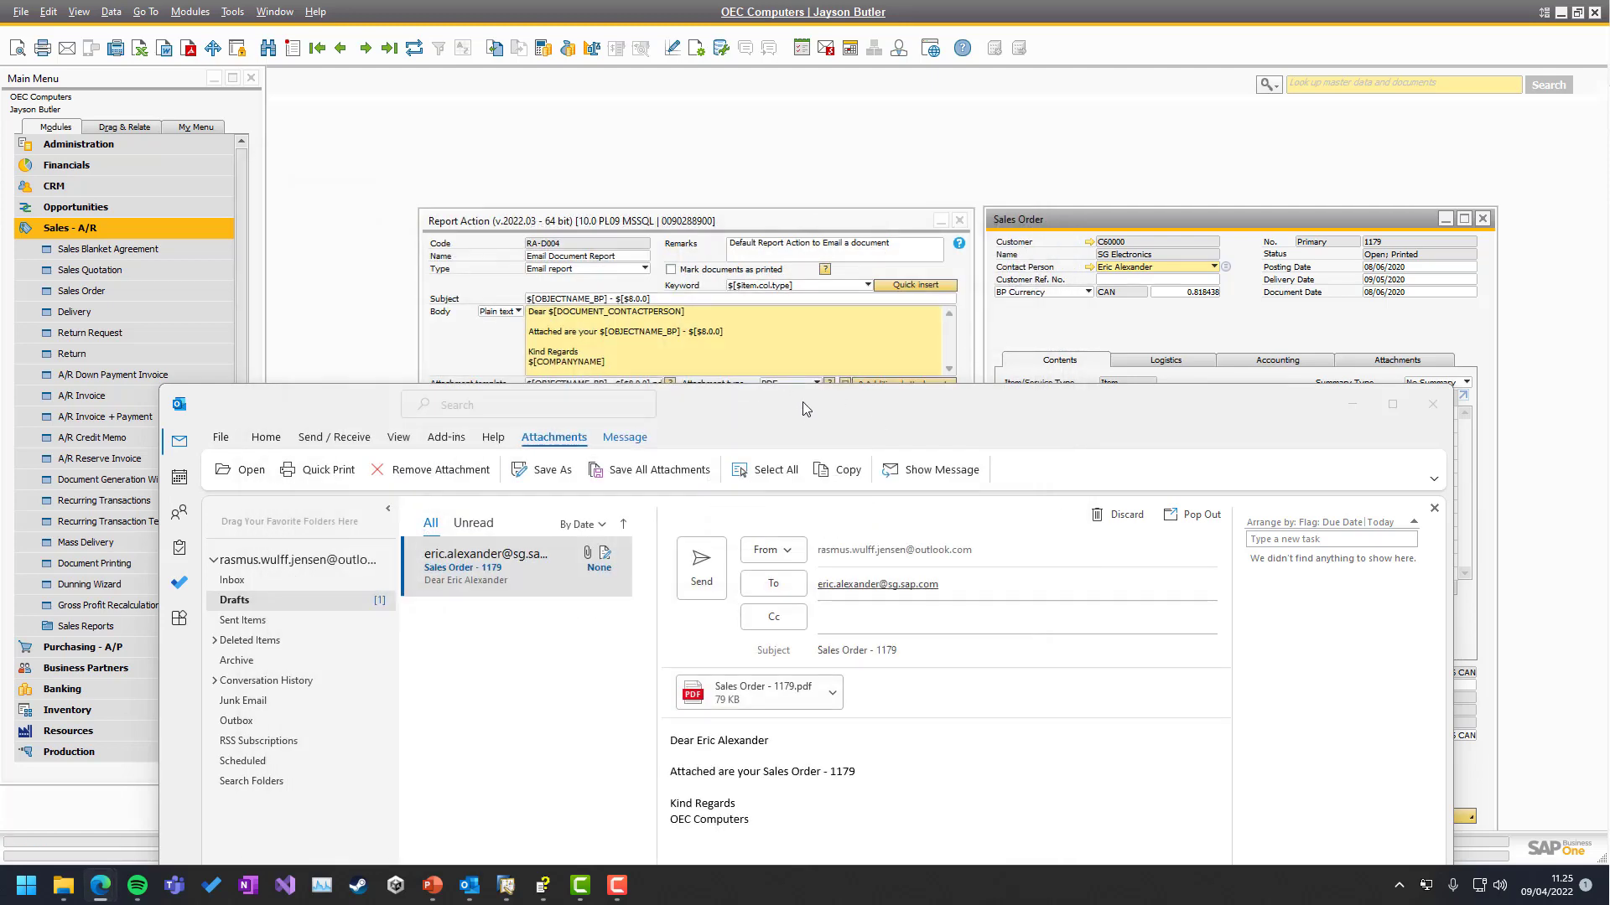
pyautogui.click(1150, 408)
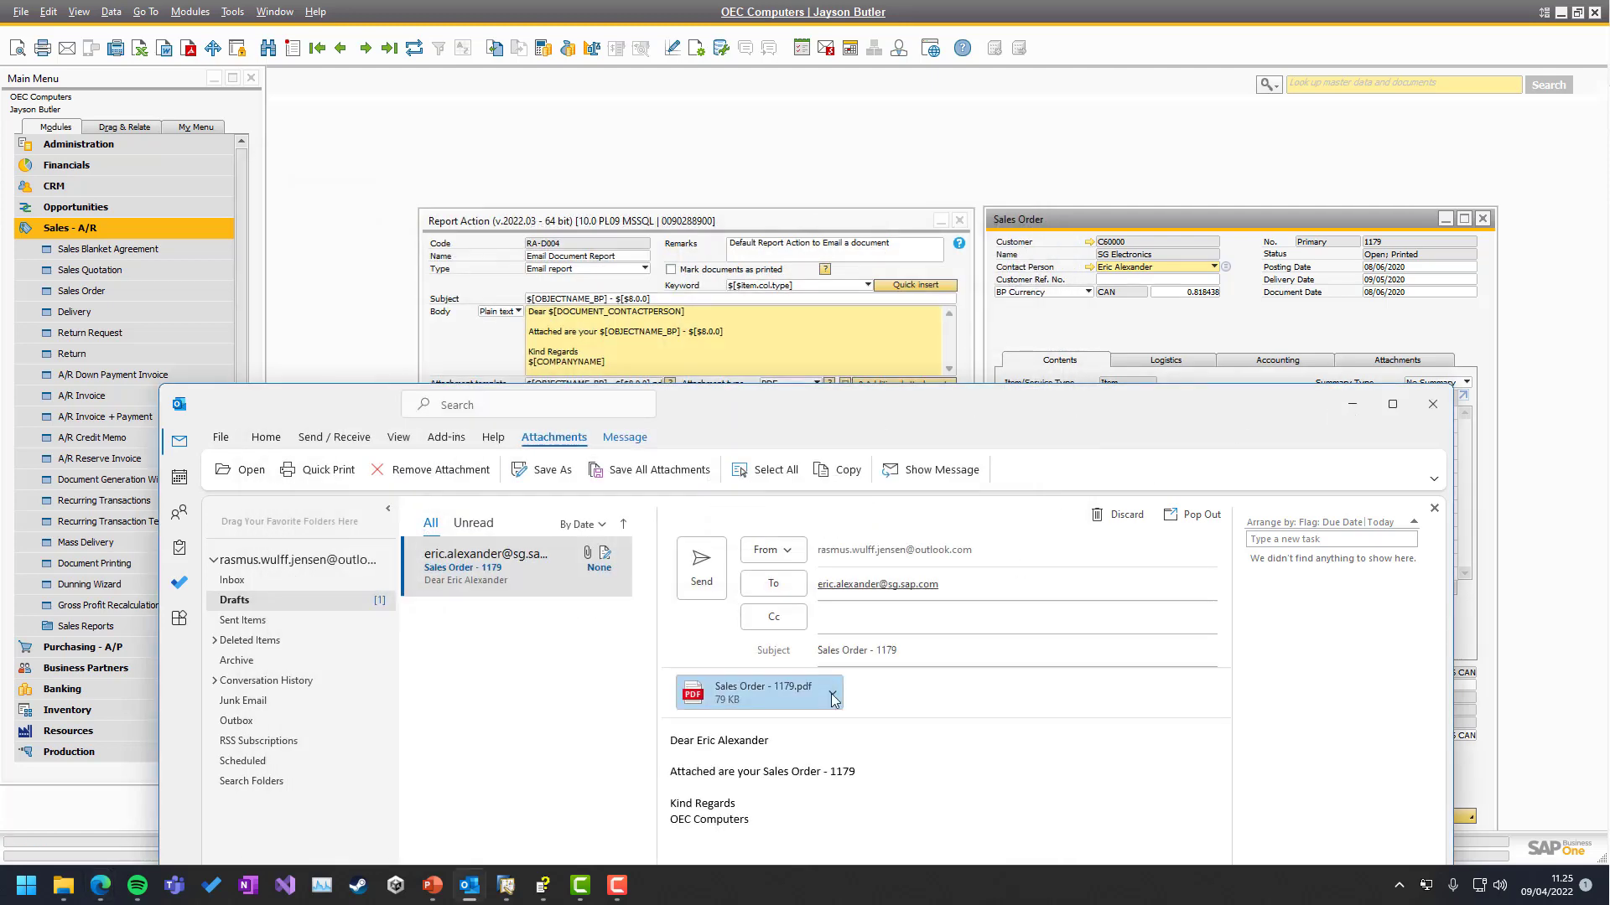
pyautogui.click(498, 580)
pyautogui.press('Delete')
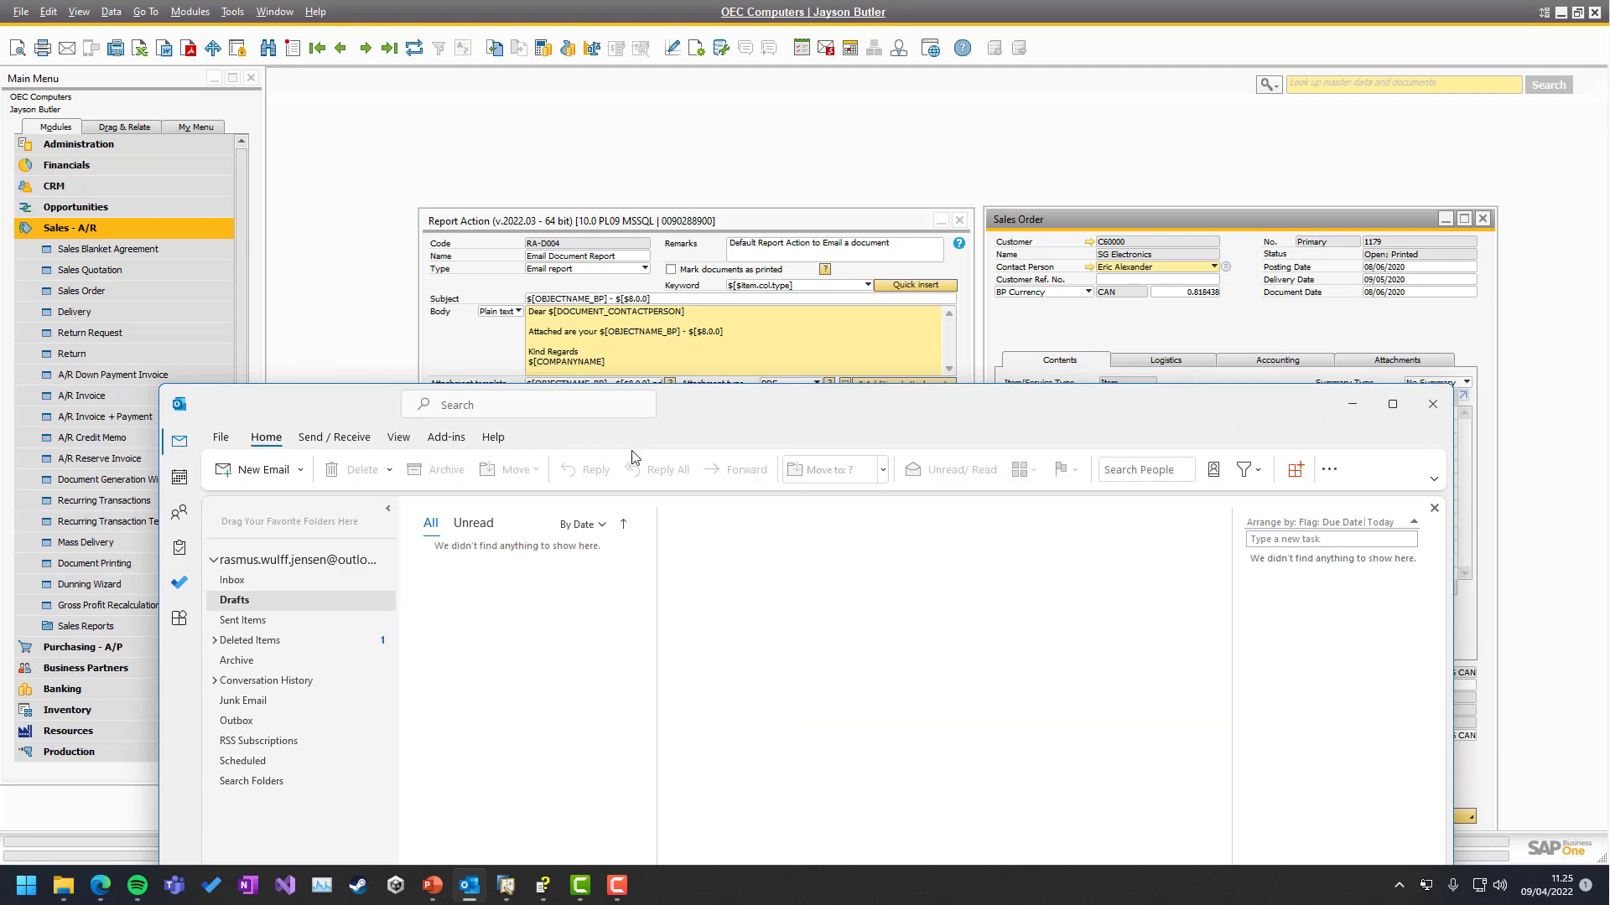
pyautogui.moveTo(435, 417); pyautogui.dragTo(1609, 419)
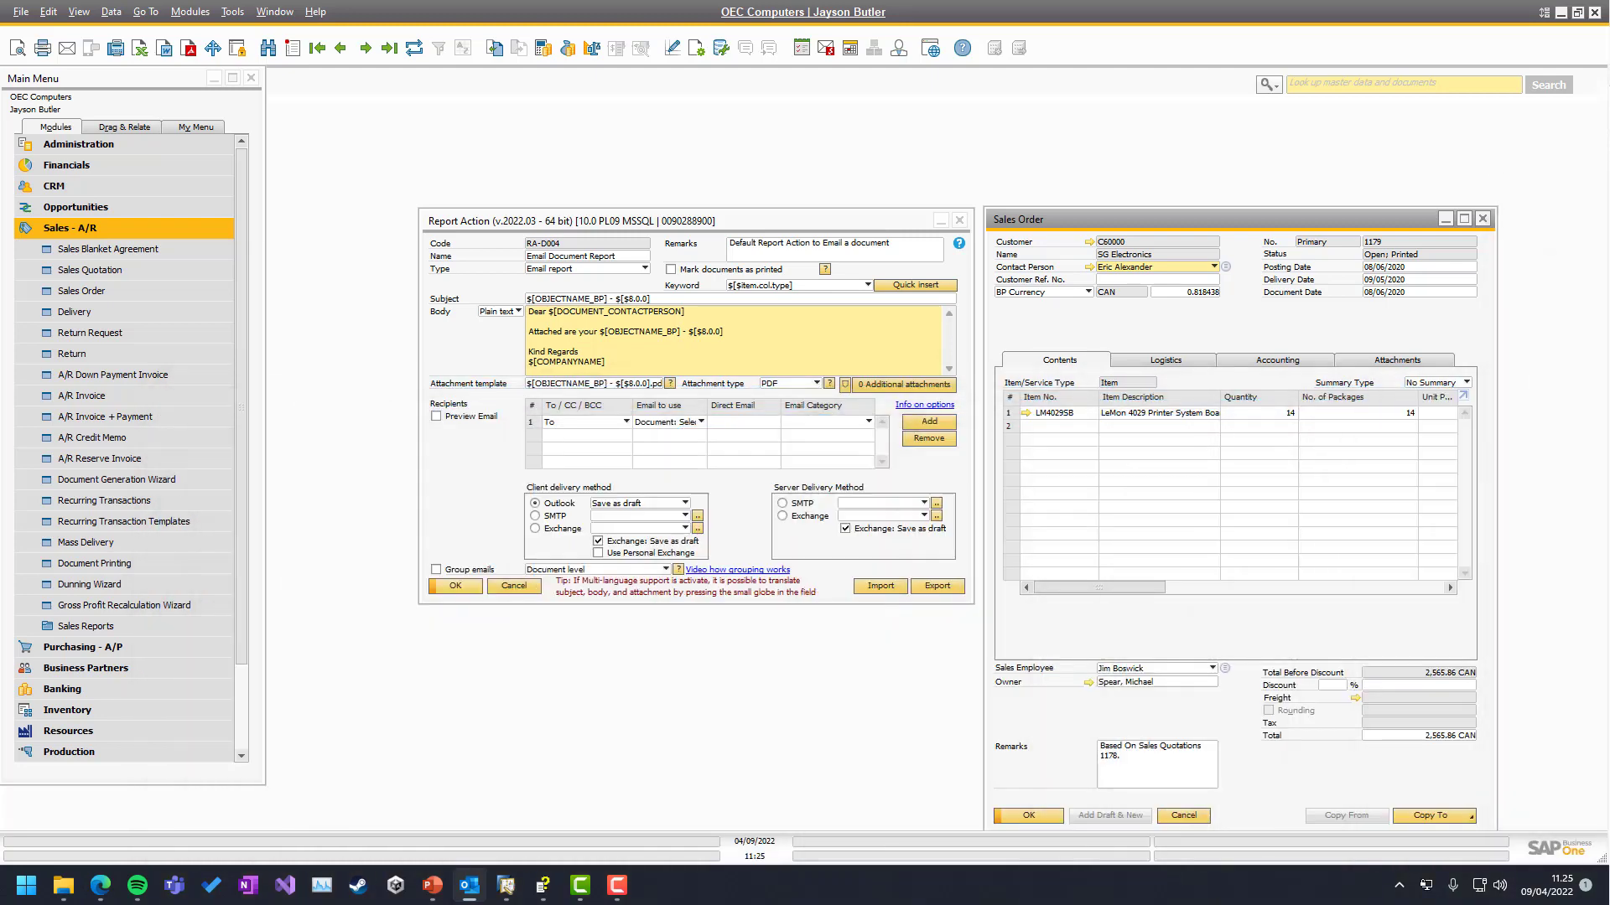
# List the keyword placeholders available for the RA-0004 email subject template
pyautogui.click(566, 300)
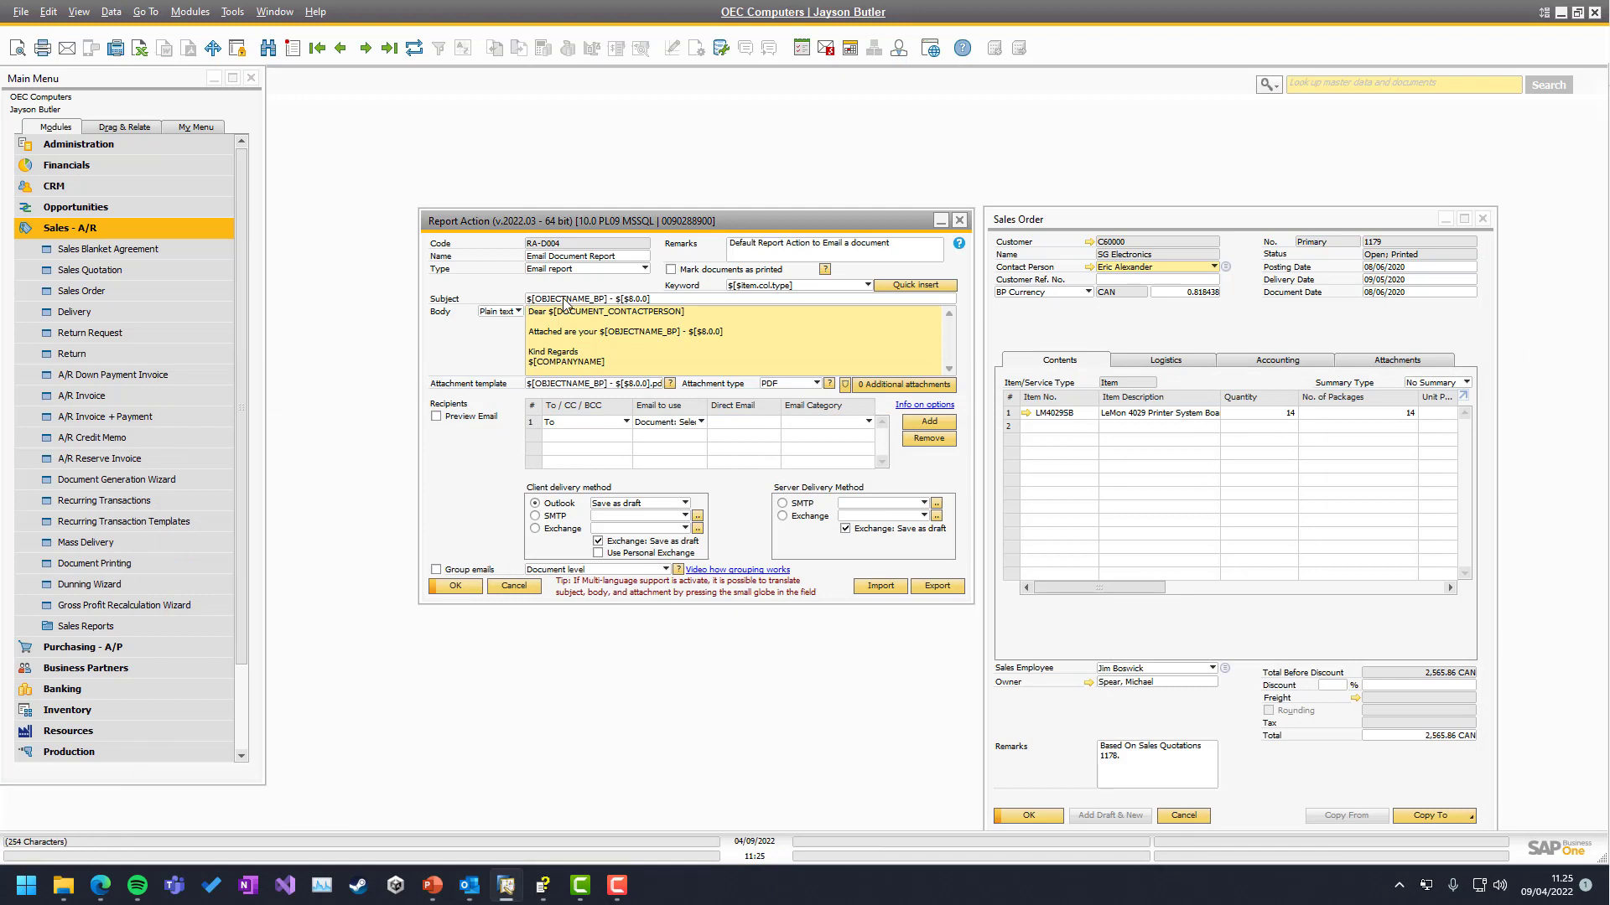
pyautogui.click(597, 300)
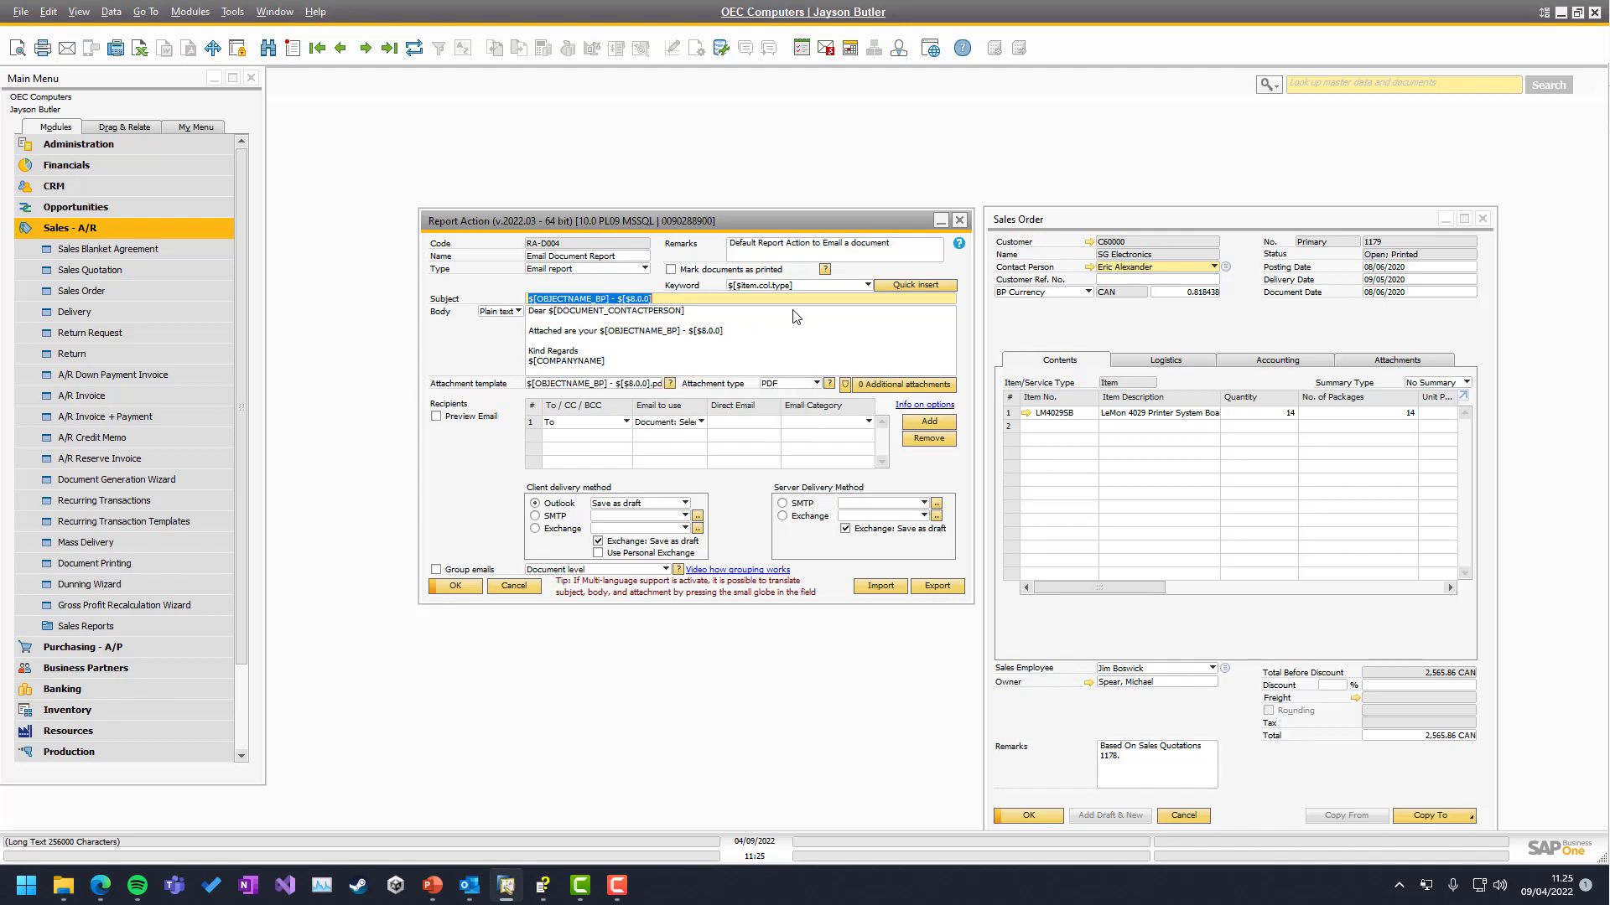
pyautogui.click(799, 285)
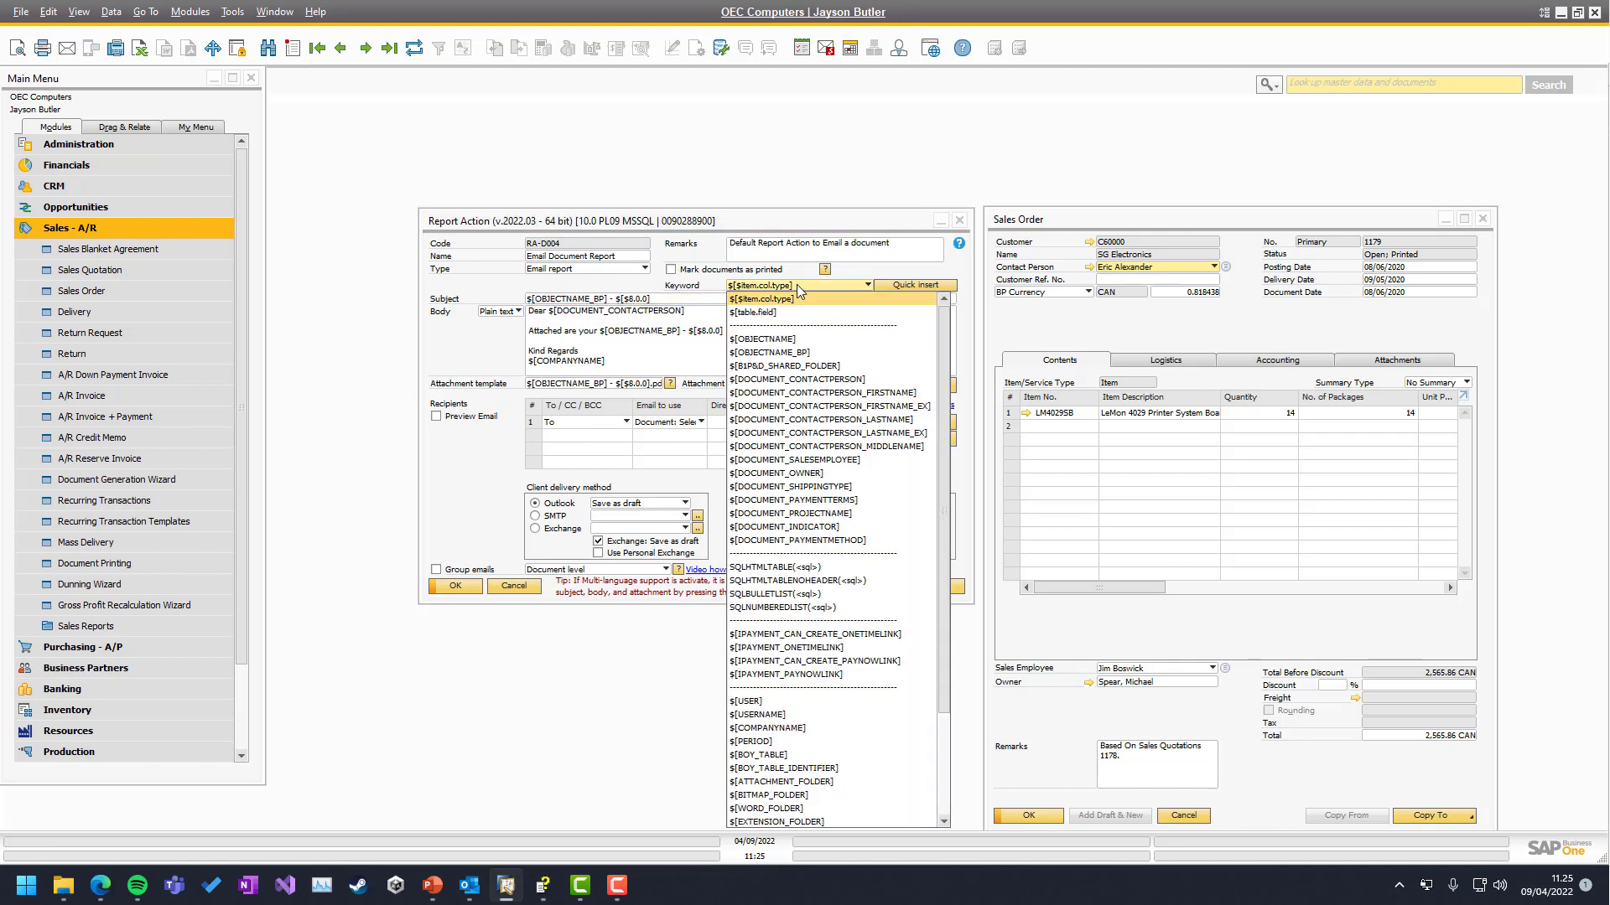
pyautogui.click(747, 286)
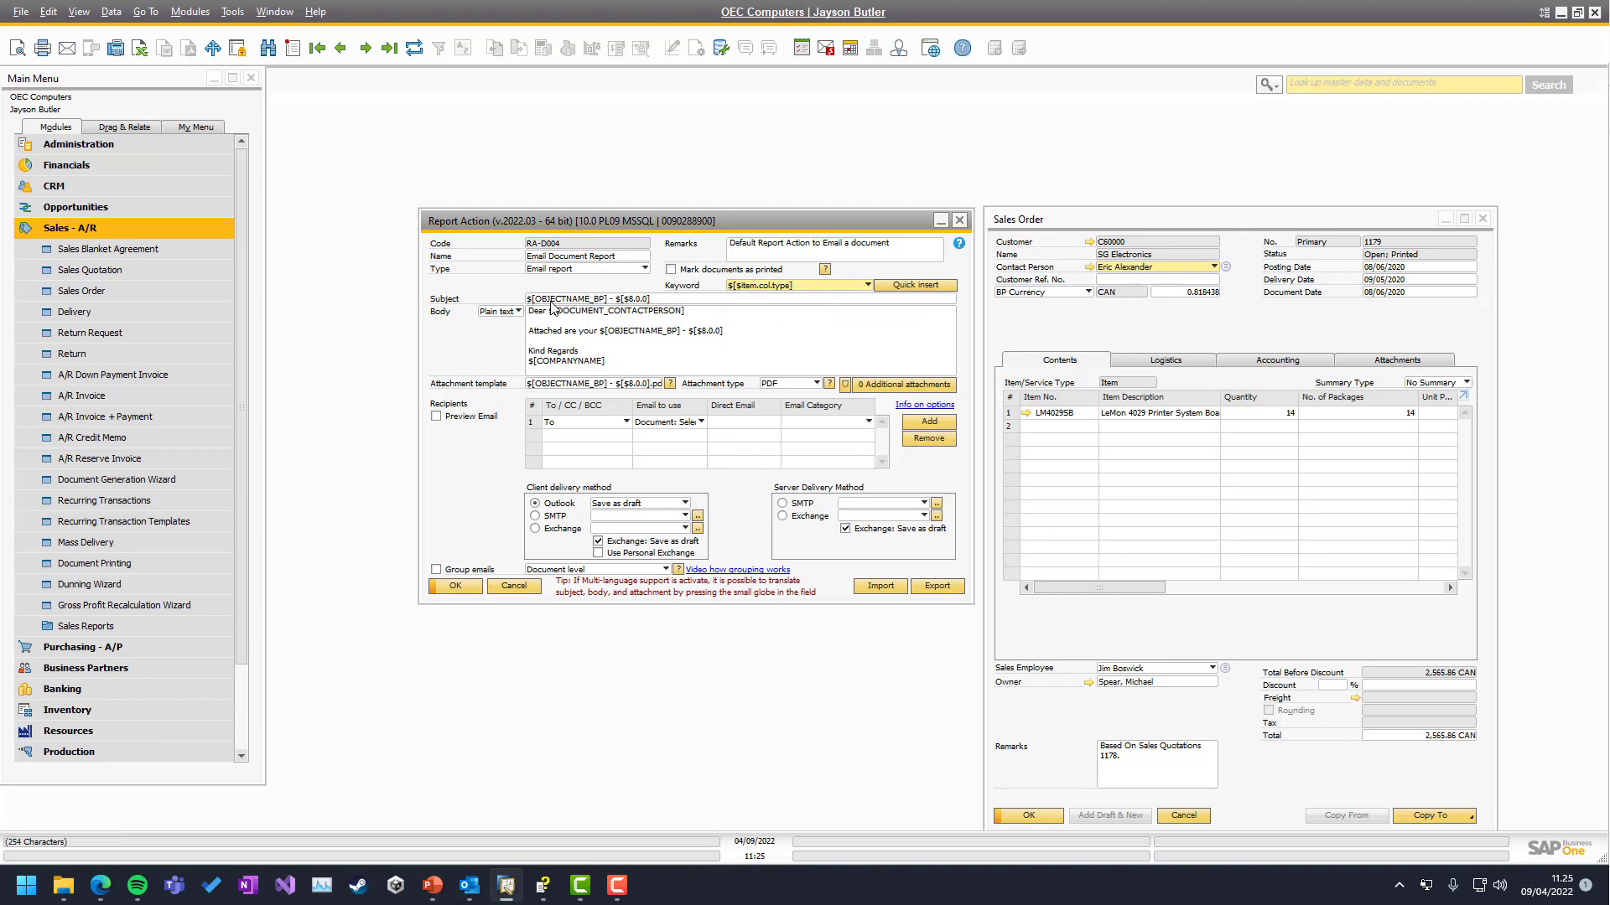
pyautogui.click(772, 287)
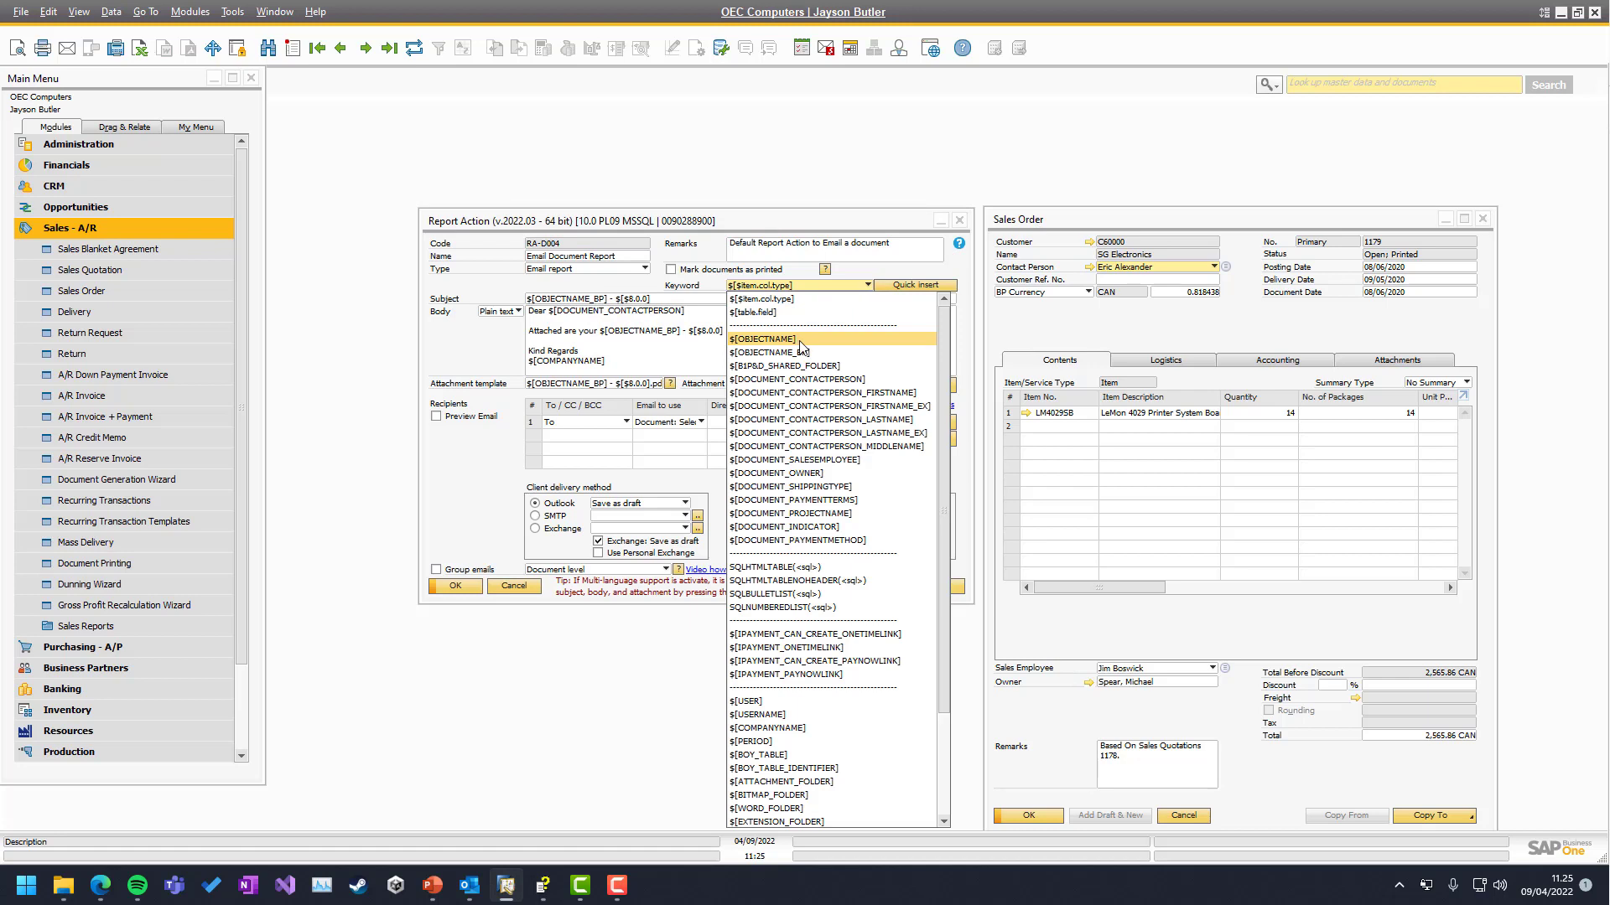
# Set SG Electronics' BP master data language to Spanish and update the record
pyautogui.click(1088, 332)
pyautogui.click(1094, 254)
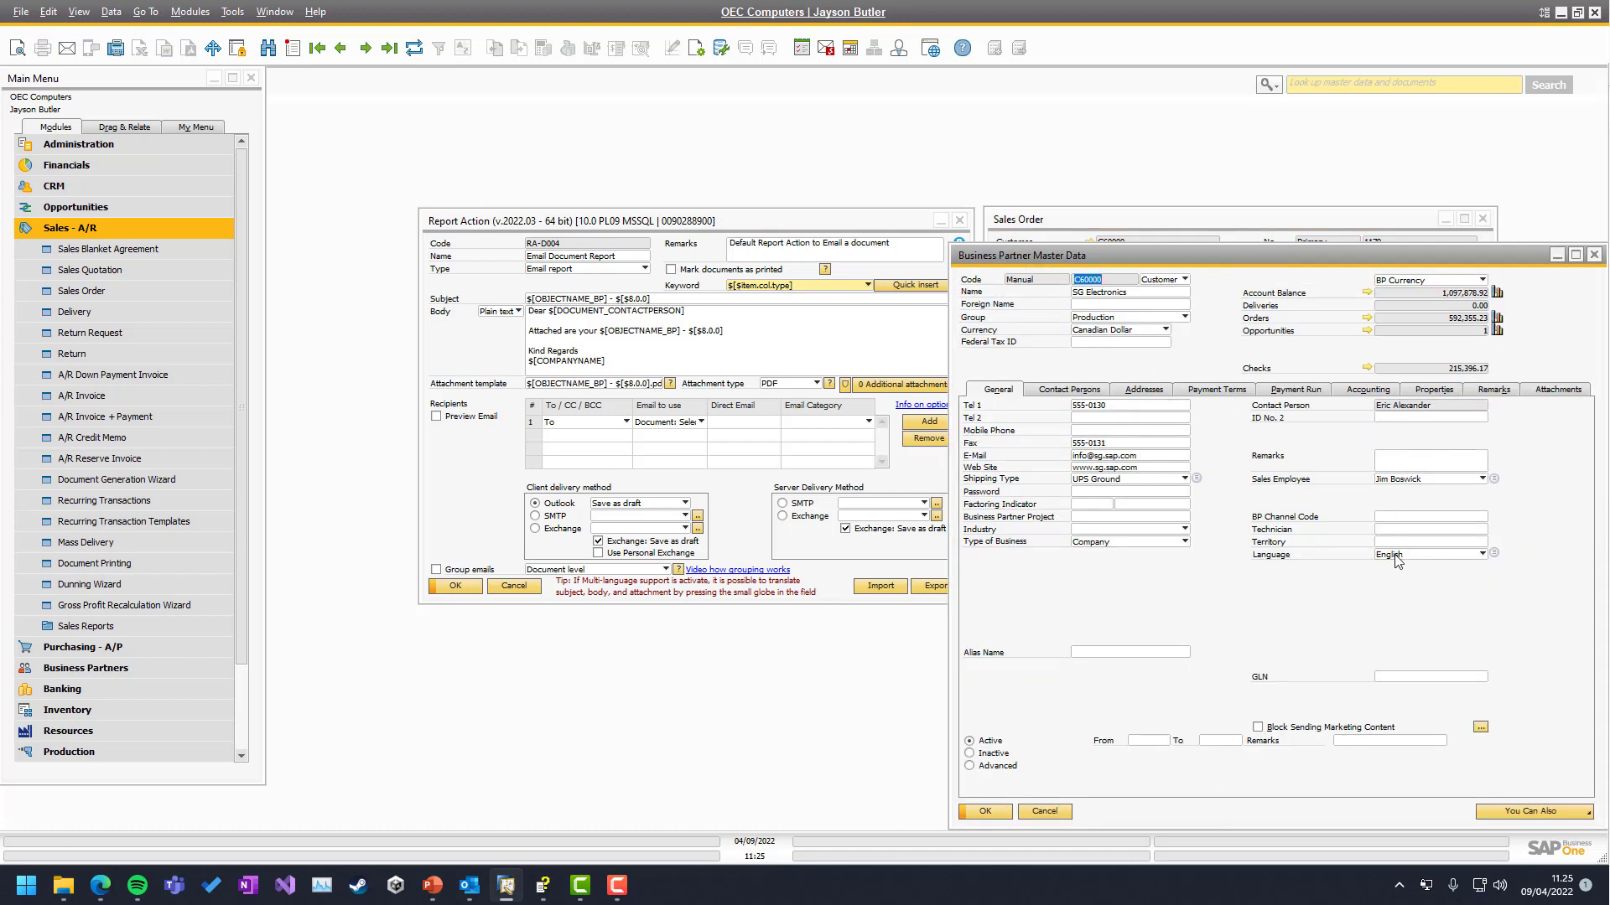
pyautogui.click(1394, 557)
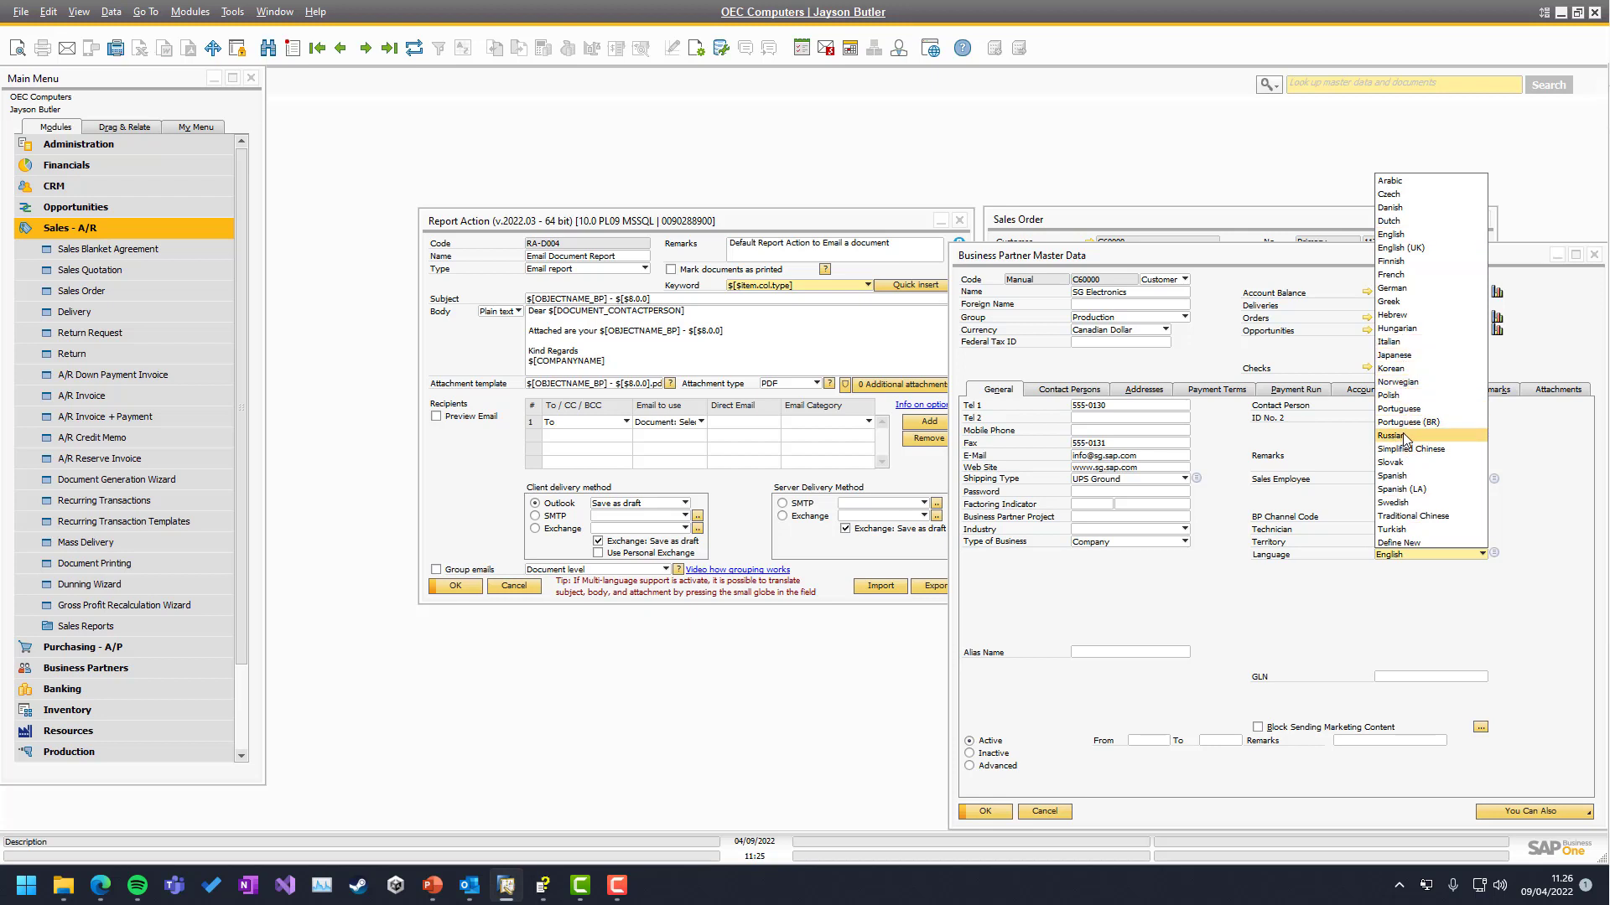
pyautogui.click(1407, 475)
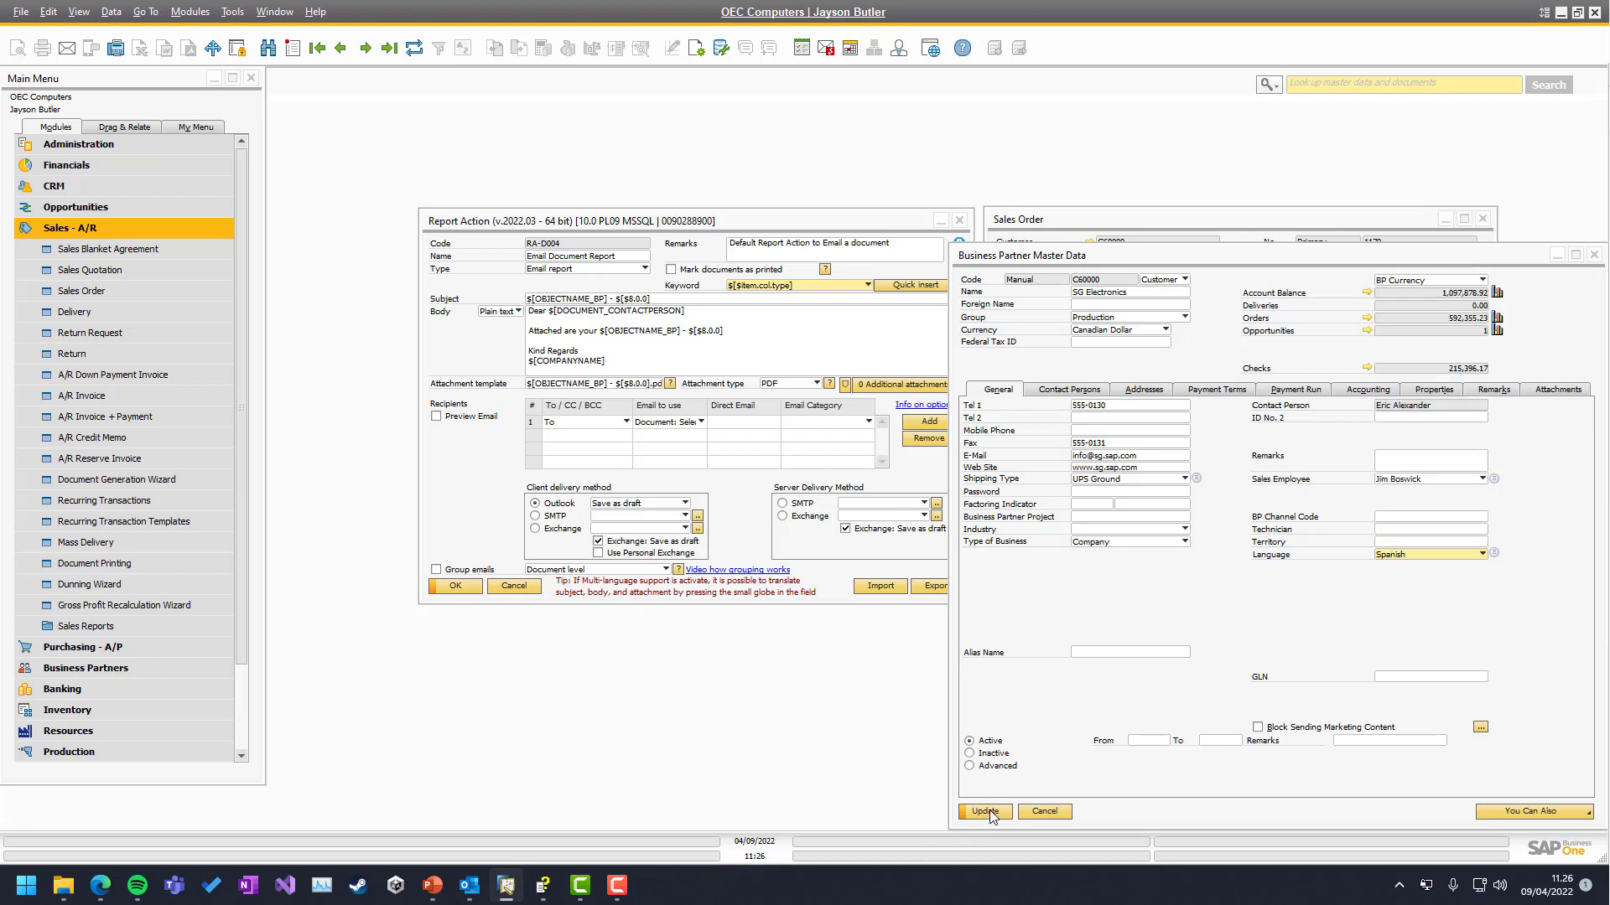
pyautogui.click(986, 812)
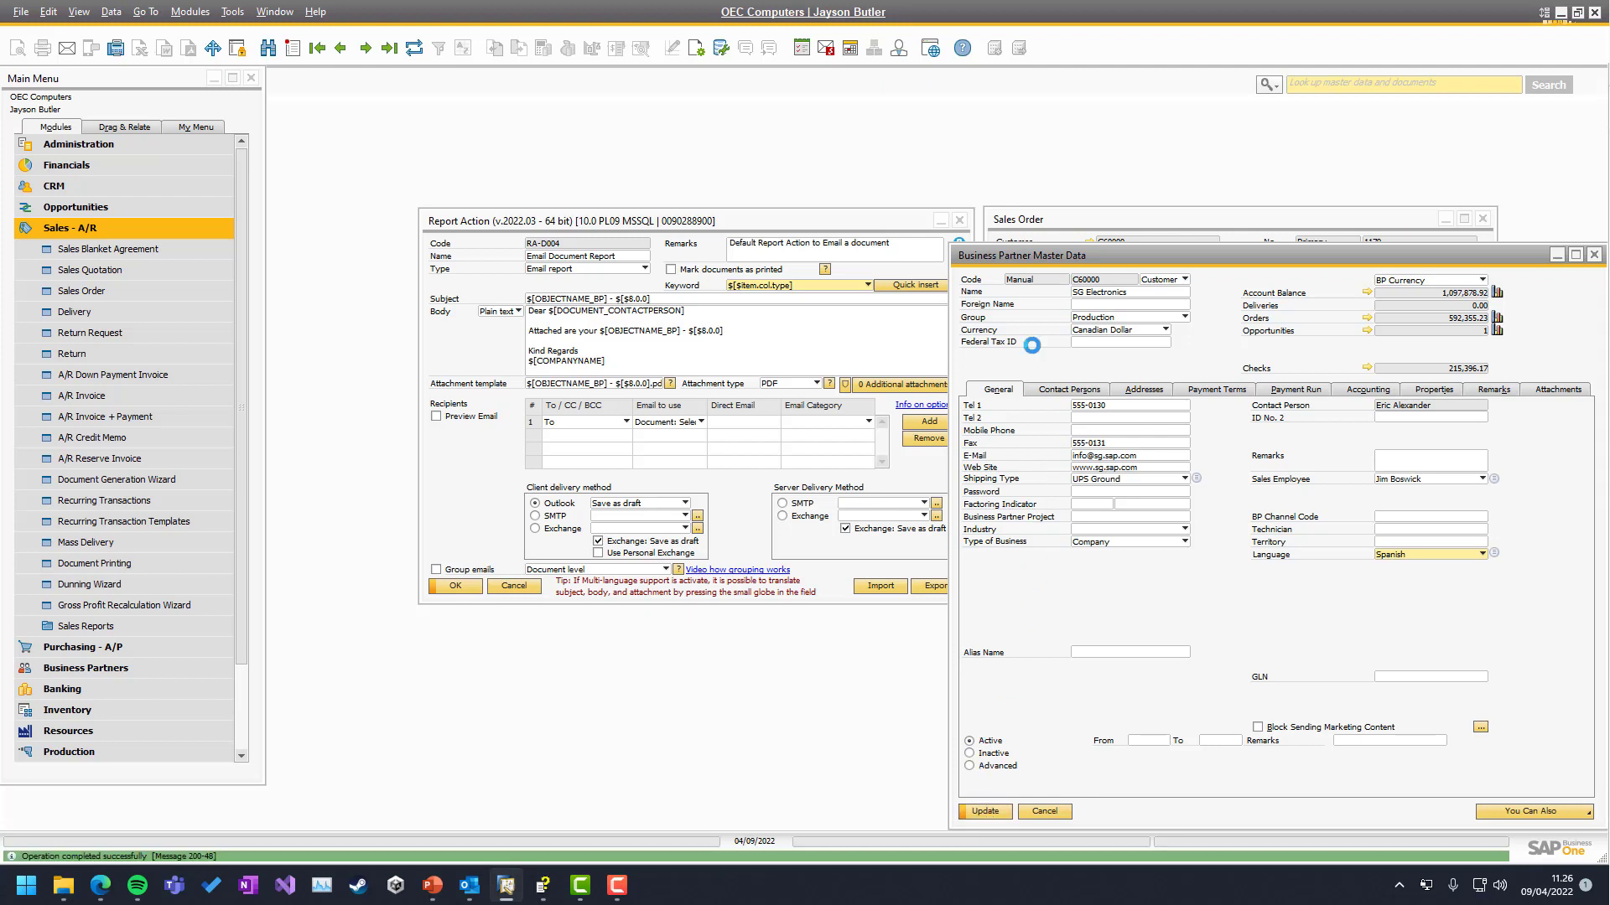
pyautogui.moveTo(1015, 257); pyautogui.dragTo(1202, 348)
pyautogui.click(809, 340)
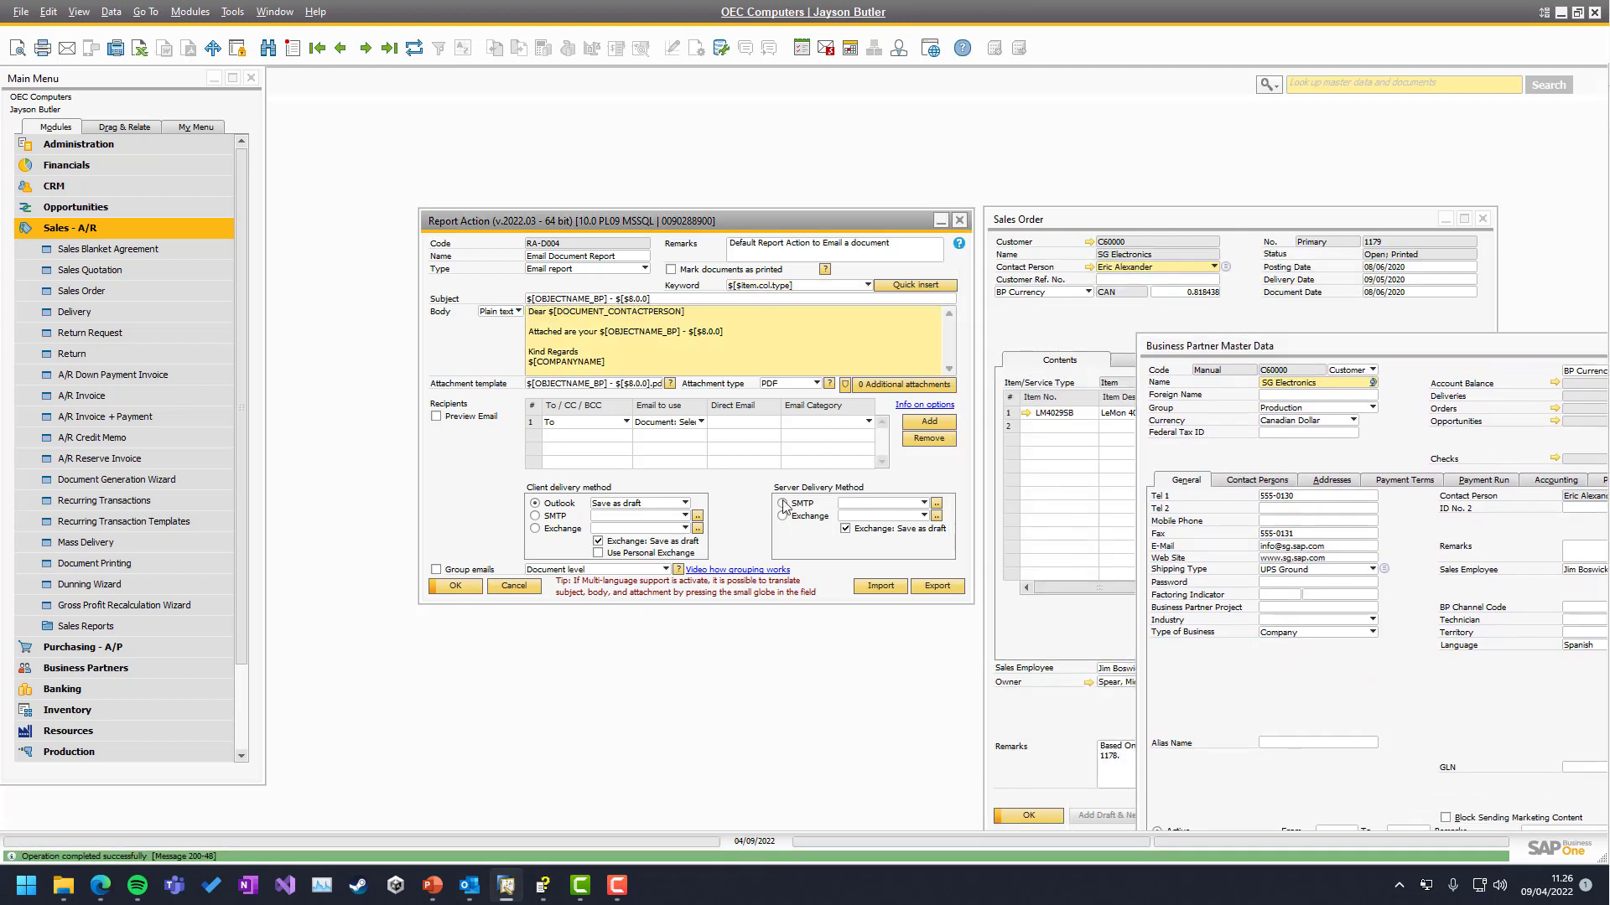
pyautogui.click(1012, 358)
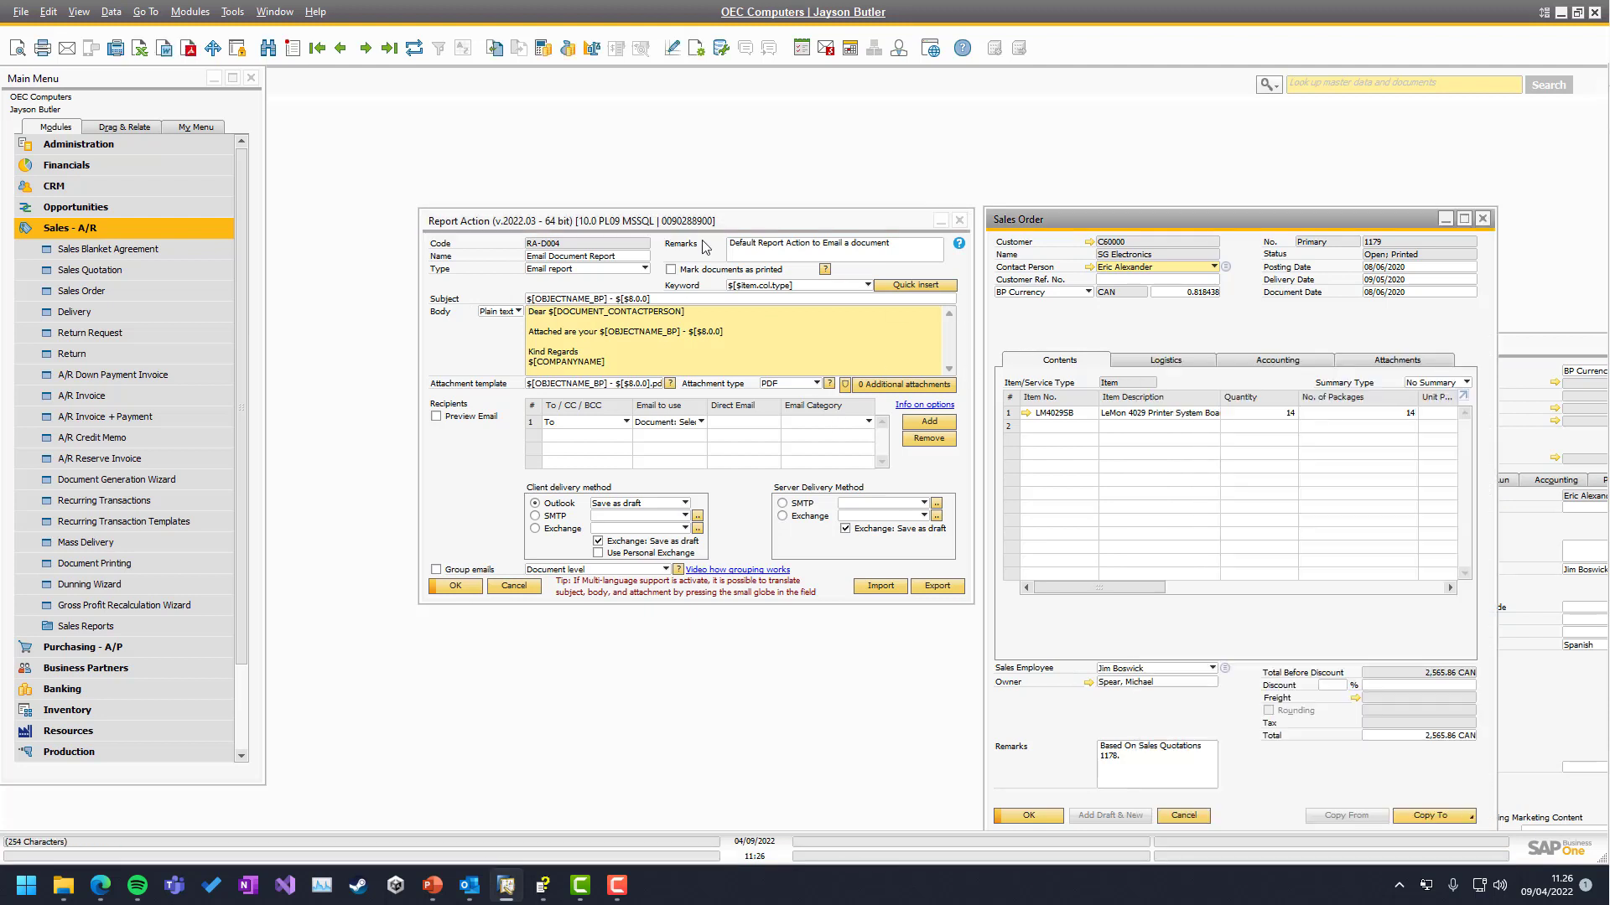
# Email sales order 1179 again, creating an English 'Sales Order - 1179' Outlook draft with its PDF
pyautogui.click(66, 50)
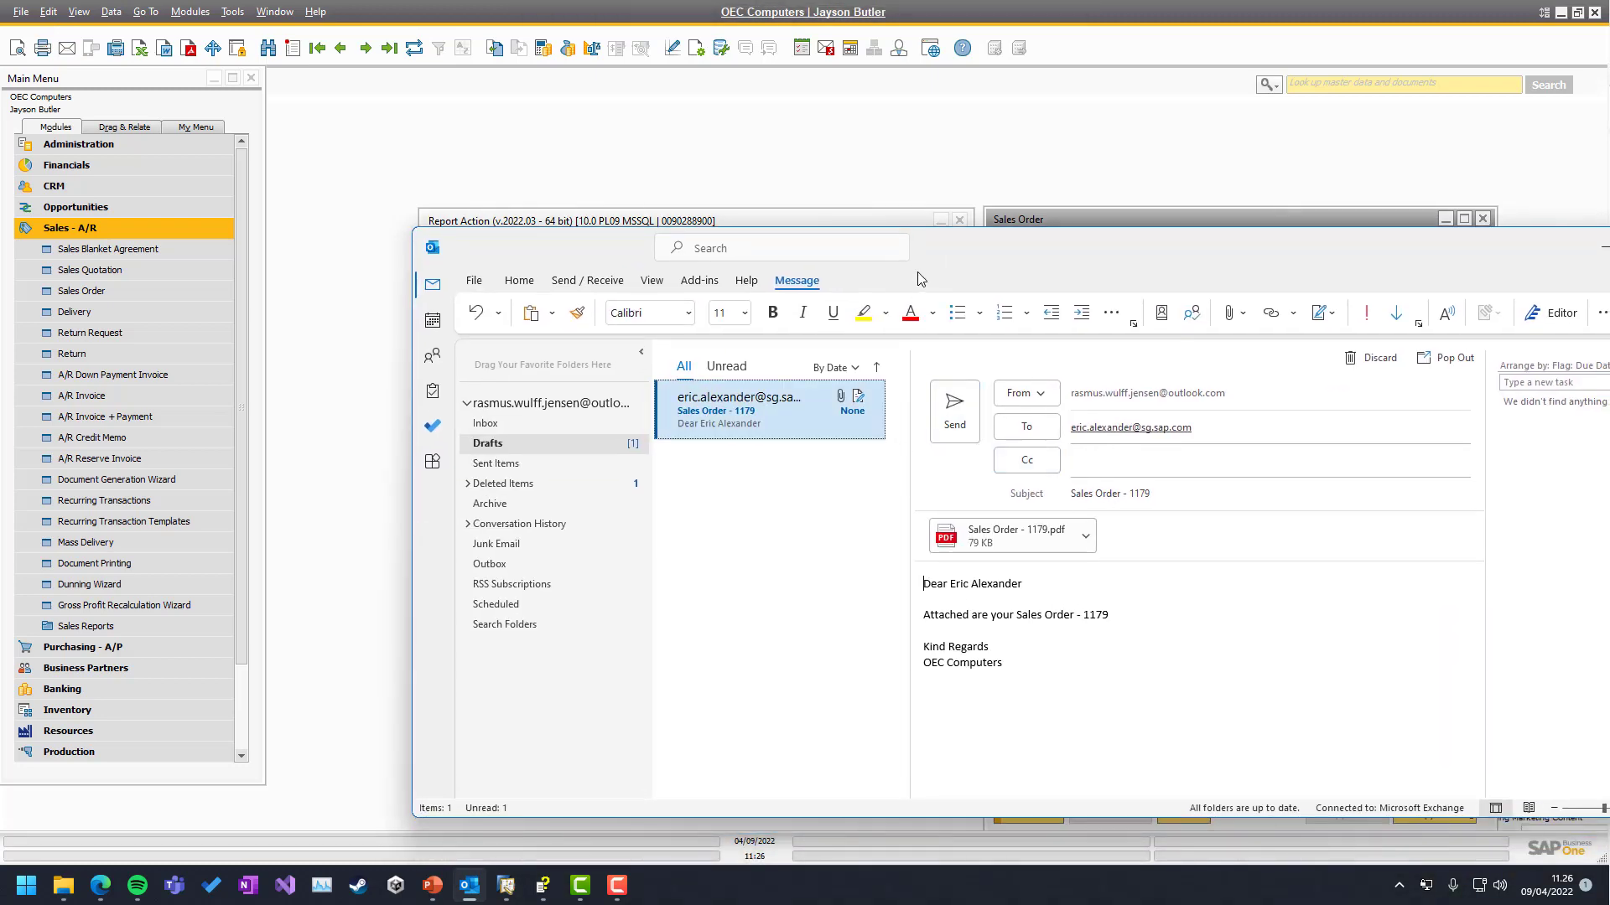
pyautogui.moveTo(927, 259); pyautogui.dragTo(1609, 294)
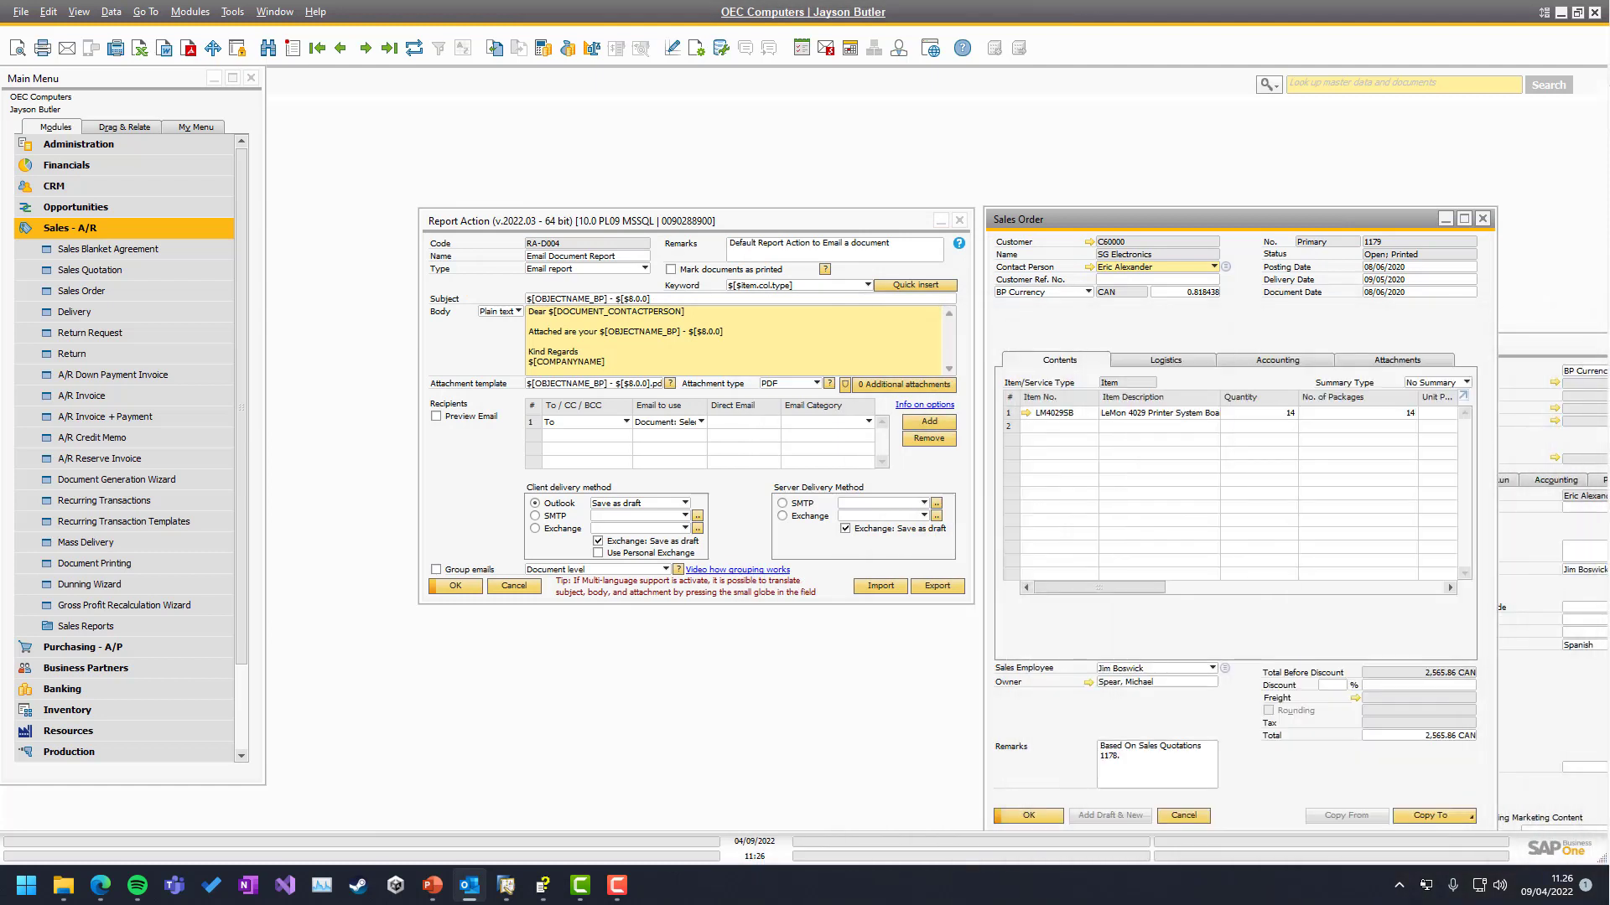
# Set sales order 1179's Logistics language to Spanish and update it
pyautogui.click(1145, 356)
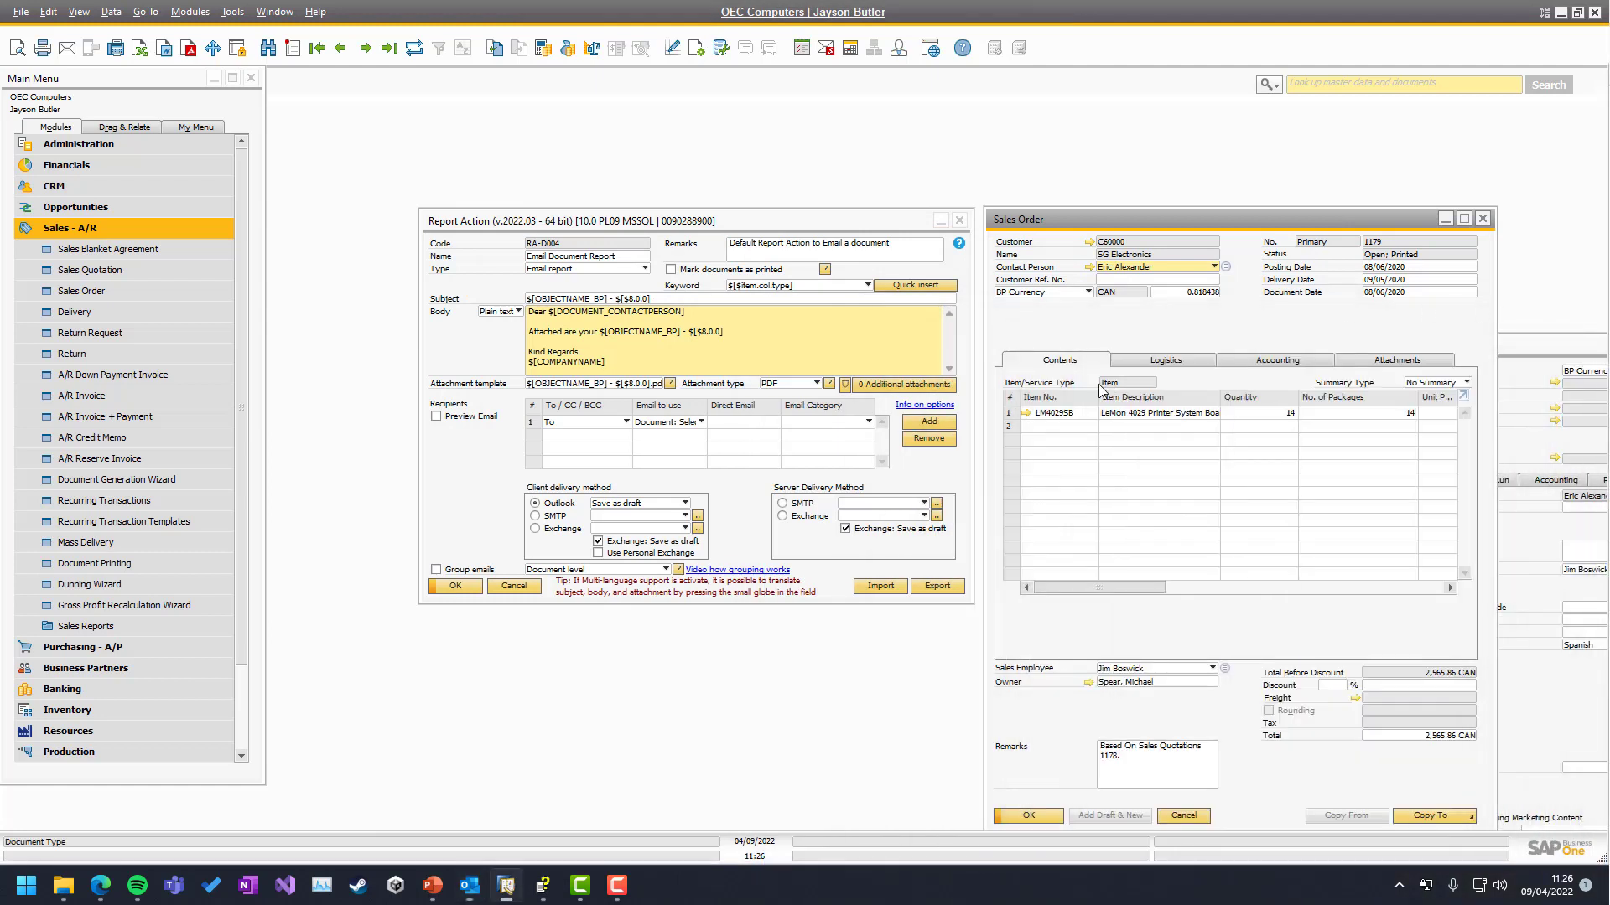
pyautogui.click(1165, 364)
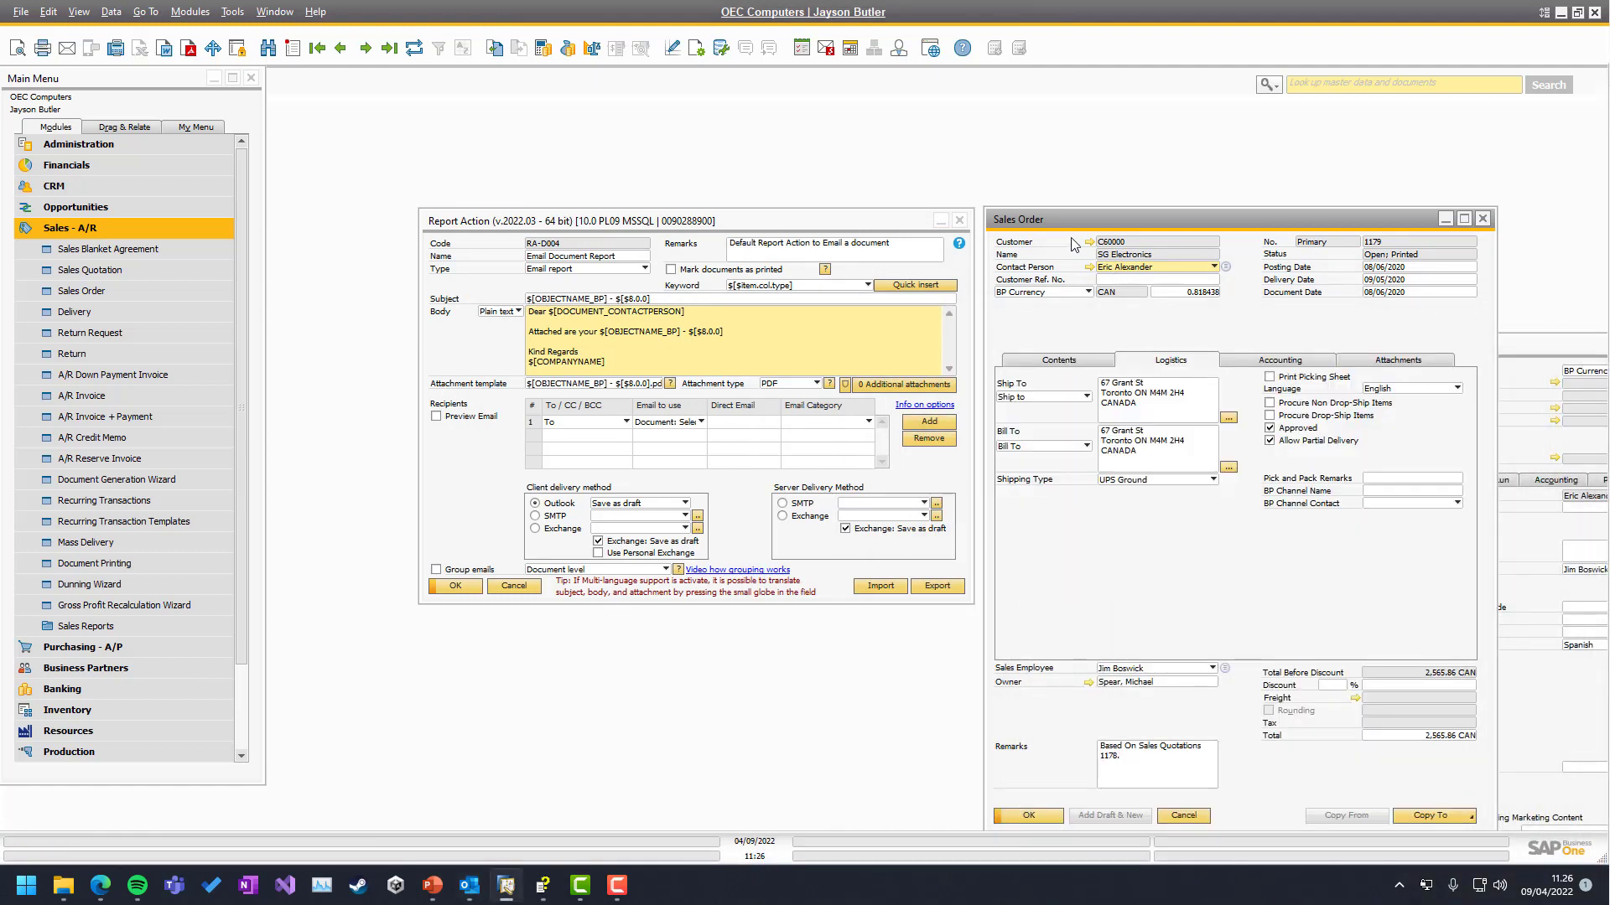
pyautogui.click(1402, 390)
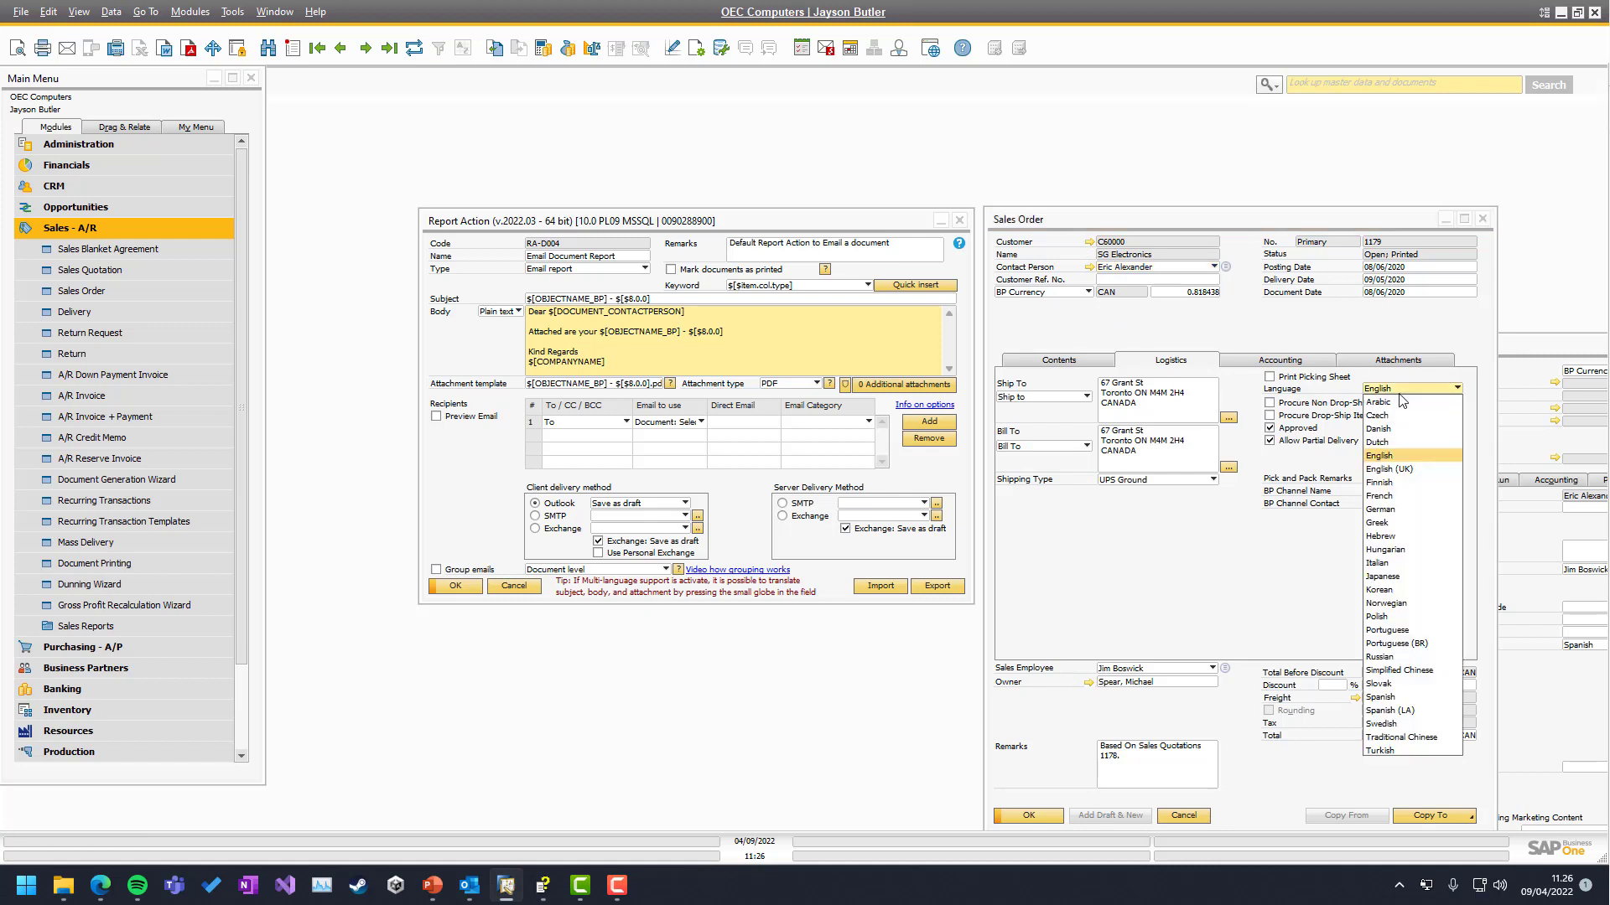
pyautogui.click(1405, 697)
pyautogui.click(1029, 815)
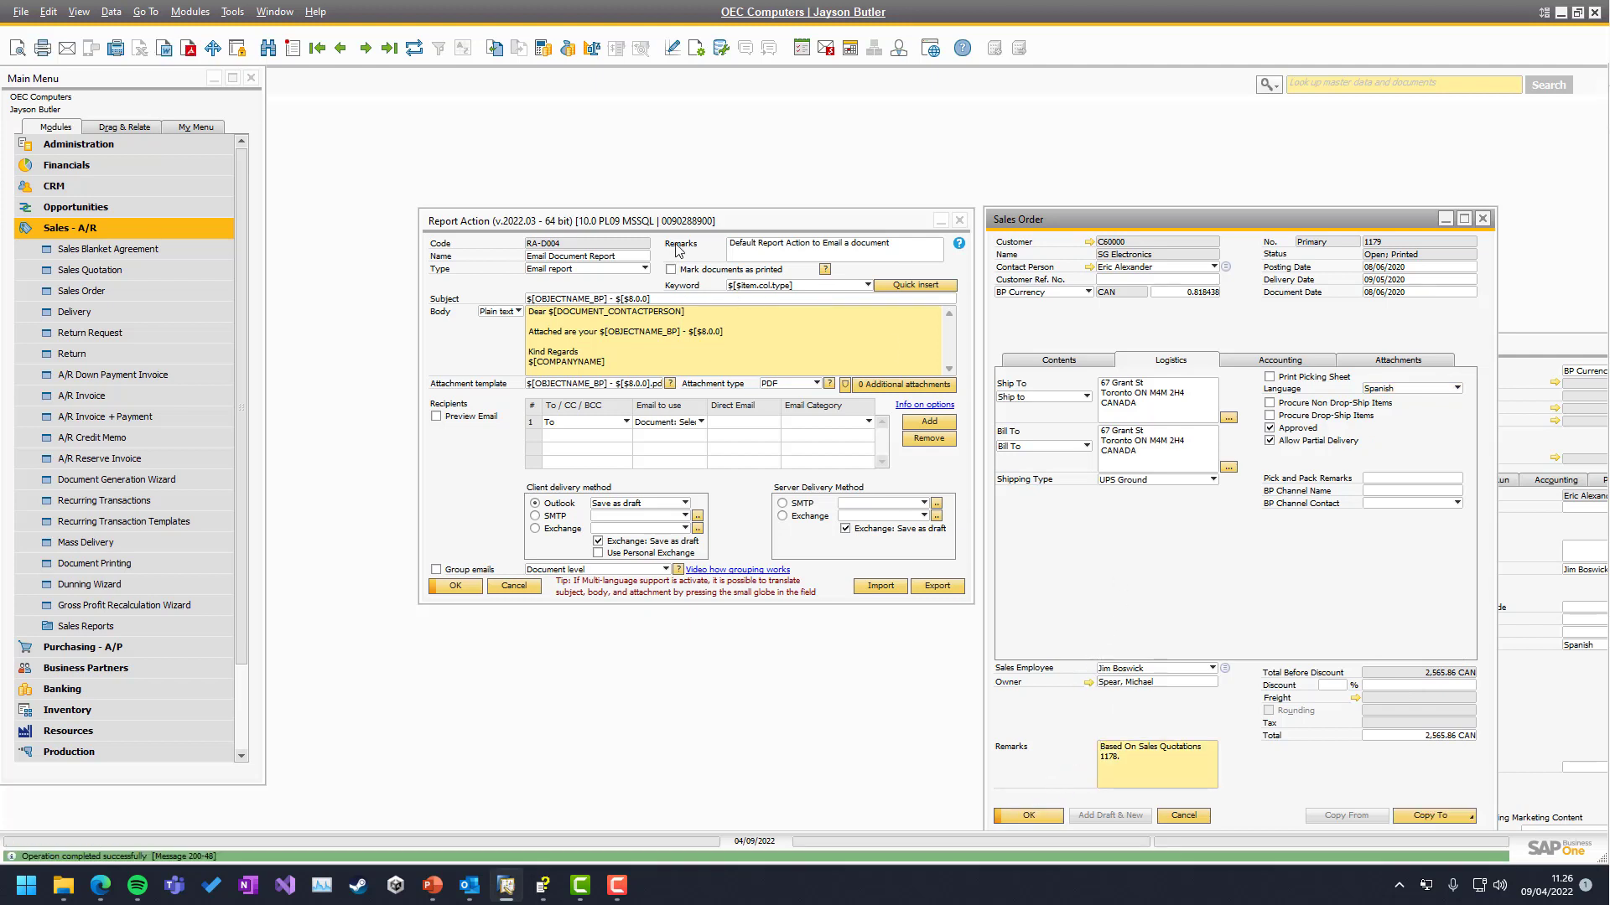
# Email the sales order again to generate a new Spanish draft
pyautogui.click(643, 241)
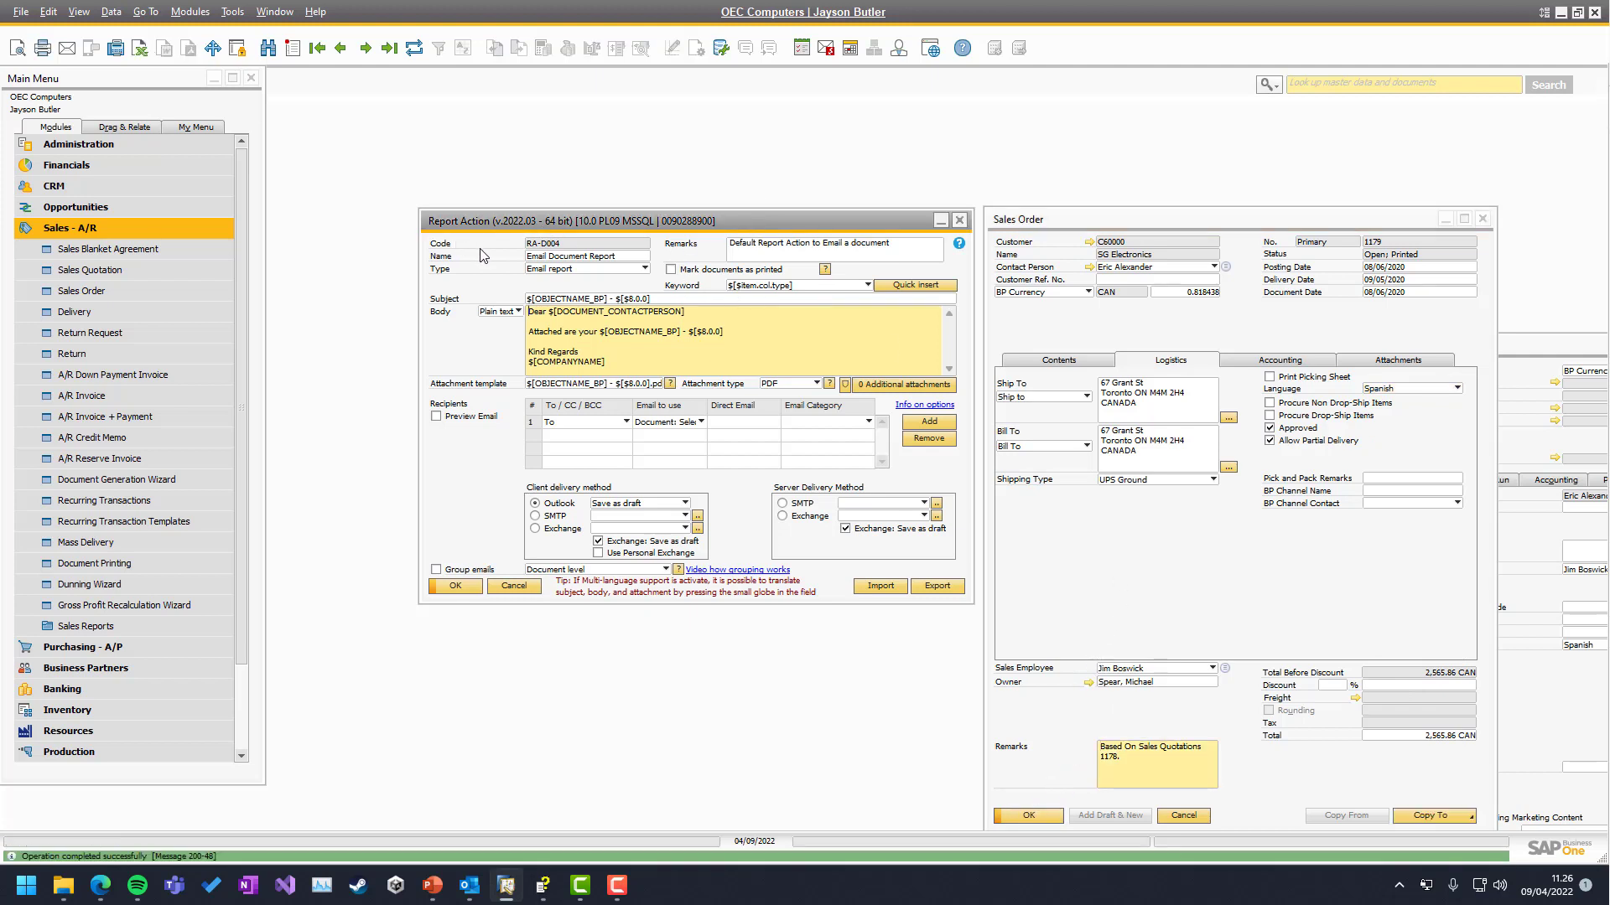
pyautogui.click(1153, 229)
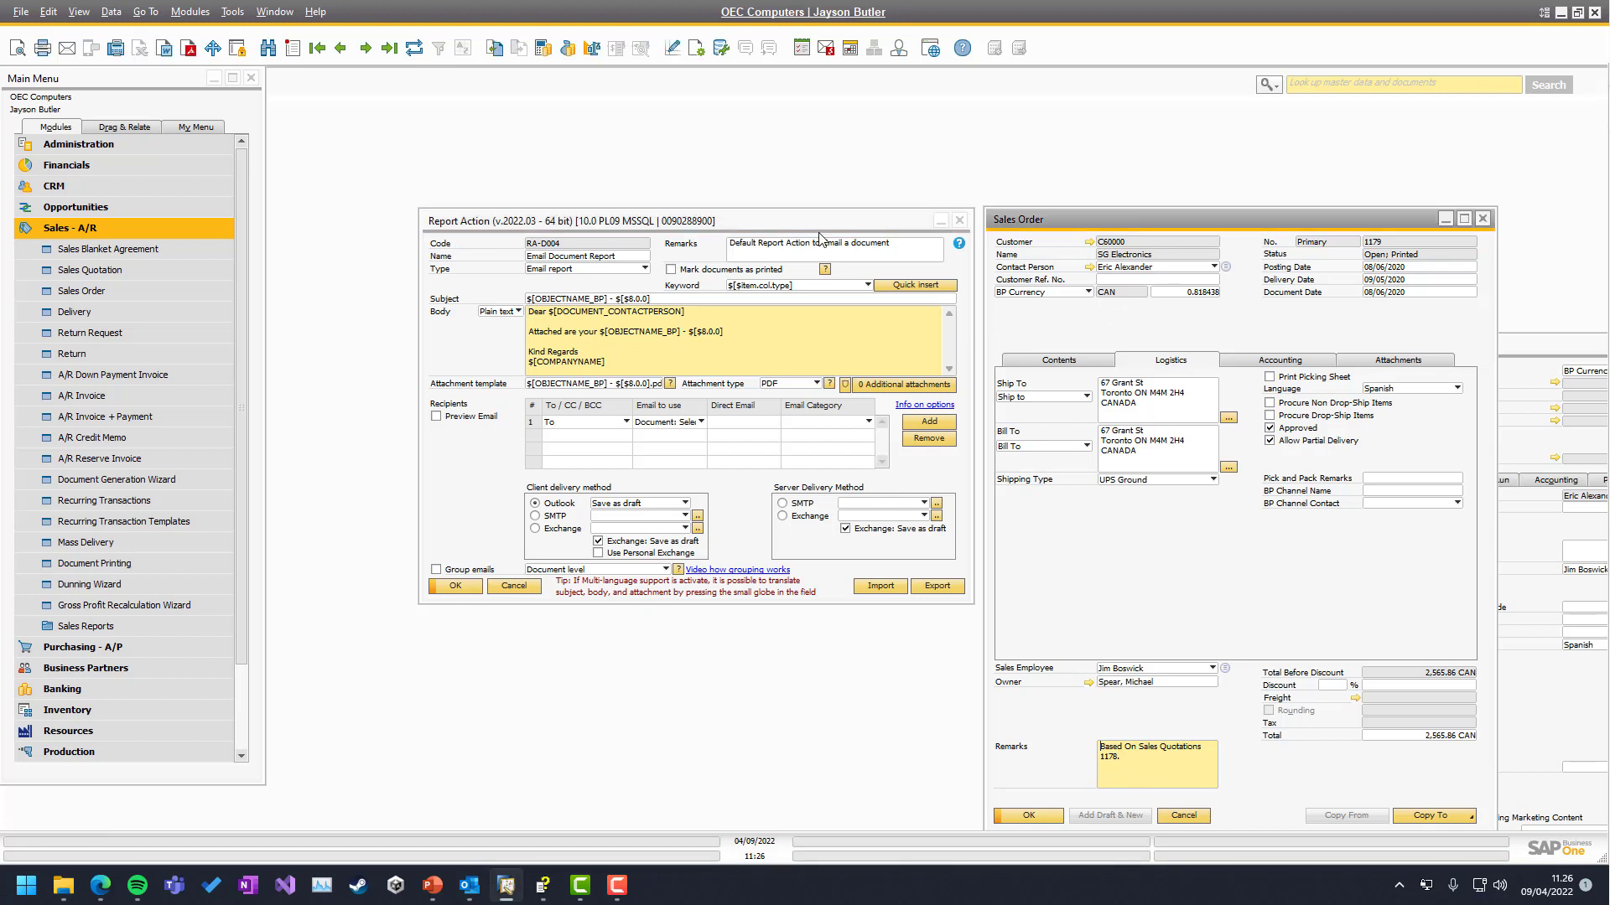
pyautogui.click(67, 48)
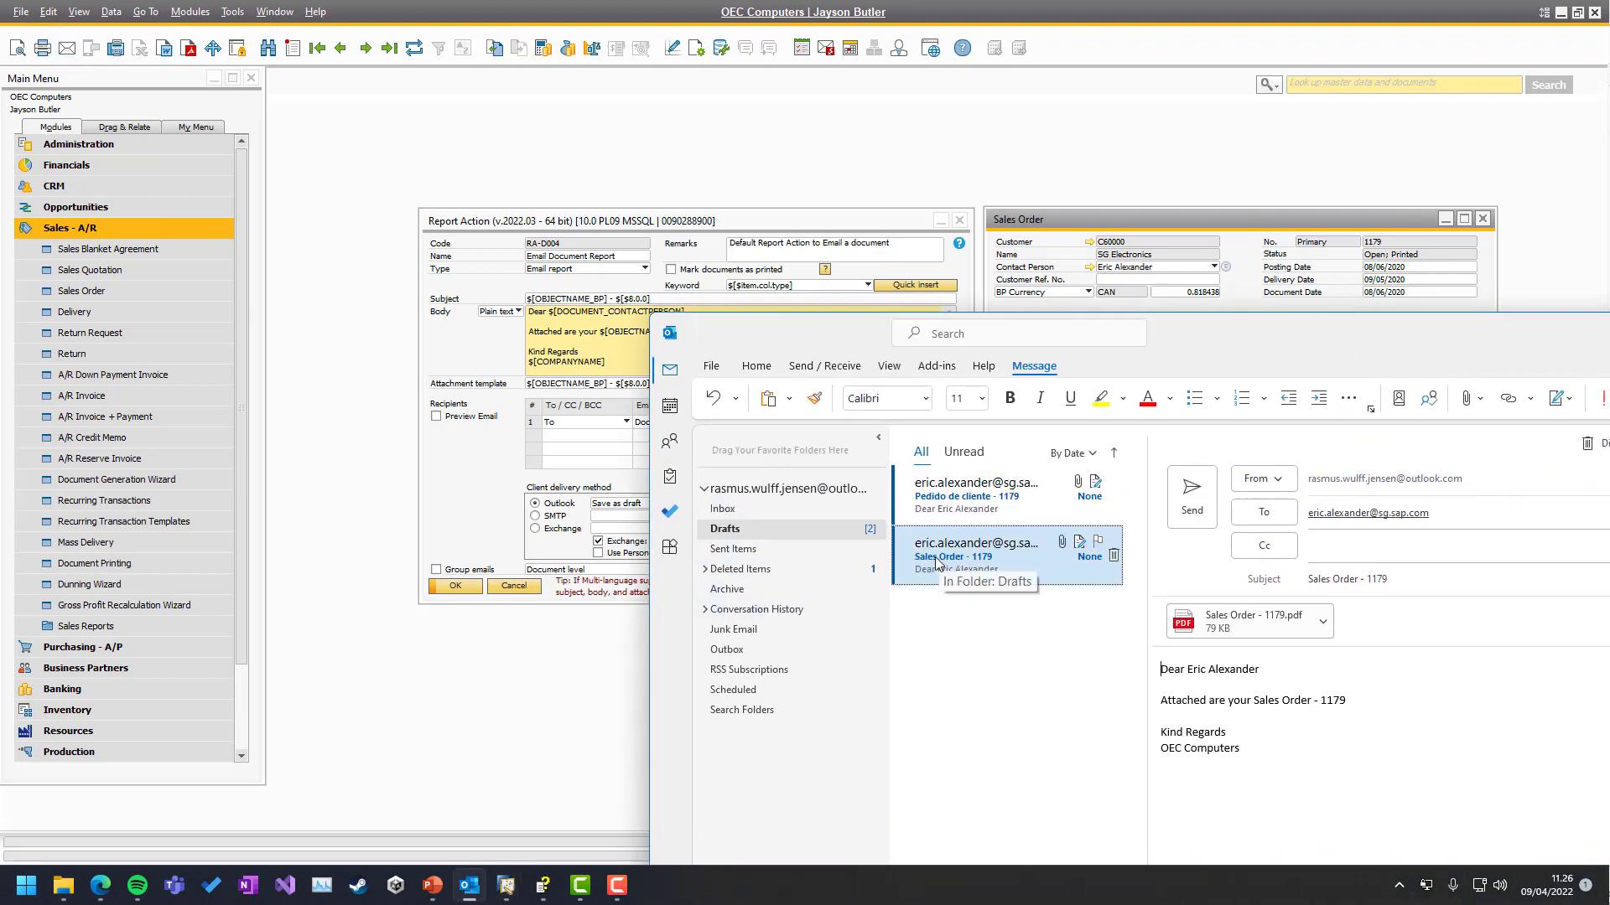
# Preview the Spanish 'Pedido de cliente - 1179' draft and its PDF, then move Outlook aside
pyautogui.click(954, 507)
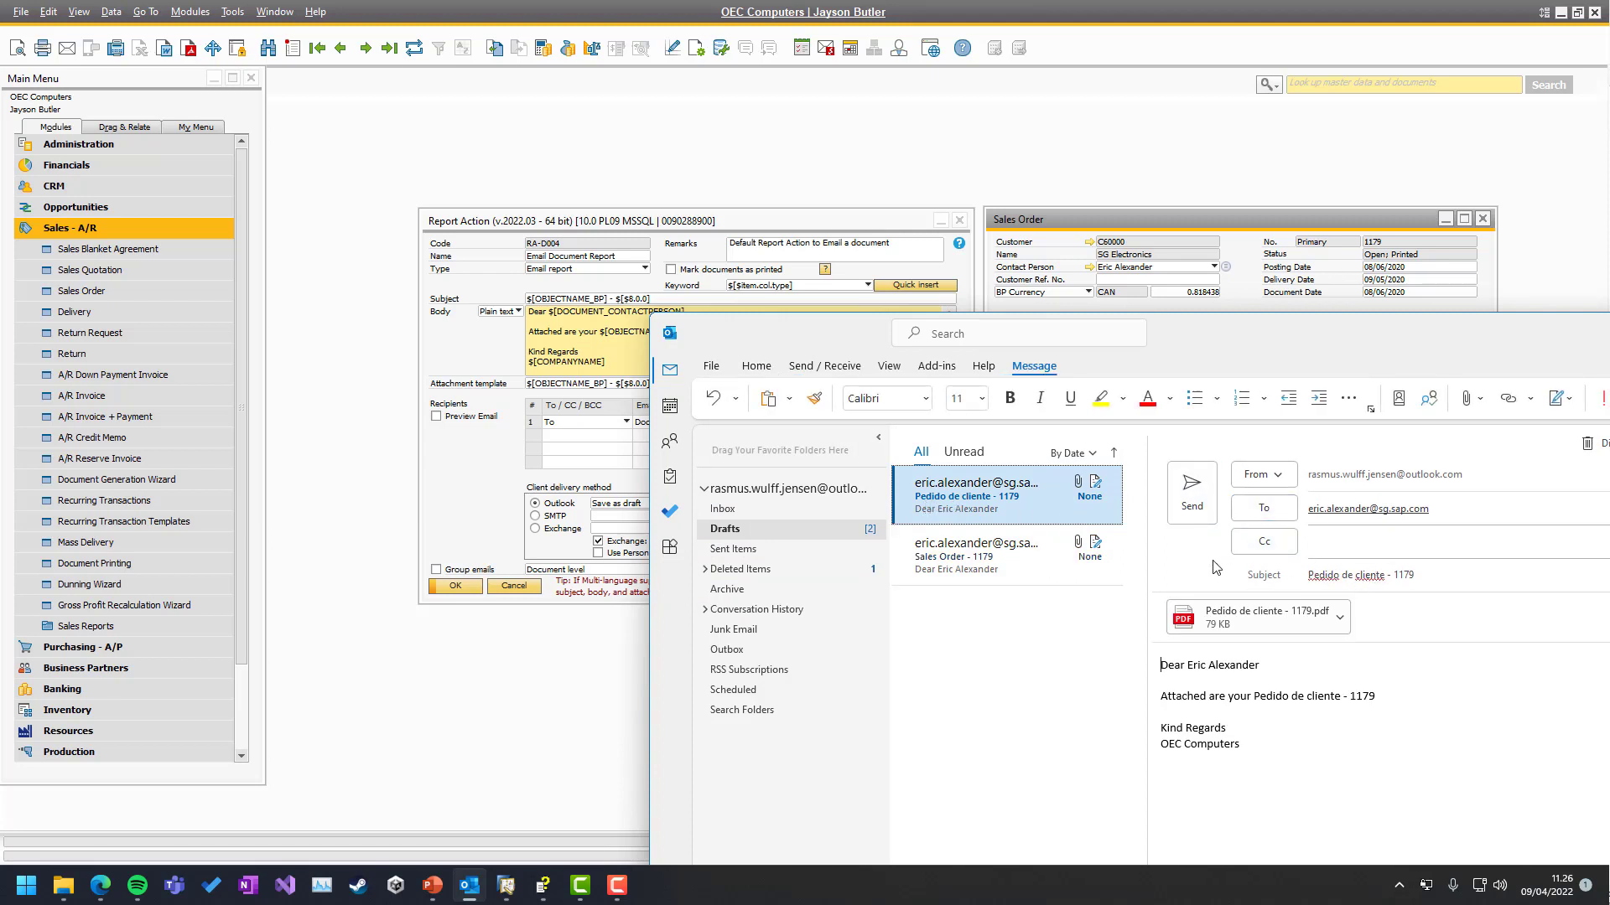
pyautogui.moveTo(795, 337); pyautogui.dragTo(1609, 299)
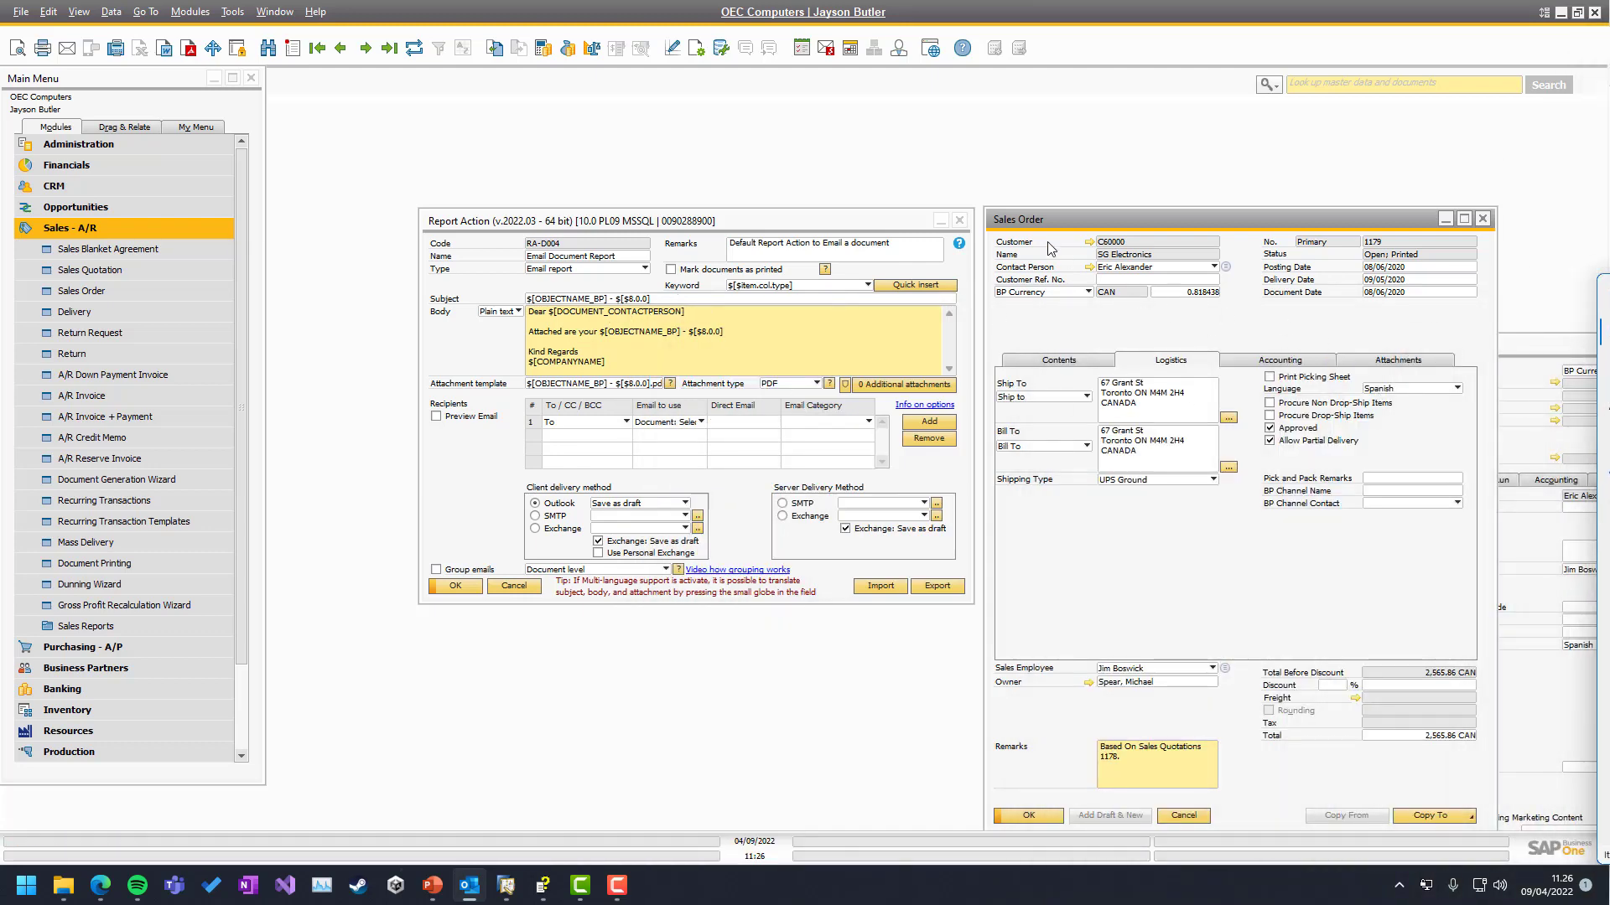
# Switch sales order 1179's language back to English and update it
pyautogui.click(1393, 390)
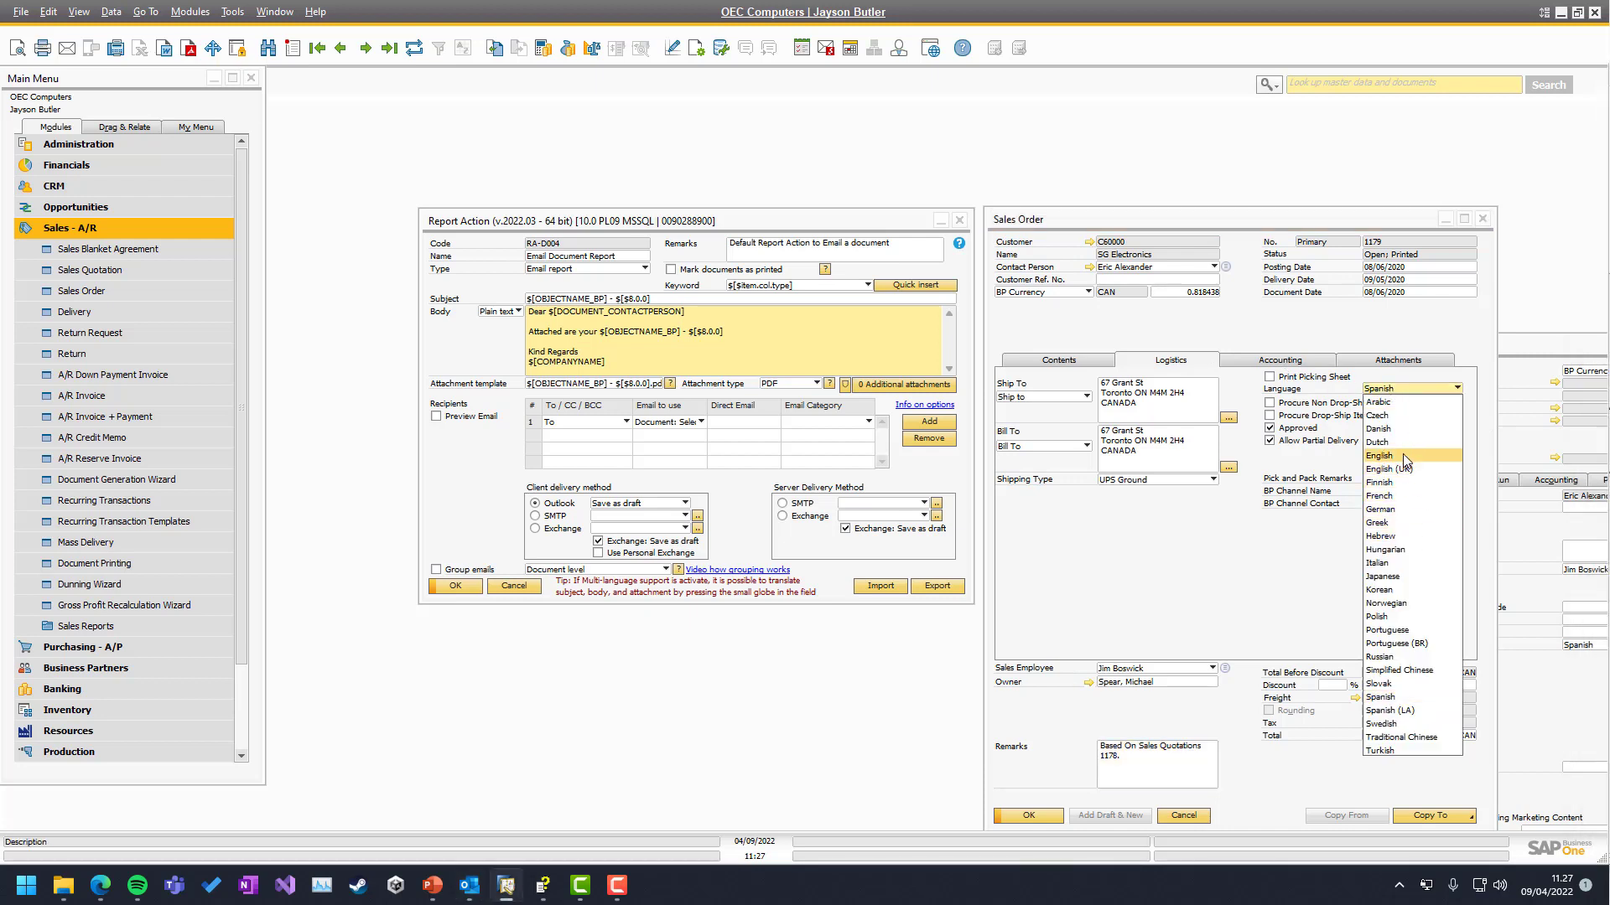
pyautogui.click(1402, 459)
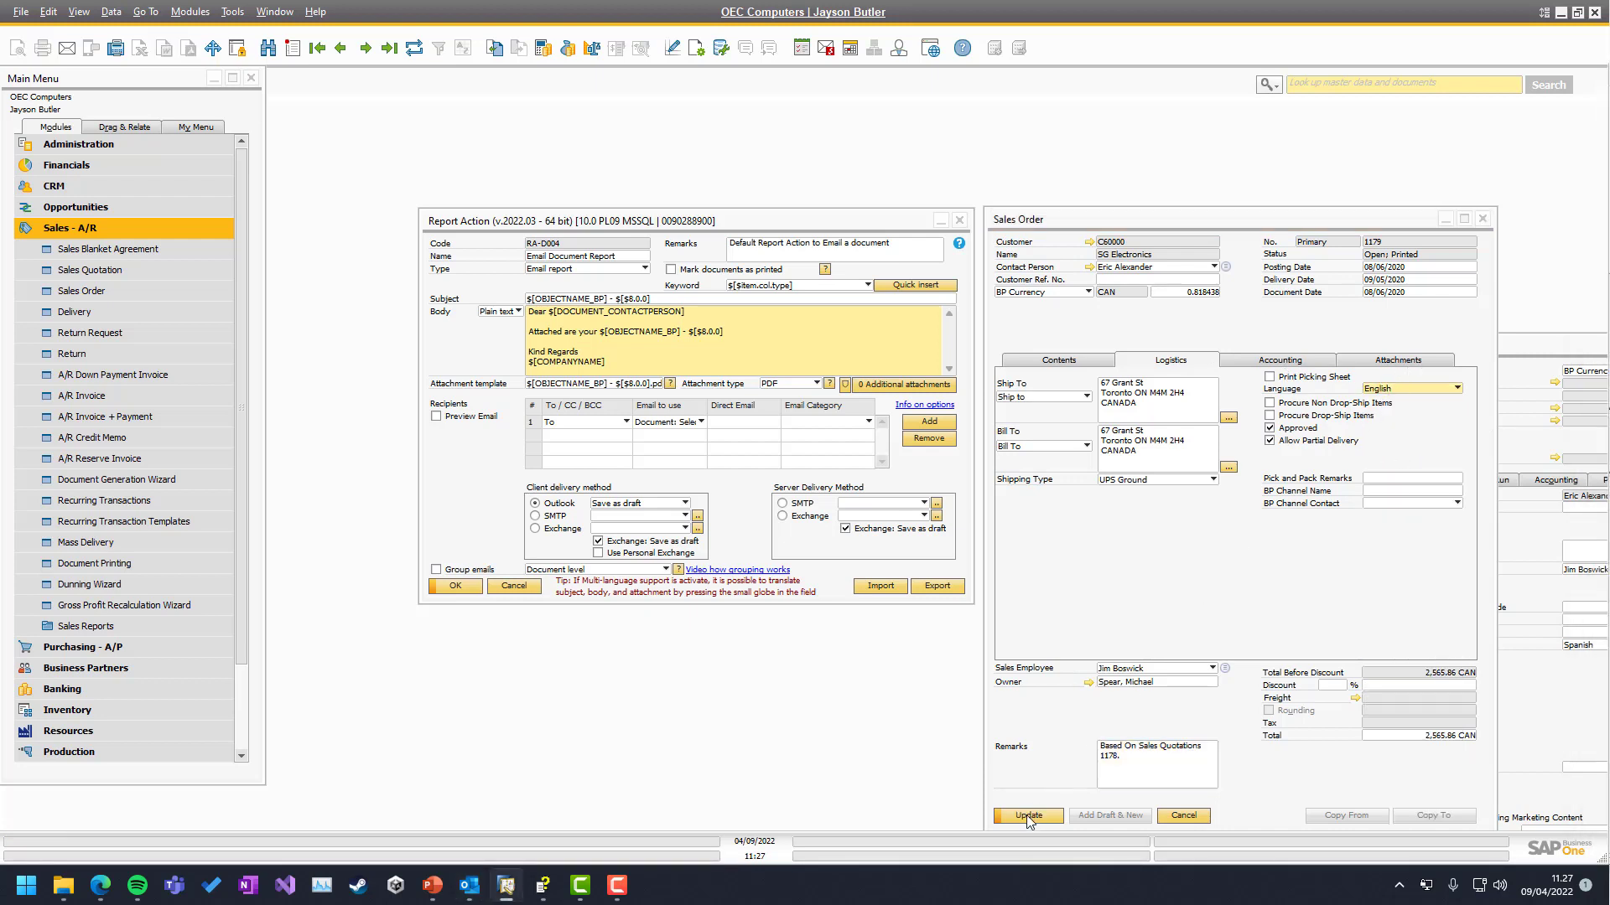
pyautogui.click(1028, 815)
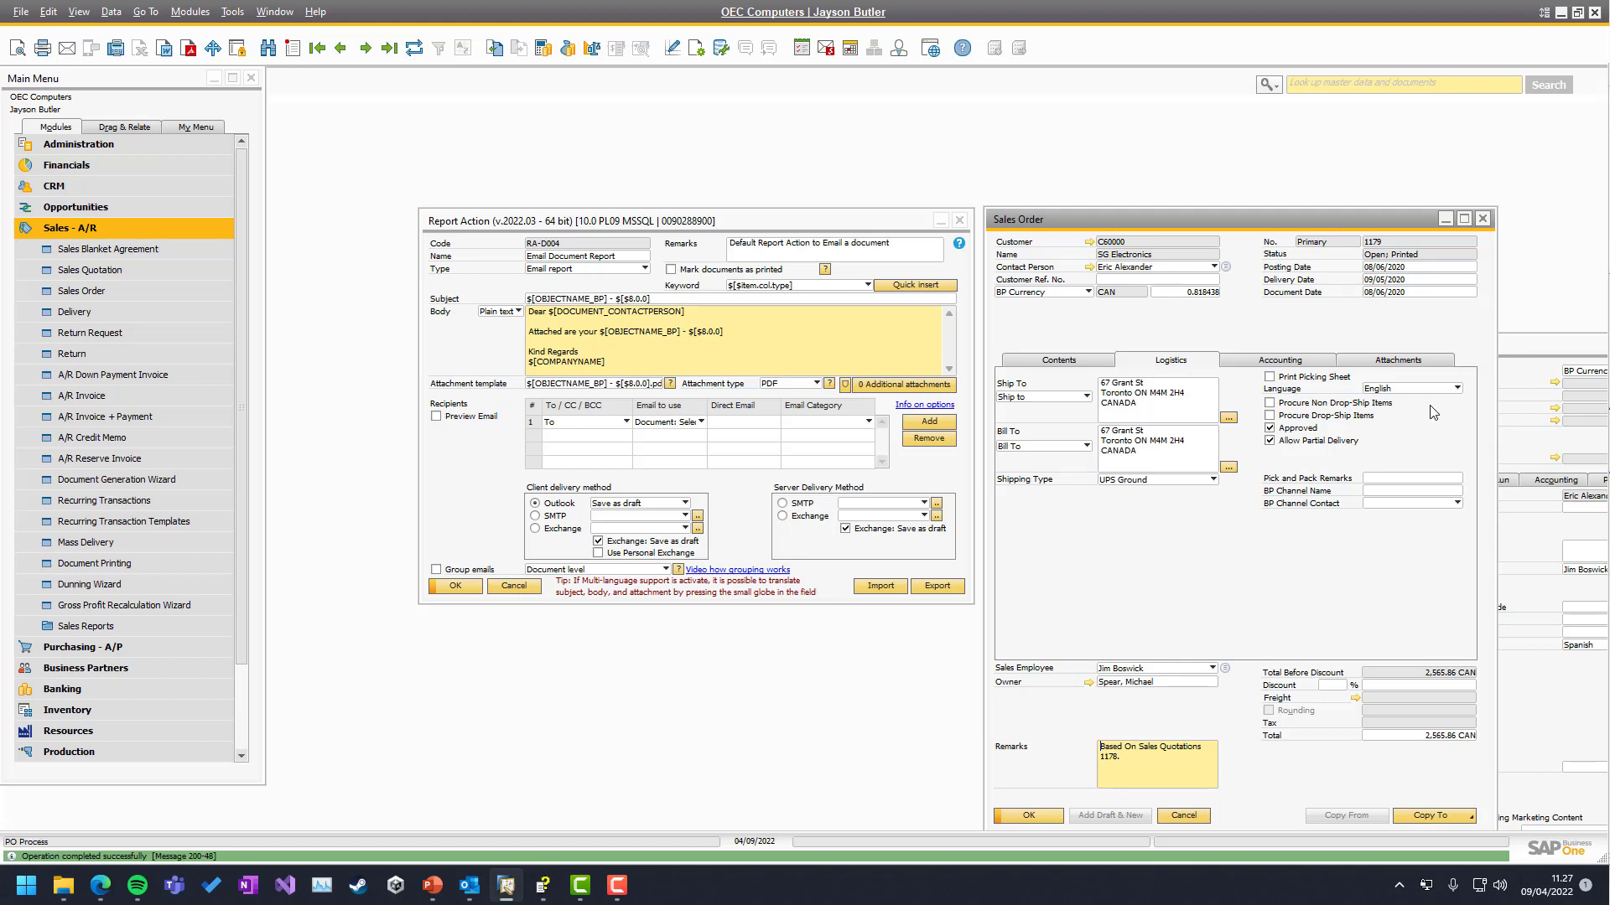
# Close SG Electronics' BP master data record and return to the RA-0004 email subject
pyautogui.click(1576, 374)
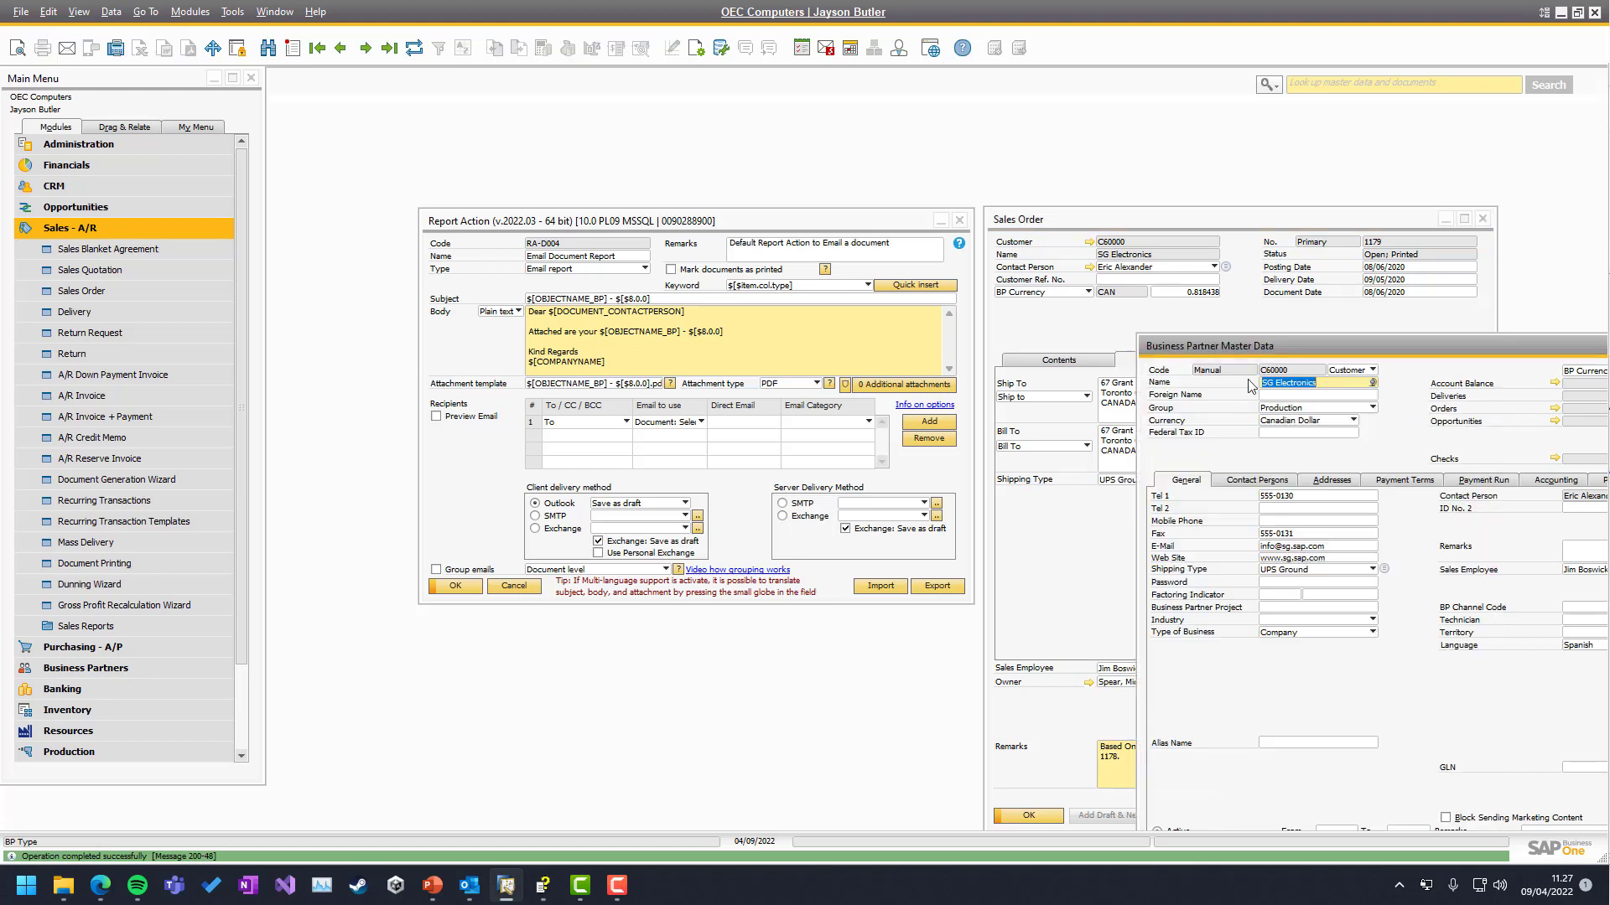
pyautogui.moveTo(1516, 342); pyautogui.dragTo(1227, 390)
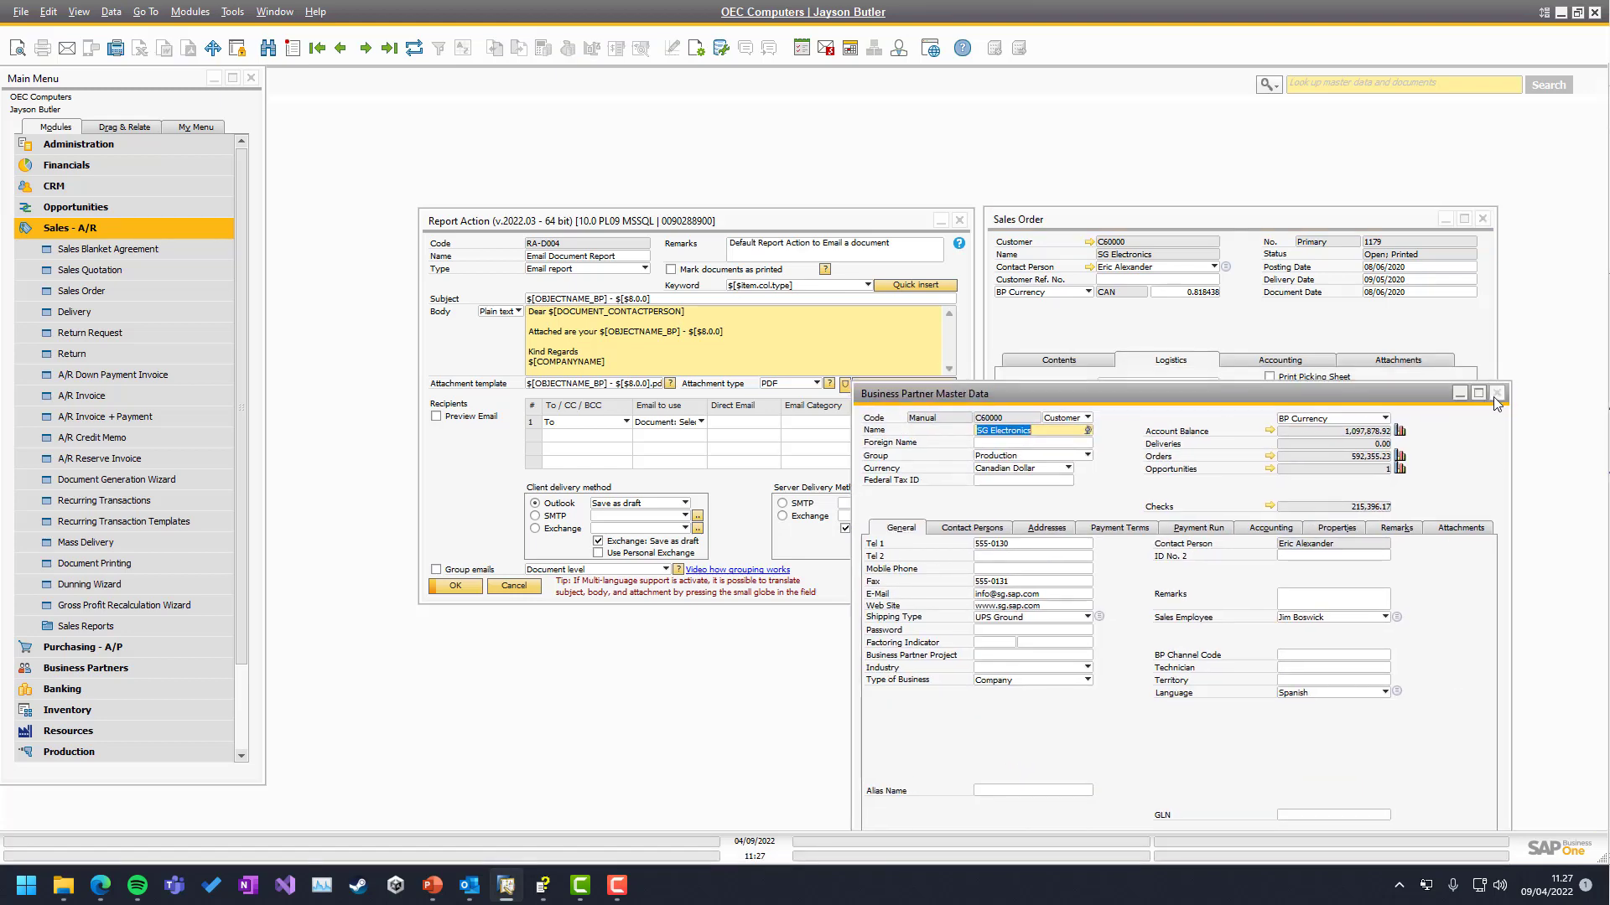
pyautogui.click(1498, 393)
pyautogui.click(674, 300)
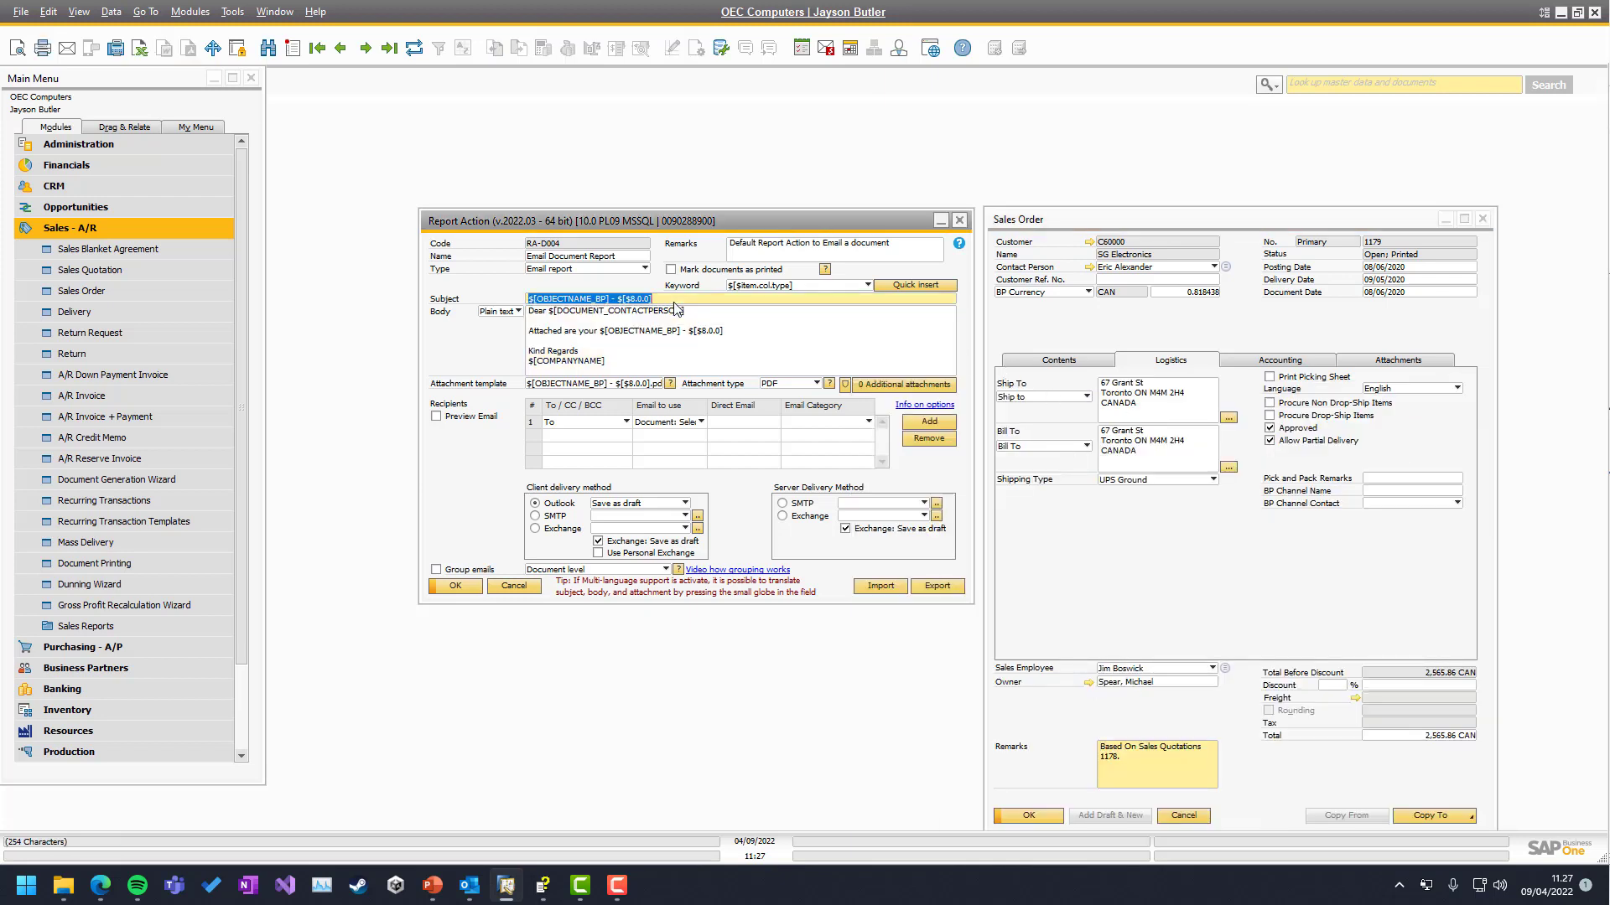
pyautogui.click(579, 300)
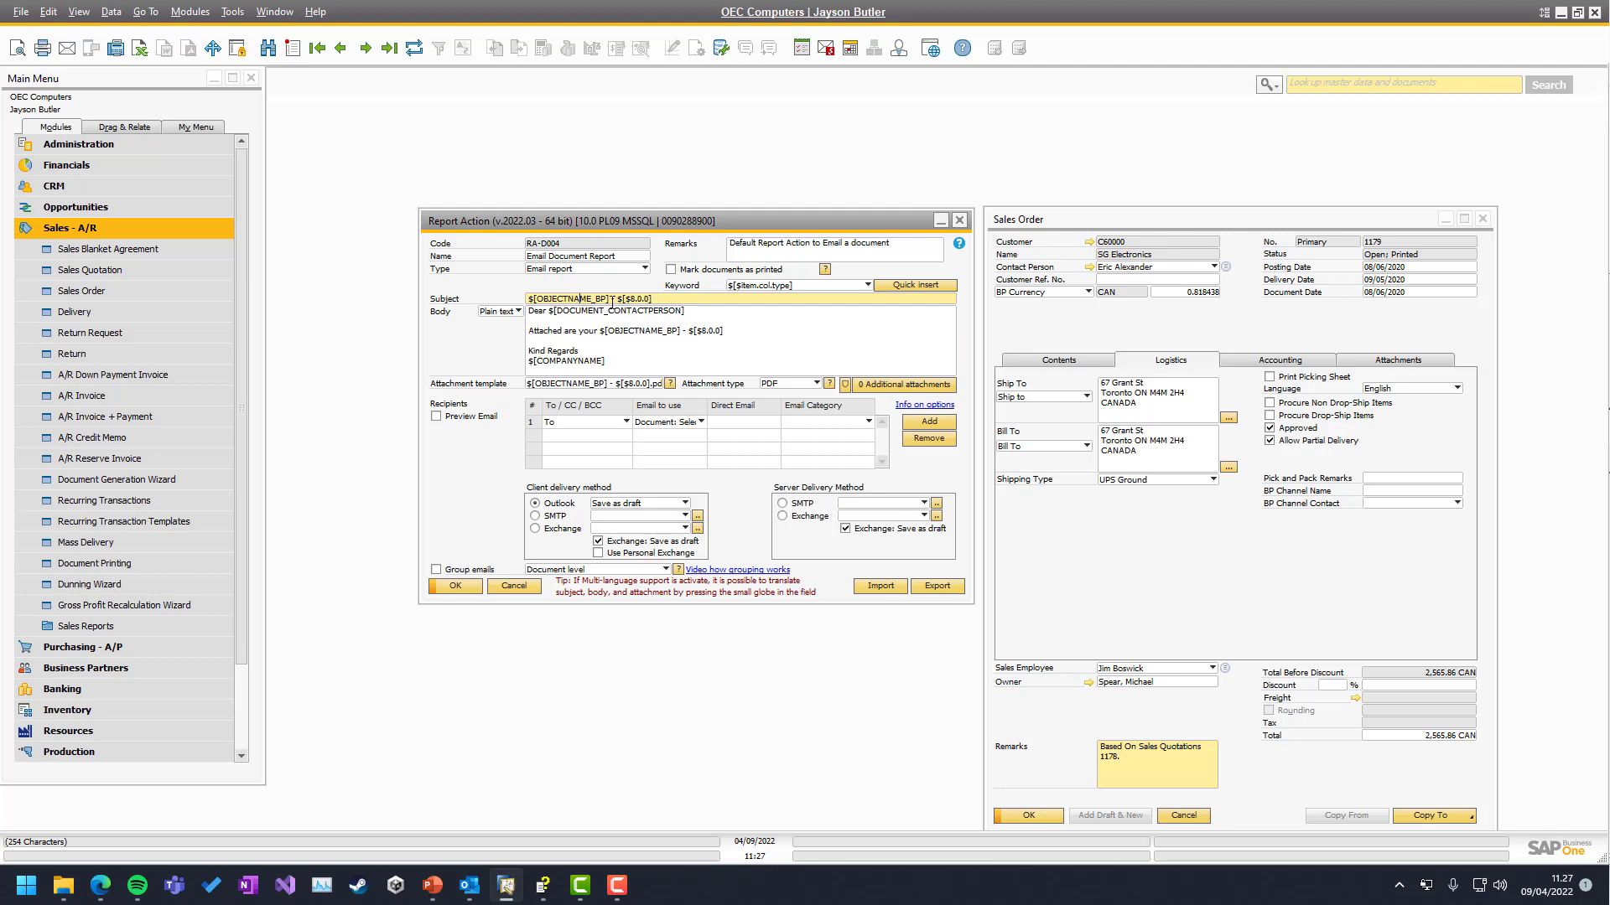
pyautogui.moveTo(612, 299); pyautogui.dragTo(529, 300)
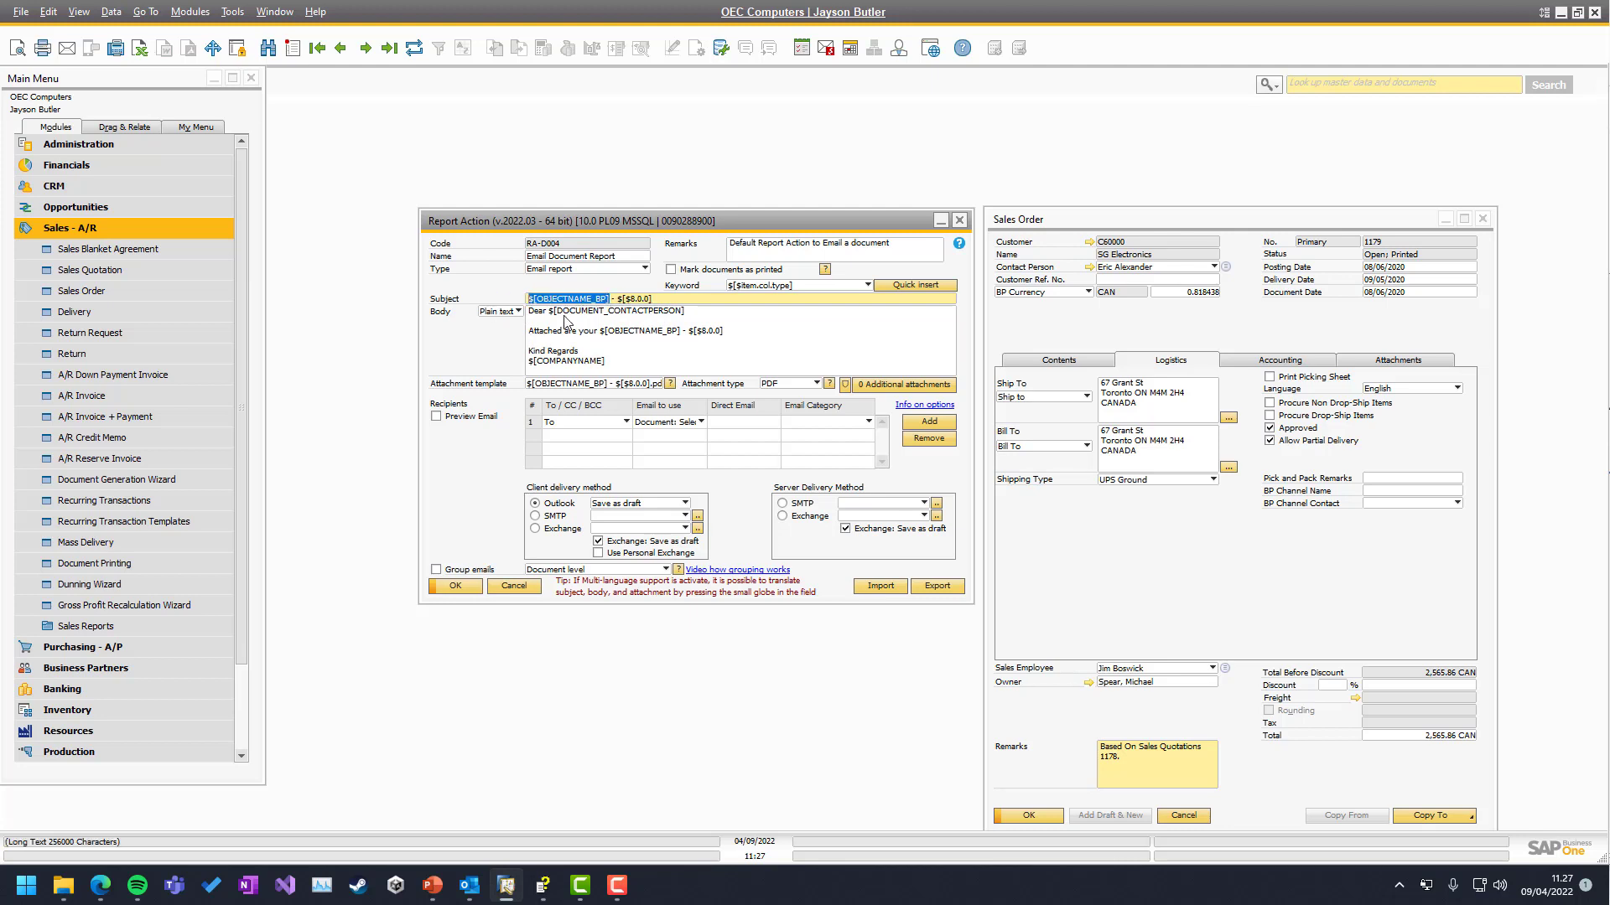
pyautogui.click(1121, 317)
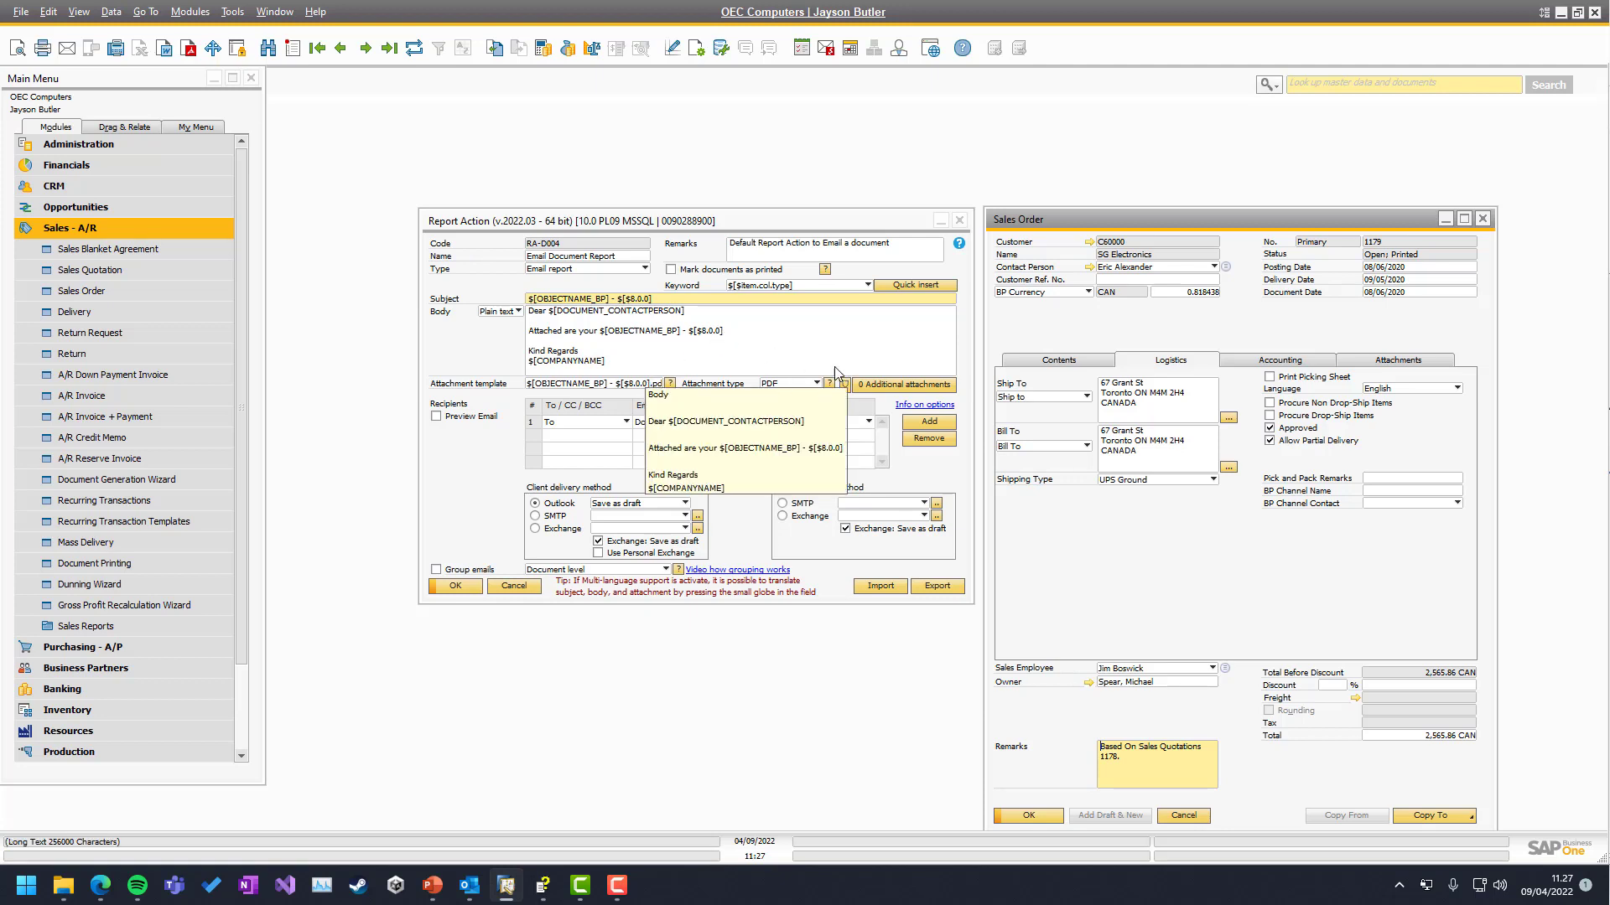
pyautogui.click(482, 361)
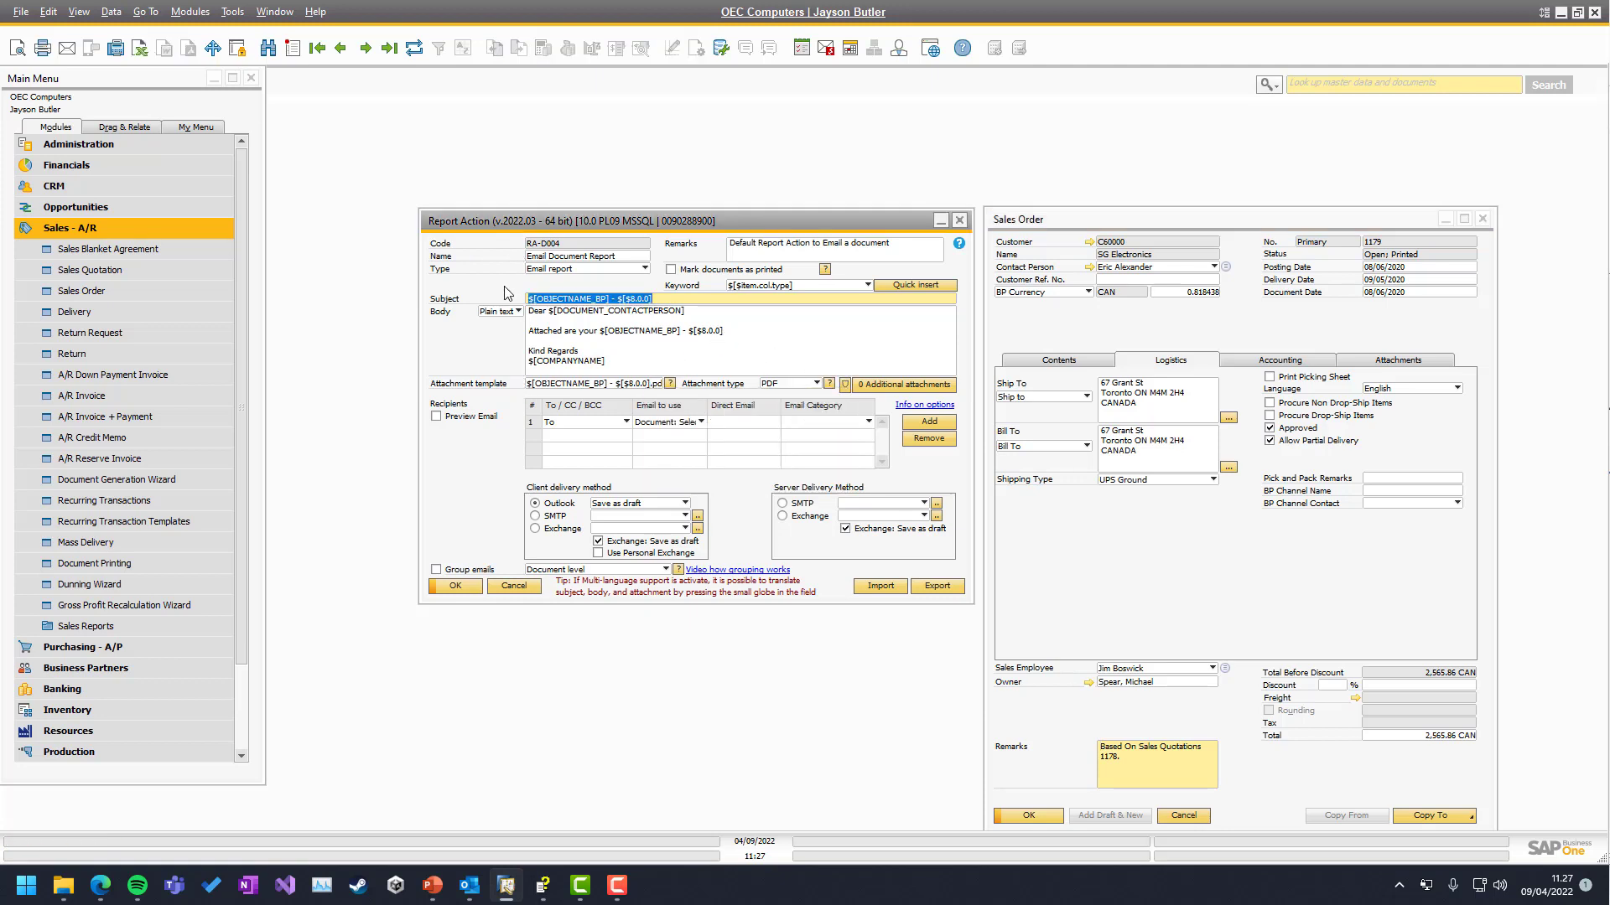
pyautogui.click(569, 336)
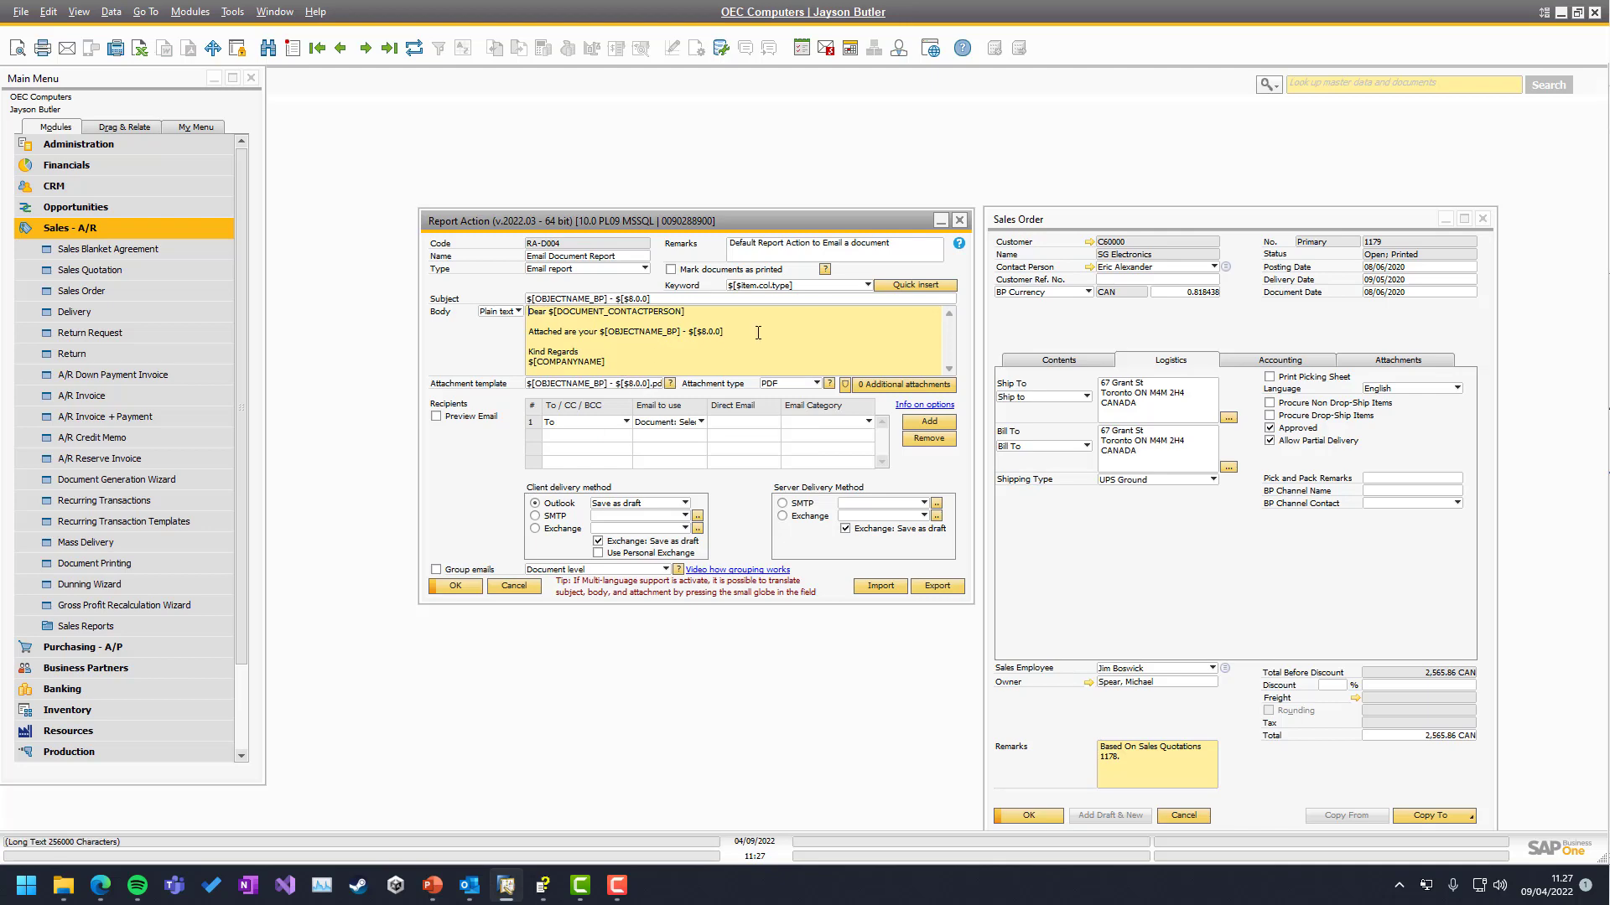
pyautogui.click(959, 243)
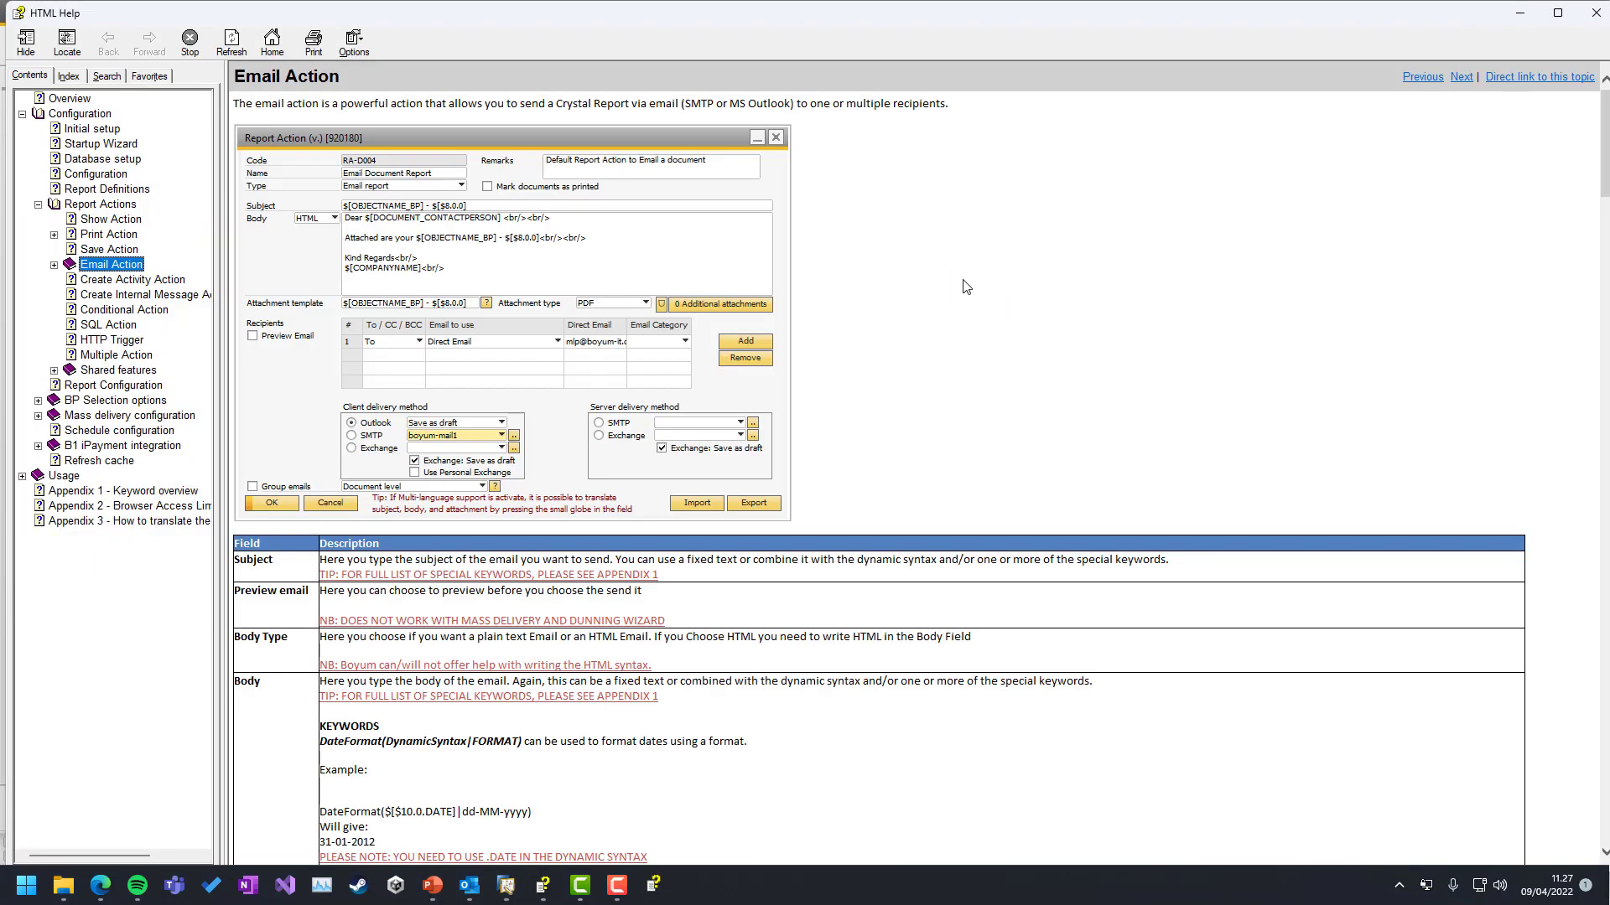
# Scroll the Email Action help topic to the DateFormat keyword and highlight its syntax and example
pyautogui.scroll(-10, 439, 328)
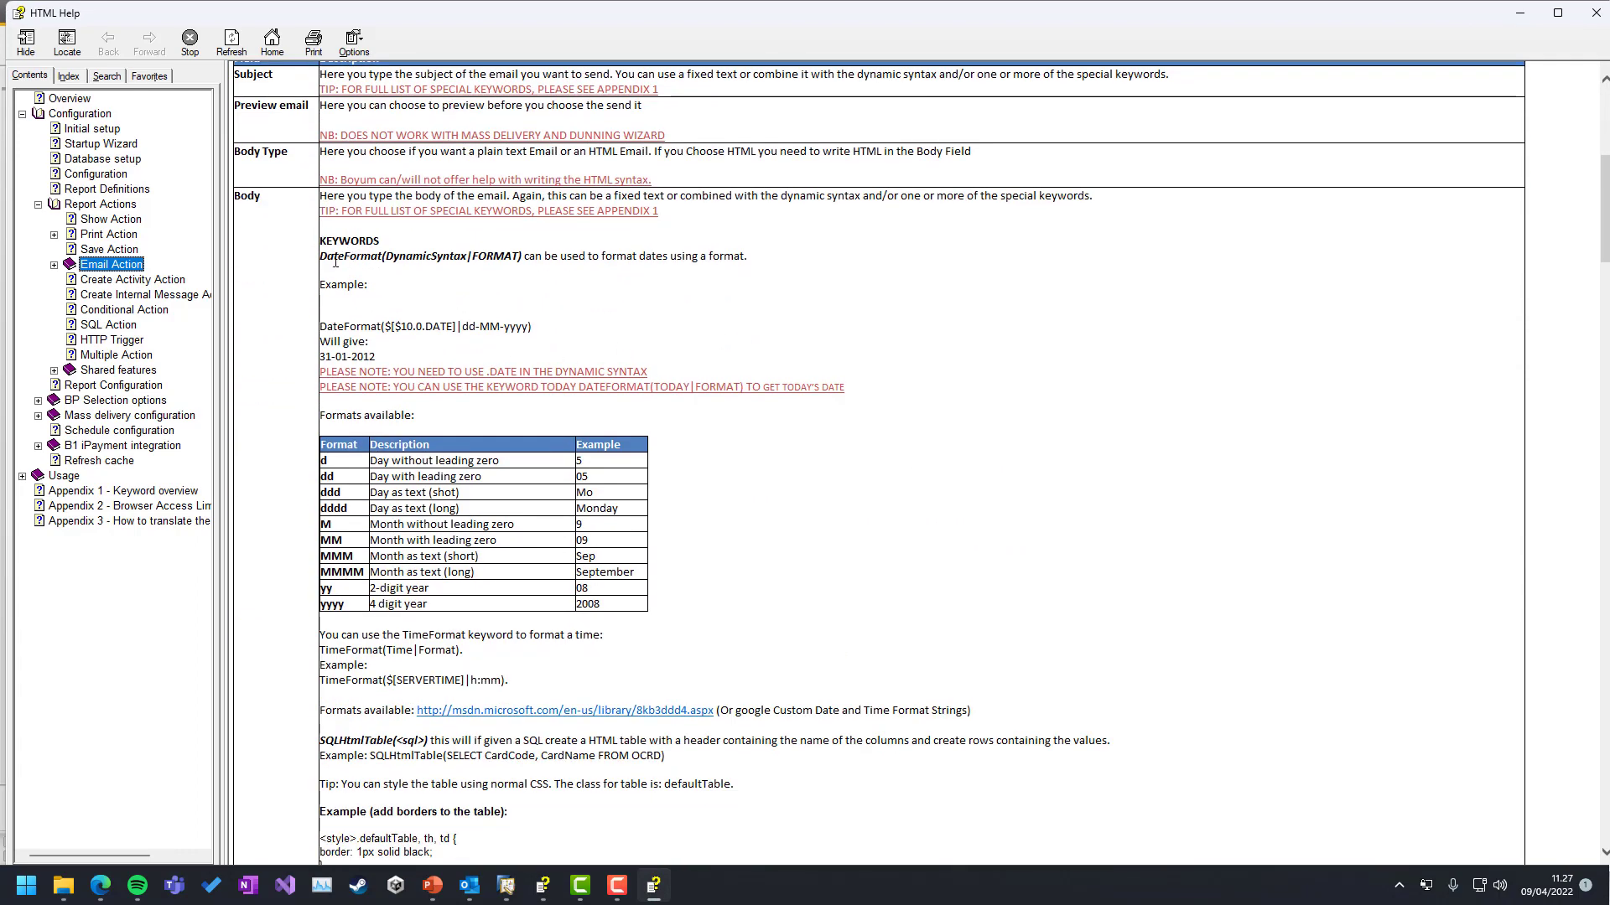
pyautogui.moveTo(323, 260); pyautogui.dragTo(521, 260)
pyautogui.click(468, 321)
pyautogui.moveTo(320, 326); pyautogui.dragTo(463, 327)
pyautogui.click(392, 327)
# Read the SQLHtmlTable keyword description, then close HTML Help and return to the email body
pyautogui.scroll(-5, 508, 454)
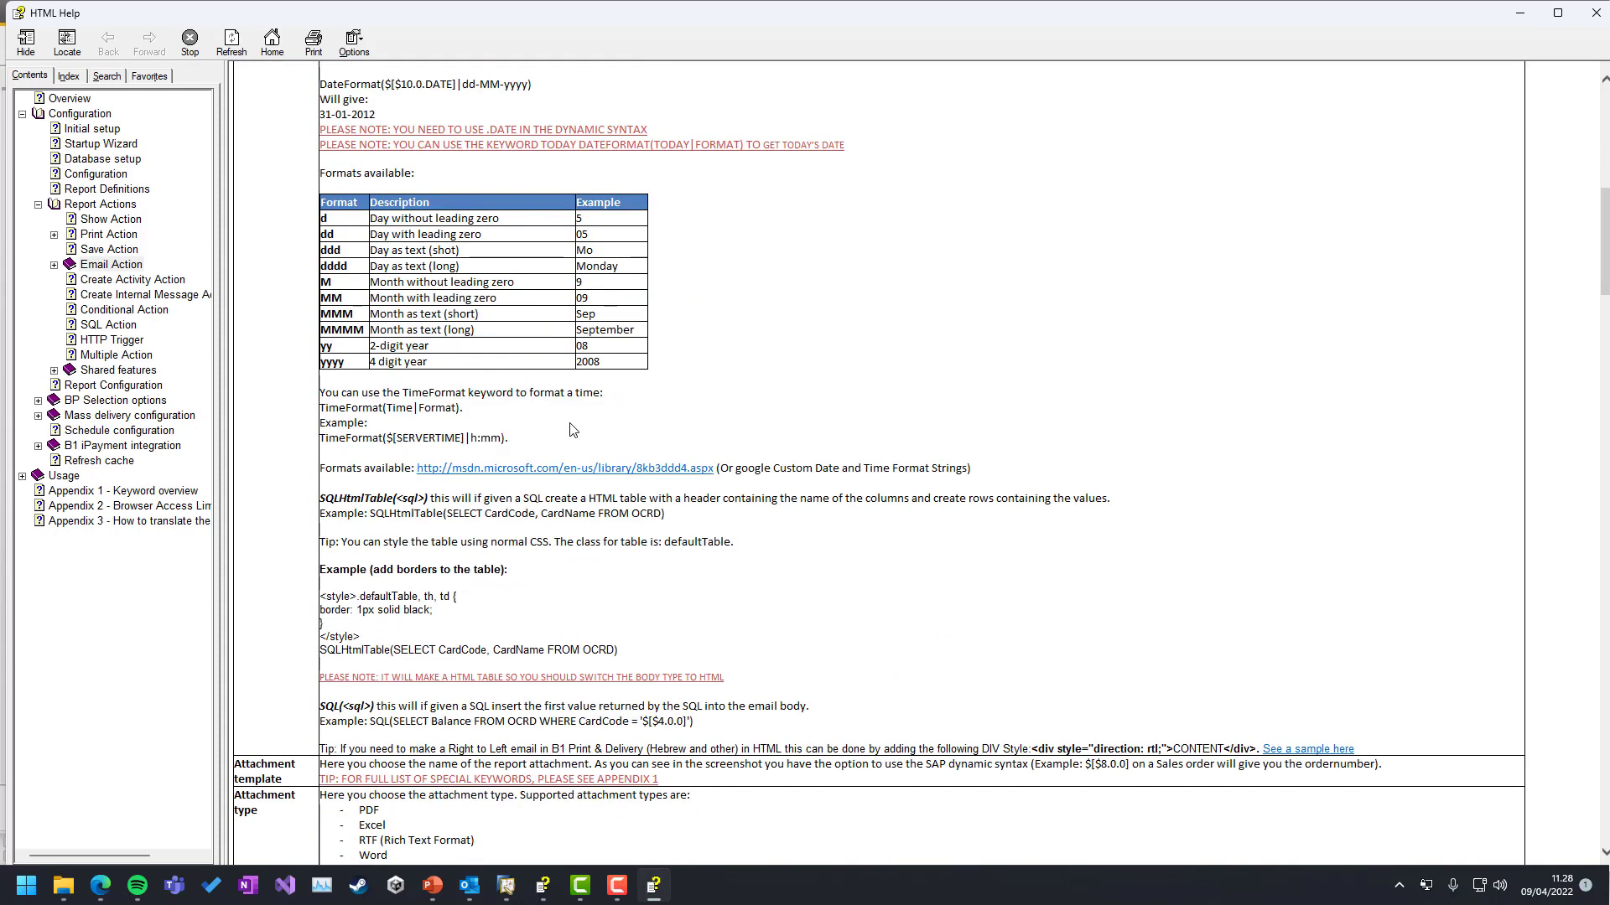
pyautogui.moveTo(320, 498); pyautogui.dragTo(526, 535)
pyautogui.click(542, 538)
pyautogui.scroll(-8, 544, 537)
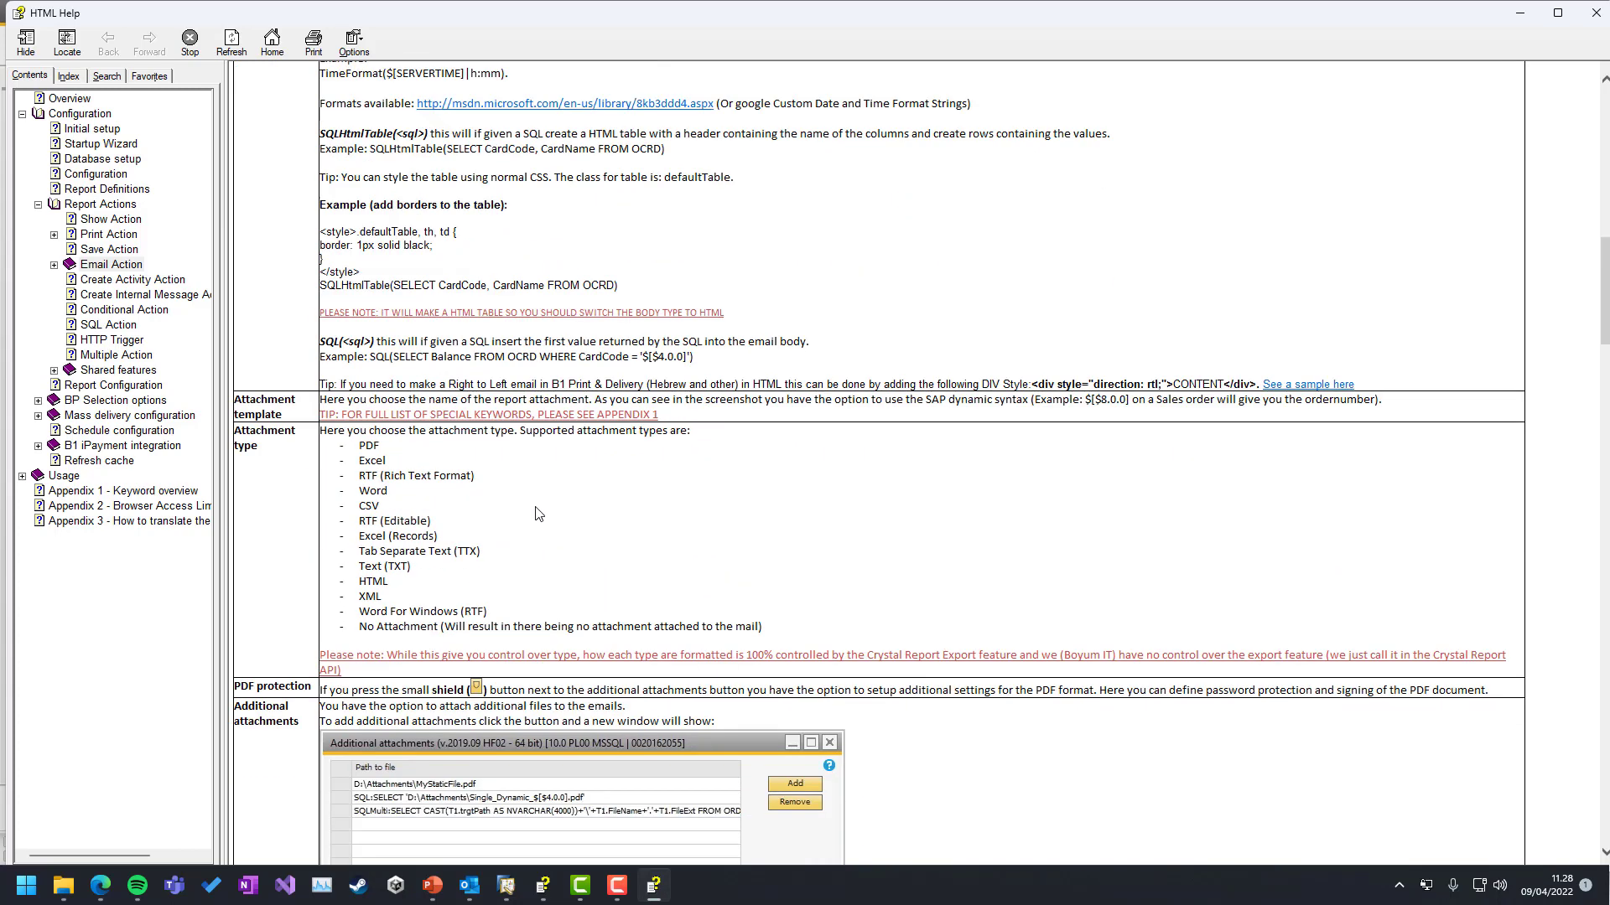
pyautogui.scroll(5, 509, 271)
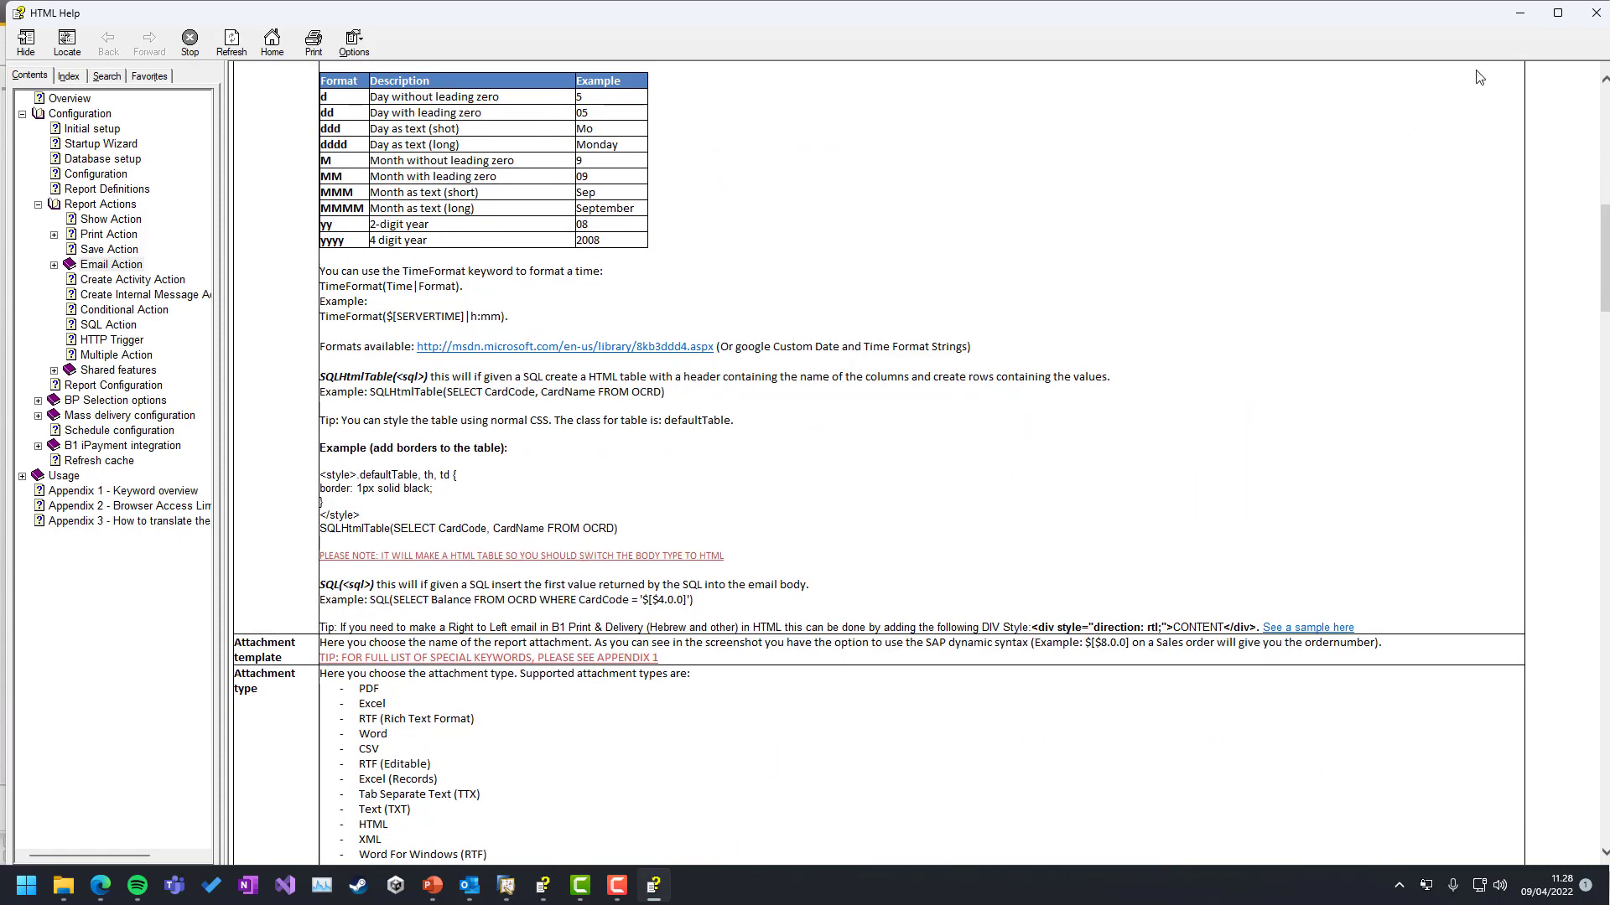
pyautogui.click(1595, 13)
pyautogui.click(707, 345)
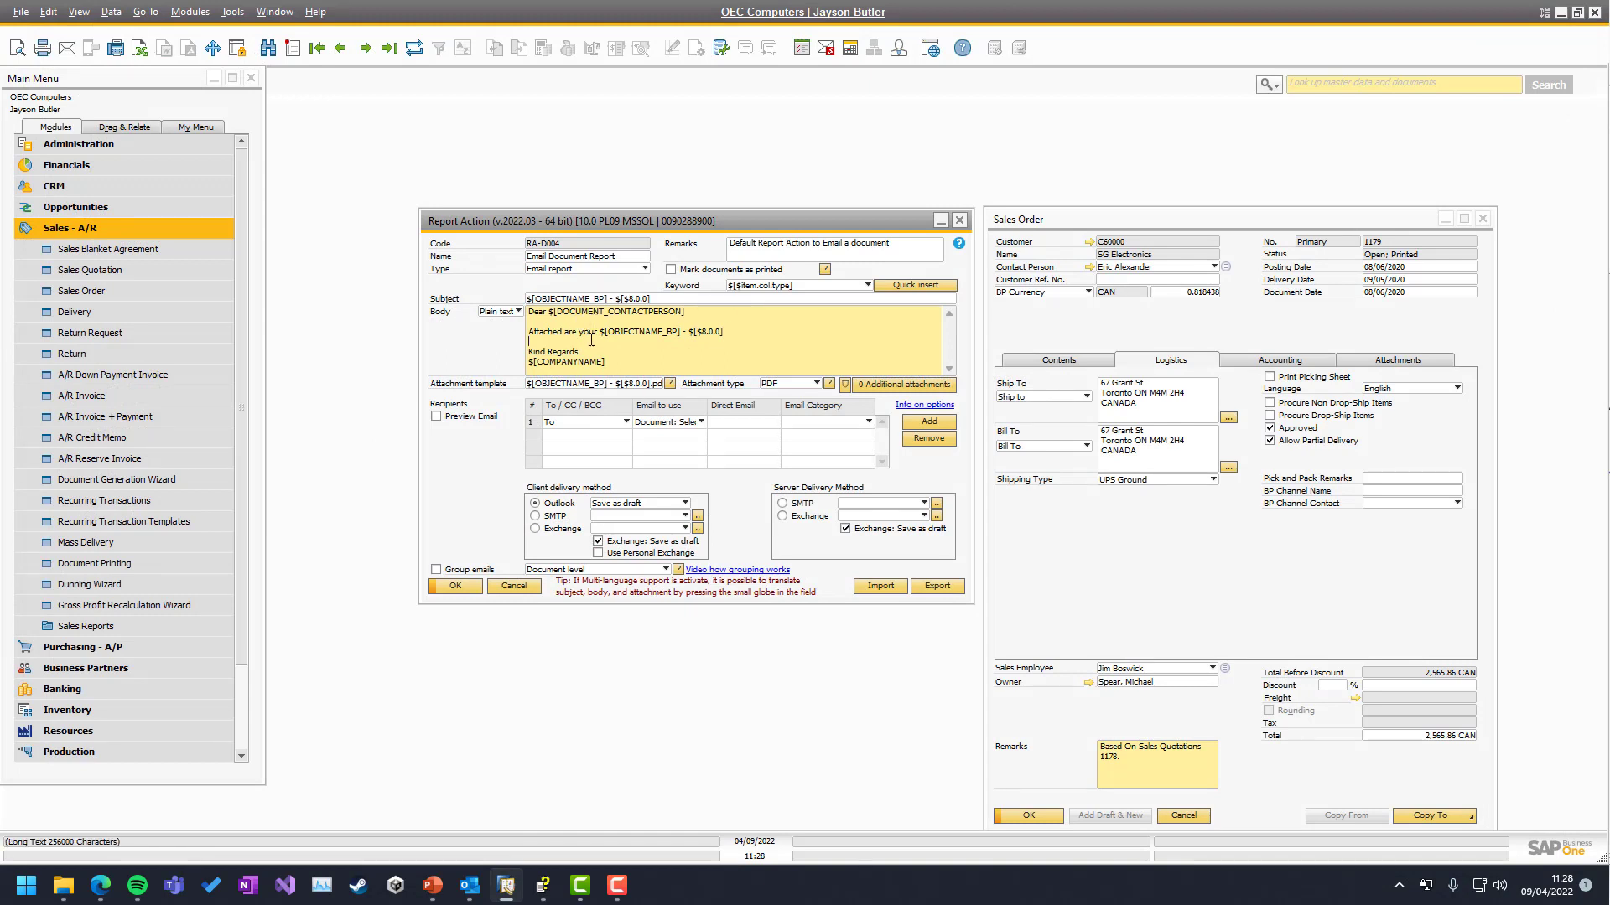
pyautogui.click(507, 312)
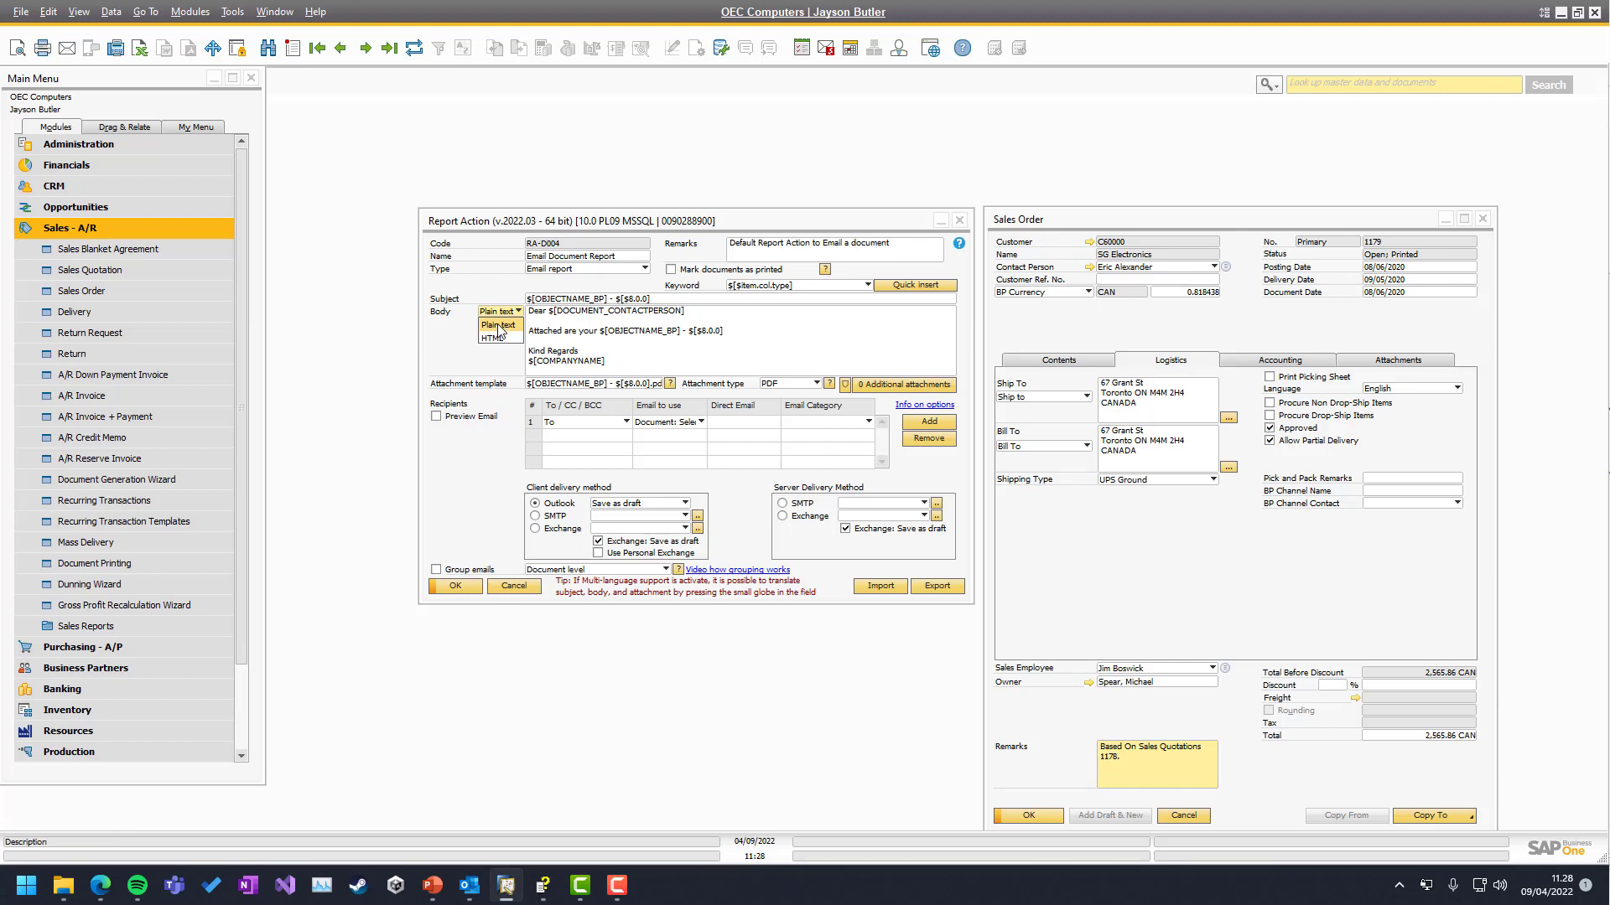
pyautogui.click(494, 338)
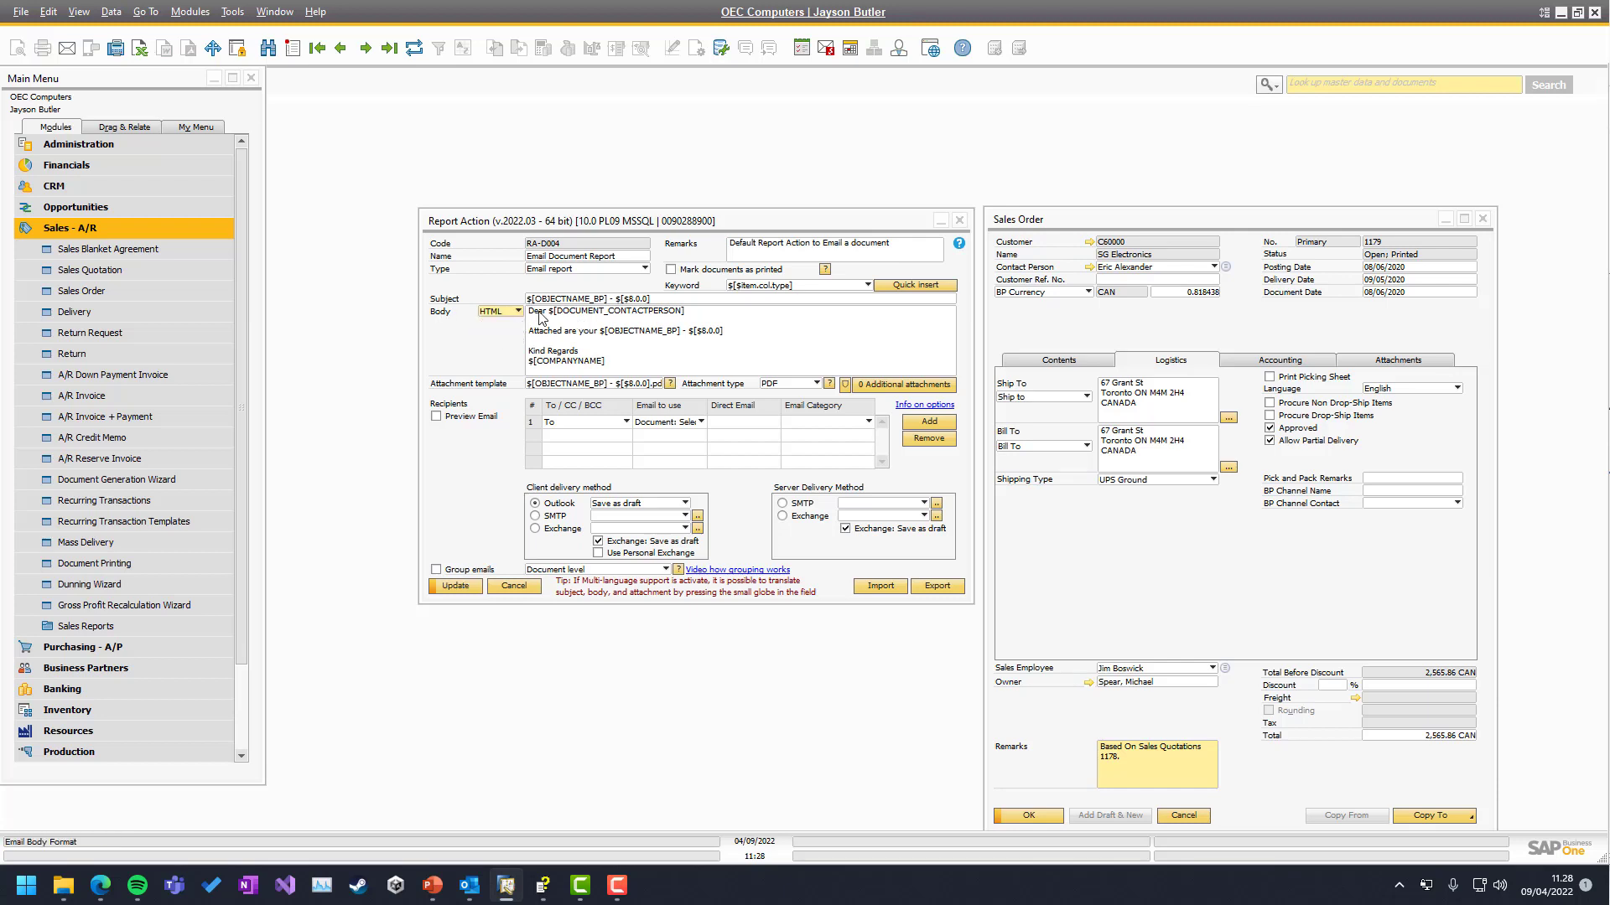
pyautogui.click(535, 318)
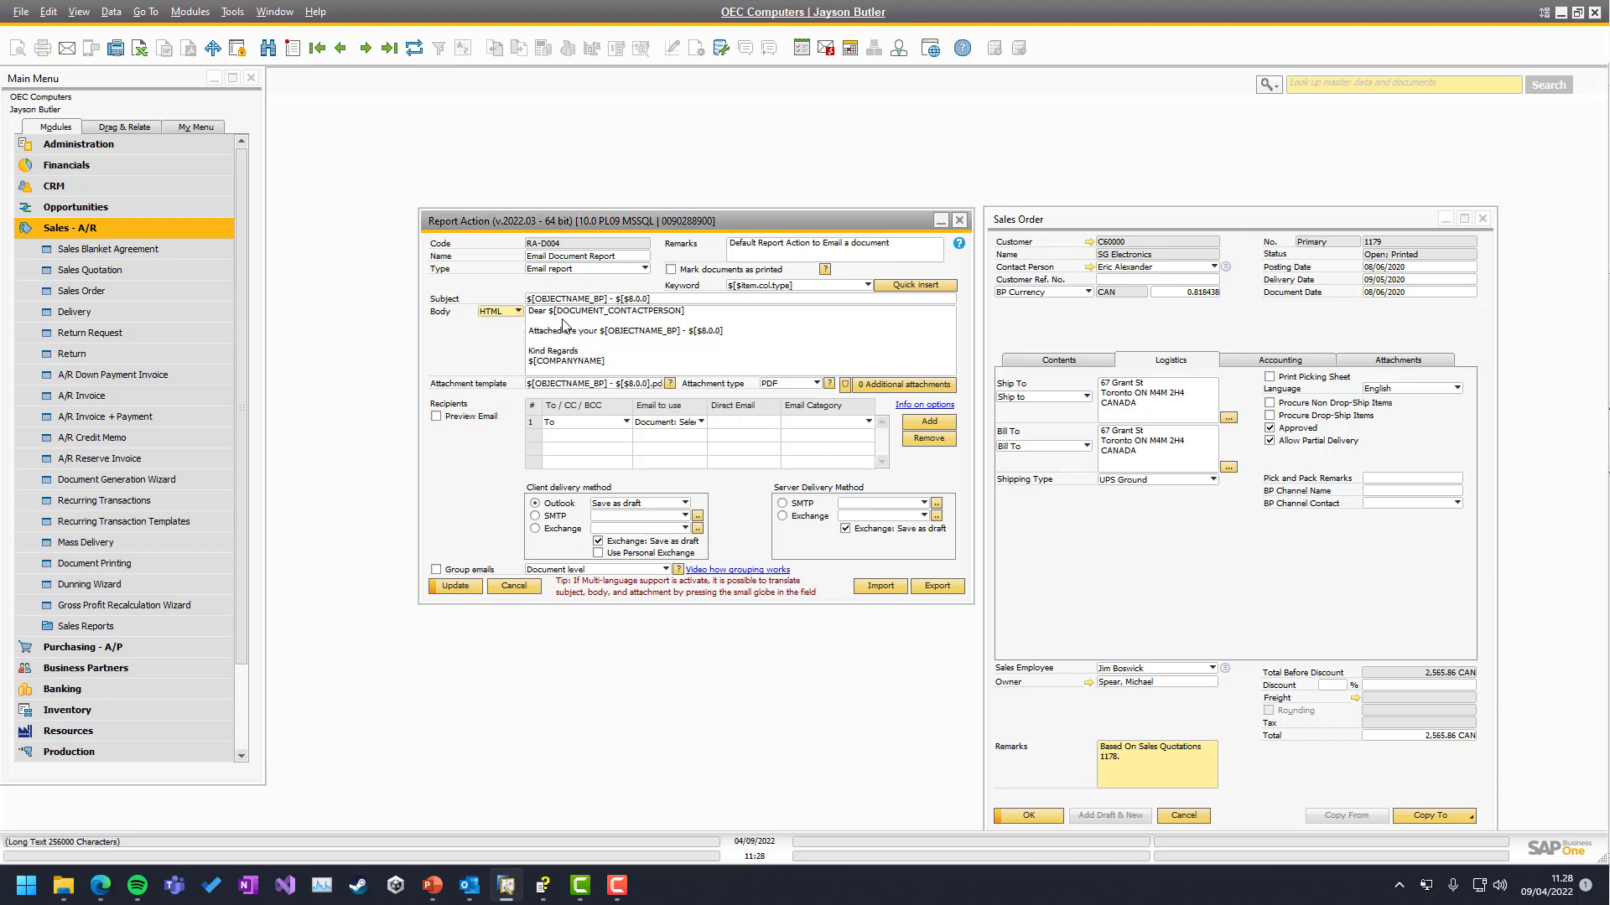
pyautogui.write('<BR')
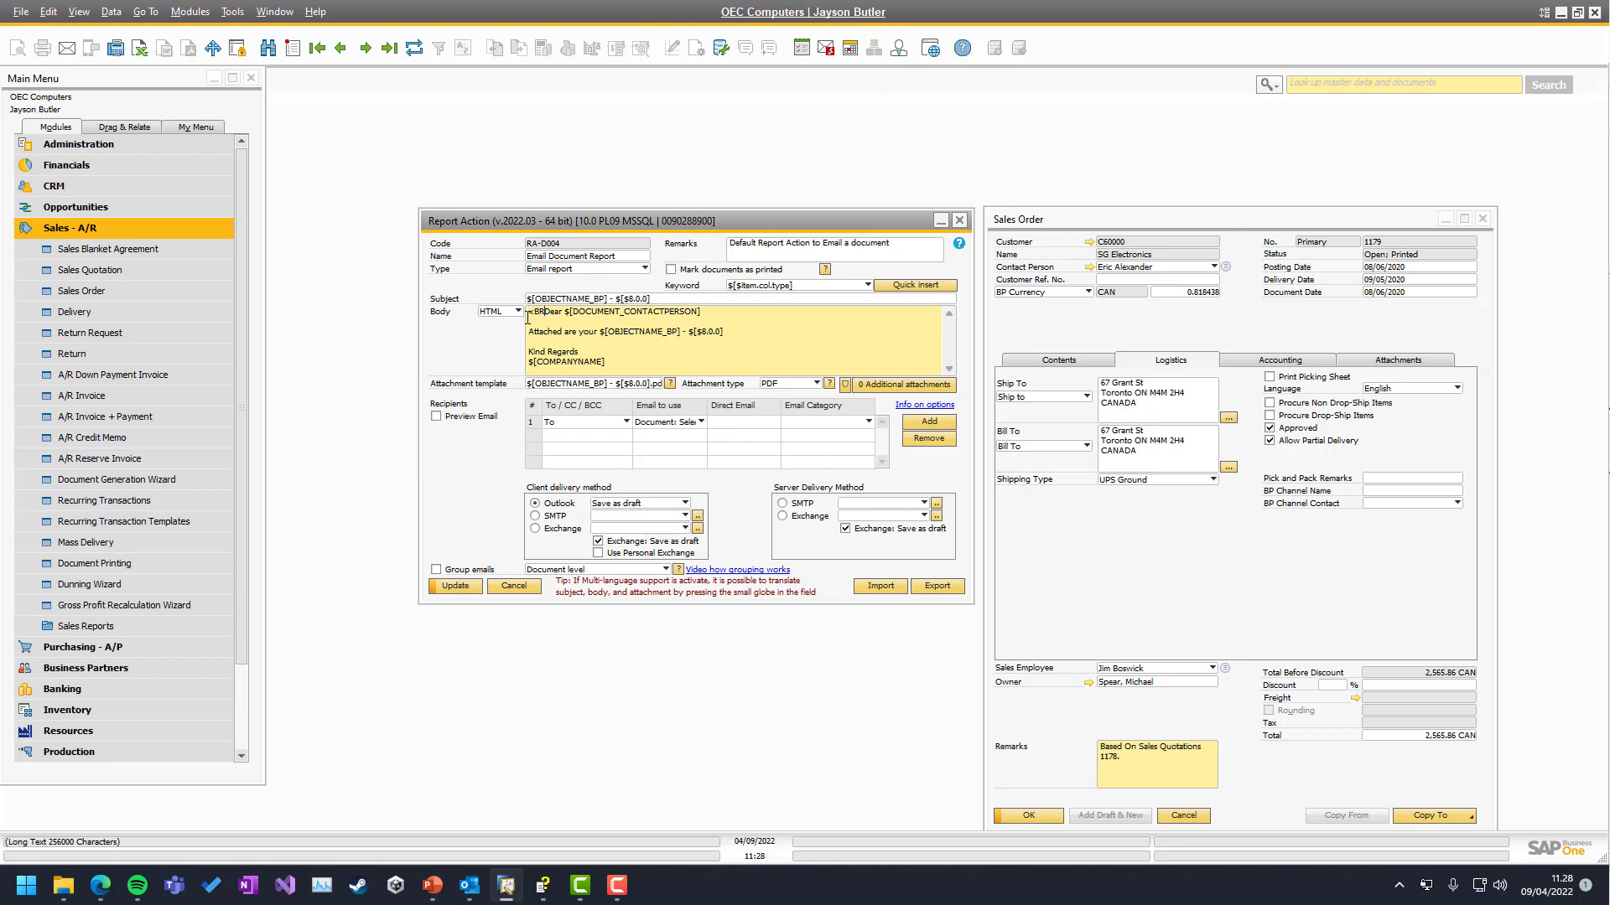
pyautogui.write('>')
pyautogui.click(528, 317)
pyautogui.write('/')
pyautogui.moveTo(529, 318); pyautogui.dragTo(526, 318)
pyautogui.press('Delete')
pyautogui.click(499, 311)
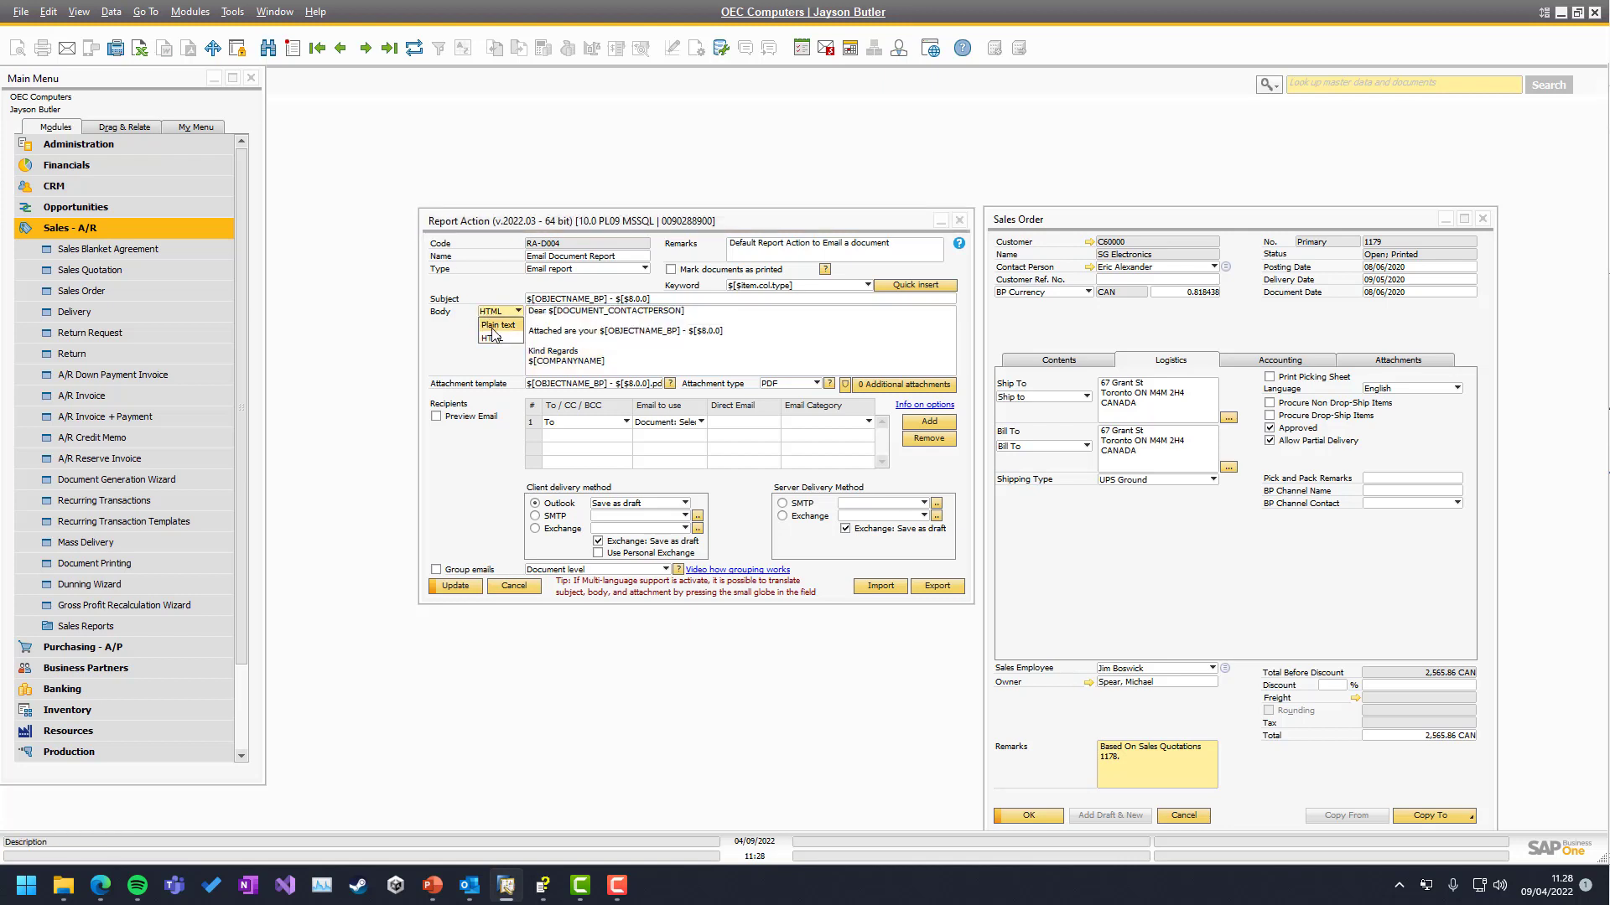
pyautogui.click(495, 326)
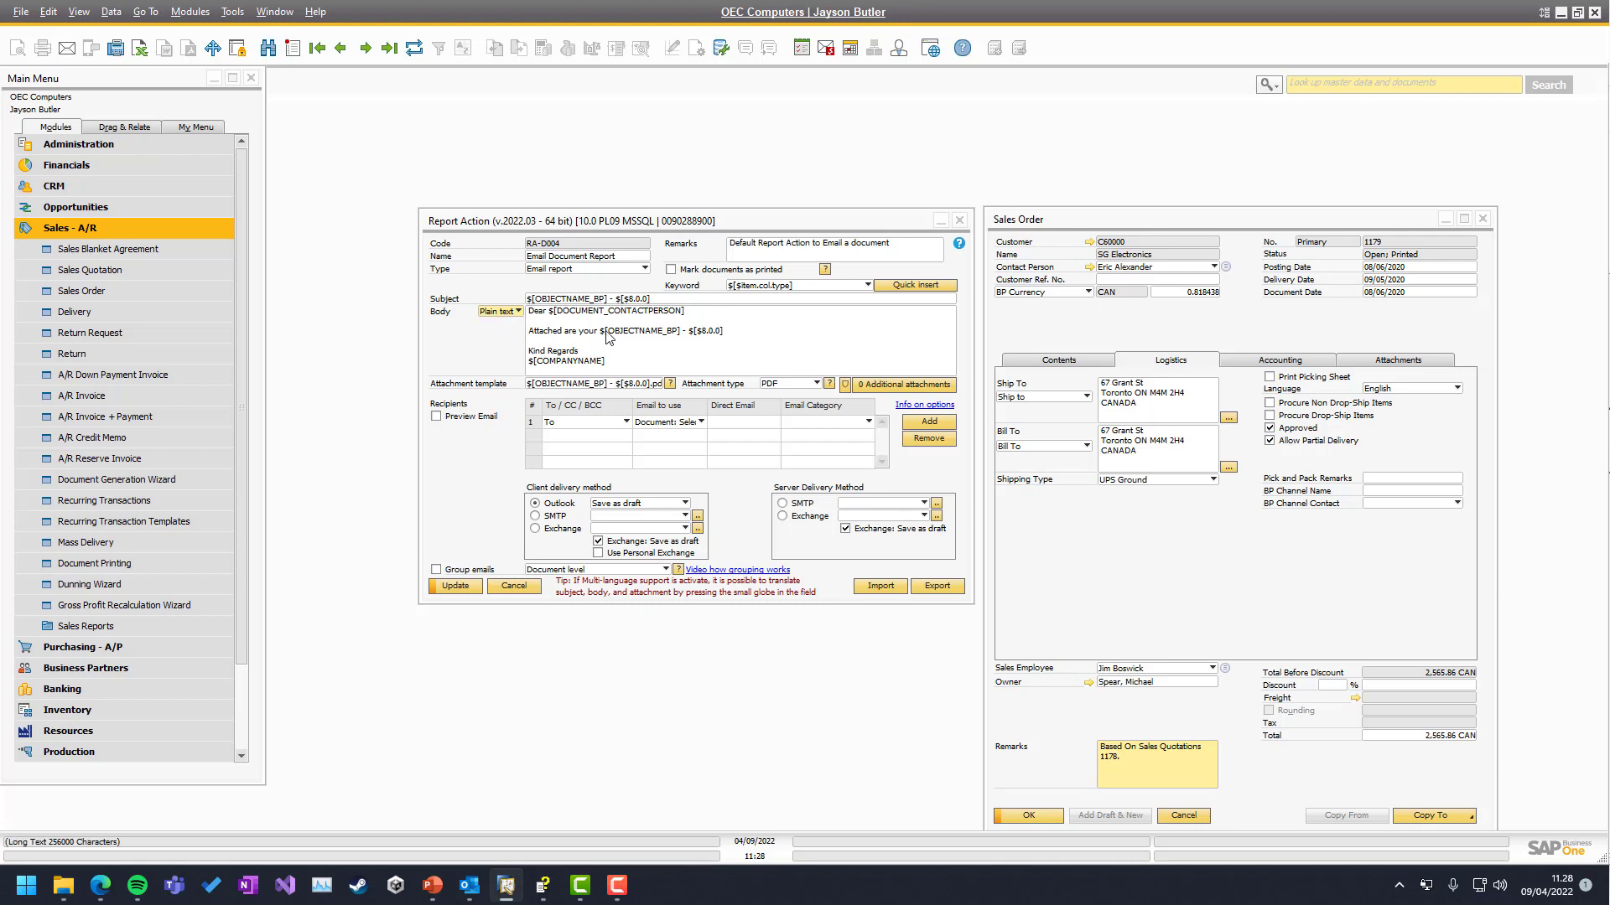
pyautogui.click(445, 592)
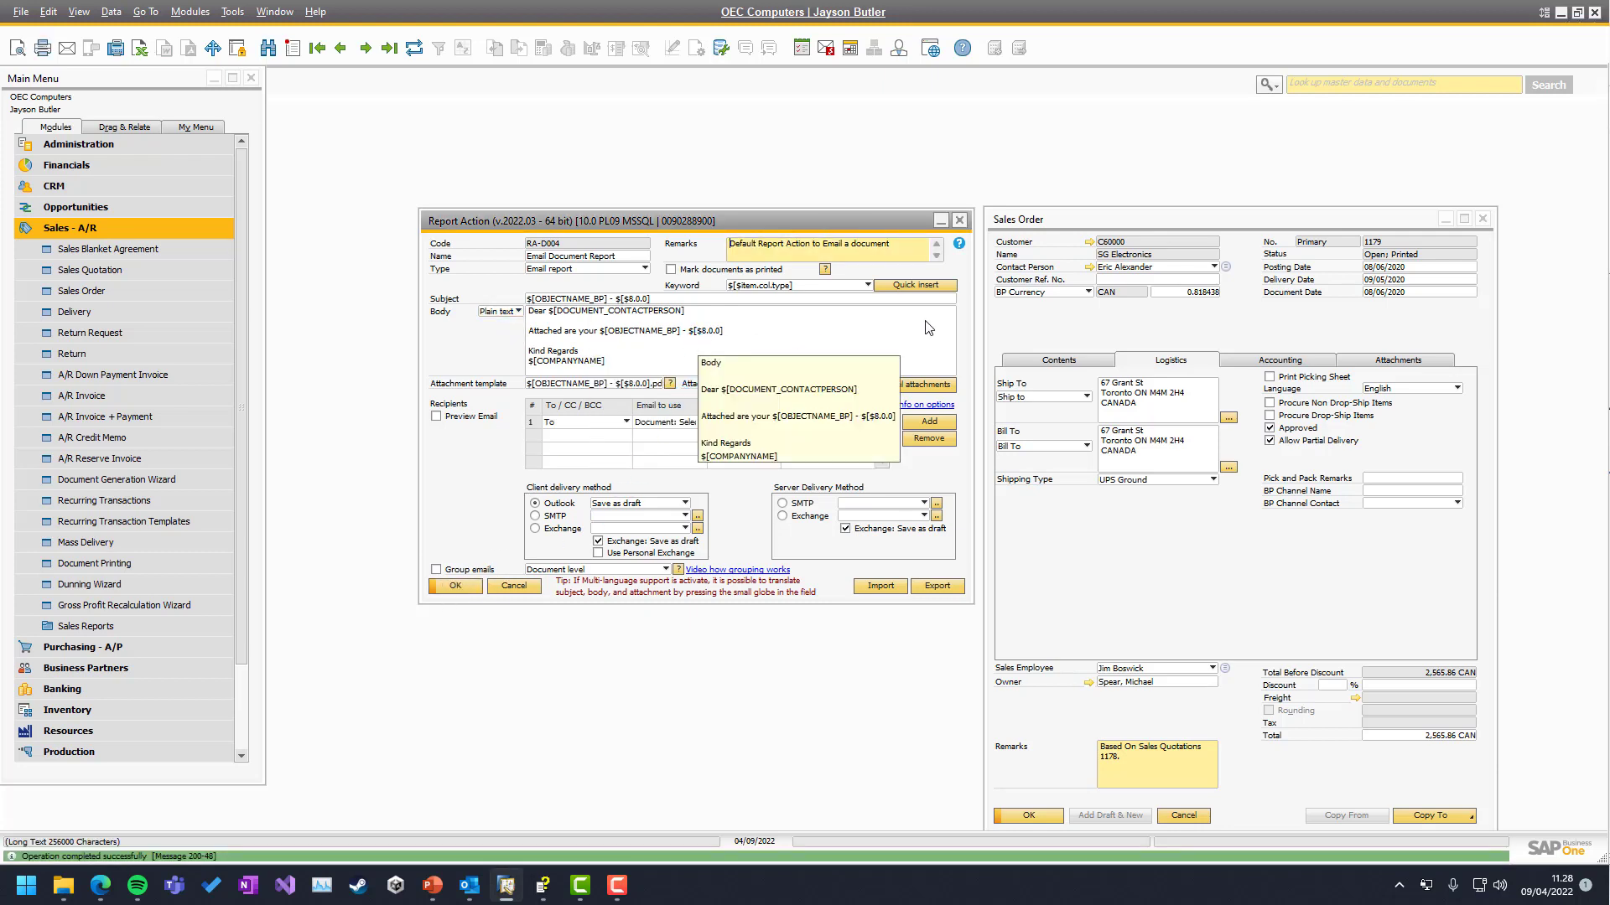
pyautogui.click(946, 299)
pyautogui.click(950, 299)
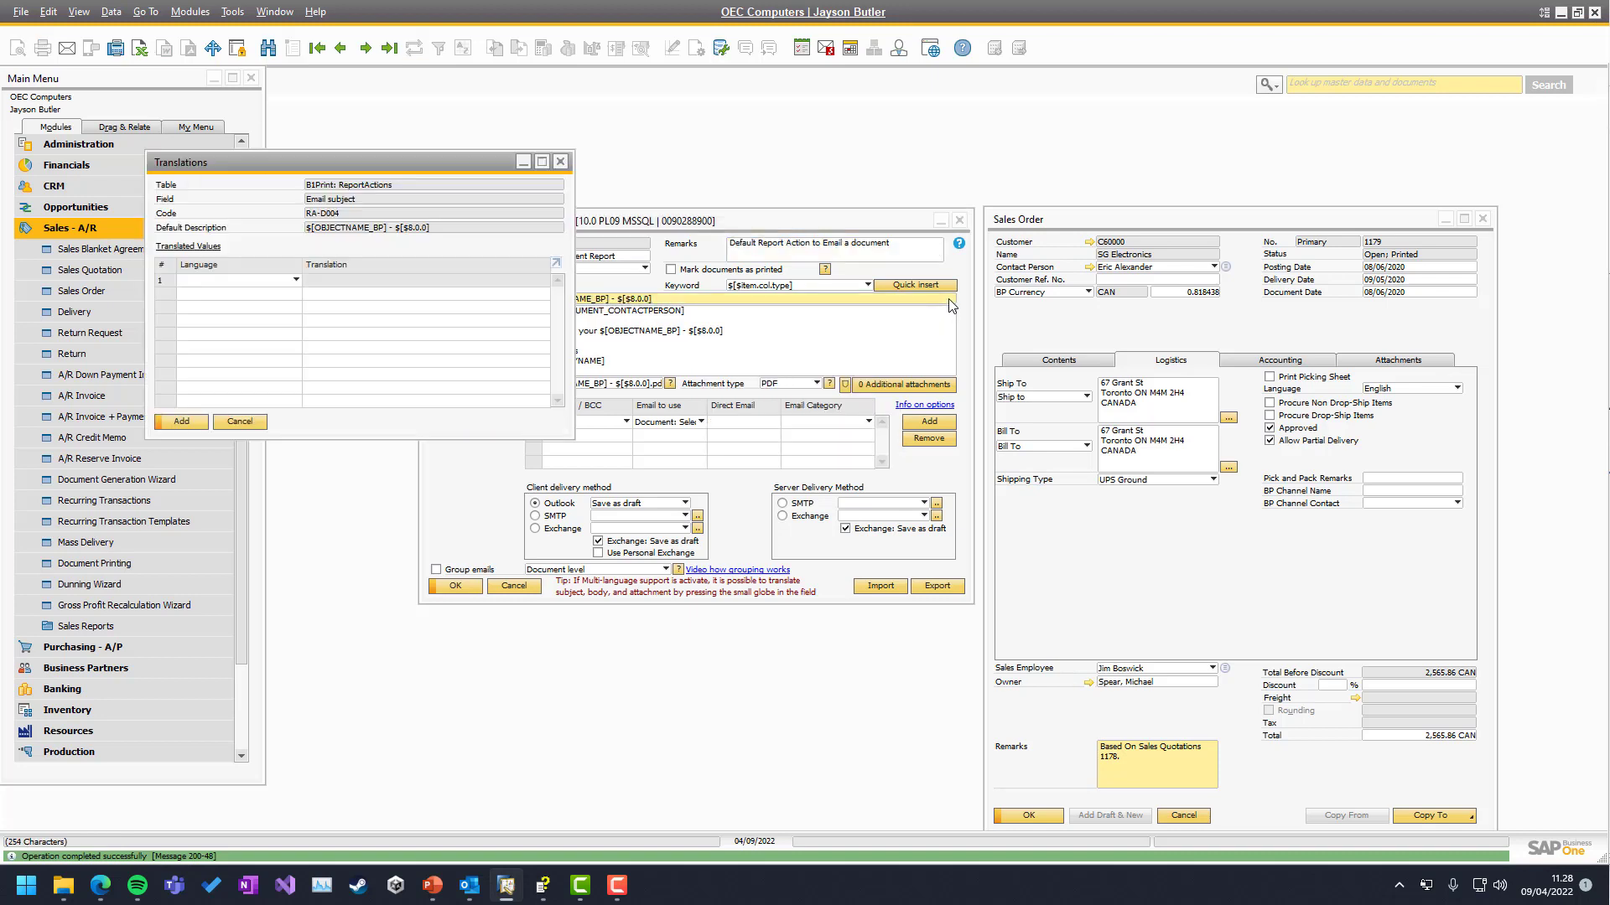
pyautogui.moveTo(245, 170); pyautogui.dragTo(867, 173)
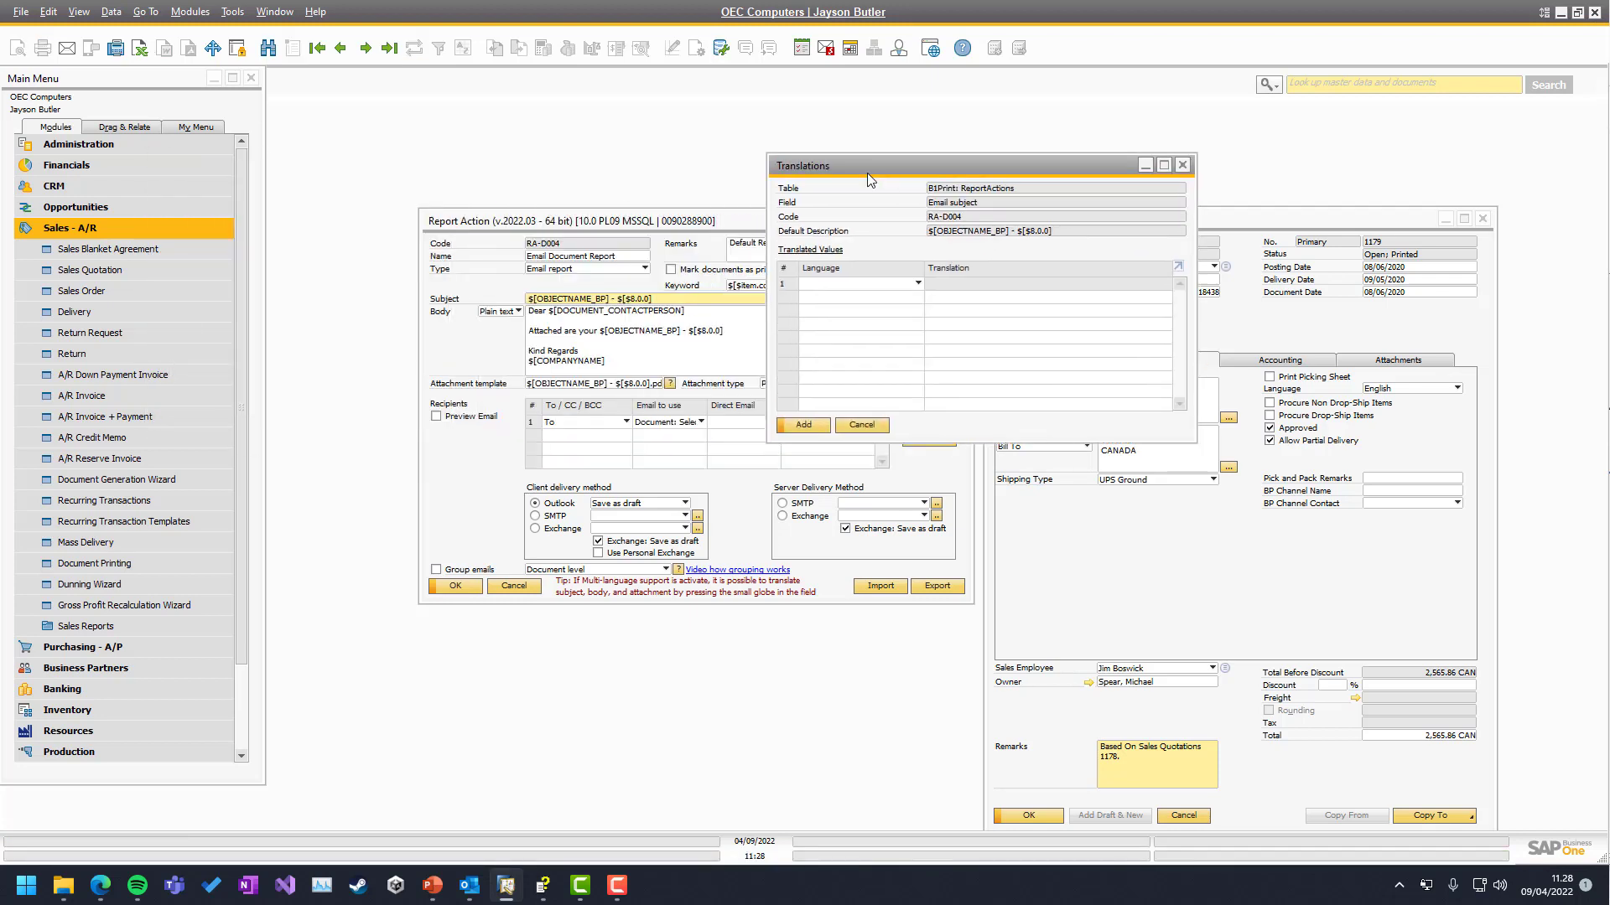
pyautogui.click(886, 283)
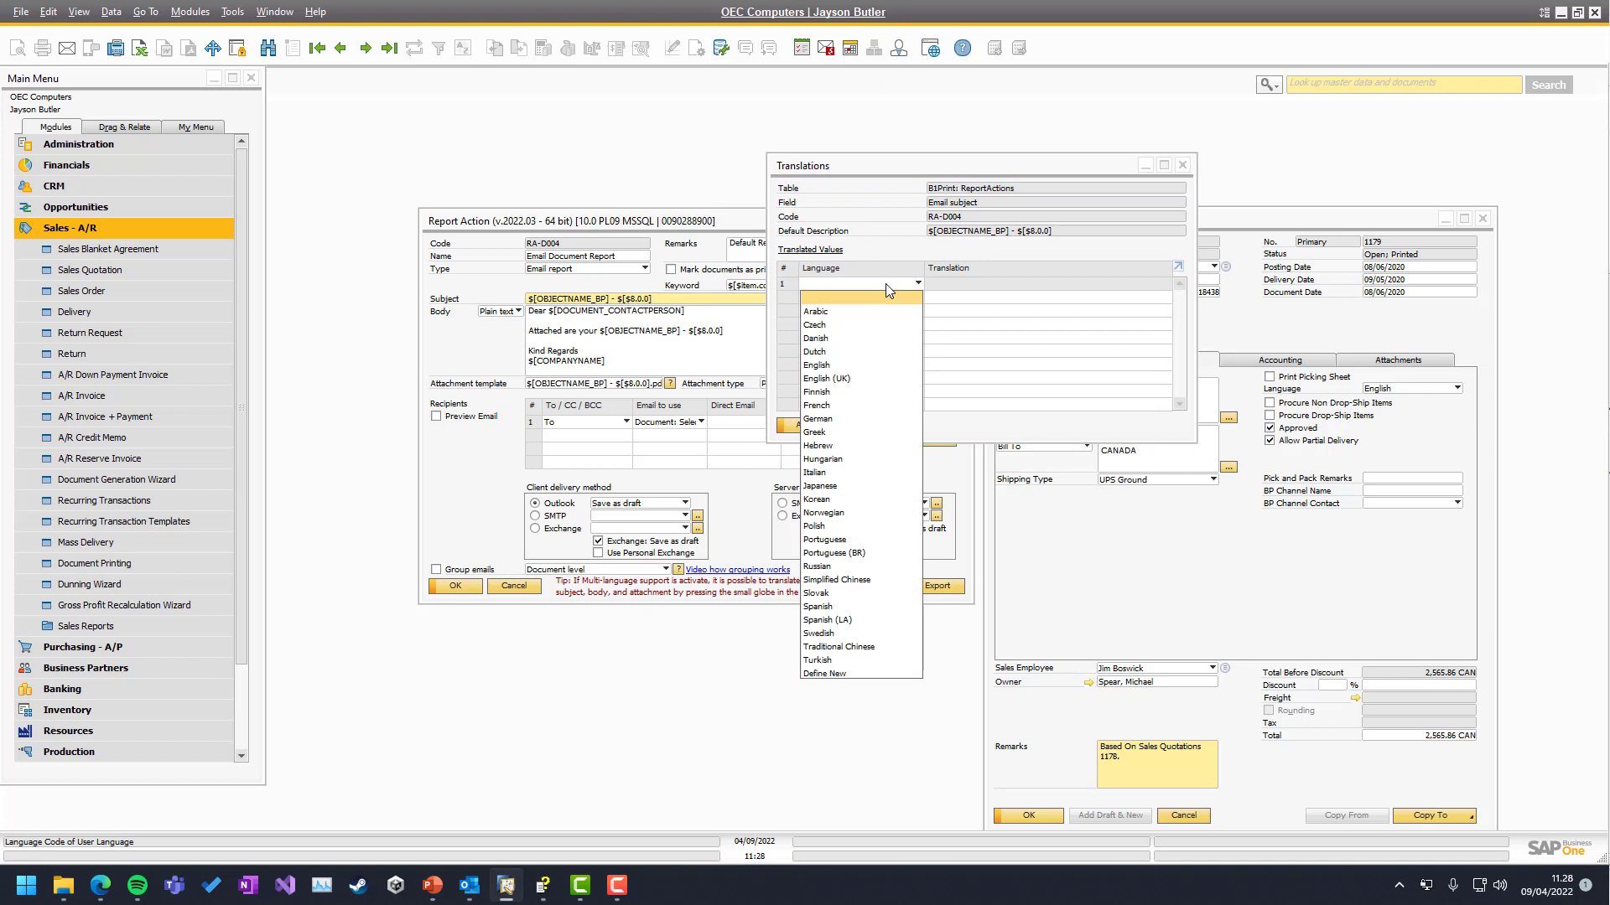
pyautogui.click(818, 606)
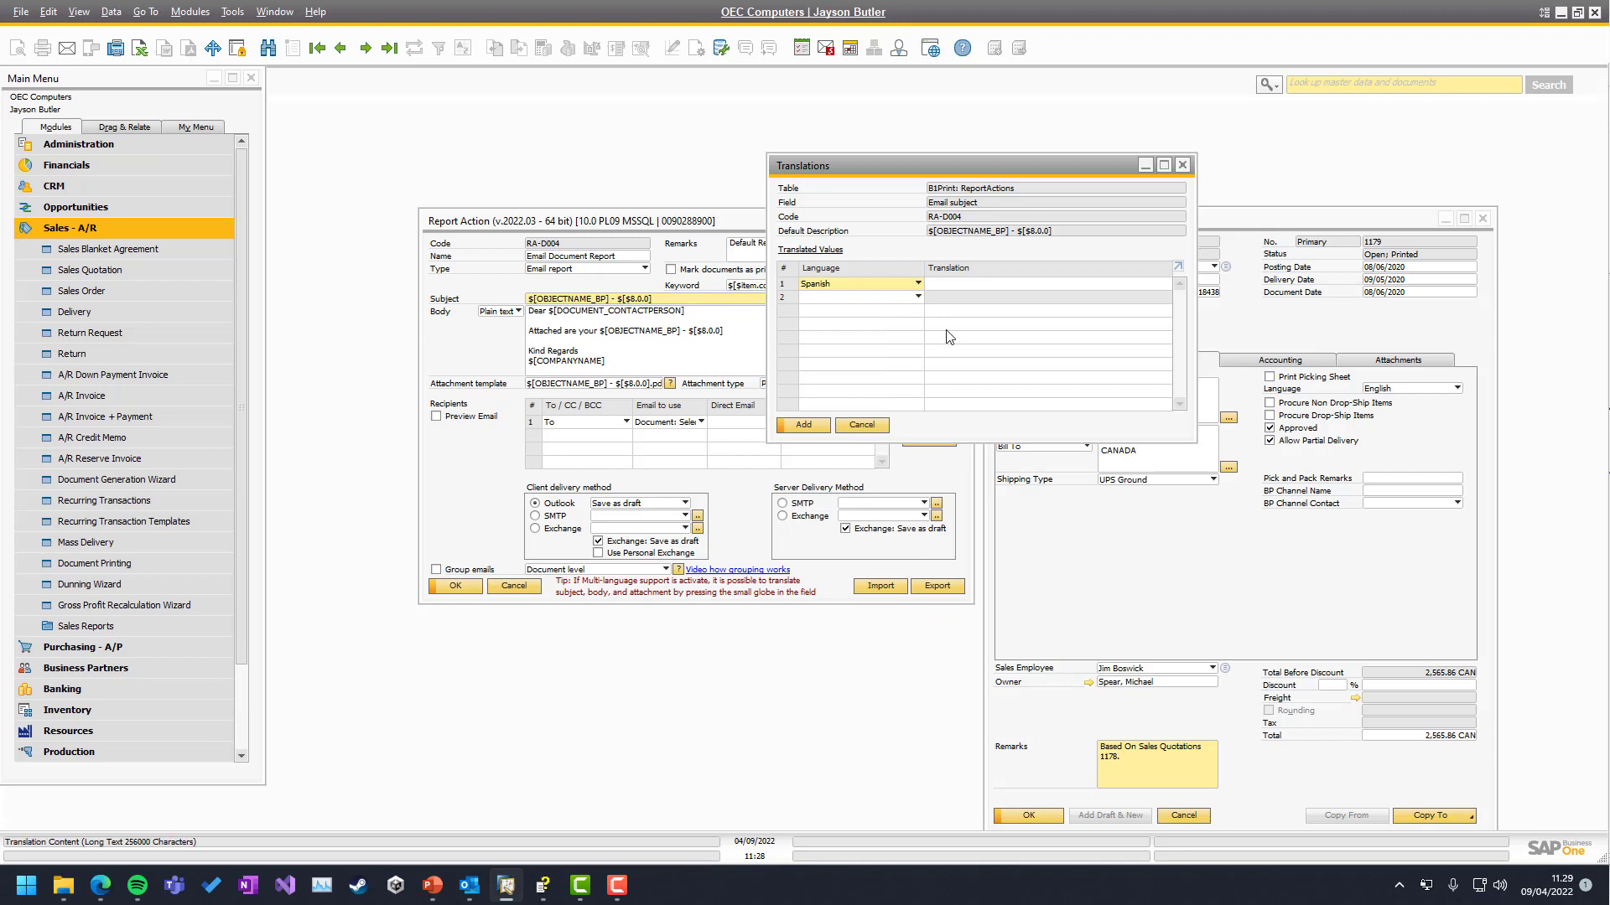
pyautogui.click(945, 285)
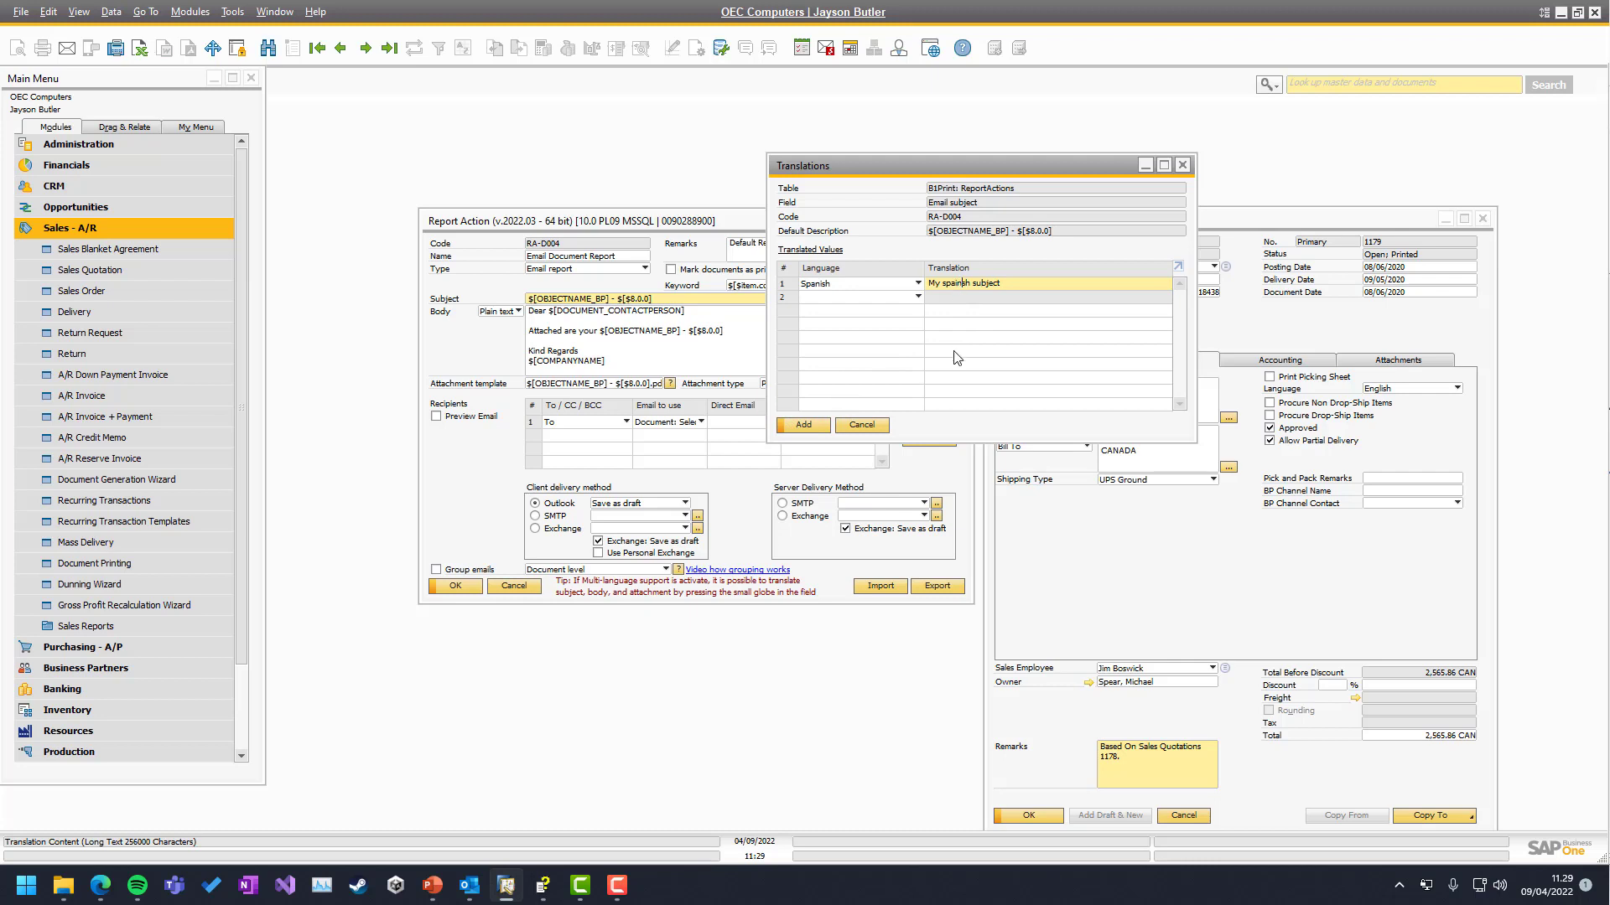
pyautogui.click(802, 426)
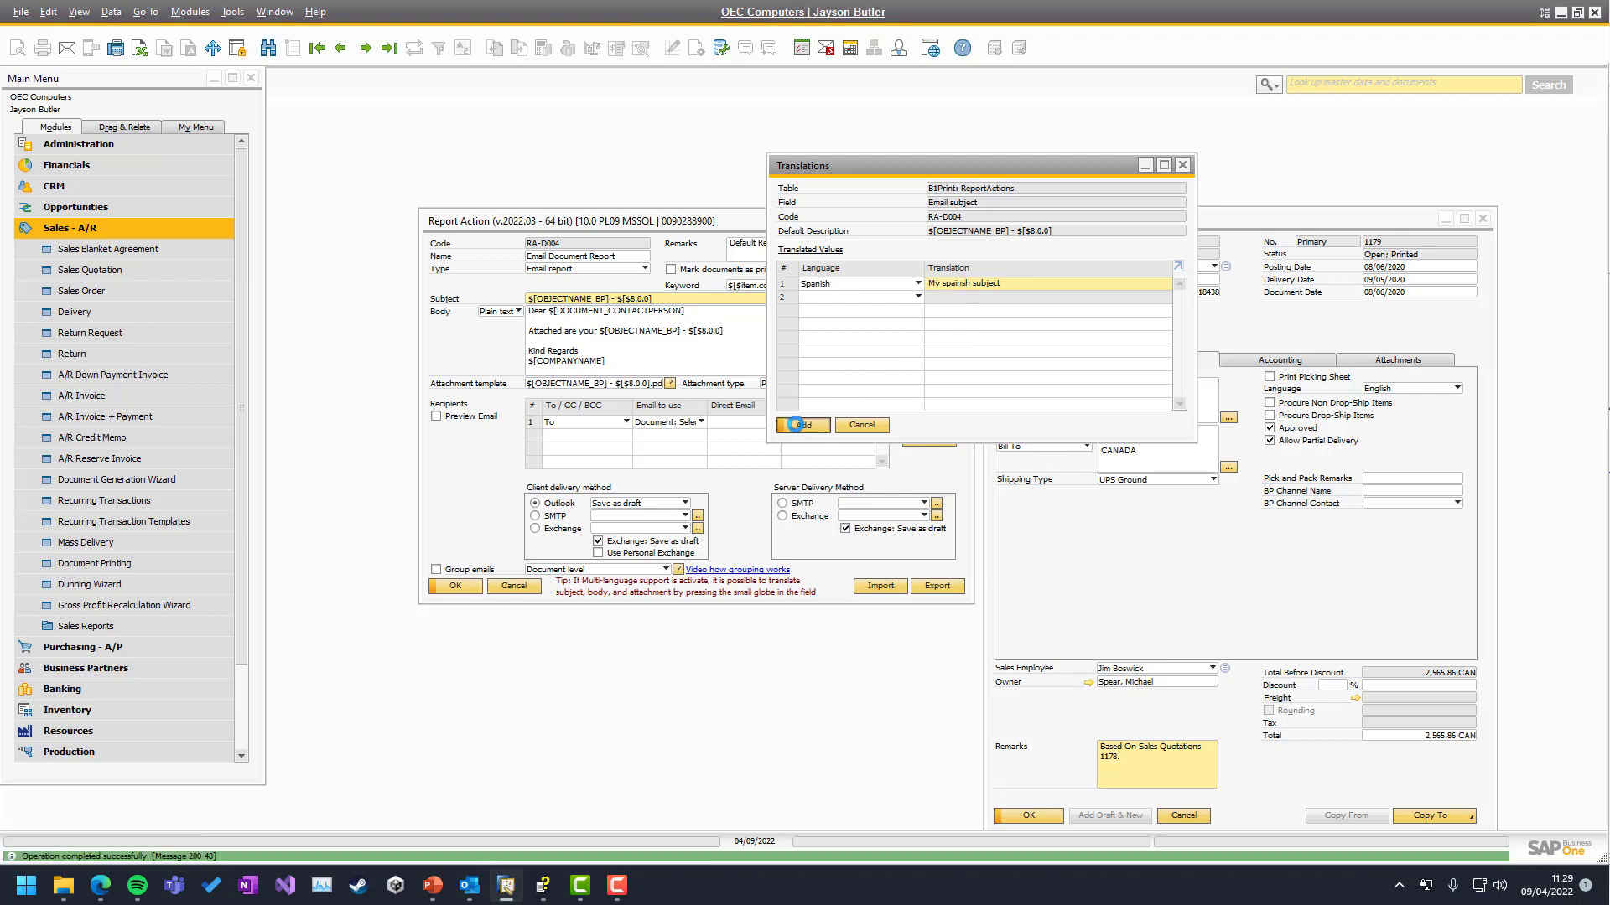
pyautogui.click(817, 428)
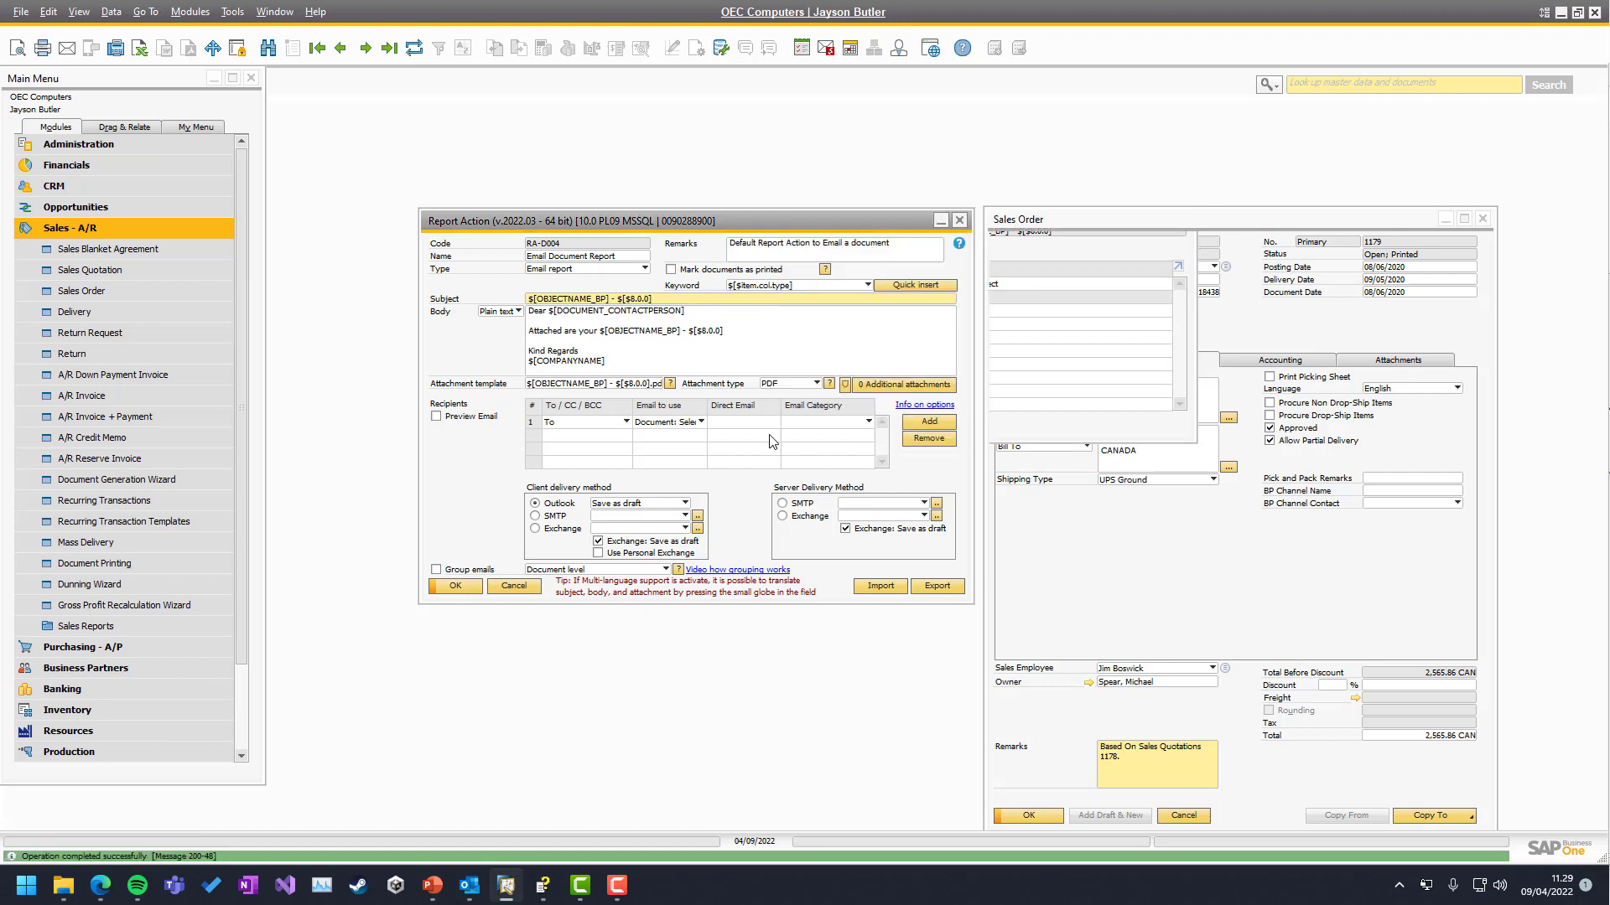
pyautogui.press('Tab')
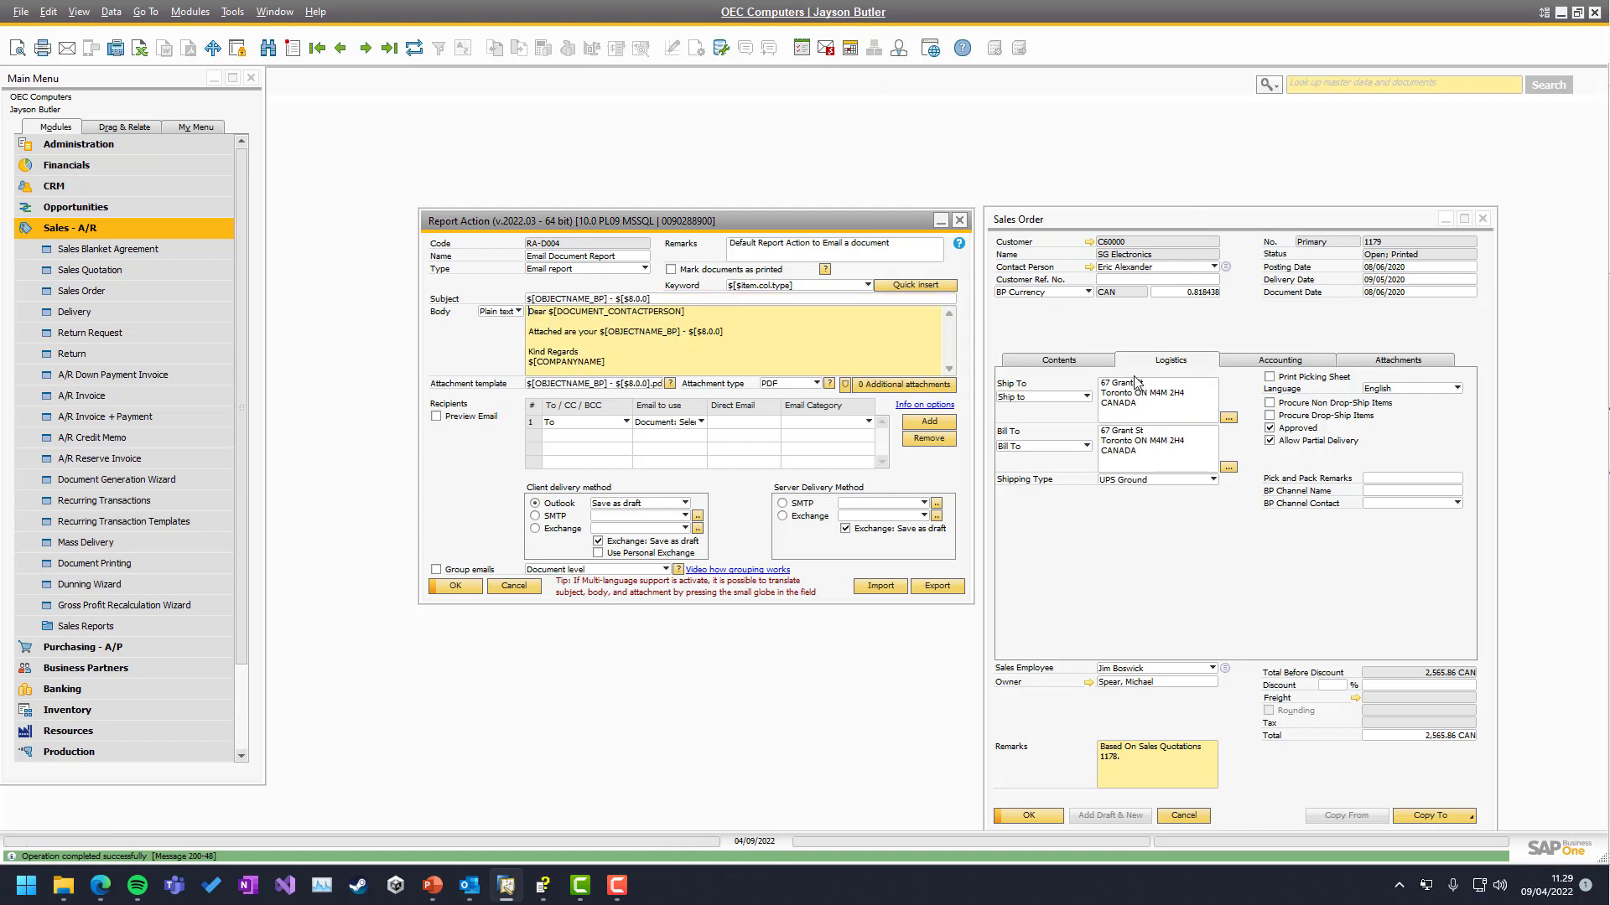
# Set sales order 1179's language to Spanish, update it, and email the order
pyautogui.click(1373, 391)
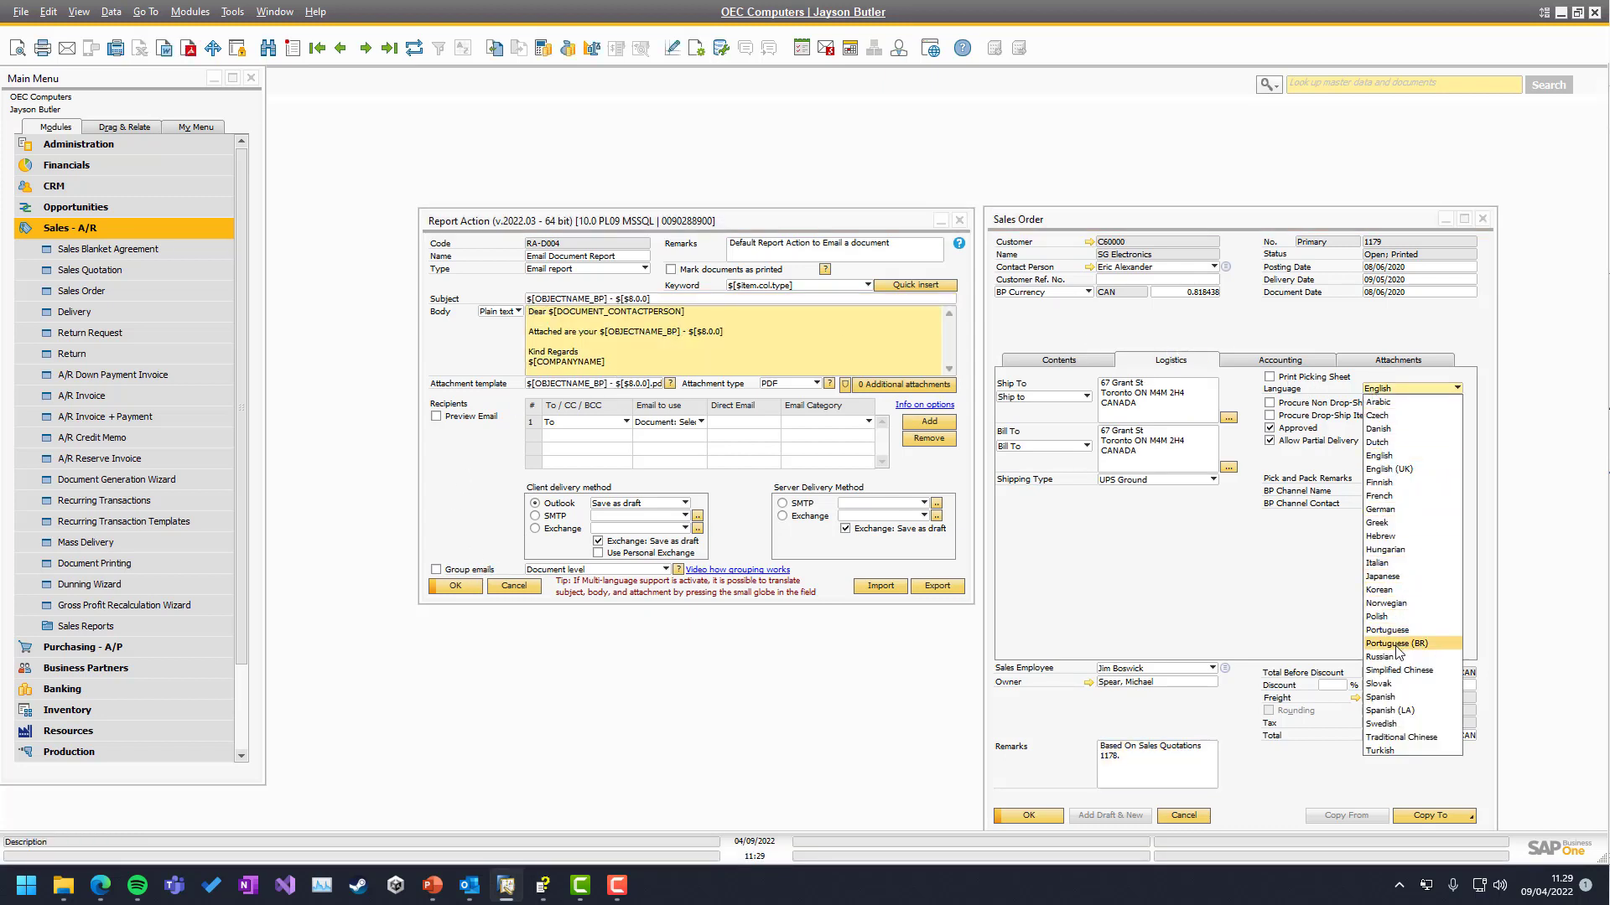
pyautogui.click(1390, 700)
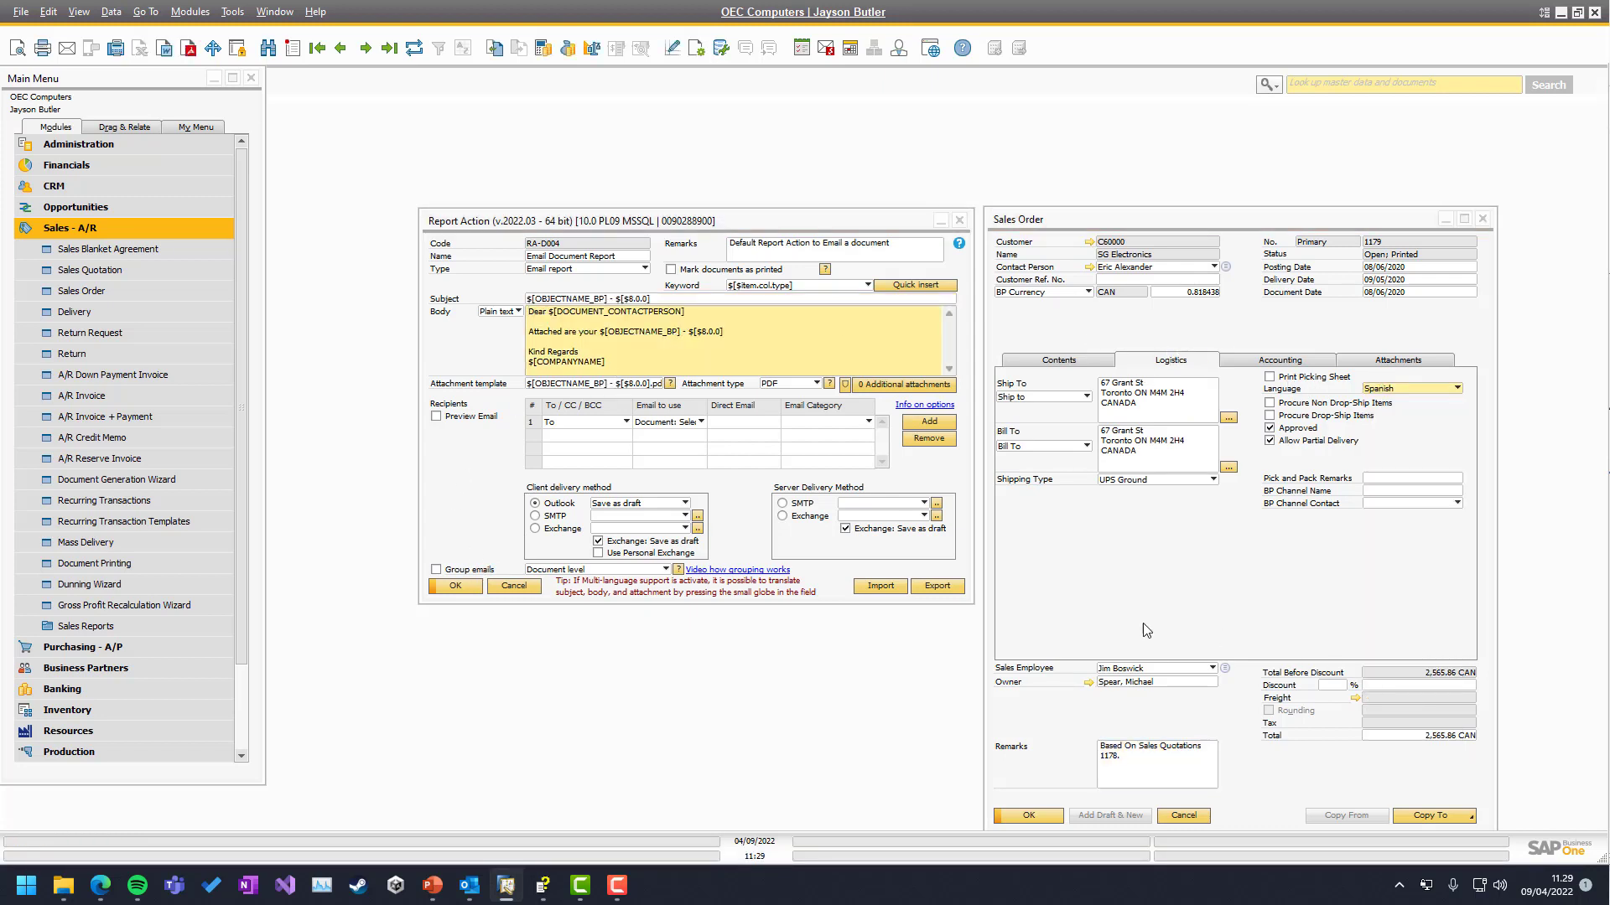
pyautogui.click(1014, 817)
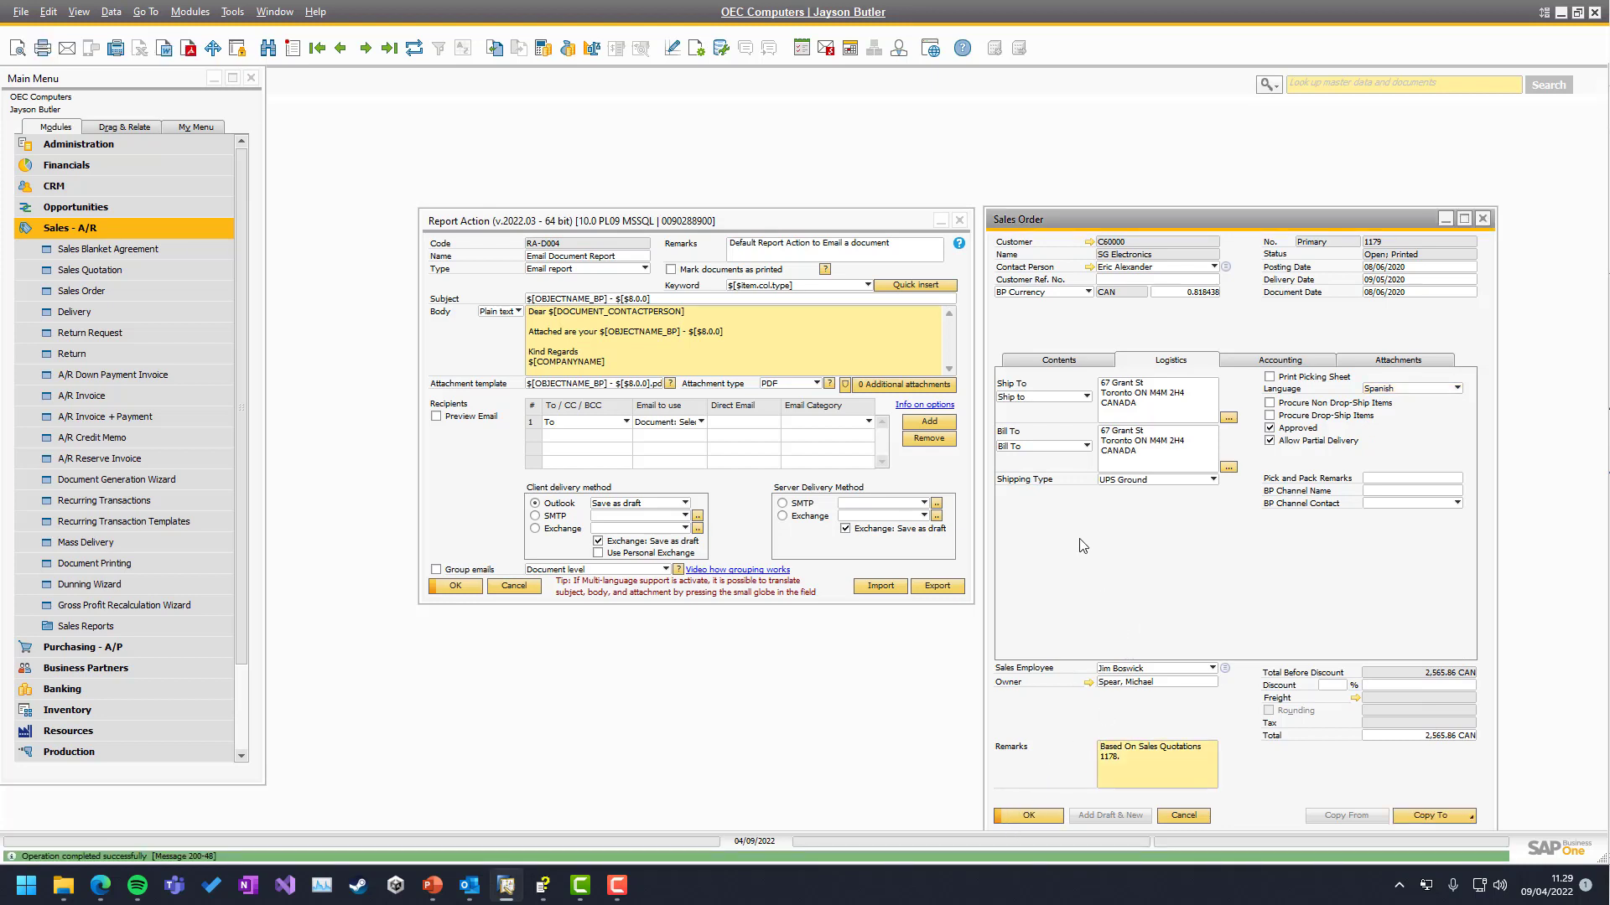
pyautogui.click(73, 51)
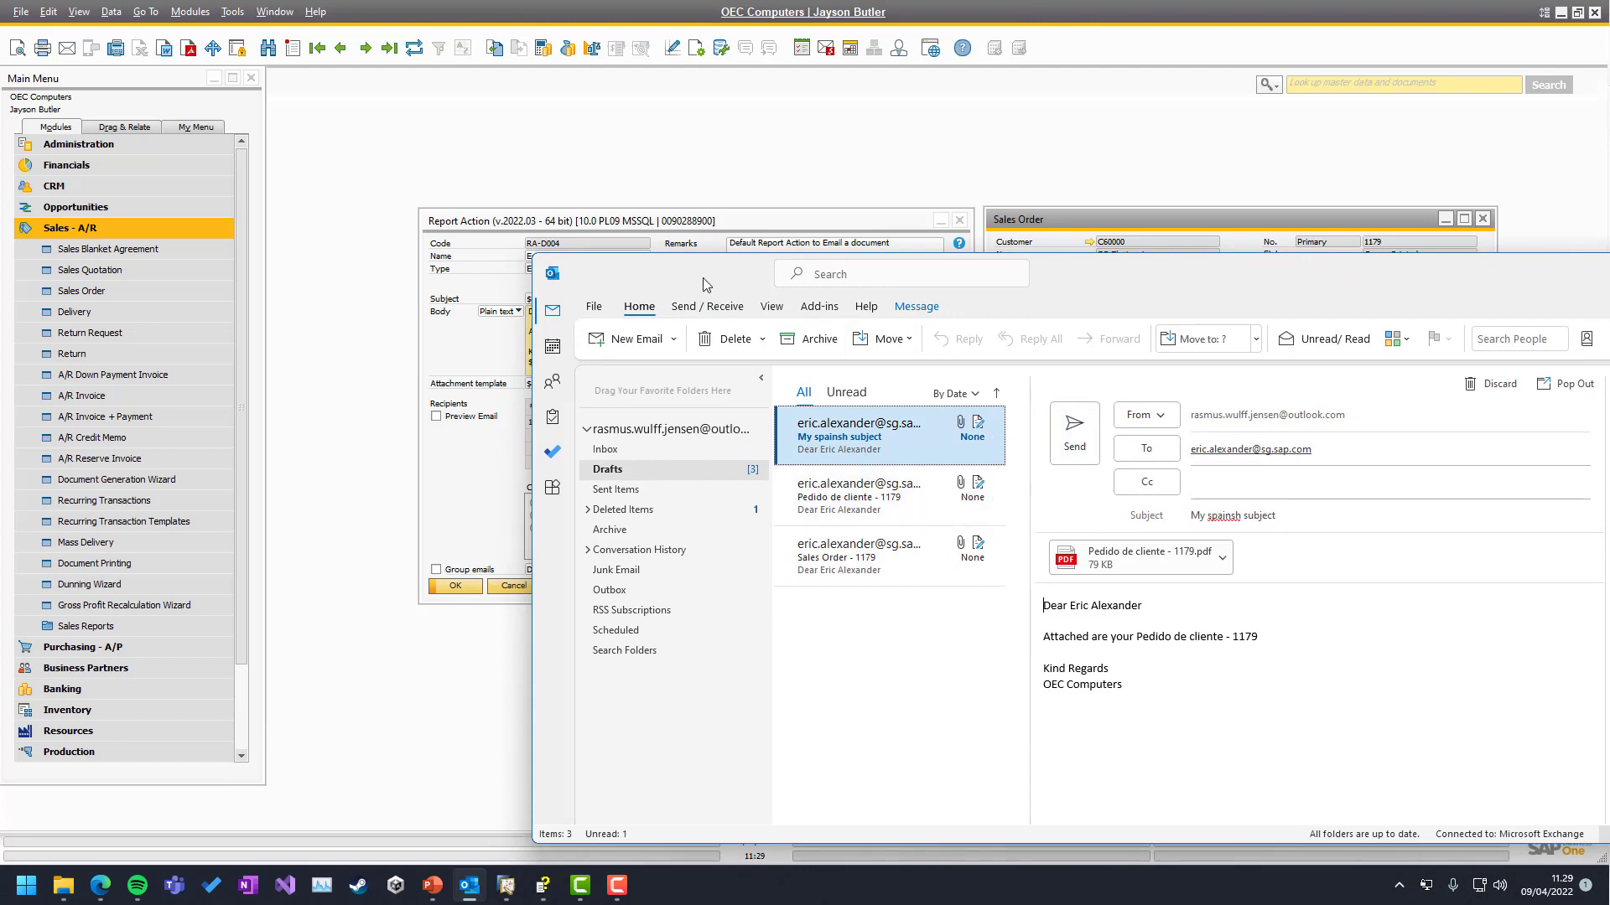
# Move the Outlook draft aside and reopen the subject translations, closing them unchanged
pyautogui.moveTo(757, 273); pyautogui.dragTo(1606, 252)
pyautogui.click(876, 342)
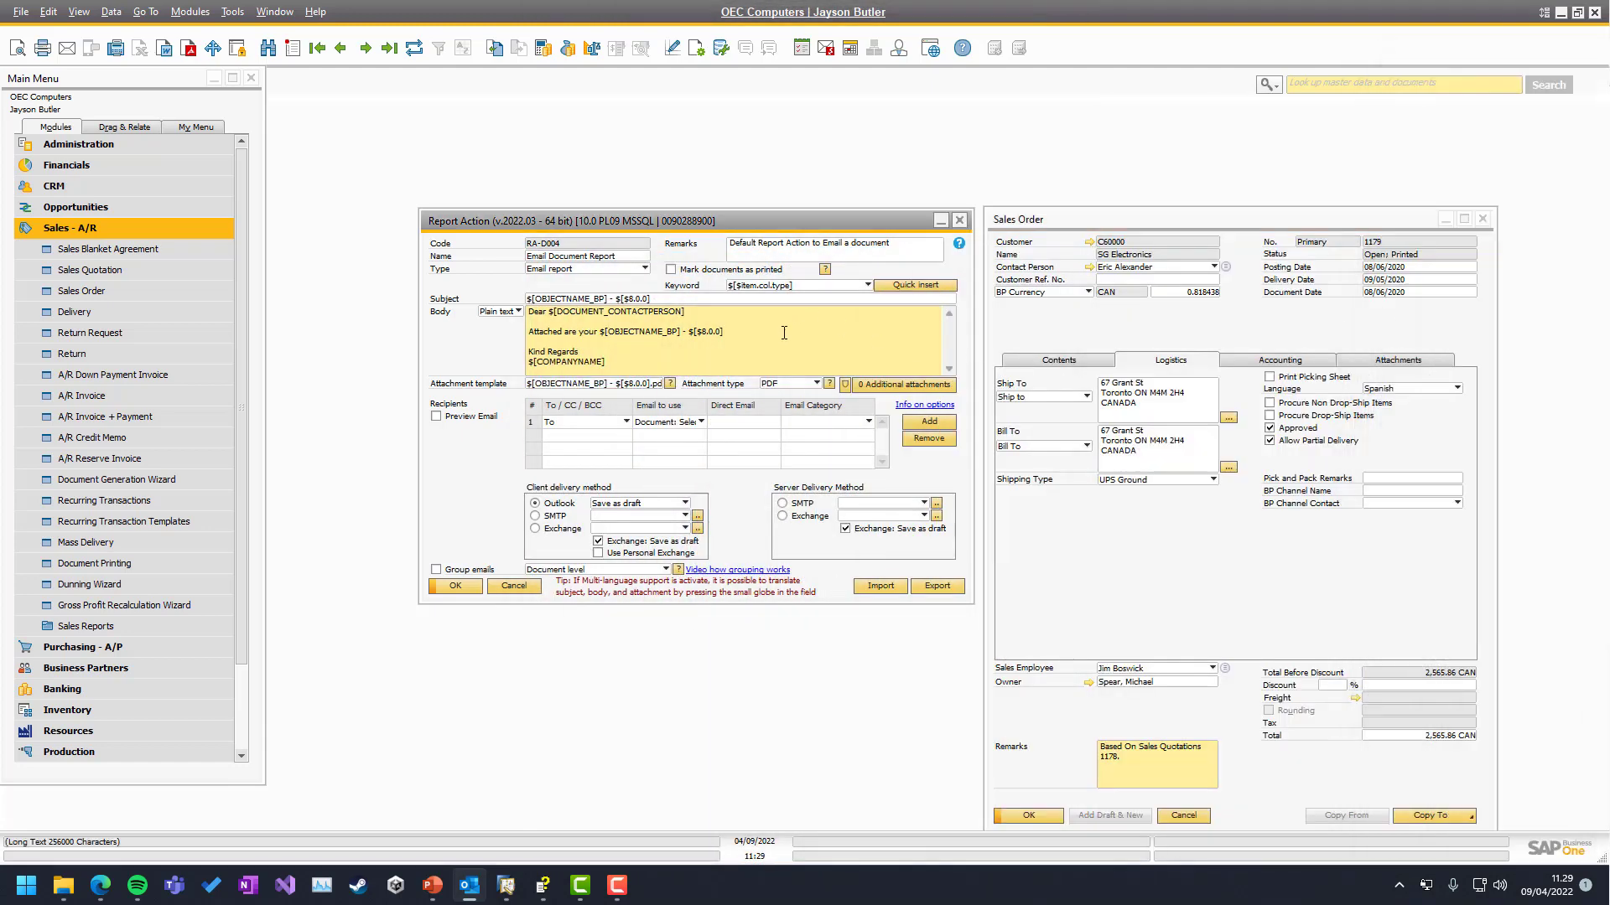
pyautogui.click(947, 299)
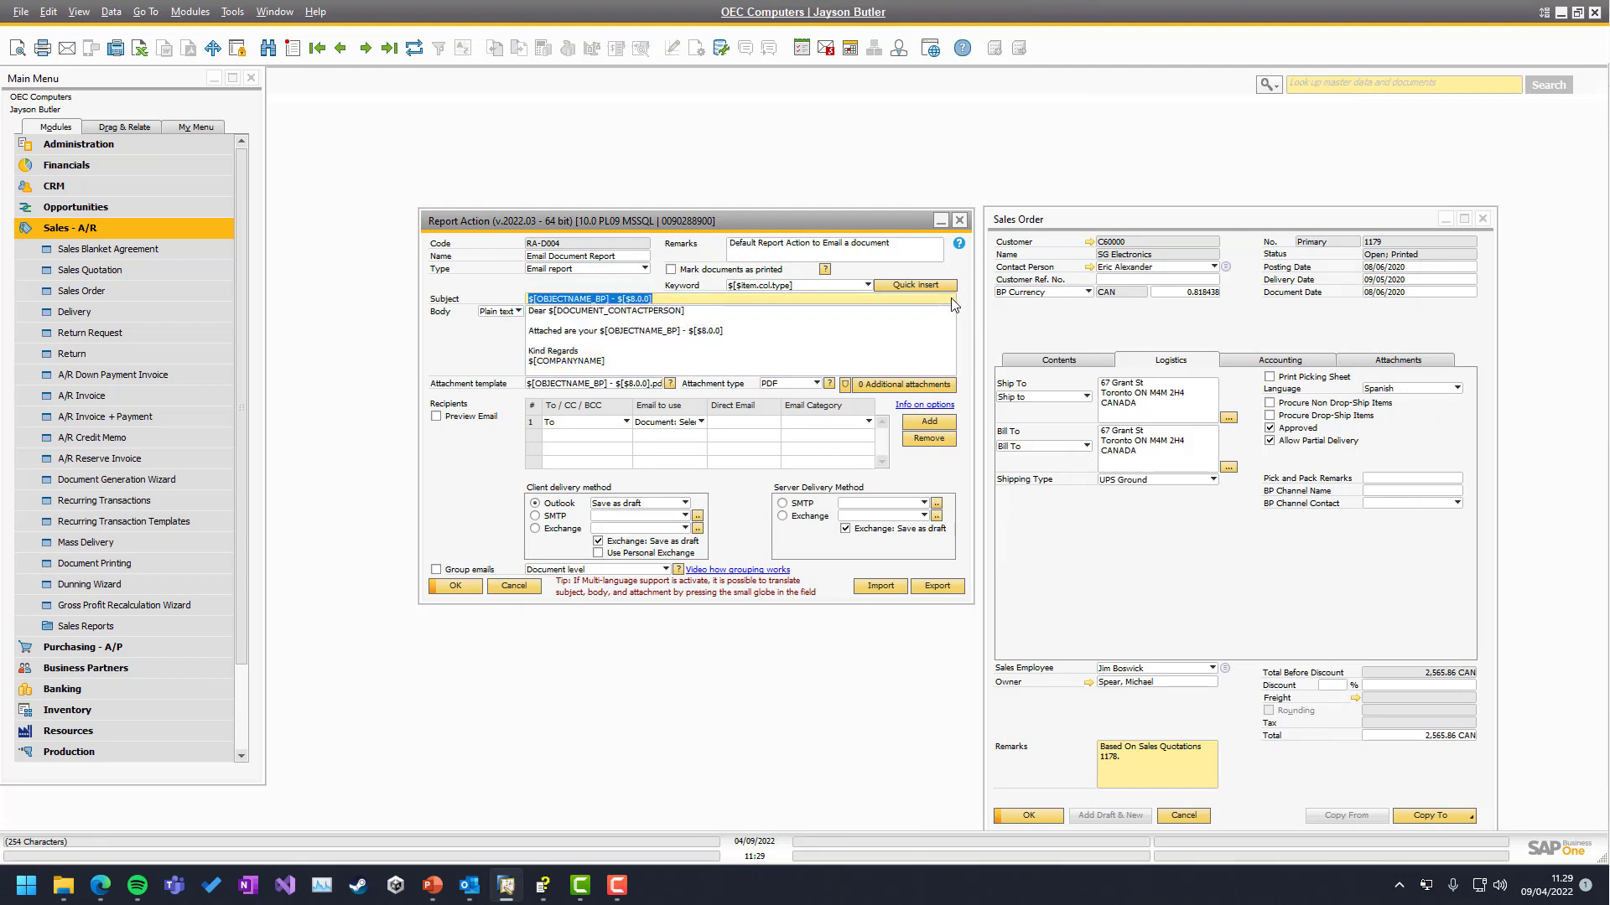
pyautogui.click(954, 305)
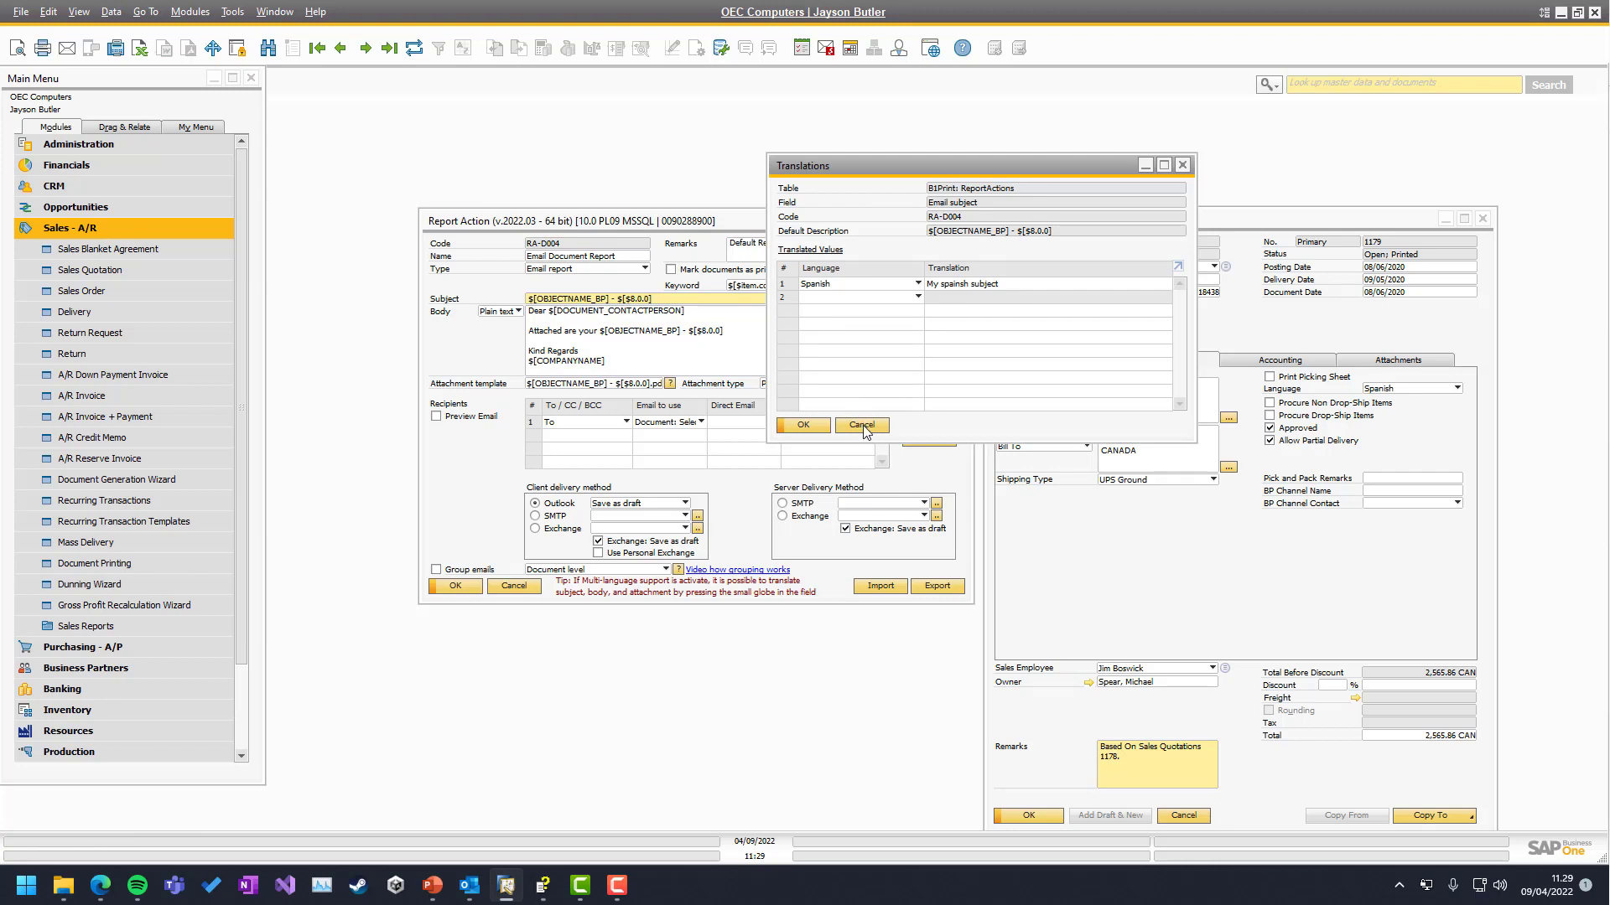
pyautogui.click(862, 425)
# Browse the translation languages for the email body and close without adding one
pyautogui.click(932, 316)
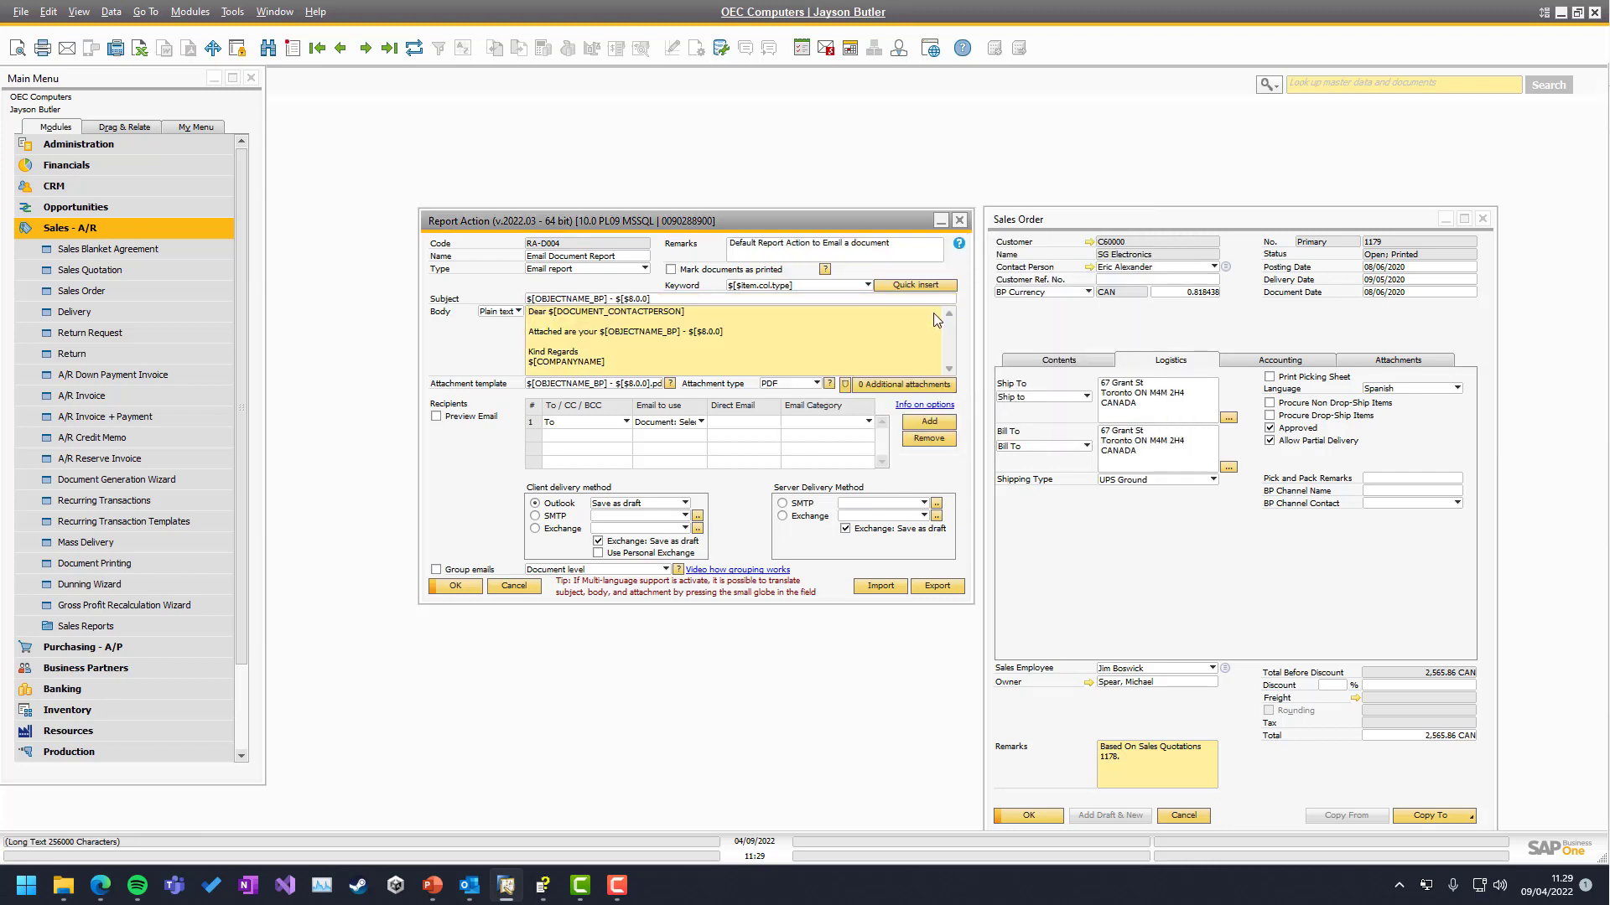
pyautogui.click(935, 316)
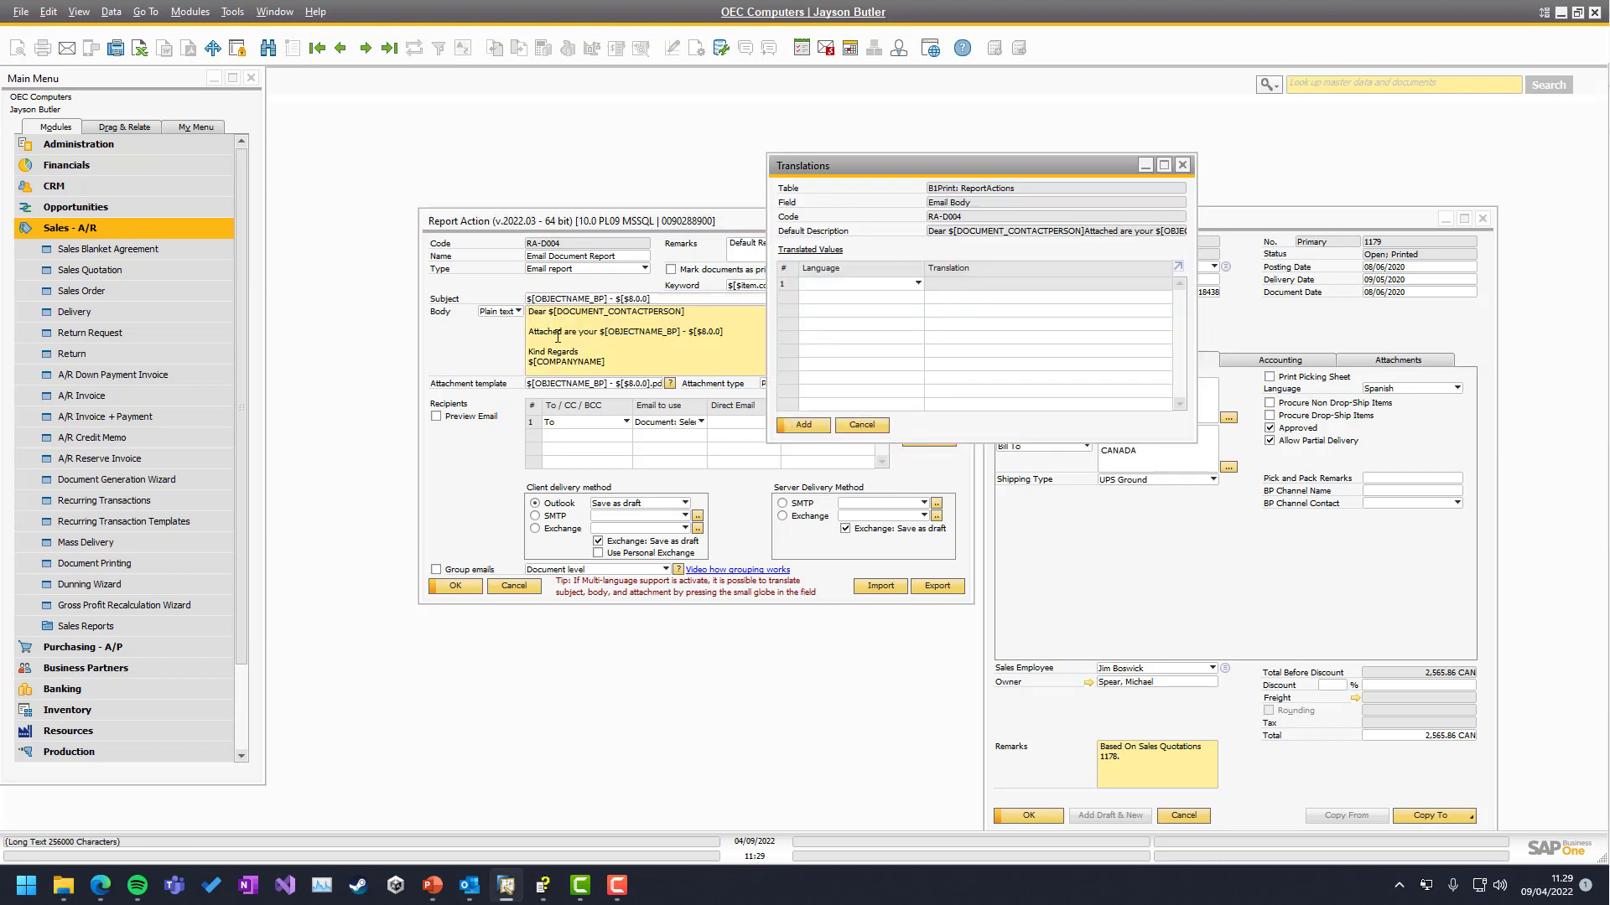
pyautogui.click(863, 285)
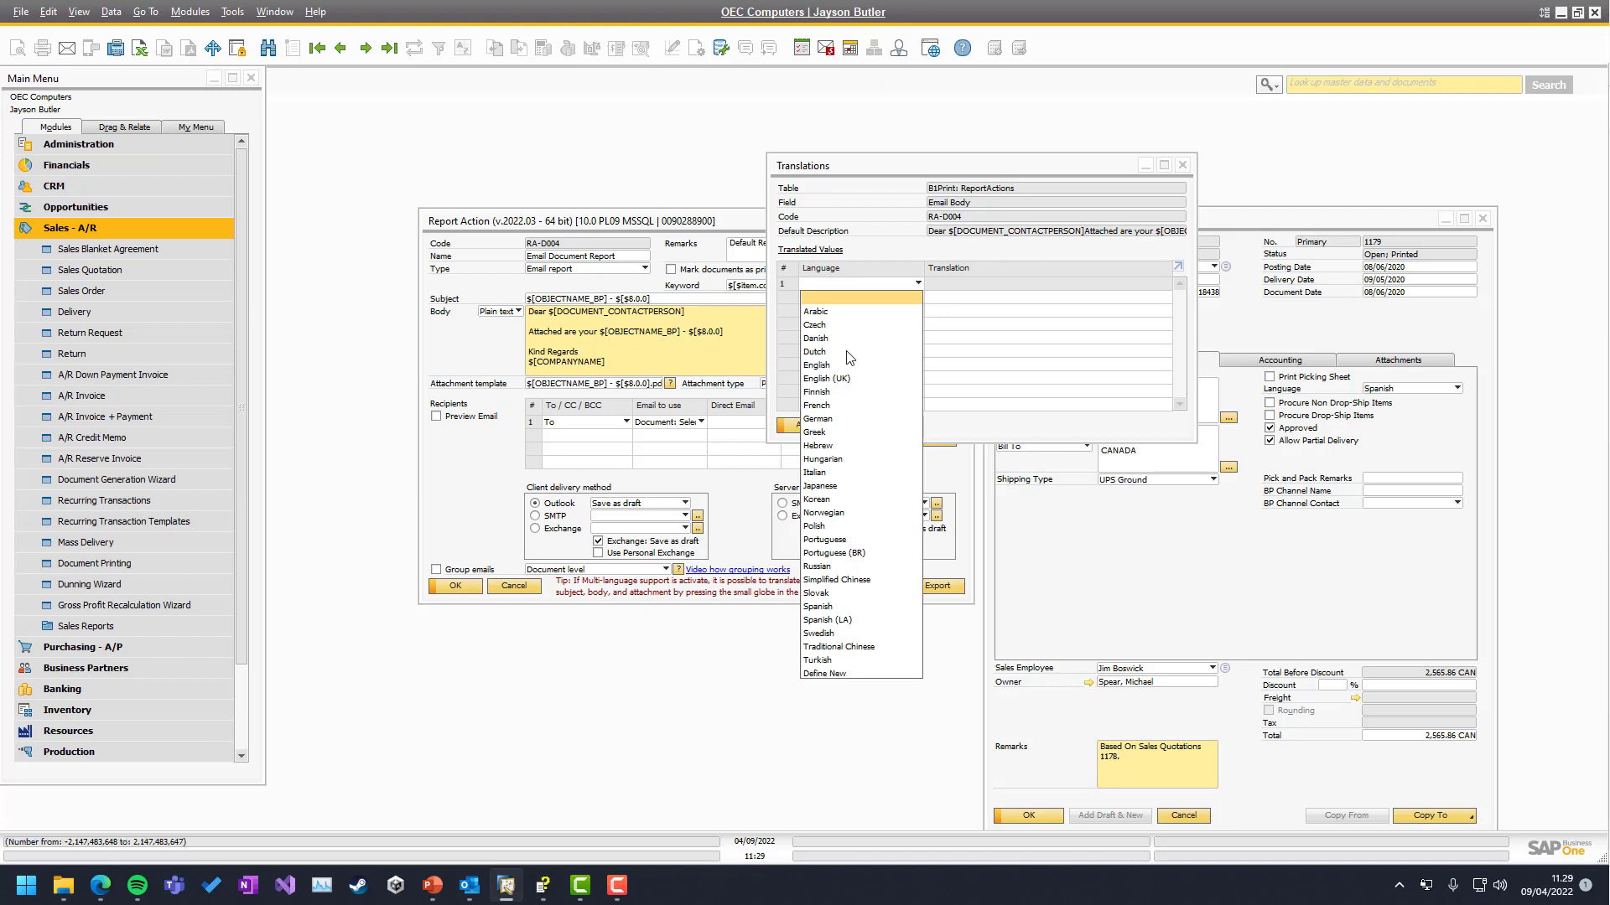
pyautogui.click(1045, 347)
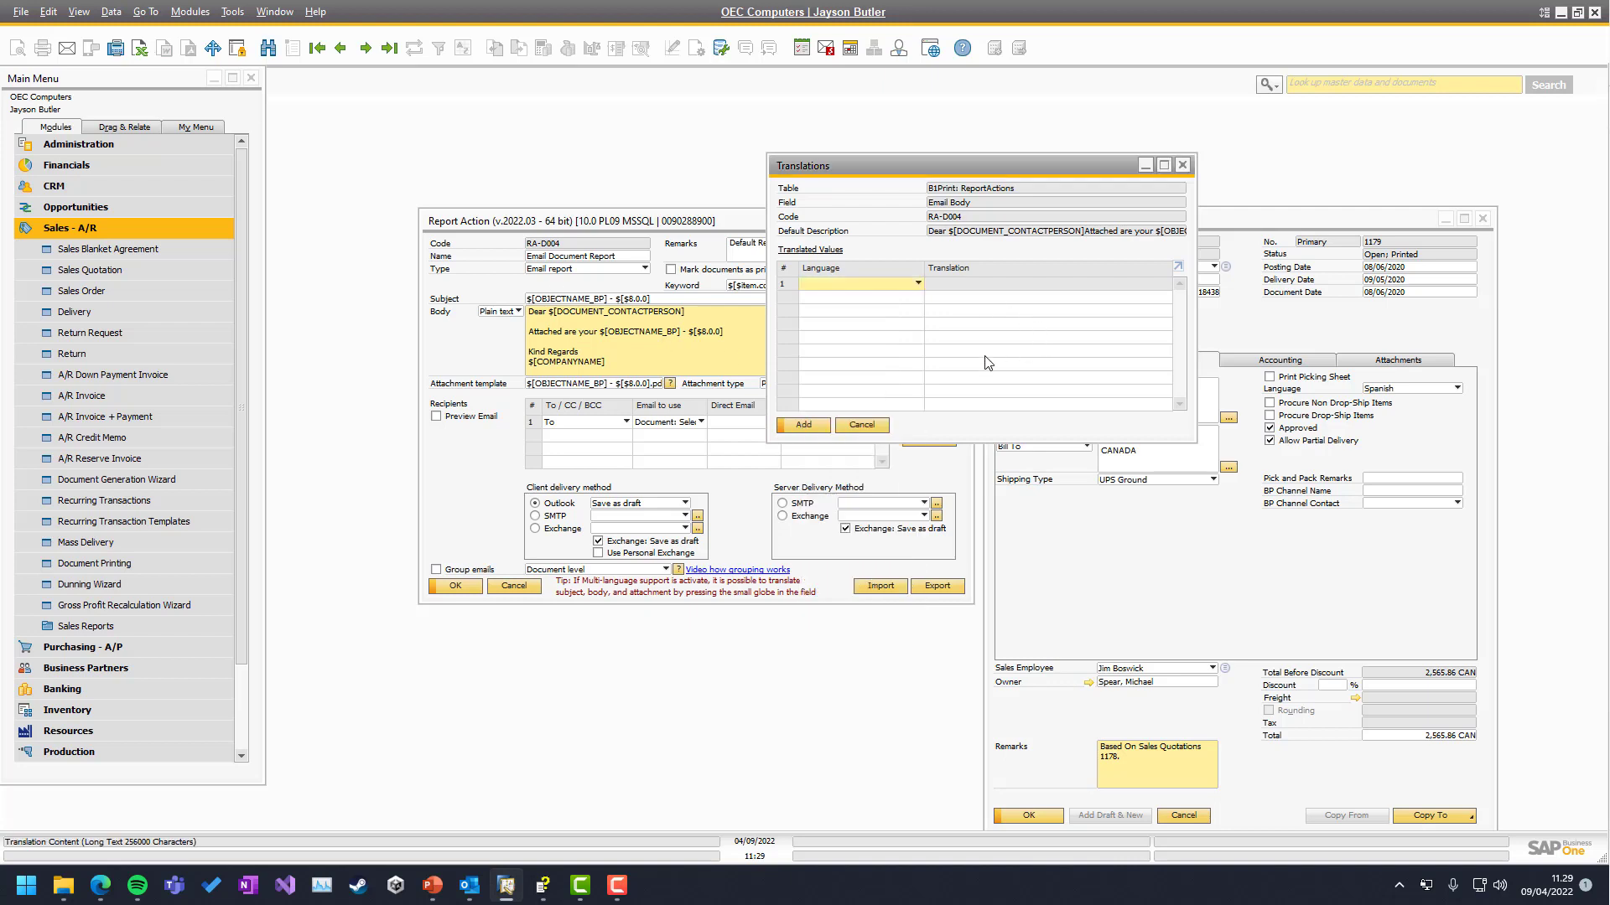
pyautogui.click(842, 427)
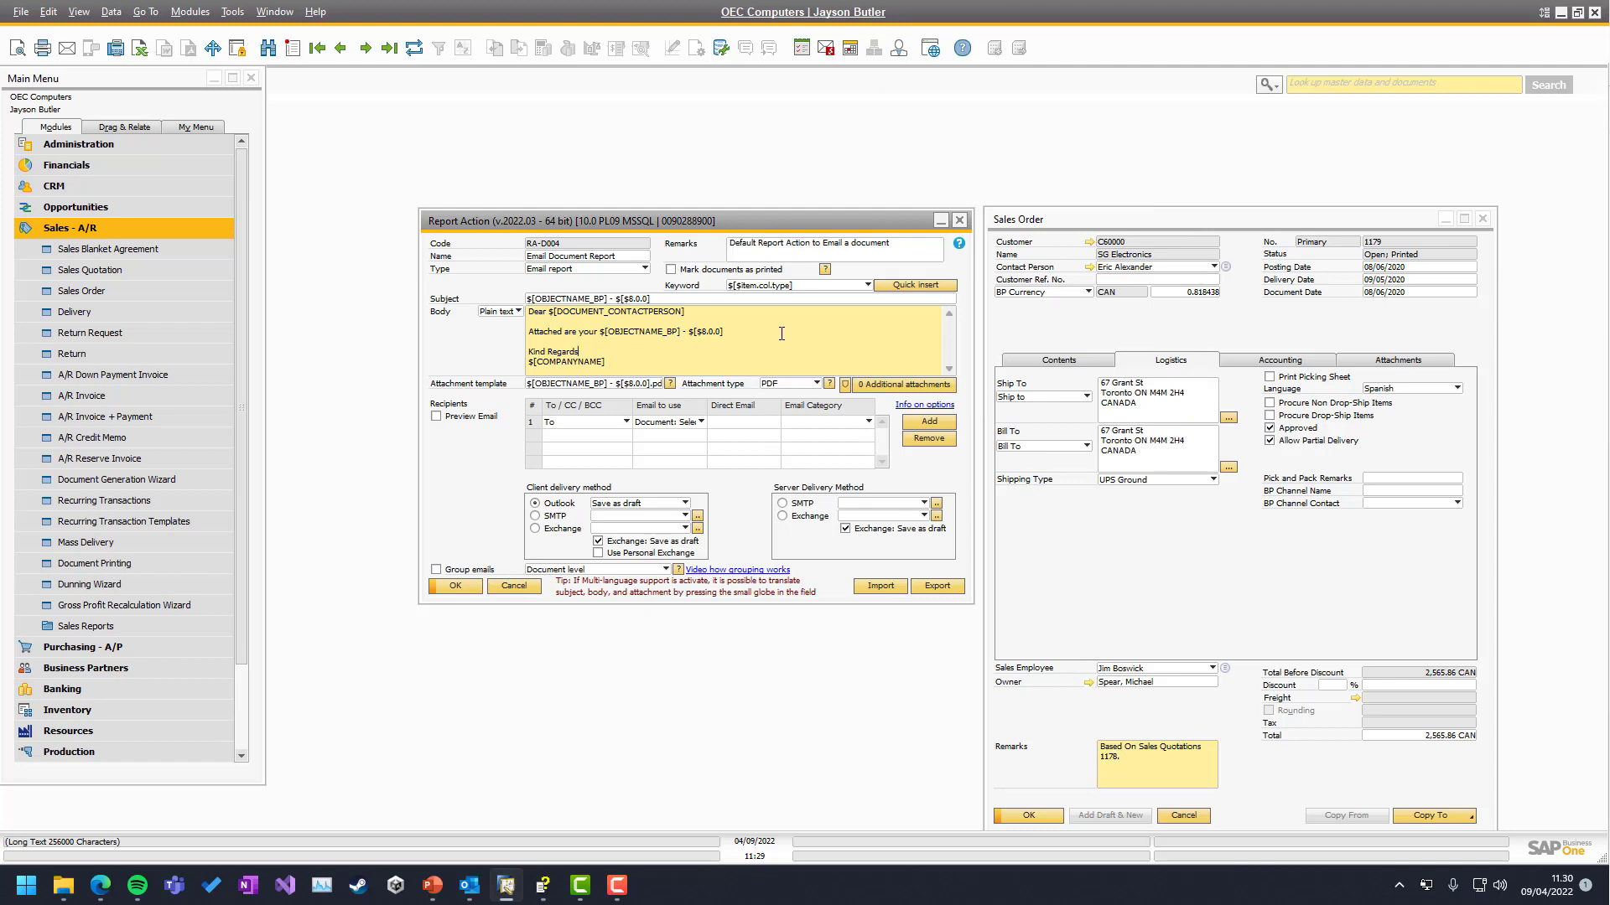
# Set sales order 1179's language back to English and update the order
pyautogui.click(1417, 388)
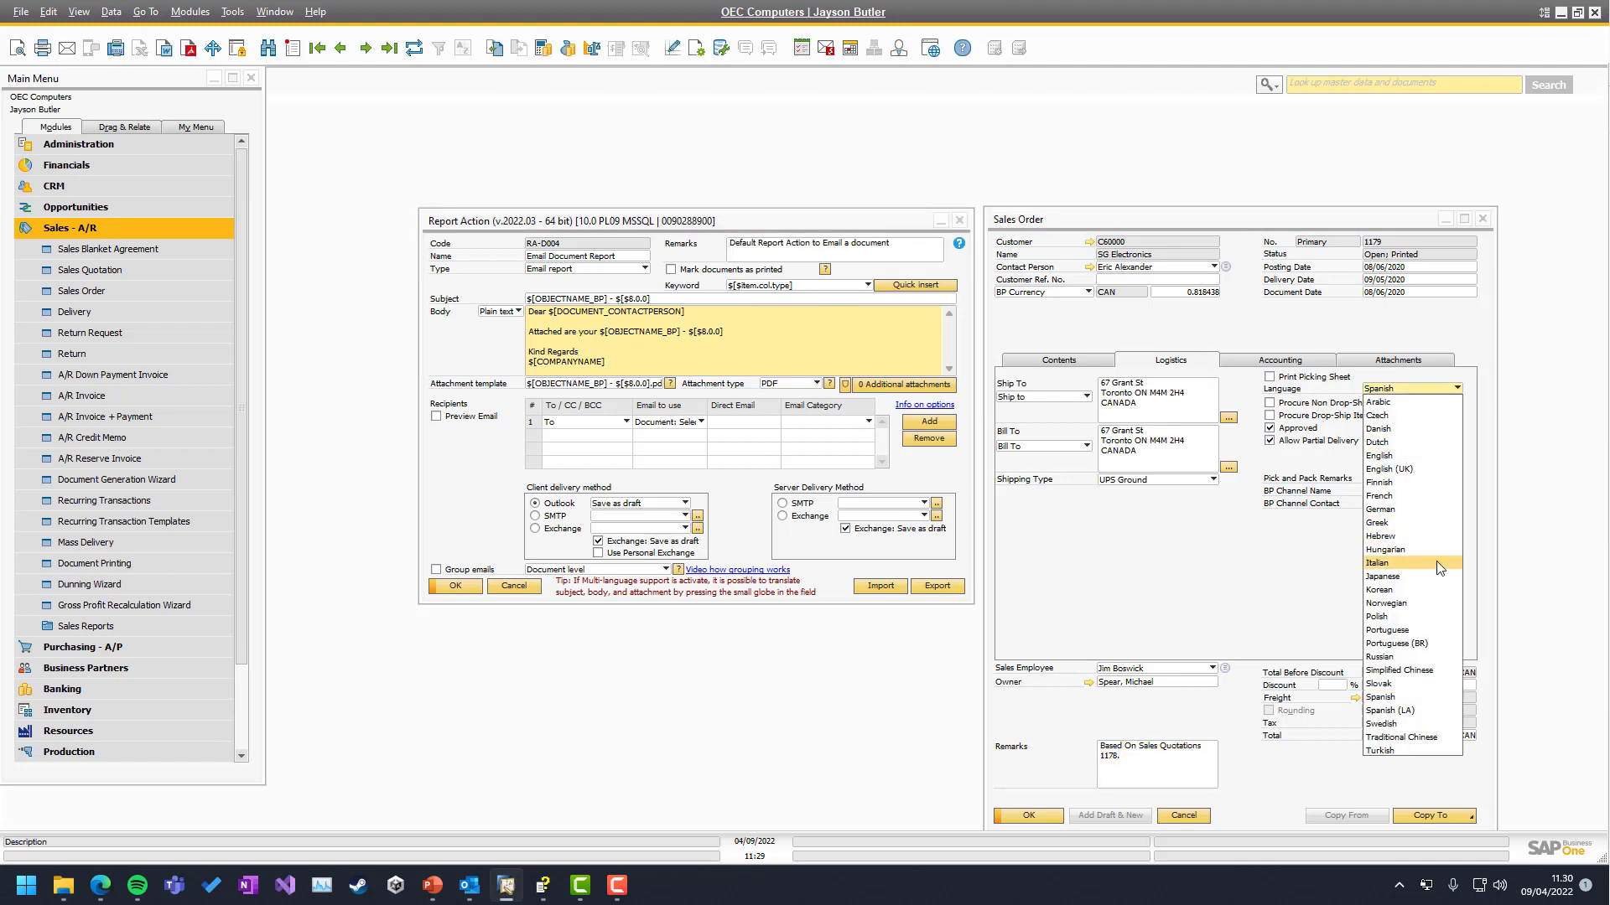
pyautogui.click(1393, 456)
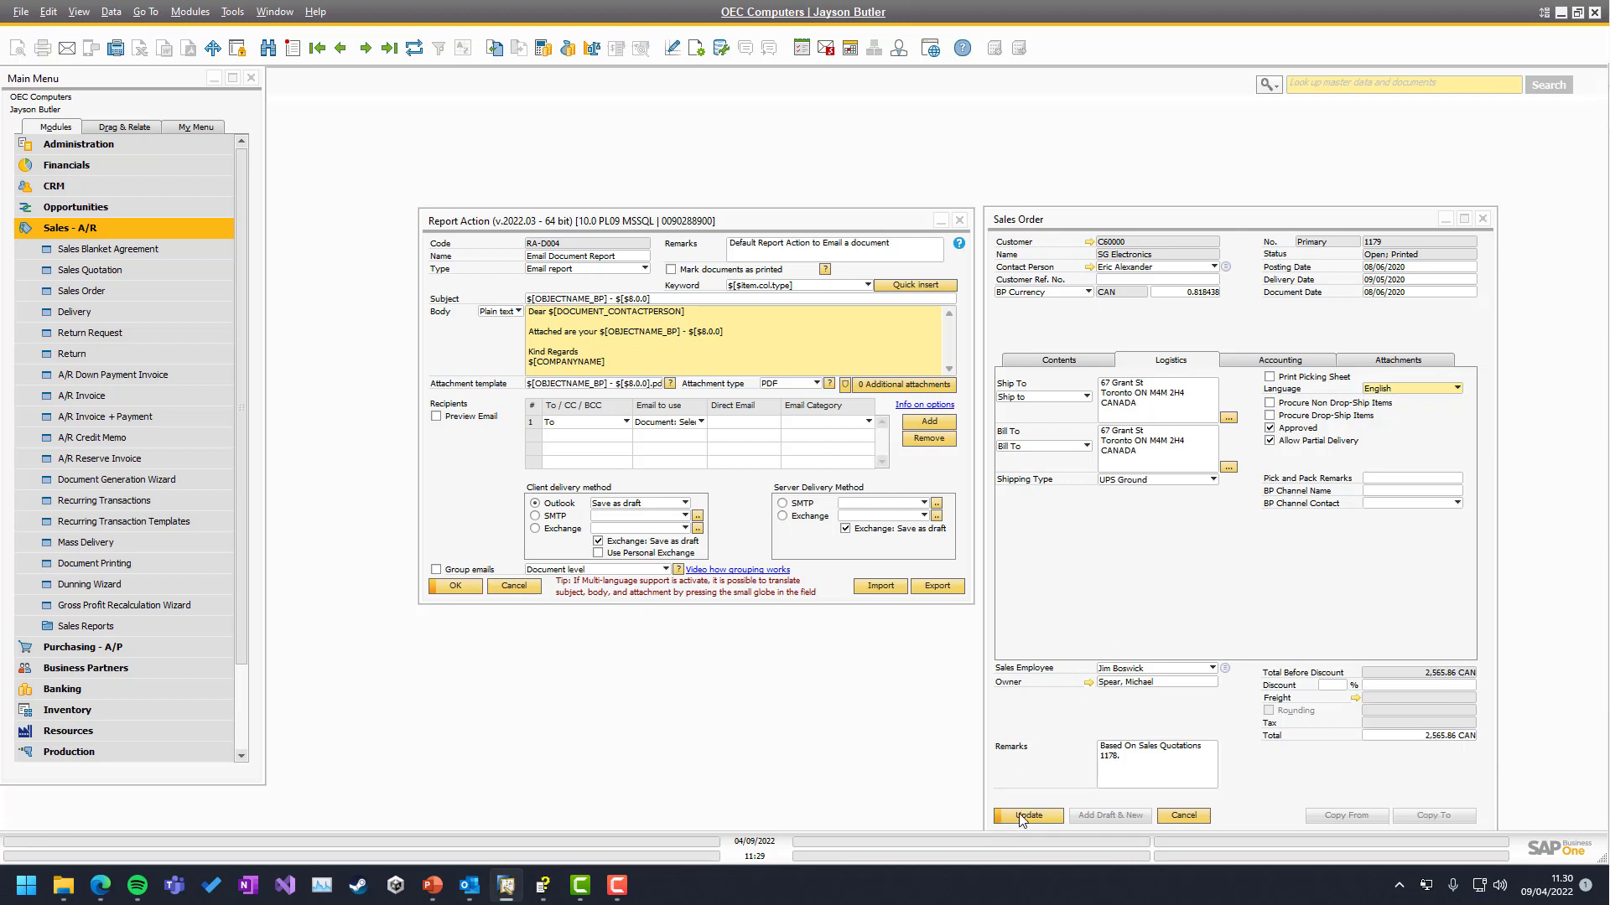
pyautogui.click(1025, 816)
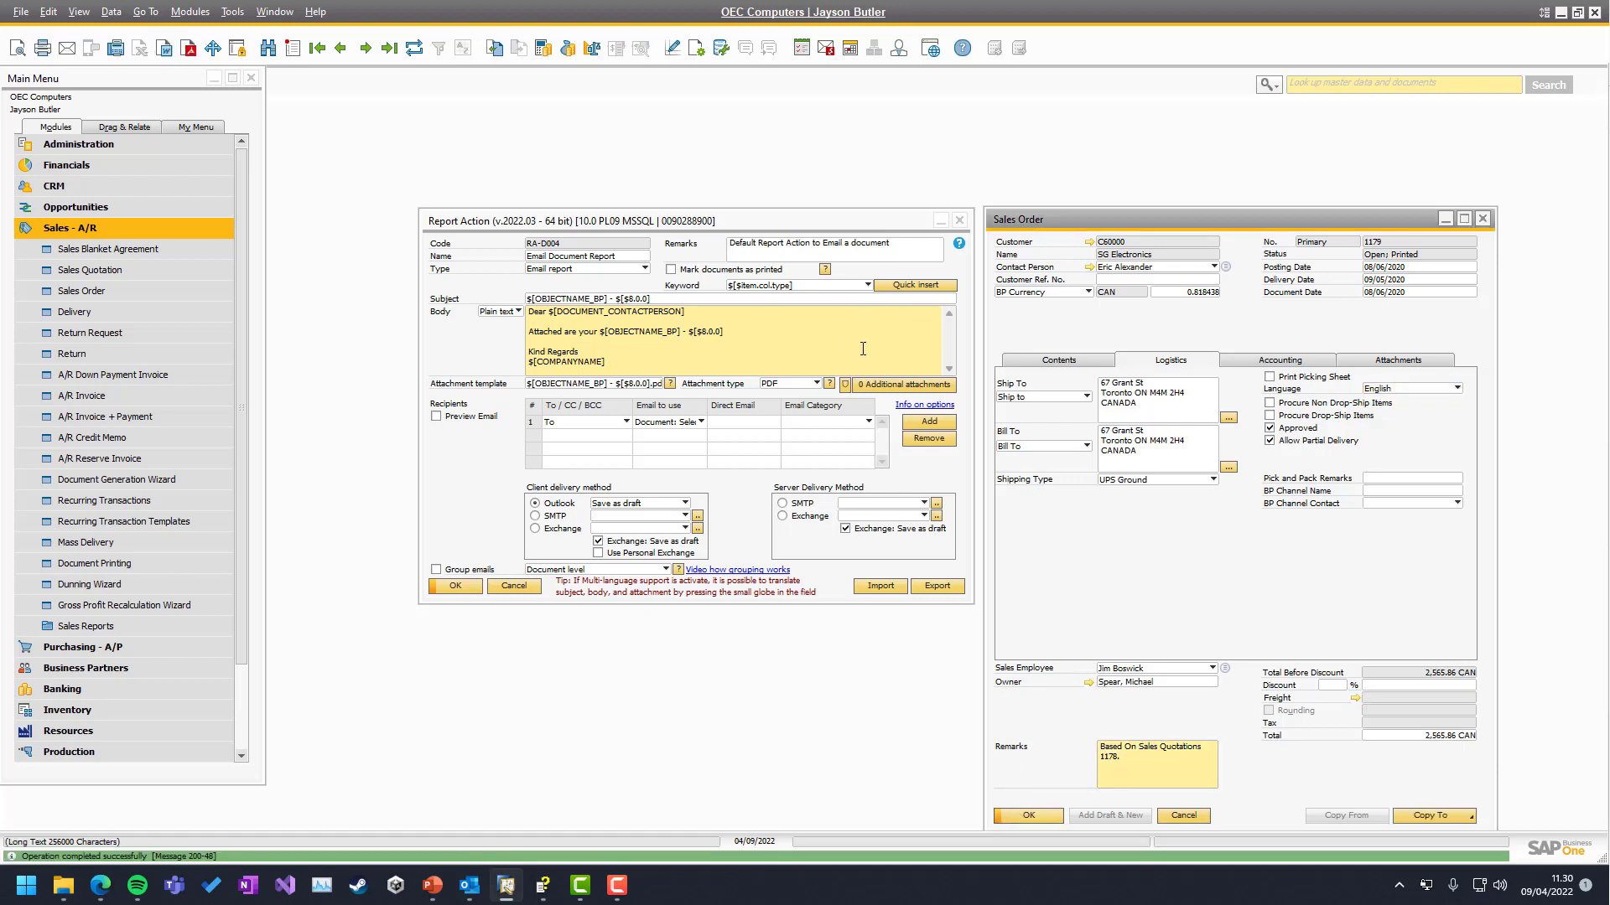
# Select the attachment file name template, then bring the Outlook drafts window into view
pyautogui.click(596, 351)
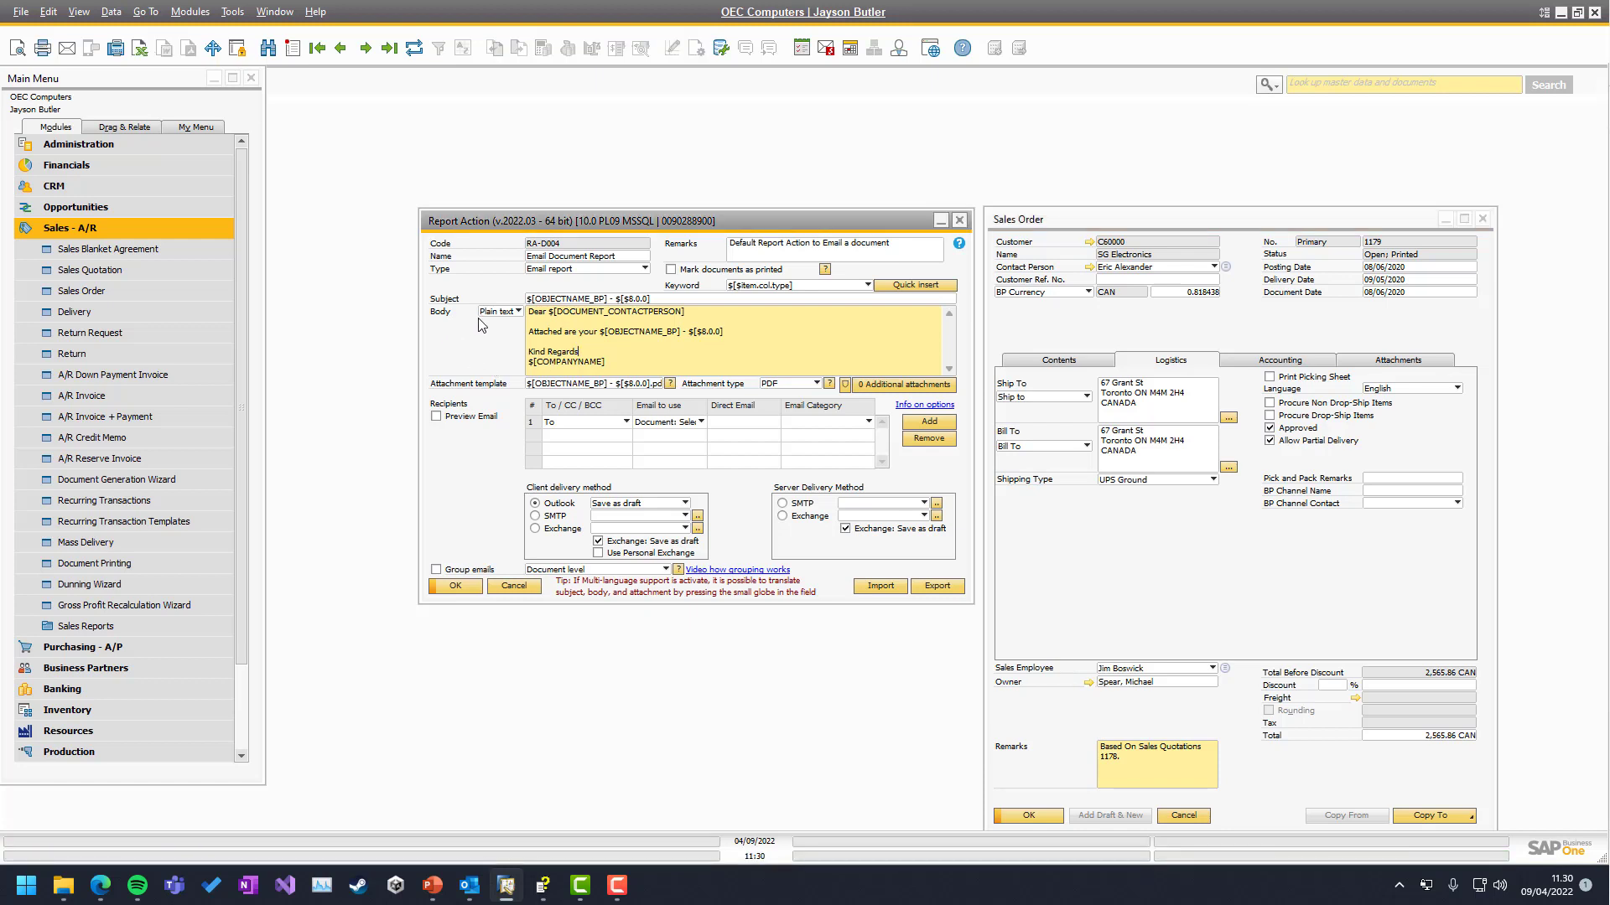
pyautogui.click(568, 387)
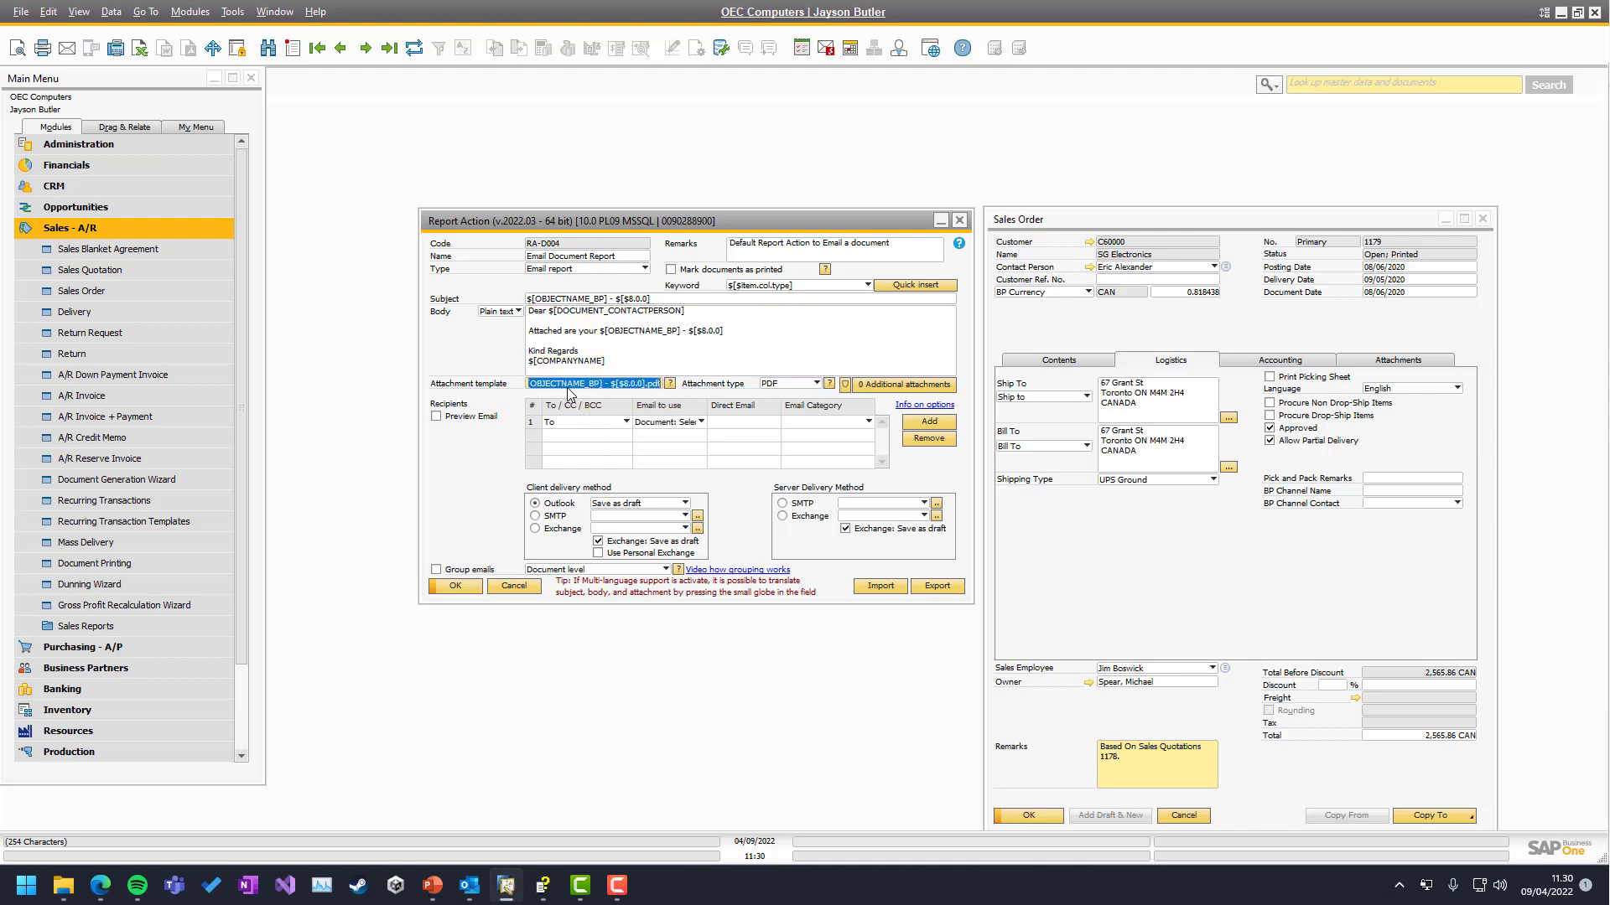
pyautogui.click(586, 388)
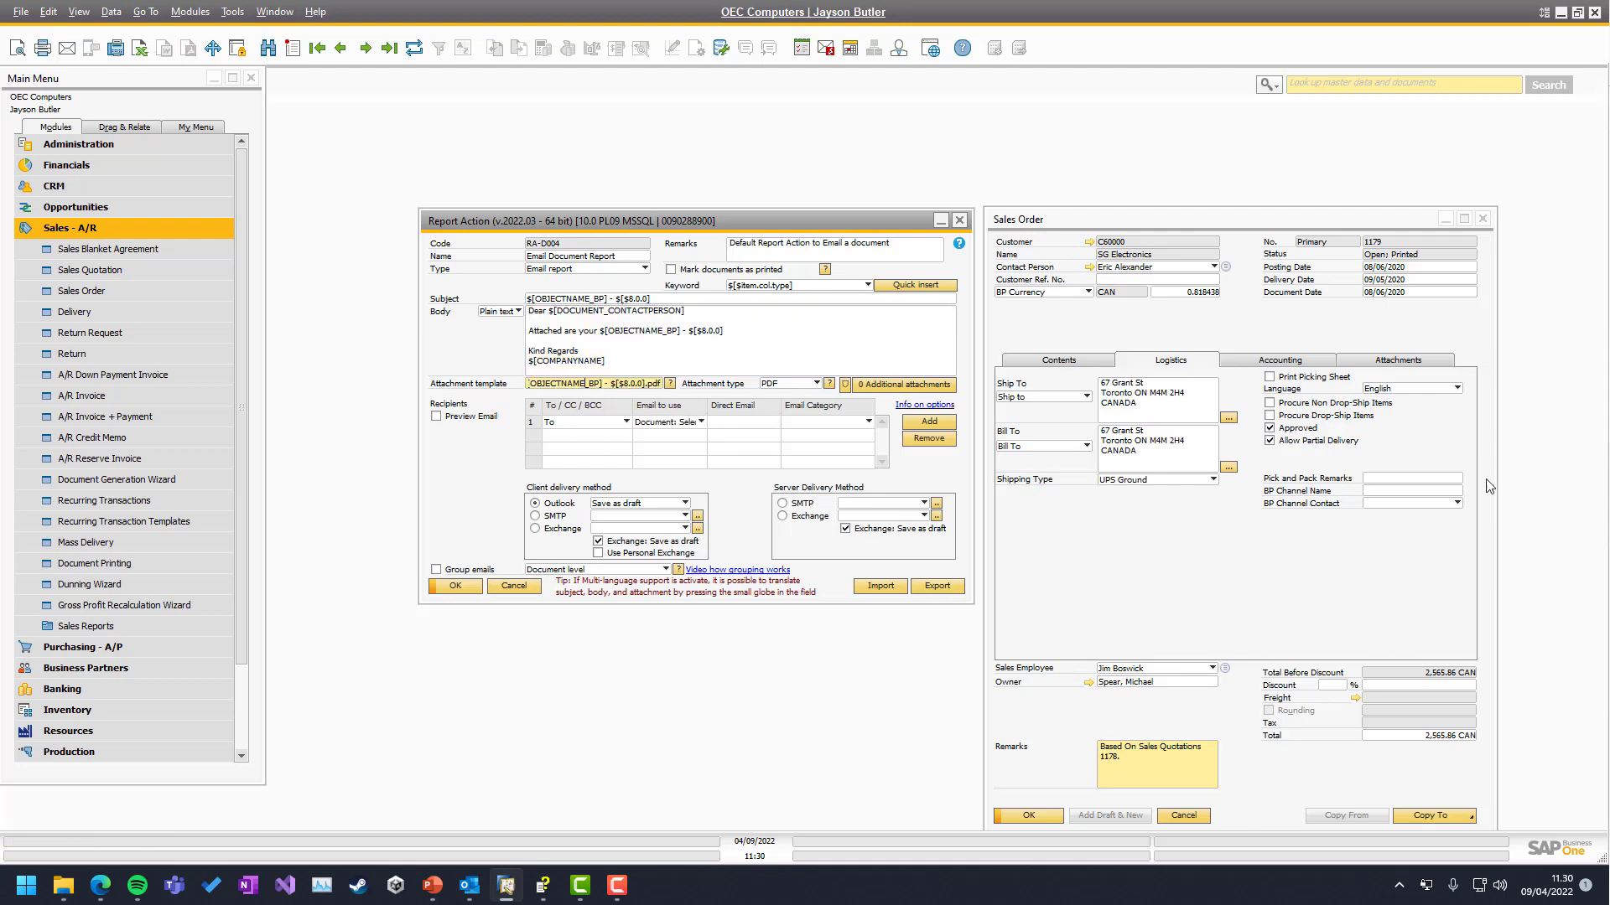
pyautogui.moveTo(1609, 338); pyautogui.dragTo(643, 300)
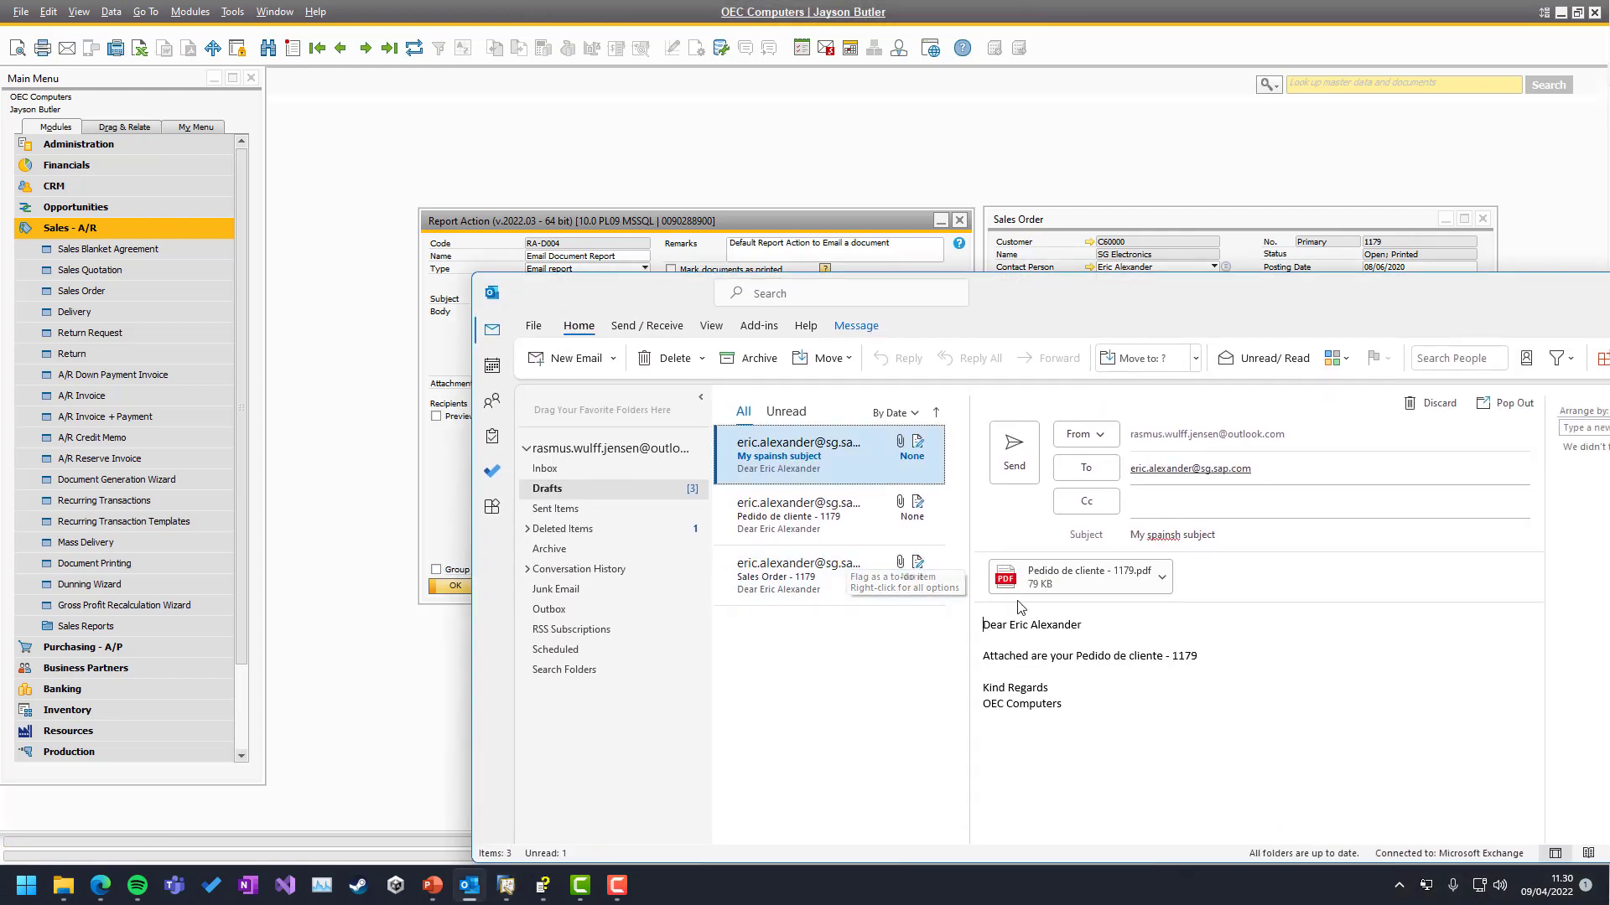
pyautogui.click(792, 525)
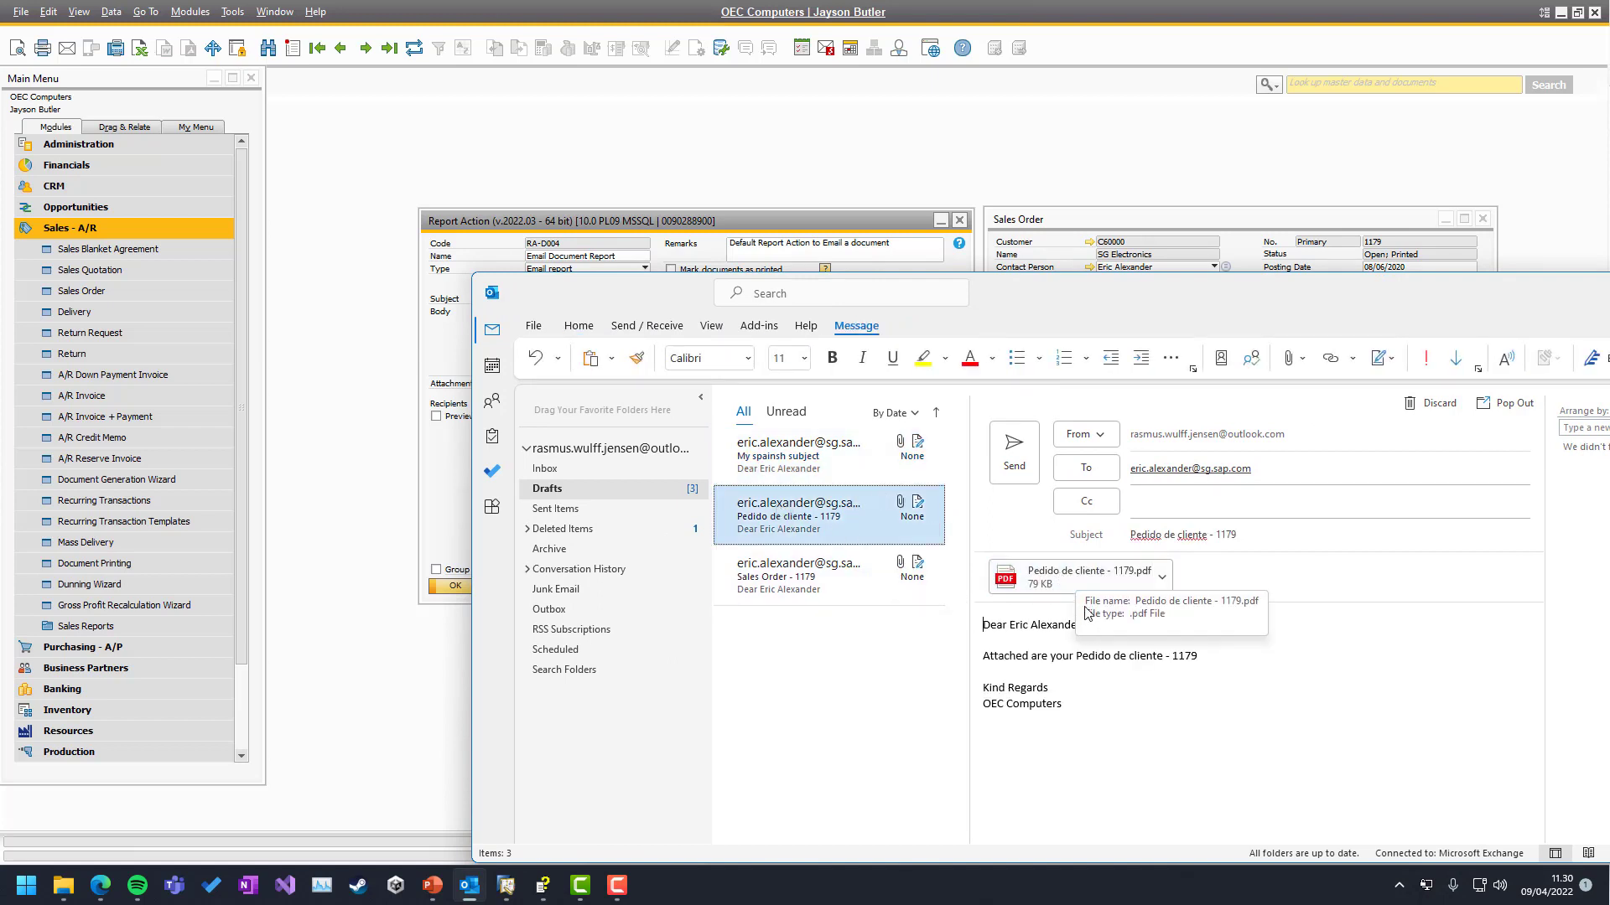
pyautogui.press('Down')
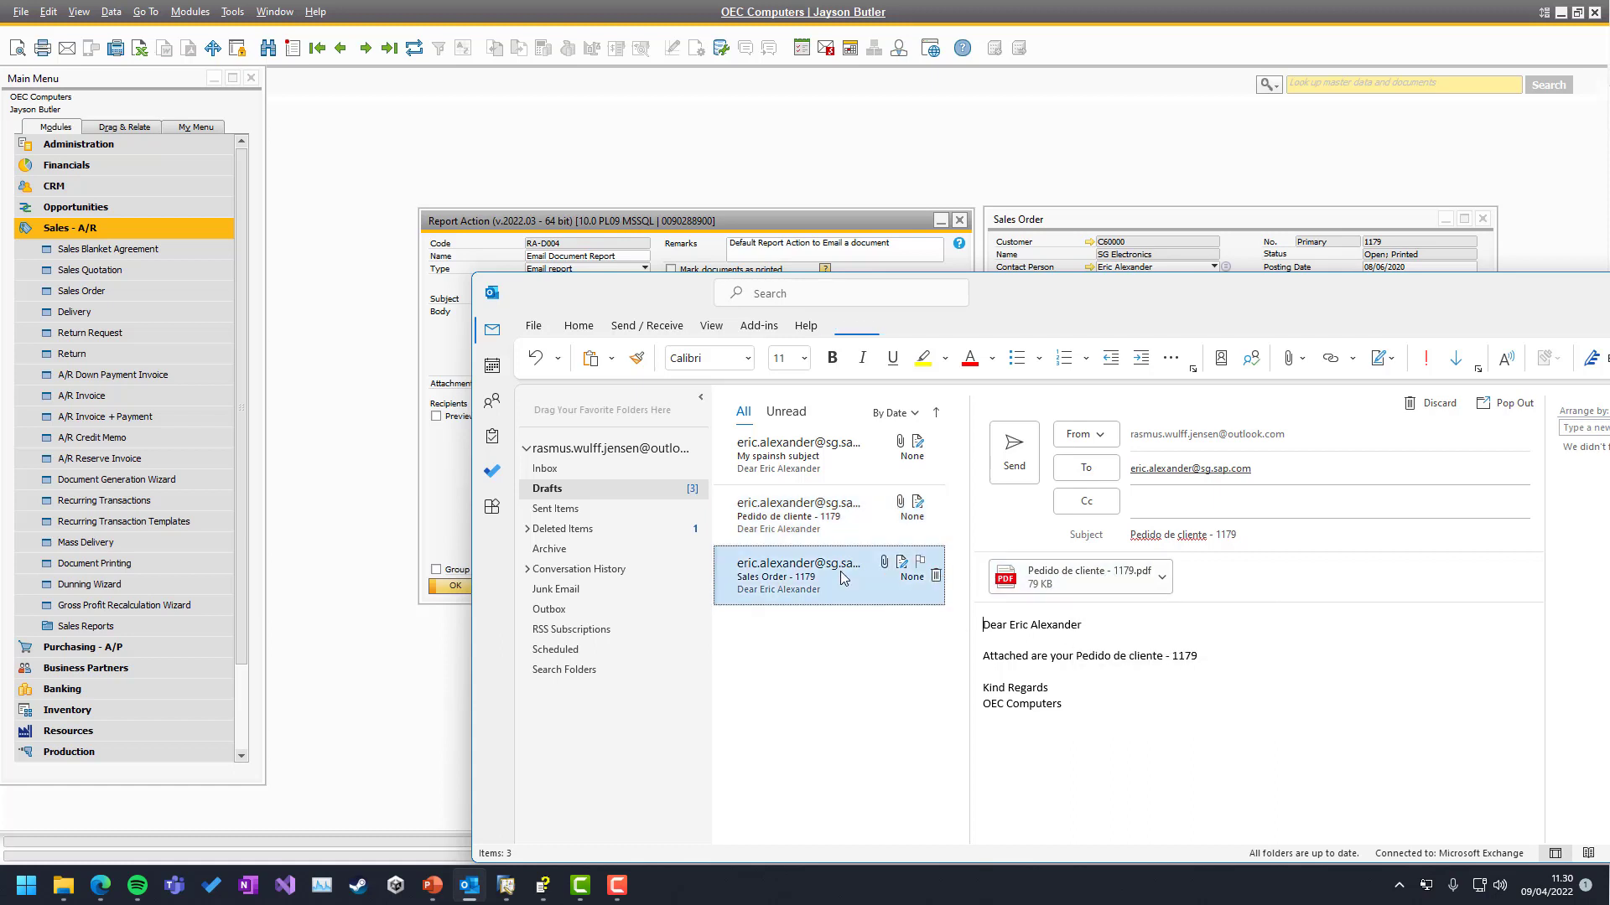
pyautogui.click(824, 505)
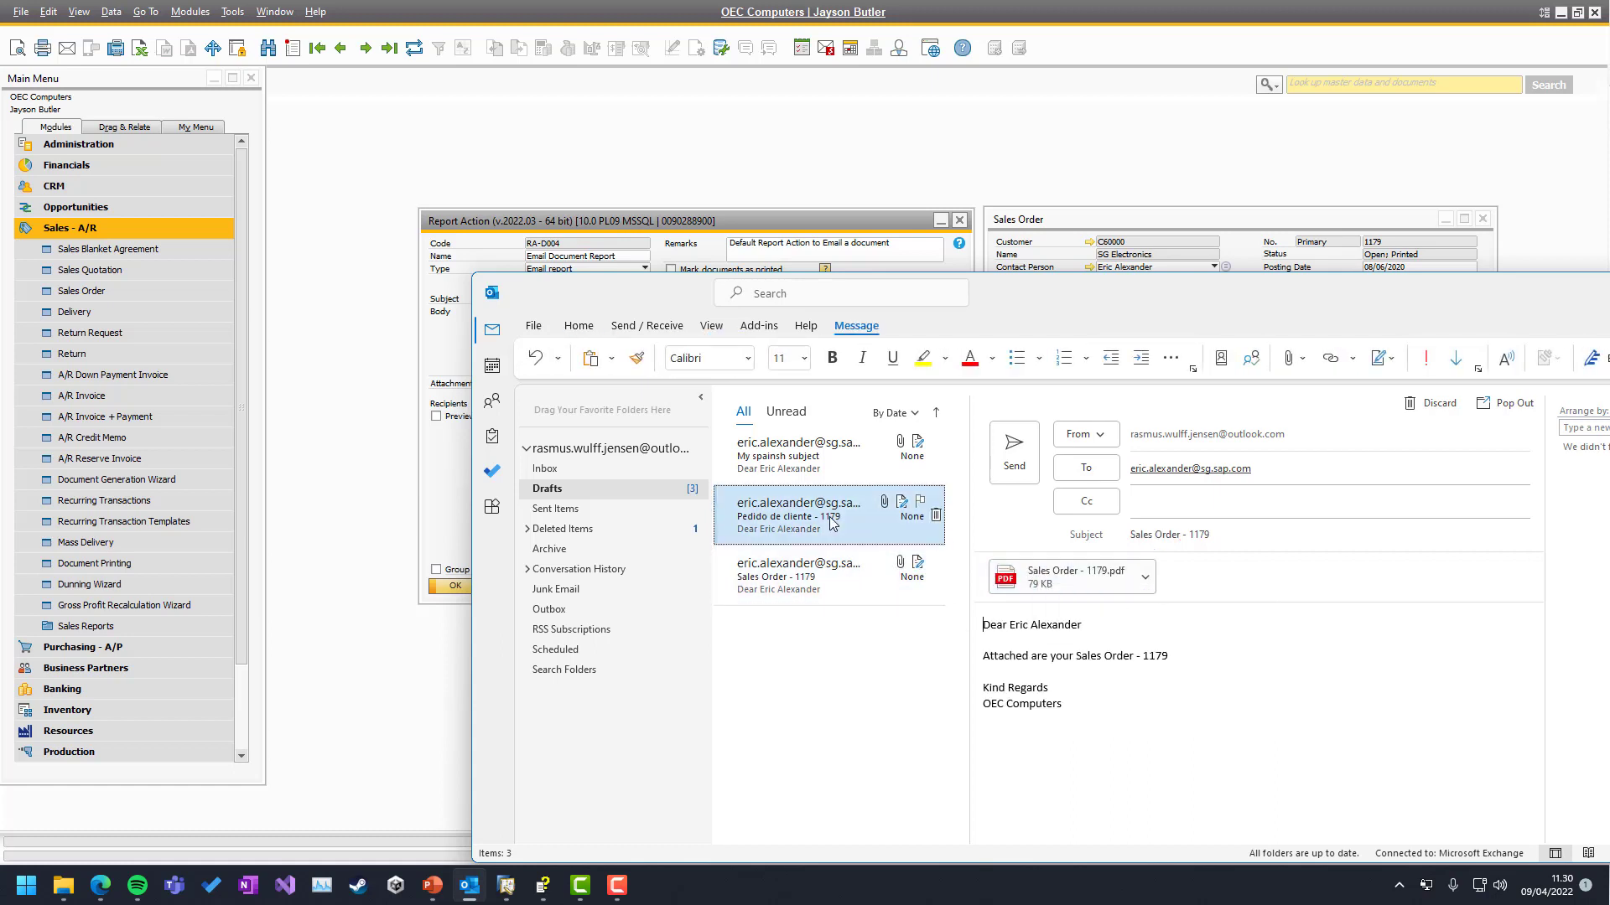
pyautogui.click(814, 476)
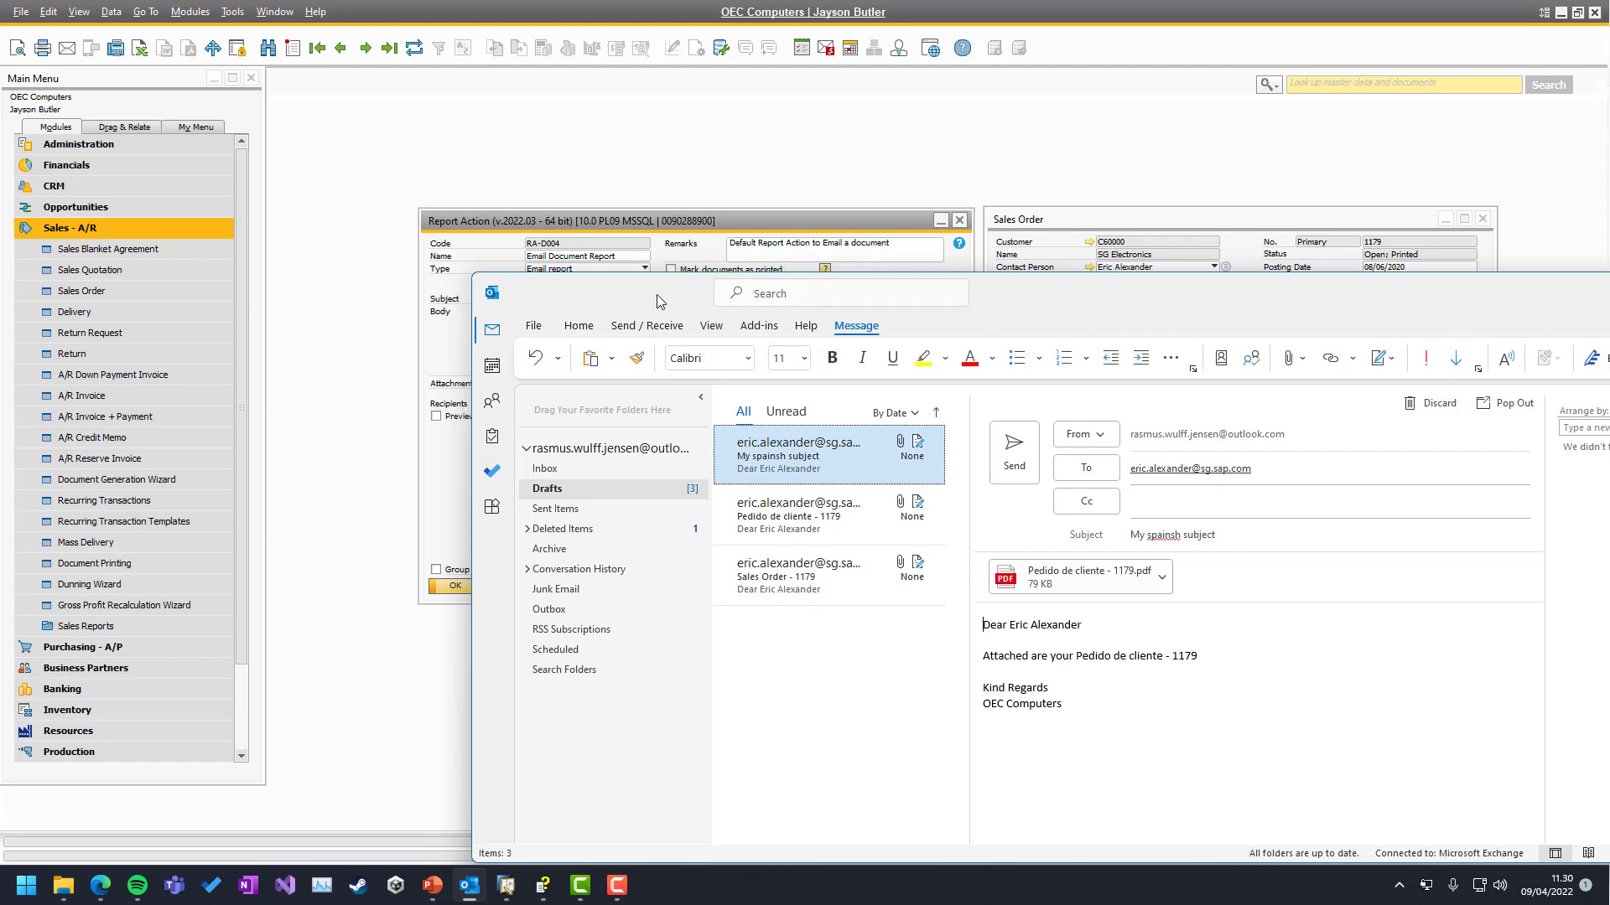
pyautogui.moveTo(643, 293); pyautogui.dragTo(1609, 320)
# Move Outlook away and enable View > System Information to show field identifiers
pyautogui.moveTo(1494, 367); pyautogui.dragTo(1609, 336)
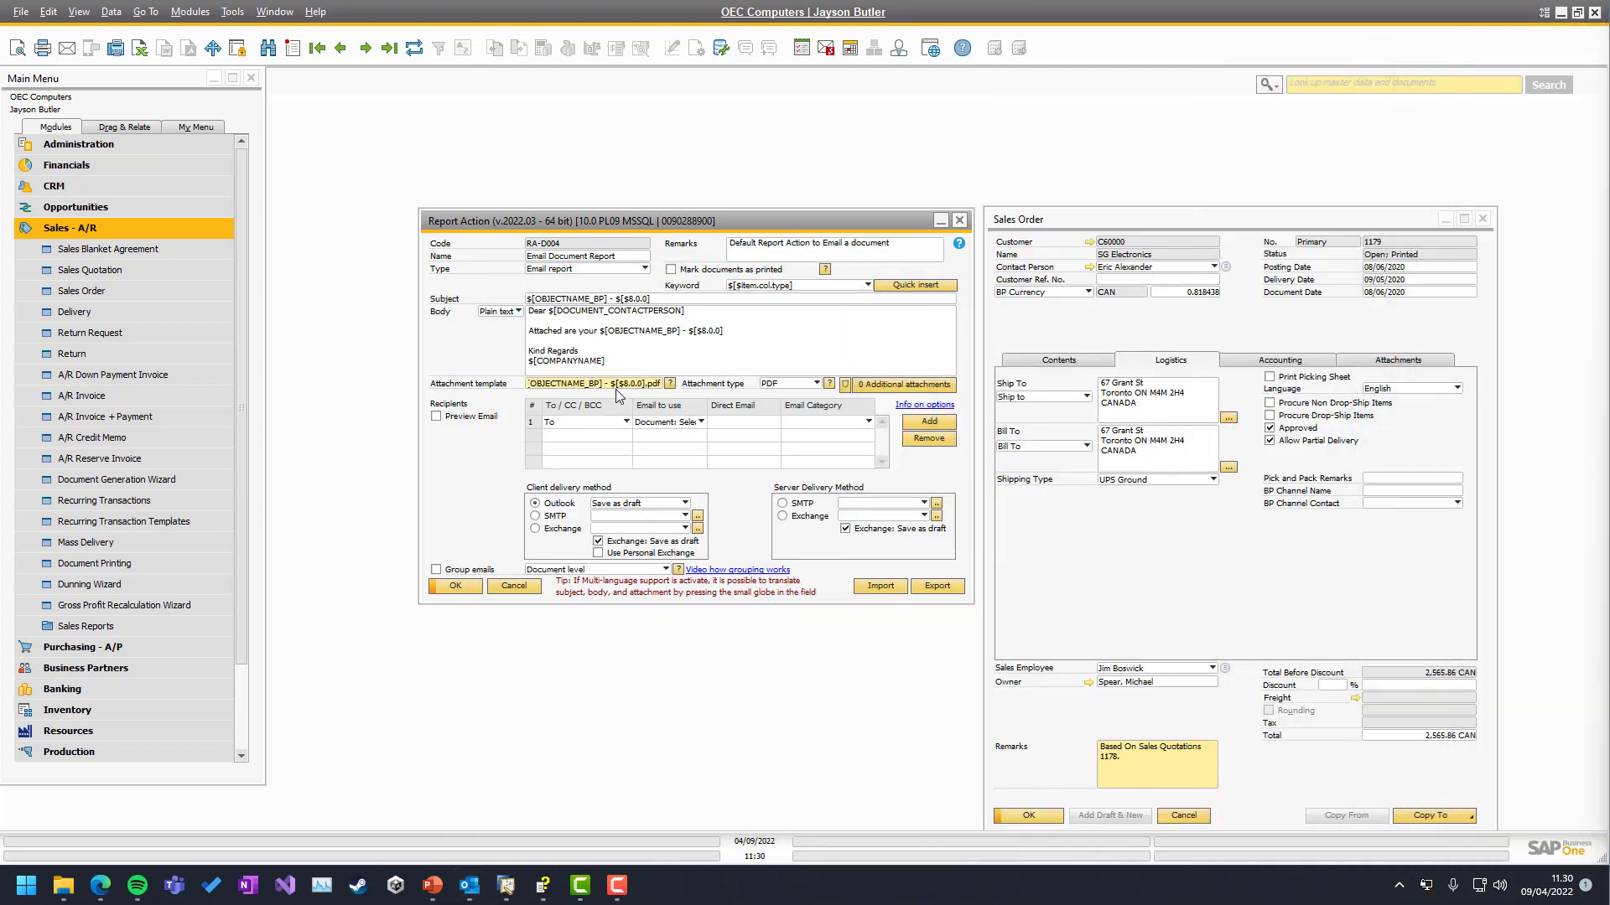
pyautogui.moveTo(611, 383); pyautogui.dragTo(645, 383)
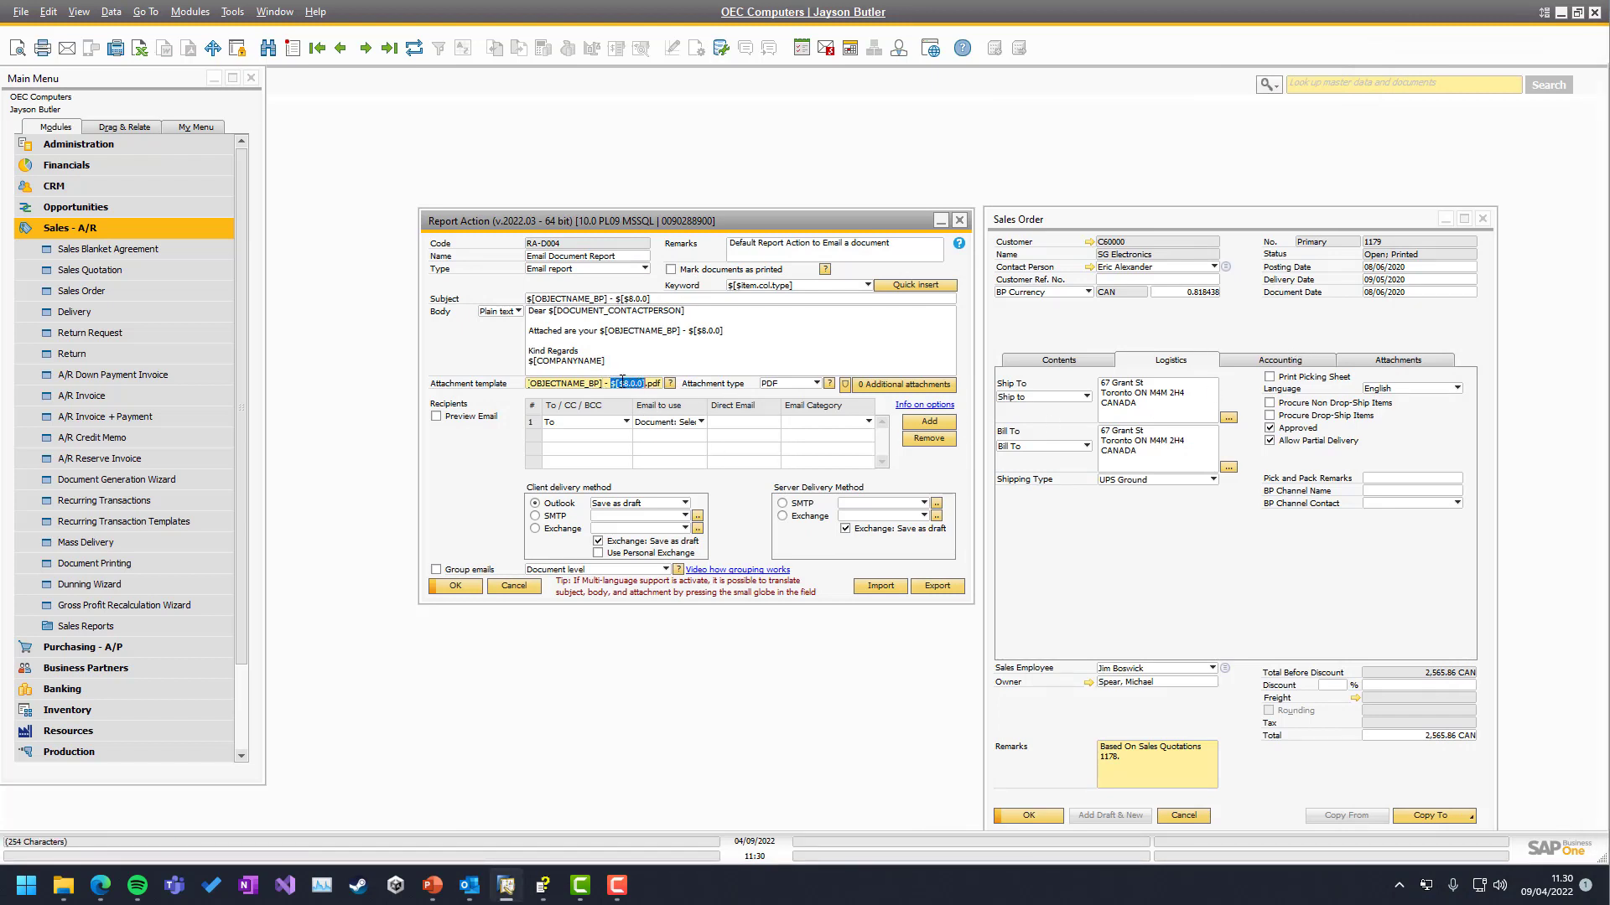
pyautogui.click(1199, 340)
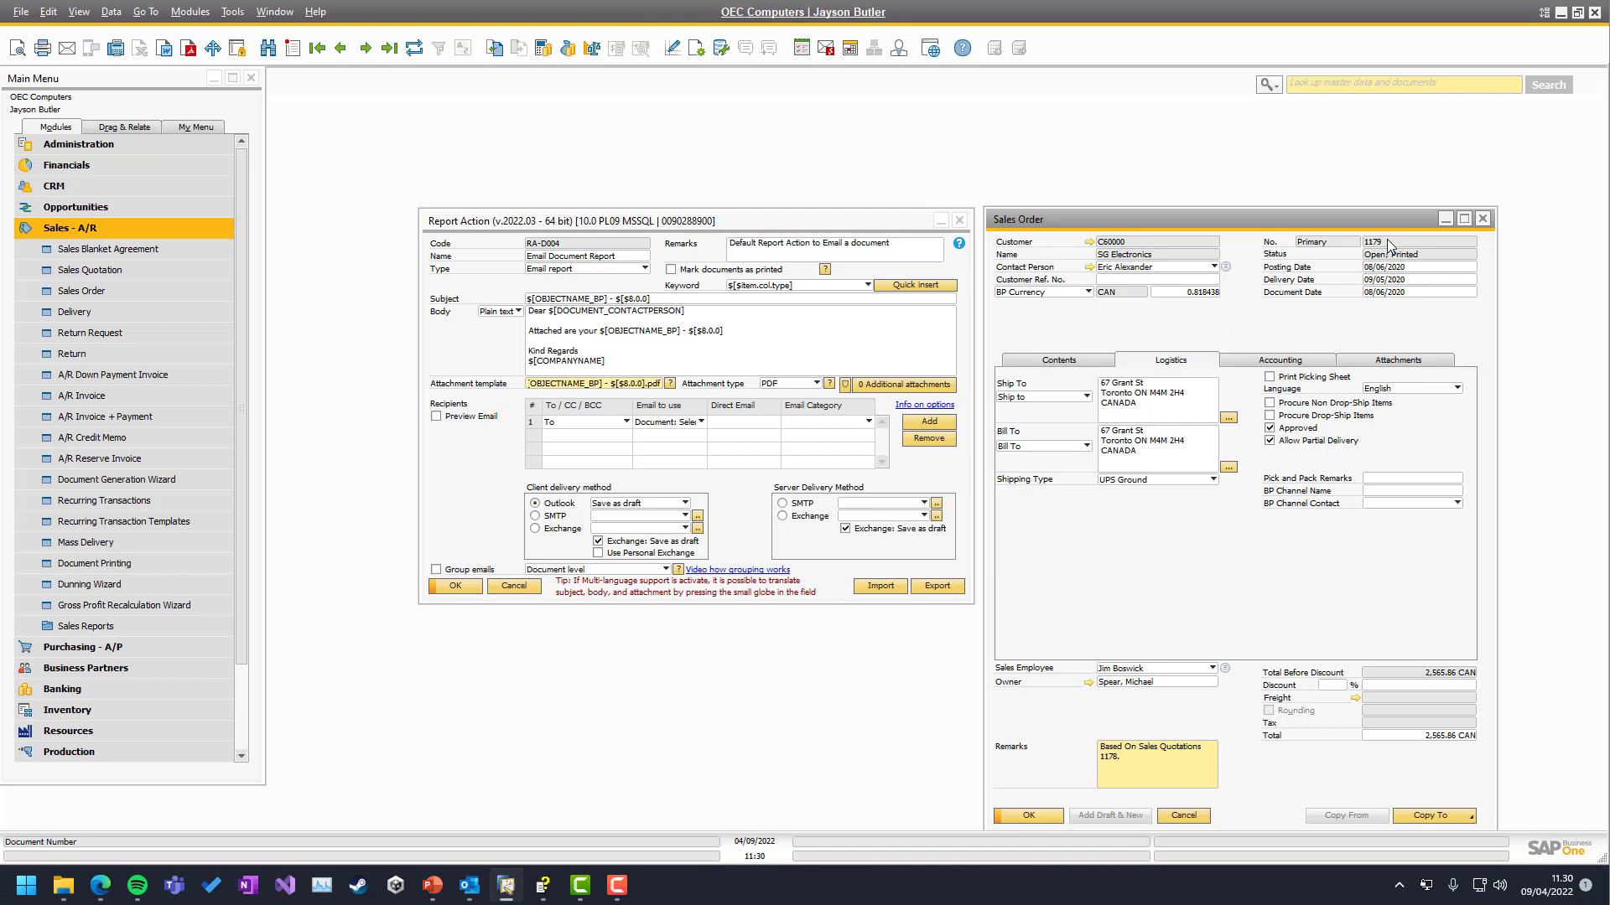
pyautogui.click(91, 14)
pyautogui.click(143, 55)
pyautogui.click(631, 352)
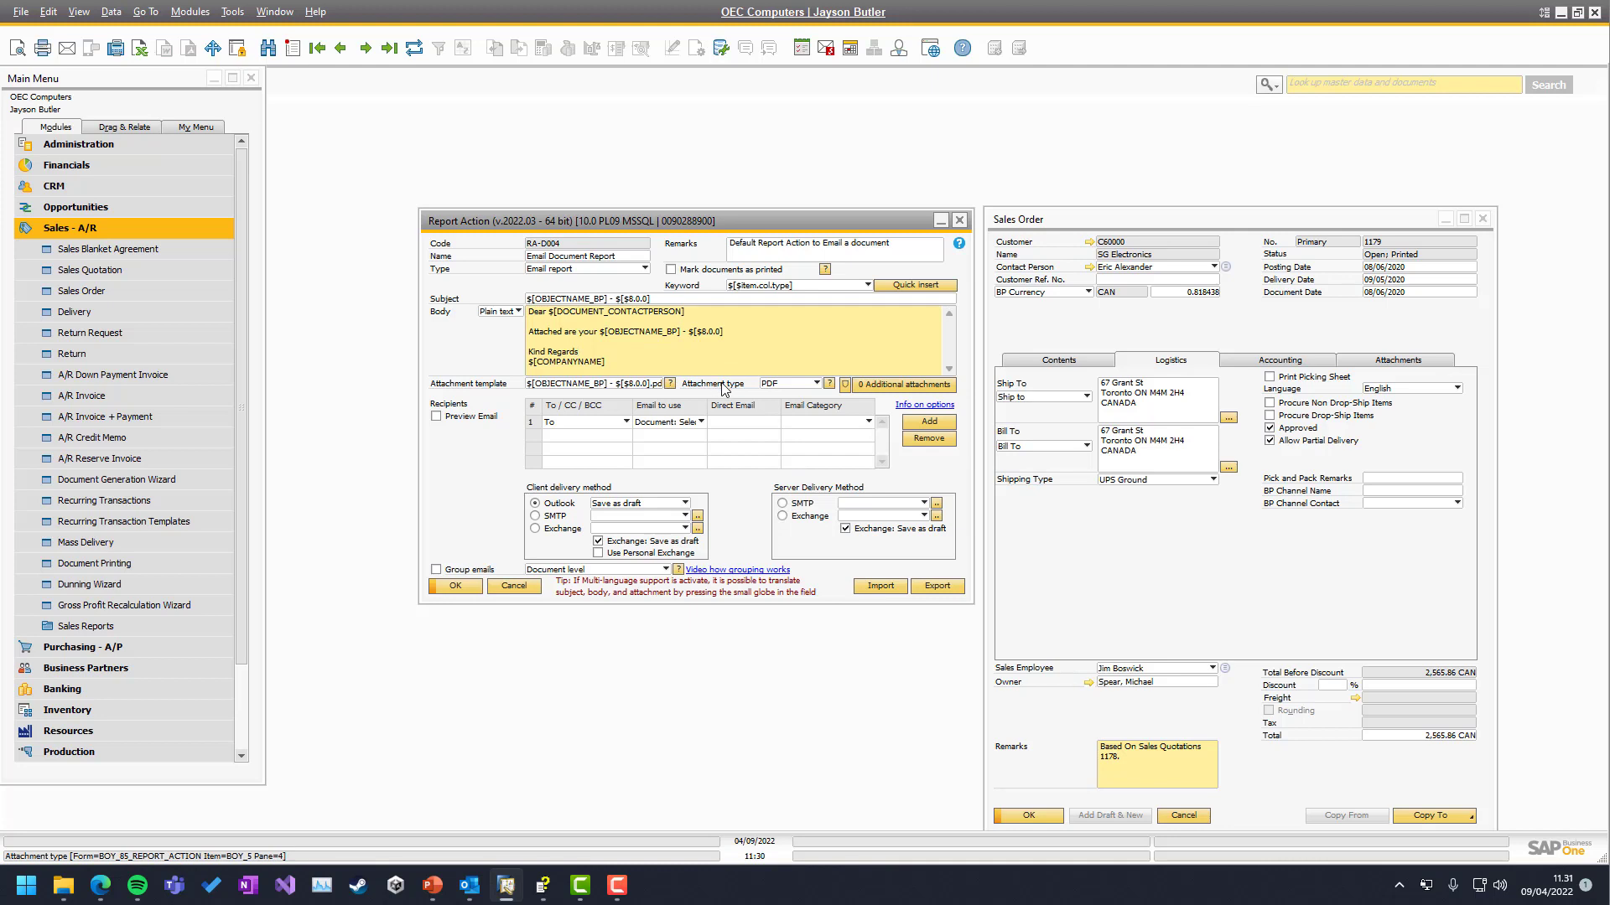
# Switch the attachment type to Excel (97-2003) with a .xls extension, then email sales order 1179 again
pyautogui.click(779, 390)
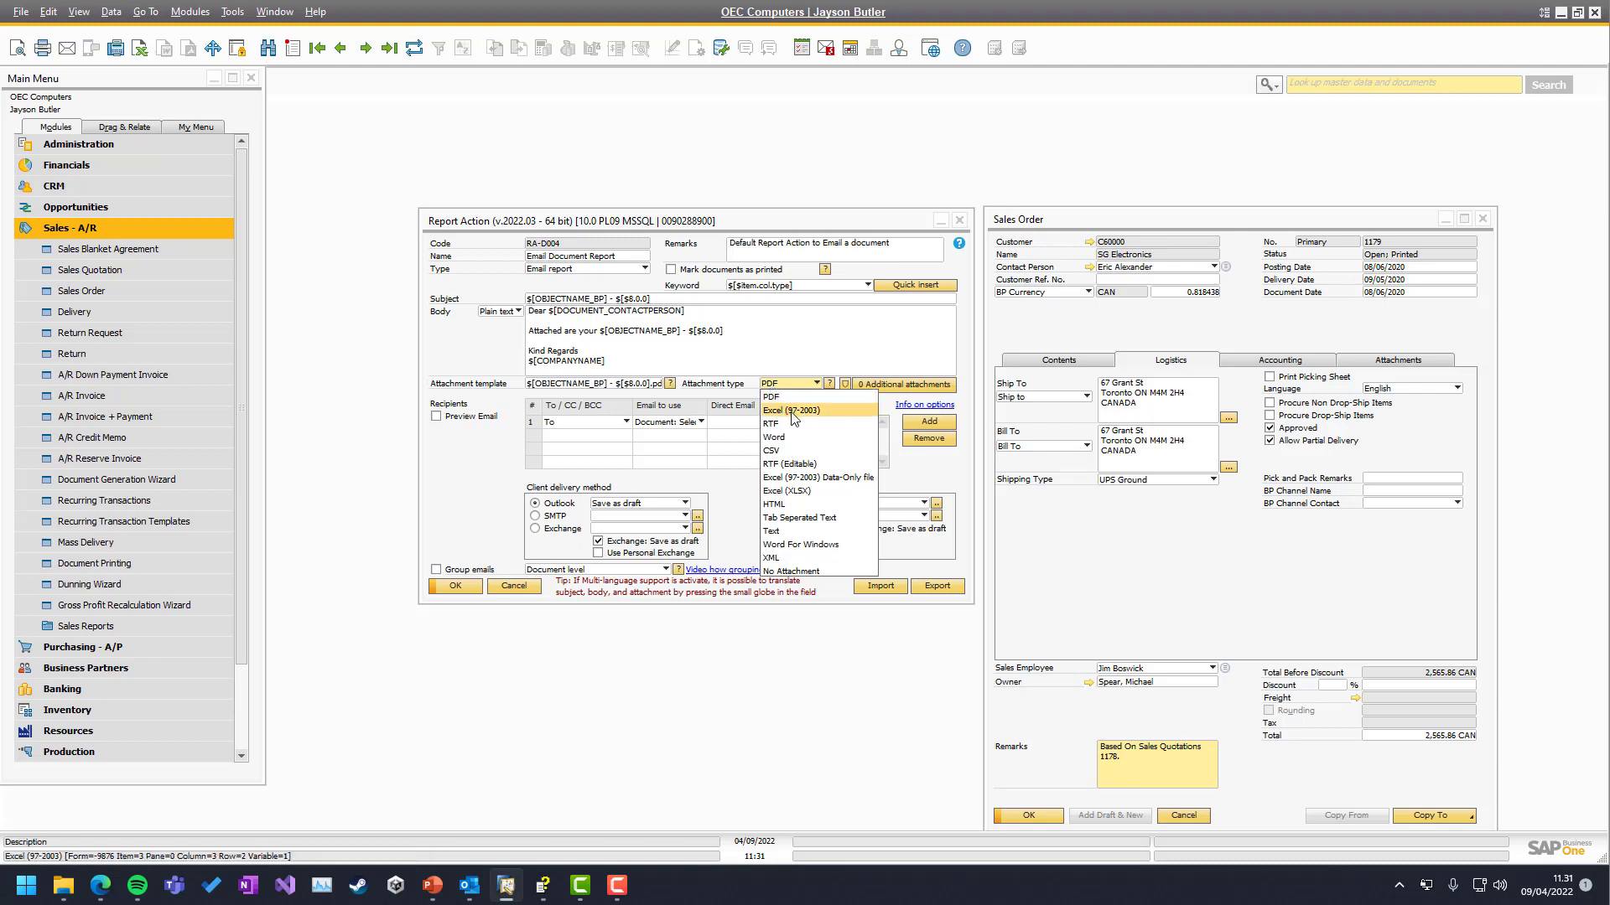
pyautogui.click(792, 411)
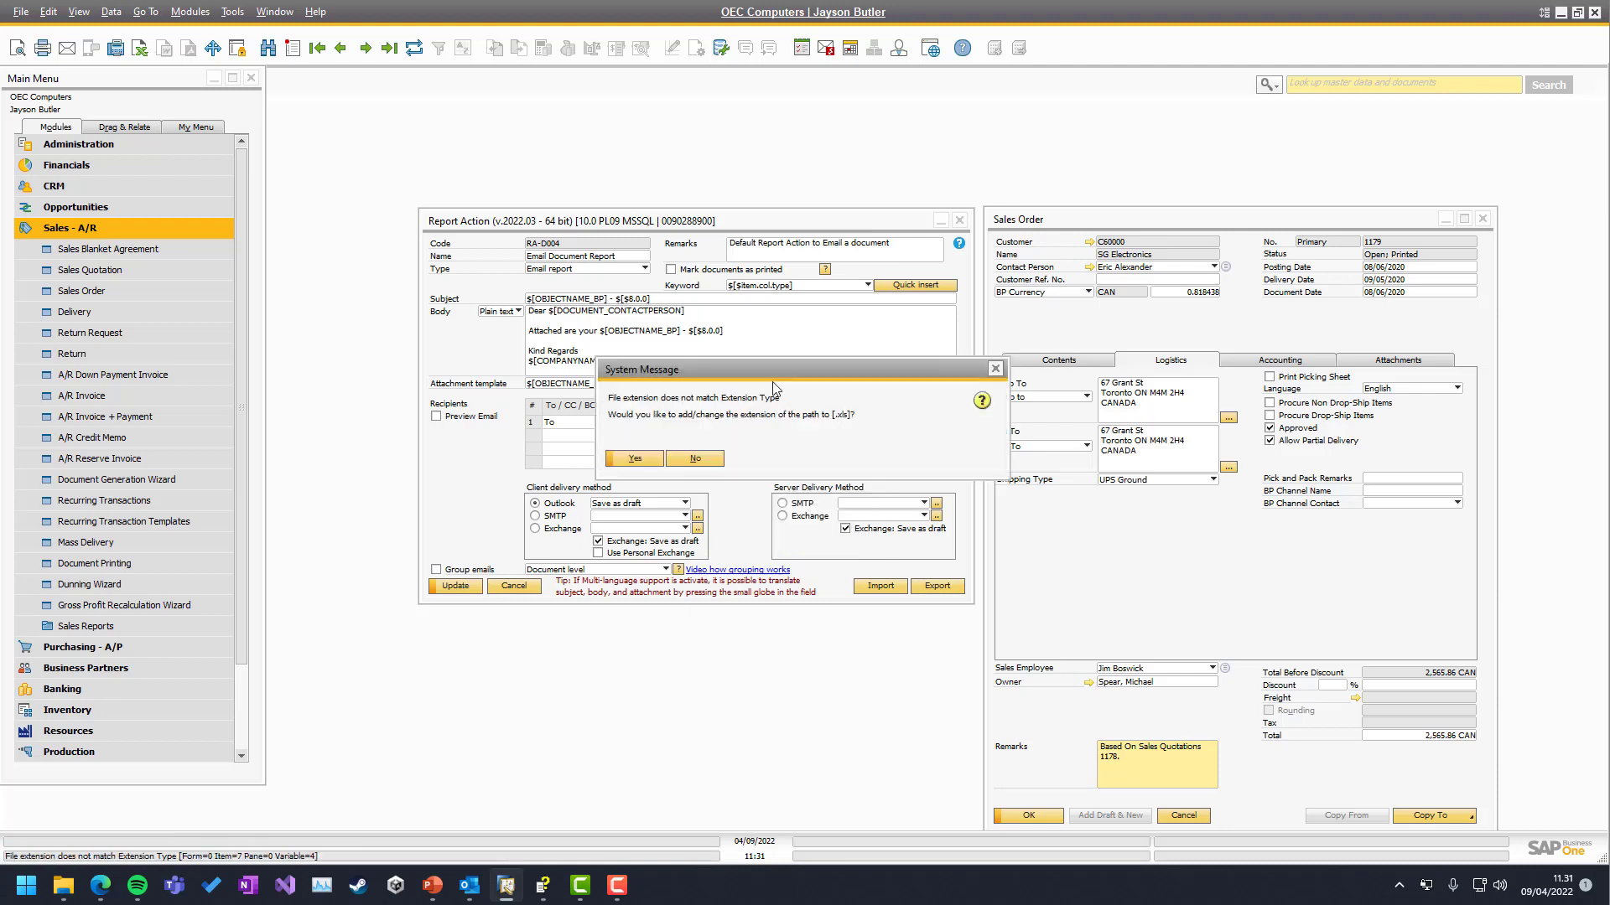
pyautogui.click(641, 468)
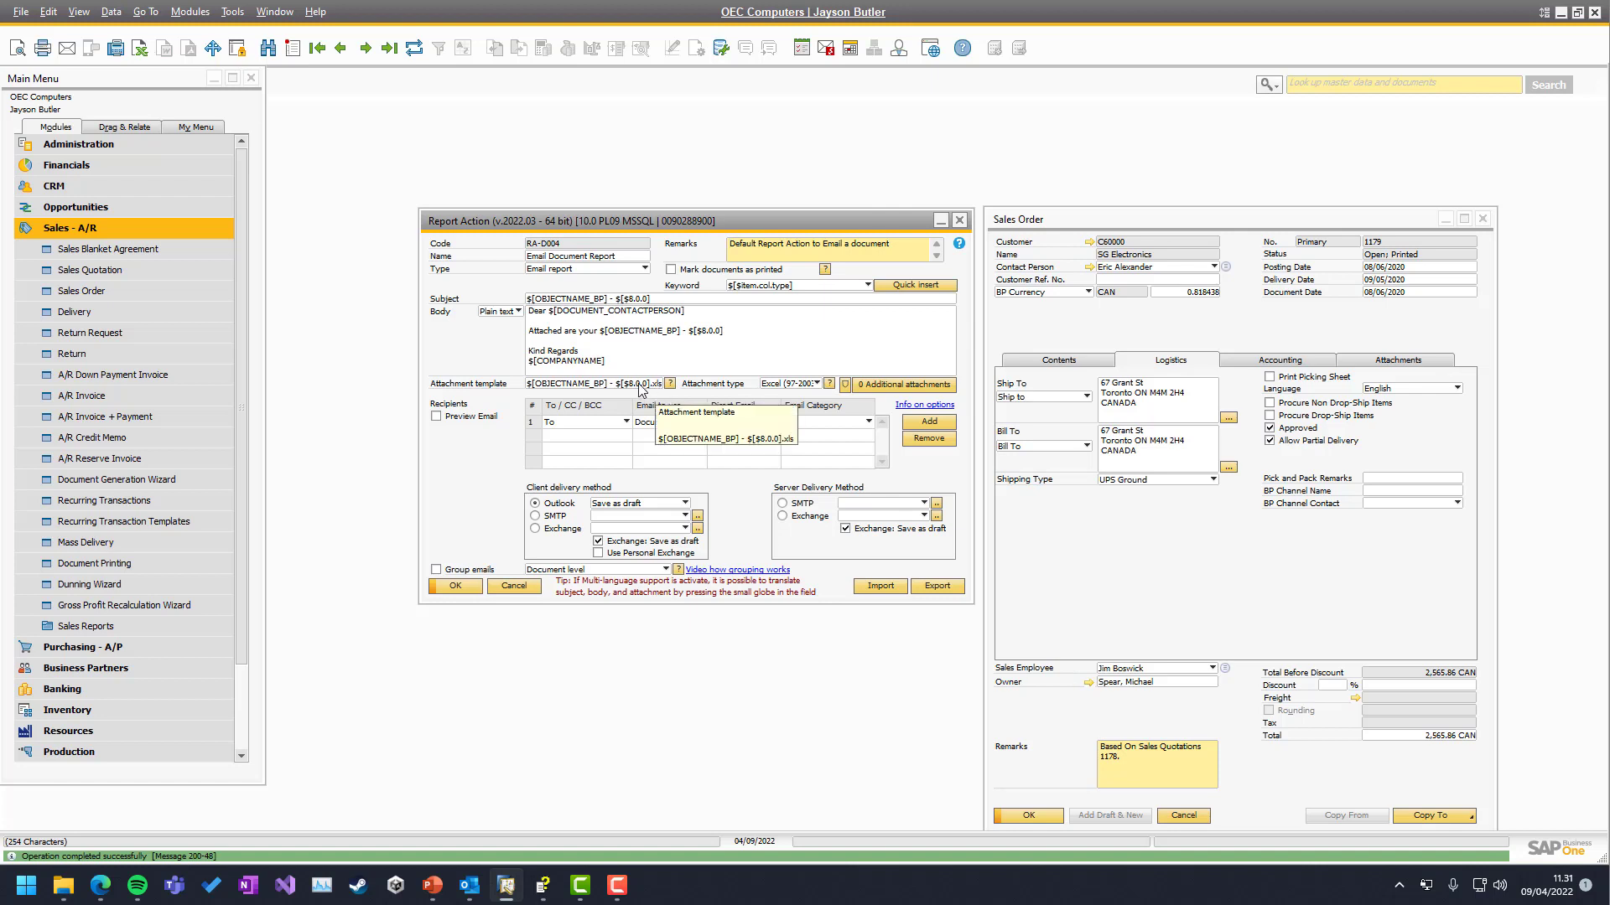
pyautogui.click(1052, 393)
pyautogui.click(69, 49)
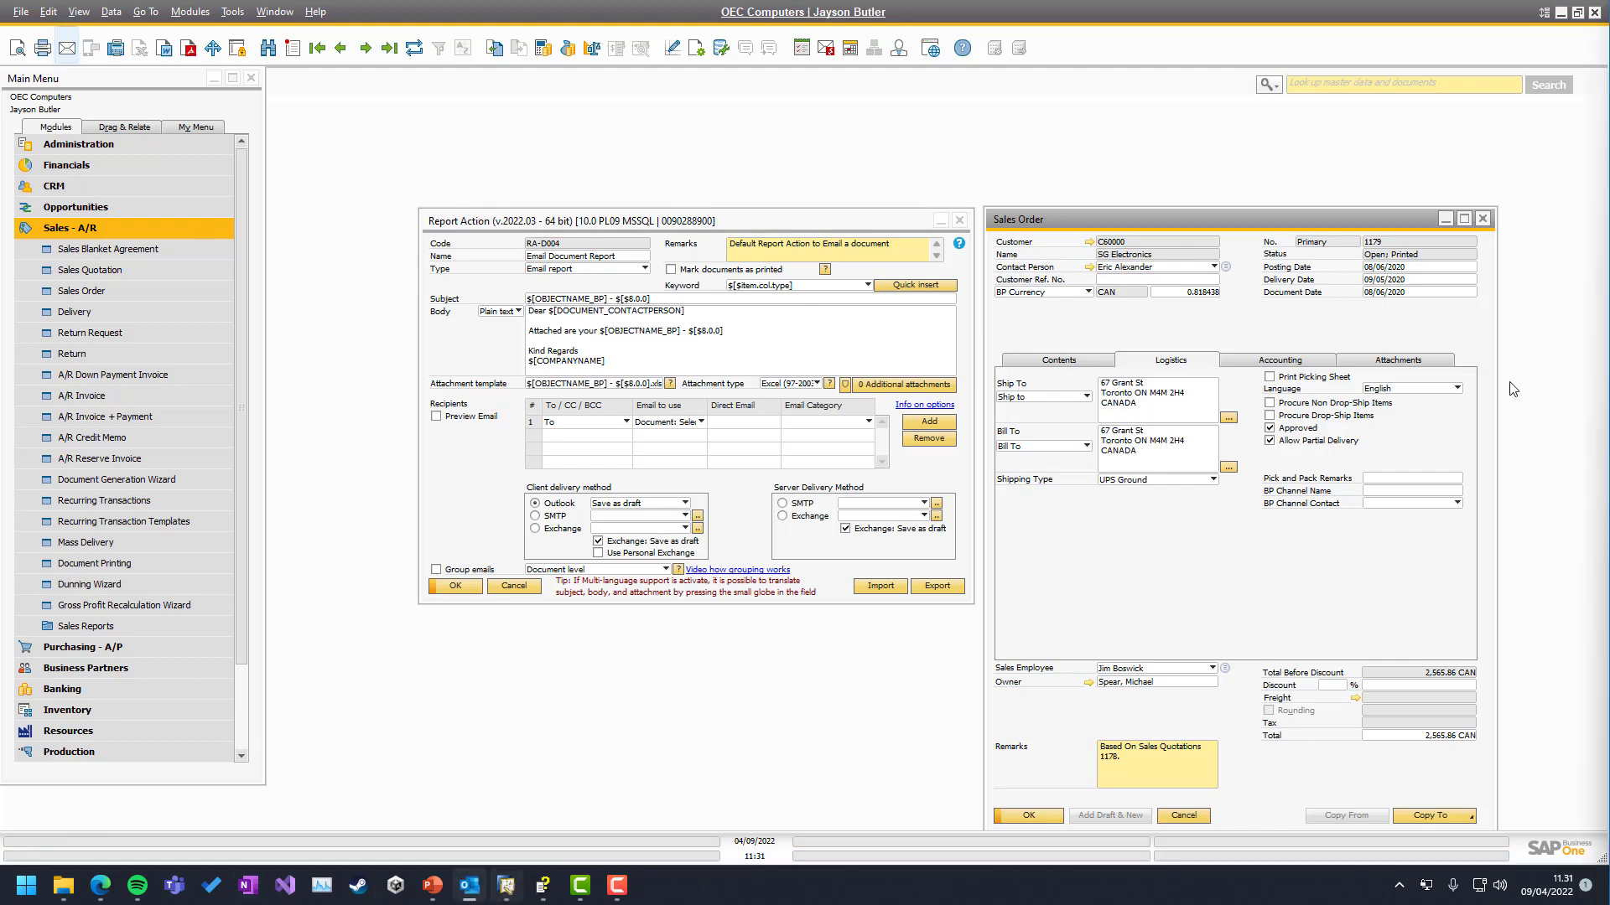
# Open the newest Outlook draft's Sales Order - 1179.xls attachment in Excel
pyautogui.click(469, 886)
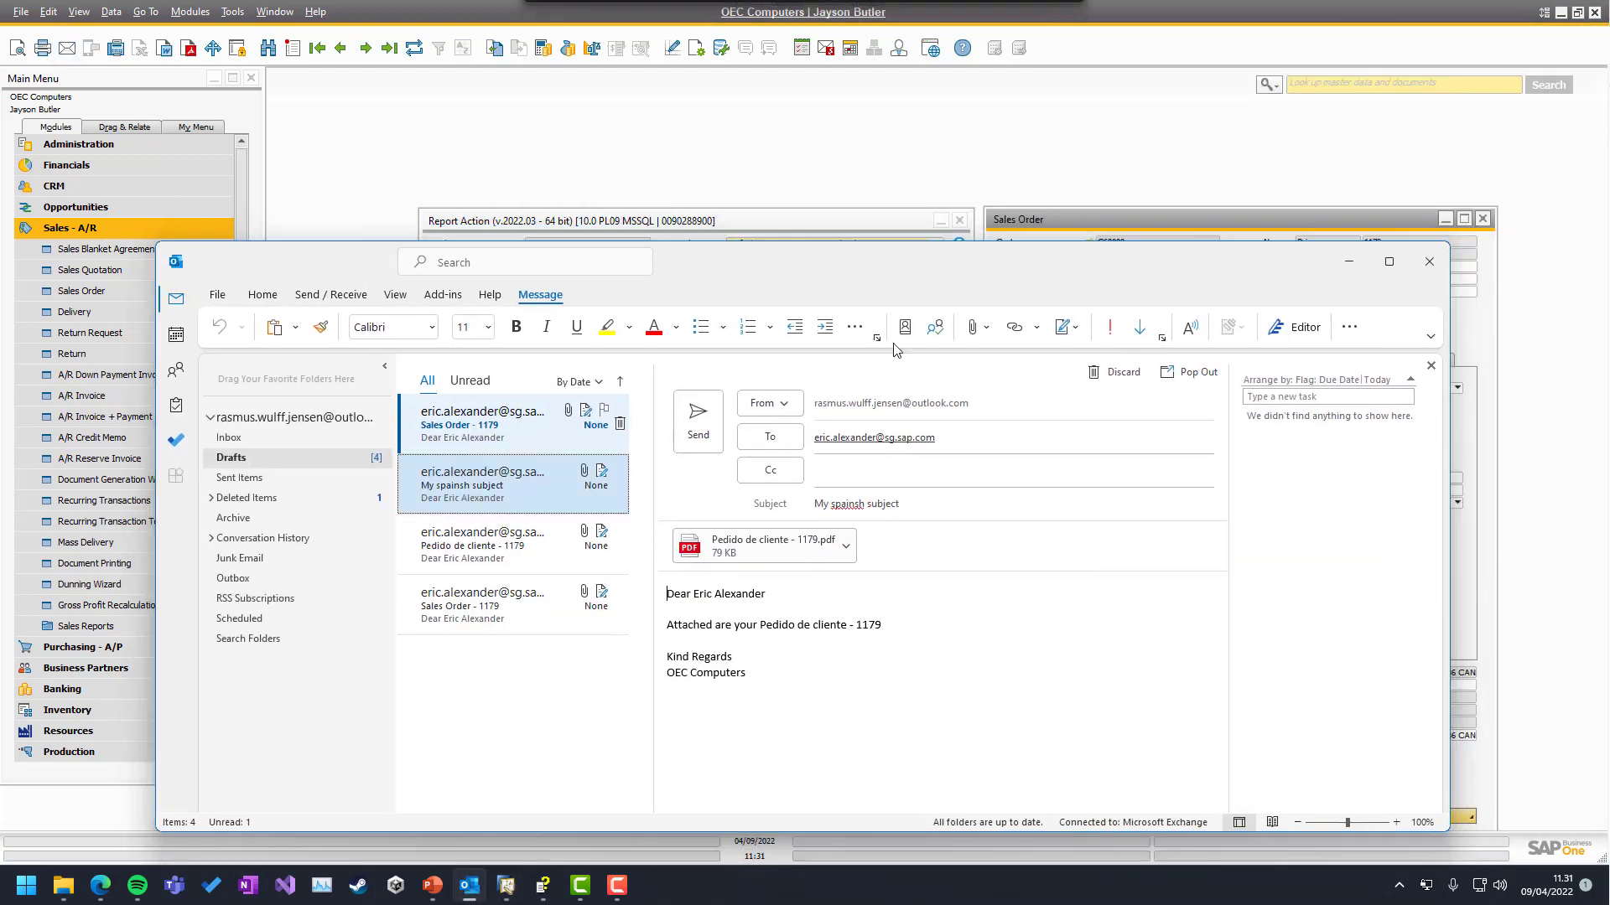
pyautogui.click(451, 433)
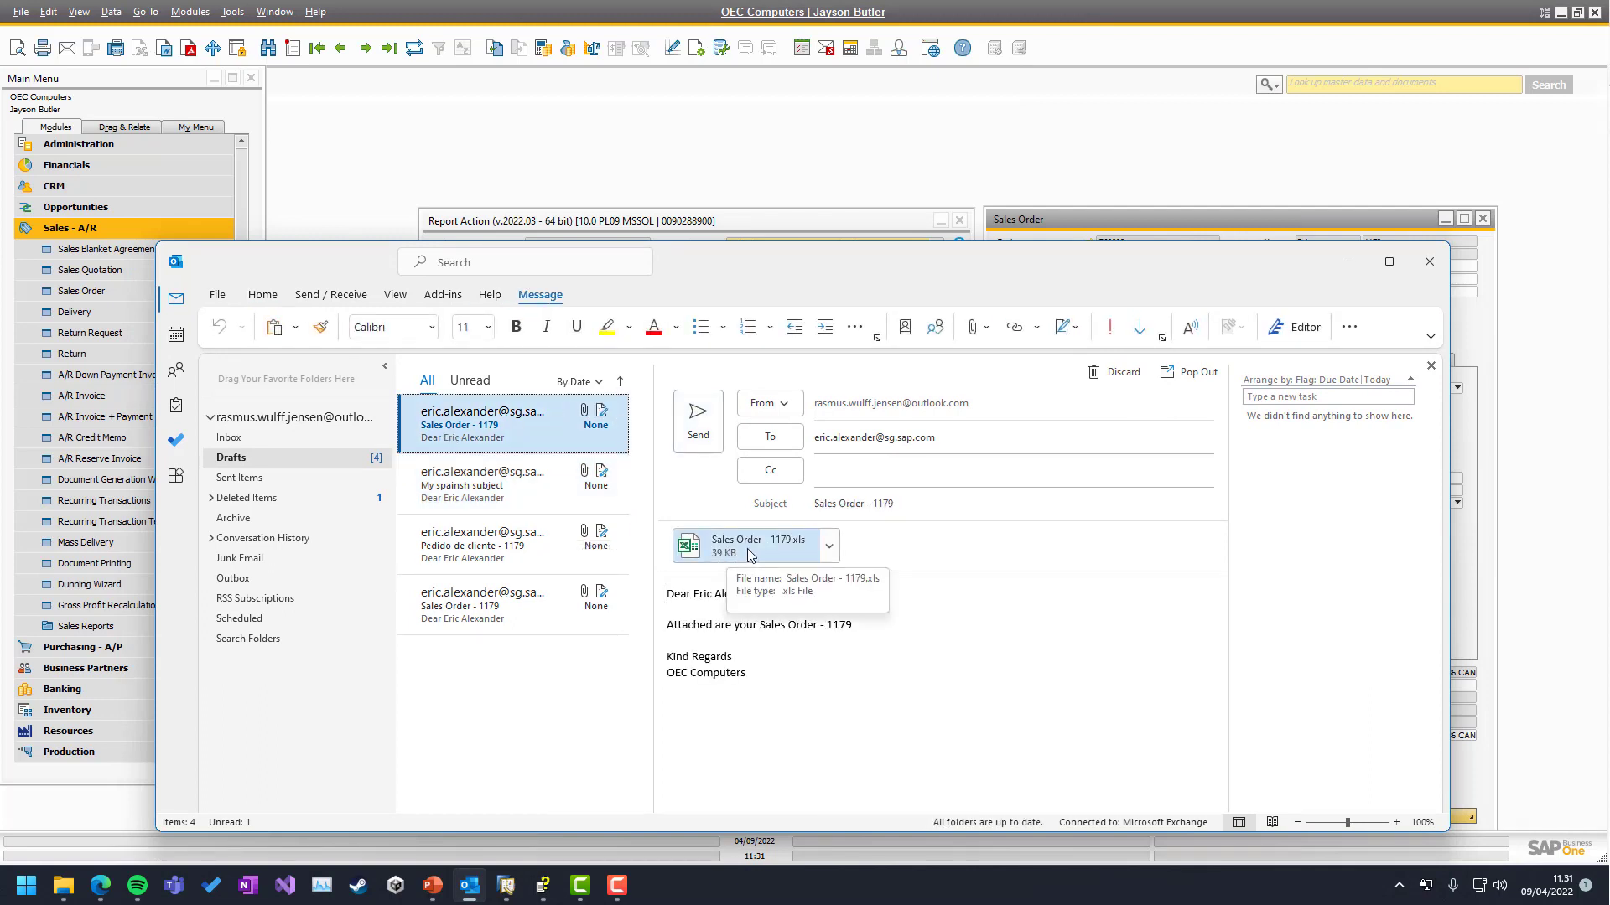
pyautogui.click(747, 549)
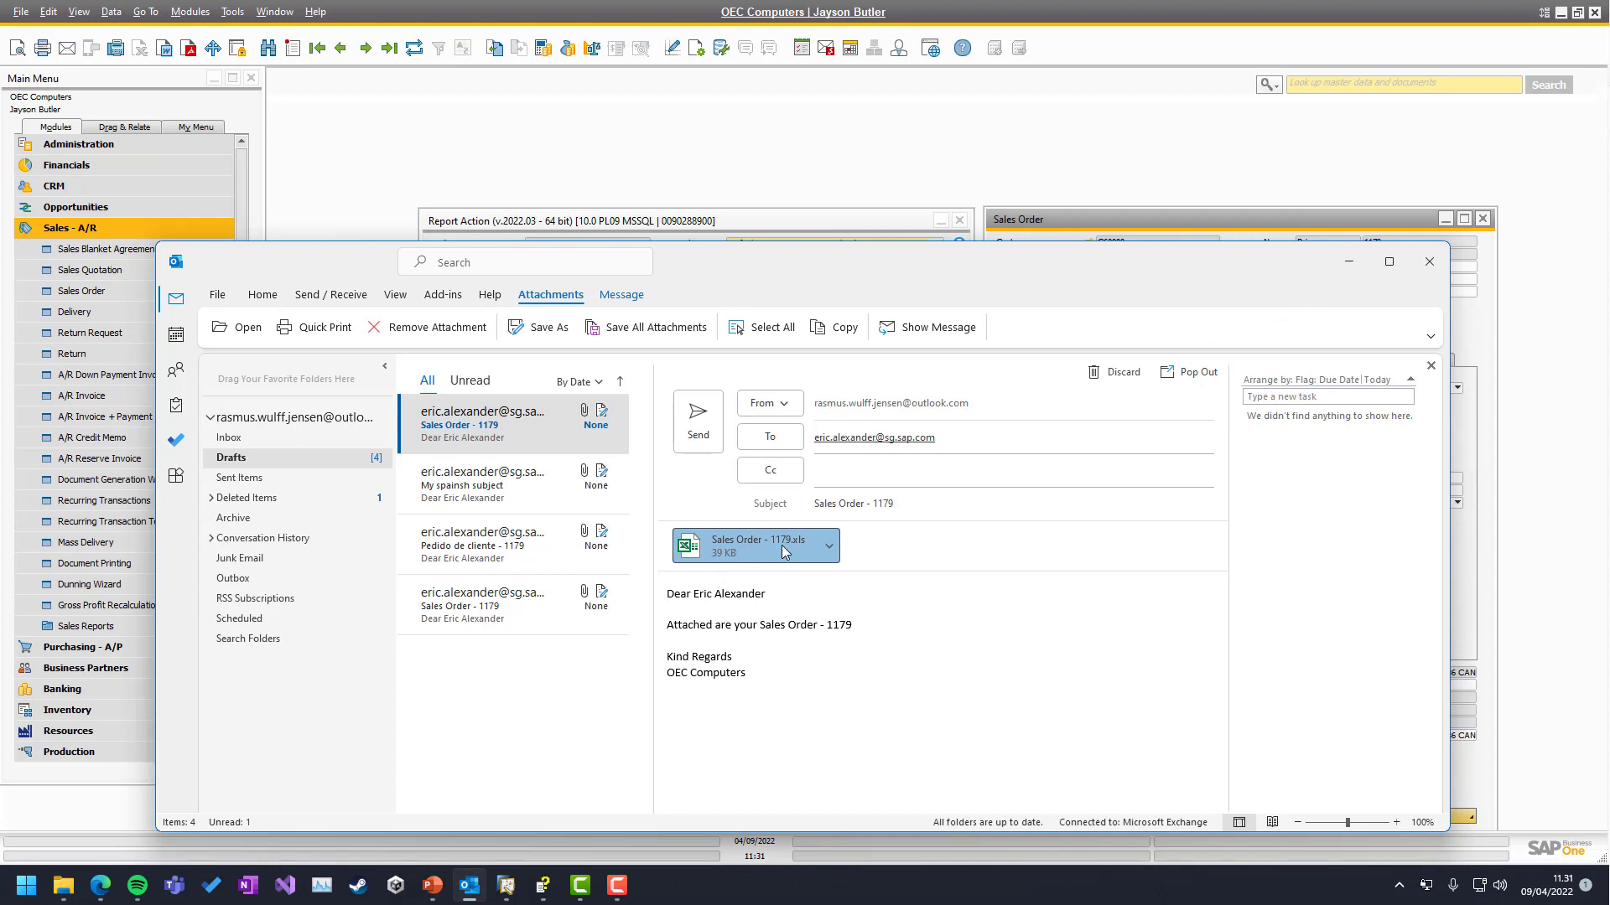
pyautogui.click(827, 550)
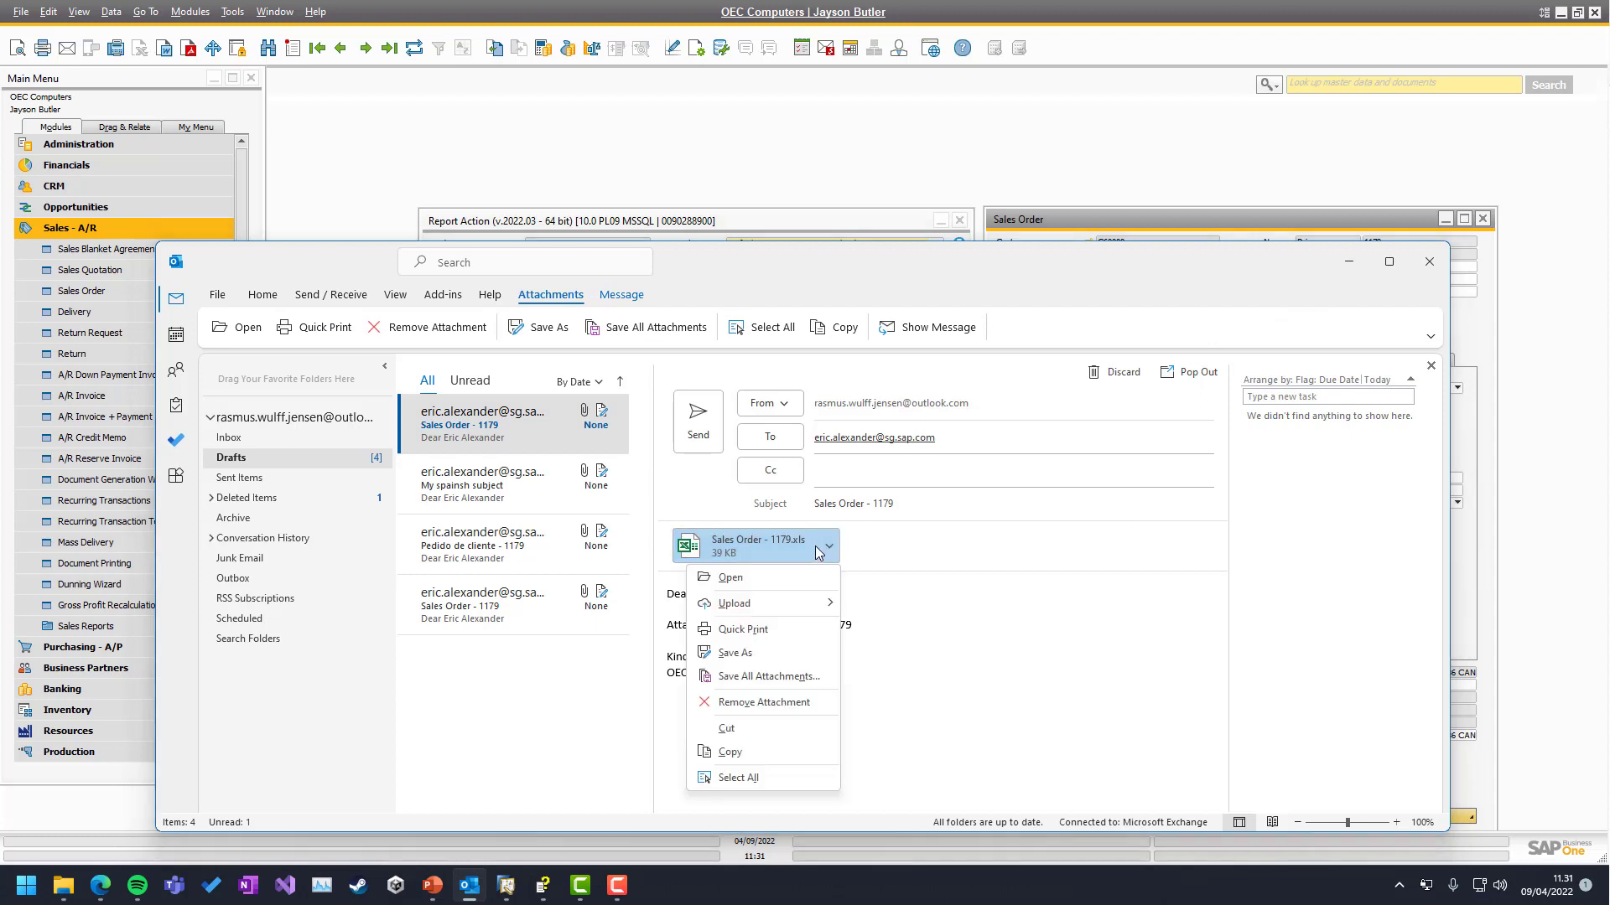
pyautogui.click(730, 579)
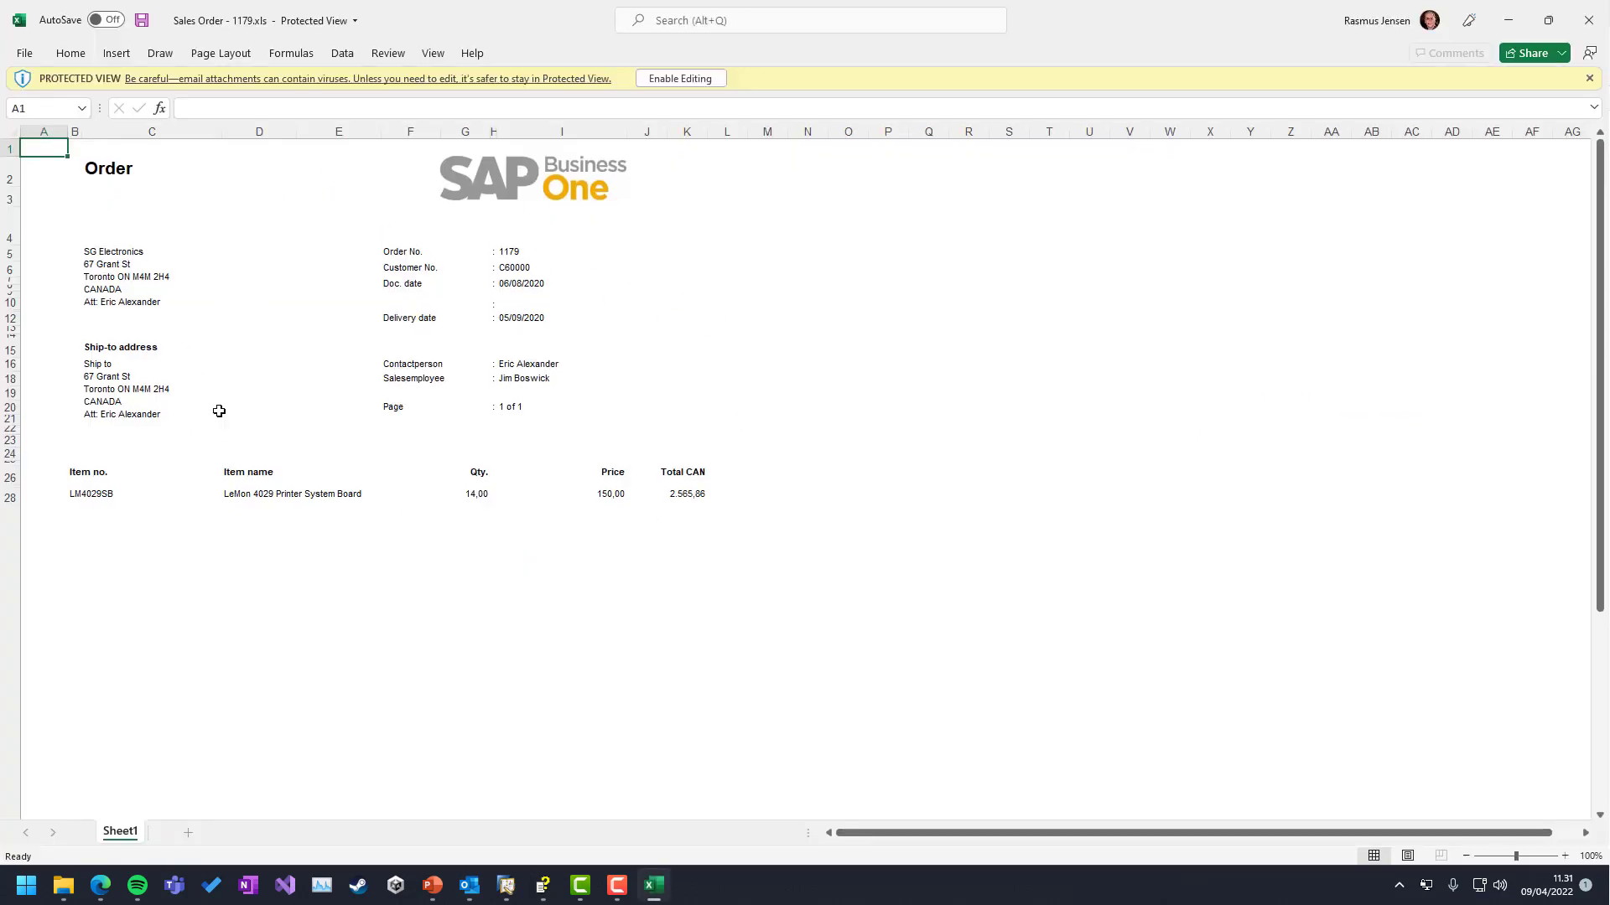
# Check the Doc. date in cell I7, close Excel, and minimize Outlook
pyautogui.click(946, 300)
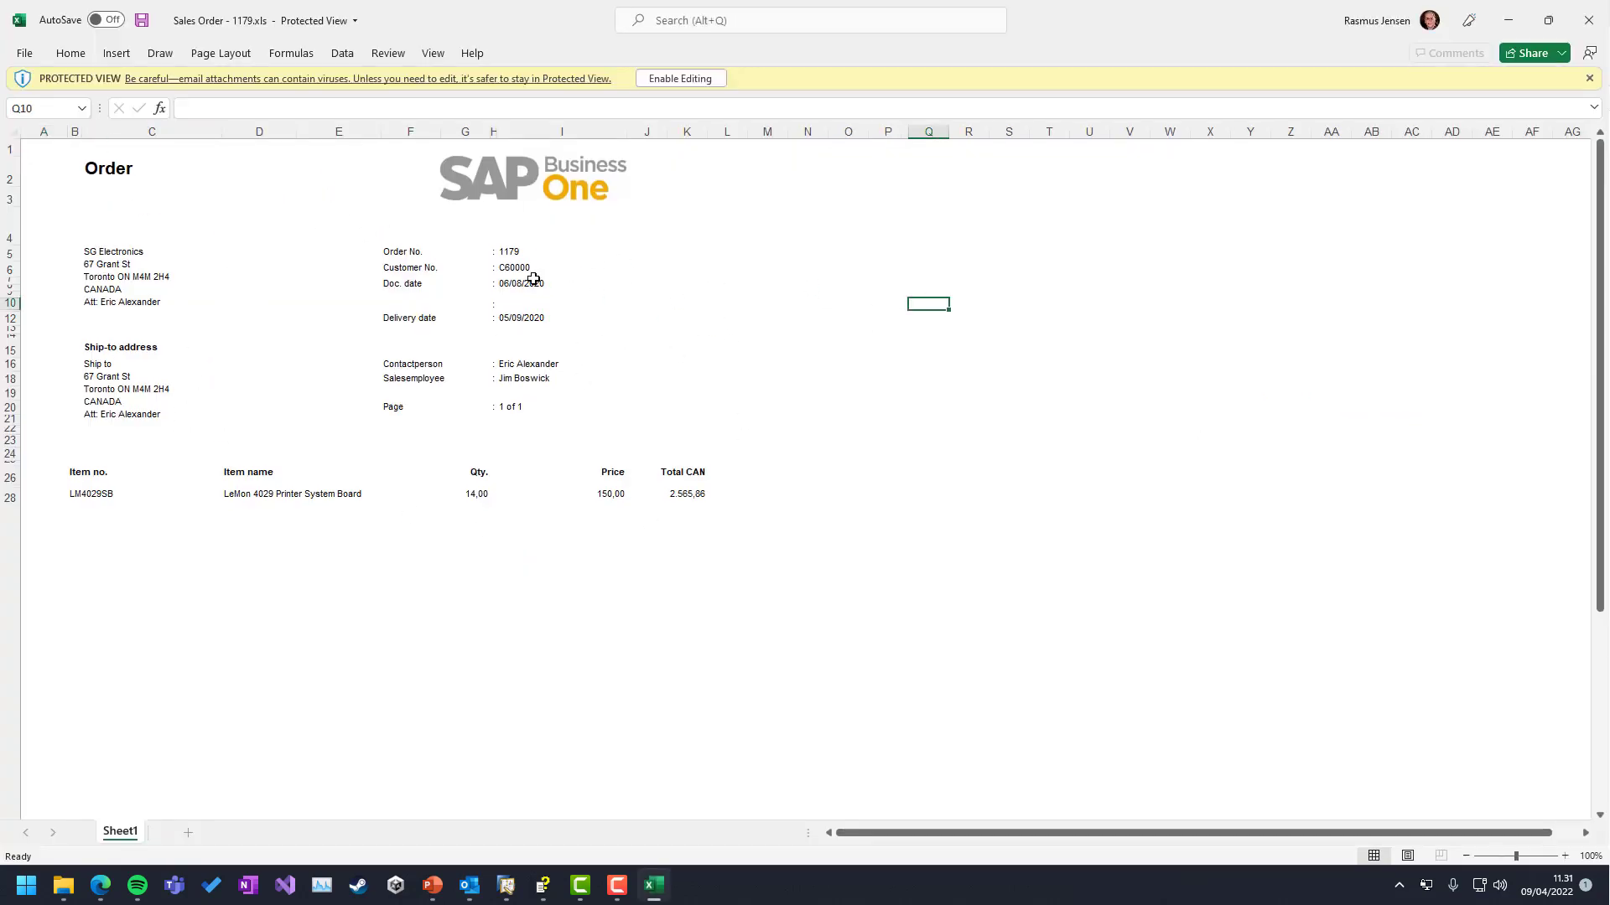
pyautogui.click(533, 283)
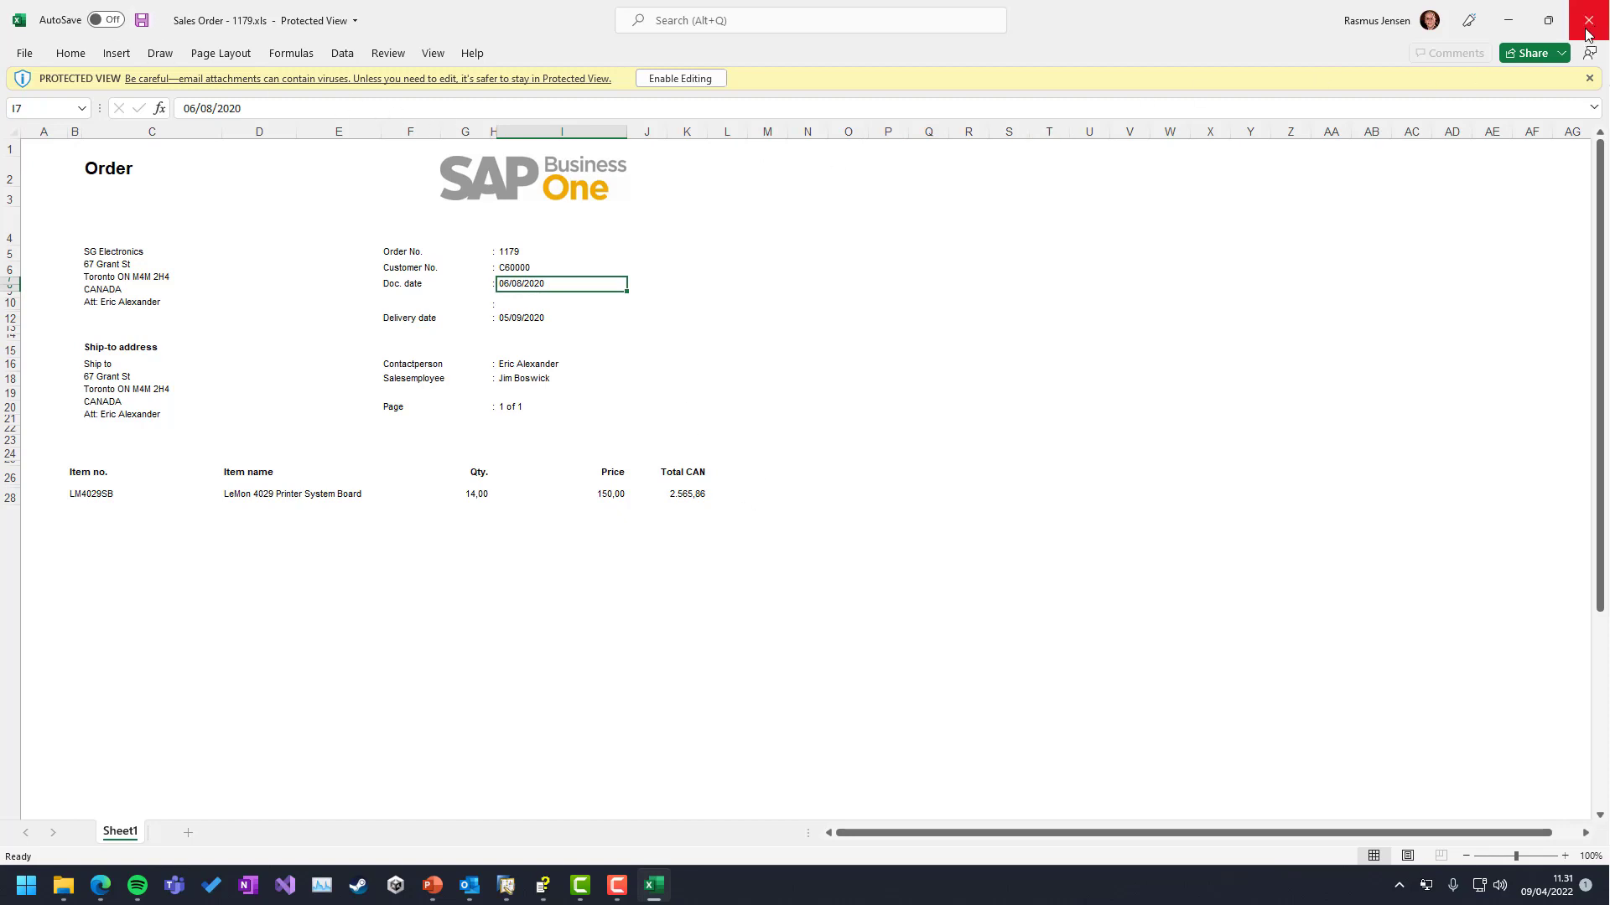
pyautogui.click(1587, 34)
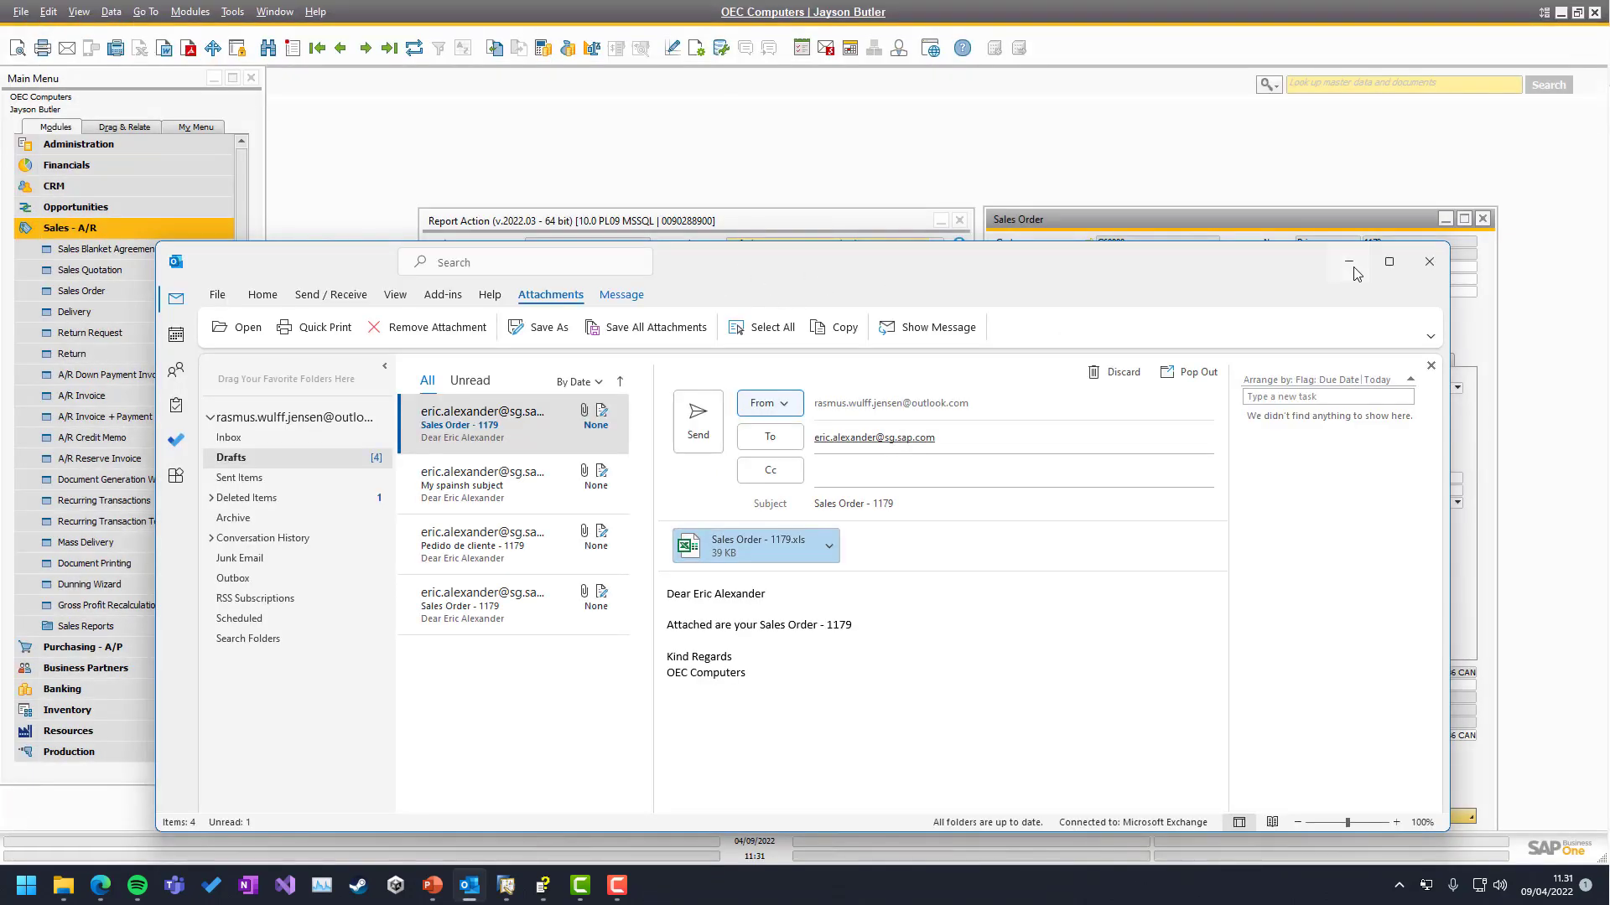
pyautogui.click(1348, 262)
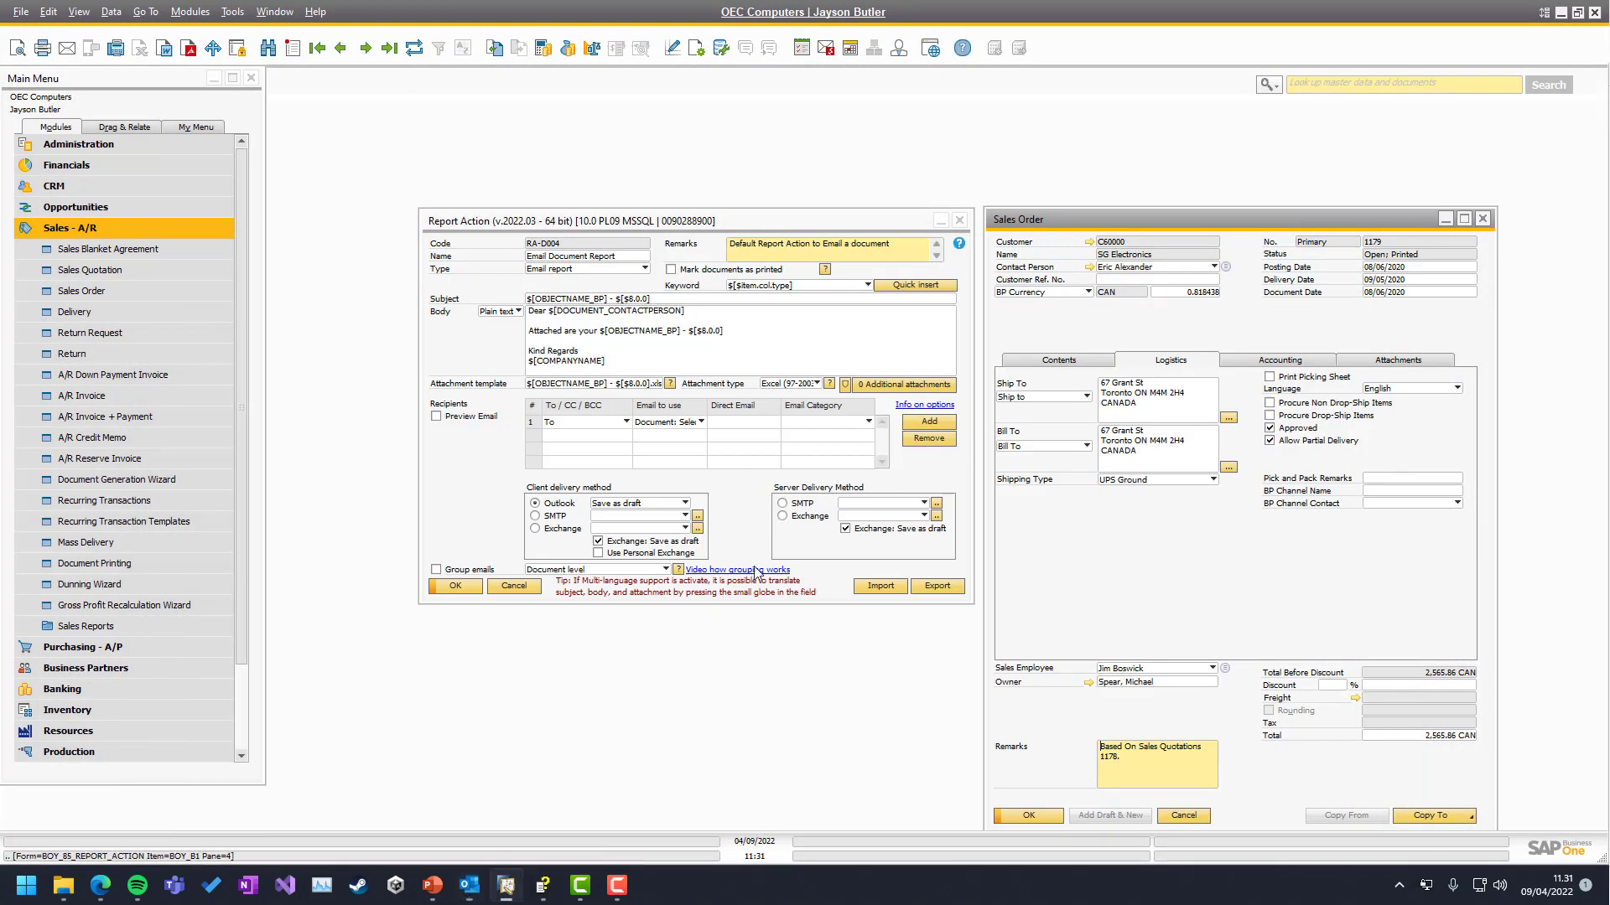
pyautogui.click(842, 389)
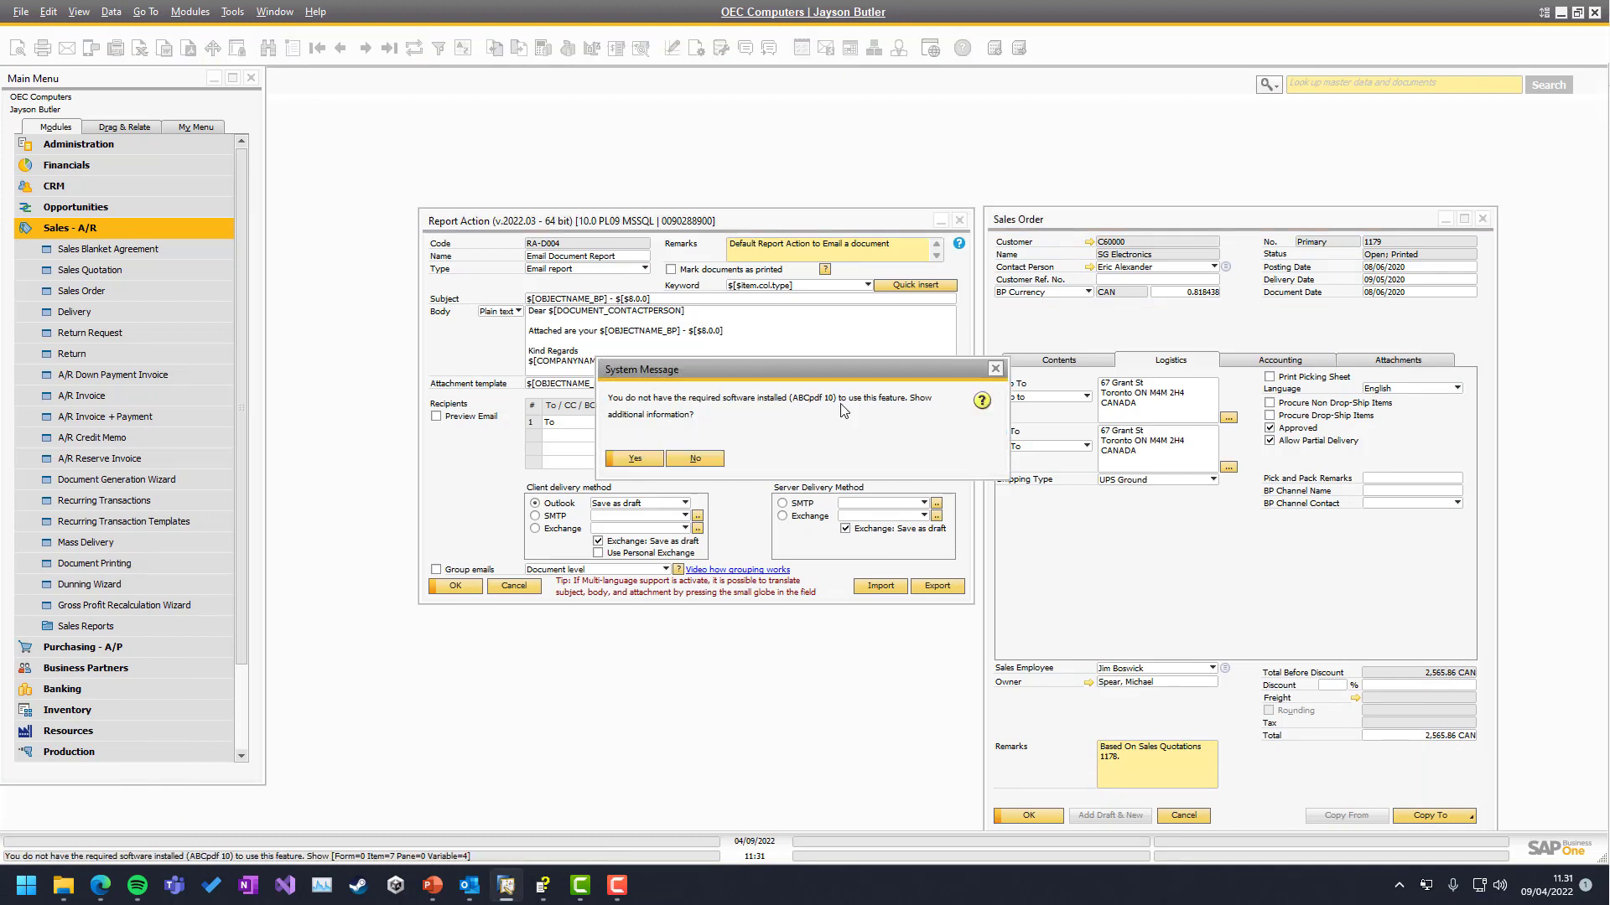
pyautogui.click(703, 459)
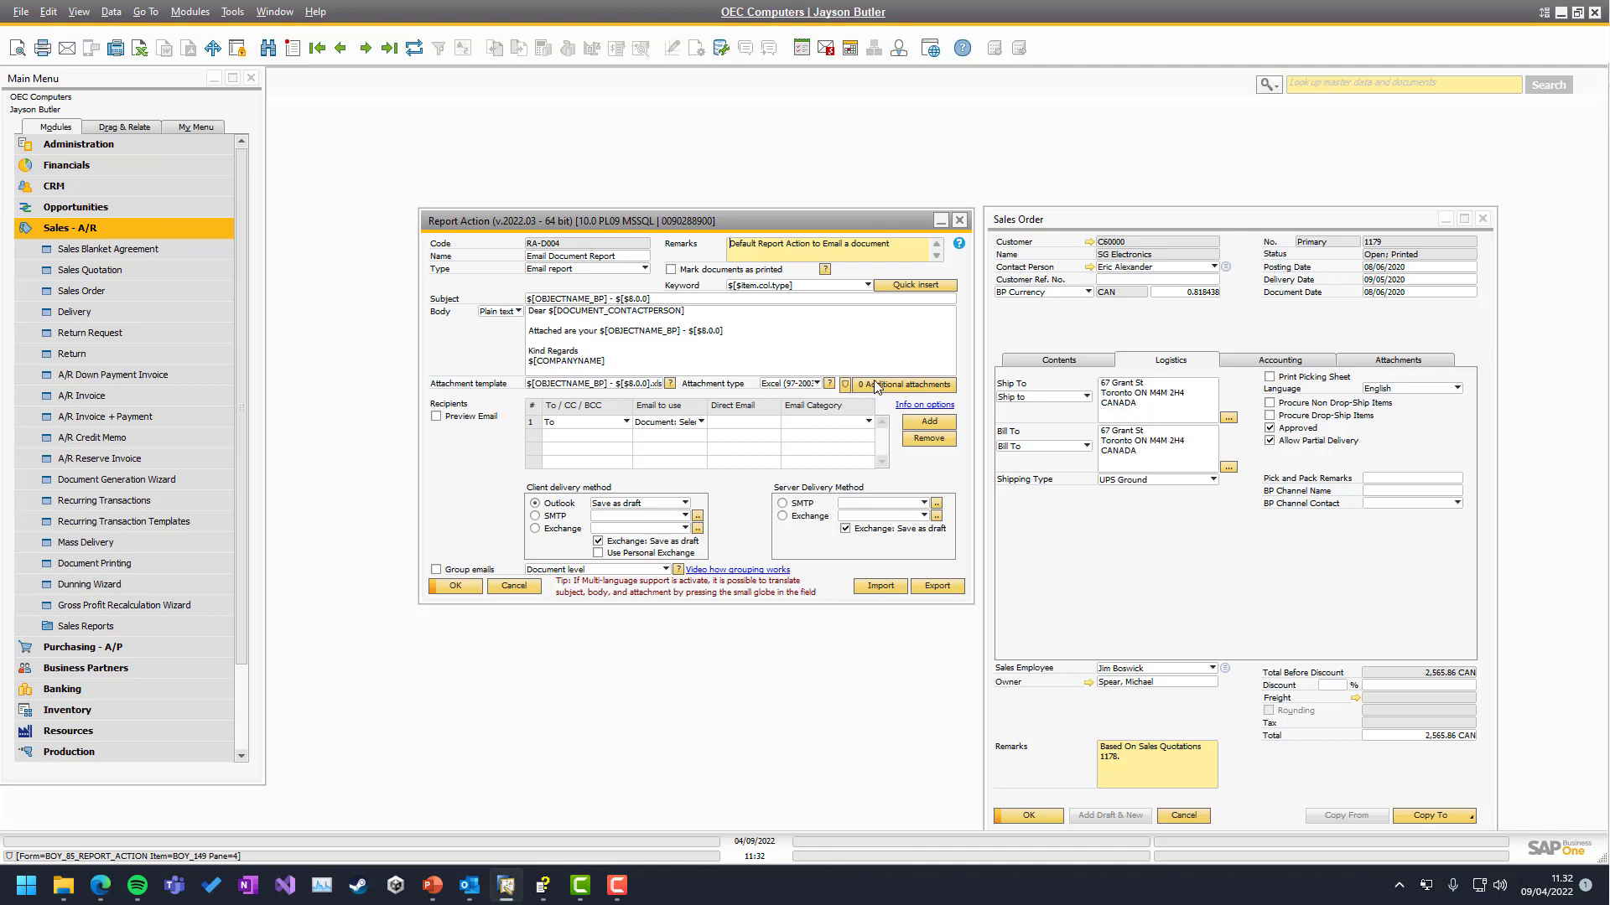
# Open the 0 Additional attachments list, add a Path to file row, and compare with the sales order's attachments
pyautogui.click(878, 385)
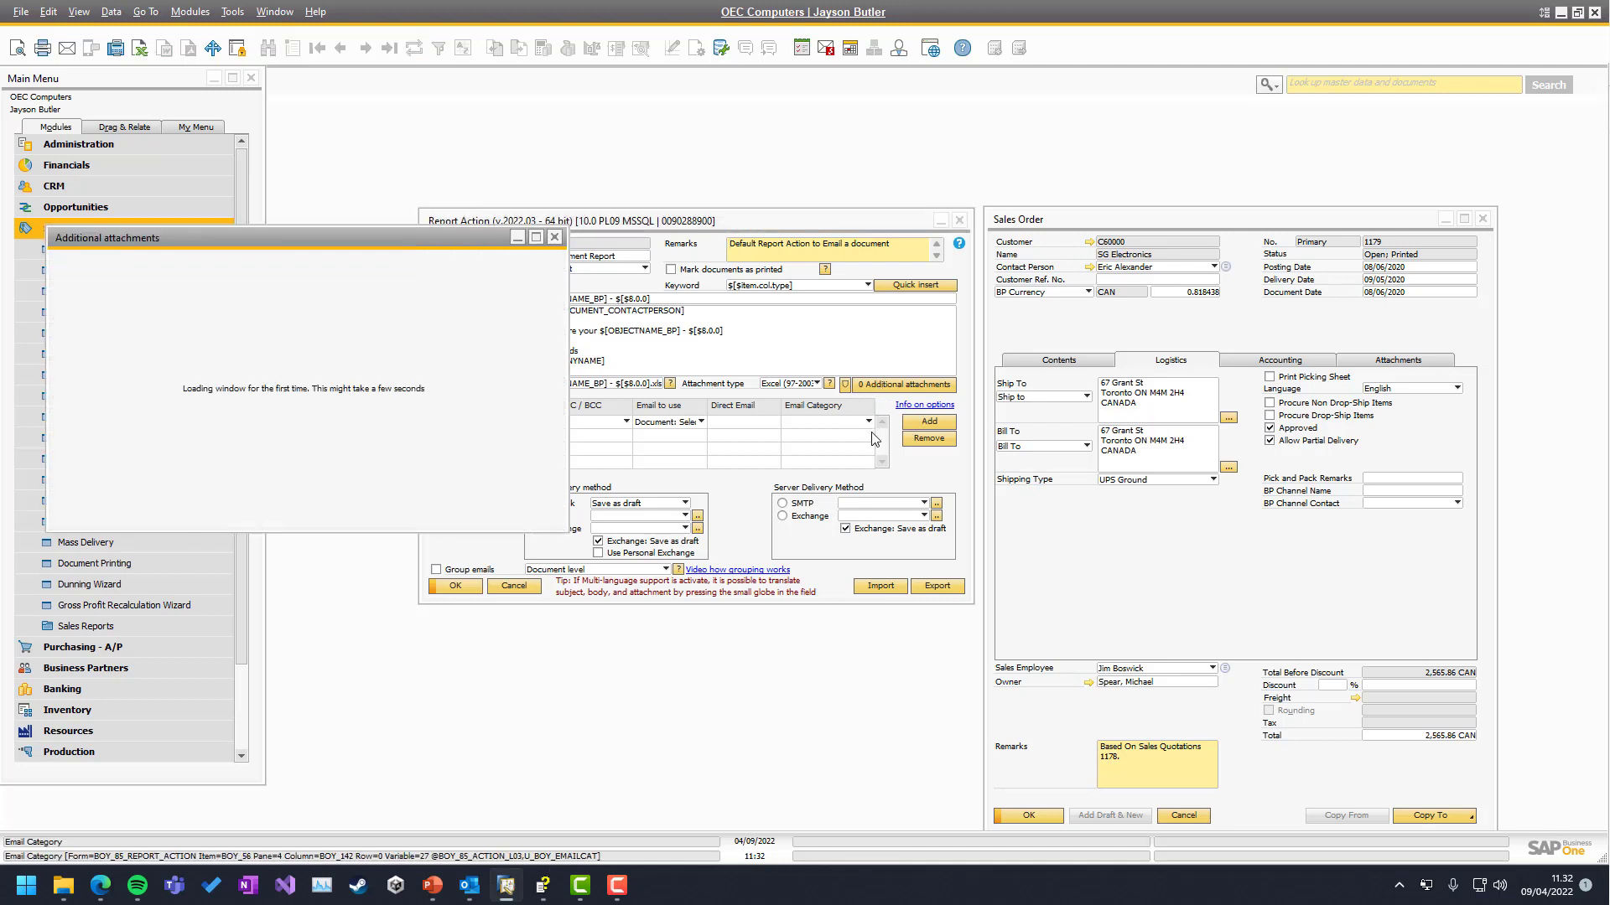
pyautogui.moveTo(252, 237); pyautogui.dragTo(872, 295)
pyautogui.click(1140, 344)
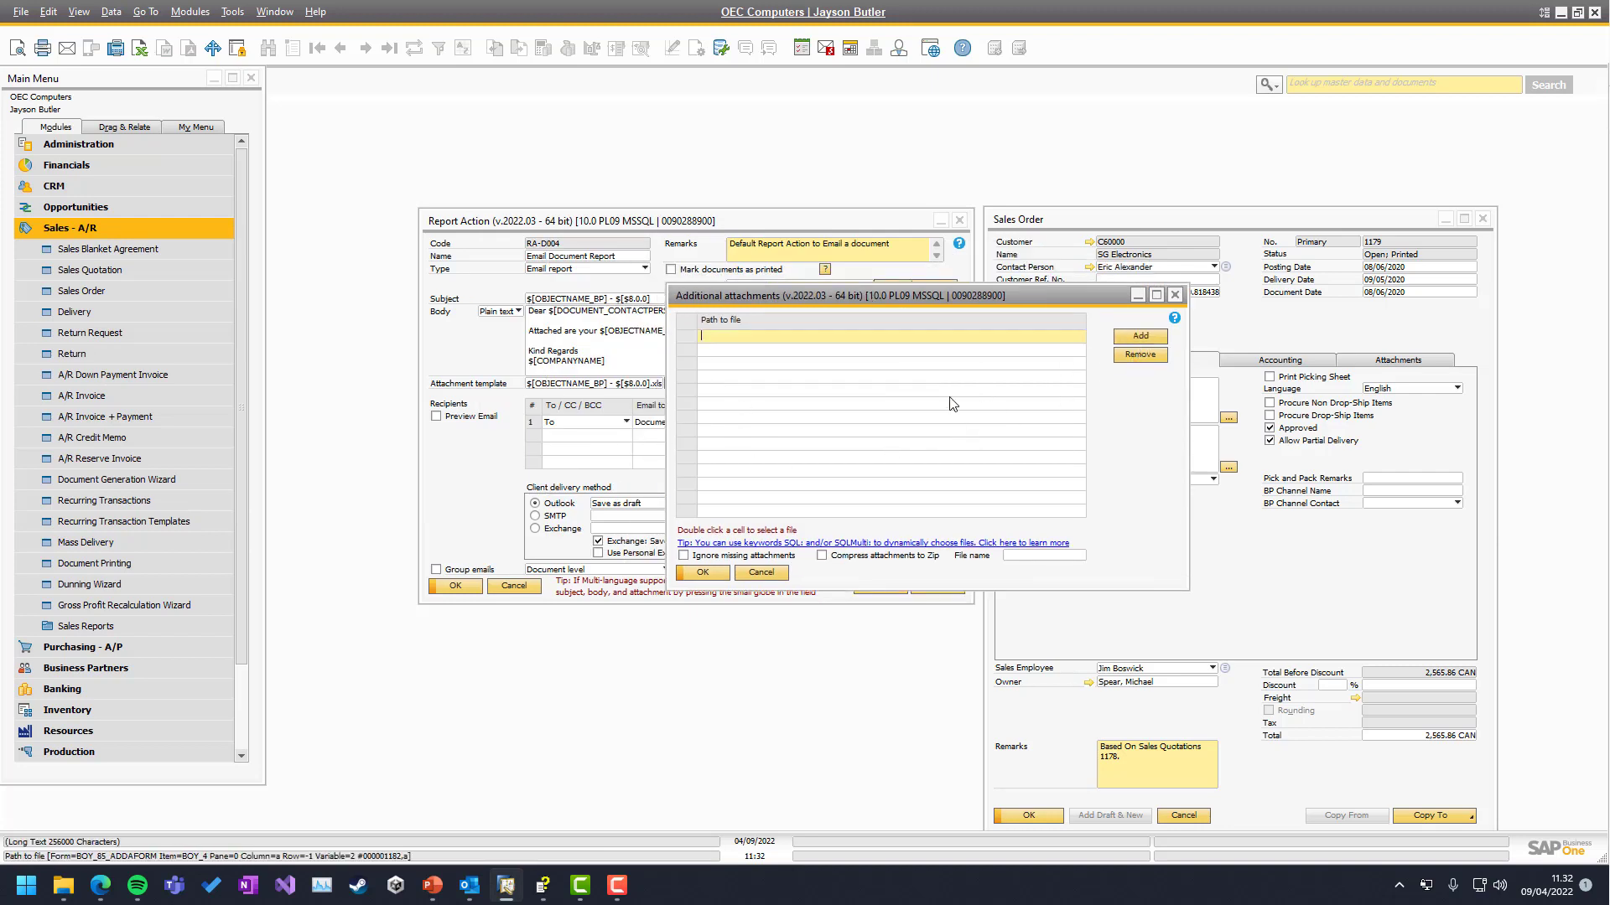
pyautogui.moveTo(744, 295); pyautogui.dragTo(946, 400)
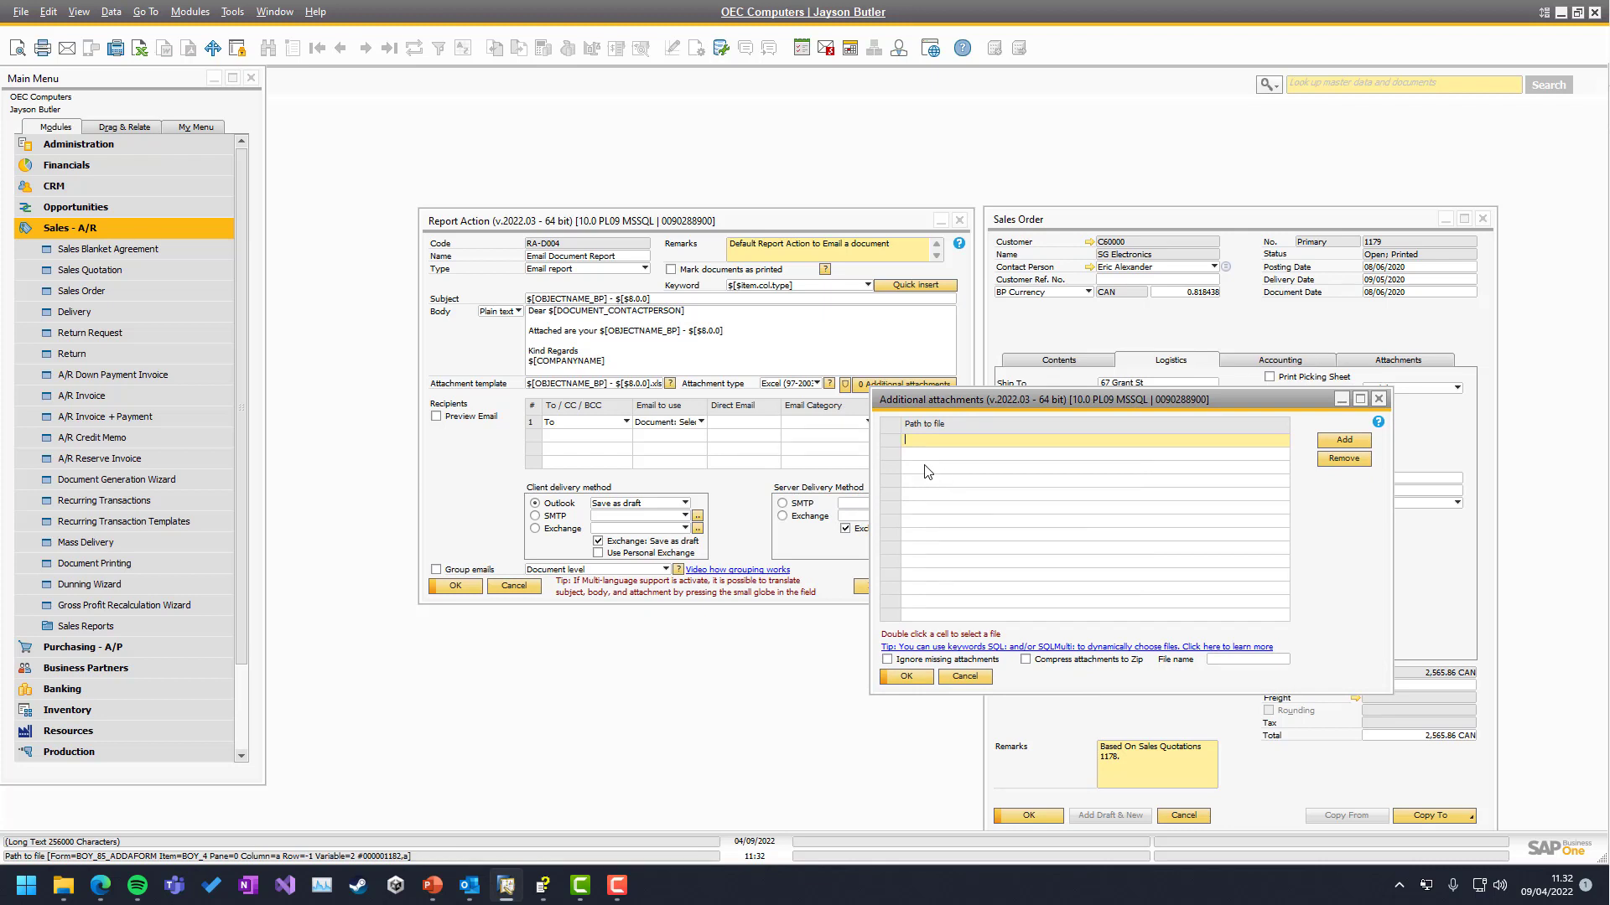
pyautogui.write('C')
pyautogui.press('BackSpace')
pyautogui.press('BackSpace')
pyautogui.press('BackSpace')
pyautogui.click(1405, 362)
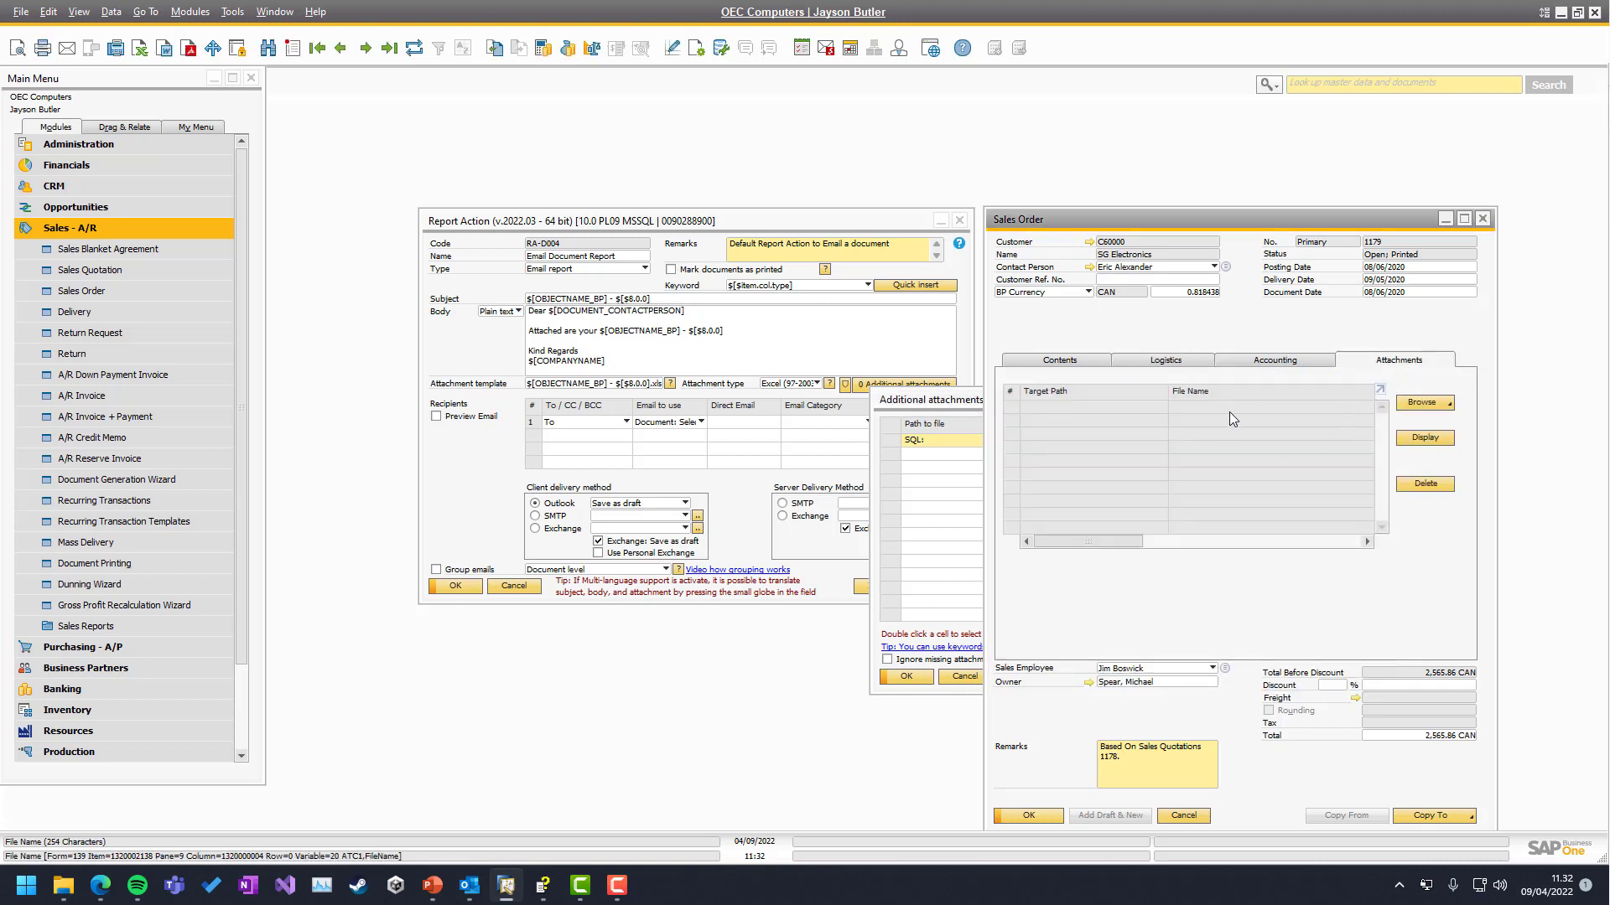
pyautogui.click(952, 402)
pyautogui.click(1379, 423)
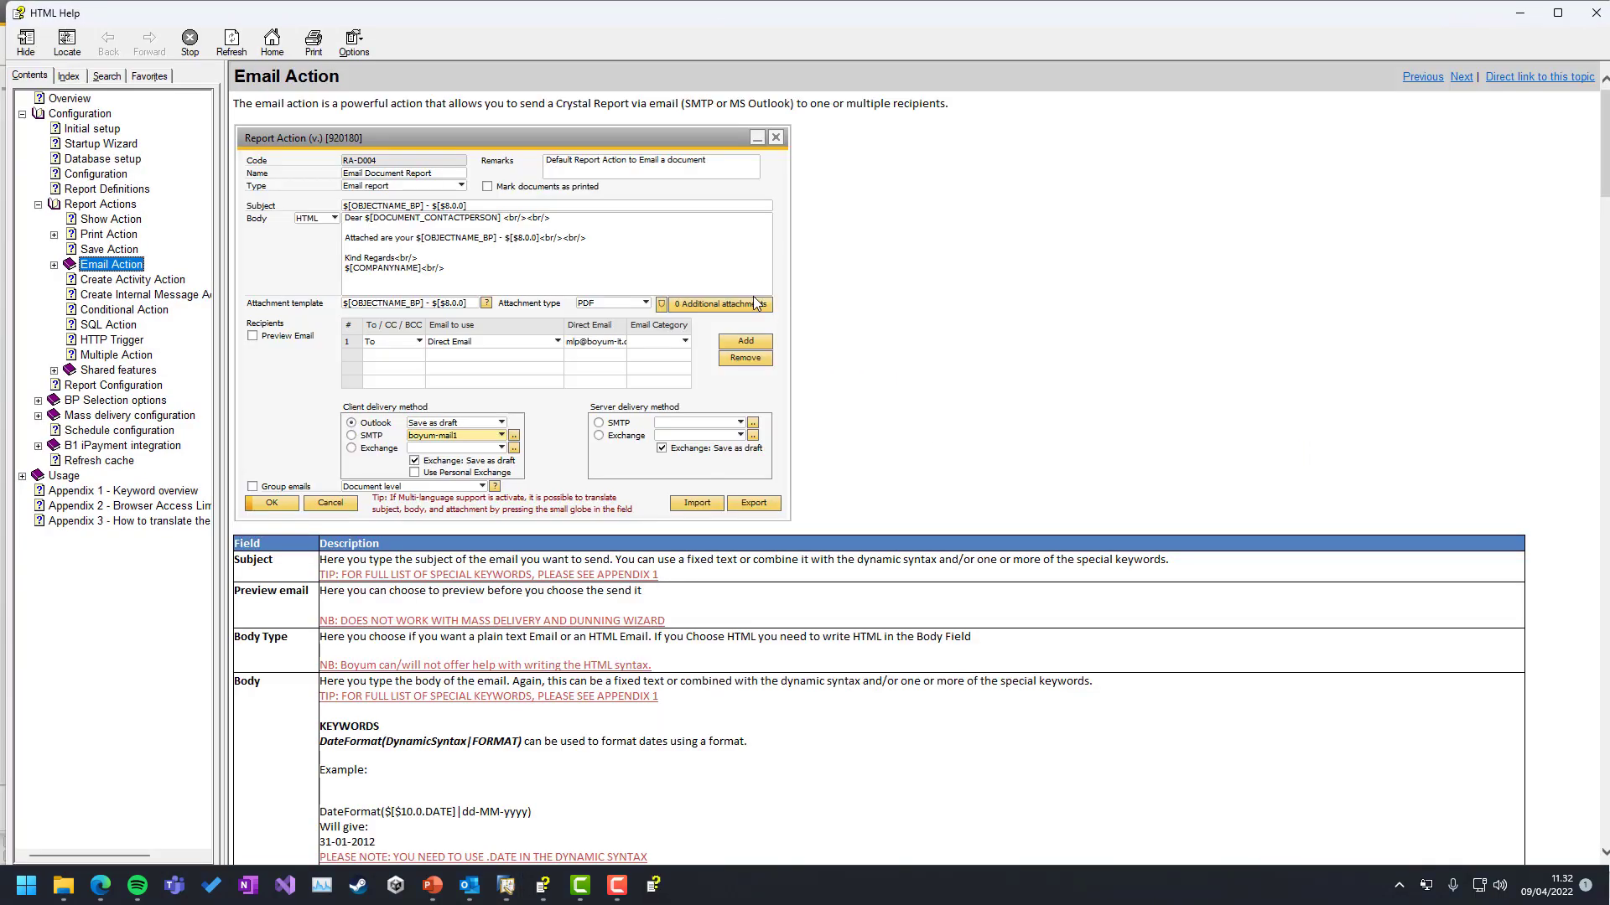
pyautogui.scroll(-20, 597, 468)
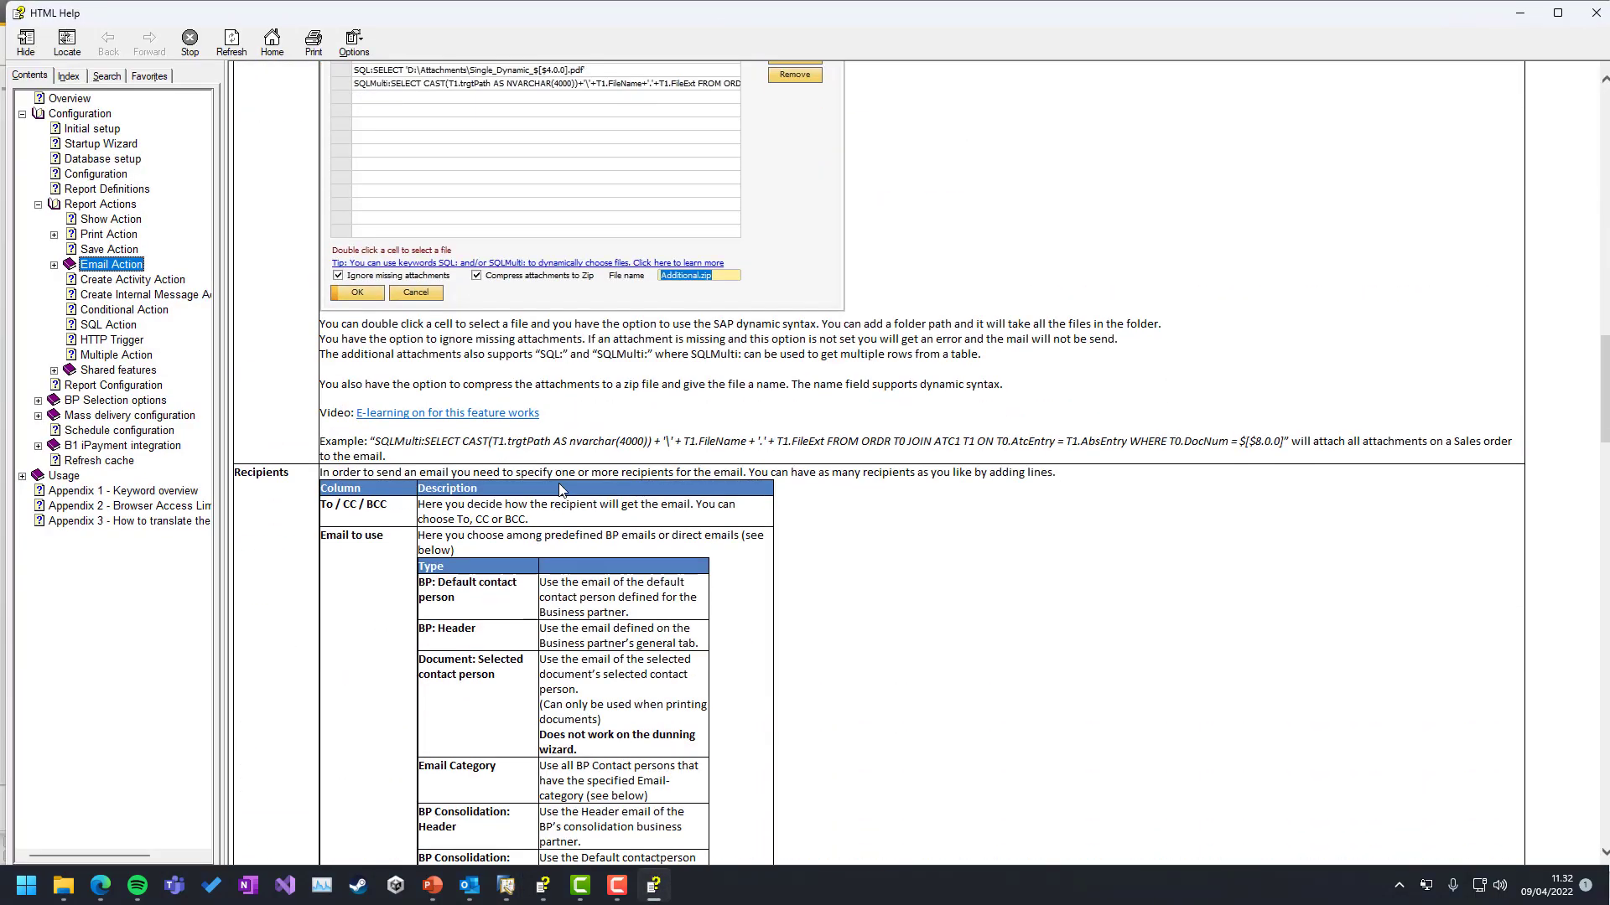
pyautogui.scroll(-3, 563, 491)
pyautogui.scroll(15, 566, 478)
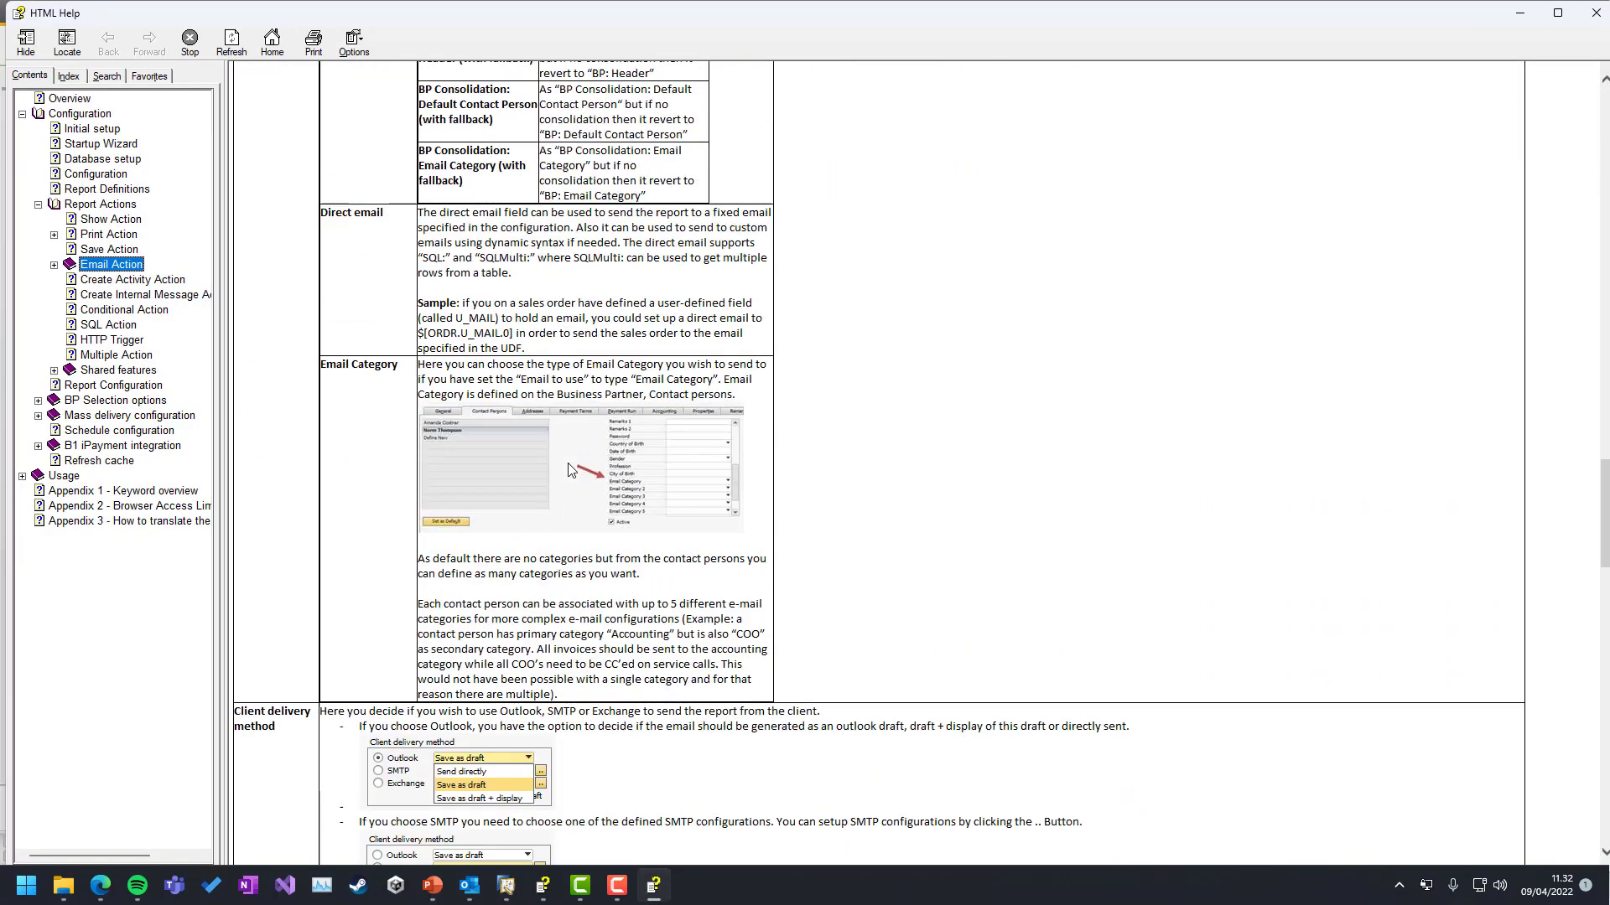
pyautogui.scroll(20, 573, 450)
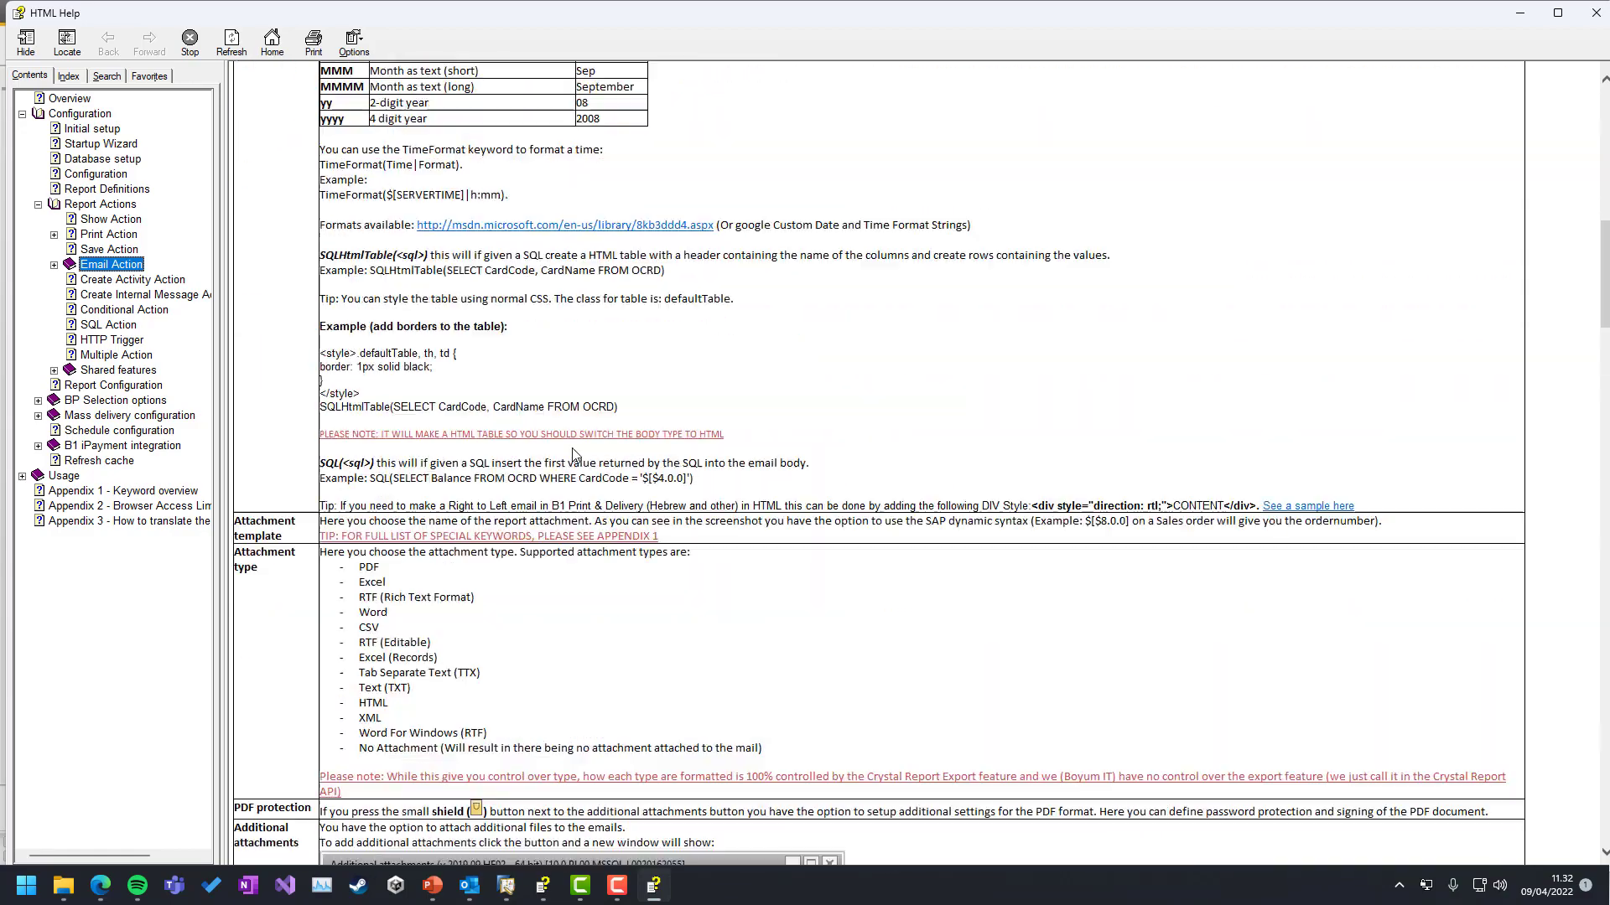
pyautogui.scroll(-20, 576, 454)
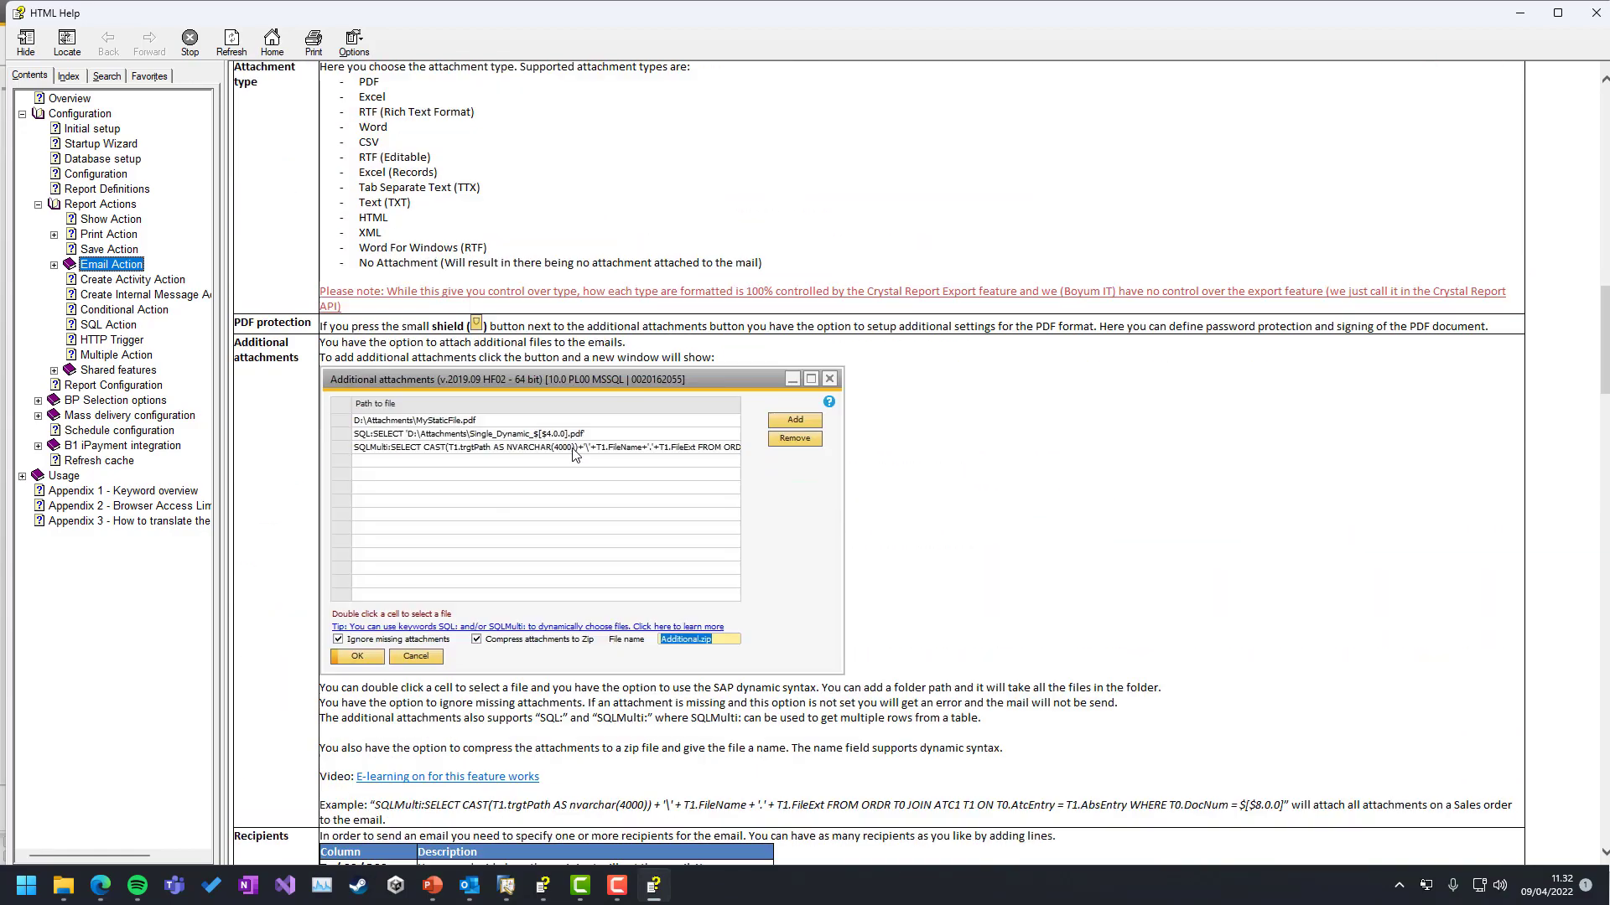
pyautogui.scroll(3, 417, 333)
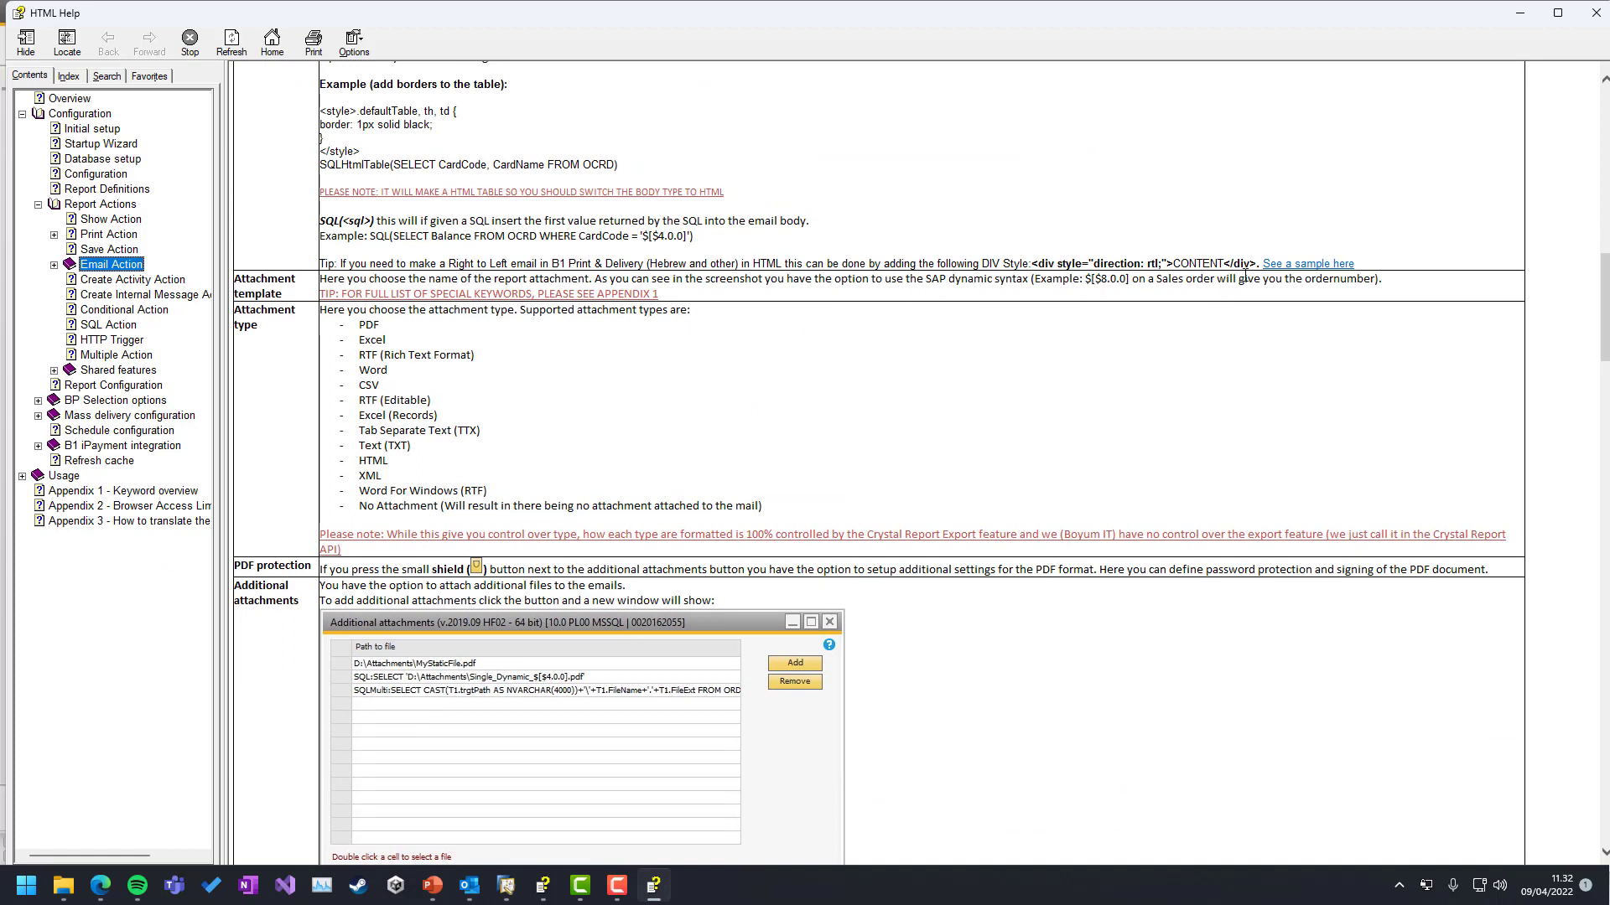
pyautogui.click(1521, 14)
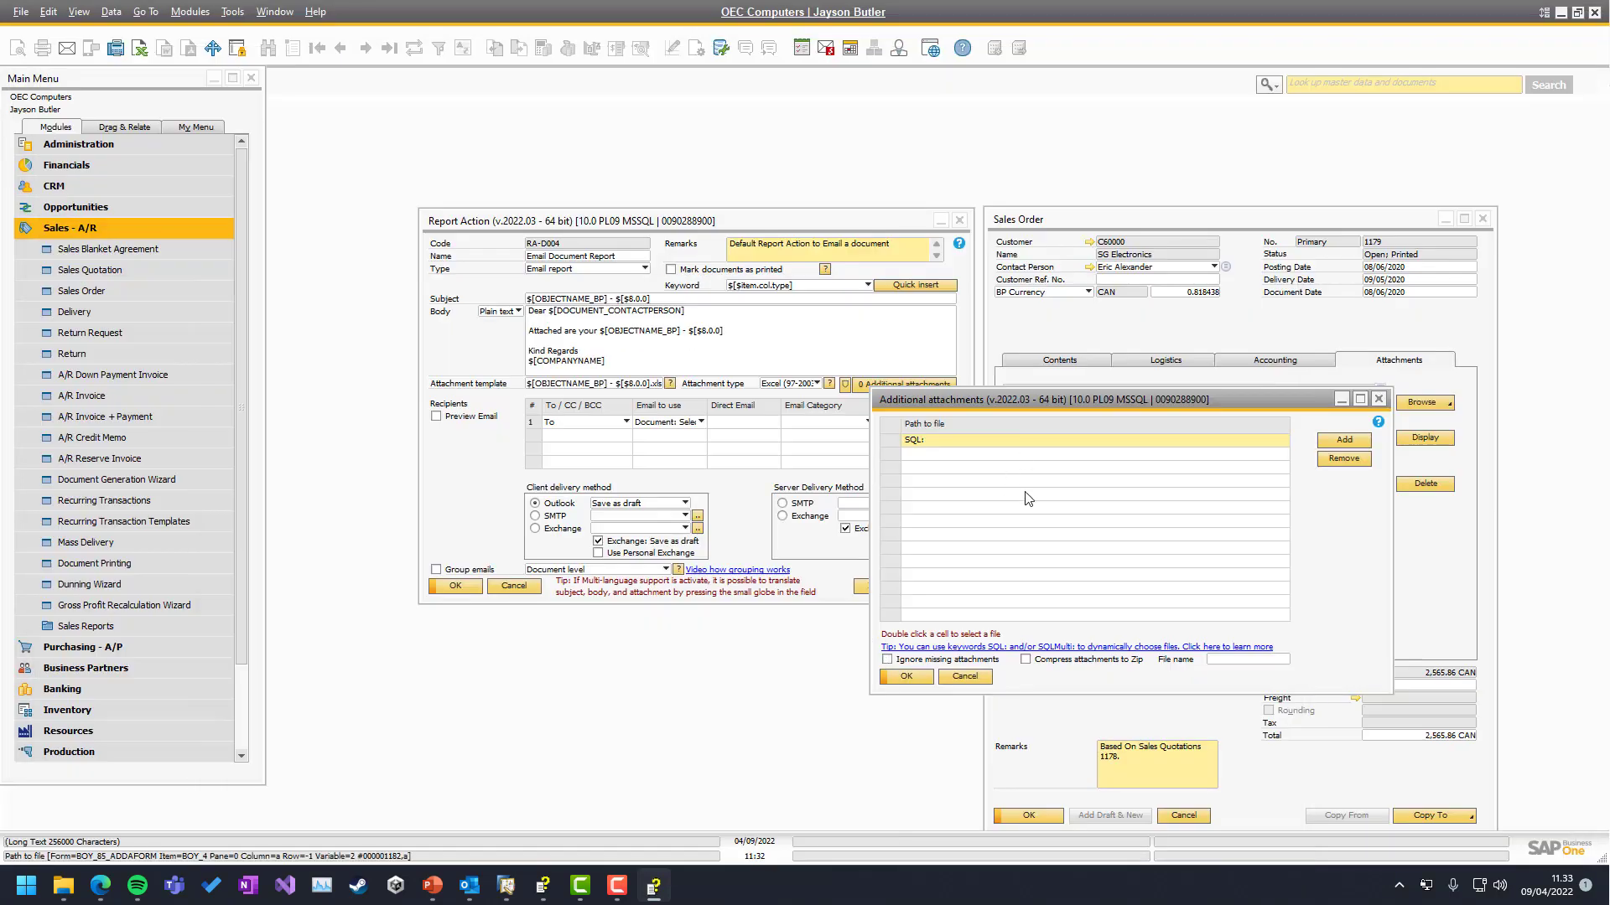
# Try Ignore missing attachments and Compress attachments to Zip, then cancel the additional attachments list
pyautogui.click(1011, 439)
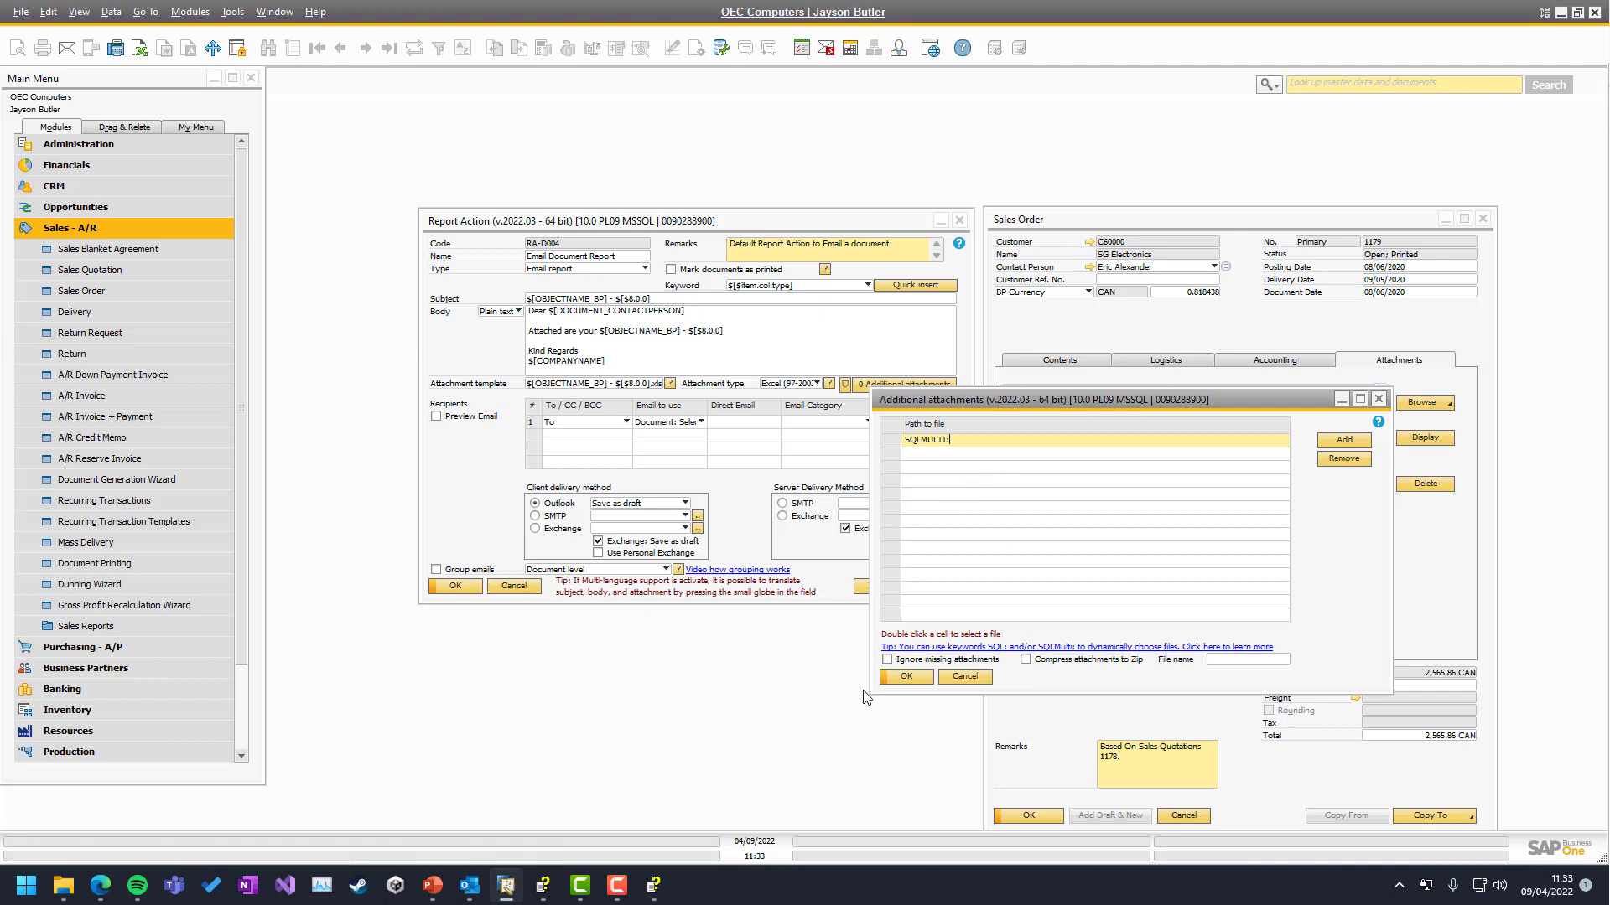
pyautogui.click(899, 662)
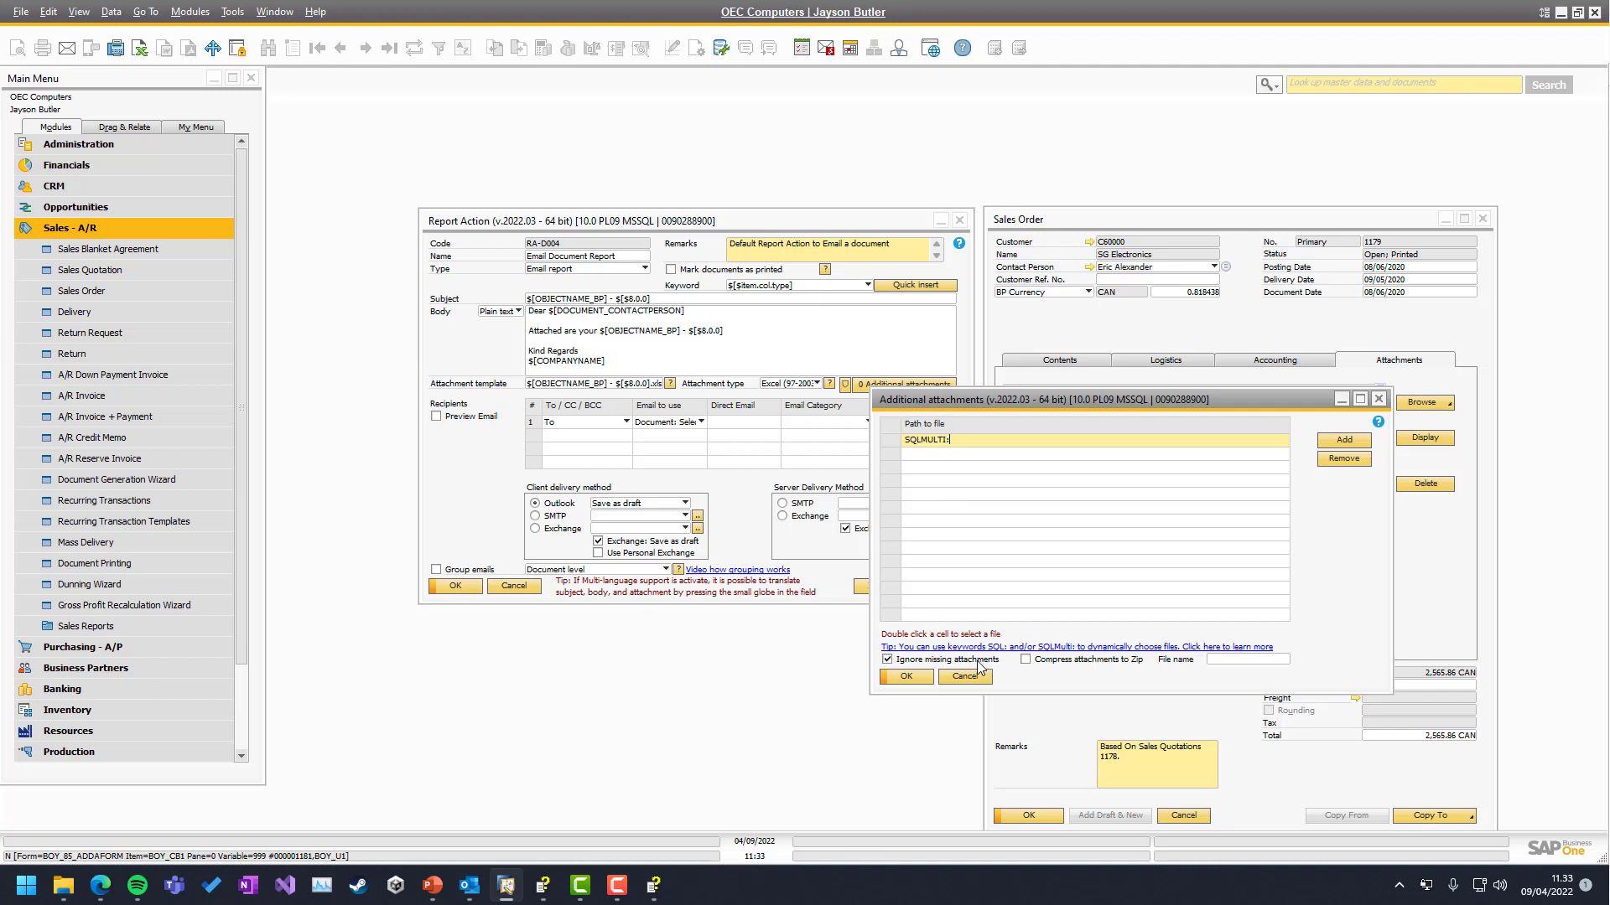
pyautogui.click(1027, 661)
pyautogui.click(1027, 662)
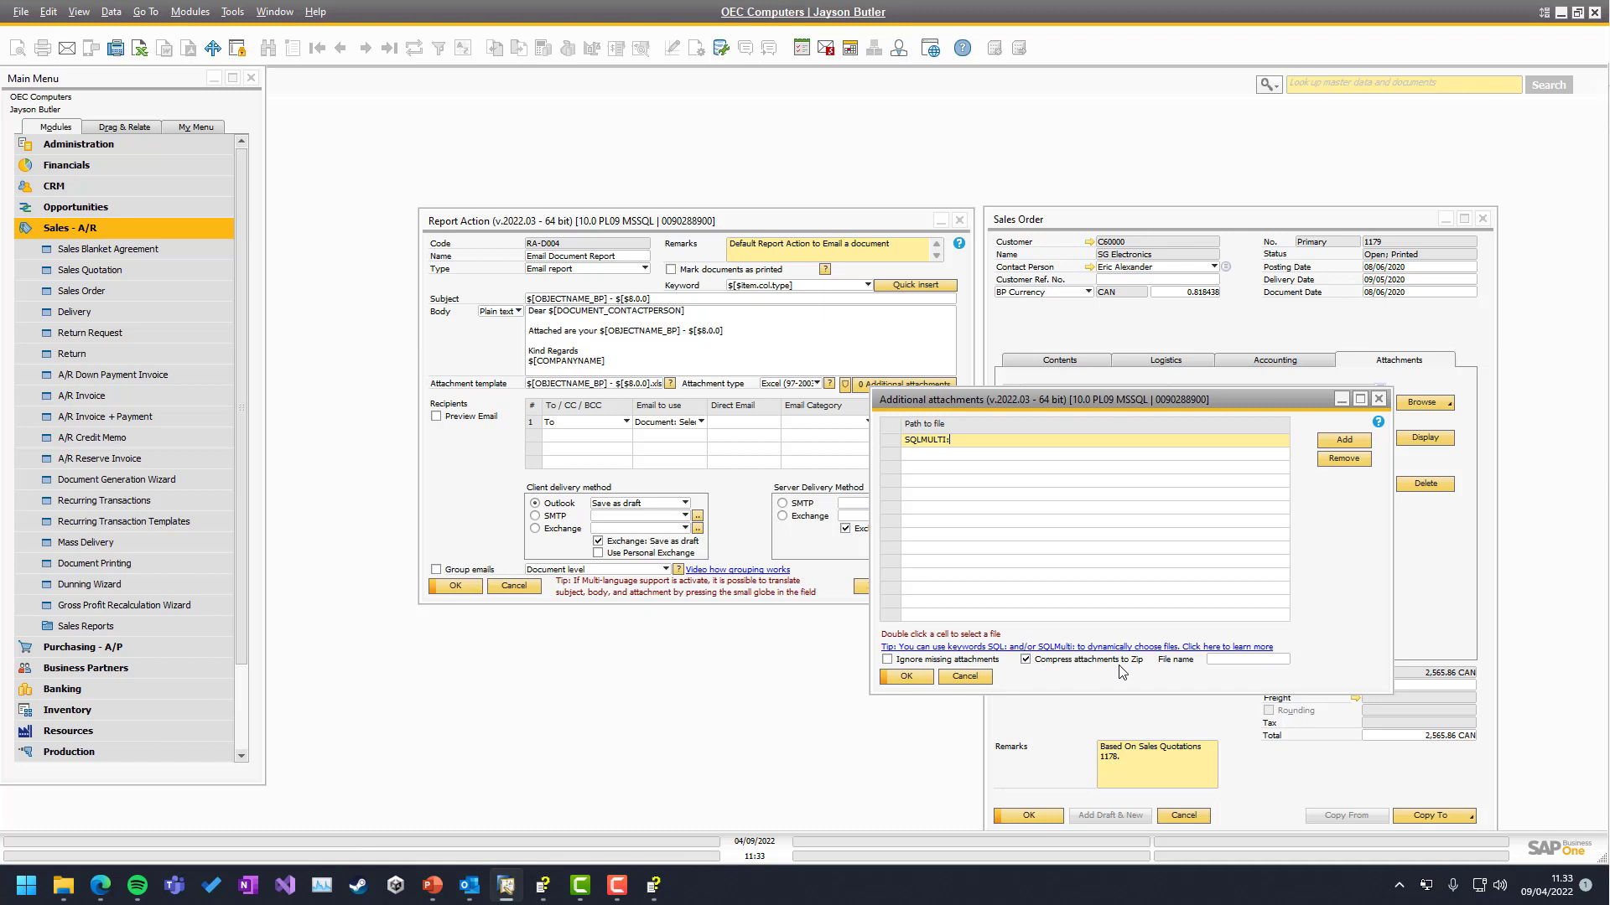
pyautogui.click(1255, 660)
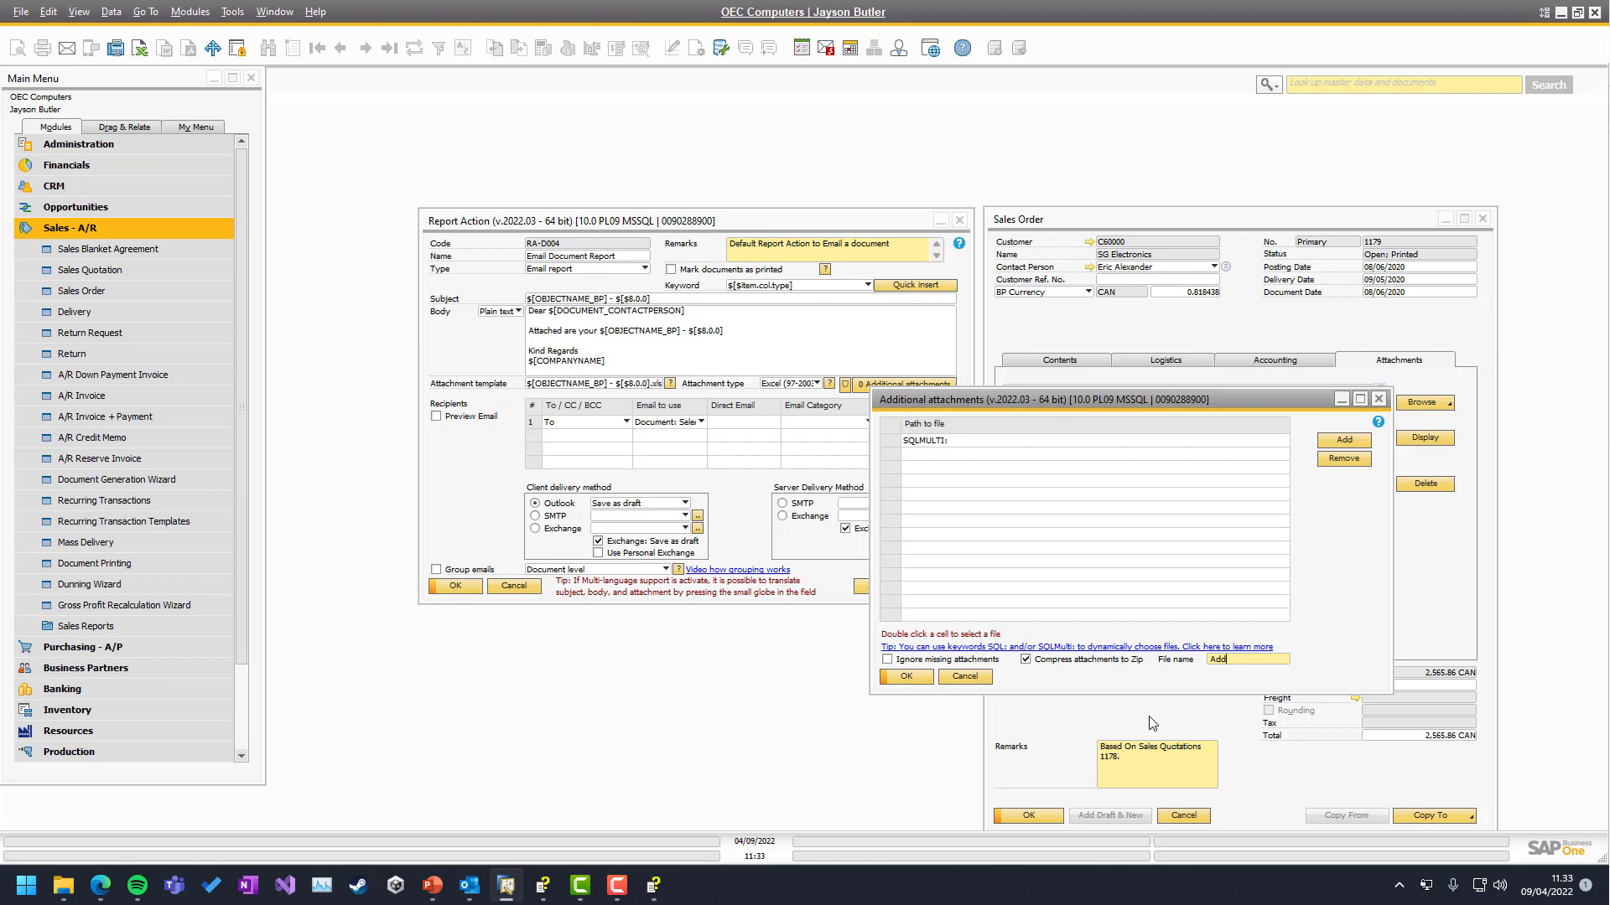
pyautogui.click(971, 681)
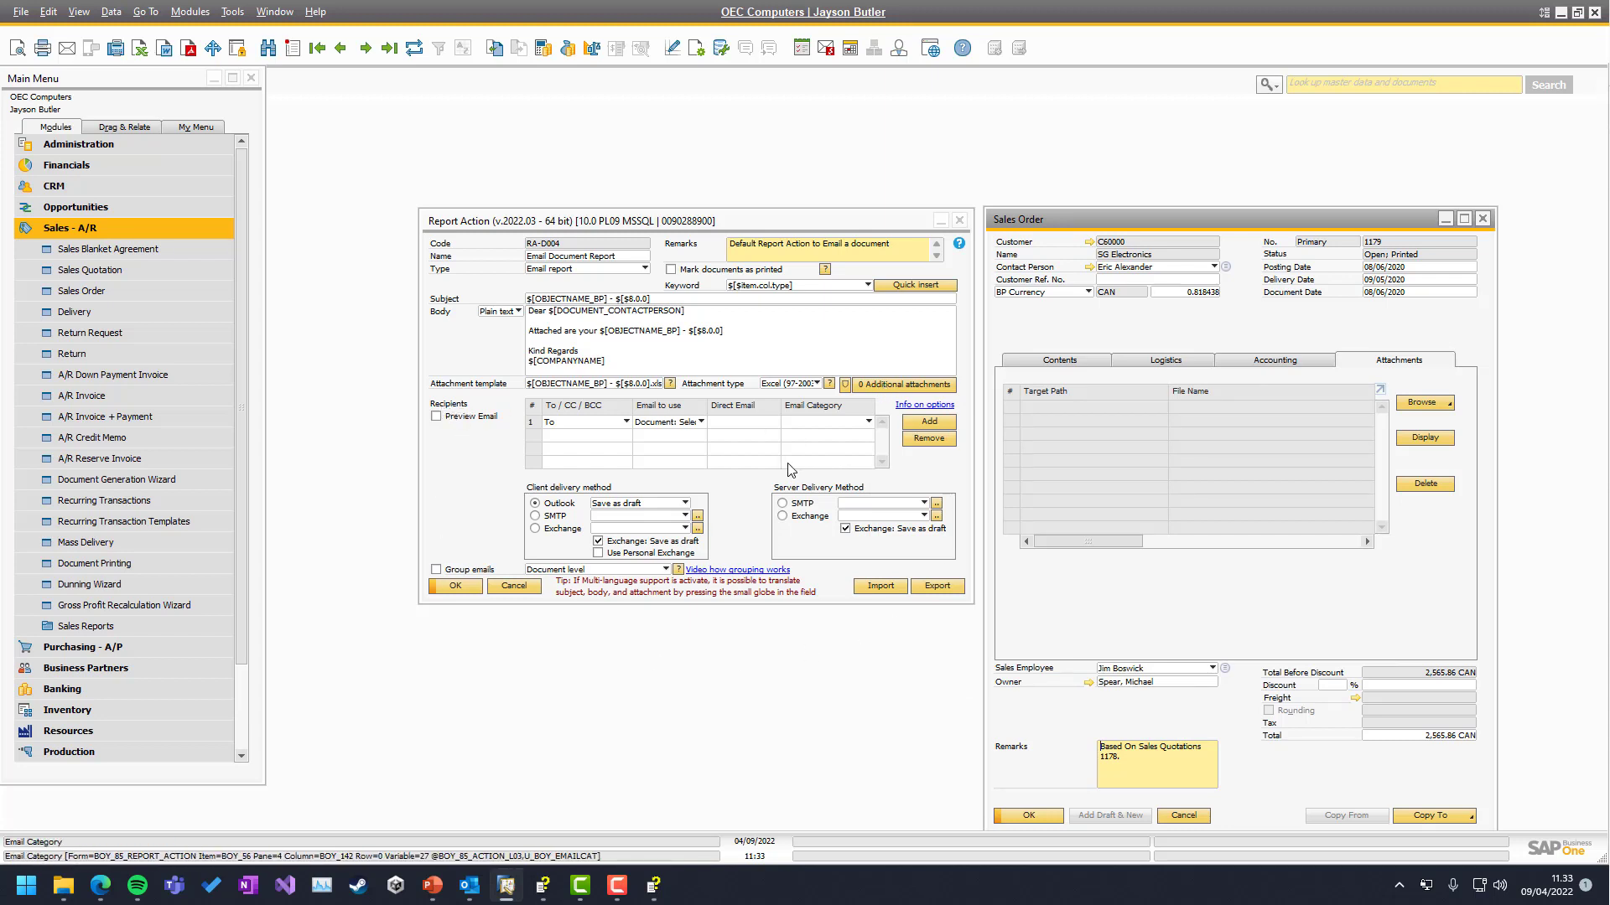
# Turn on Preview Email, update the report action, and preview the email for Sales Order 1179
pyautogui.click(436, 416)
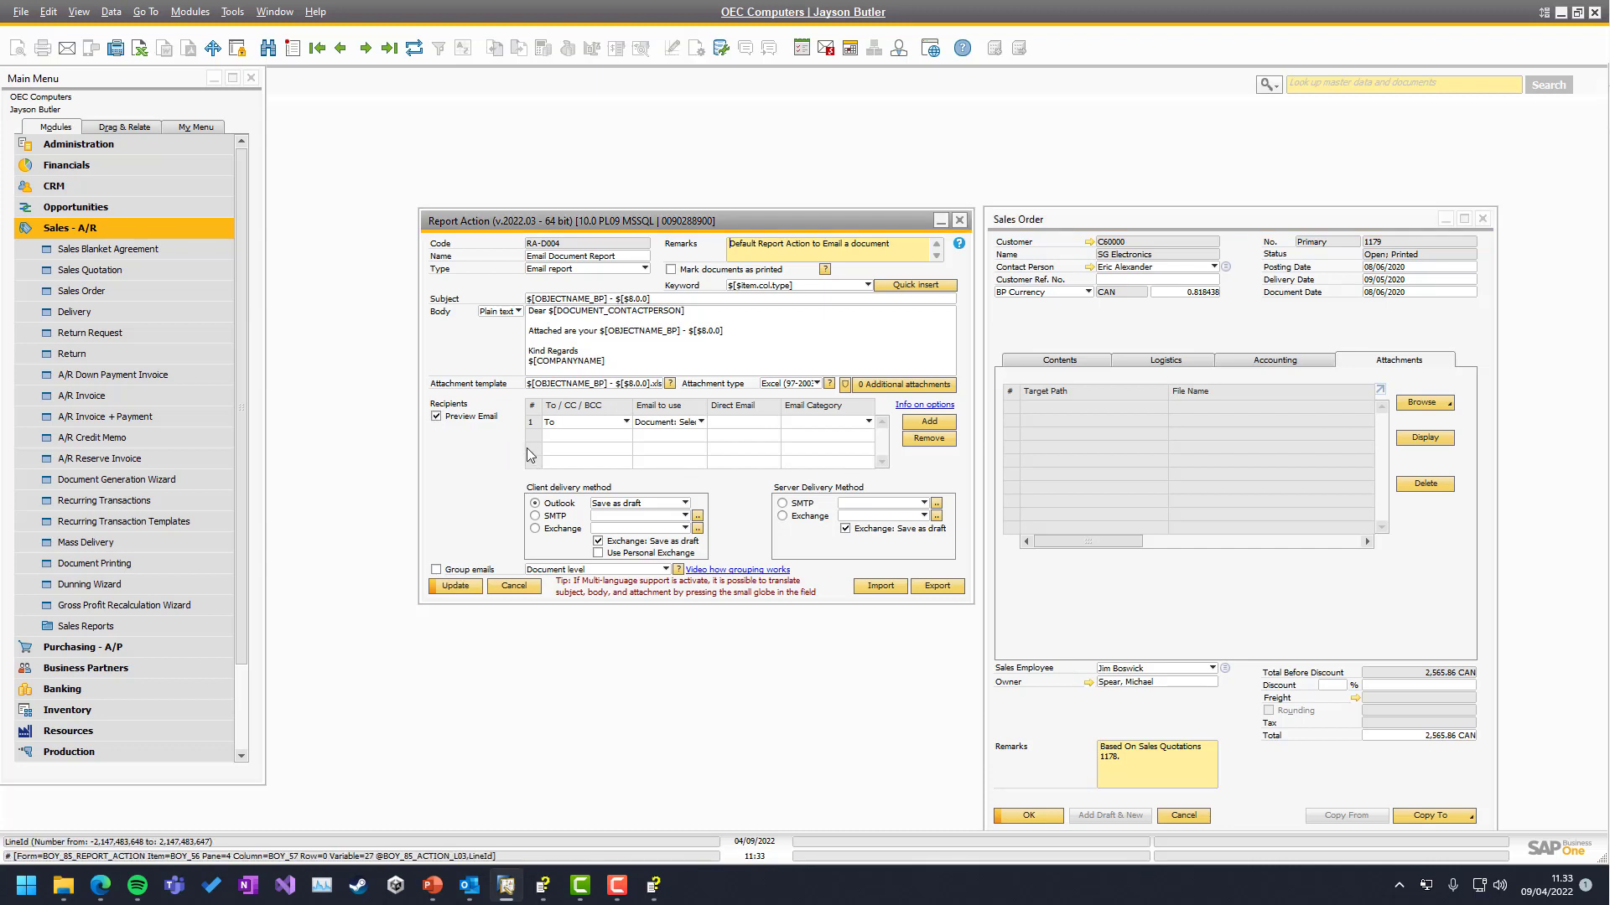
pyautogui.click(450, 587)
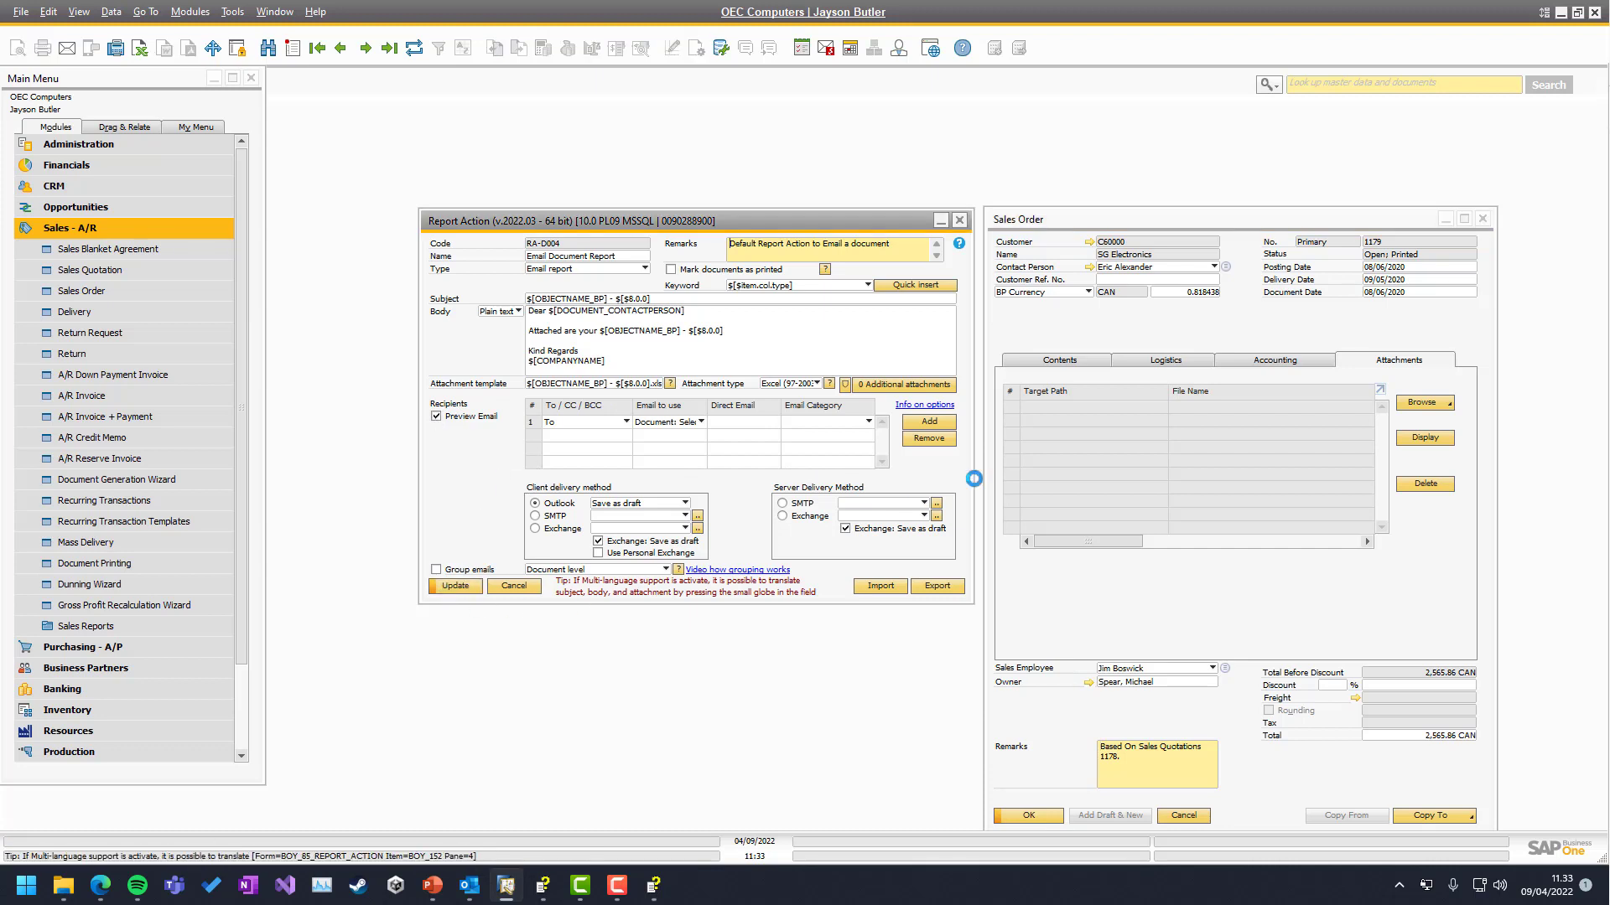
pyautogui.click(1052, 366)
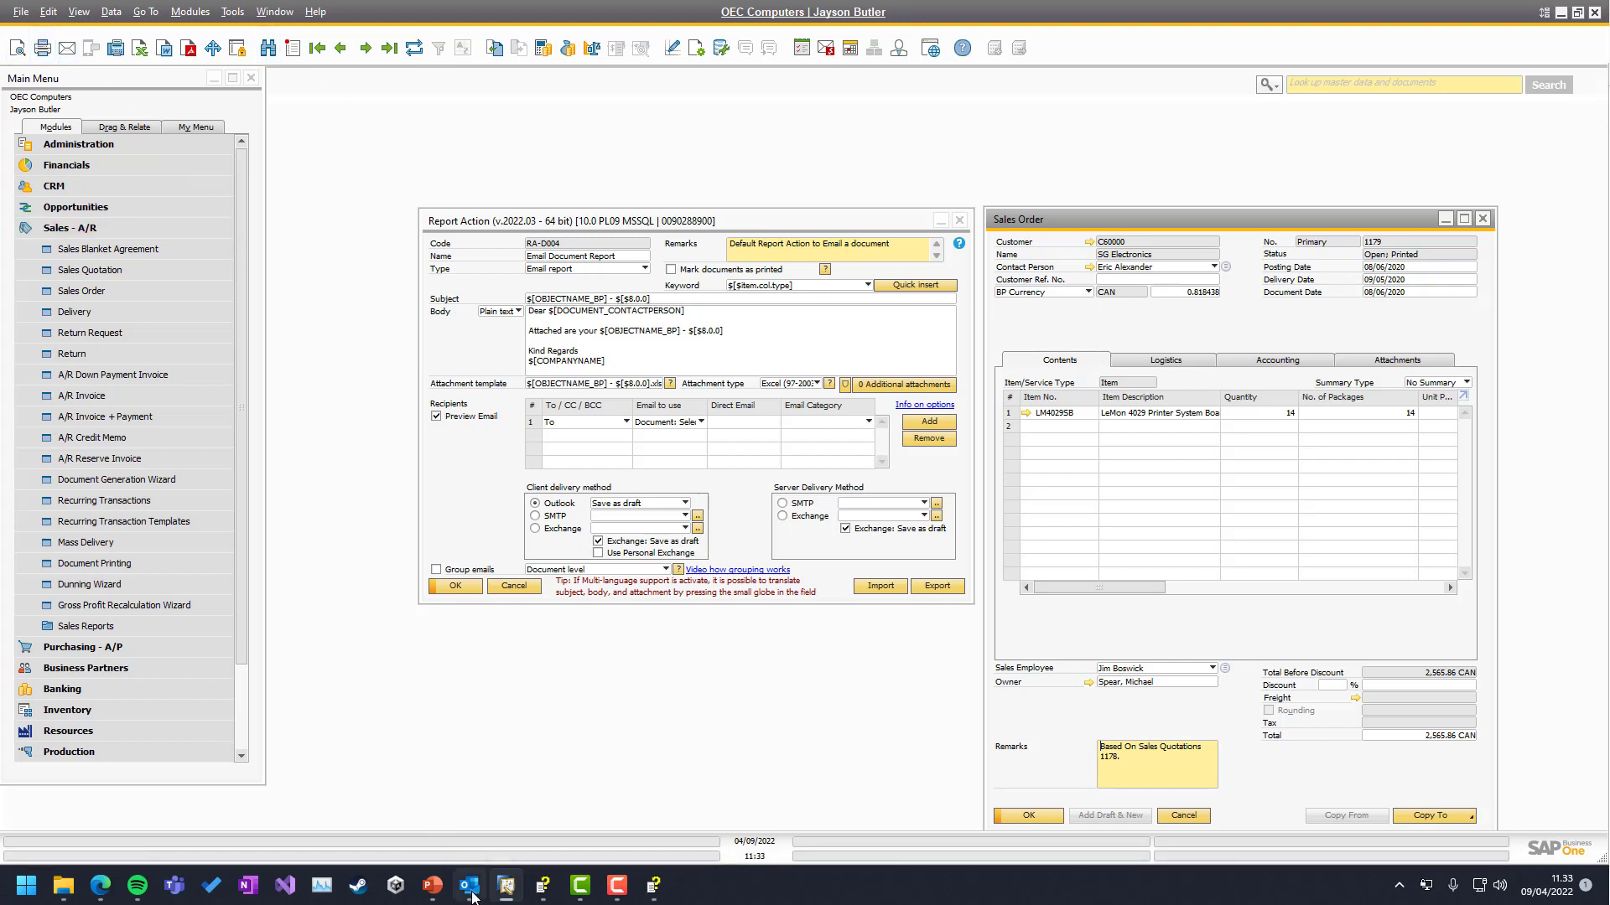
pyautogui.click(67, 54)
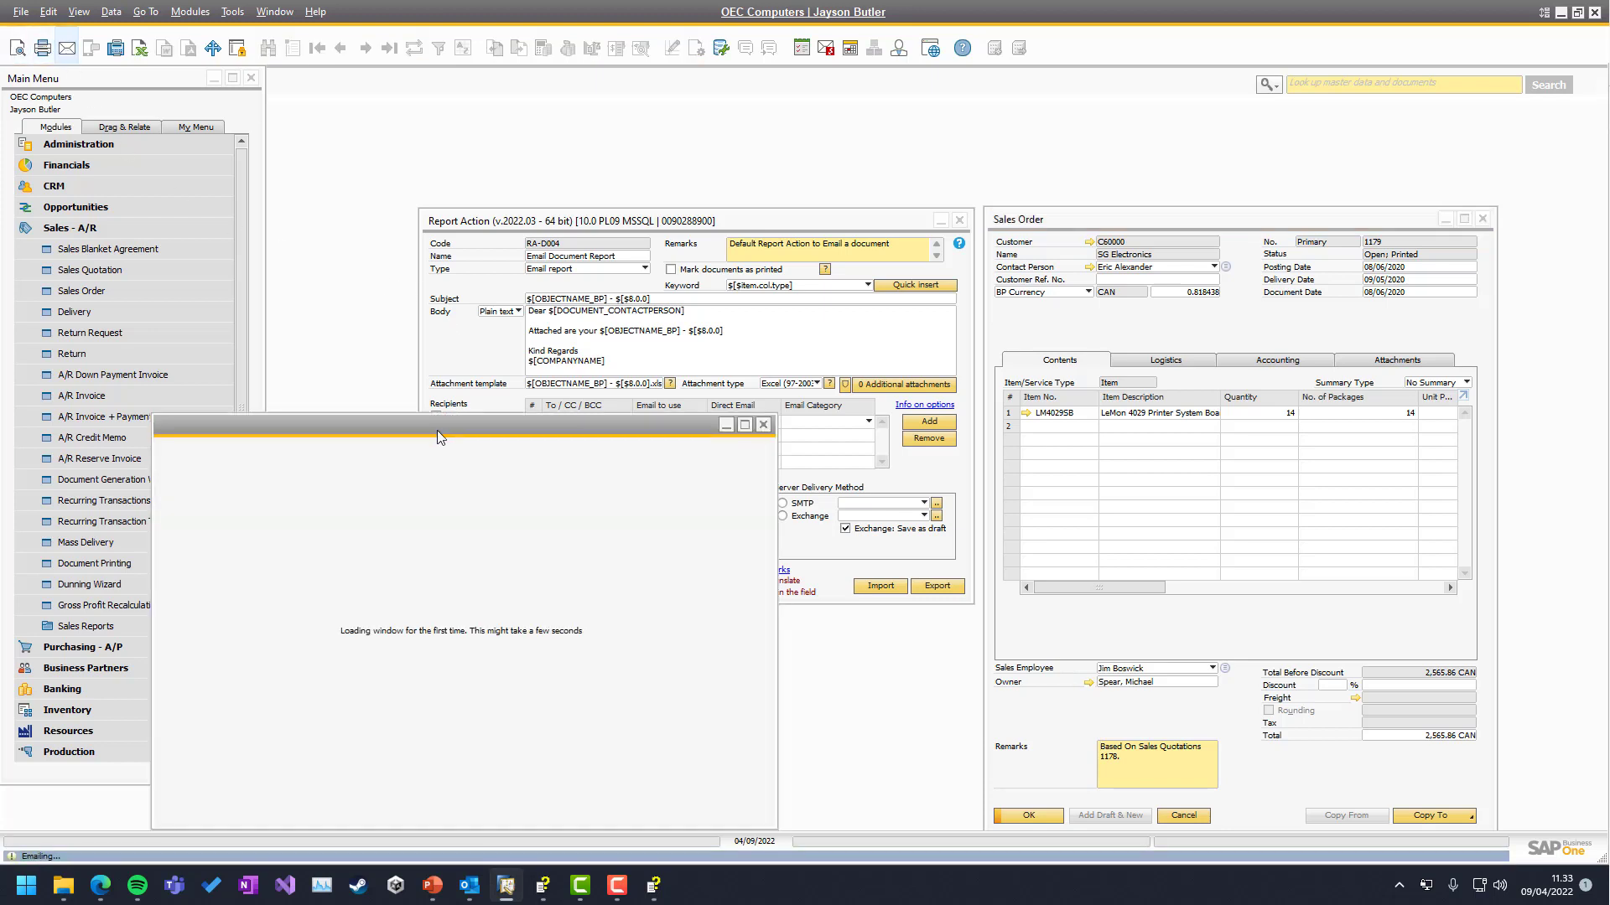
pyautogui.moveTo(410, 424); pyautogui.dragTo(892, 179)
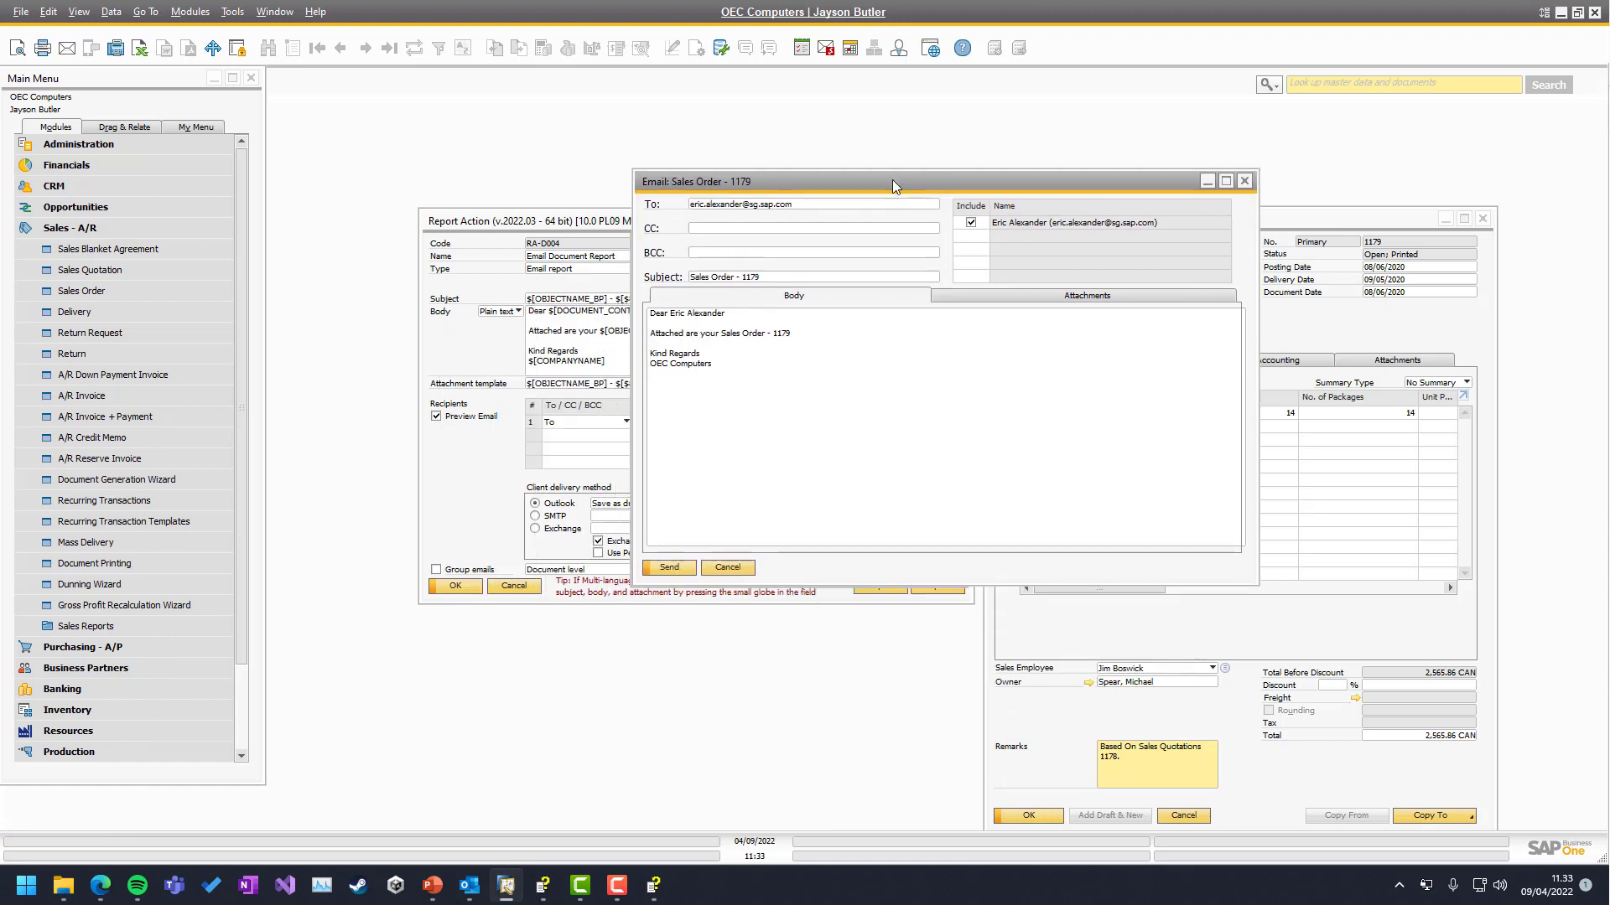
# Check the Sales Order 1179 email's attachment and the Outlook drafts, cancel it, and uncheck Preview Email
pyautogui.click(1048, 294)
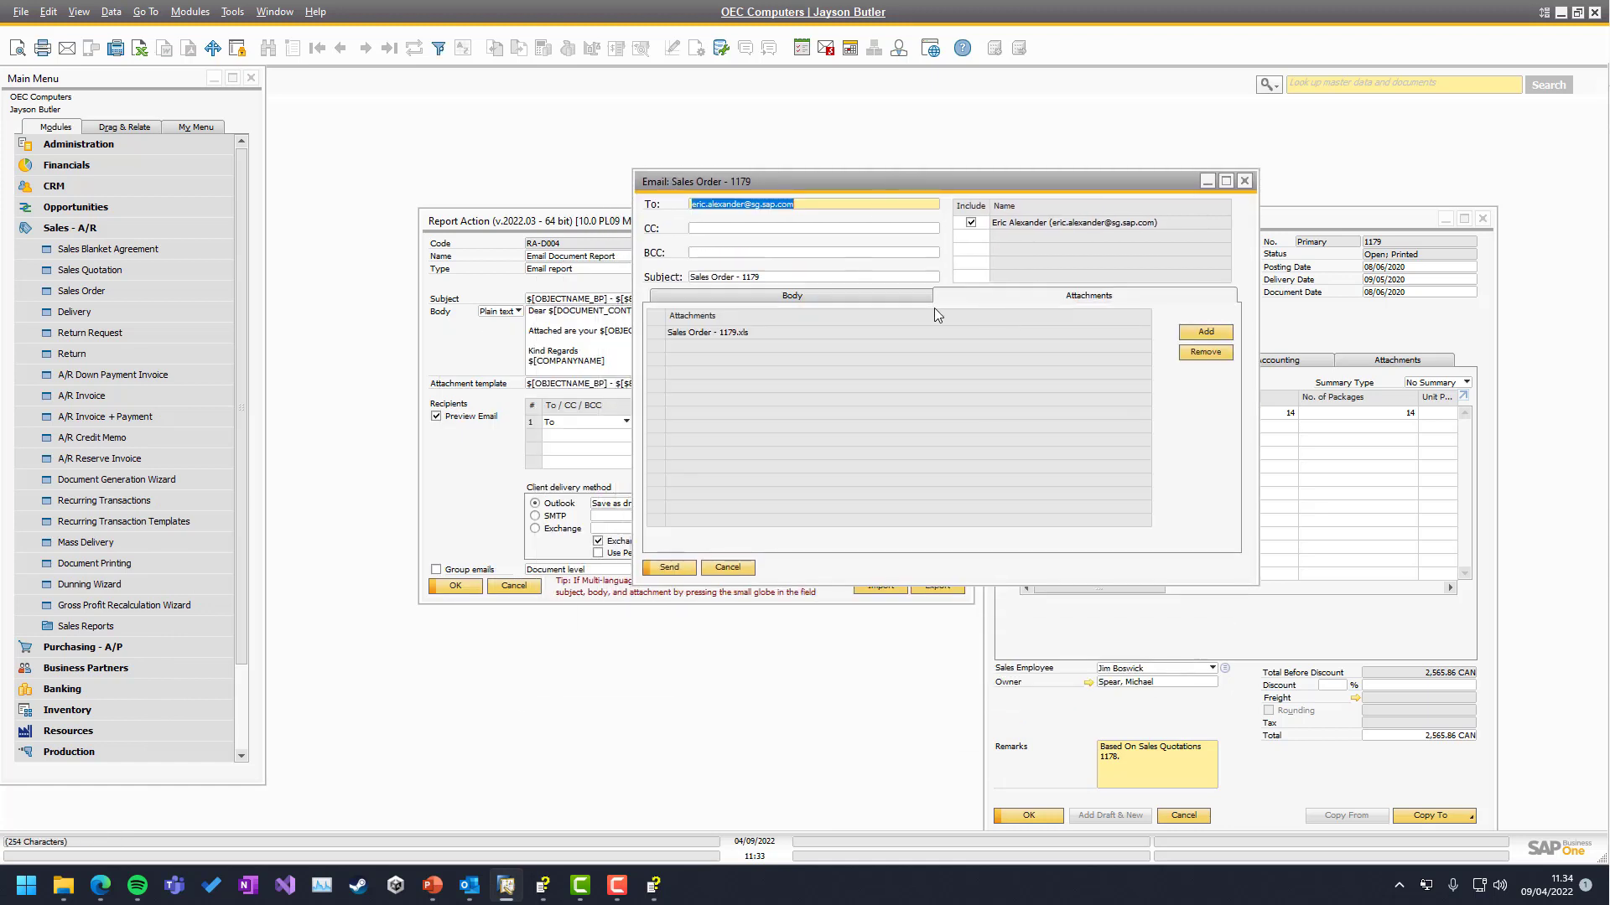
pyautogui.click(813, 295)
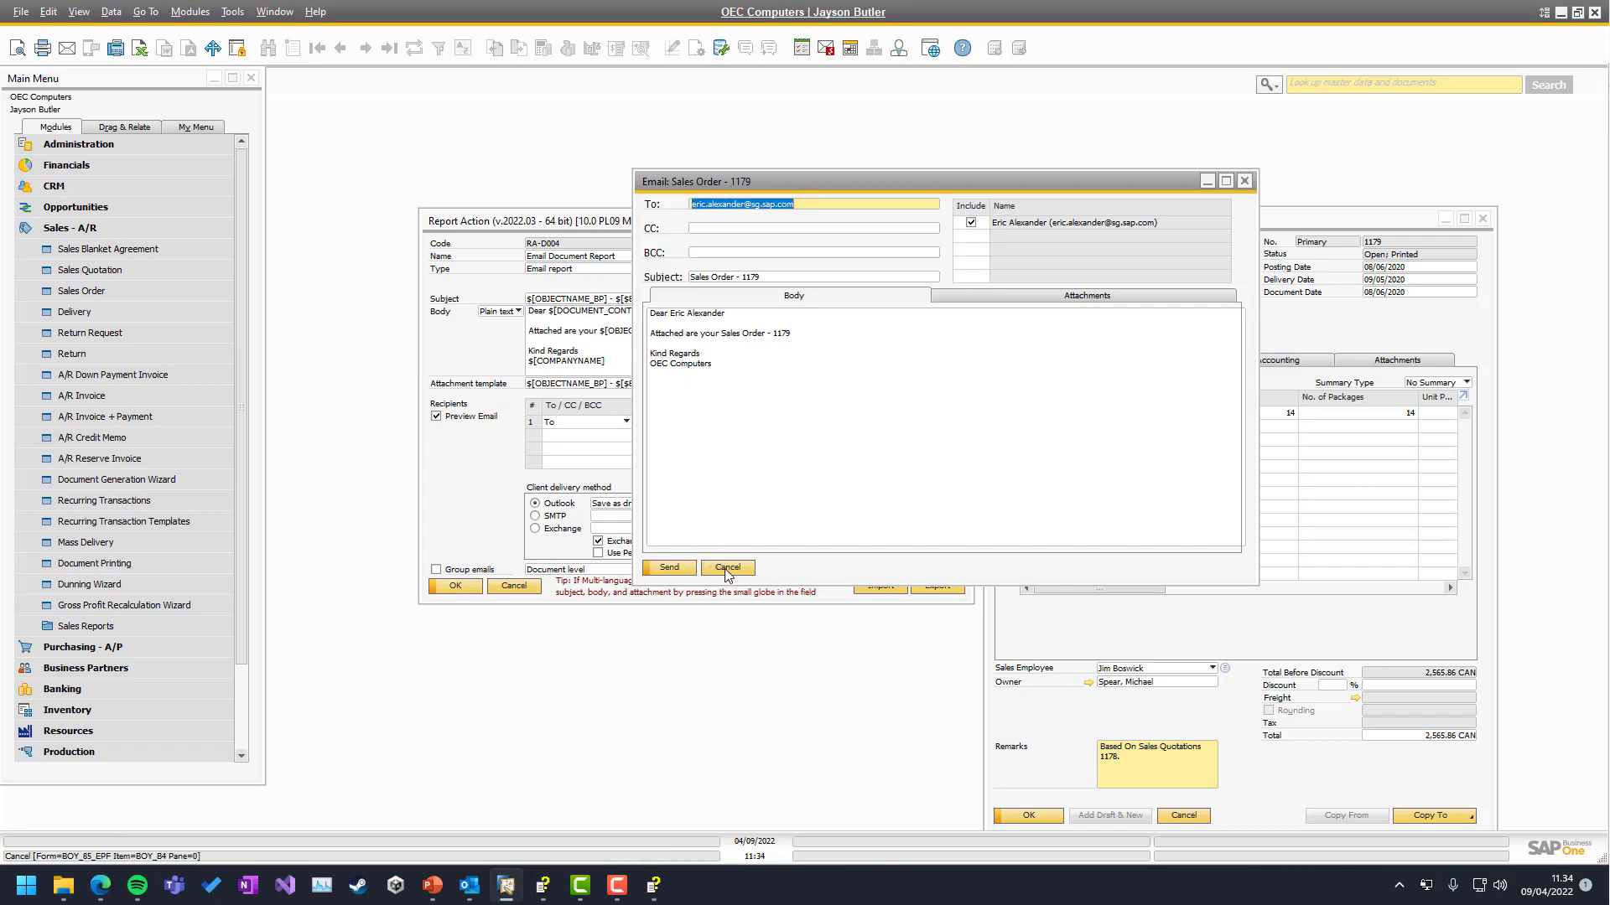
pyautogui.click(470, 885)
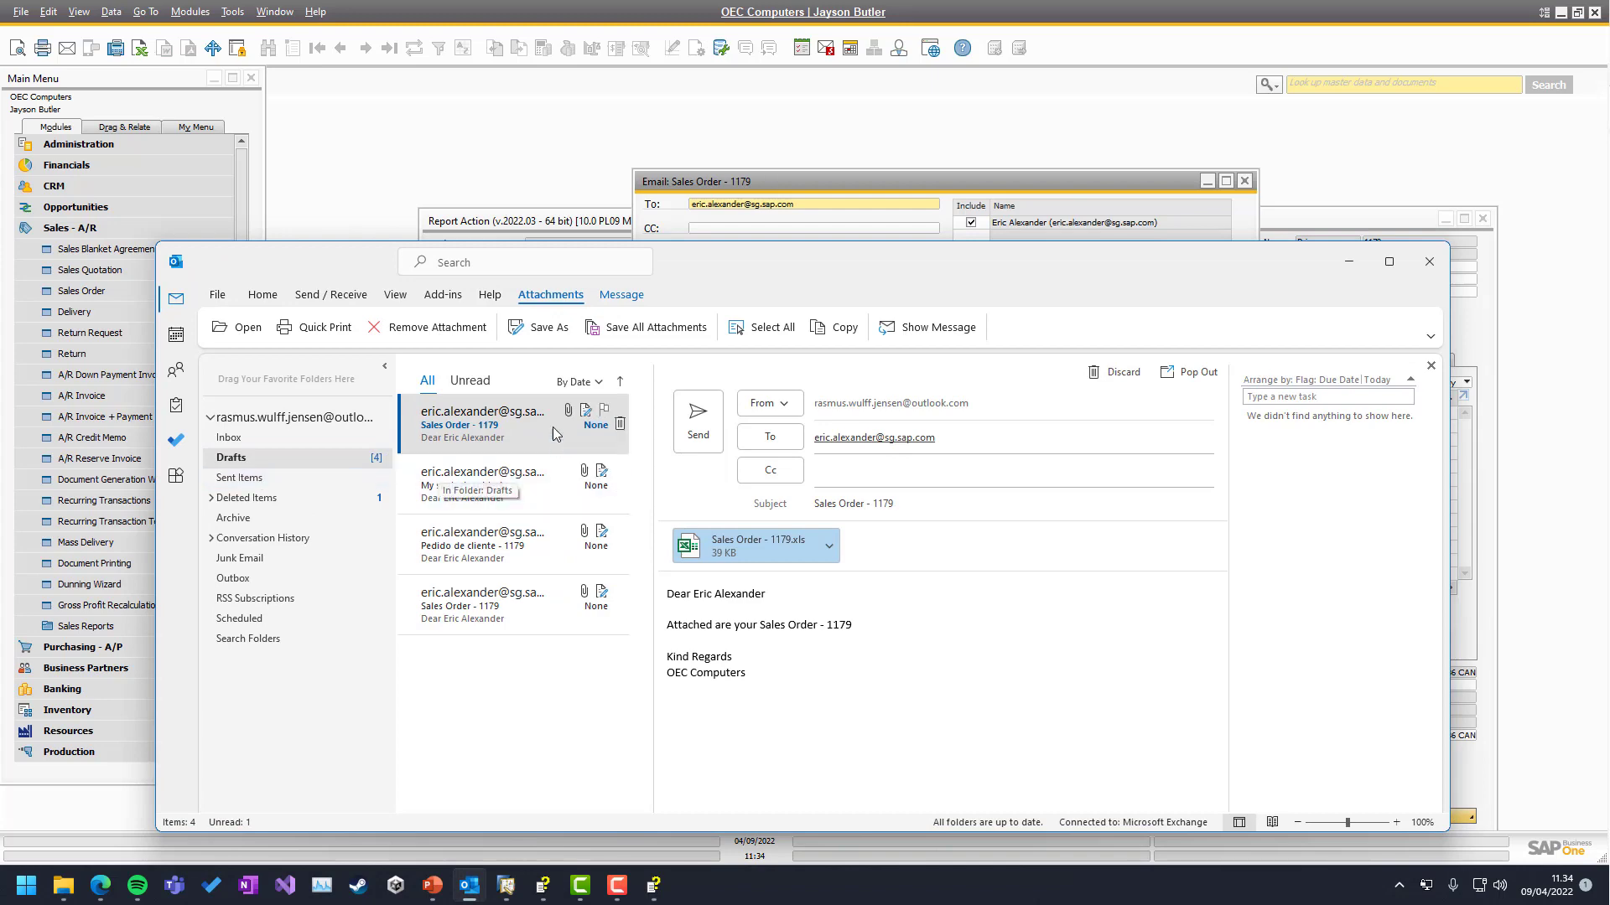
pyautogui.click(1349, 262)
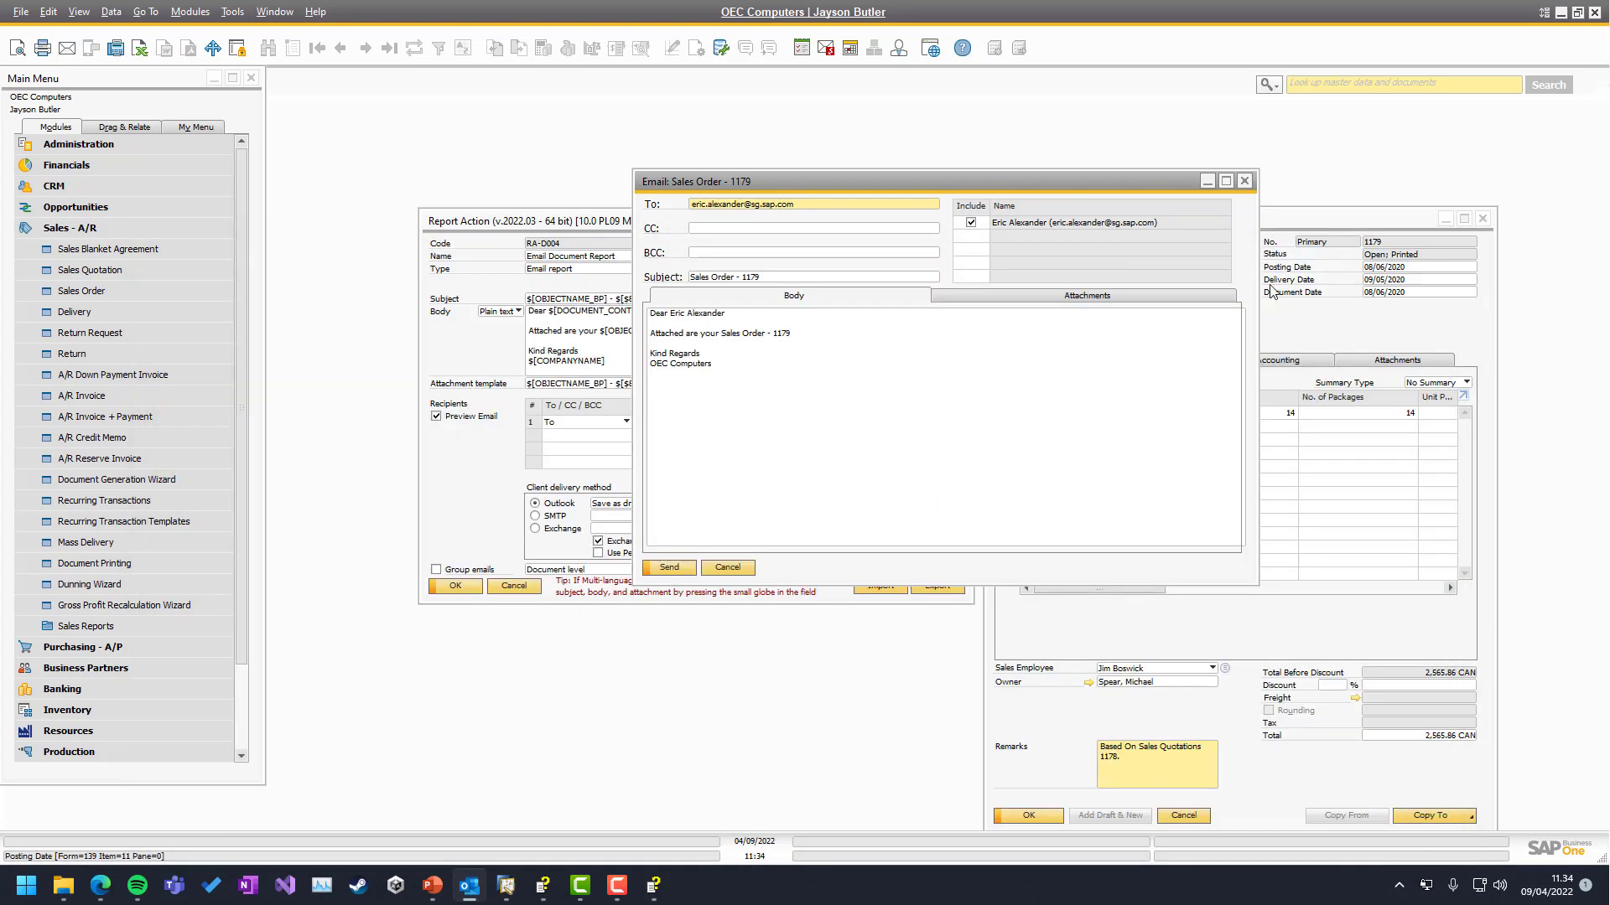
pyautogui.click(740, 492)
pyautogui.click(727, 567)
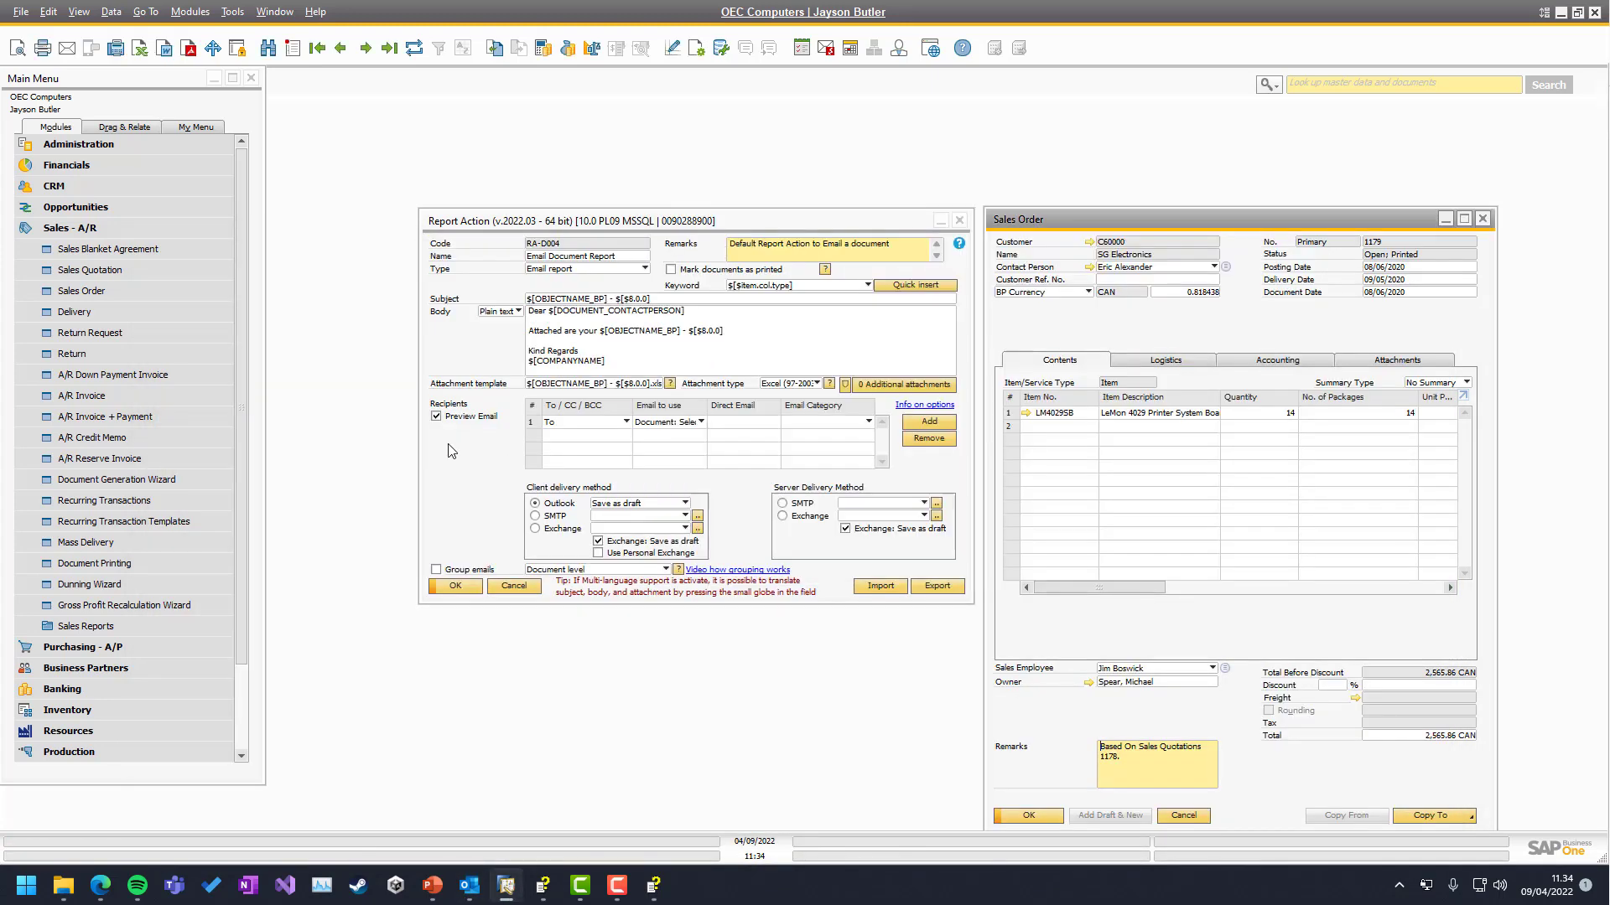
pyautogui.click(435, 417)
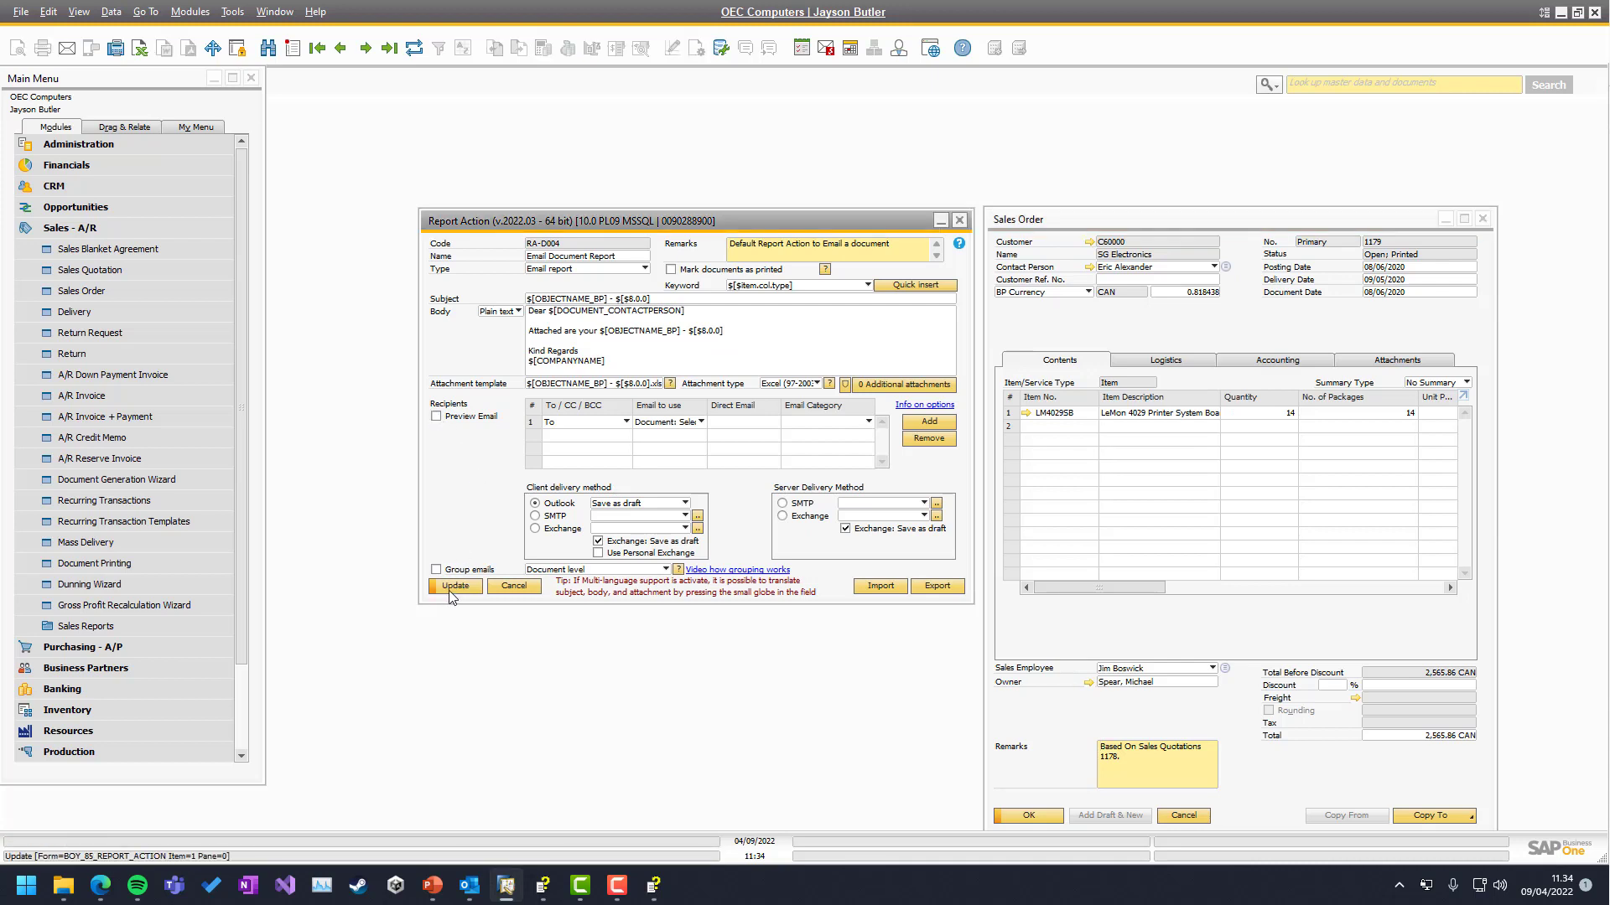
# Save the change, keep row 1 as To from 'Document: Selected contact person', and open SG Electronics' master data
pyautogui.click(451, 587)
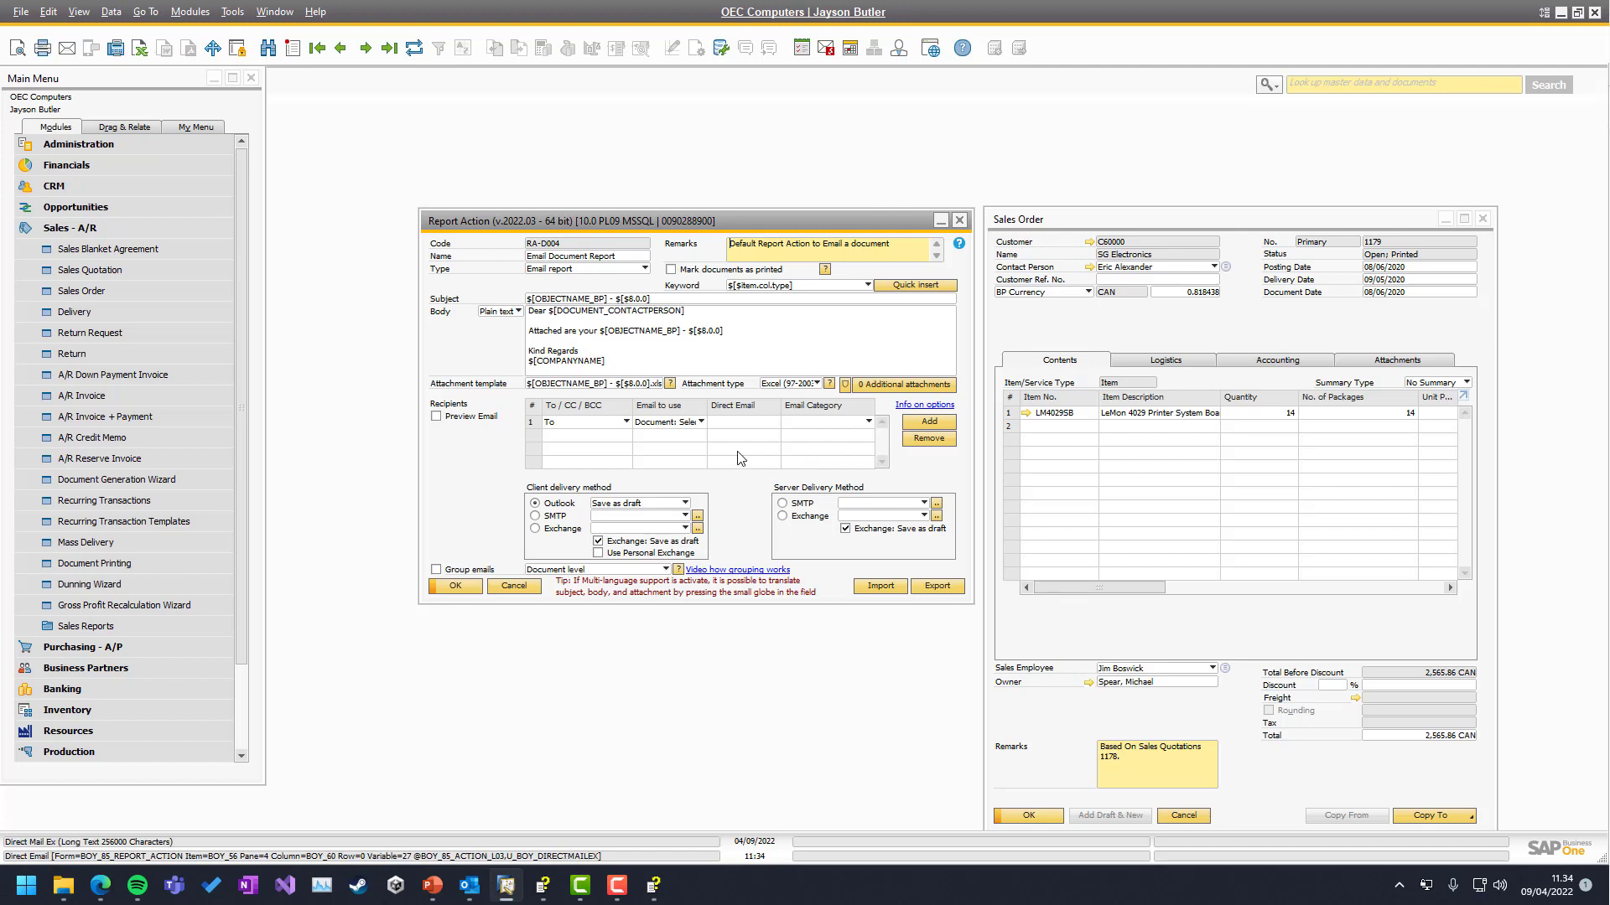
pyautogui.click(576, 423)
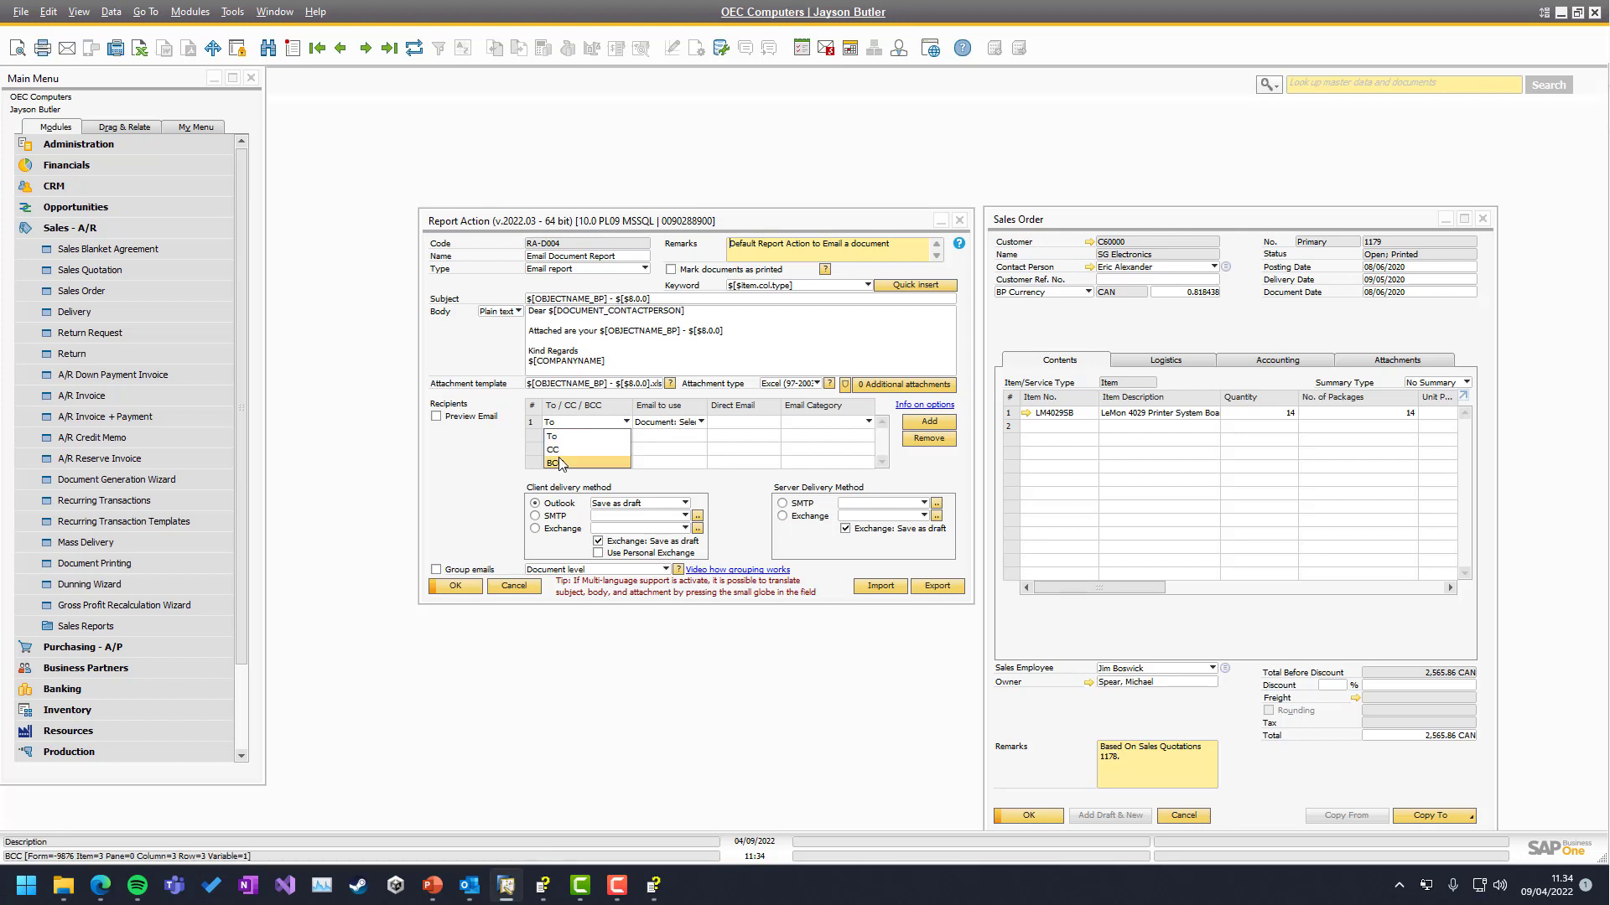
pyautogui.click(664, 423)
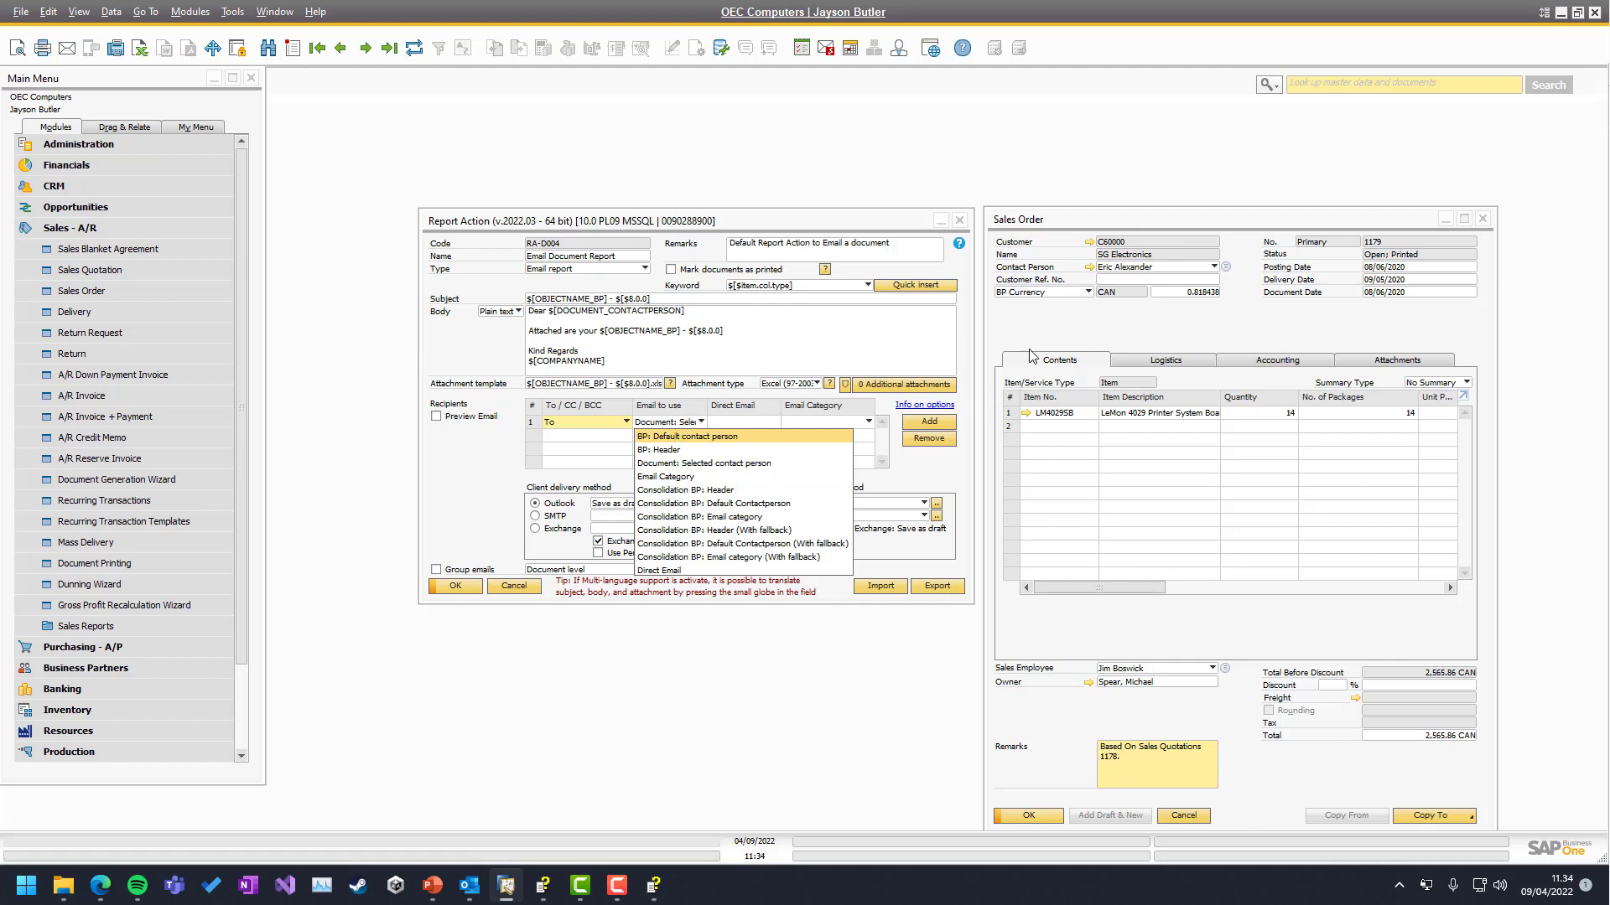
pyautogui.click(1084, 316)
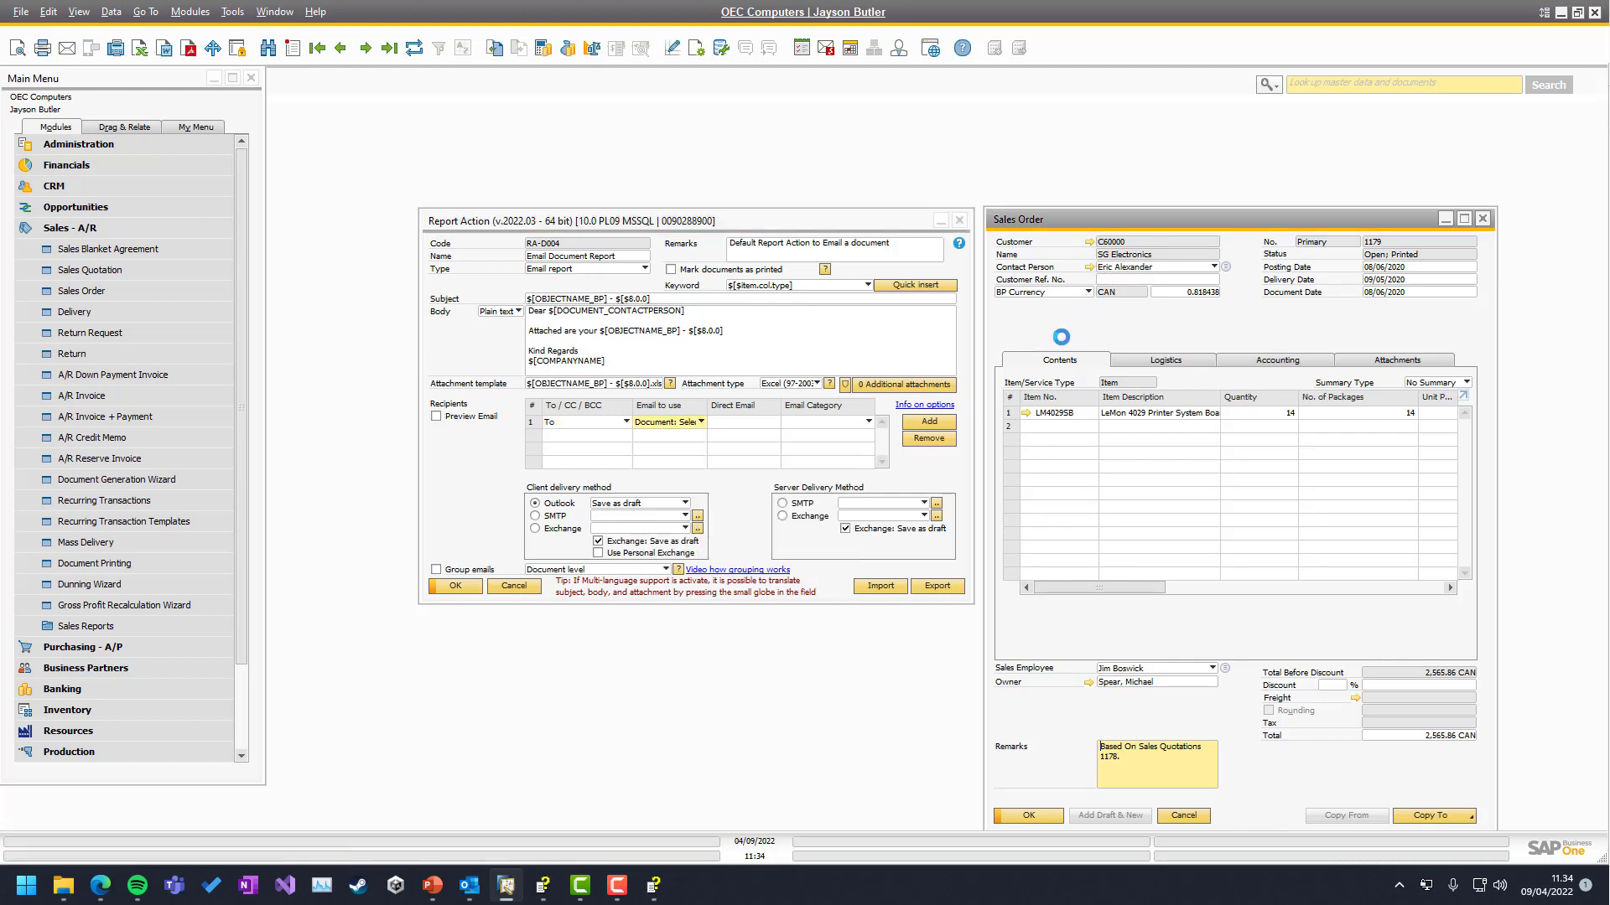
pyautogui.moveTo(918, 267); pyautogui.dragTo(1098, 352)
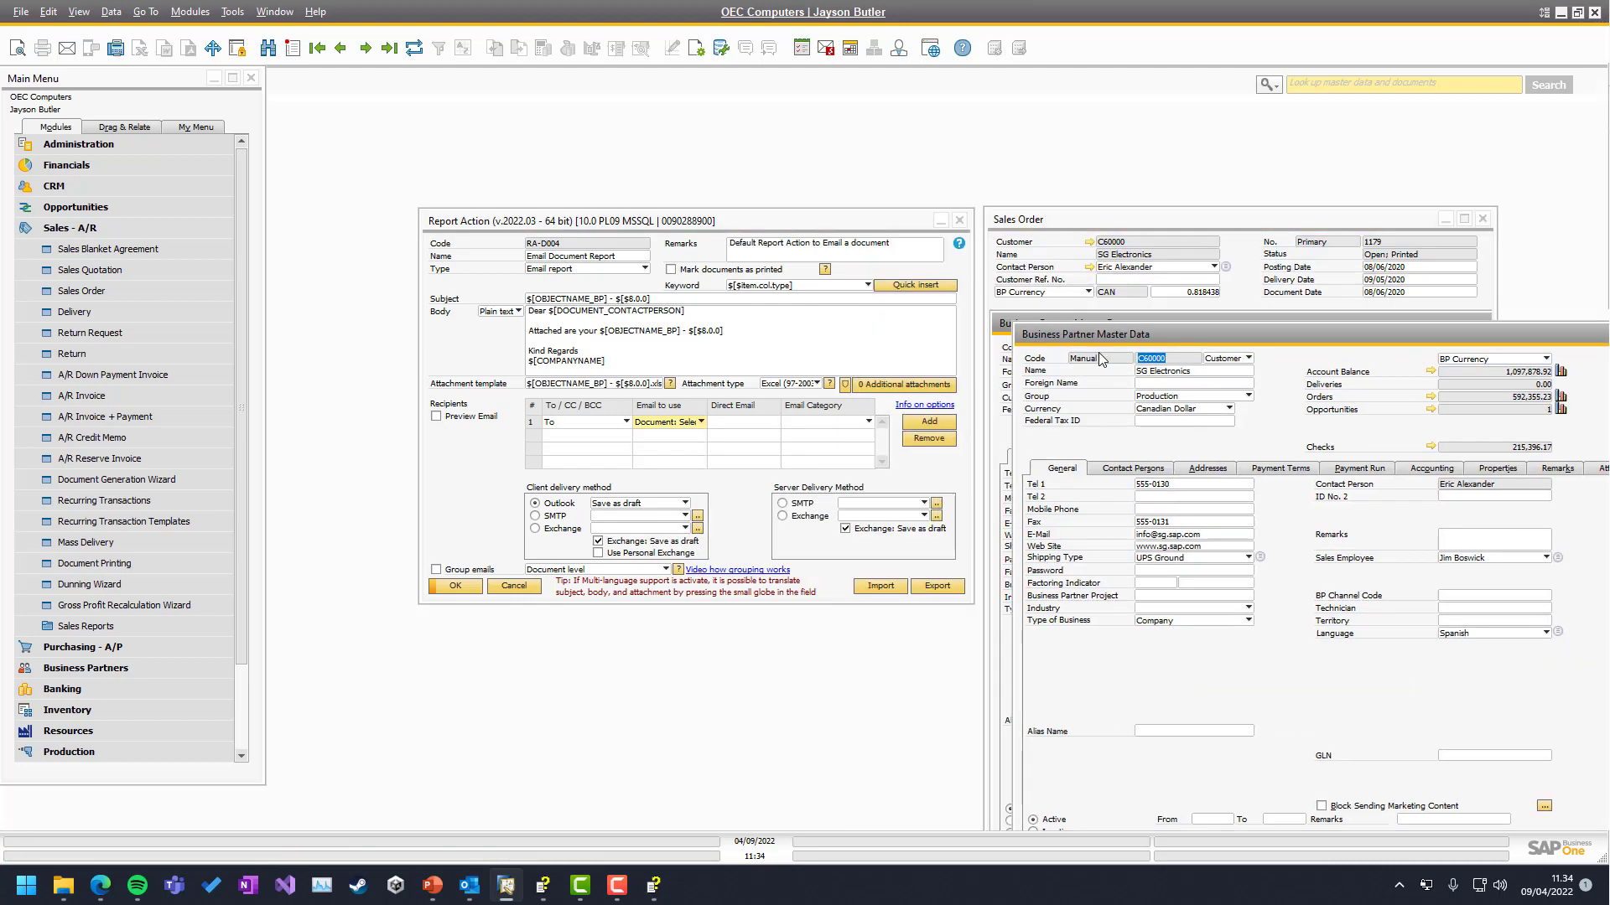
# Review SG Electronics' contact persons, its general e-mail address, and the sales order's contact person
pyautogui.click(1162, 479)
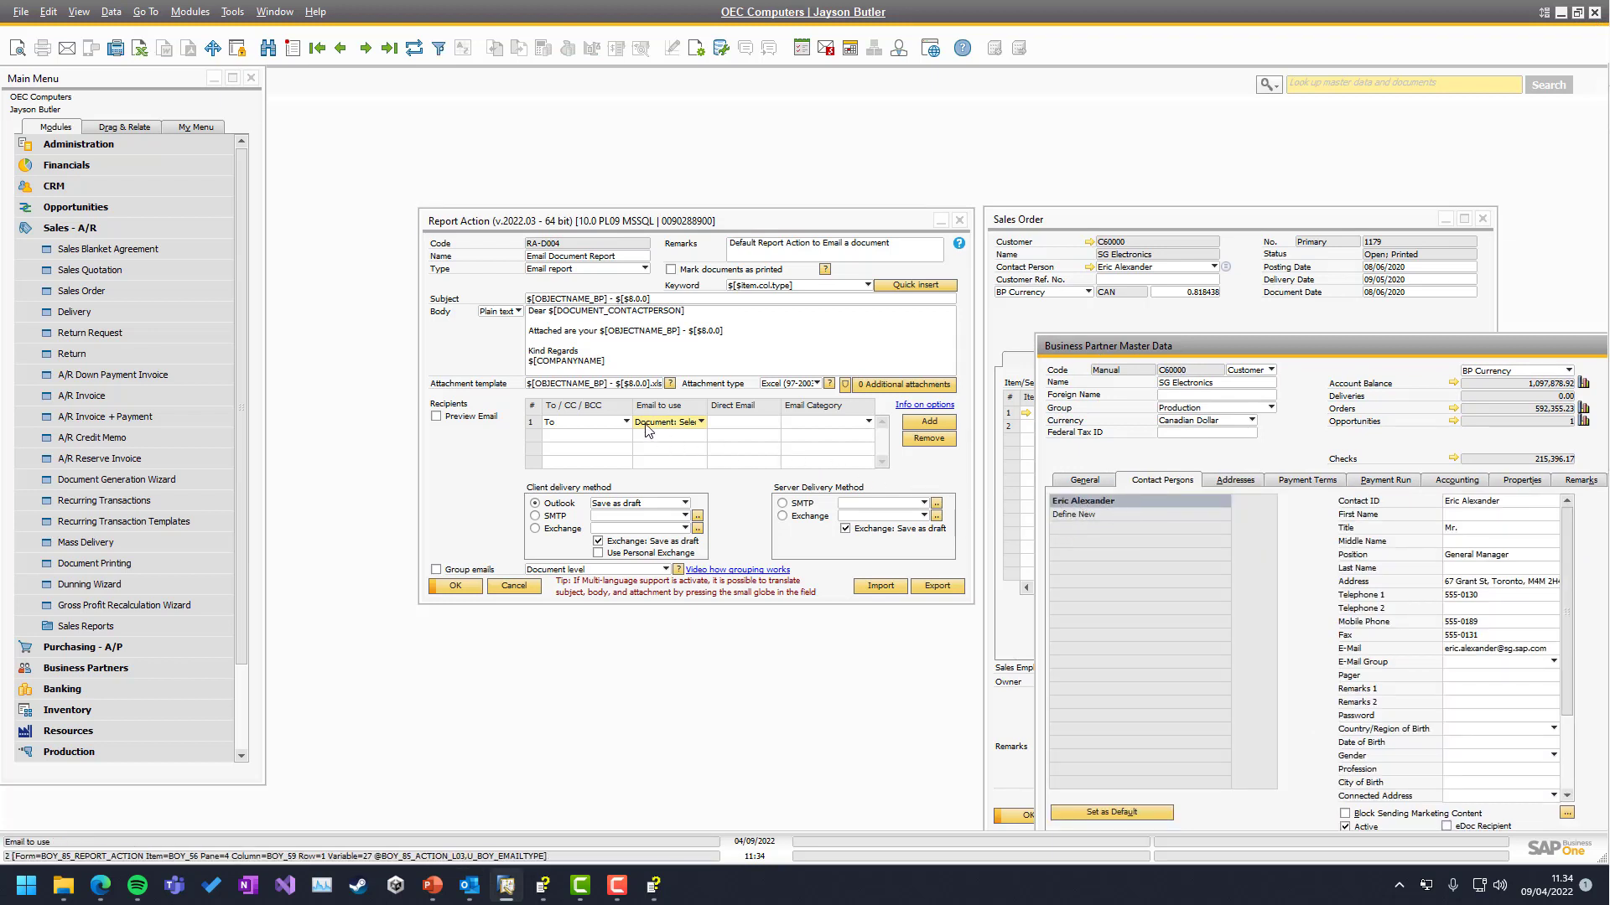
pyautogui.click(700, 422)
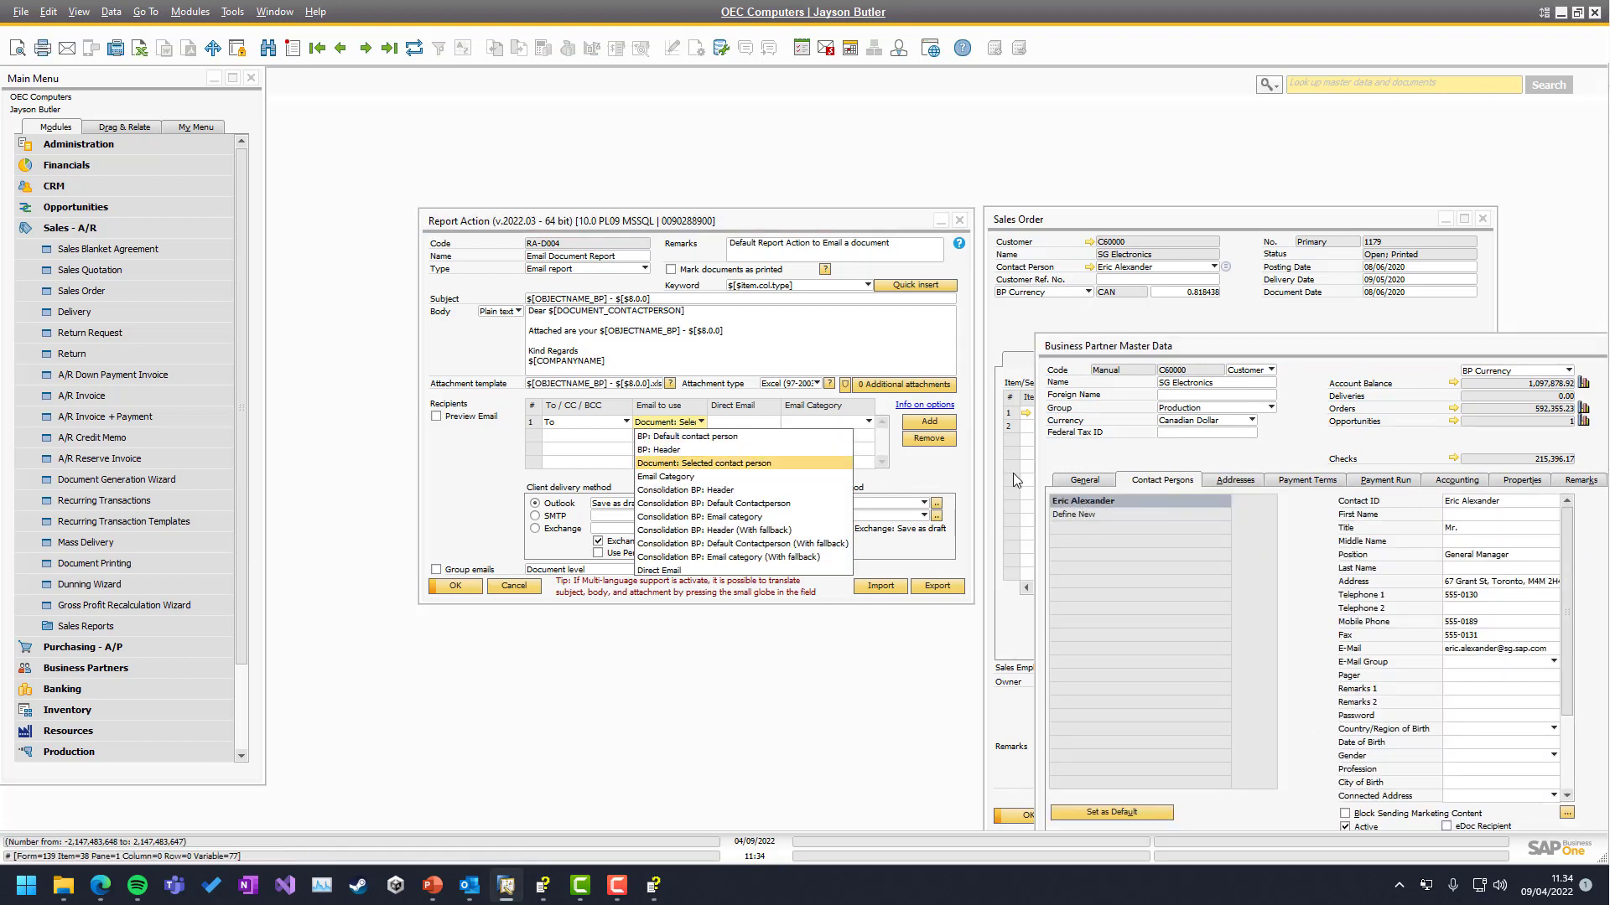
pyautogui.click(1084, 479)
pyautogui.click(1195, 547)
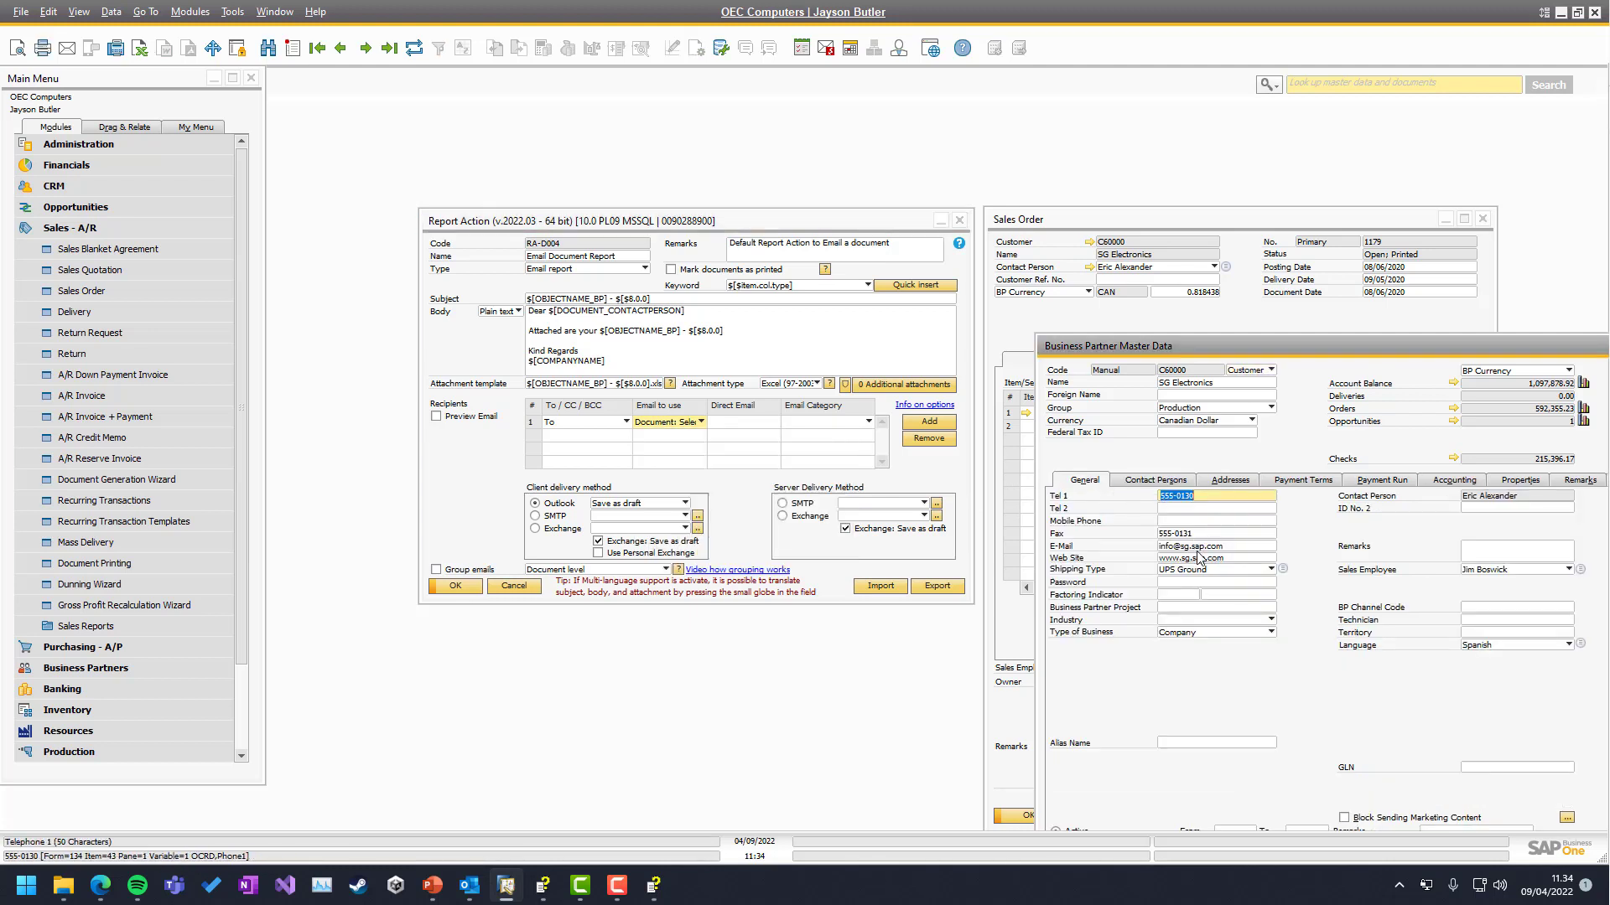
pyautogui.click(658, 424)
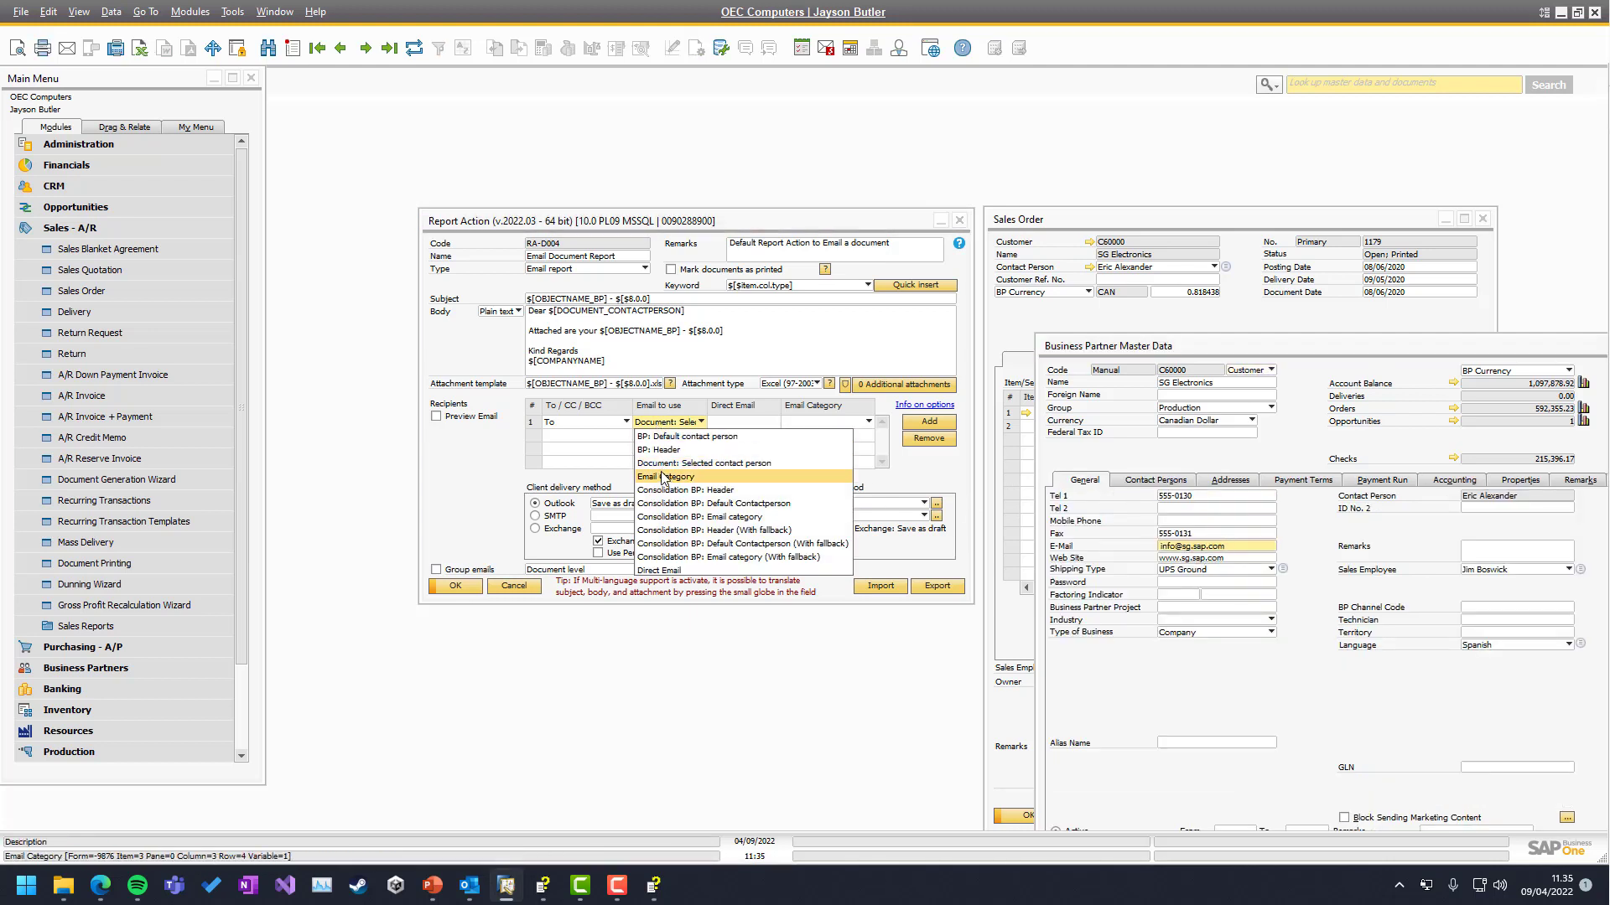
pyautogui.click(1115, 330)
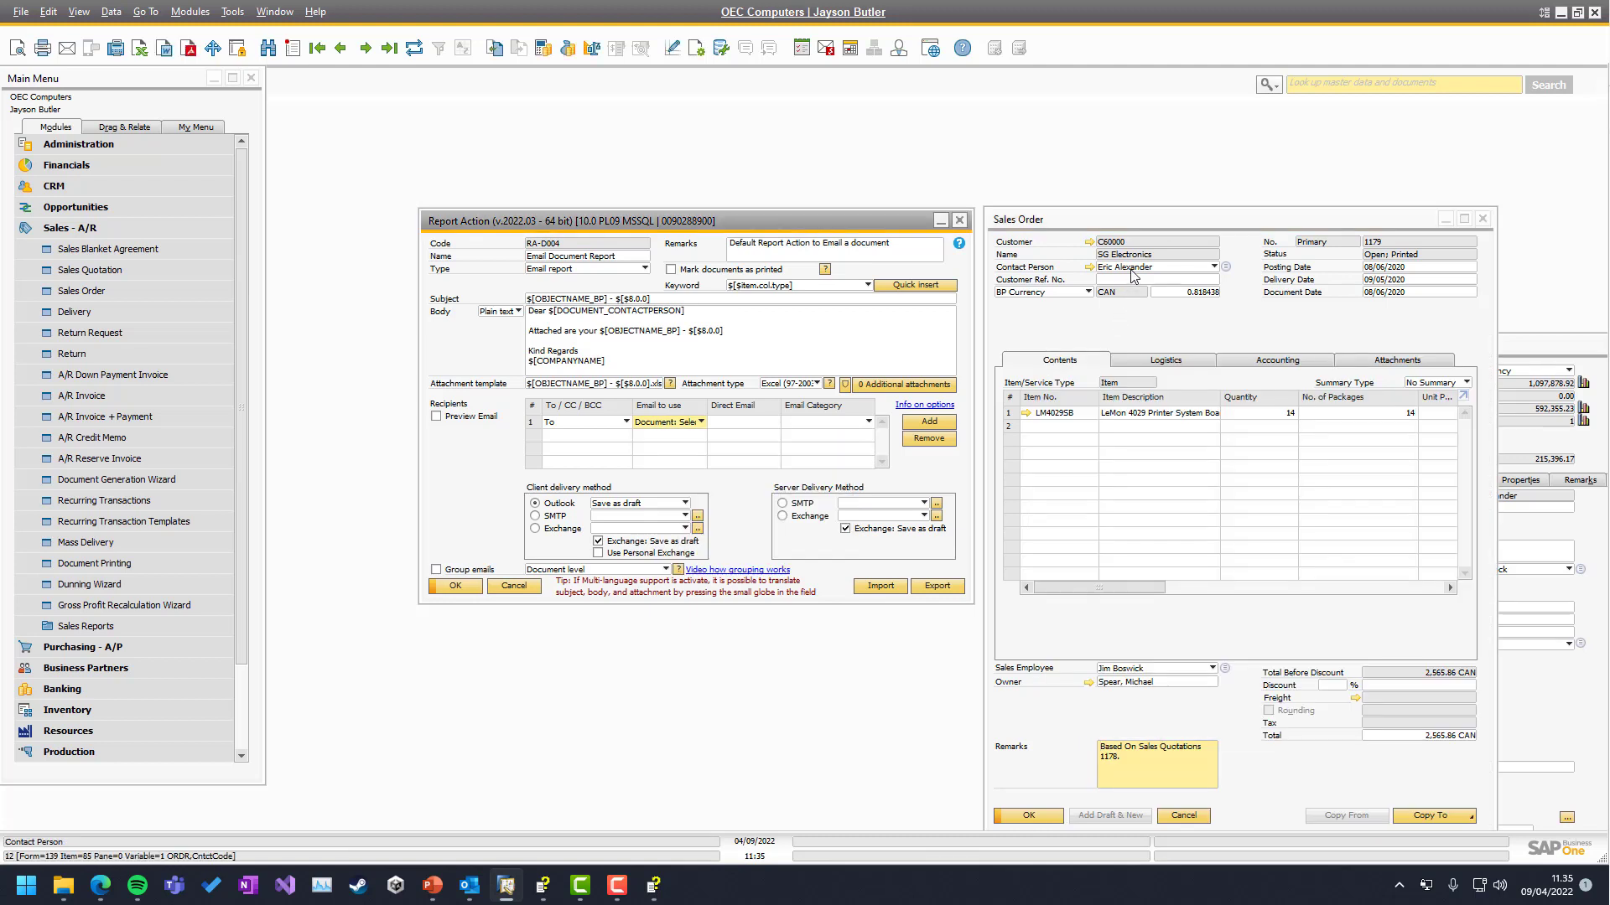
pyautogui.click(1131, 268)
pyautogui.click(1131, 279)
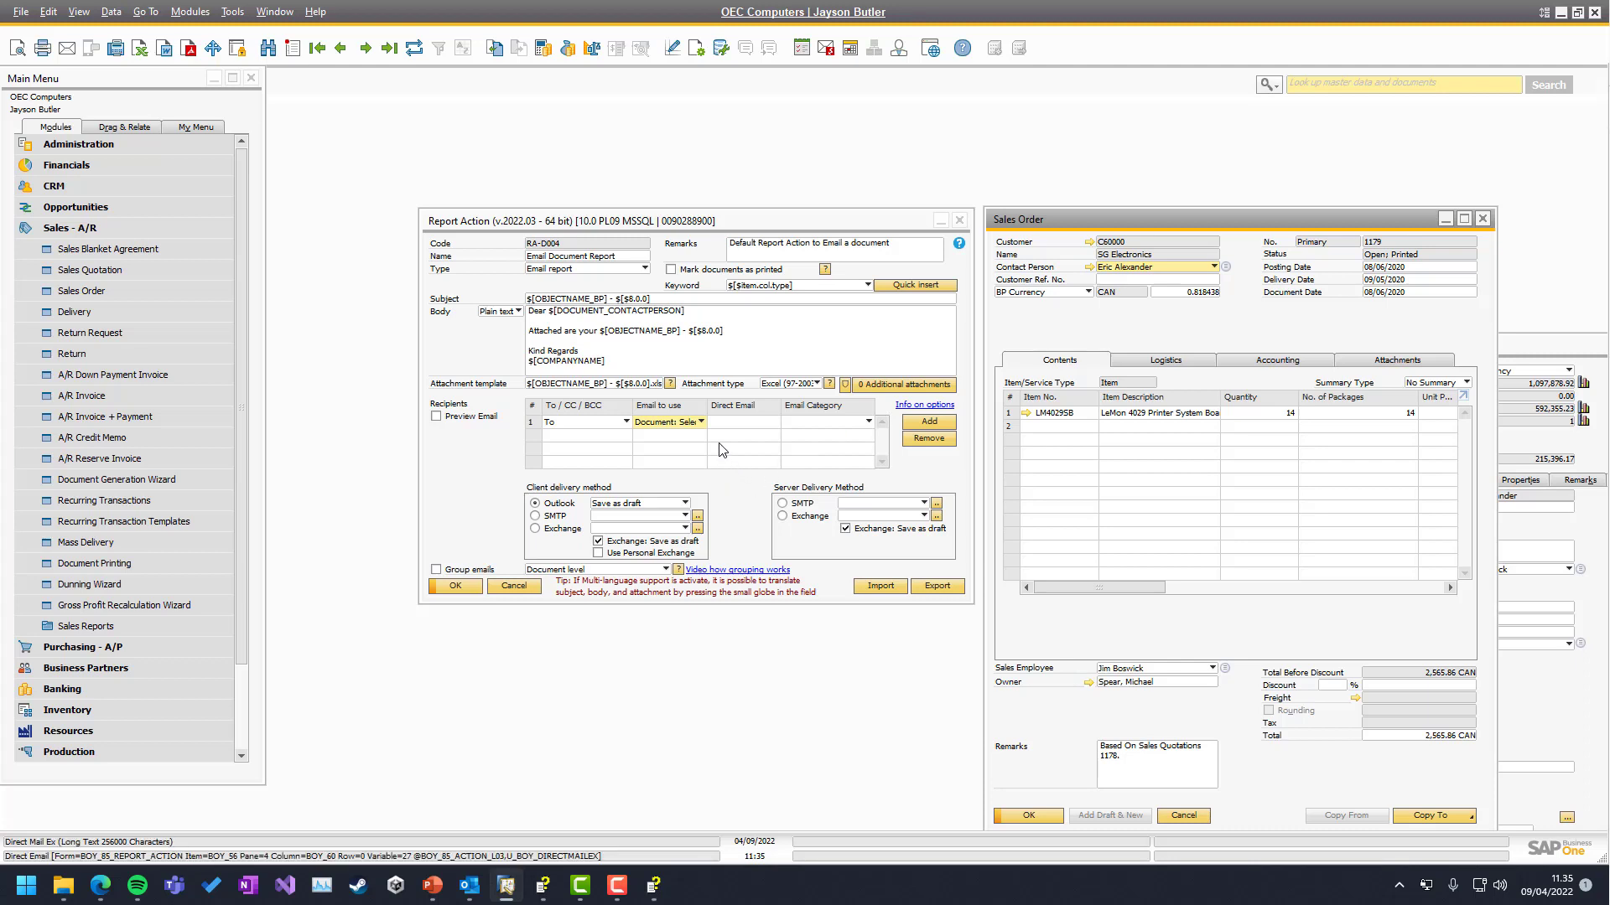
# Set row 1's Email to use to Email Category and show SG Electronics' contact persons
pyautogui.click(687, 423)
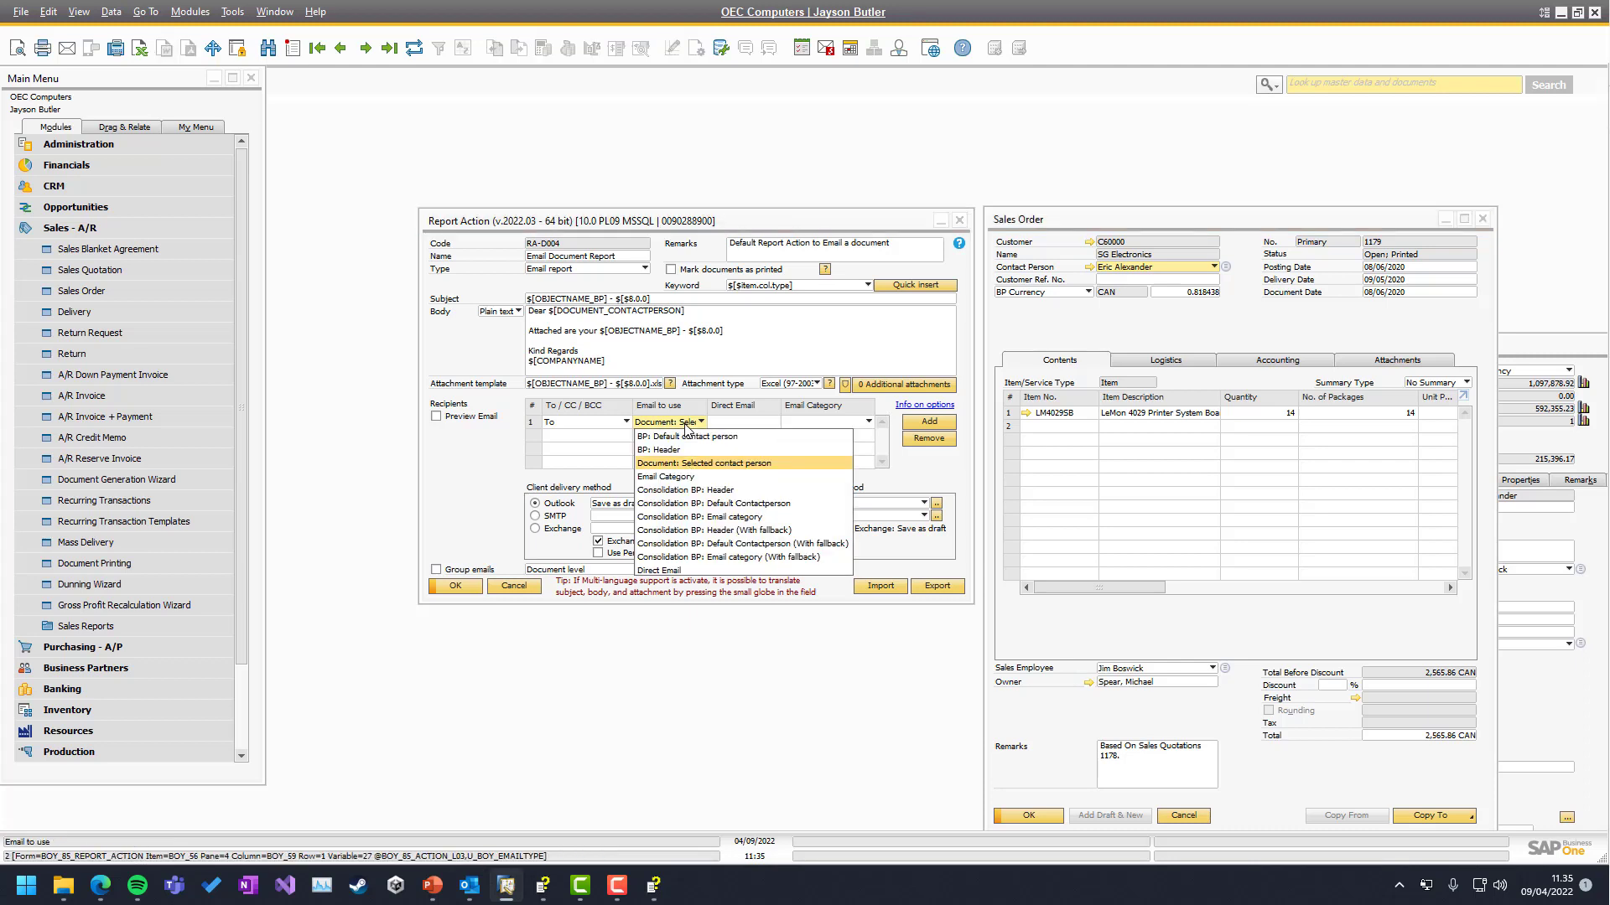
pyautogui.click(688, 479)
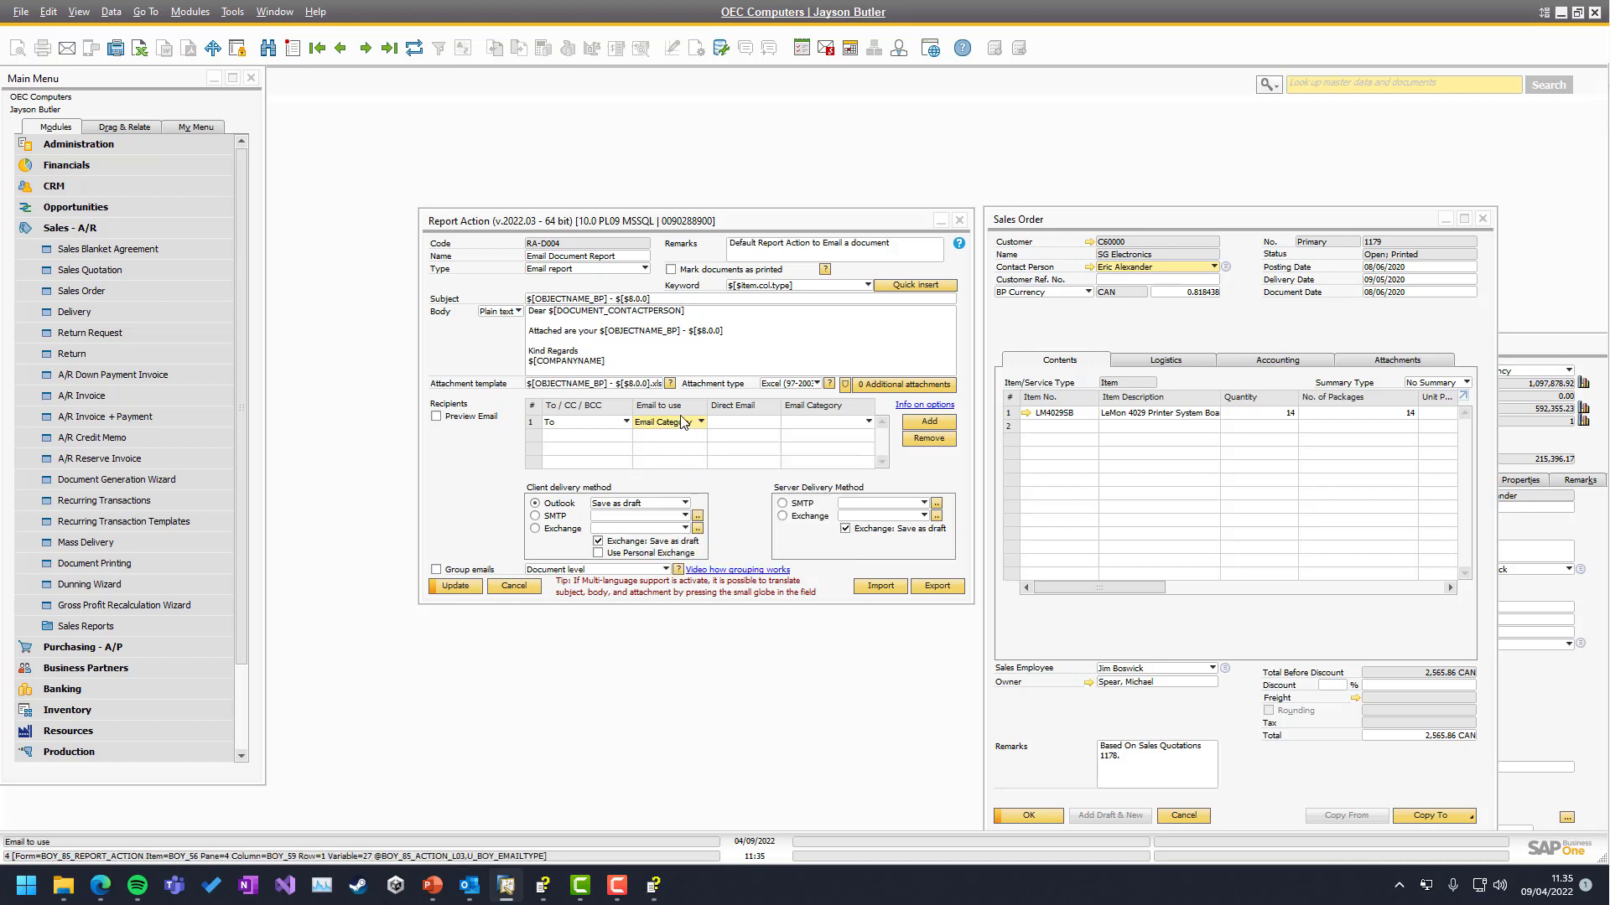
pyautogui.click(807, 421)
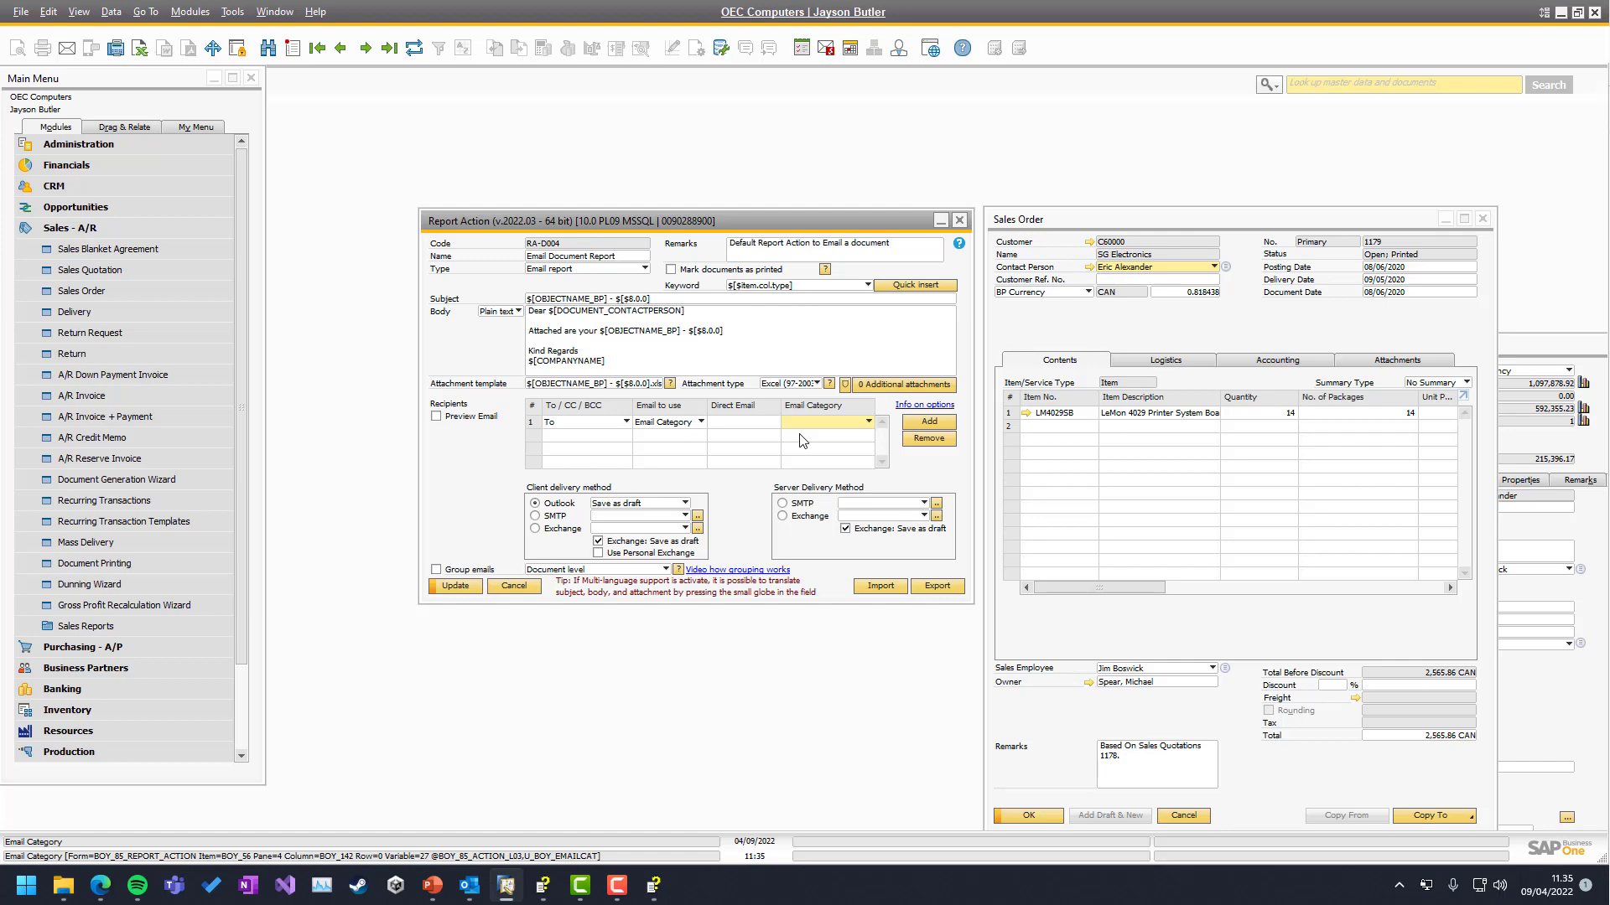
pyautogui.click(1552, 707)
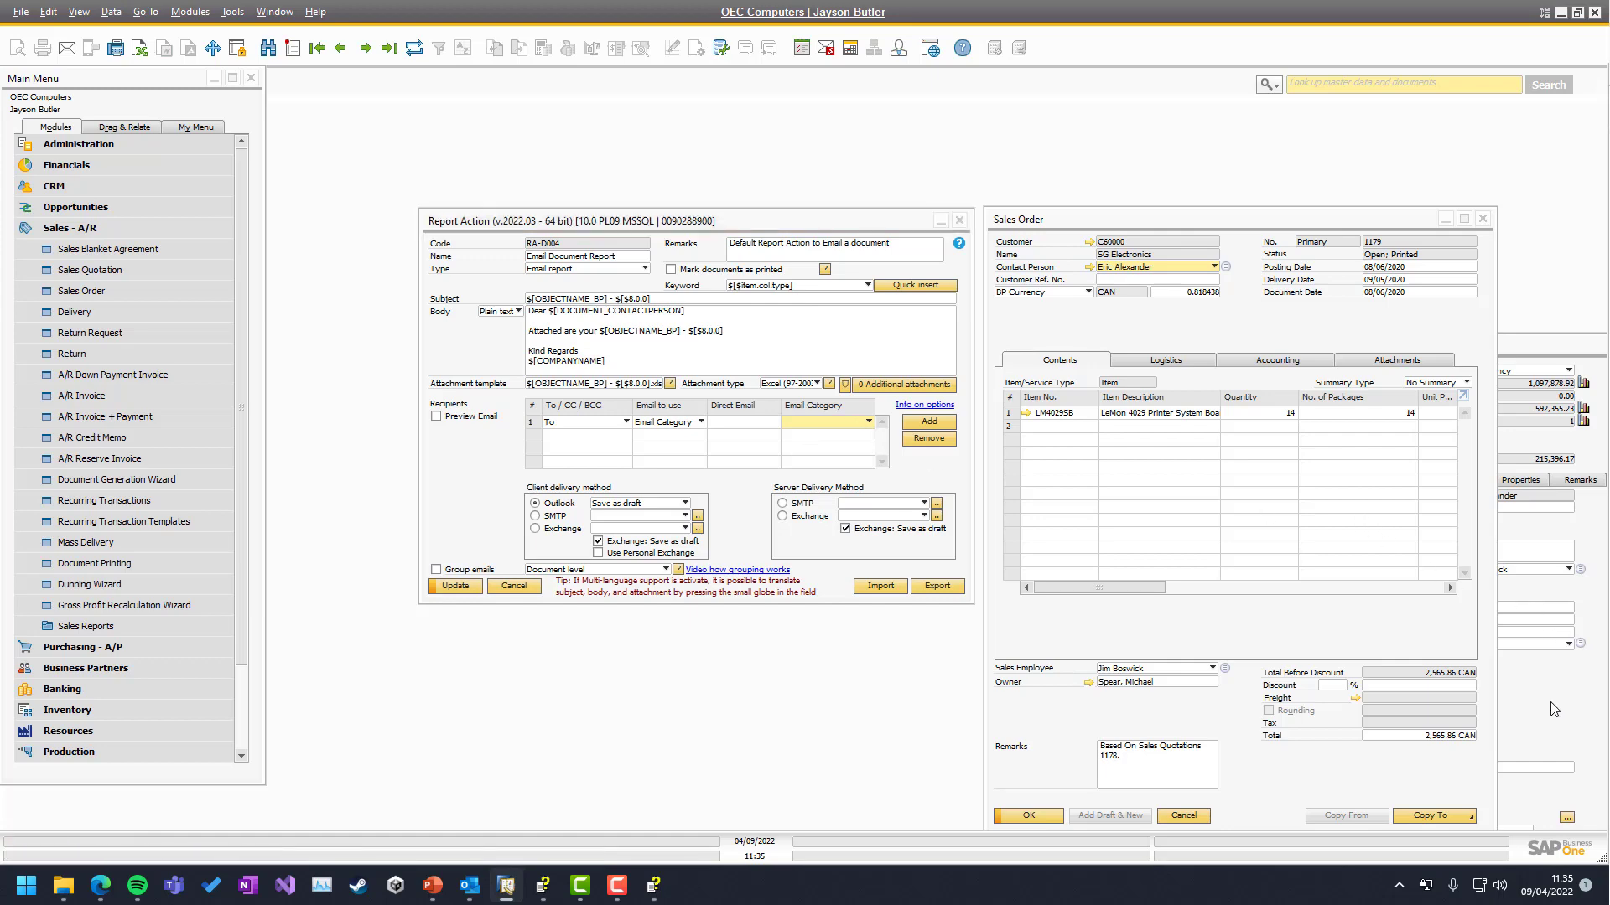
pyautogui.click(1172, 486)
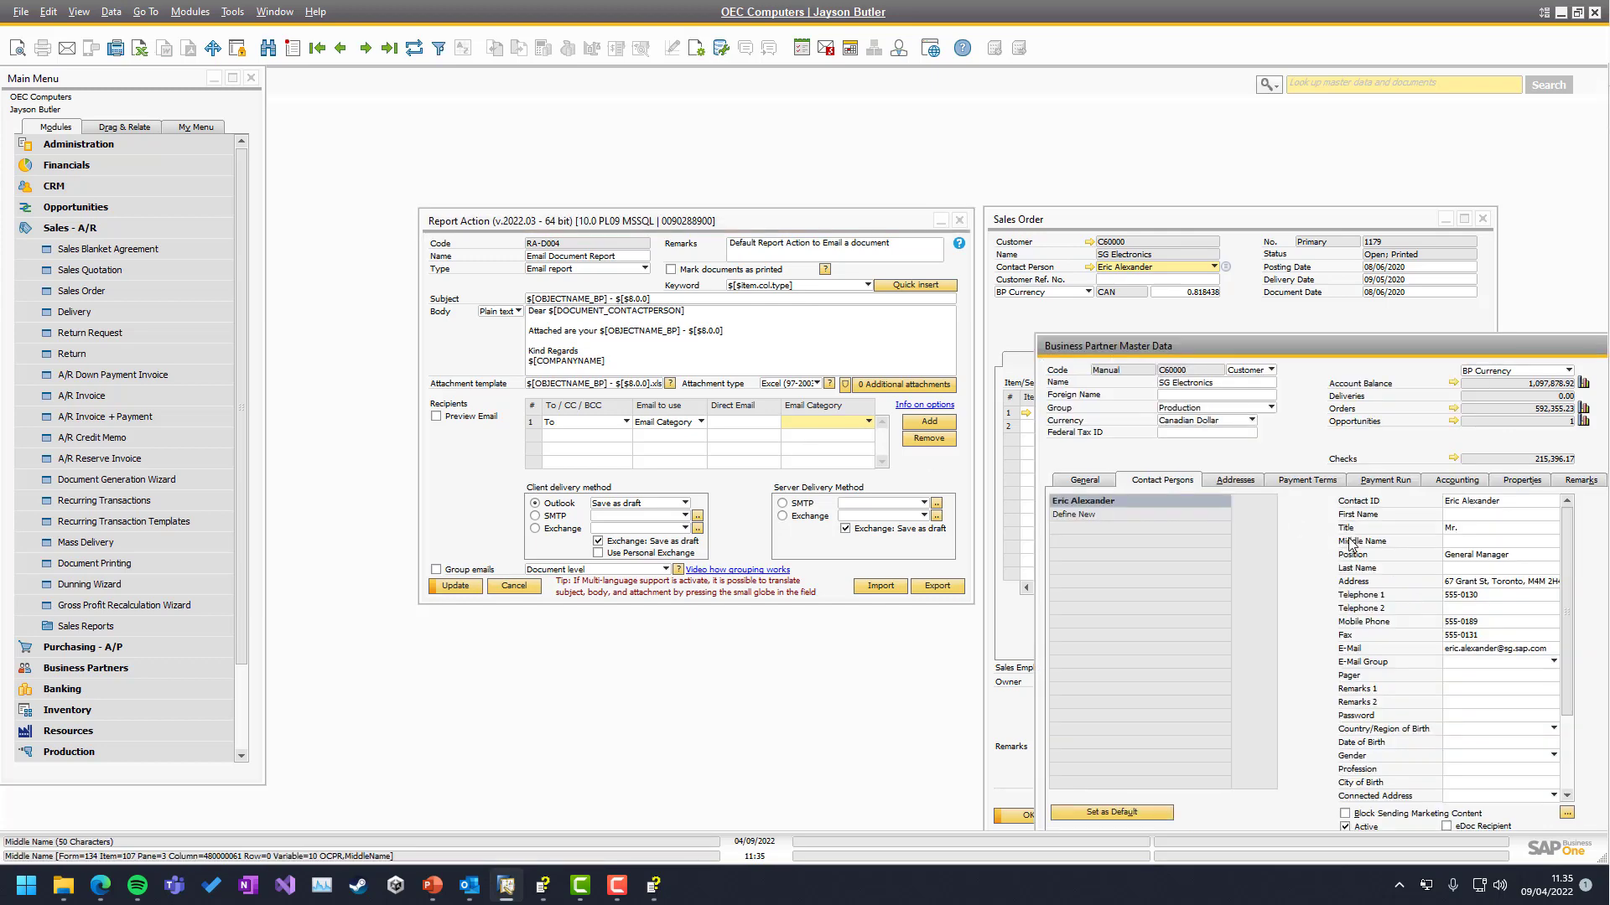
# Define email category AC named 'Accounting' and assign it to SG Electronics' contact person
pyautogui.scroll(-1, 1453, 699)
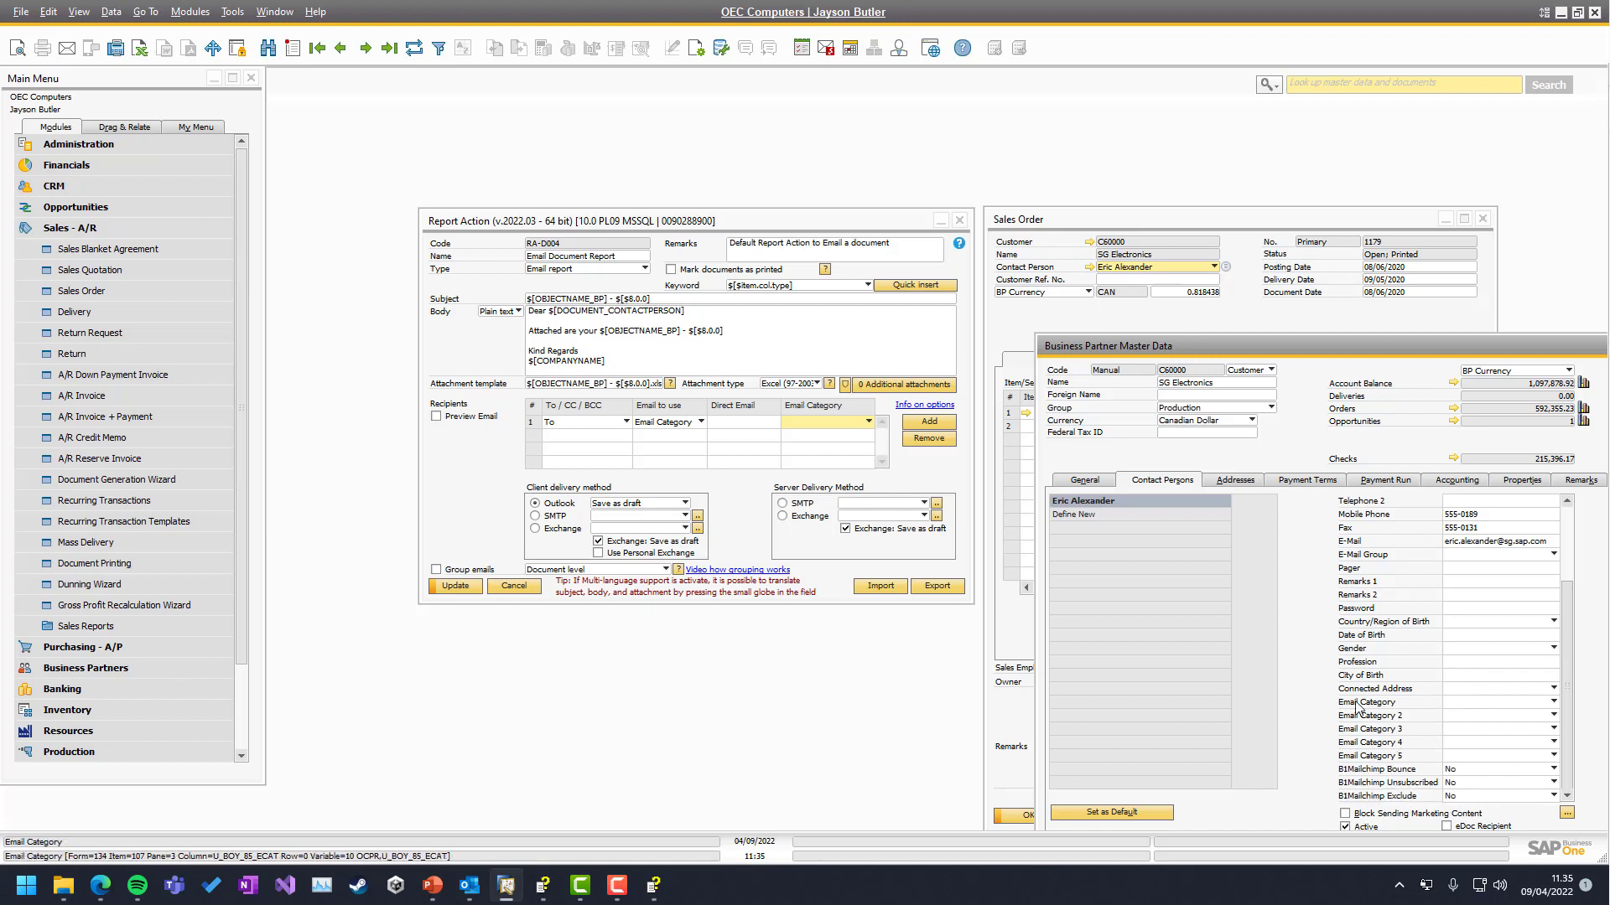
pyautogui.click(1494, 704)
pyautogui.click(1471, 742)
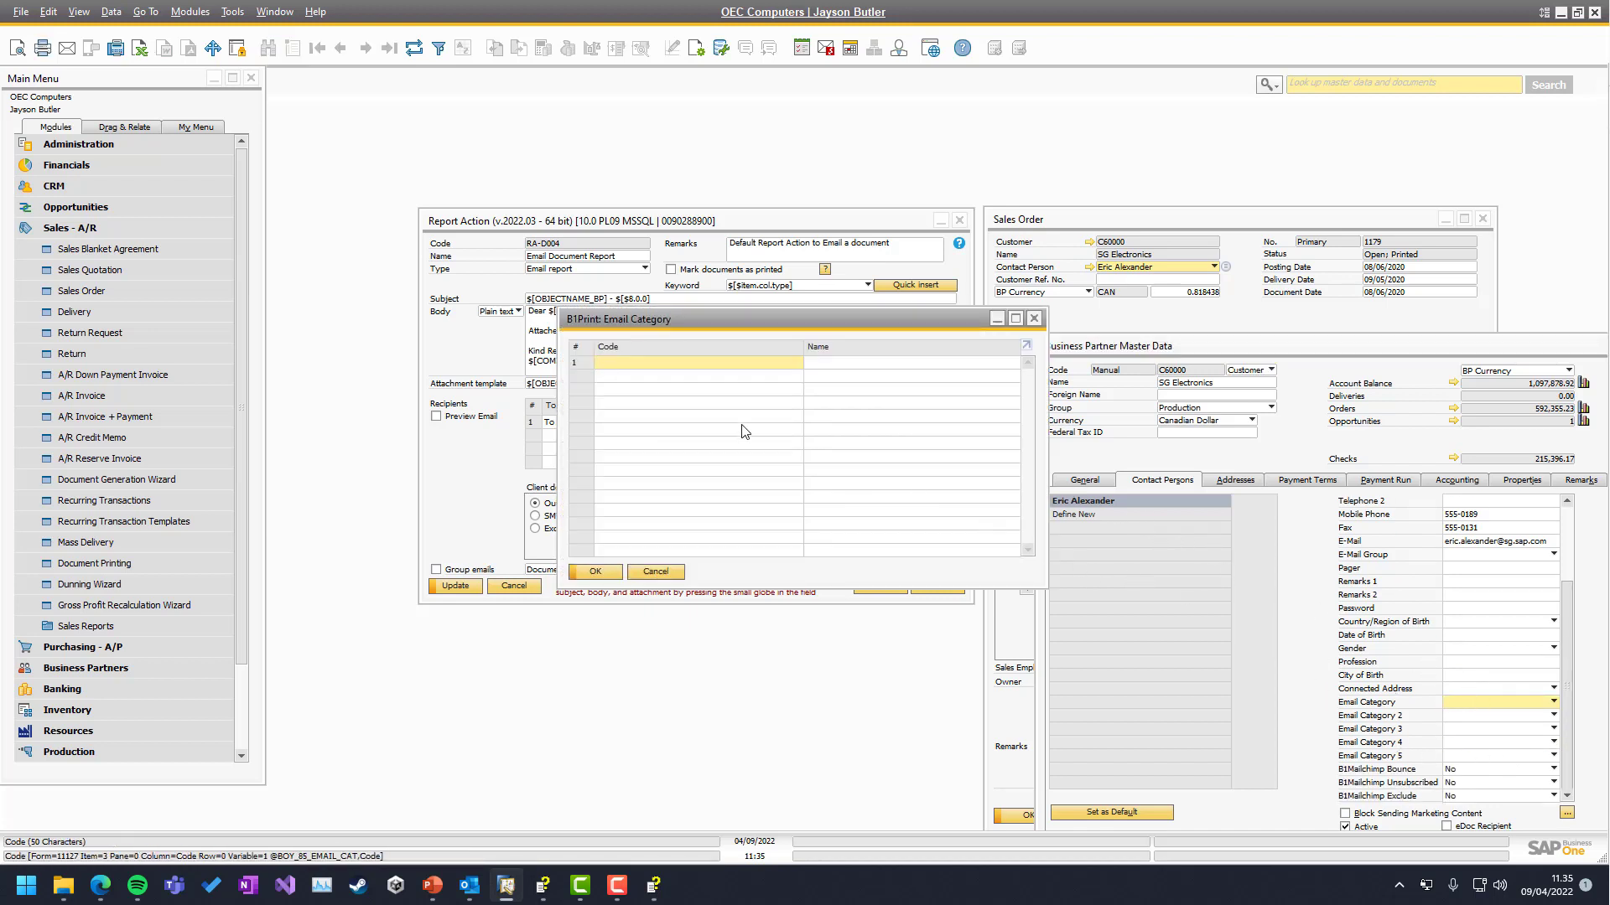
pyautogui.write('AC')
pyautogui.press('Tab')
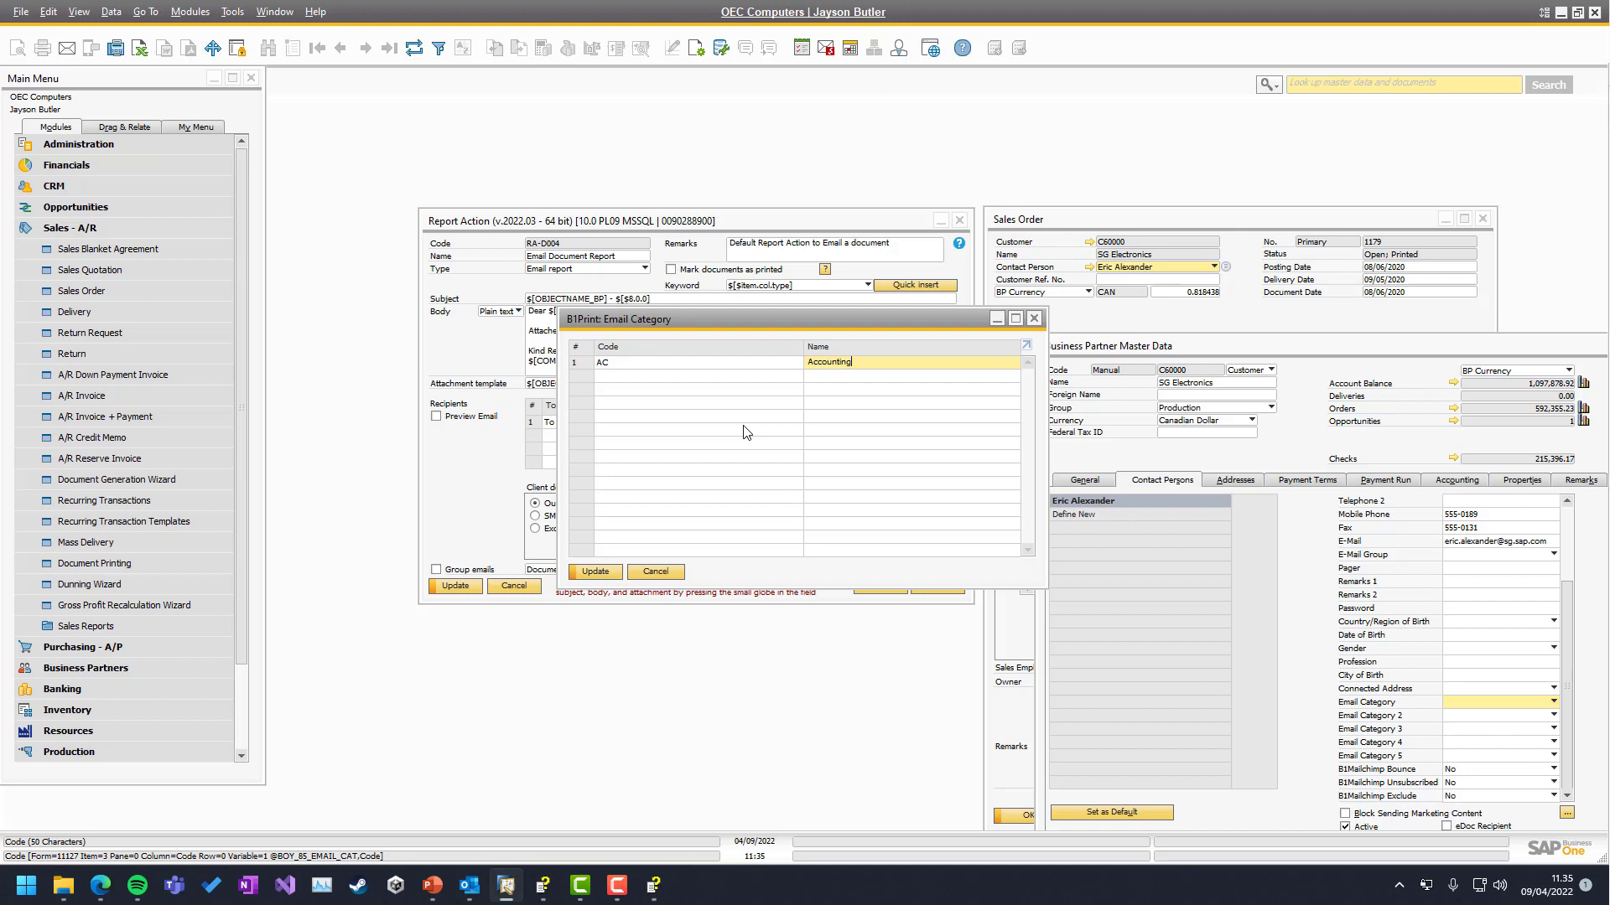
pyautogui.write('Accounting')
pyautogui.click(596, 571)
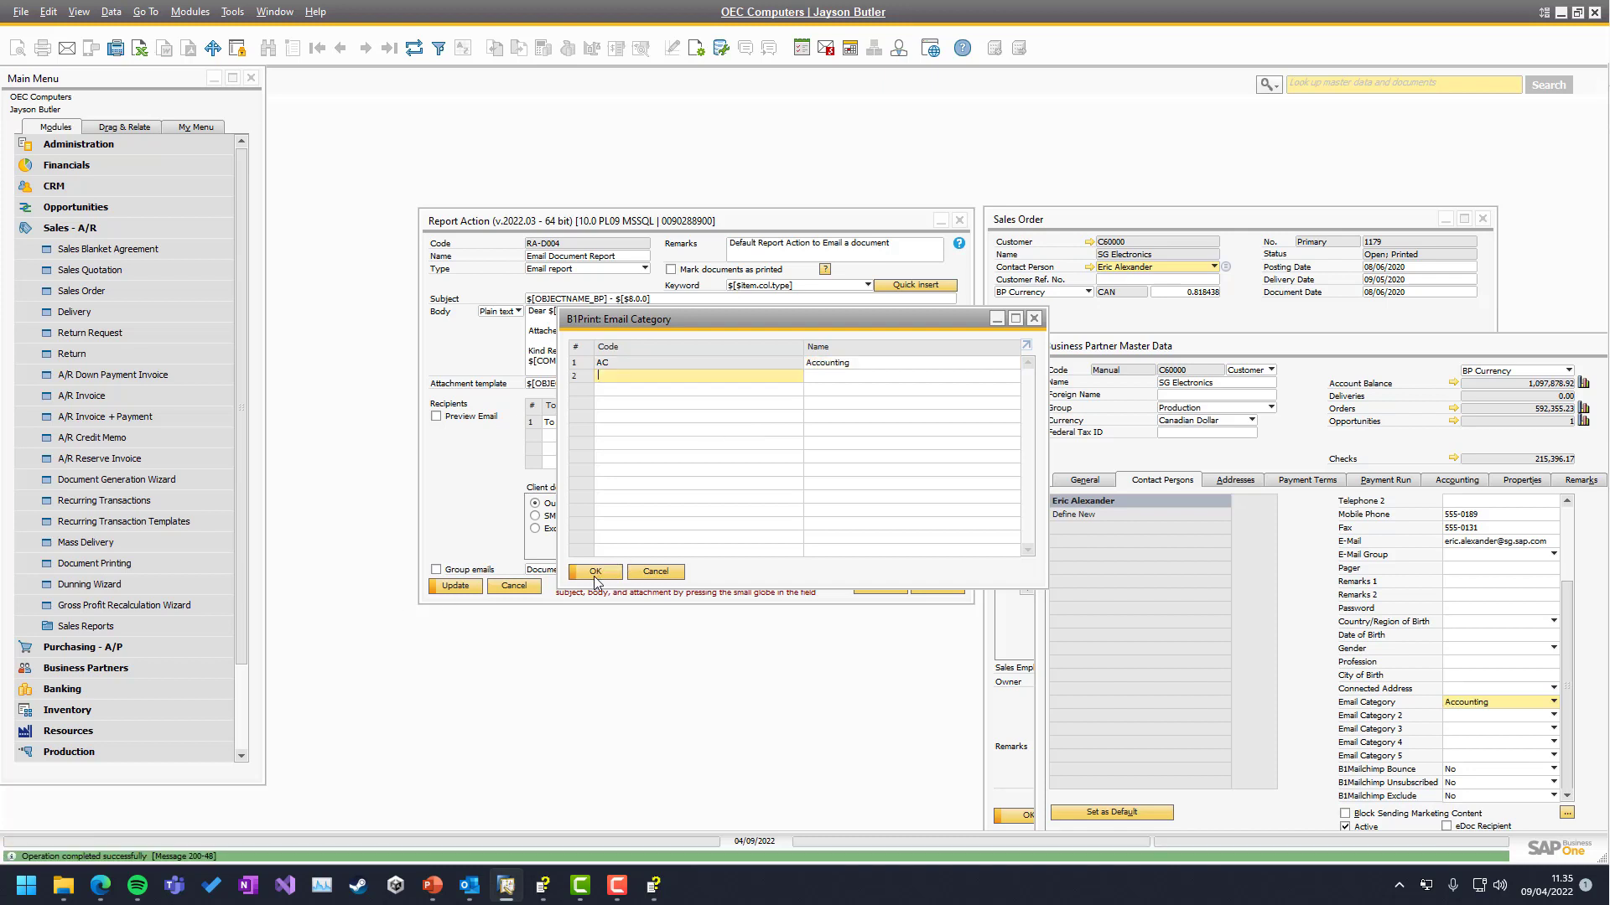
pyautogui.click(595, 571)
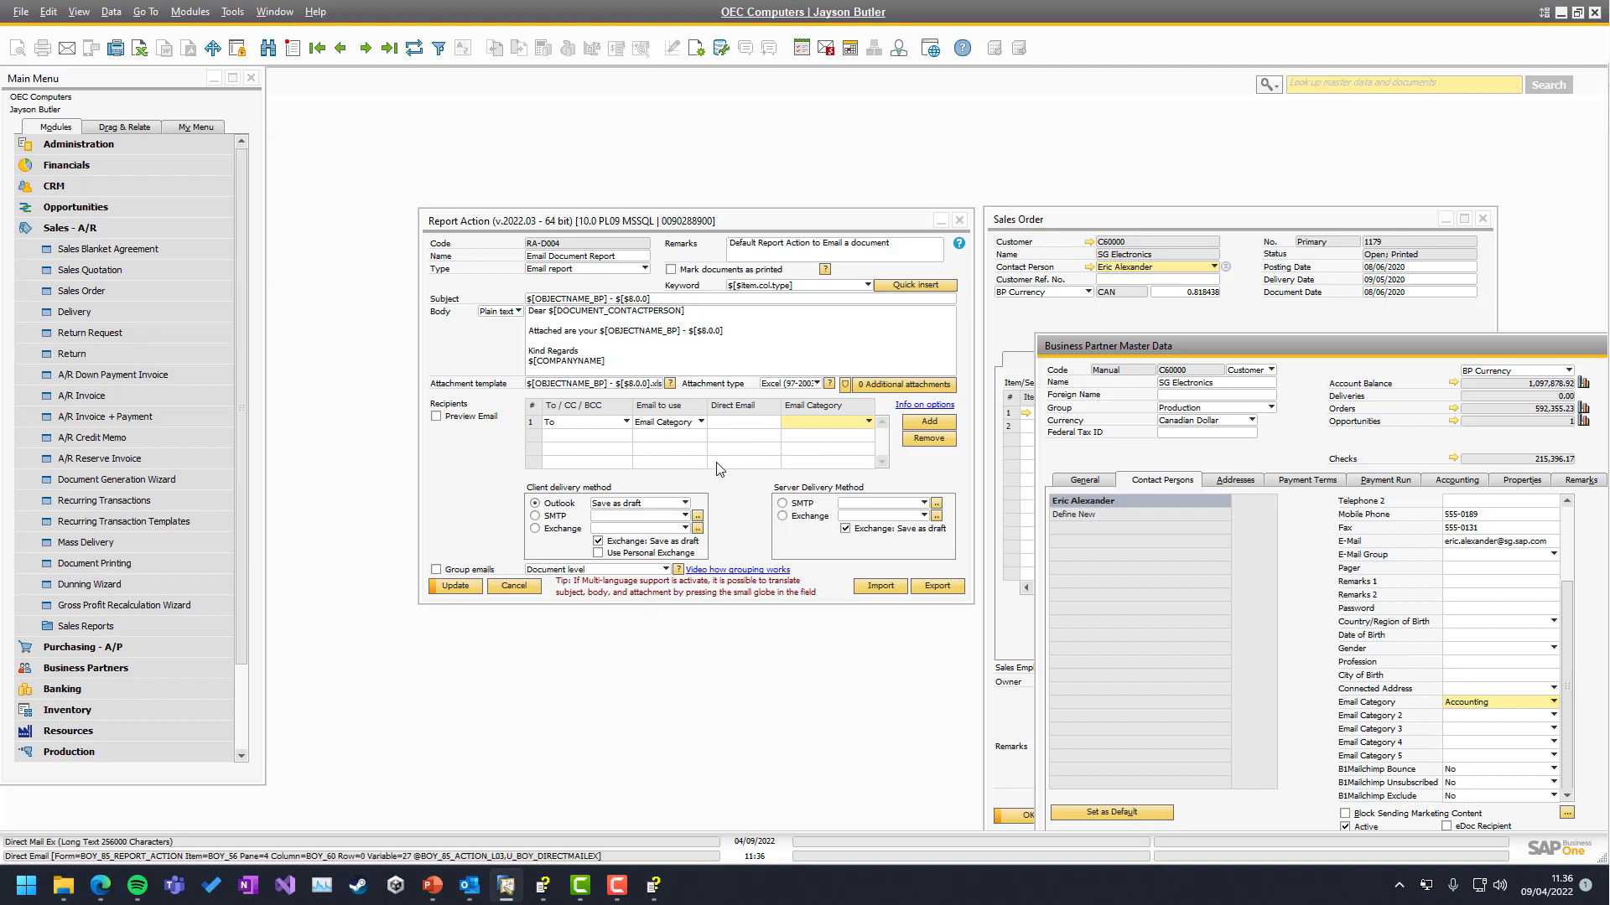
# Review row 1's email sources and SG Electronics' payment terms and consolidation settings
pyautogui.click(656, 424)
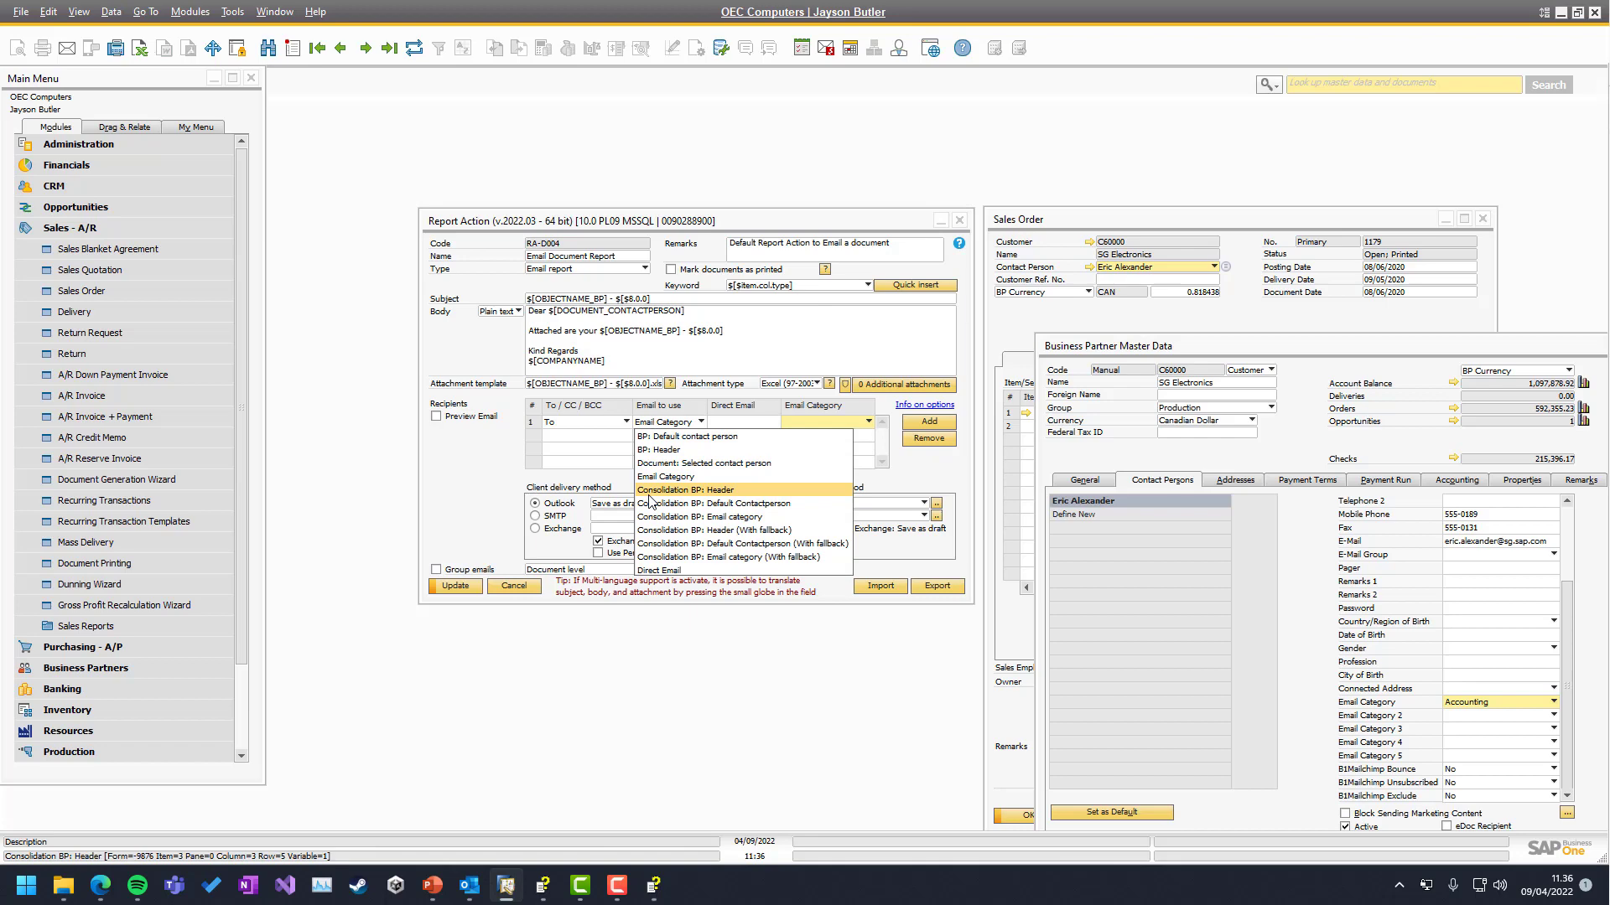
pyautogui.click(1331, 481)
pyautogui.click(1326, 484)
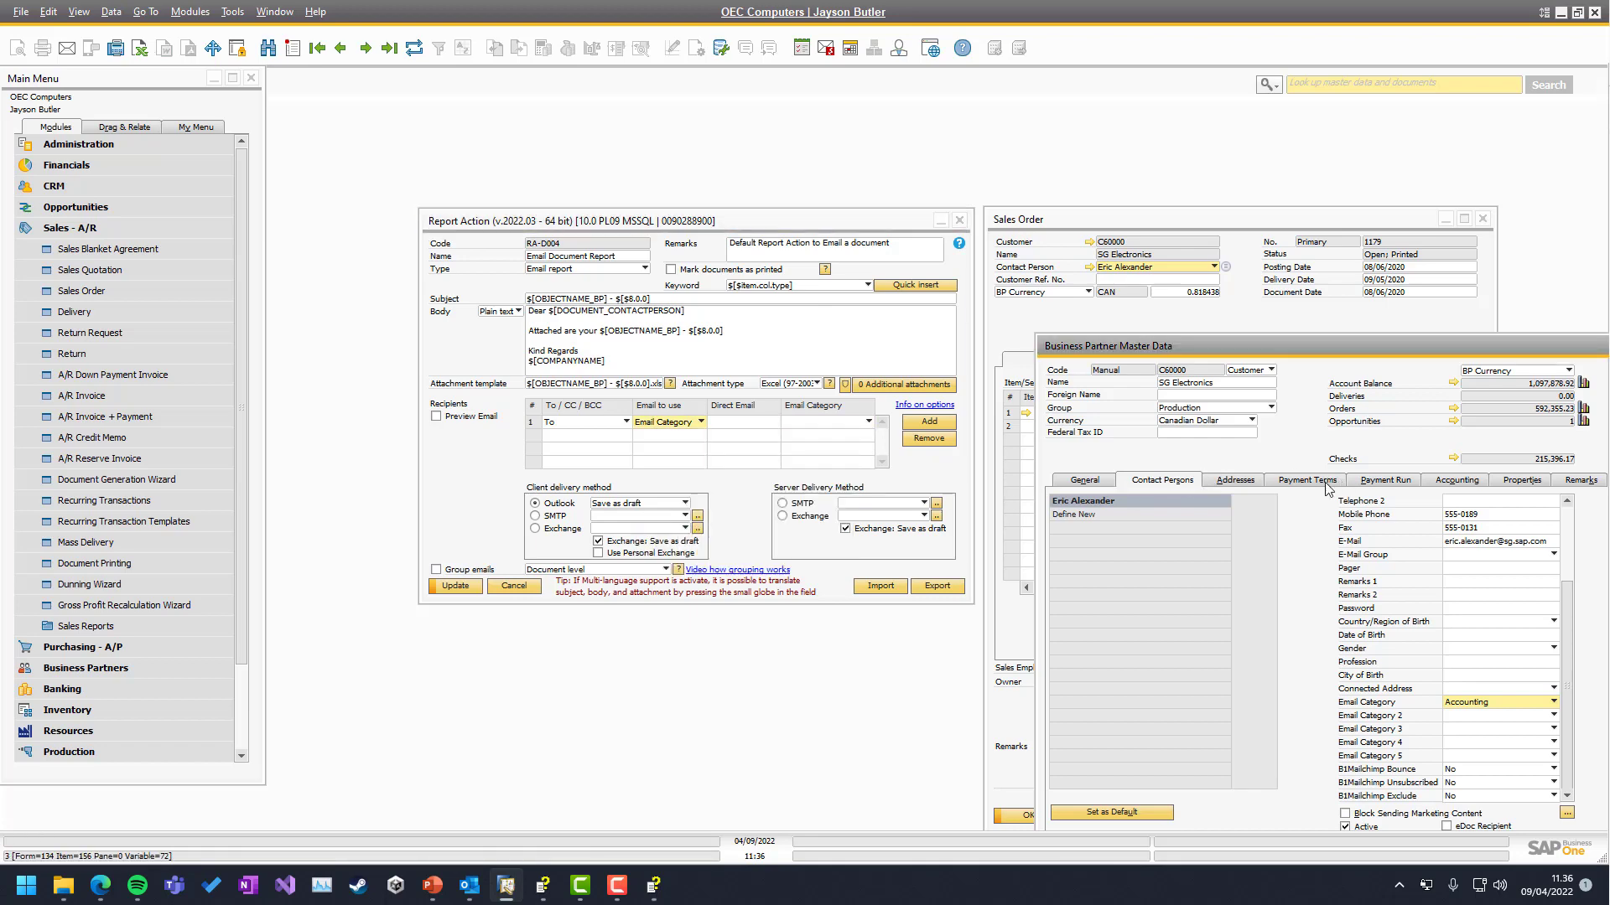
pyautogui.click(1328, 488)
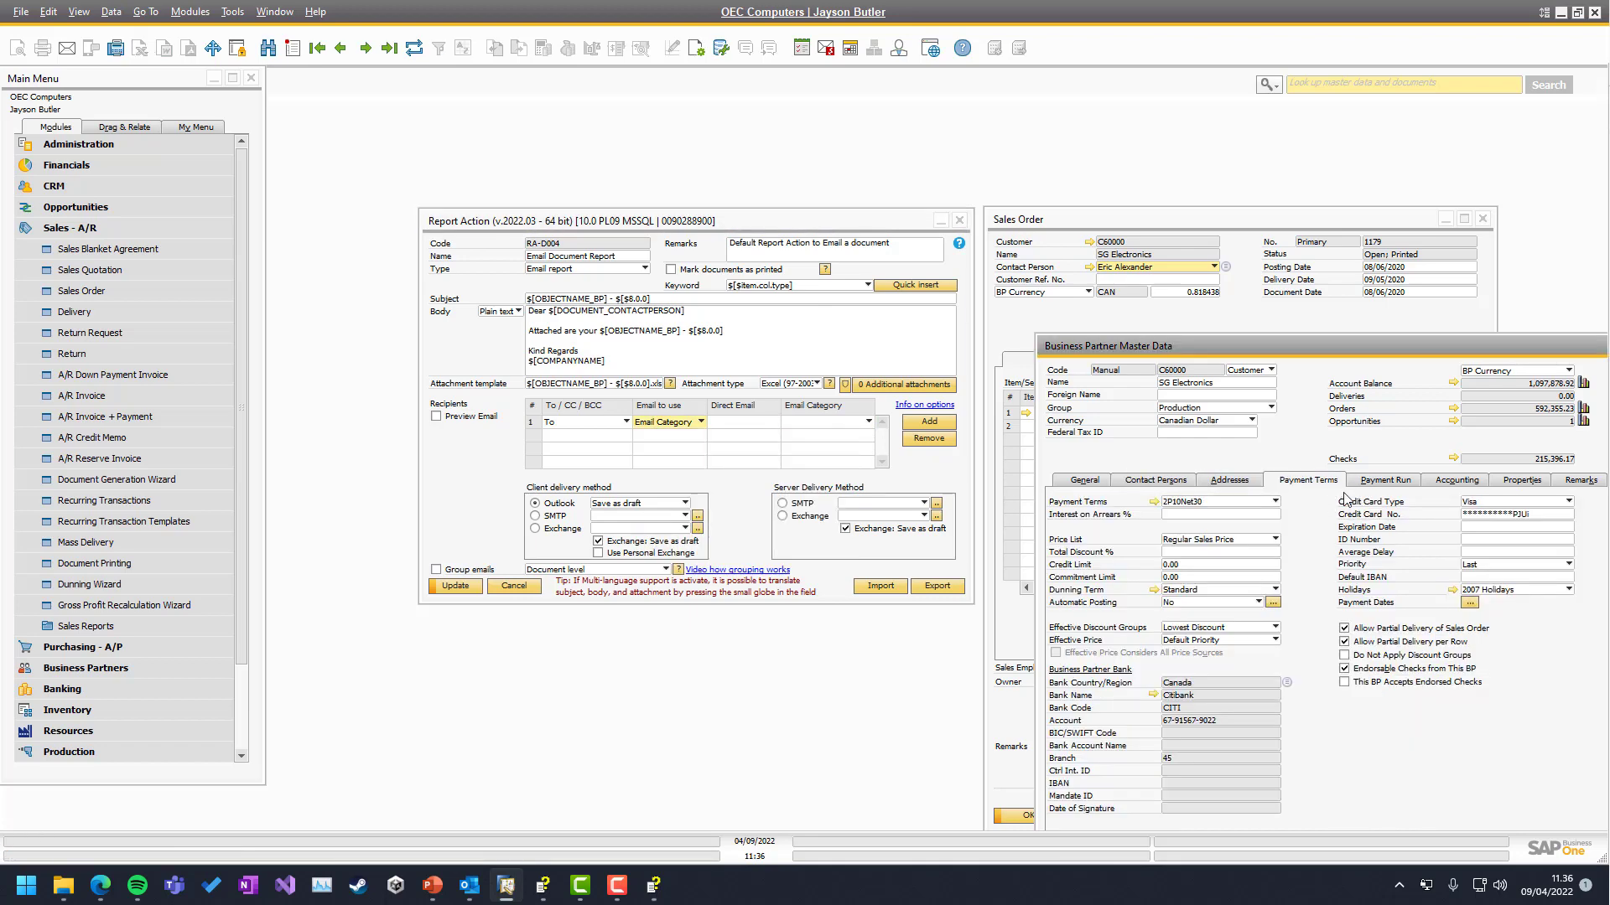
pyautogui.click(1448, 484)
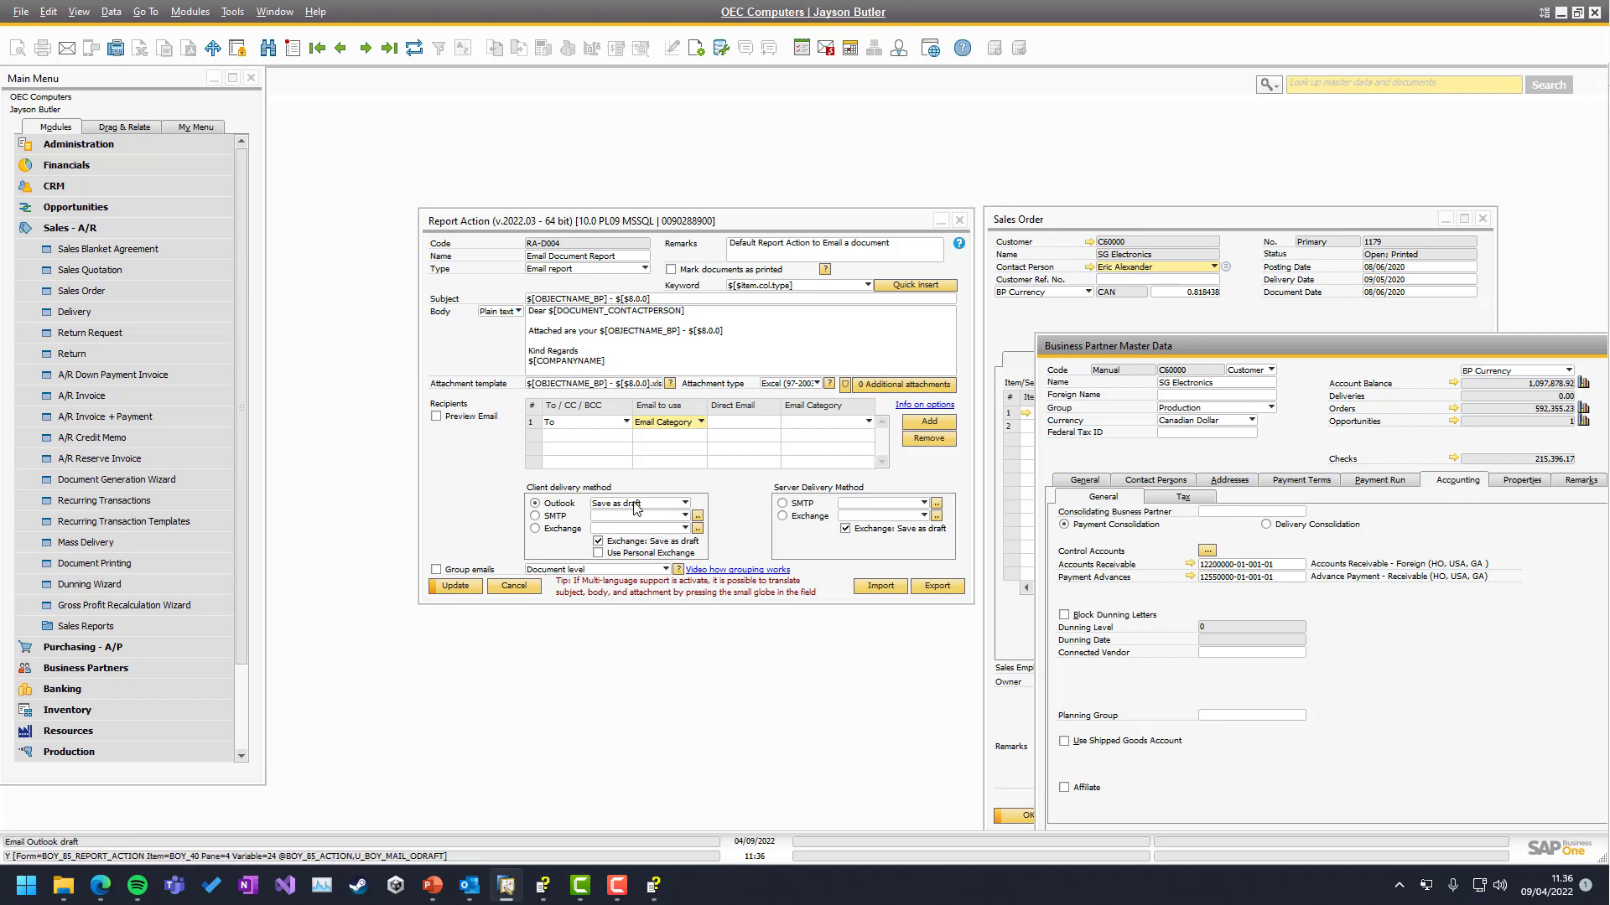
# Try Direct Email for row 1, testing values like '$[$1.0.0', 'DocKey@' and 'SQL', then clear them
pyautogui.click(673, 423)
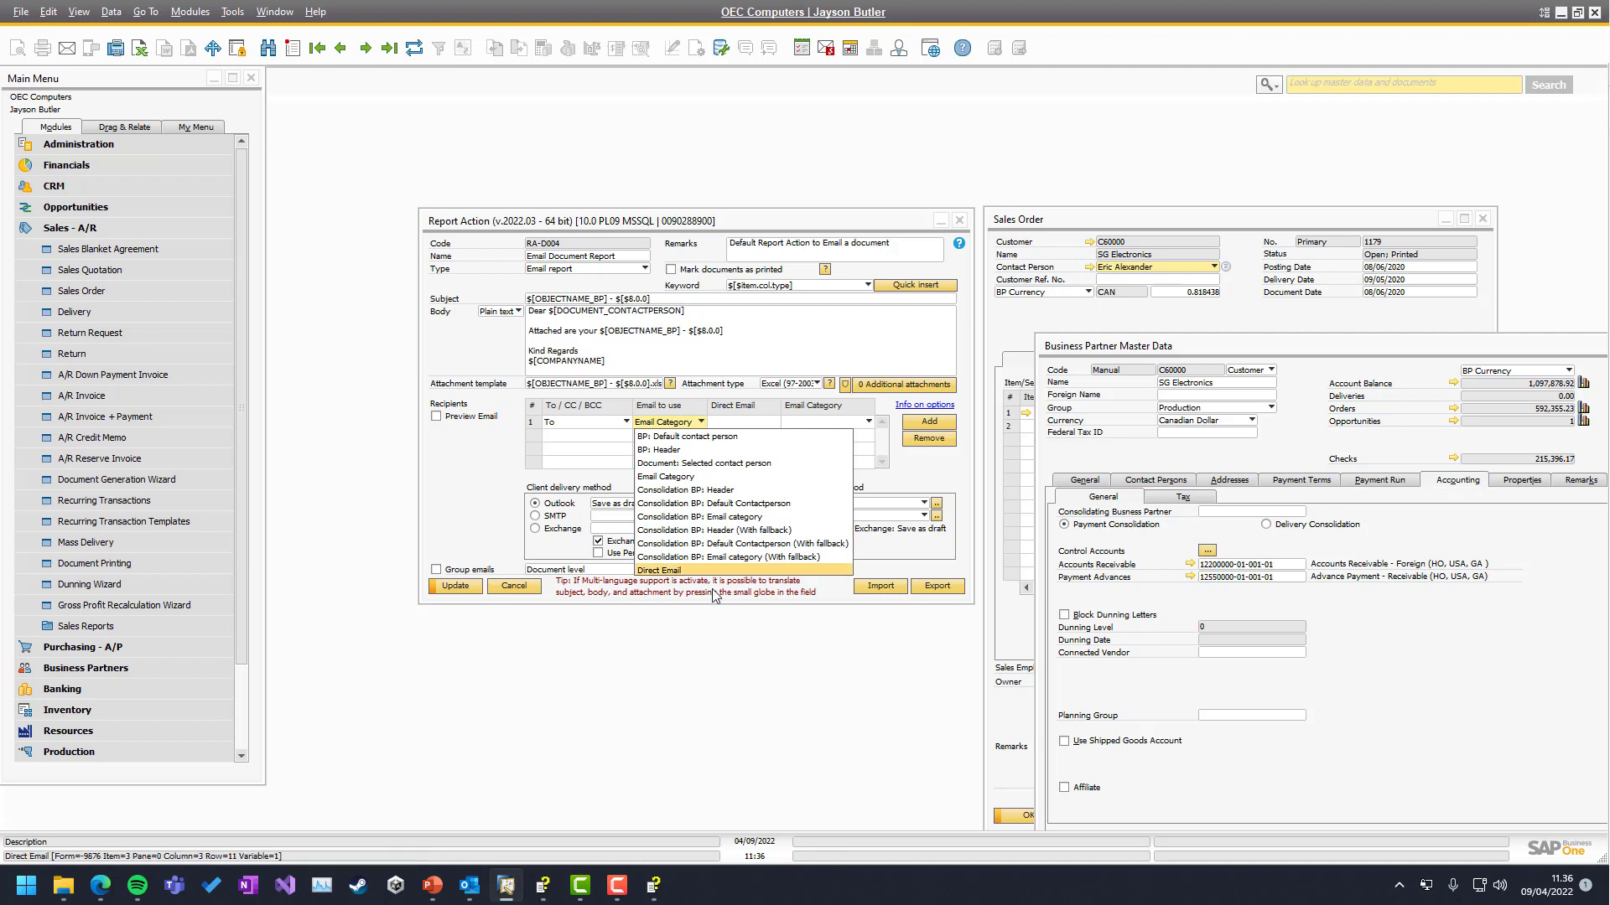
pyautogui.click(677, 570)
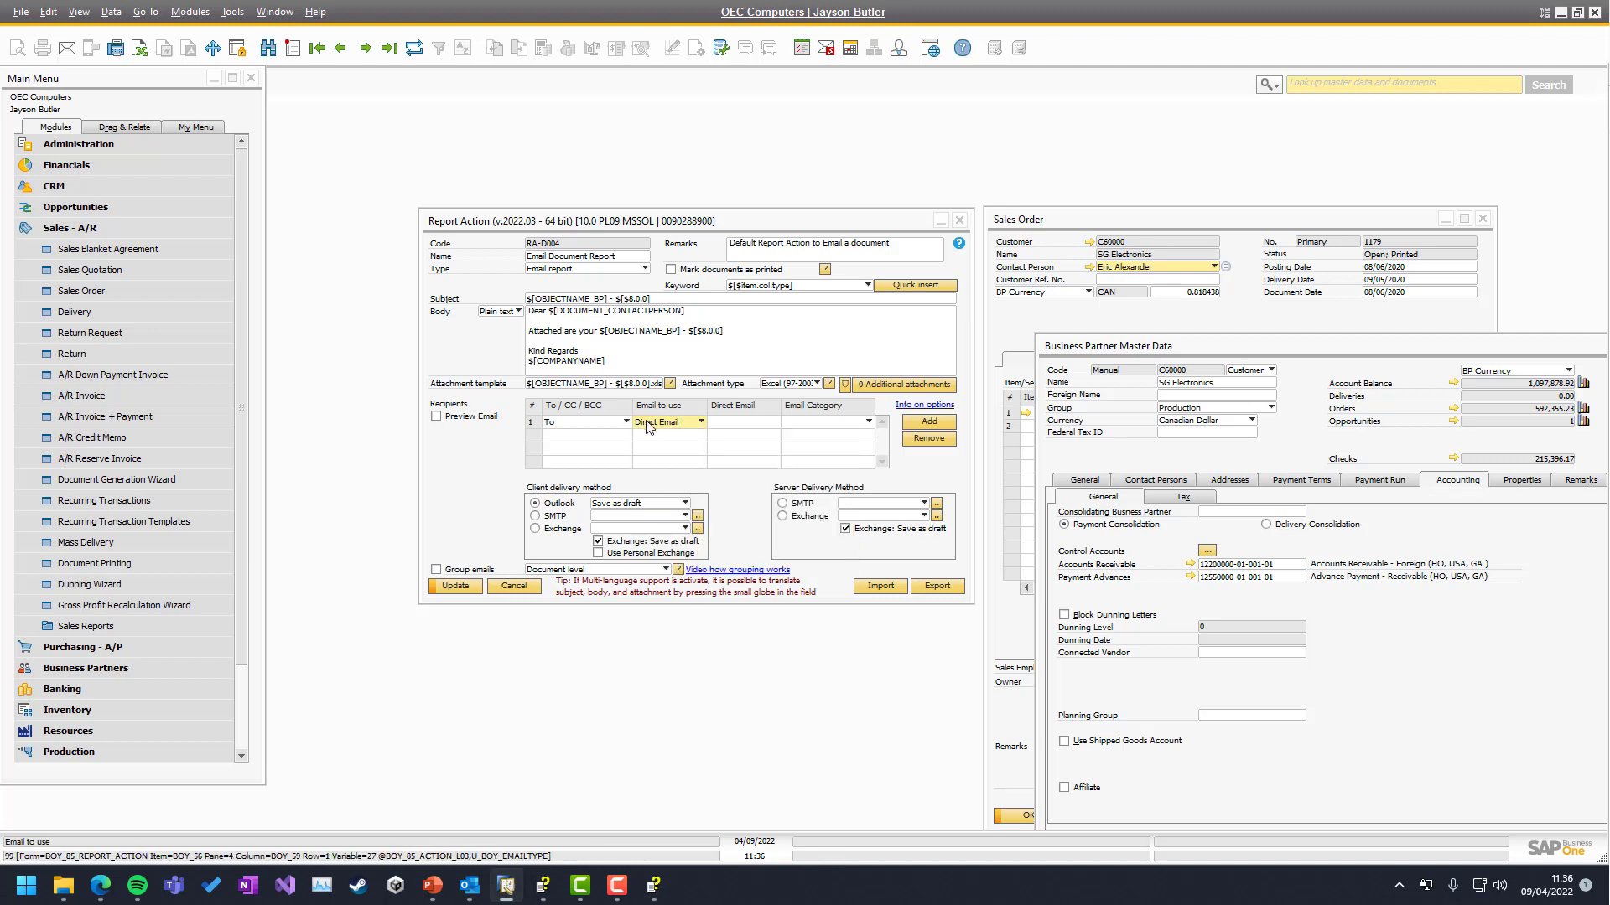
pyautogui.click(726, 423)
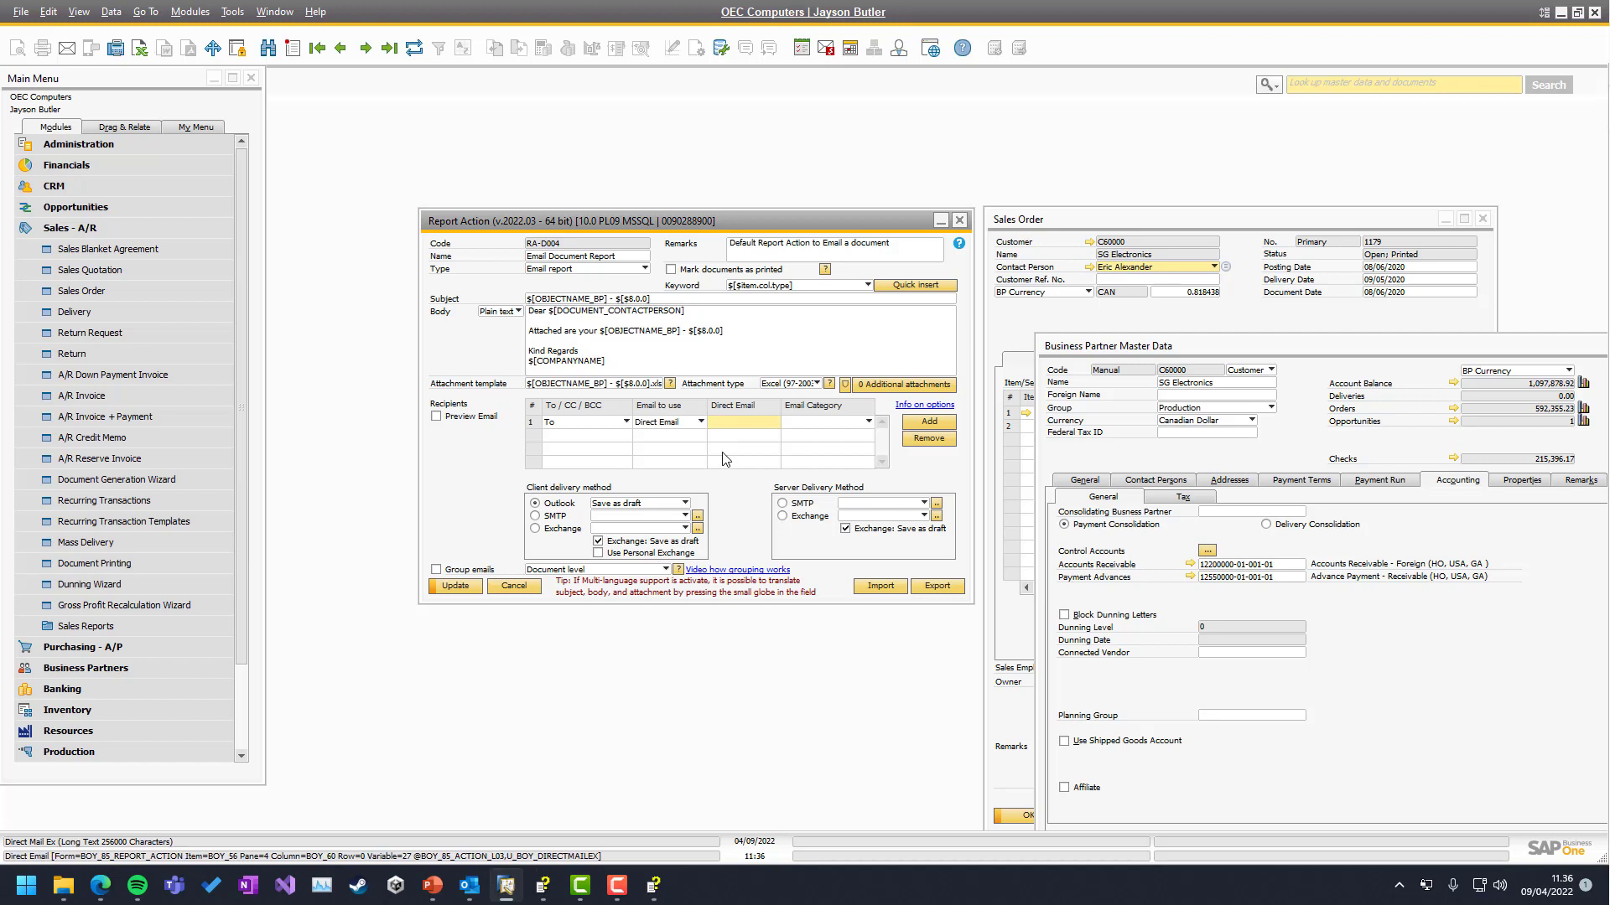
pyautogui.hotkey('shift', 'Home')
pyautogui.press('BackSpace')
pyautogui.write('$[$1.0.0')
pyautogui.hotkey('ctrl', 'a')
pyautogui.press('BackSpace')
pyautogui.write('DocKey@')
pyautogui.hotkey('ctrl', 'a')
pyautogui.write('SQL')
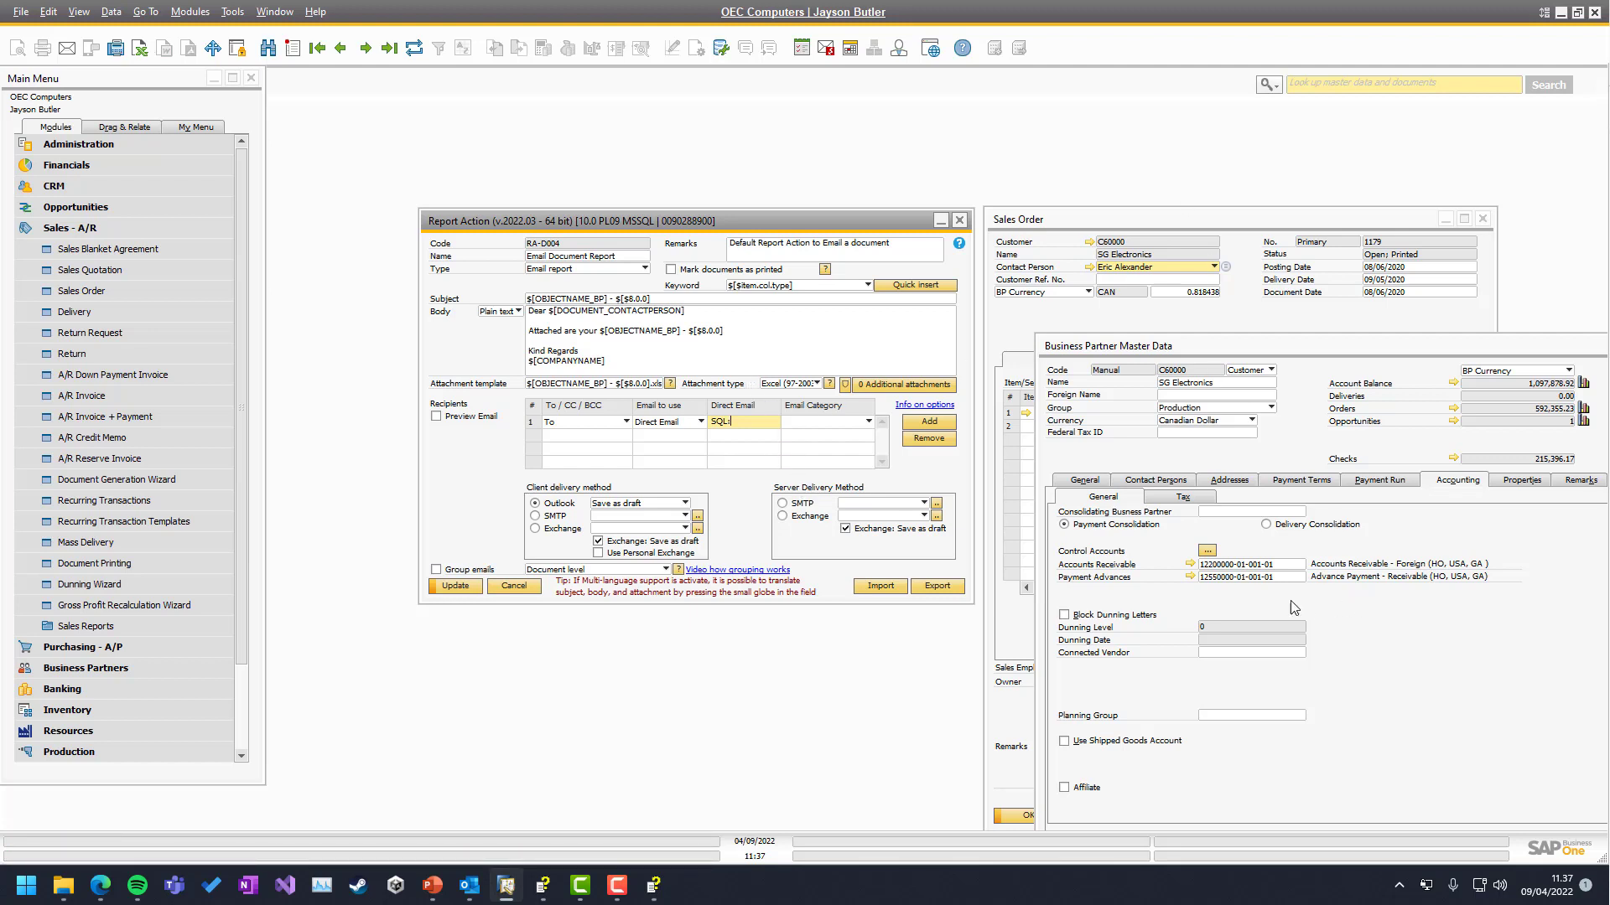
pyautogui.click(745, 423)
pyautogui.press('BackSpace')
# Set row 1 to 'Document: Selected contact person', then add and delete a second recipient row
pyautogui.click(701, 422)
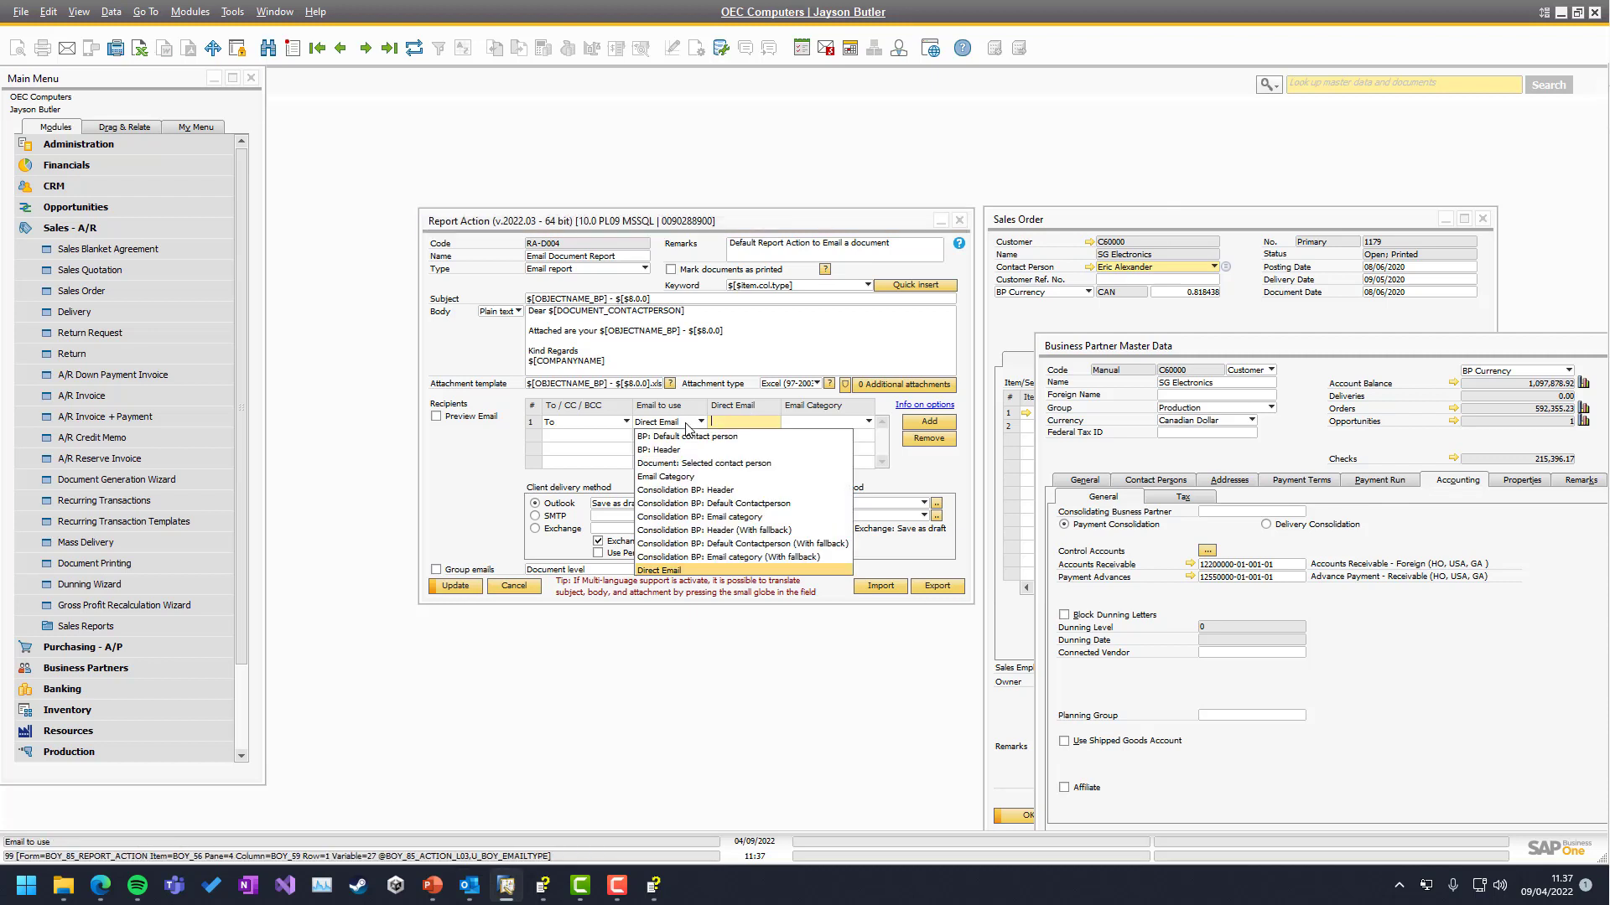
pyautogui.click(670, 463)
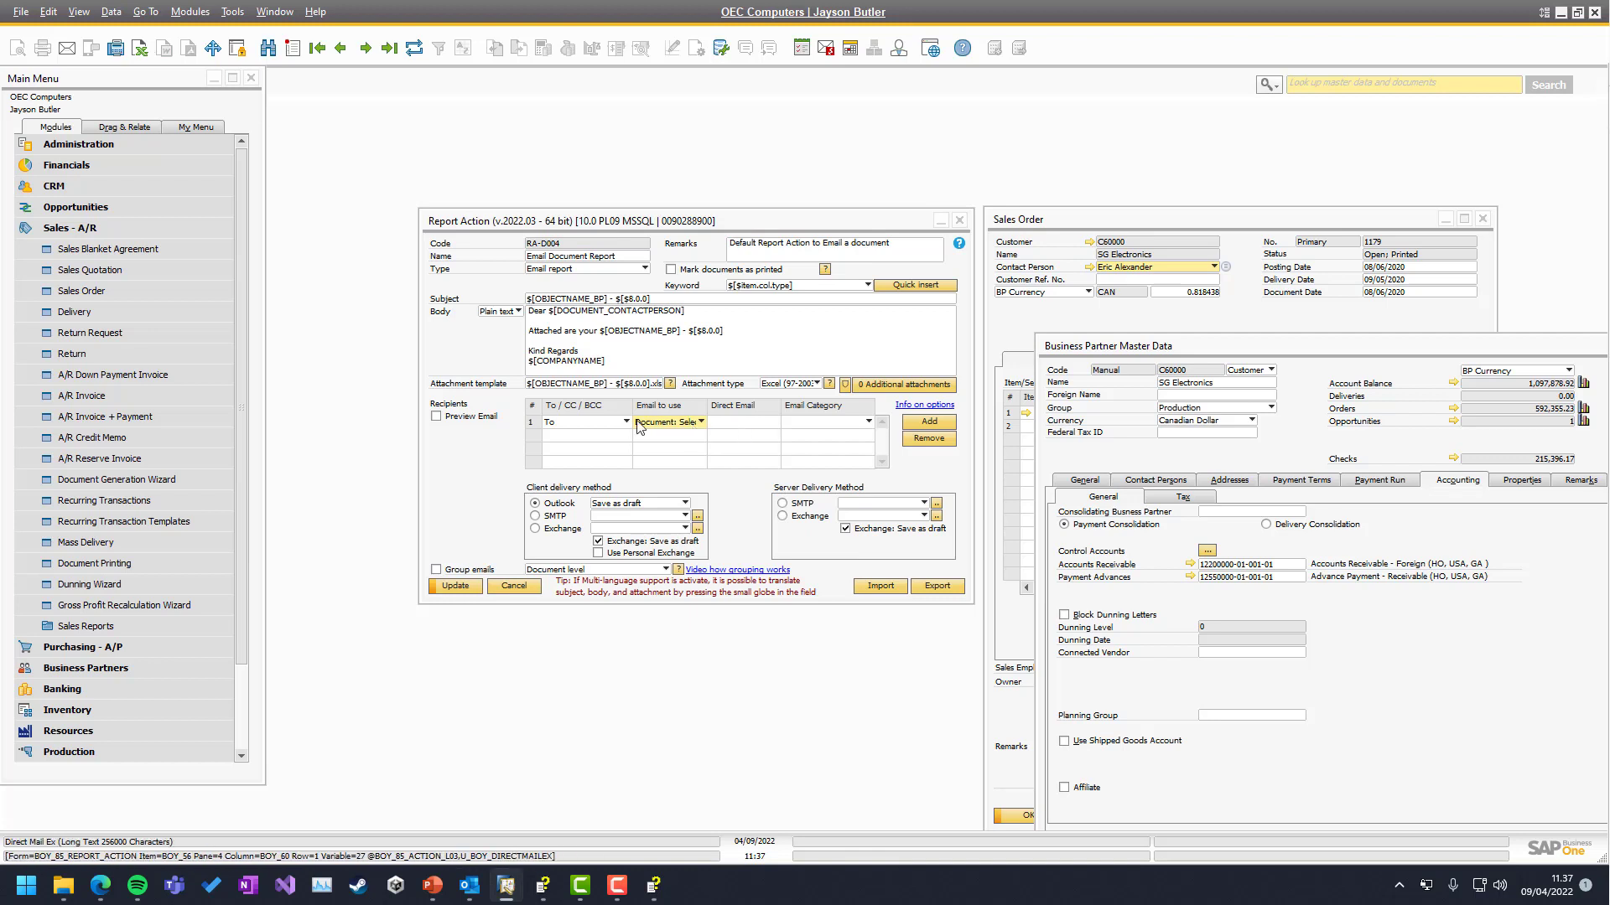
pyautogui.click(597, 437)
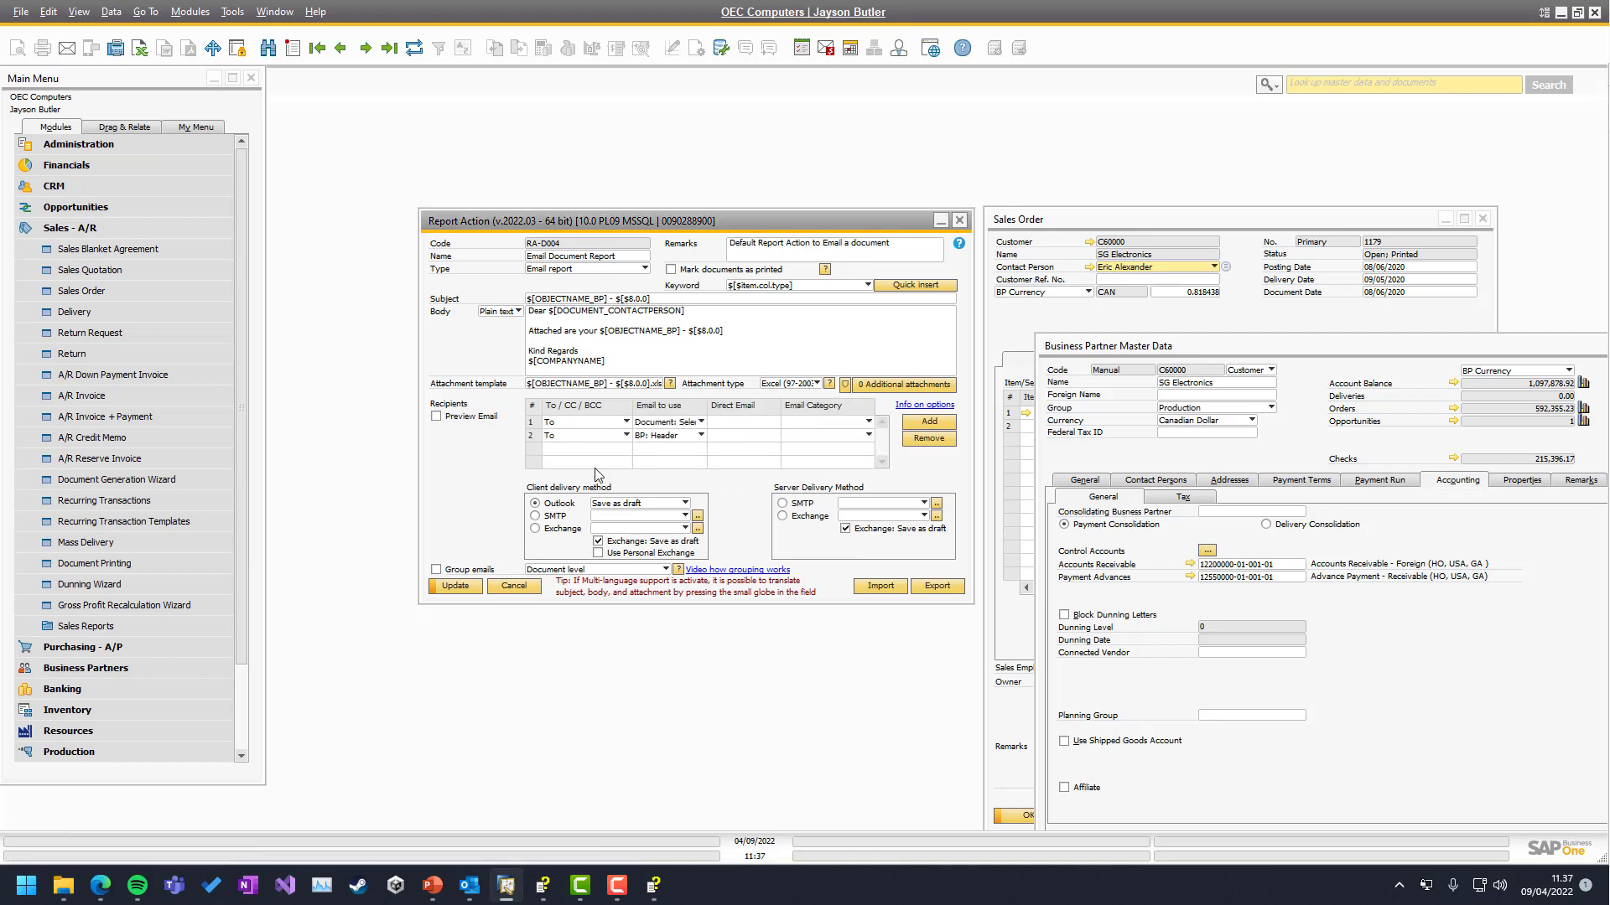
pyautogui.click(531, 435)
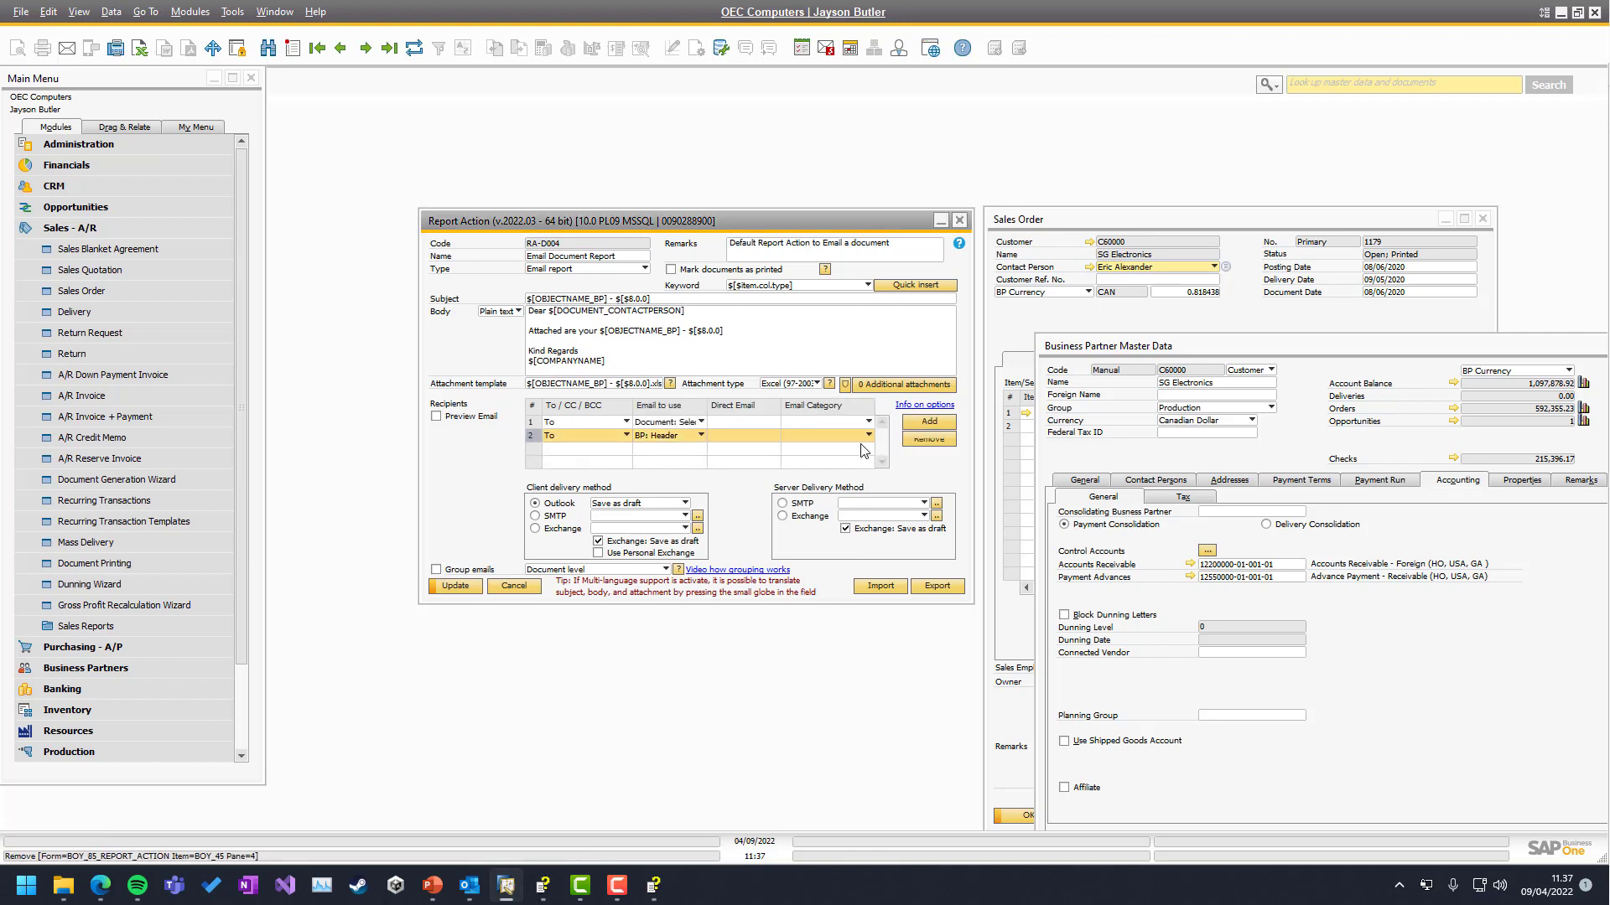
pyautogui.click(928, 438)
pyautogui.click(630, 461)
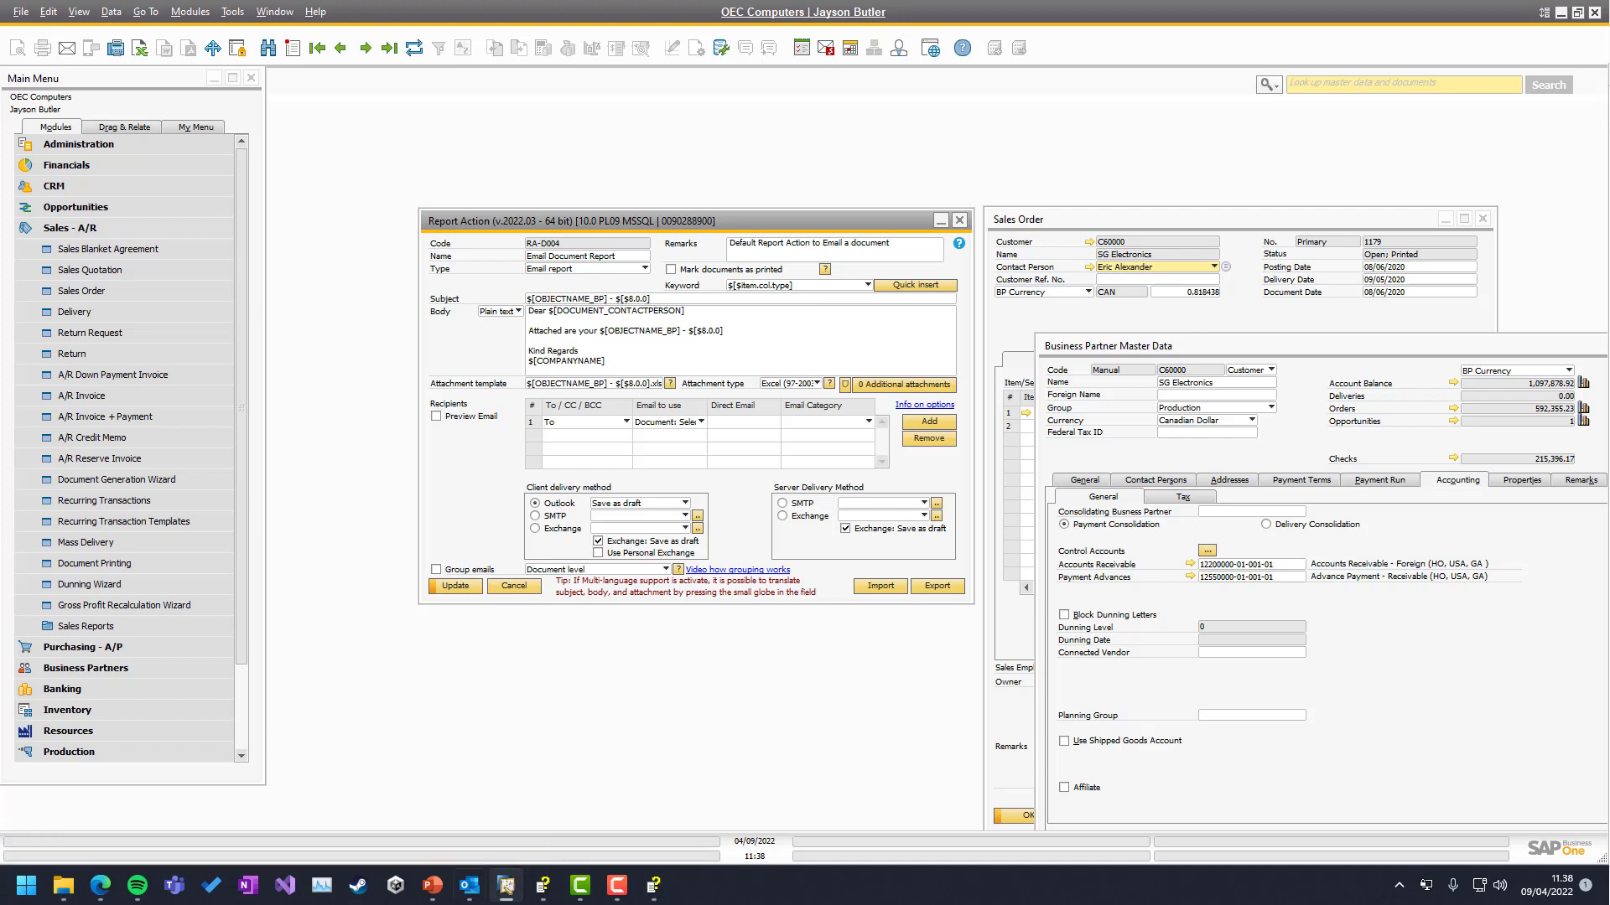
# After checking Outlook drafts, set Outlook delivery to 'Save as draft + display'
pyautogui.moveTo(475, 896)
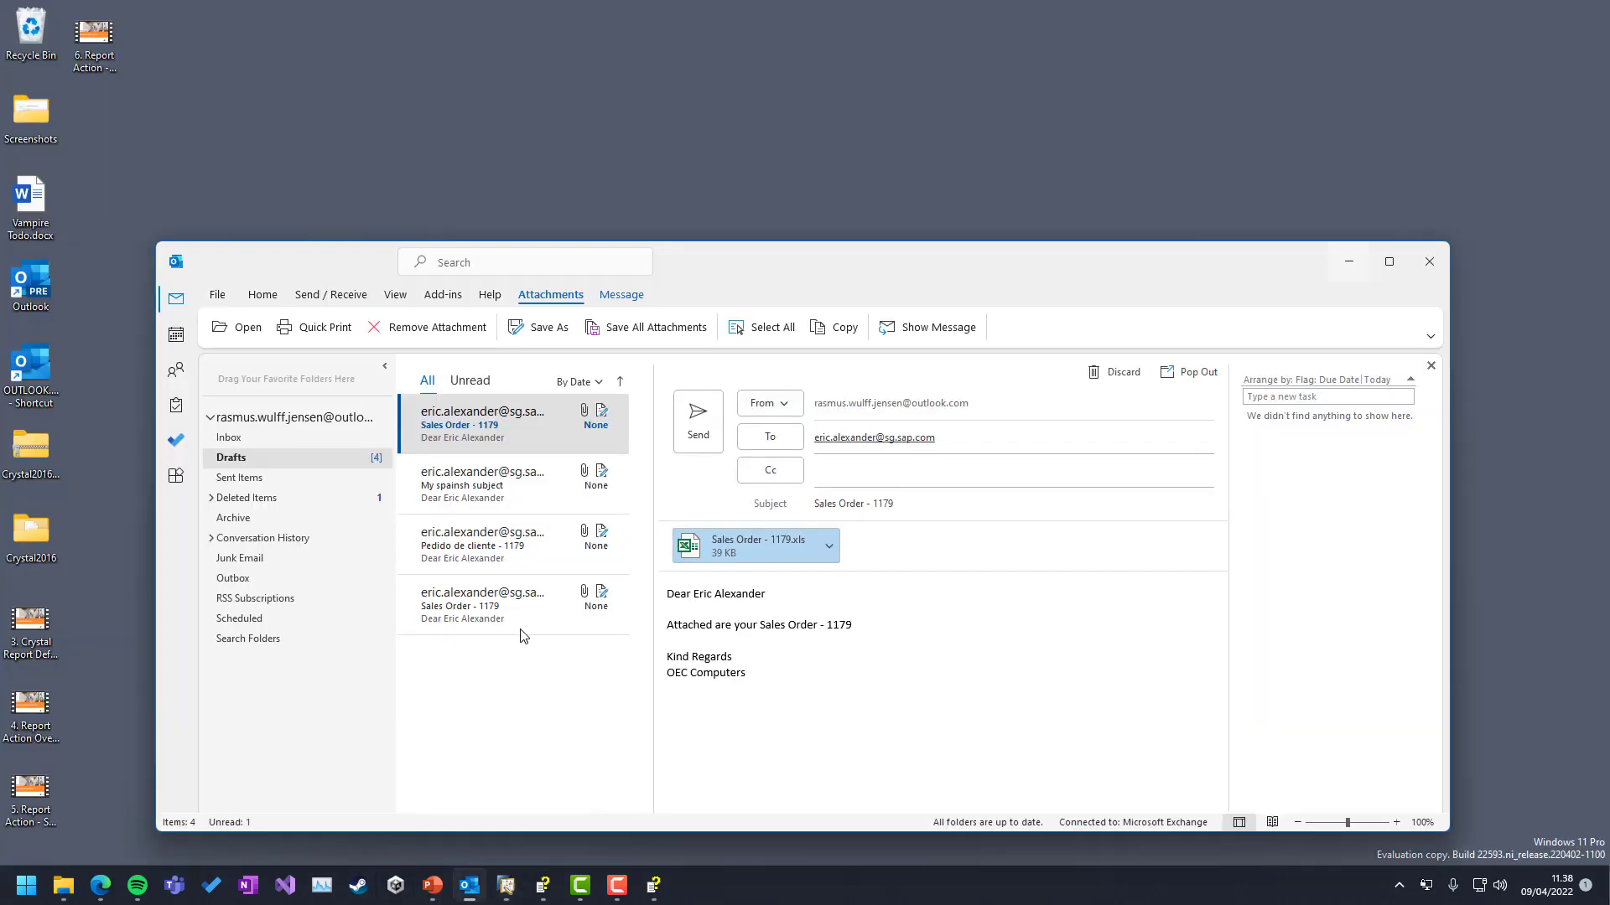
pyautogui.click(470, 805)
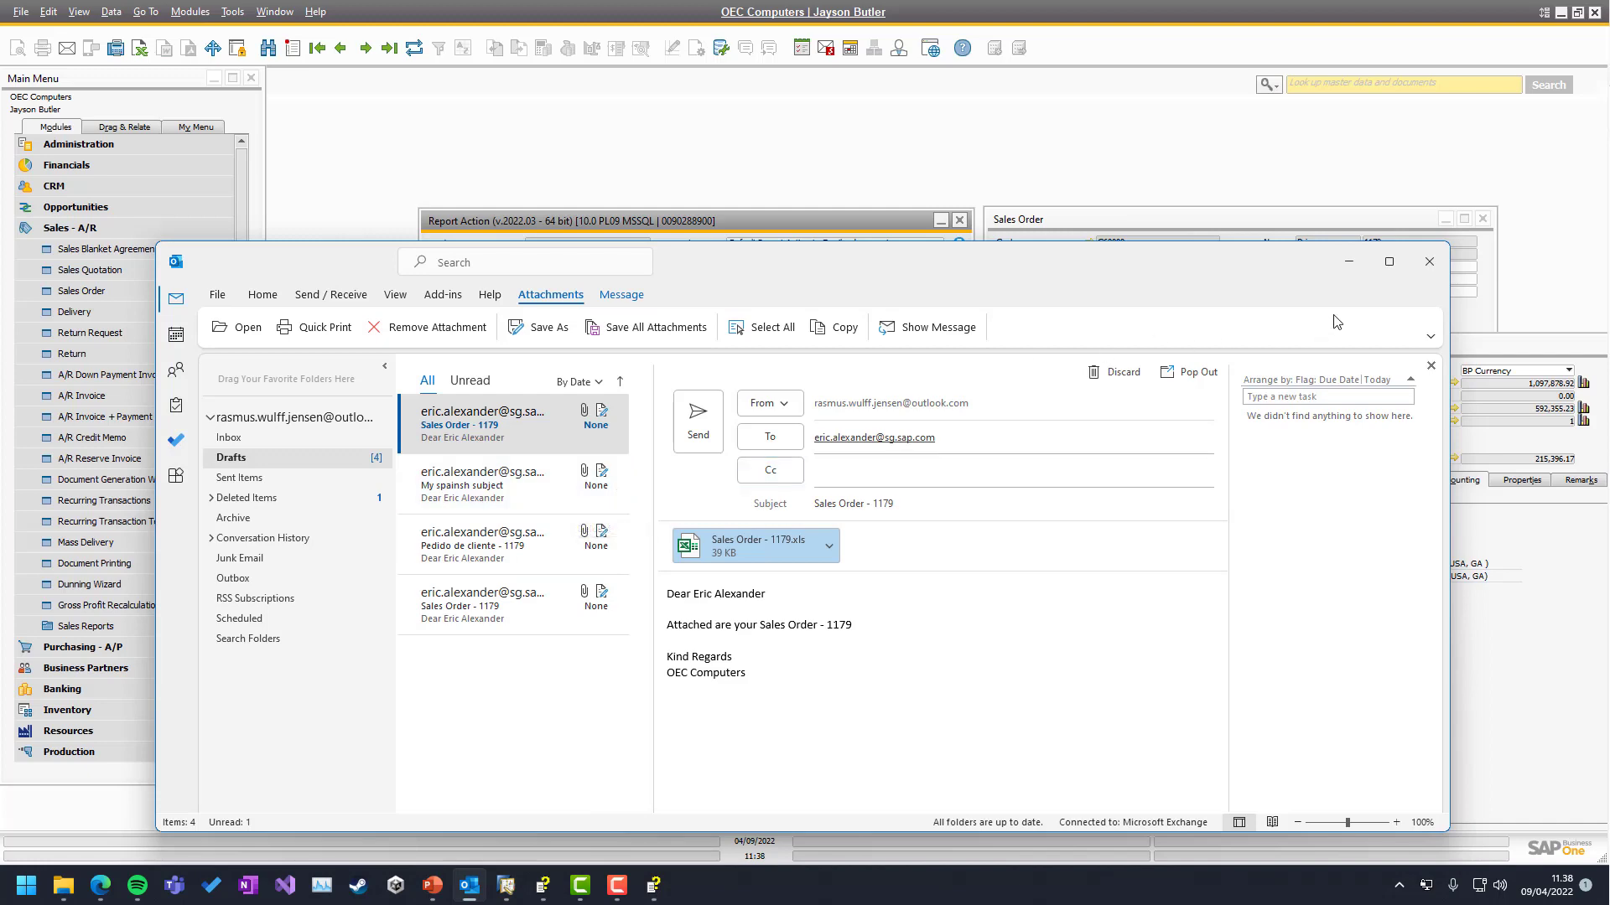
pyautogui.click(1349, 262)
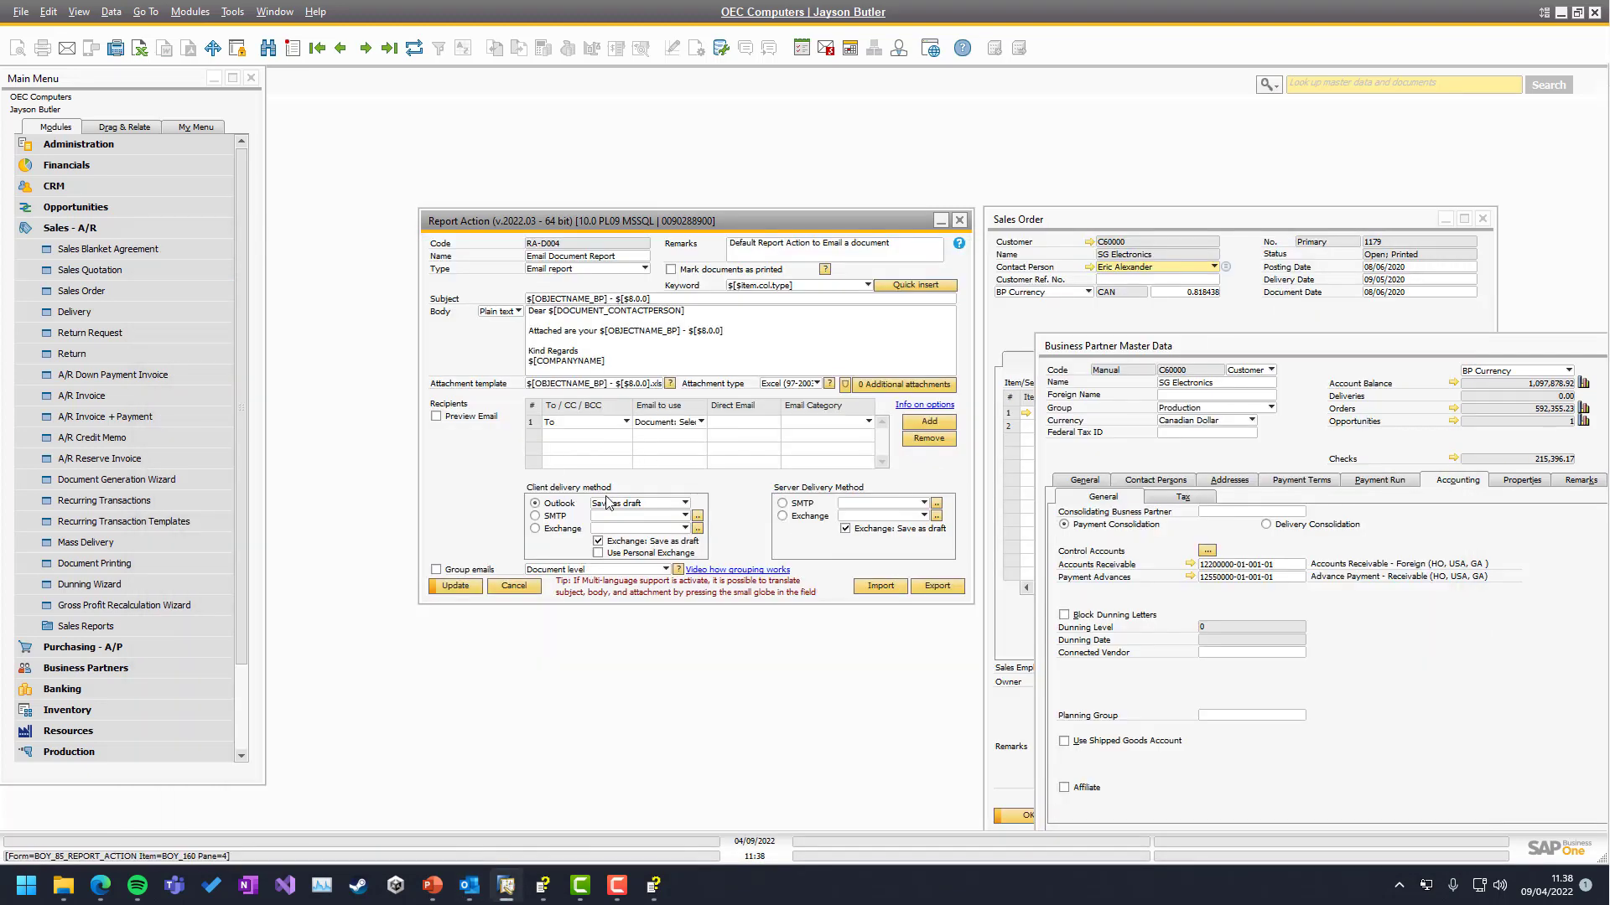
pyautogui.click(637, 503)
pyautogui.click(631, 517)
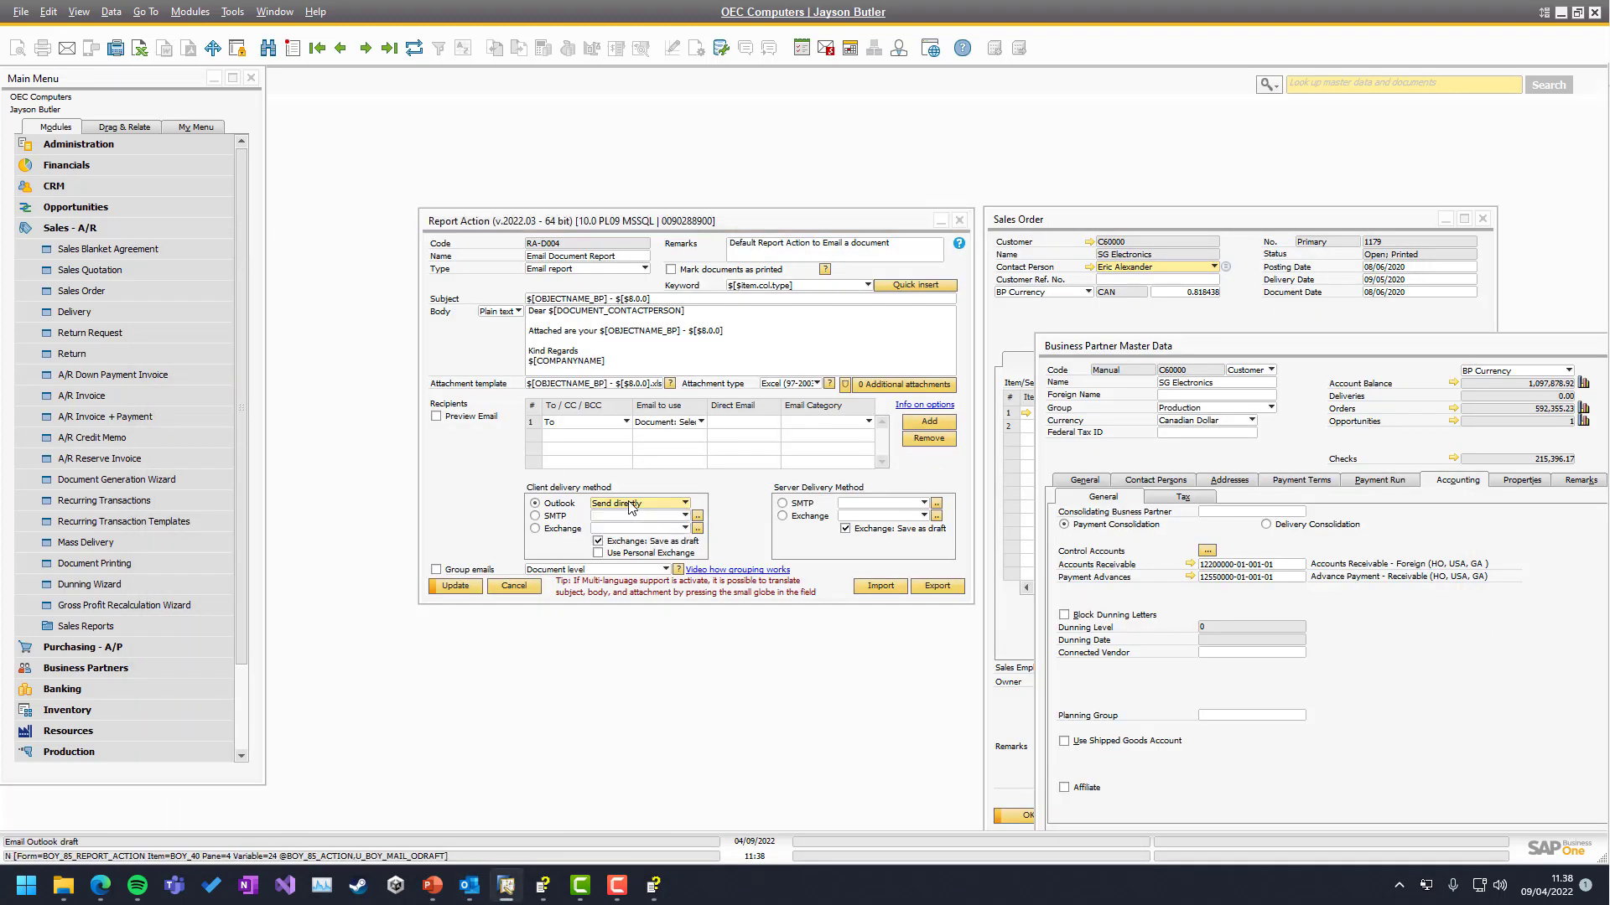
pyautogui.click(630, 505)
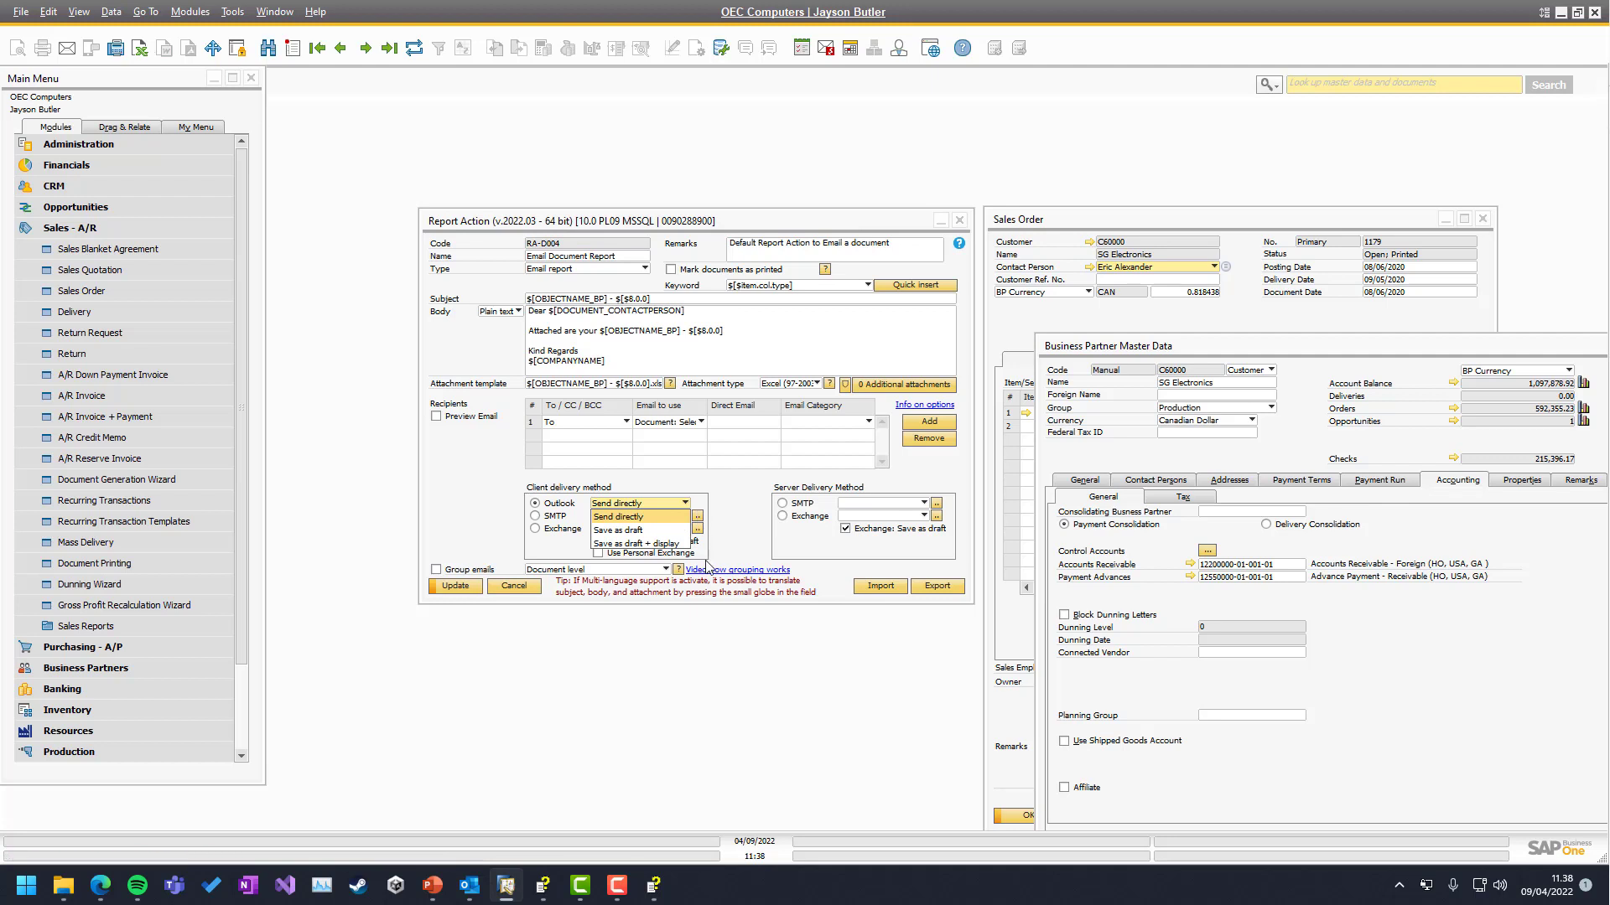
pyautogui.click(627, 545)
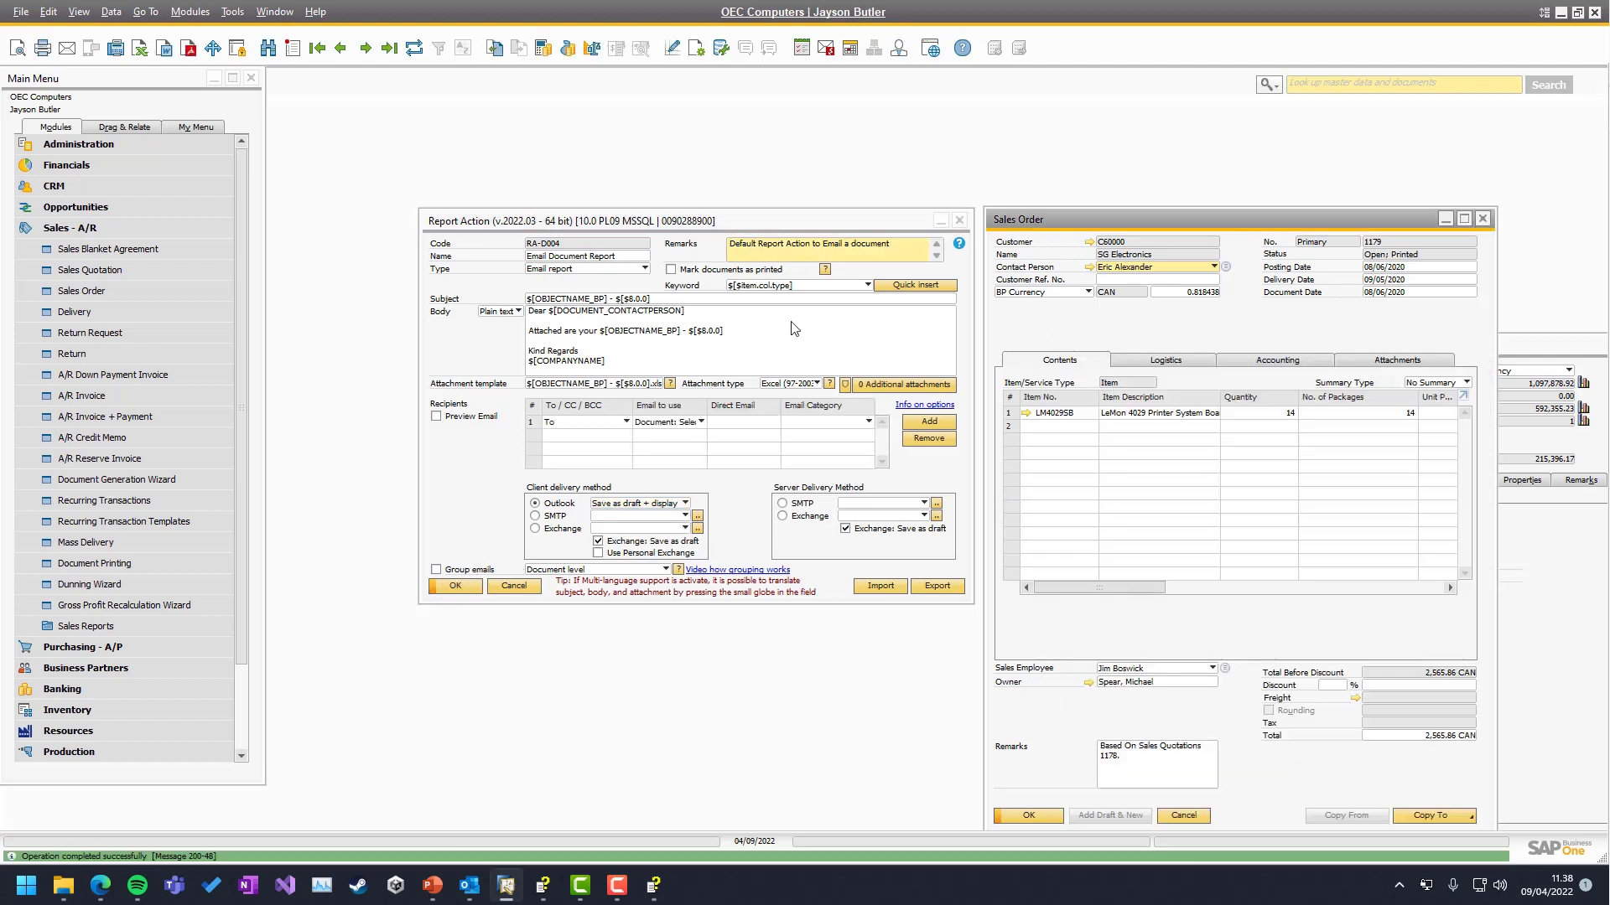
# Email Sales Order 1179, close the displayed Outlook draft, and revert delivery to Save as draft
pyautogui.click(67, 48)
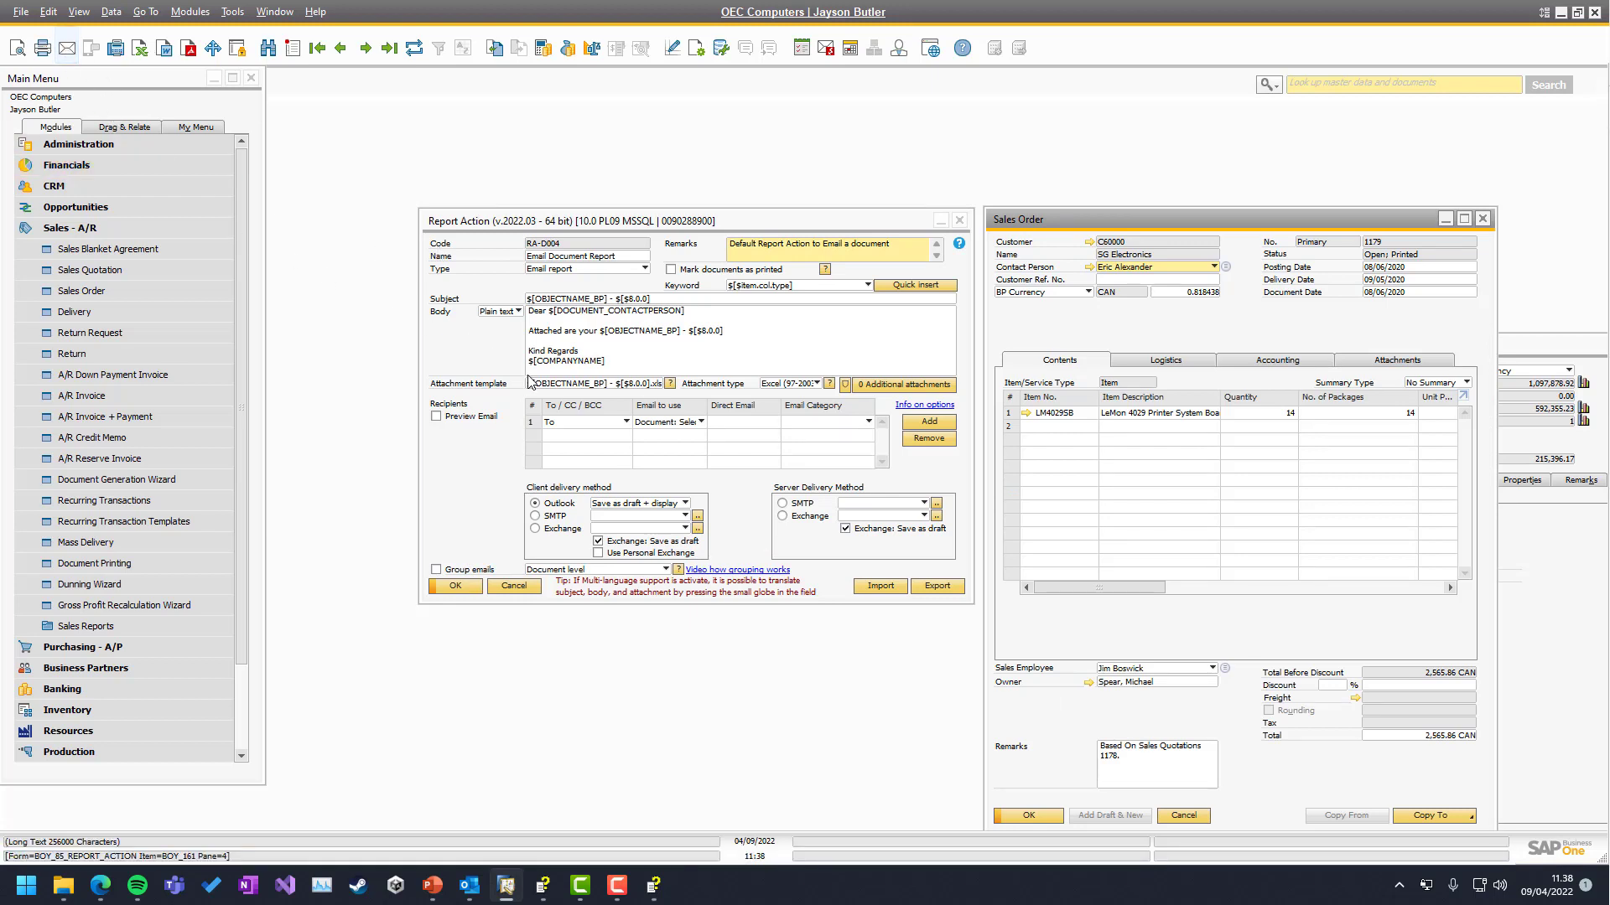
pyautogui.moveTo(469, 885)
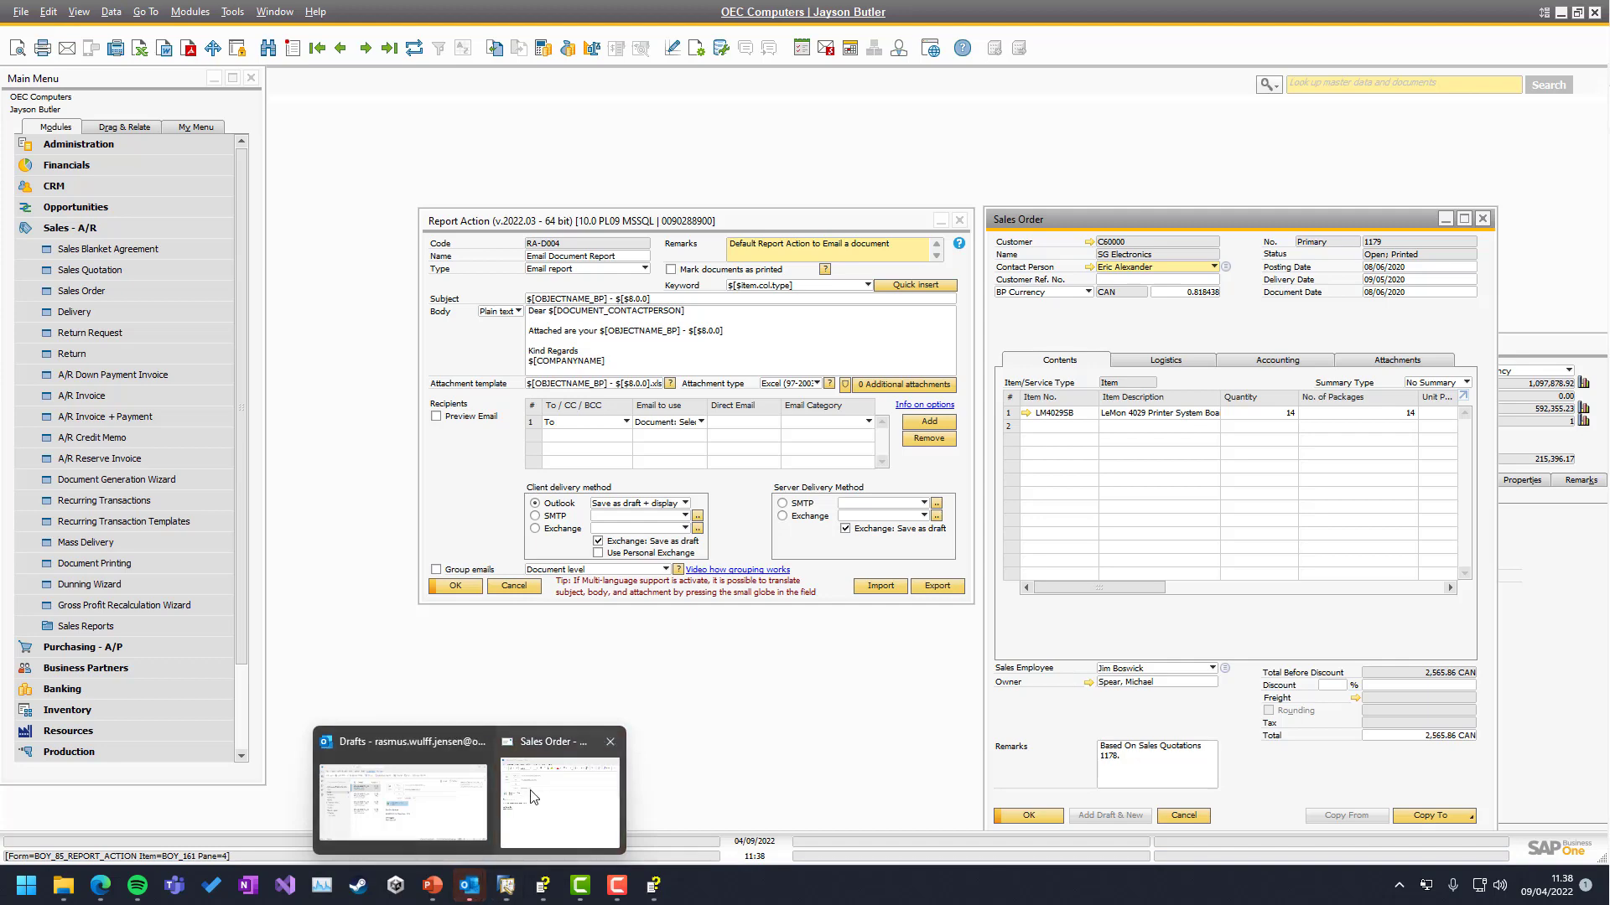
pyautogui.click(533, 795)
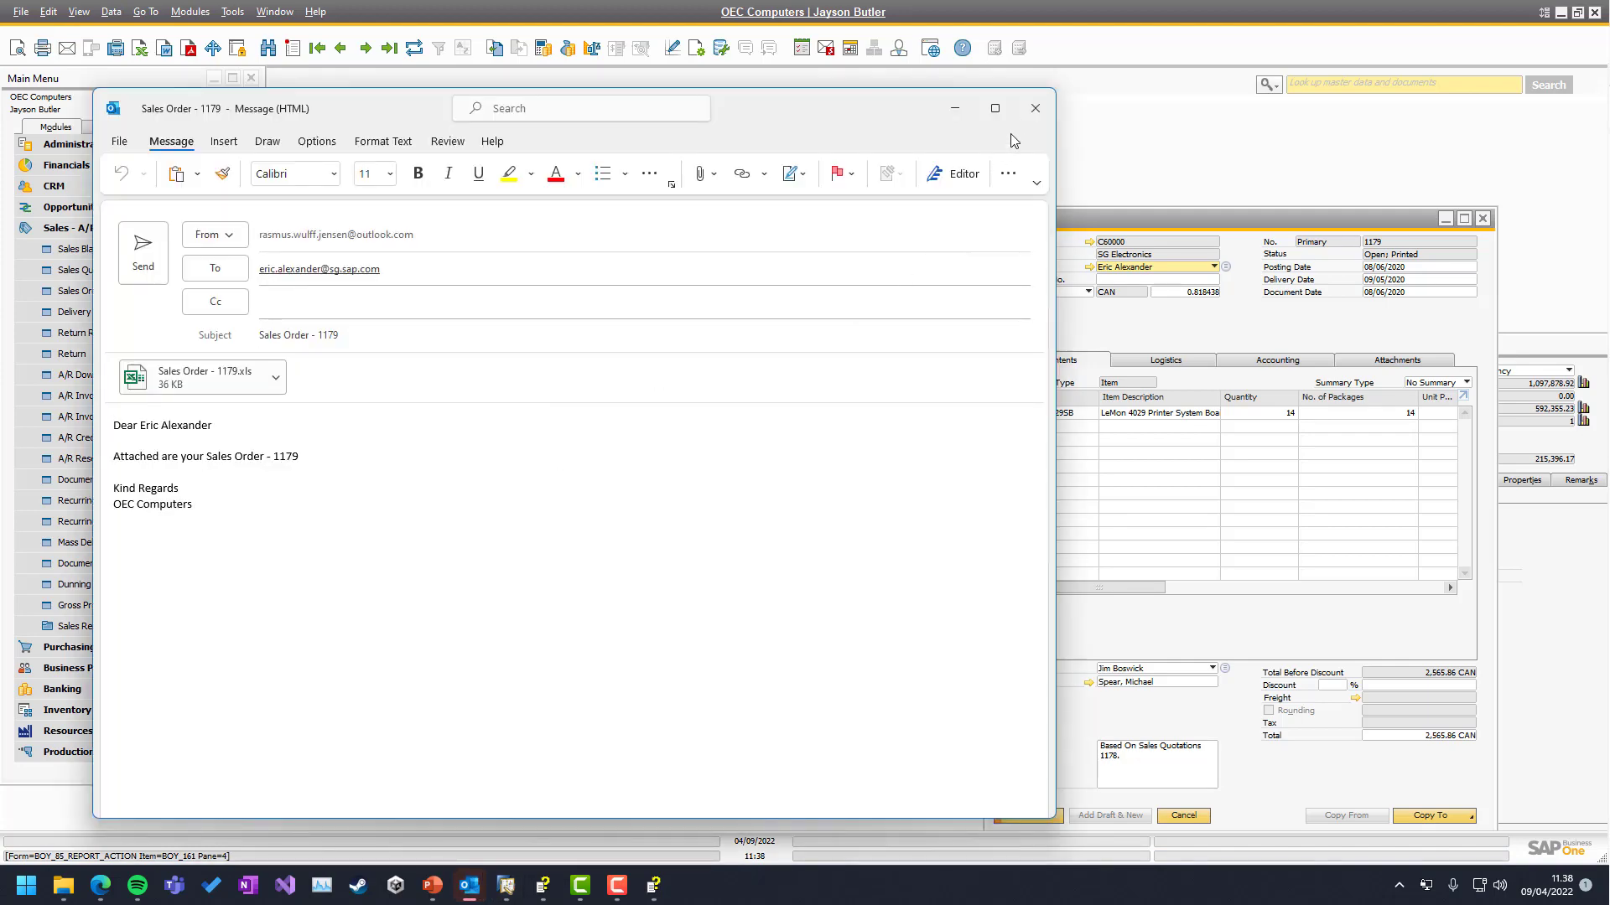
pyautogui.click(1021, 113)
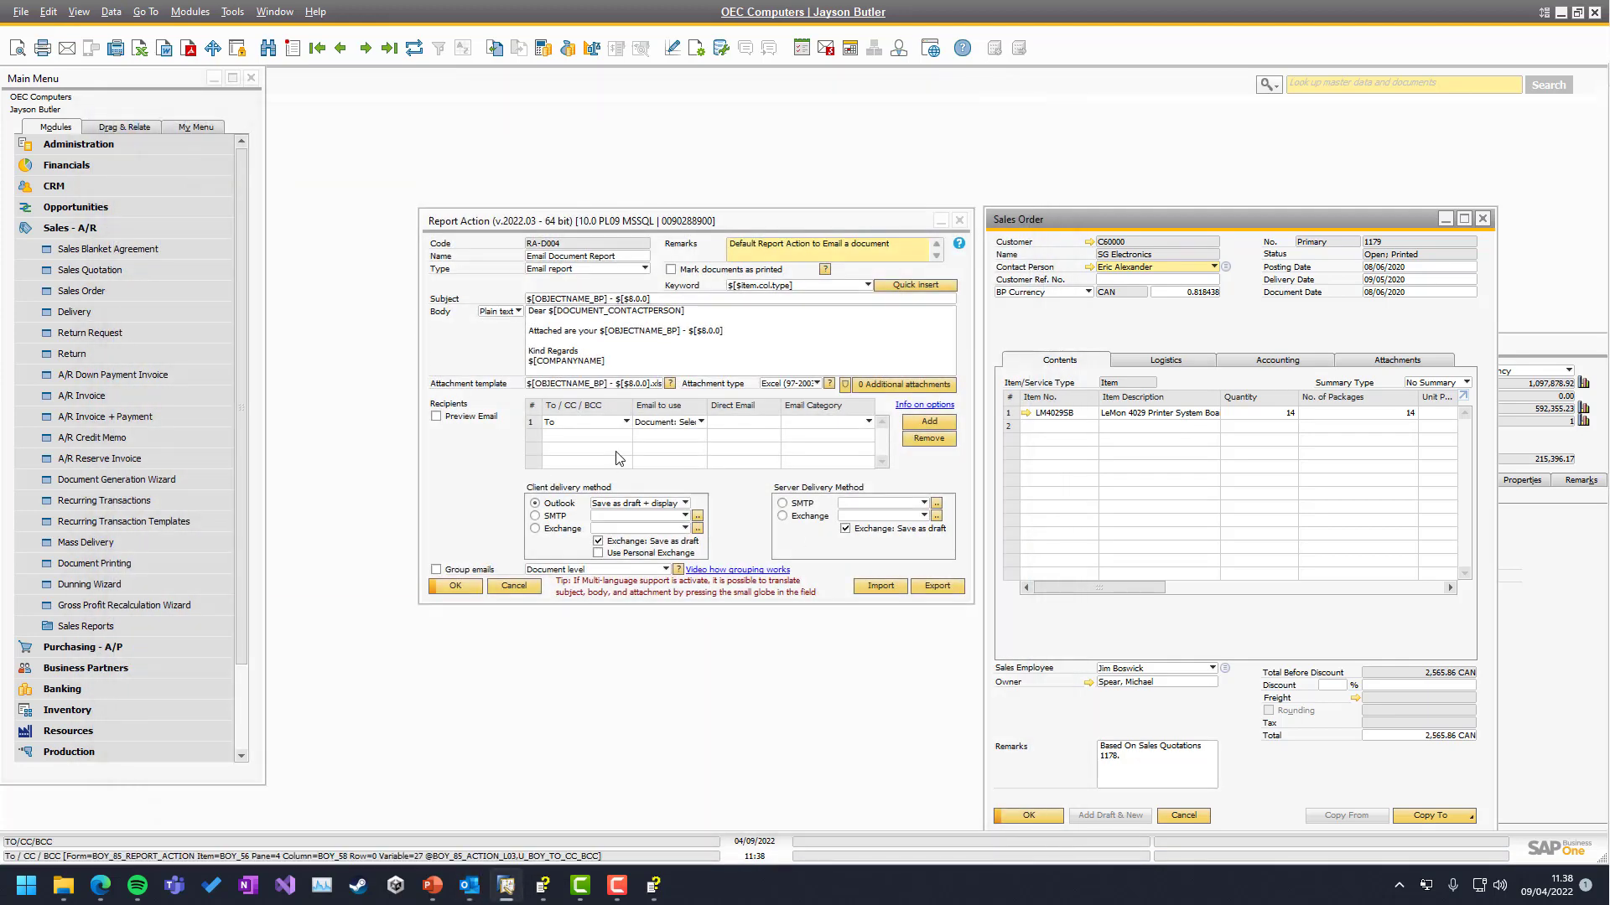
pyautogui.click(617, 504)
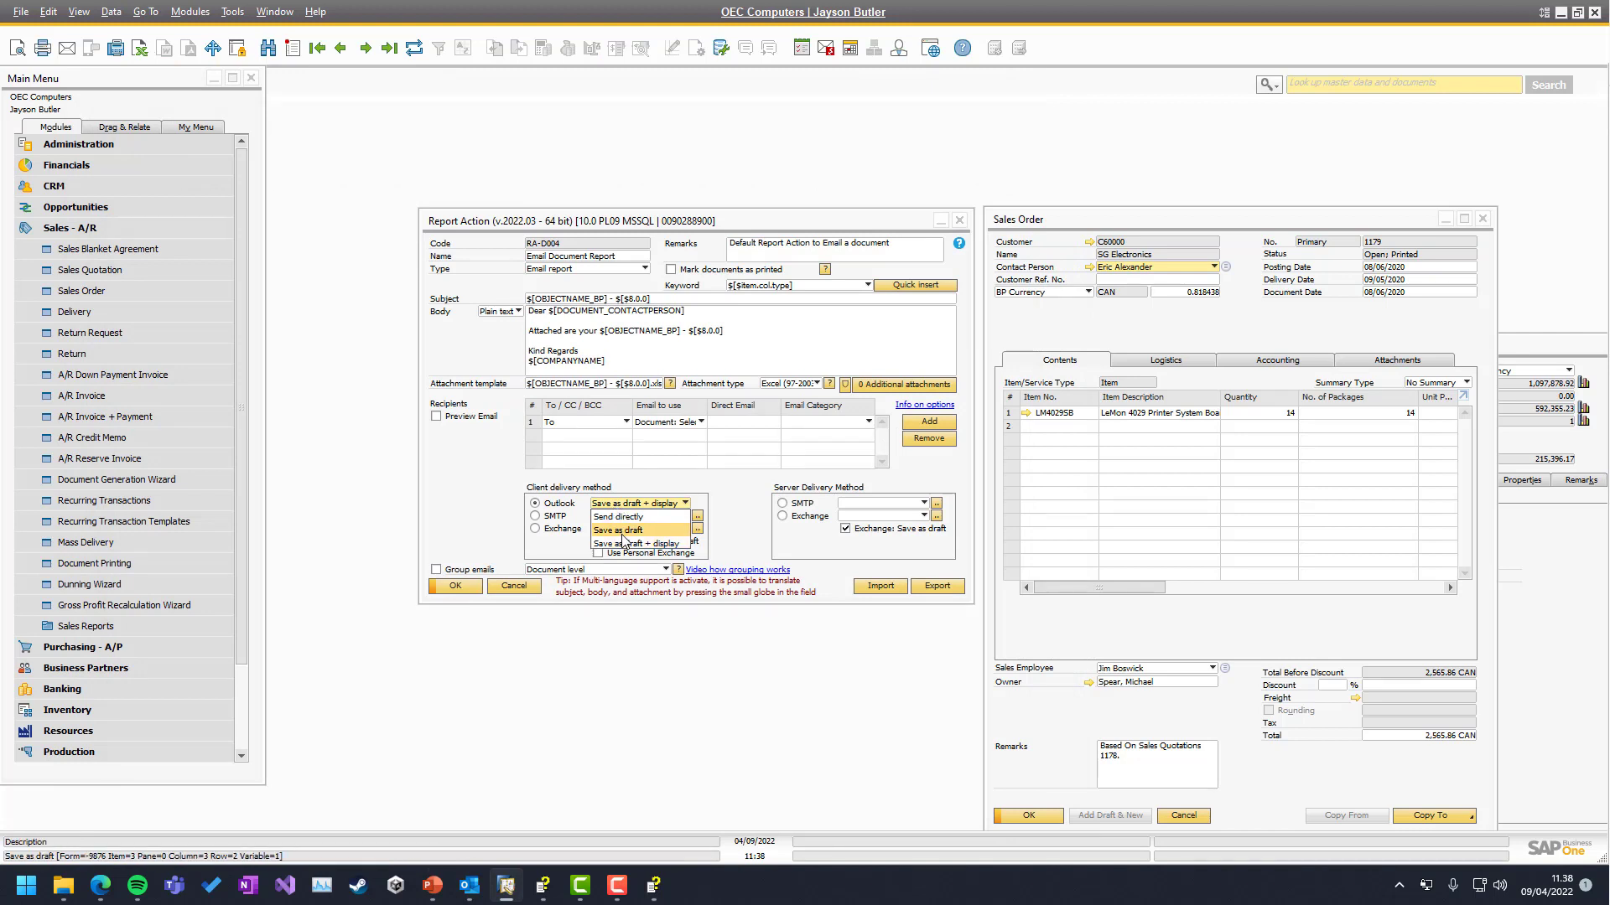
pyautogui.click(618, 530)
pyautogui.click(455, 586)
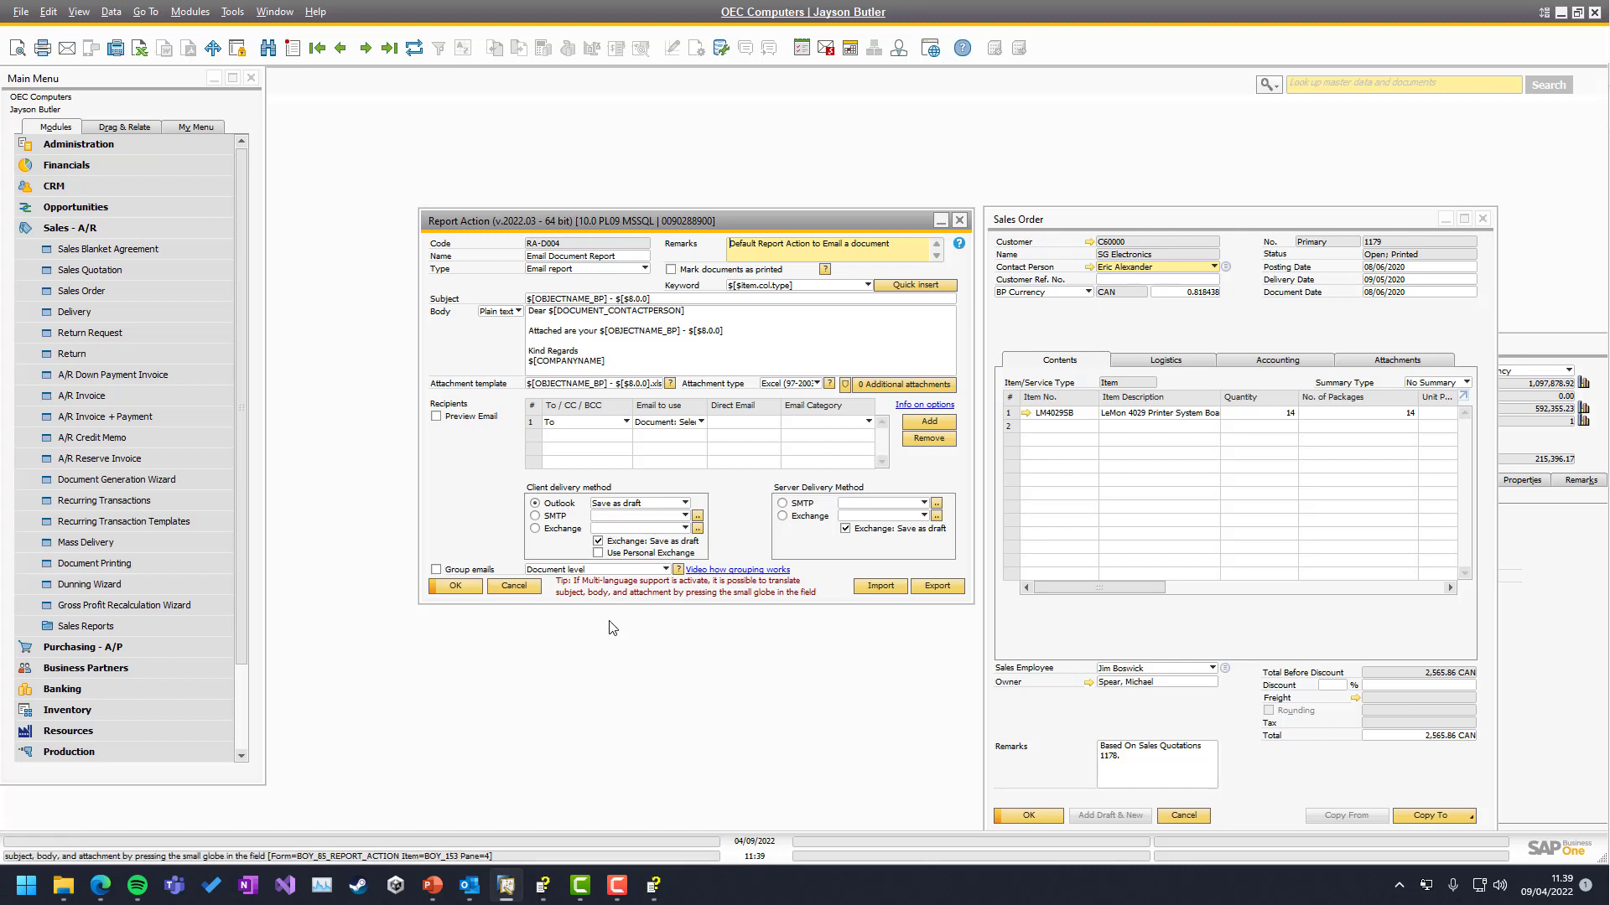
# Switch client delivery to SMTP, add a blank server row in Manage SMTP, then cancel
pyautogui.click(534, 516)
pyautogui.click(697, 515)
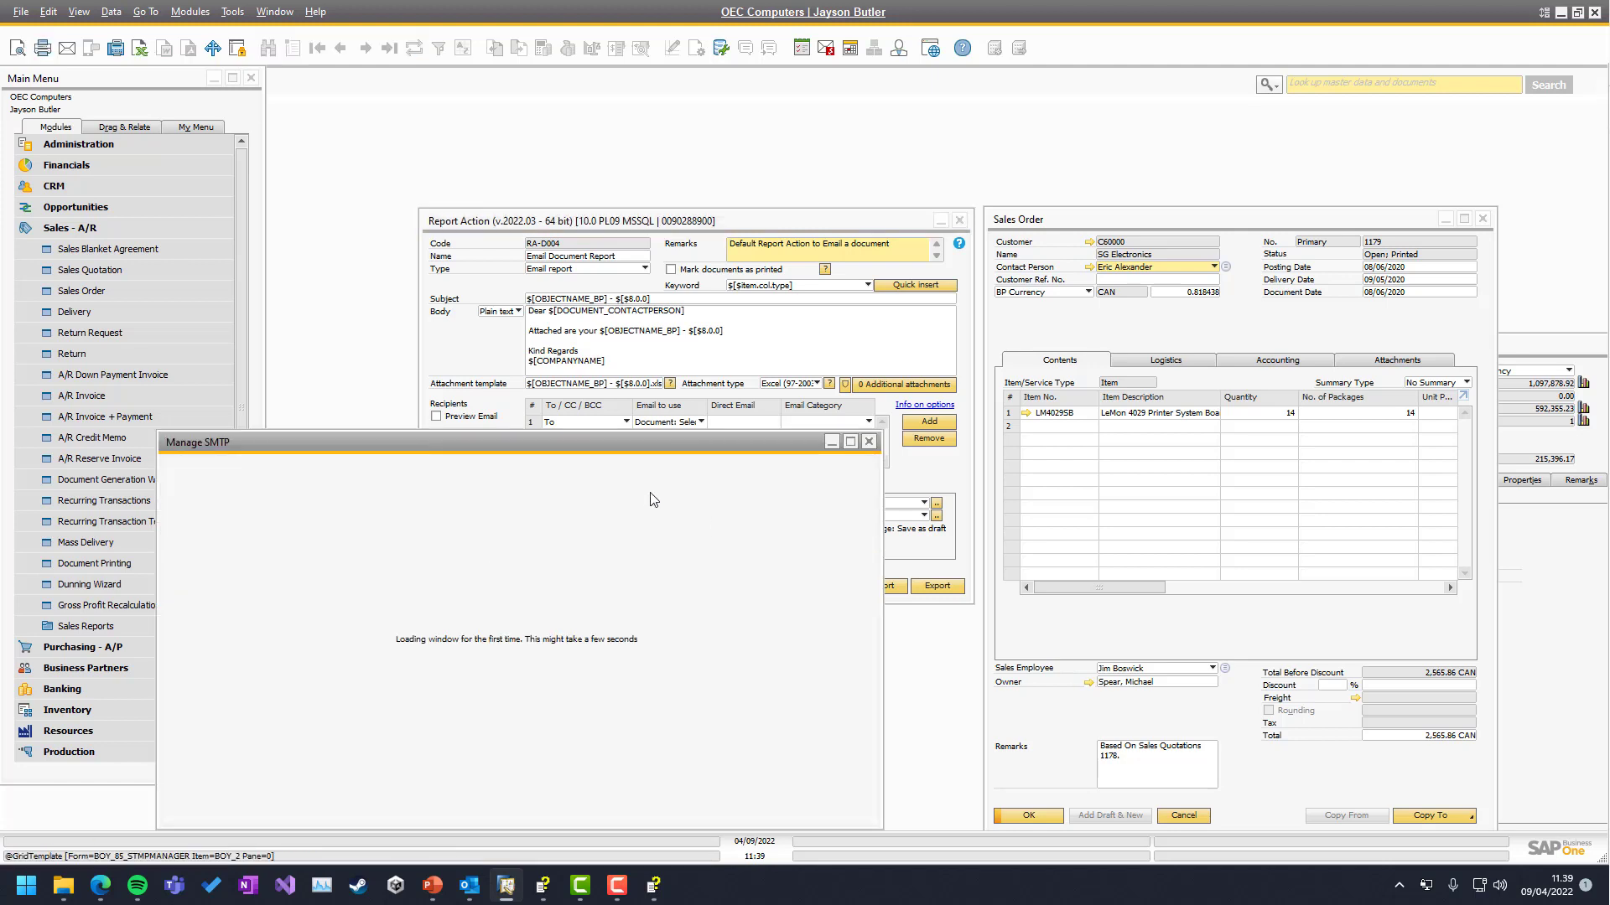
pyautogui.moveTo(460, 444); pyautogui.dragTo(777, 319)
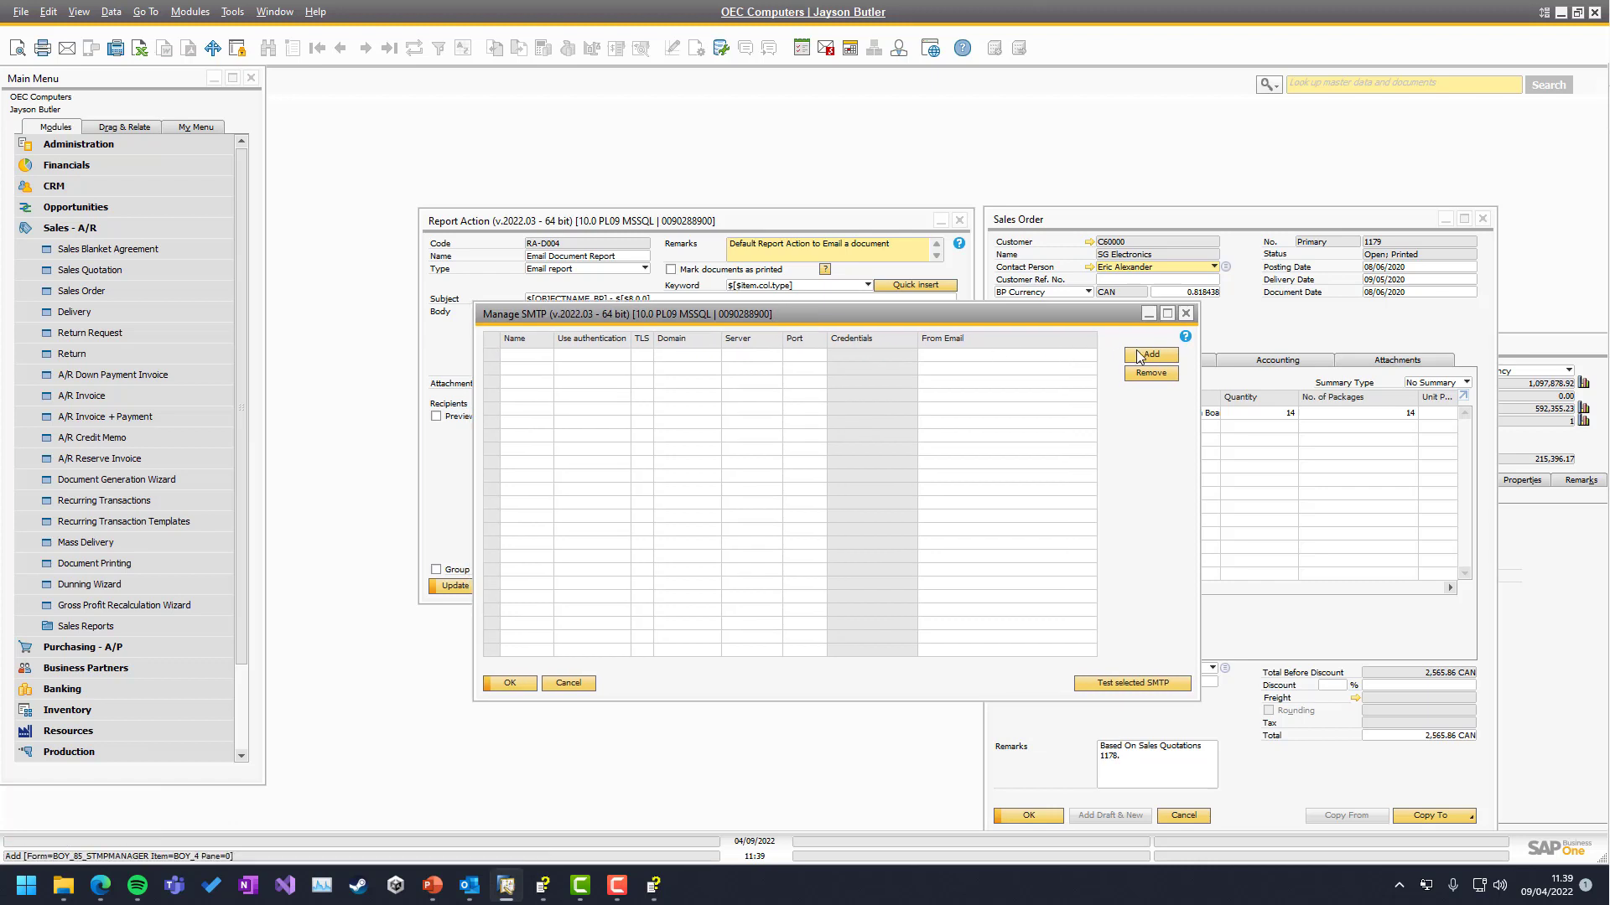
pyautogui.click(1151, 355)
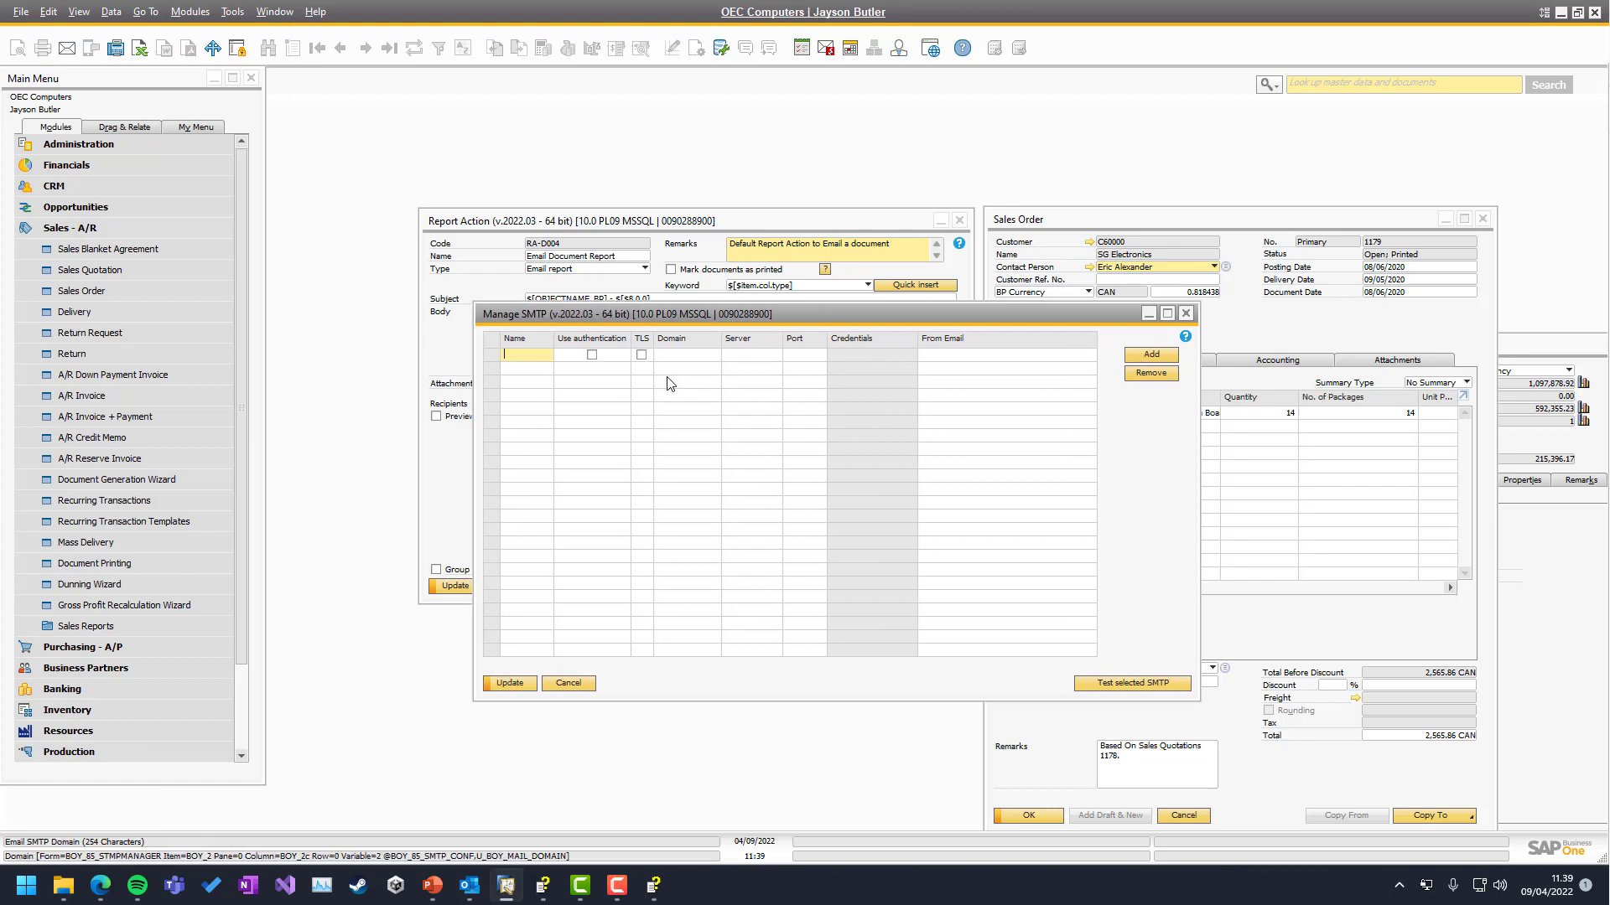
pyautogui.click(752, 355)
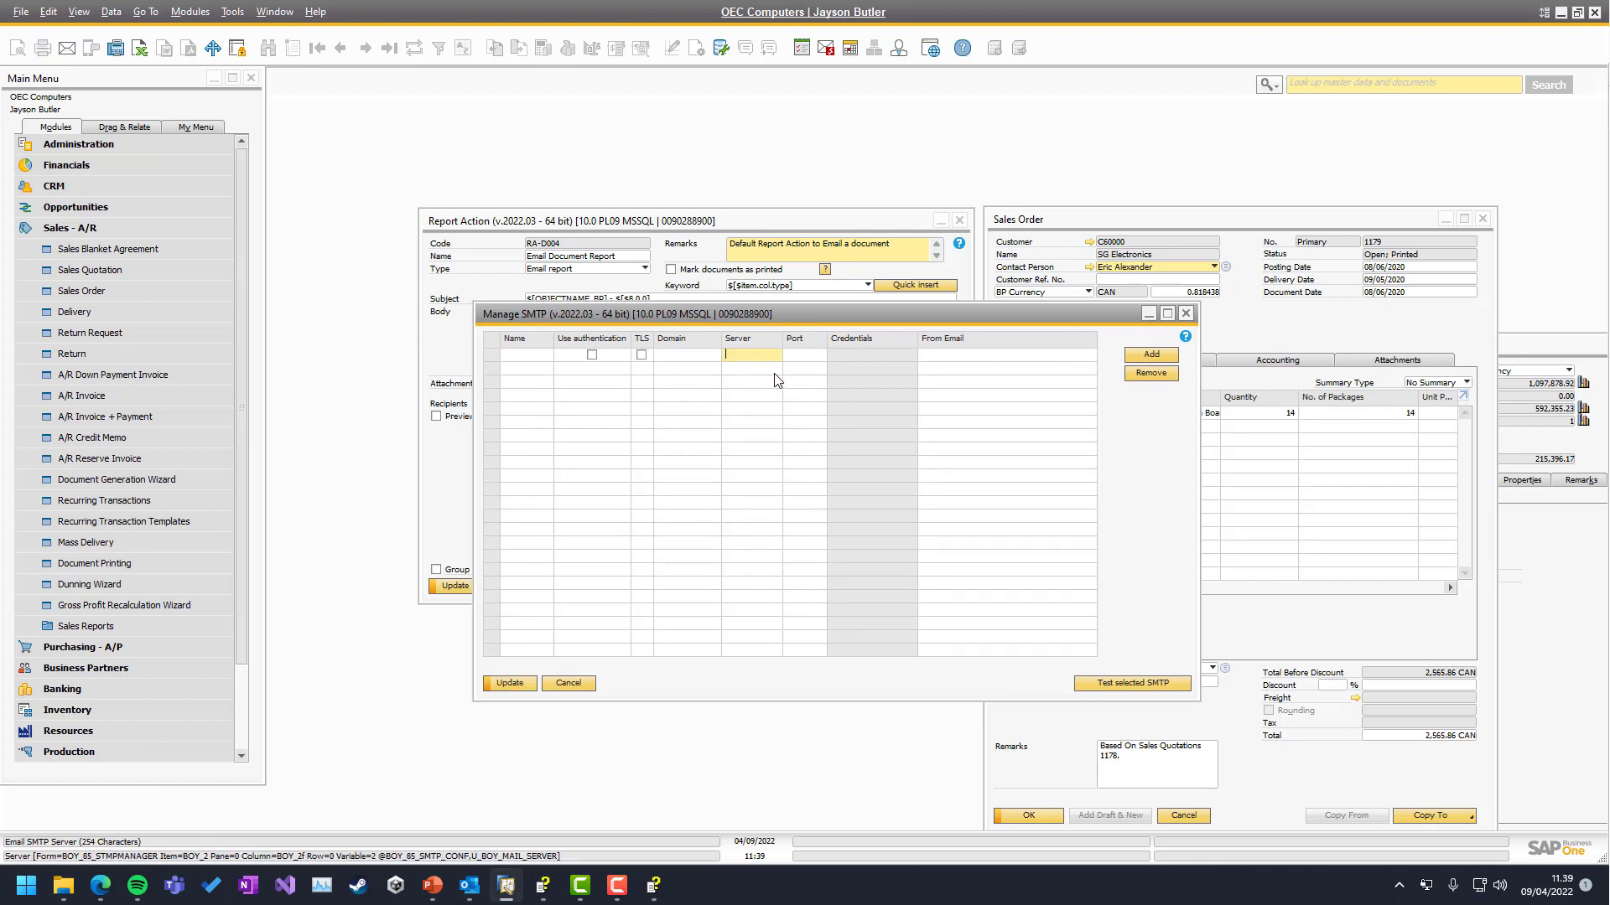
pyautogui.click(933, 355)
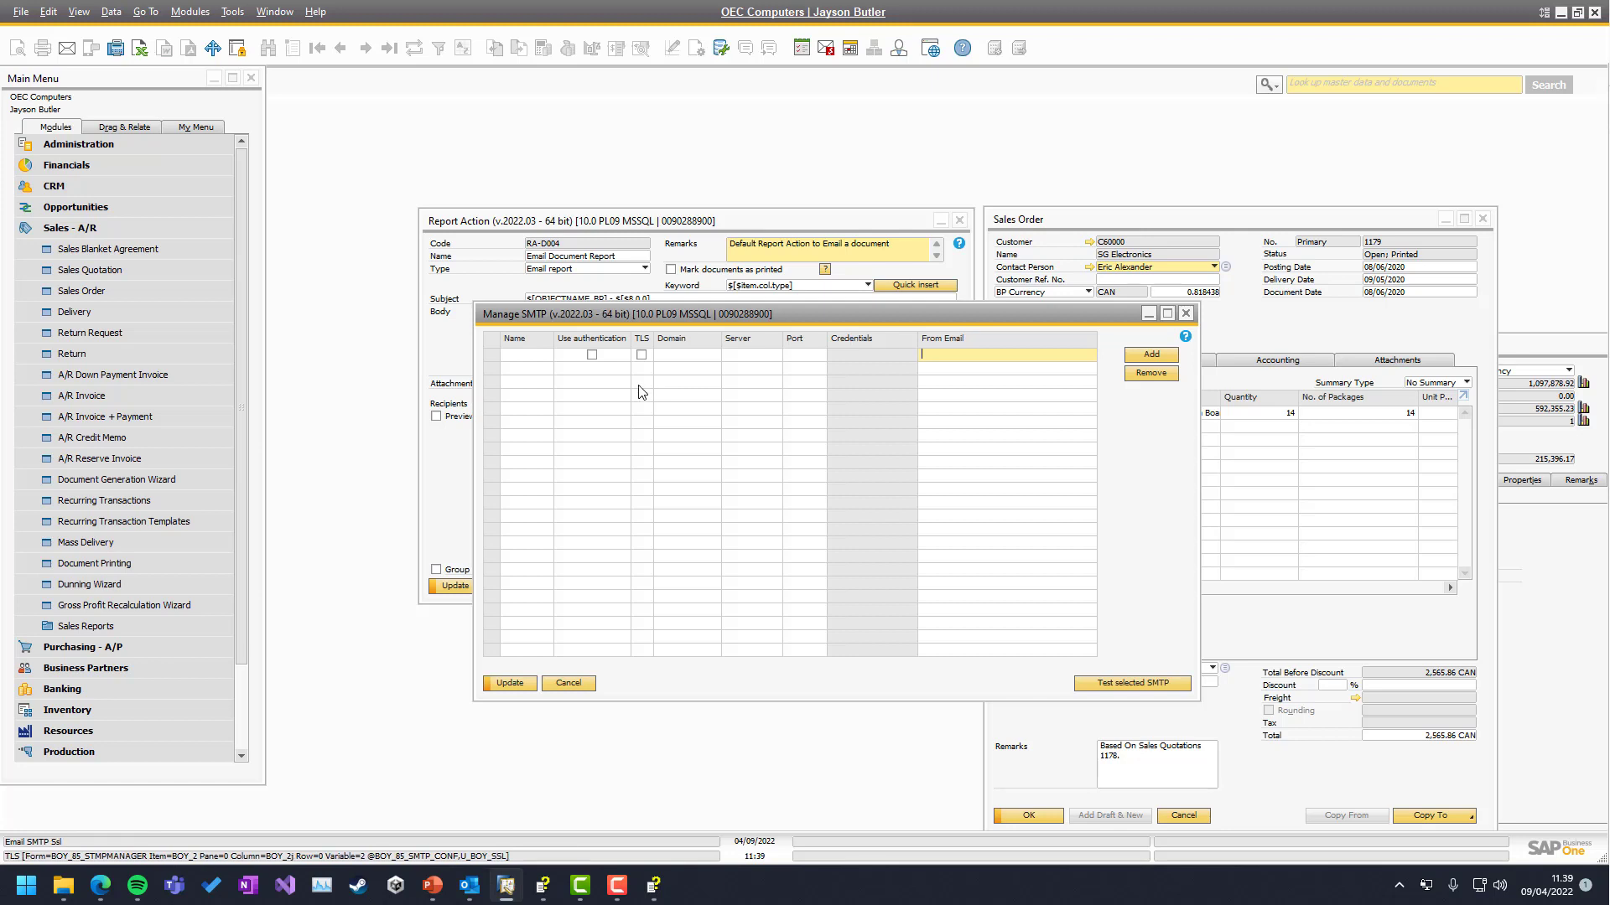
pyautogui.click(567, 683)
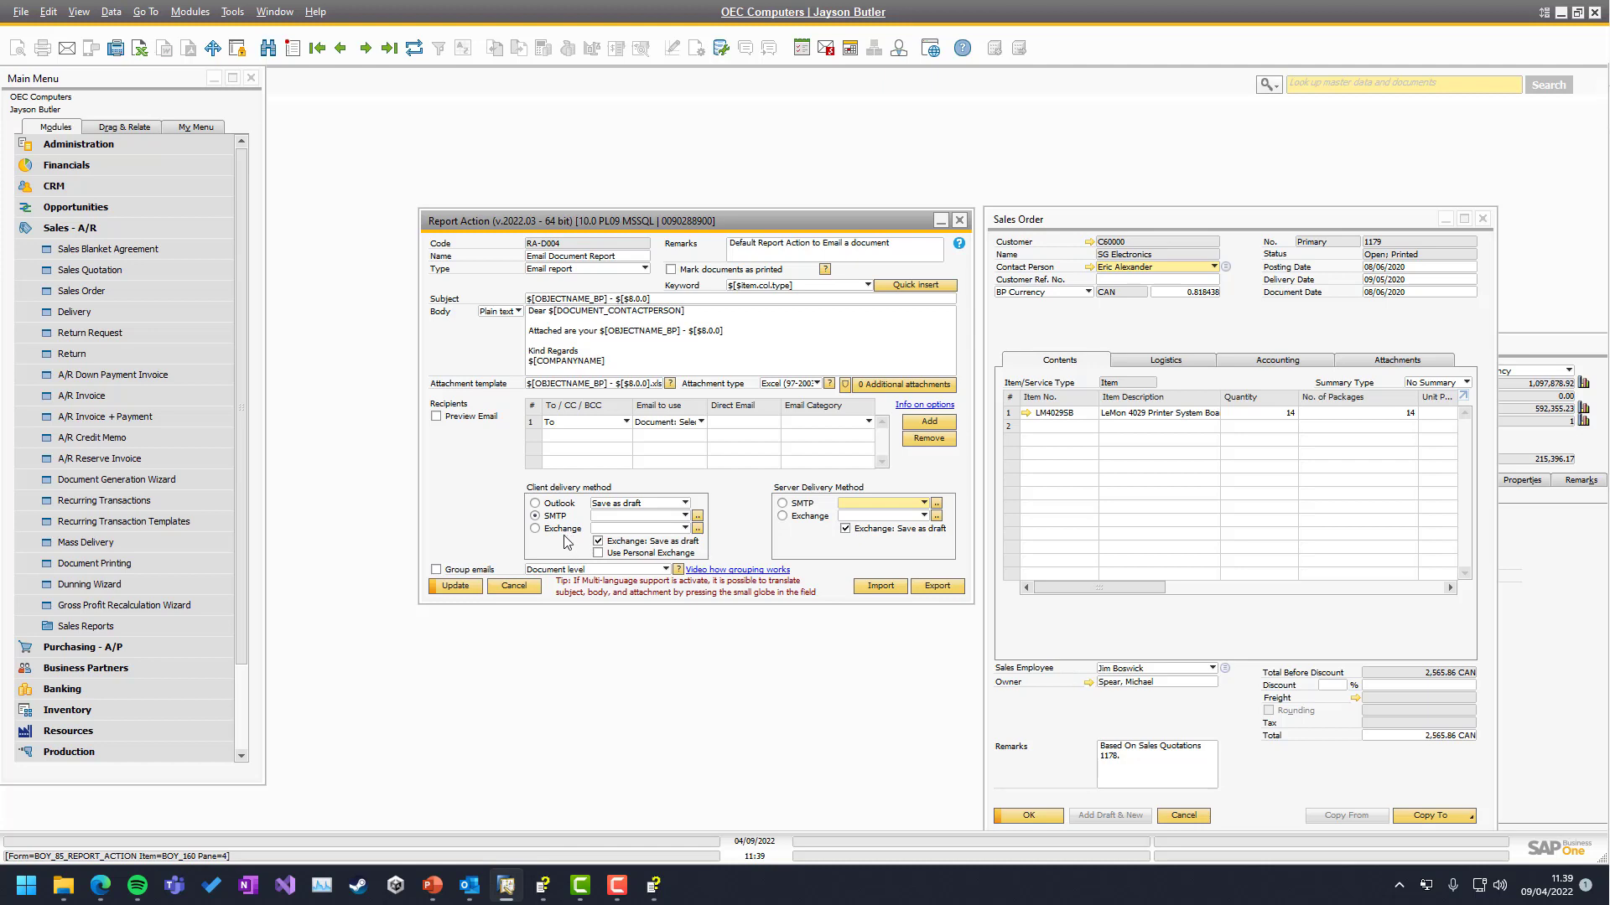
# Switch client delivery to Exchange and review its Basic and Modern authentication server lists without saving
pyautogui.click(675, 518)
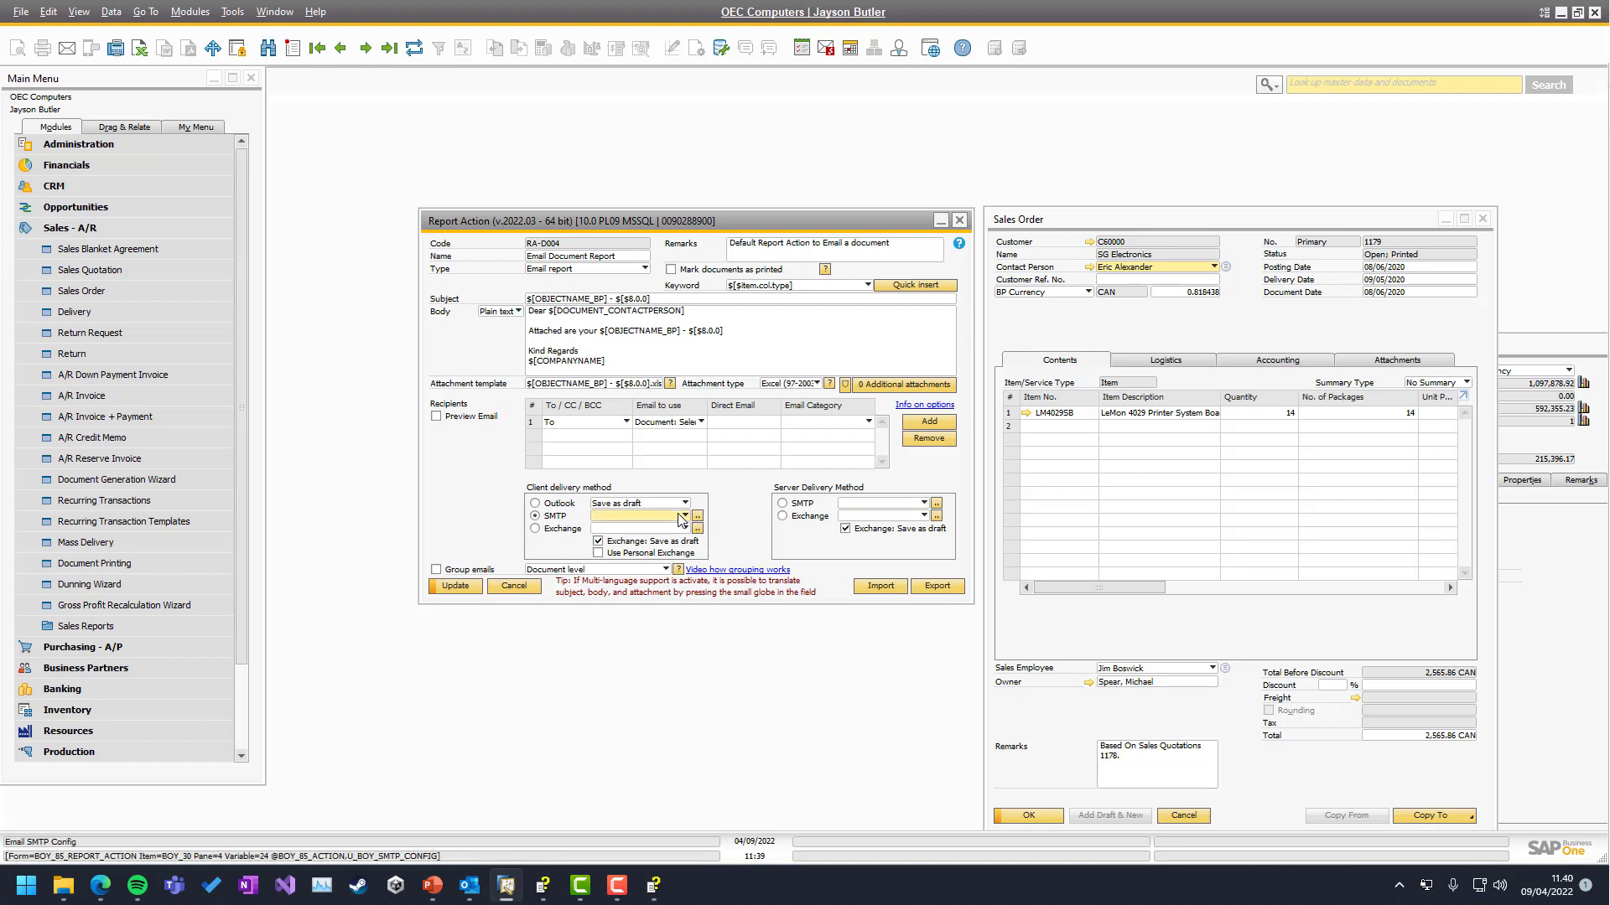
pyautogui.click(534, 529)
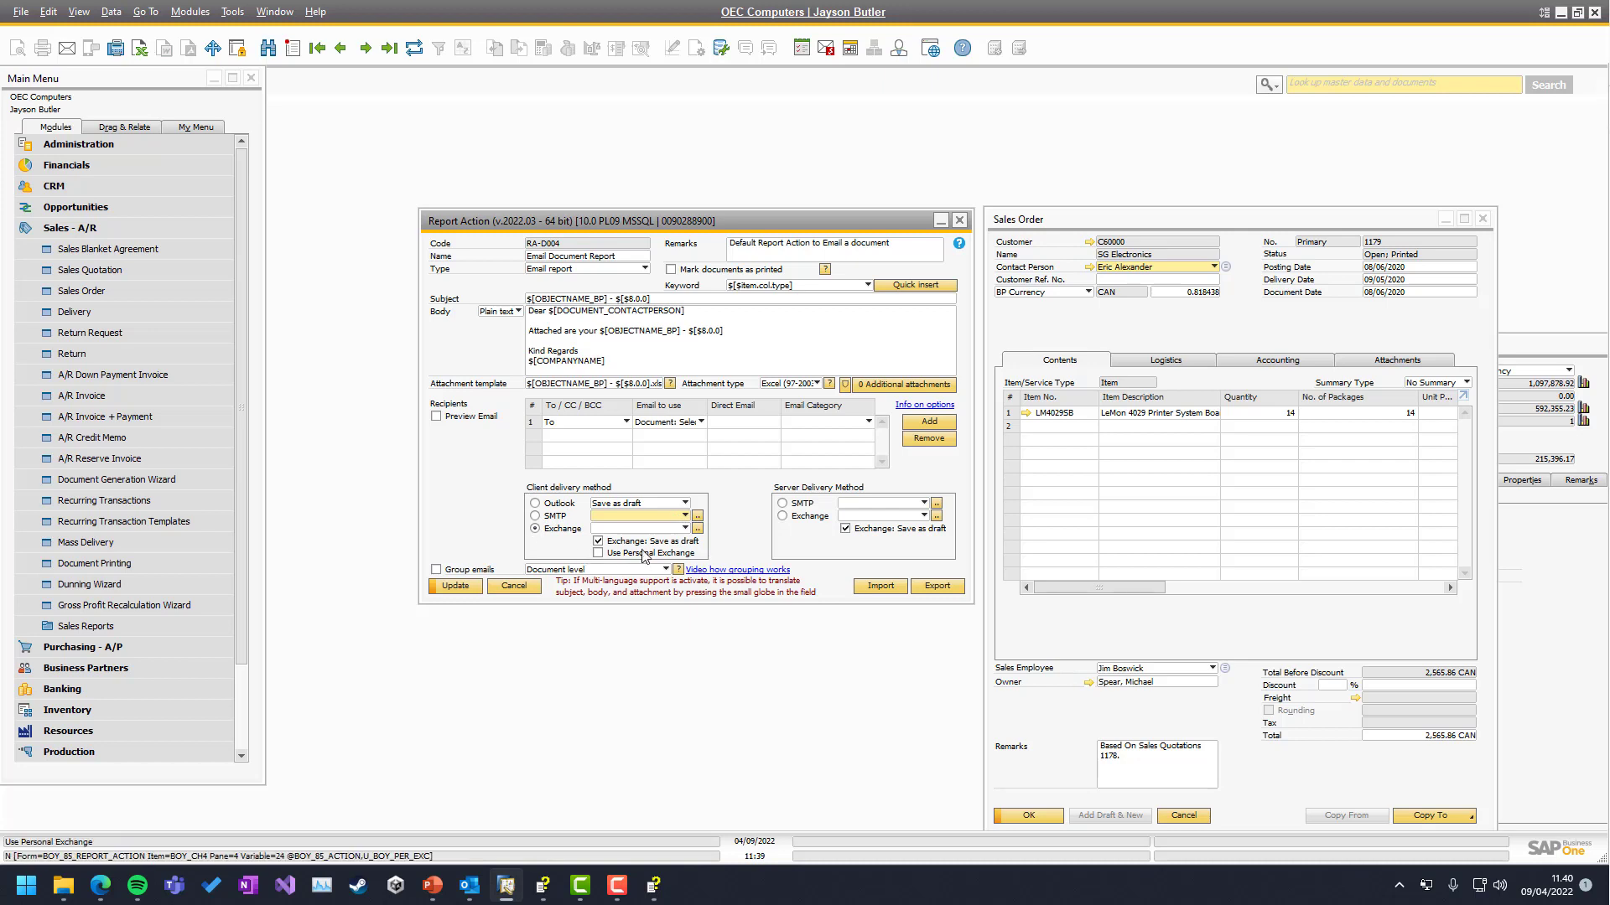
pyautogui.click(696, 528)
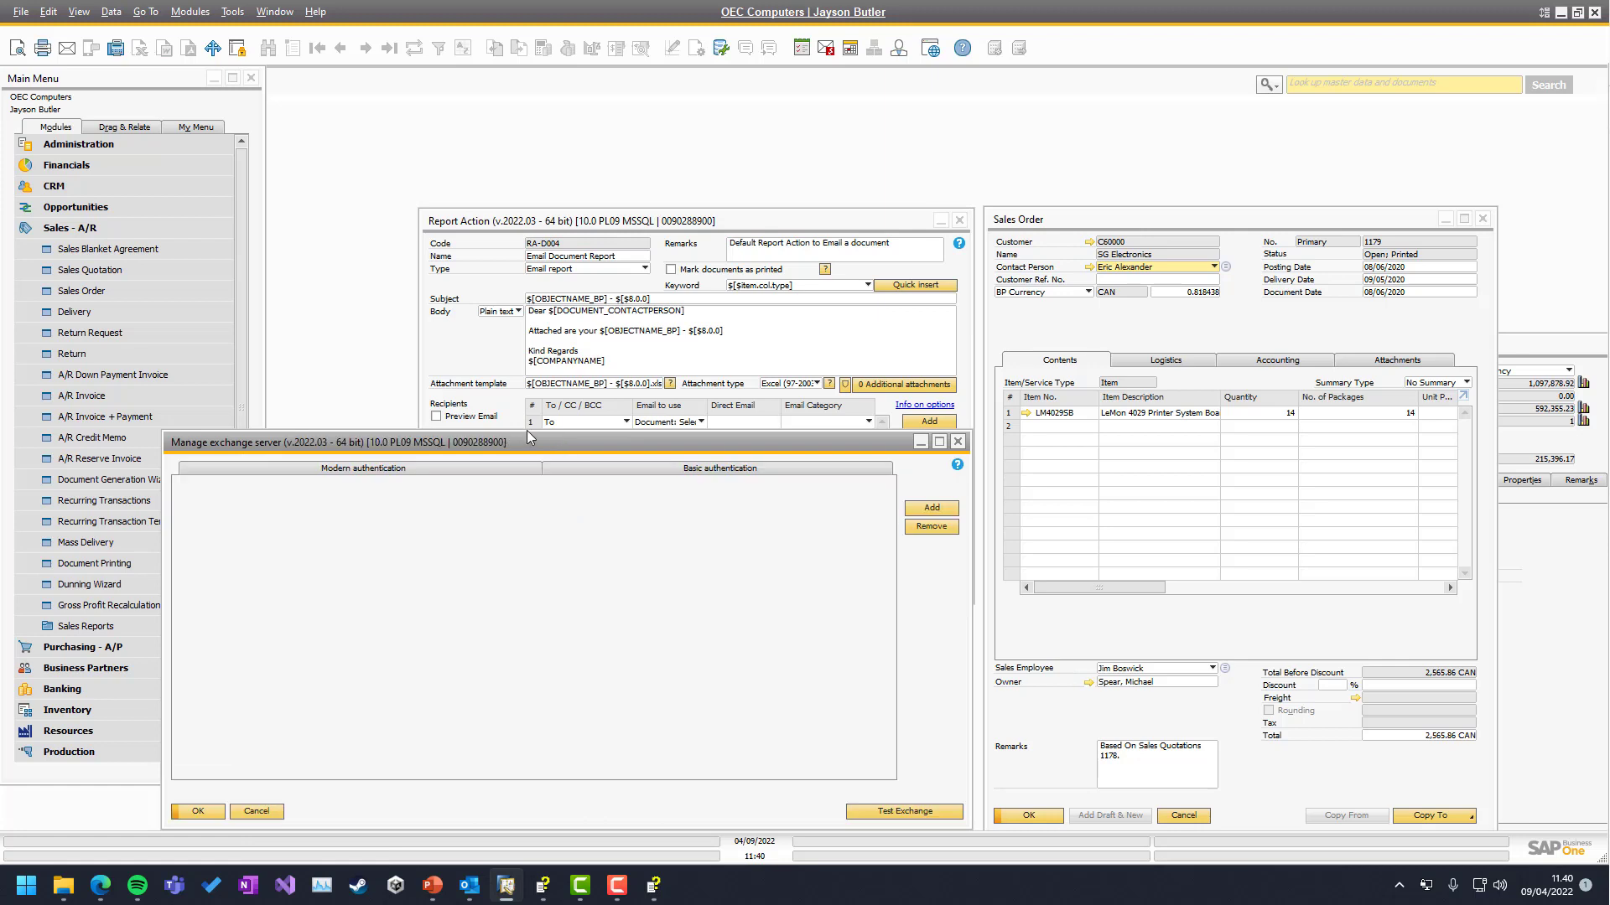
pyautogui.moveTo(511, 439); pyautogui.dragTo(744, 257)
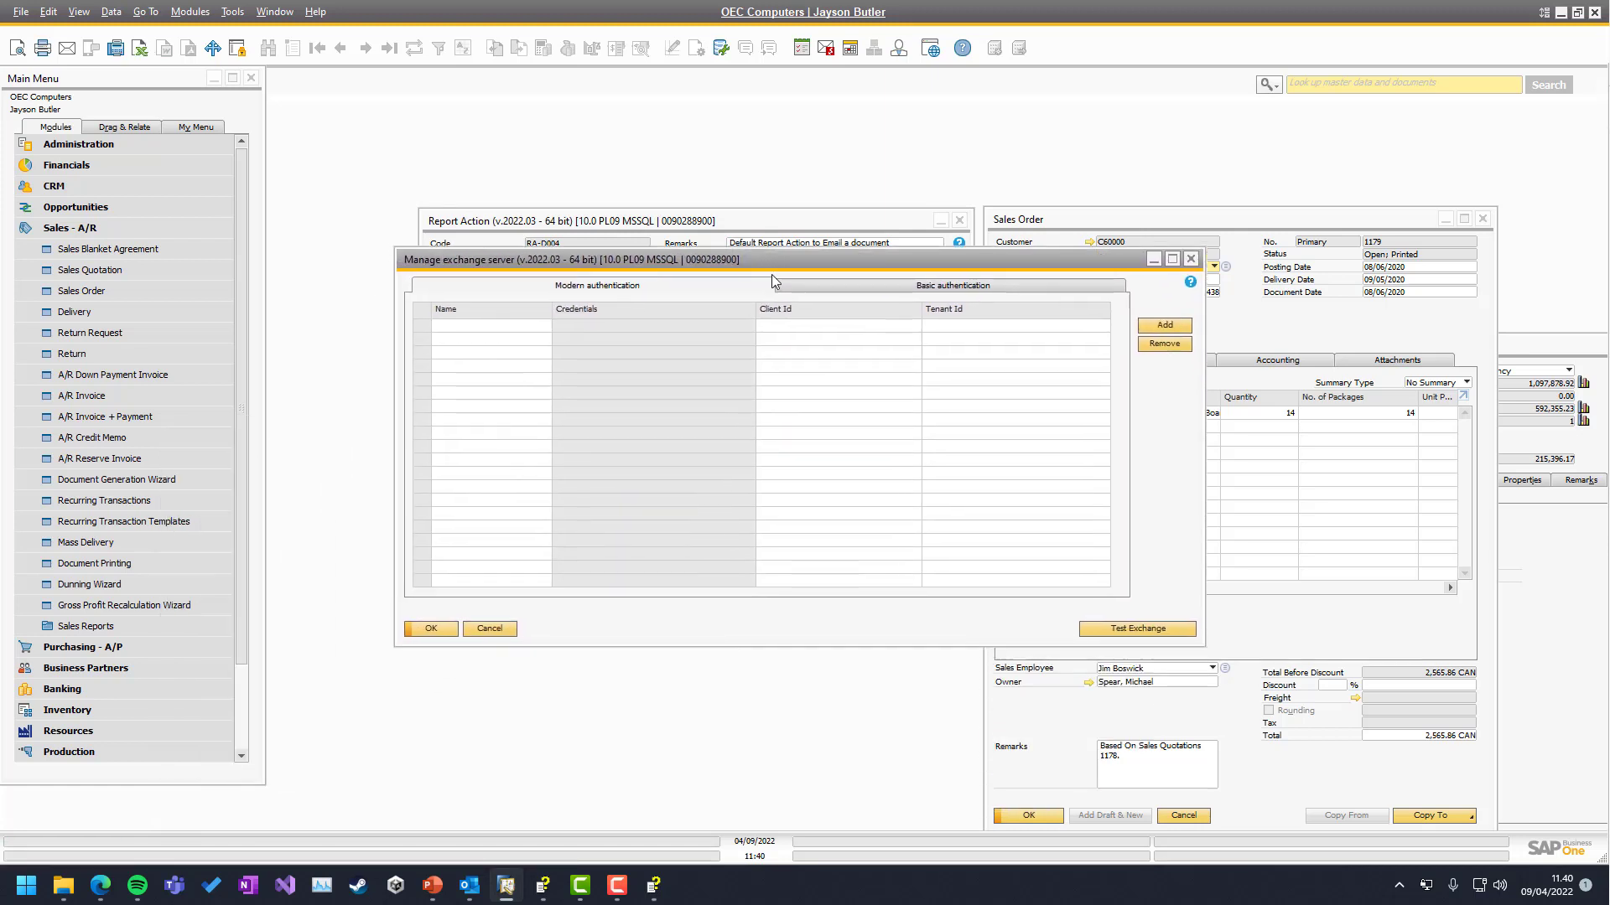
pyautogui.click(867, 283)
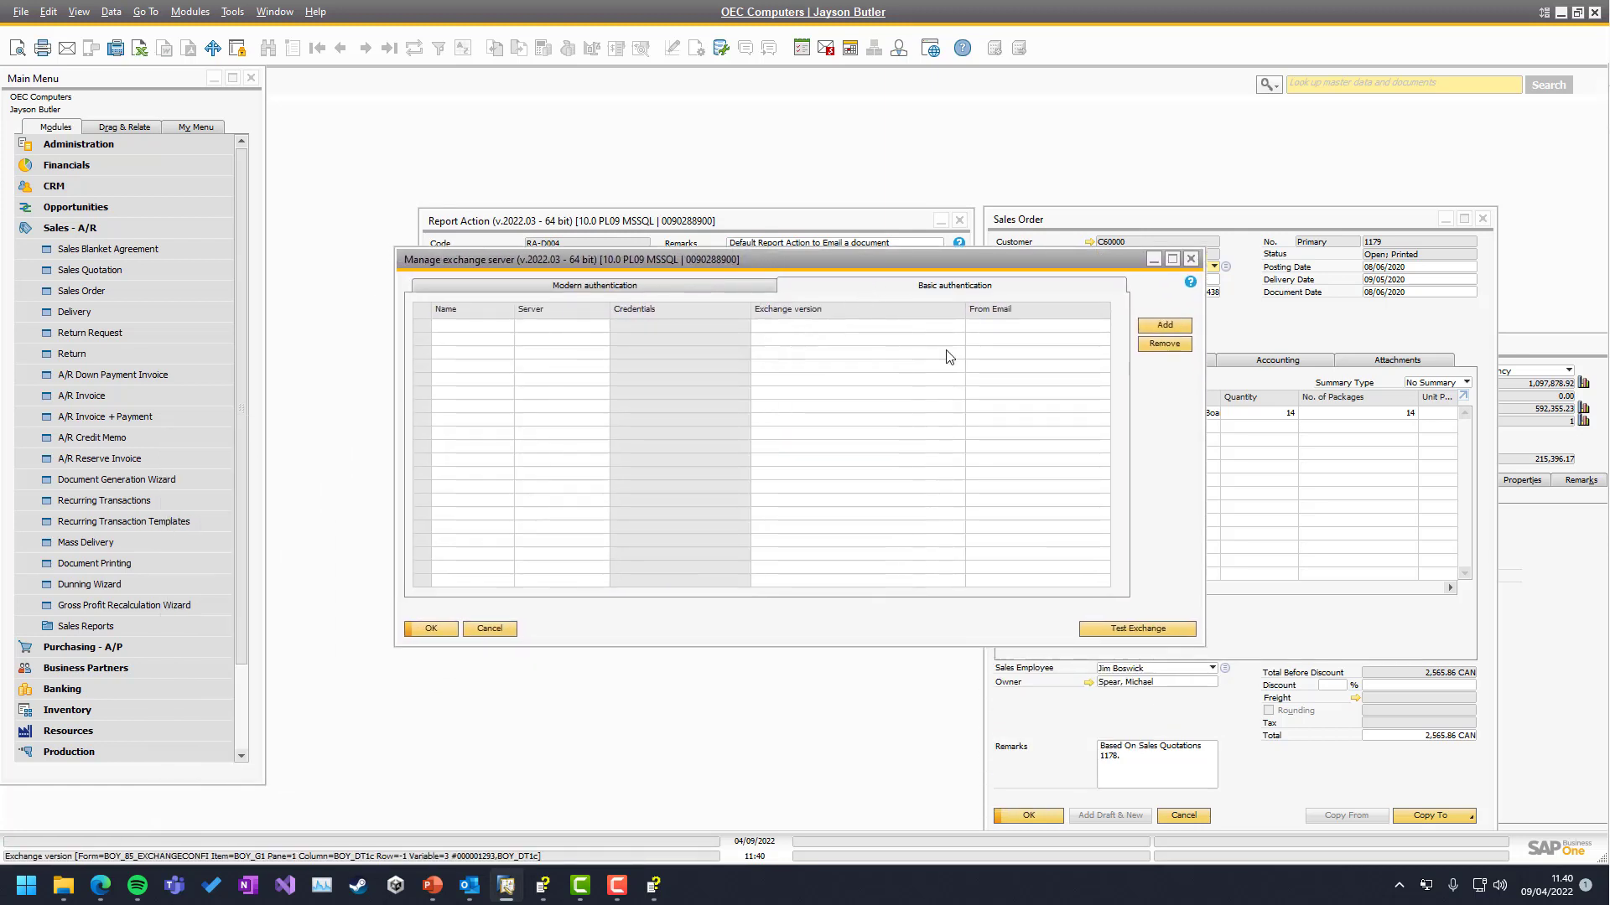
pyautogui.click(1147, 326)
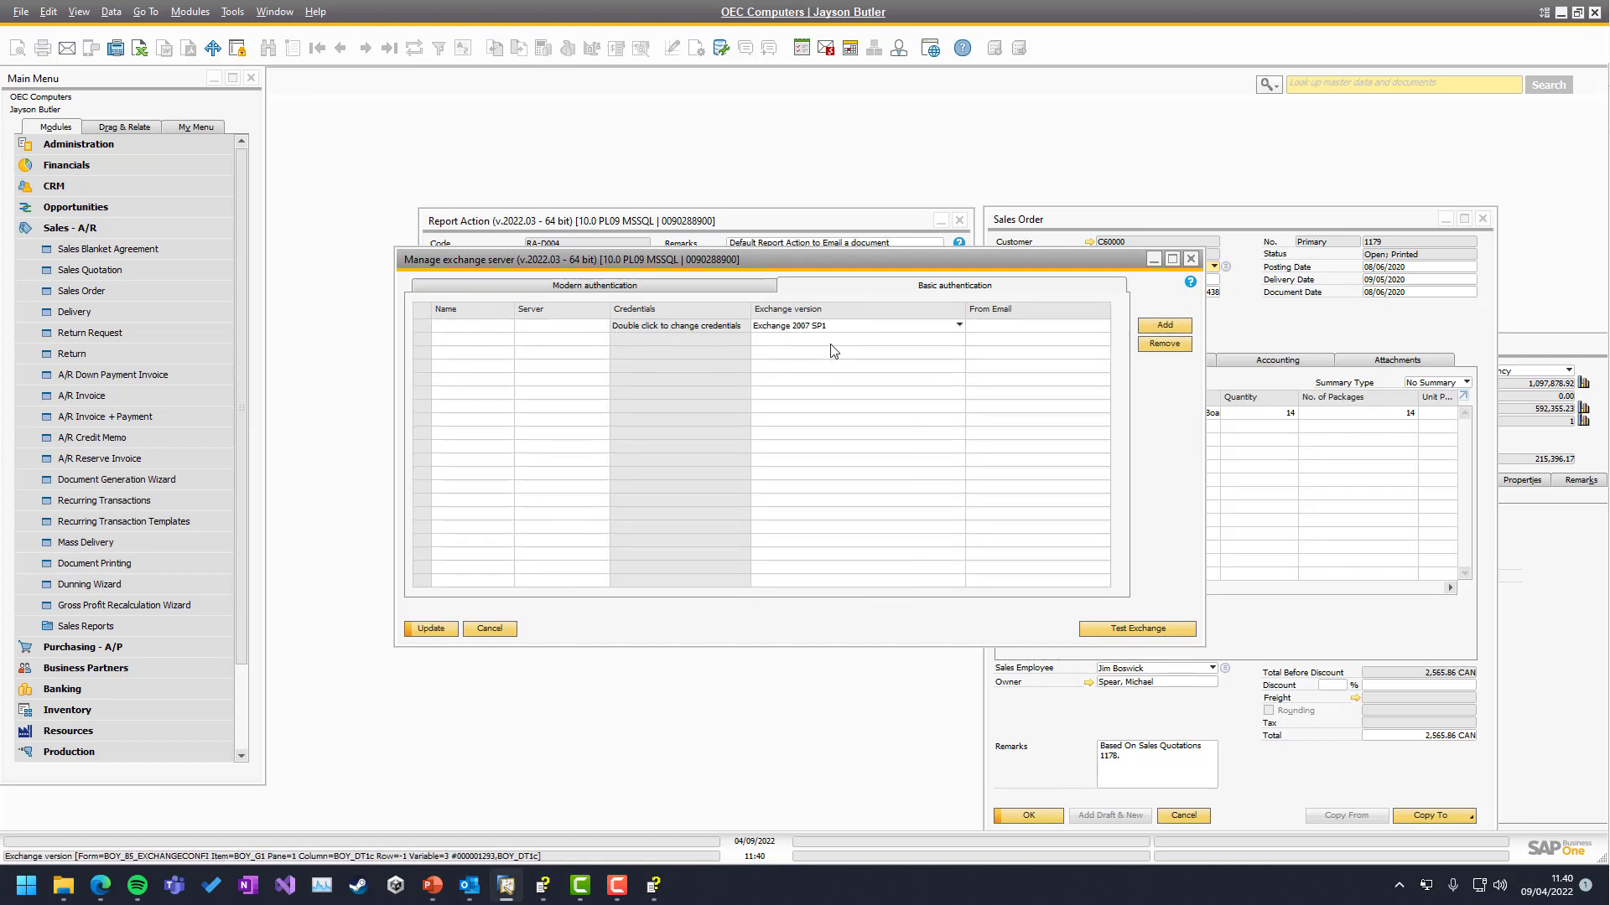
pyautogui.click(657, 285)
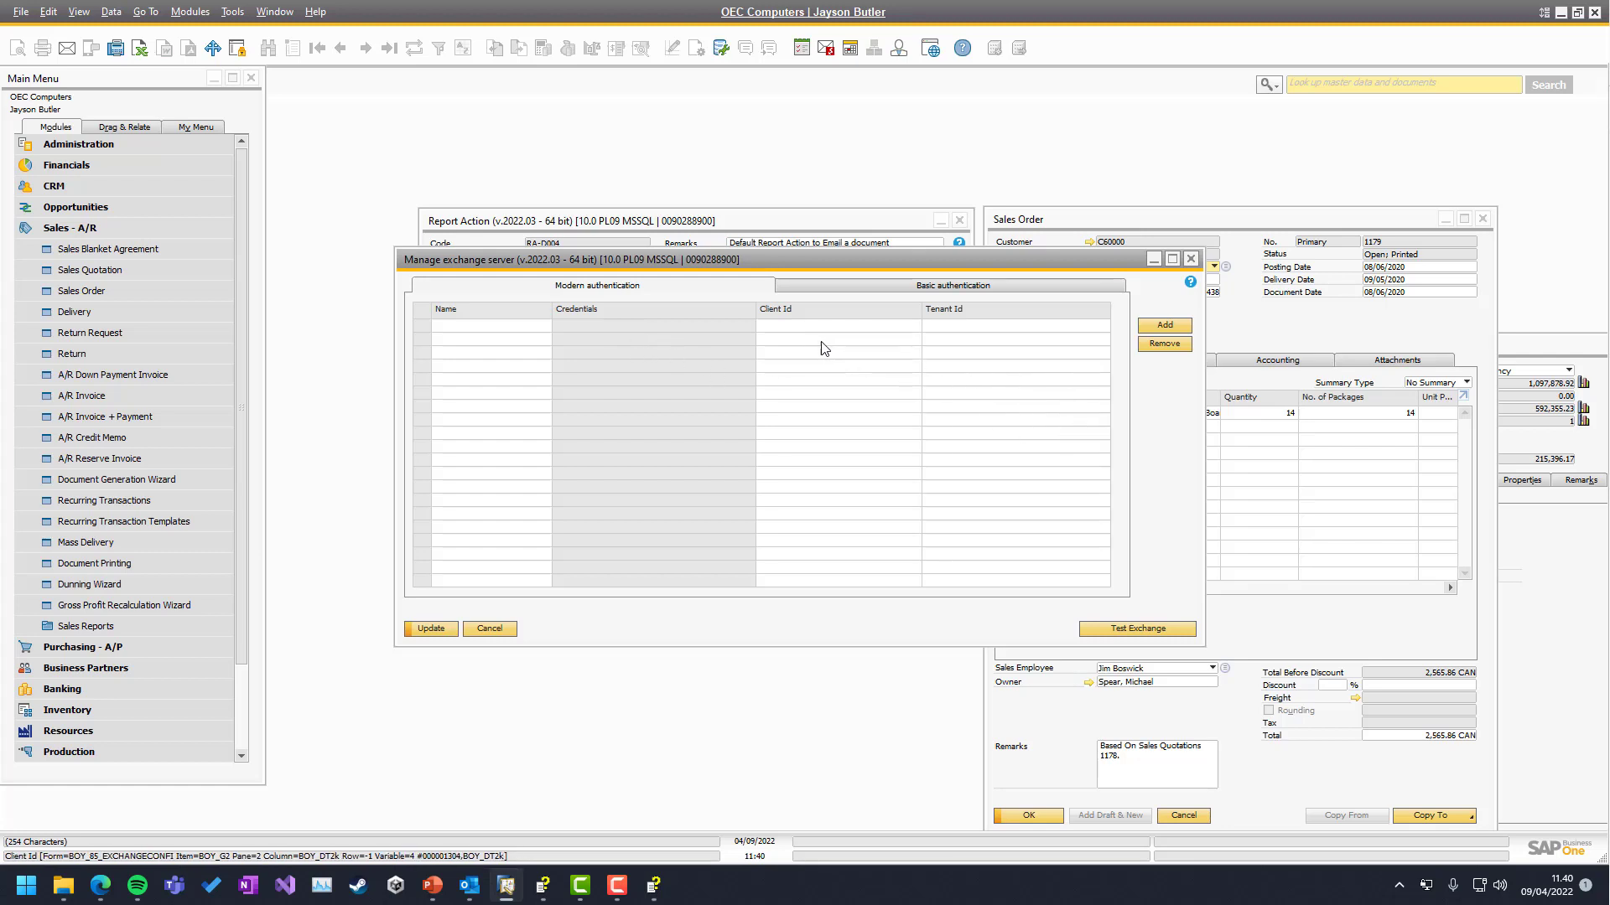
pyautogui.click(483, 629)
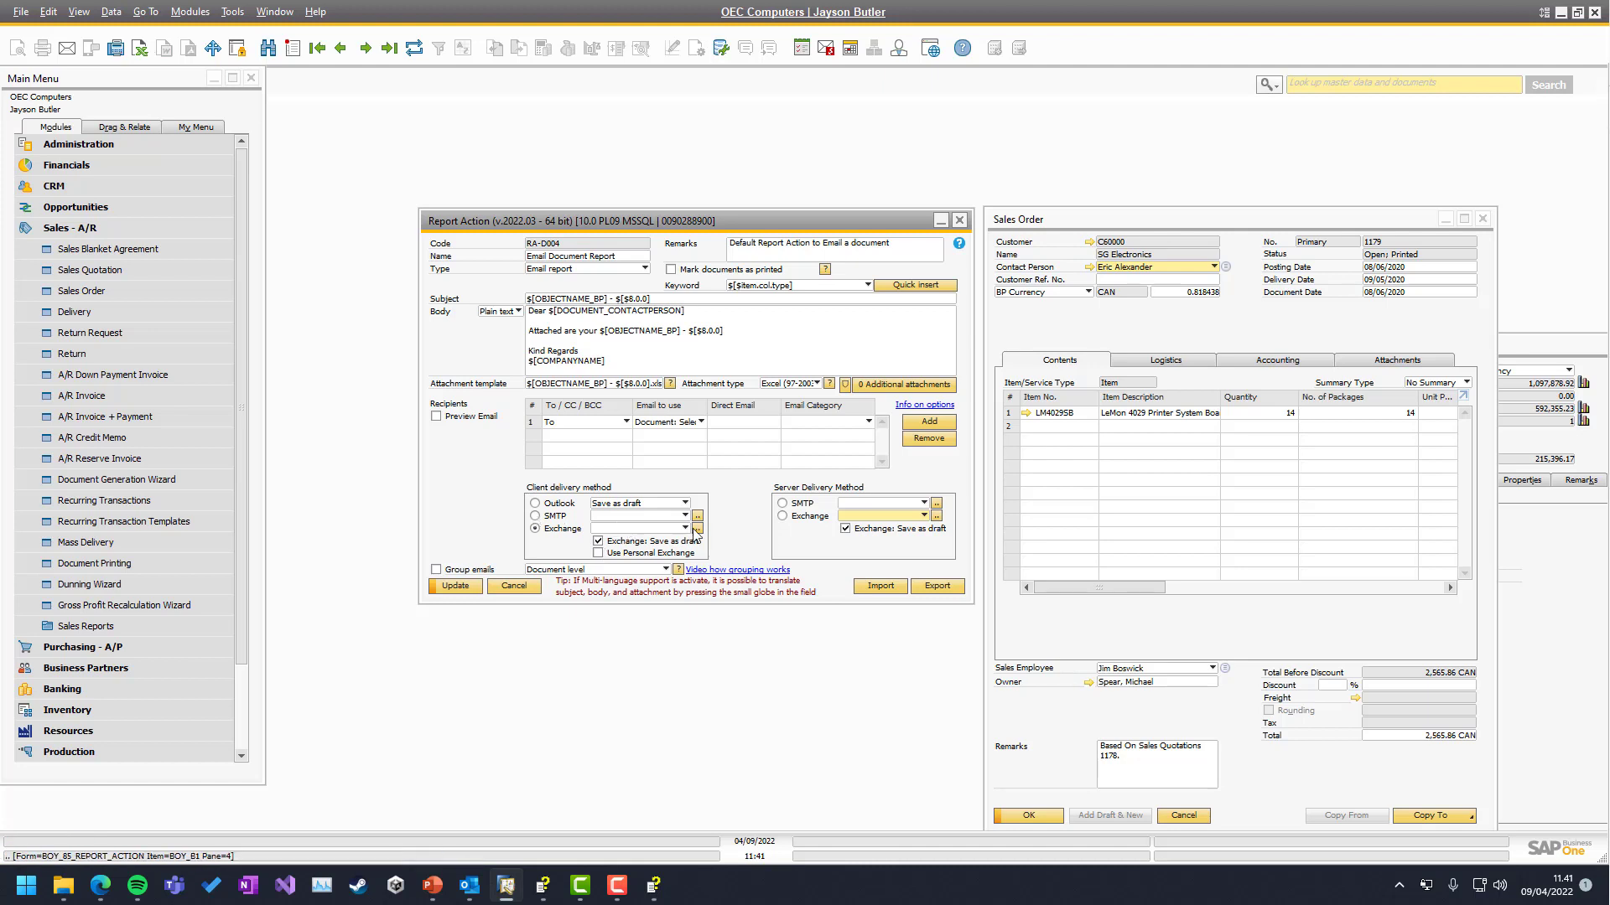
# Reopen the Exchange server settings and close the management window again
pyautogui.click(697, 529)
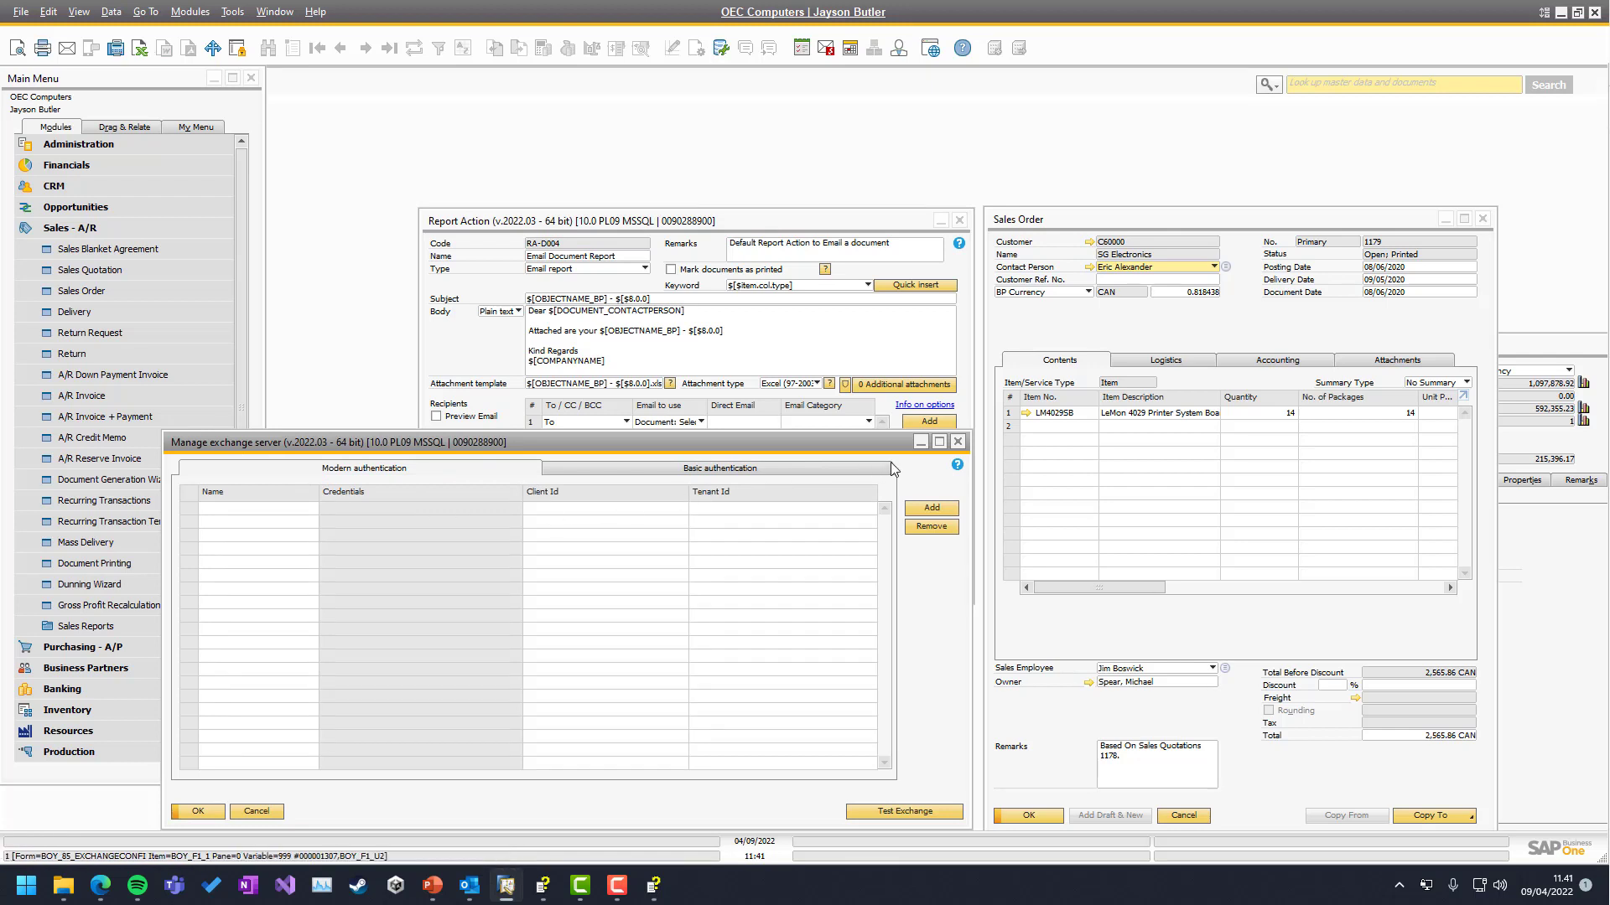
pyautogui.click(958, 442)
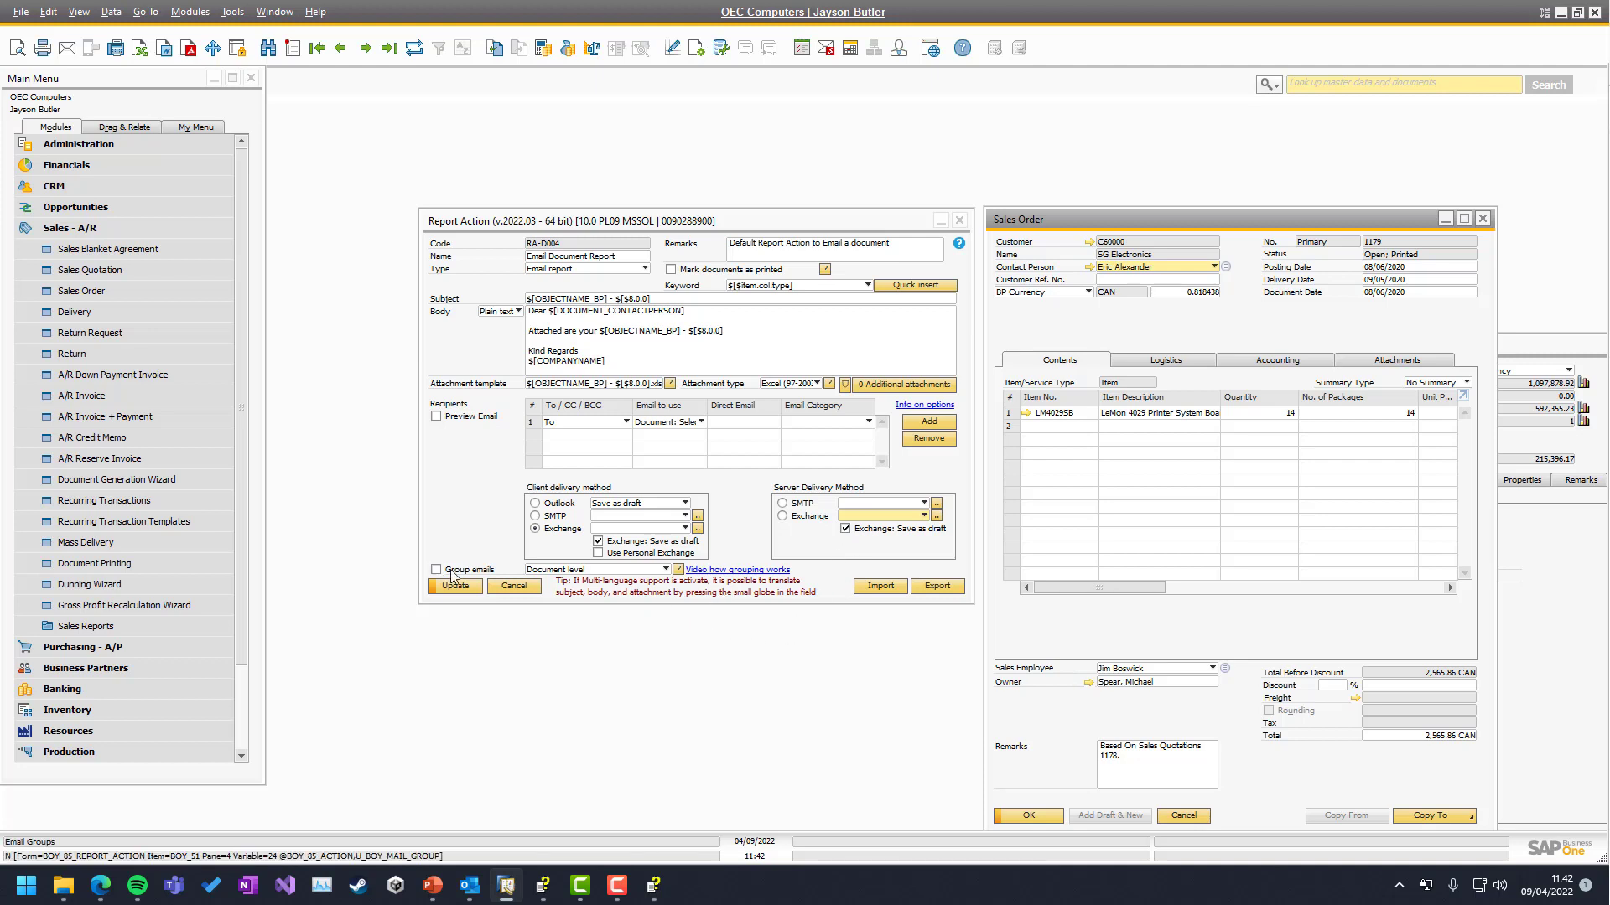
# Leave the Report Action email grouping at Document level
pyautogui.click(545, 570)
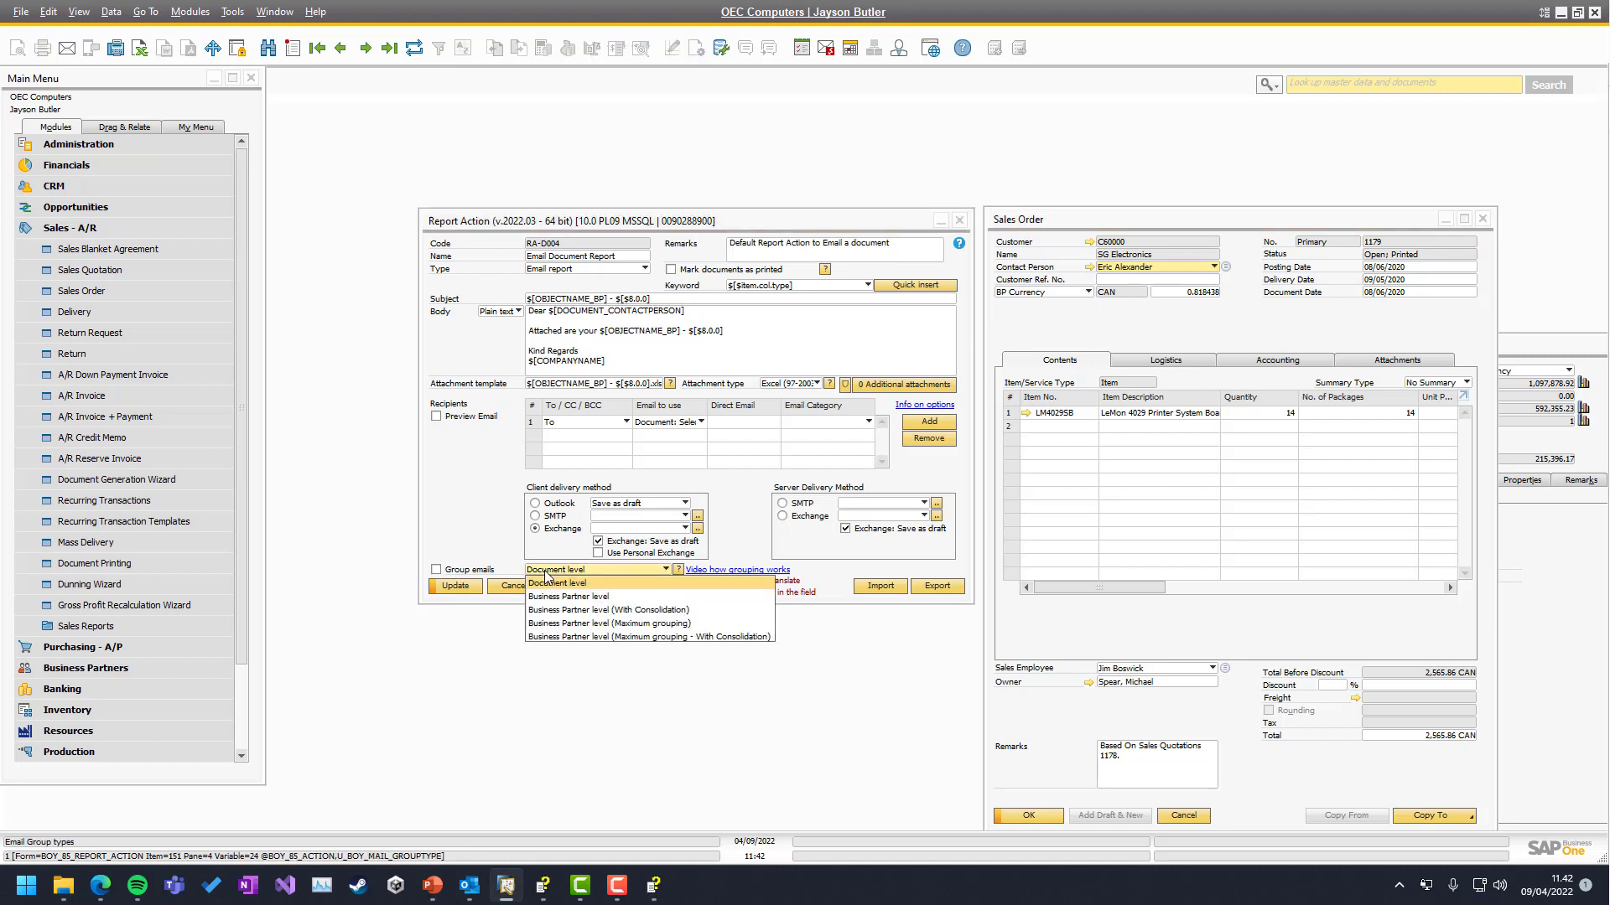
pyautogui.click(480, 545)
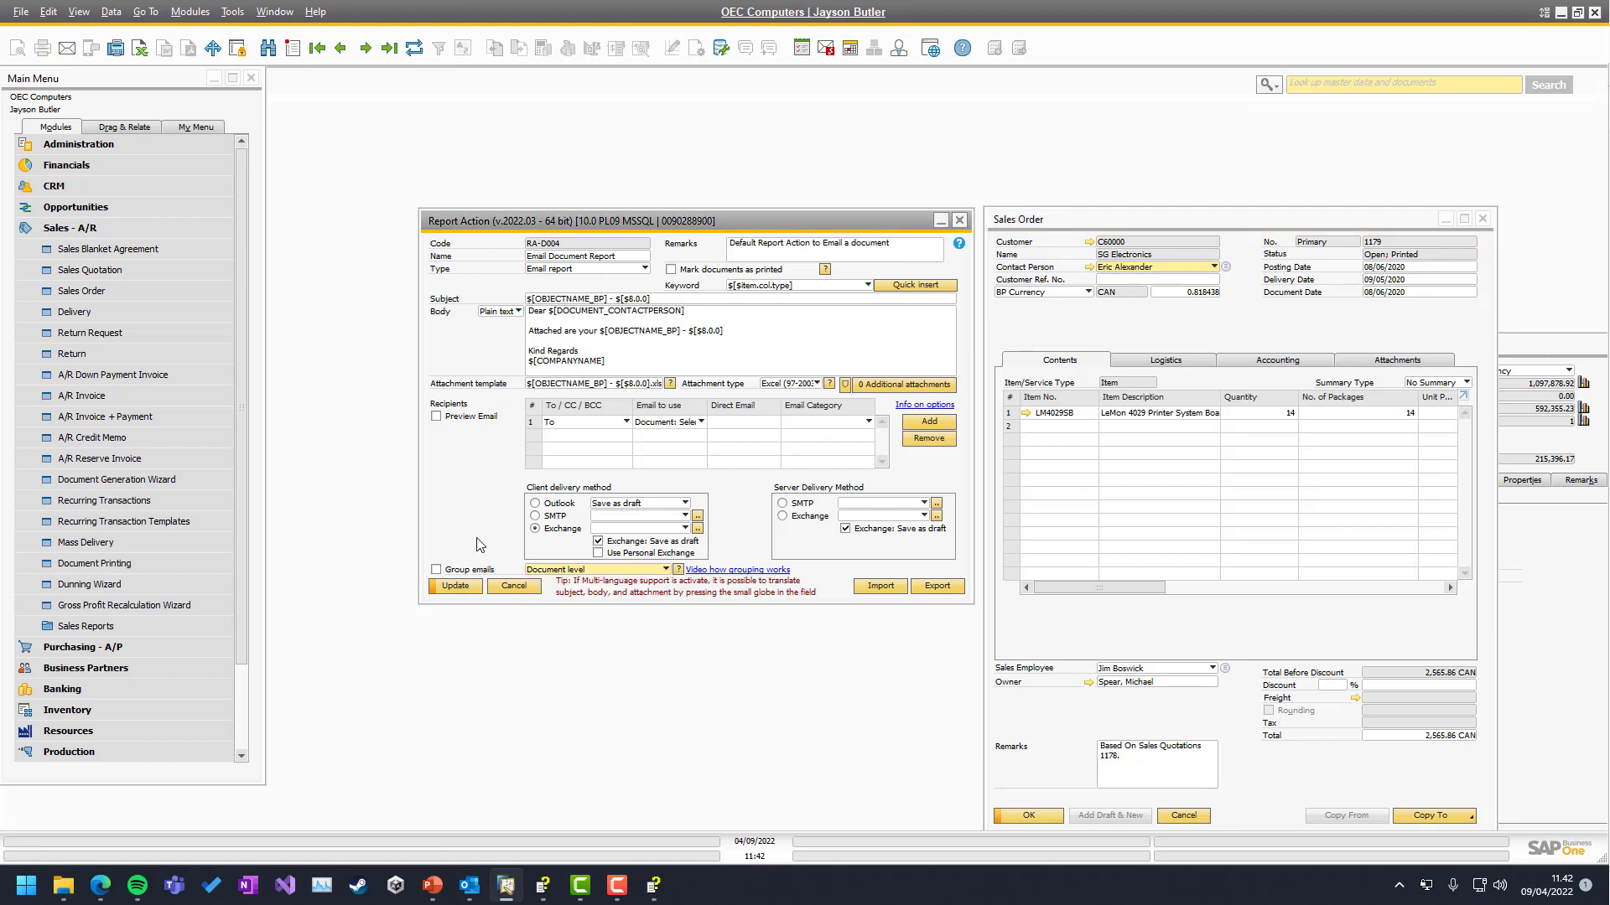
pyautogui.click(1042, 343)
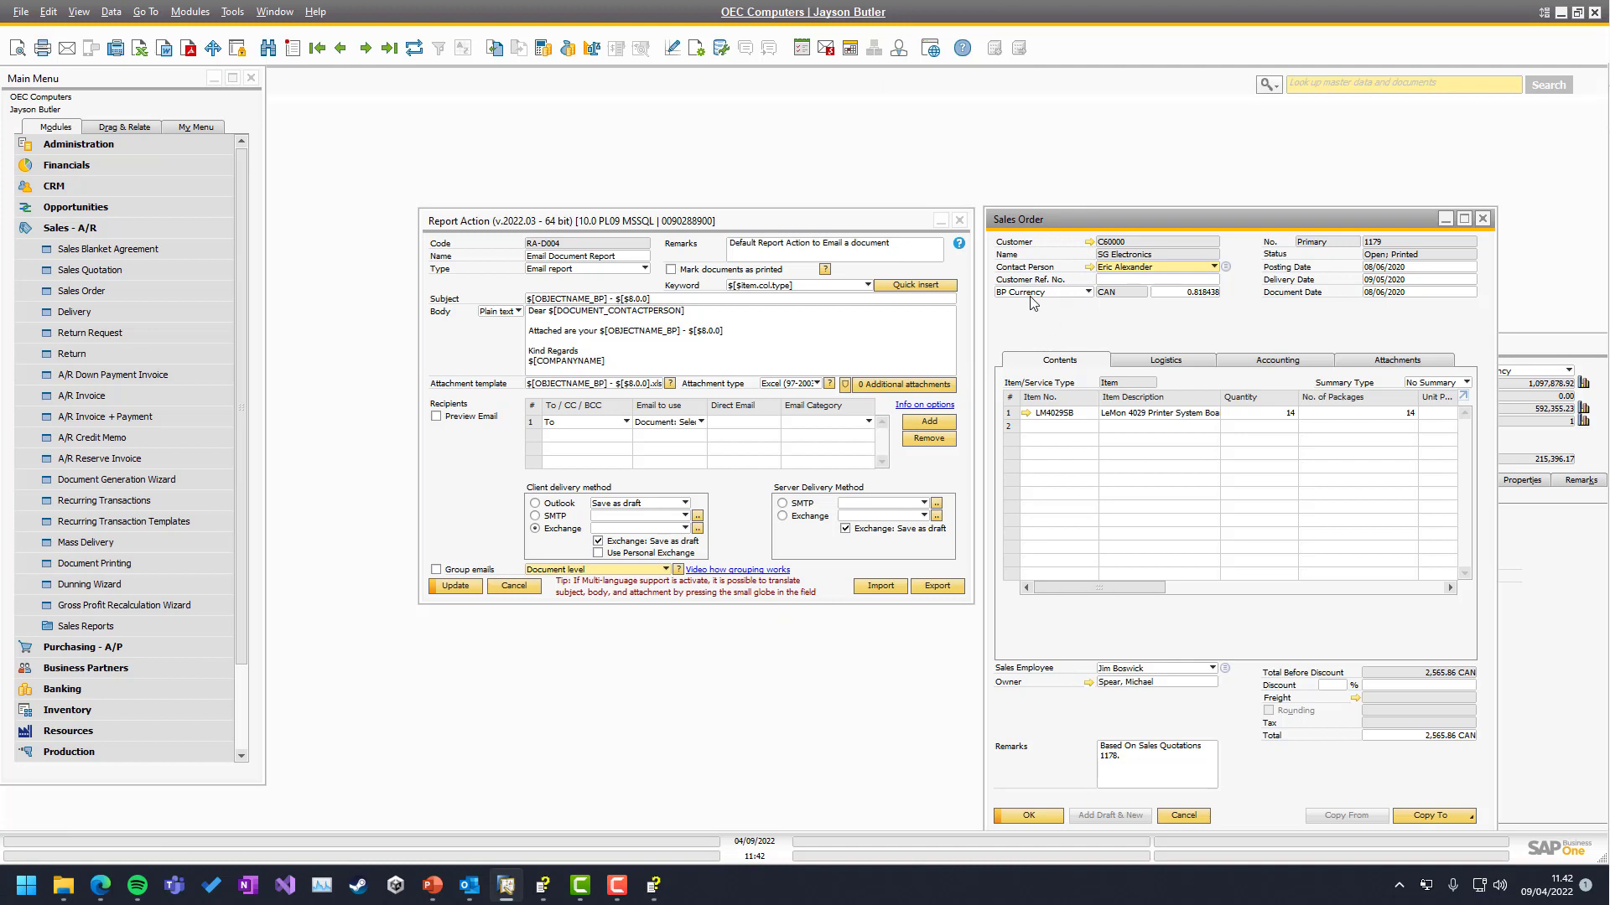
# Start a Mass Delivery run for Sales orders and preview the matching documents
pyautogui.click(86, 542)
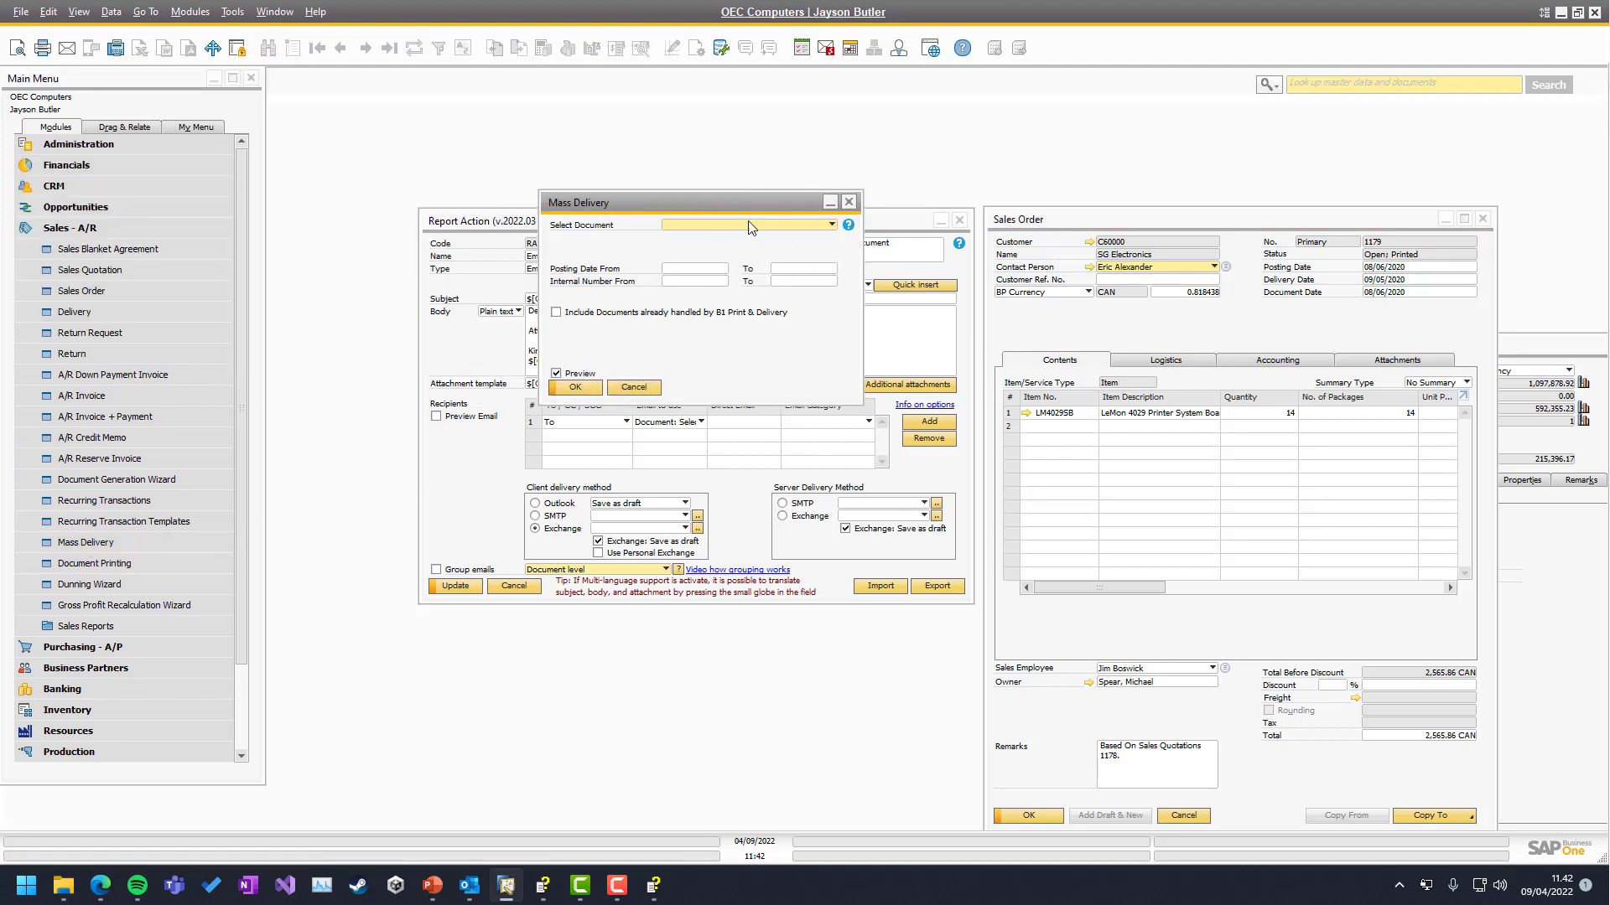
pyautogui.click(749, 226)
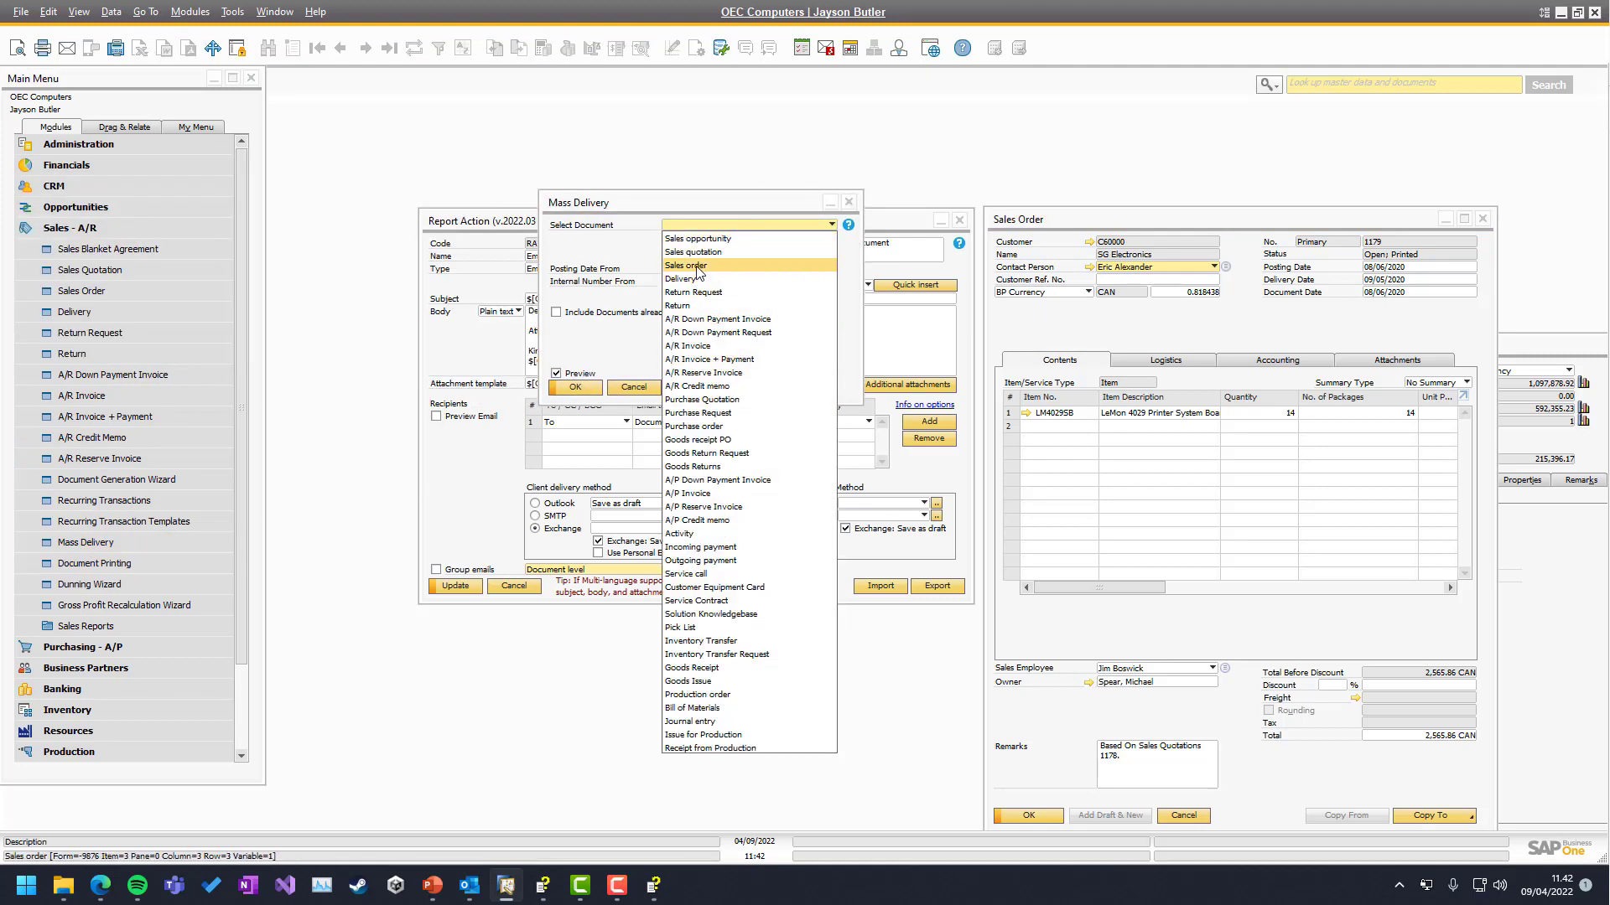
pyautogui.click(696, 267)
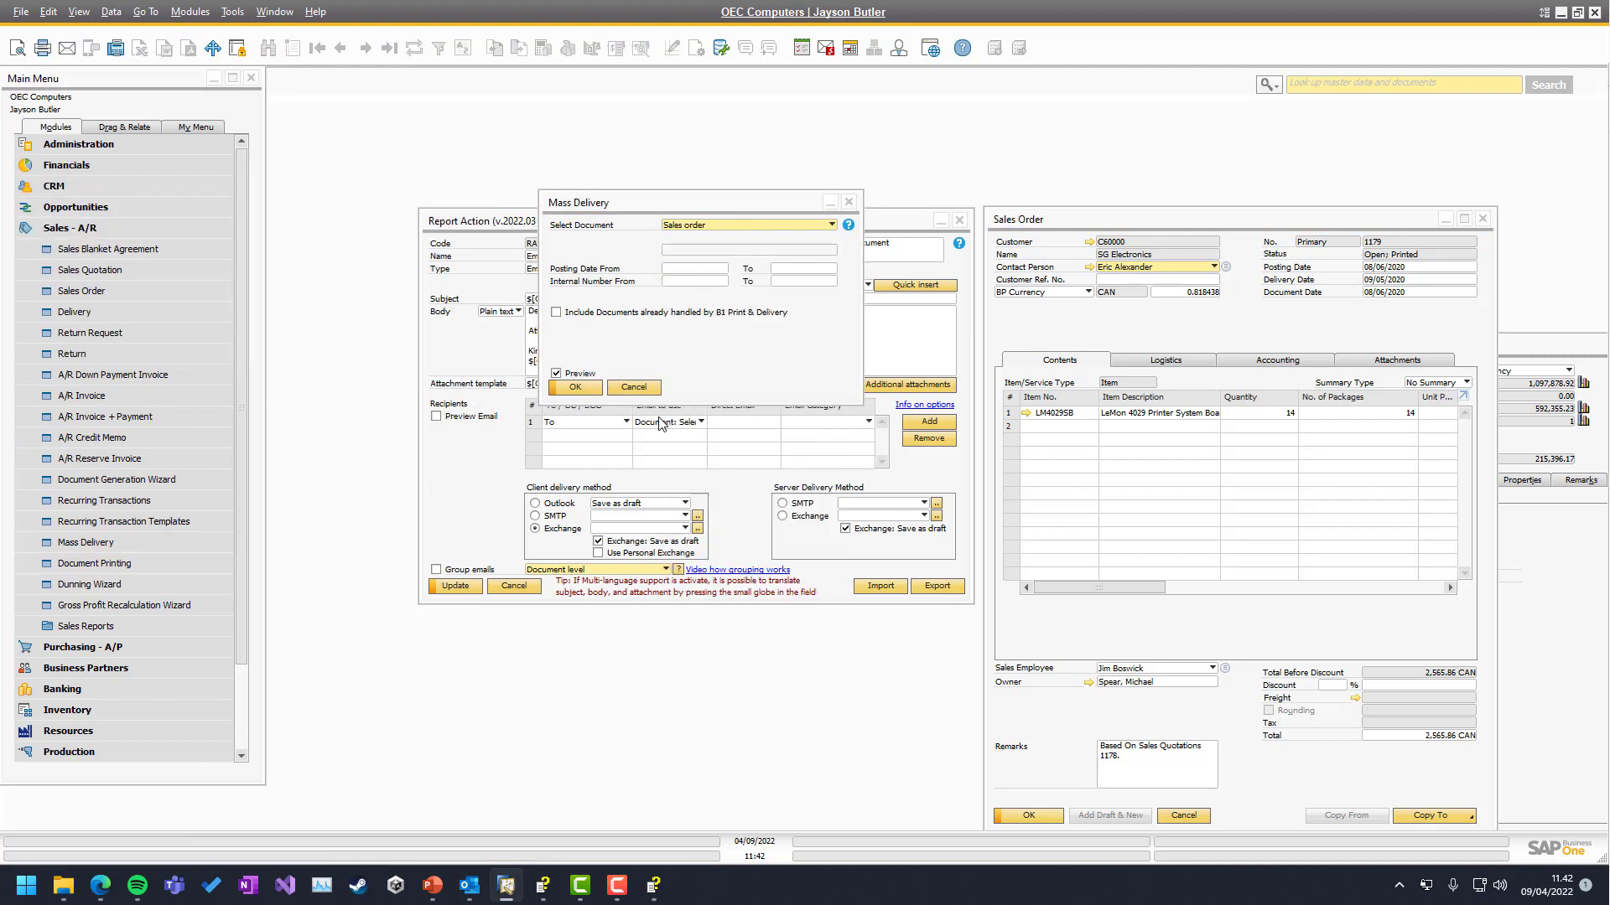
pyautogui.click(566, 386)
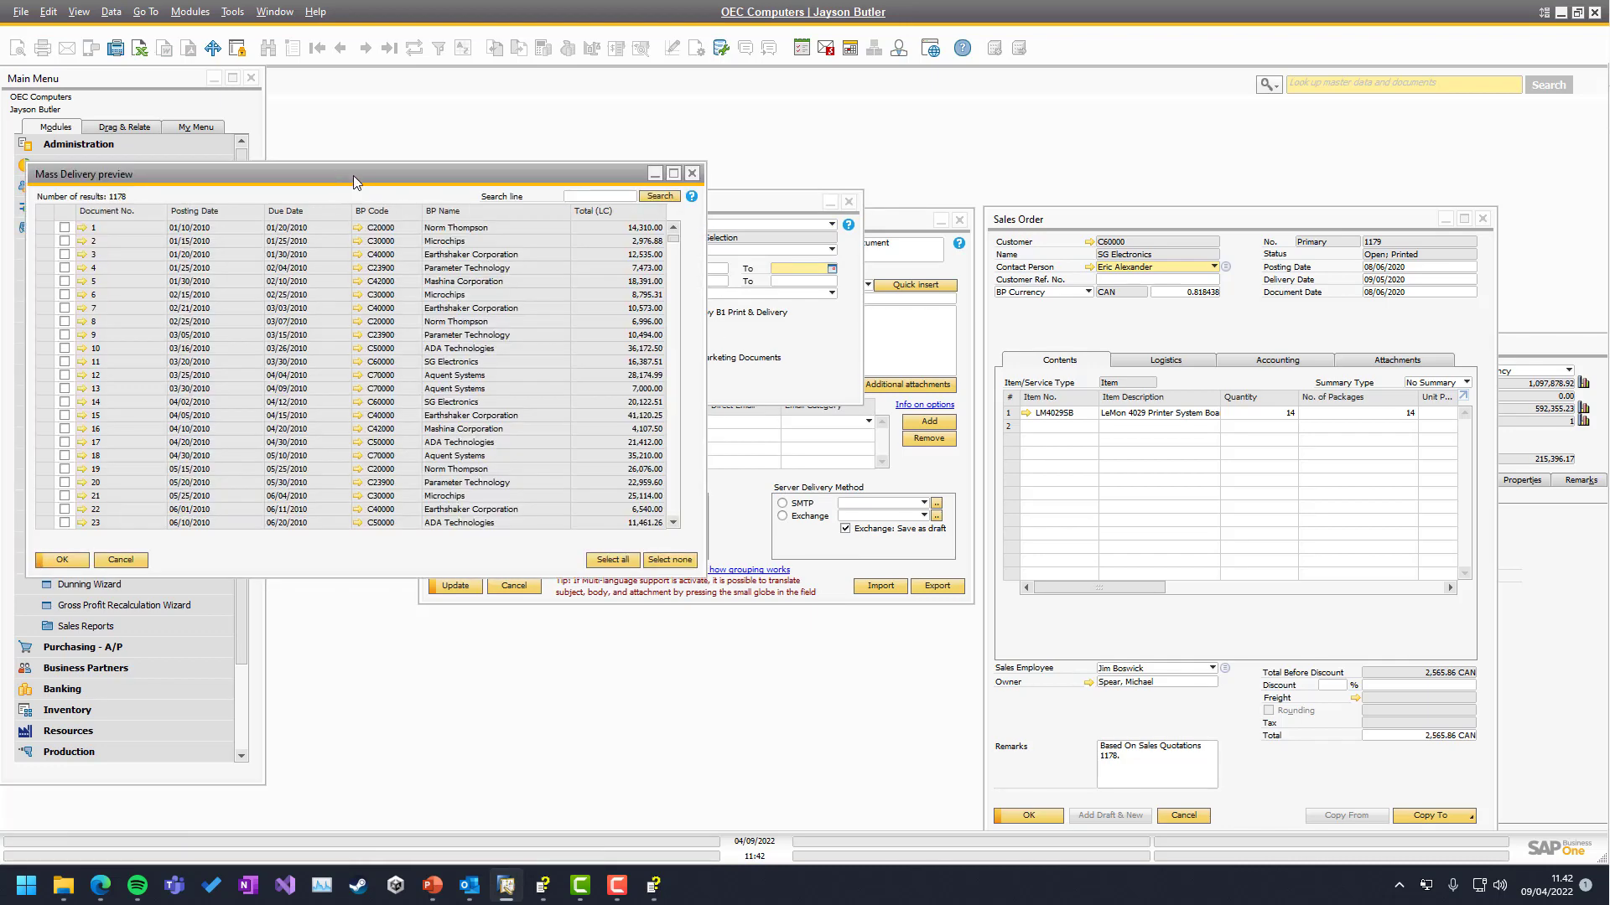
# Tick sales orders 3 and 7 in the preview, create their emails, and bring up Outlook
pyautogui.moveTo(354, 175); pyautogui.dragTo(728, 195)
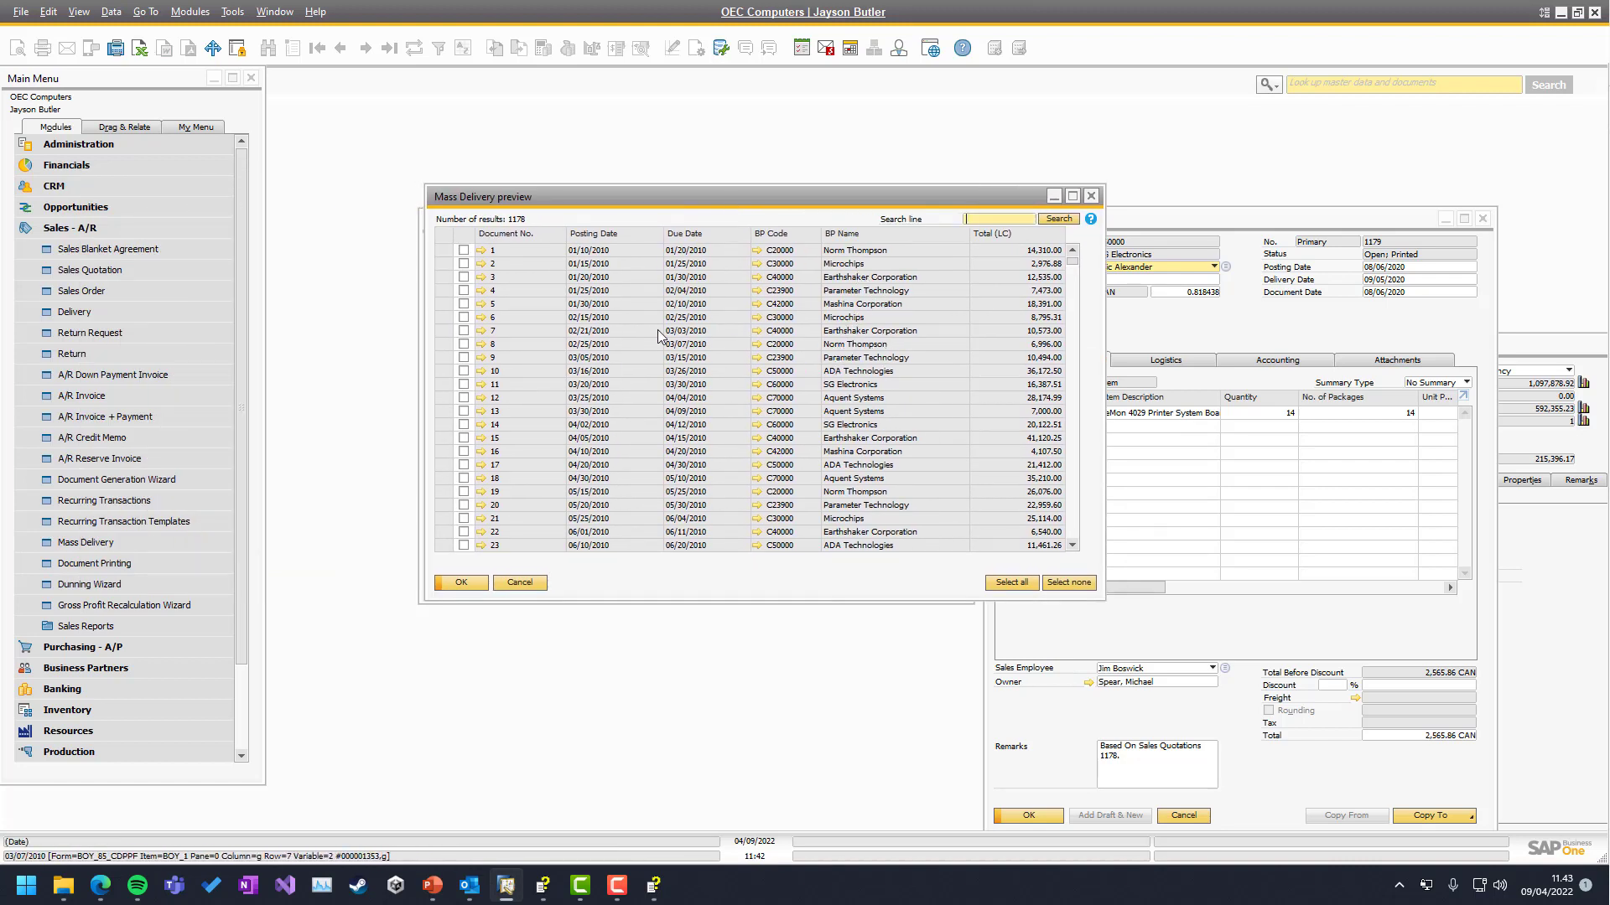
pyautogui.click(464, 277)
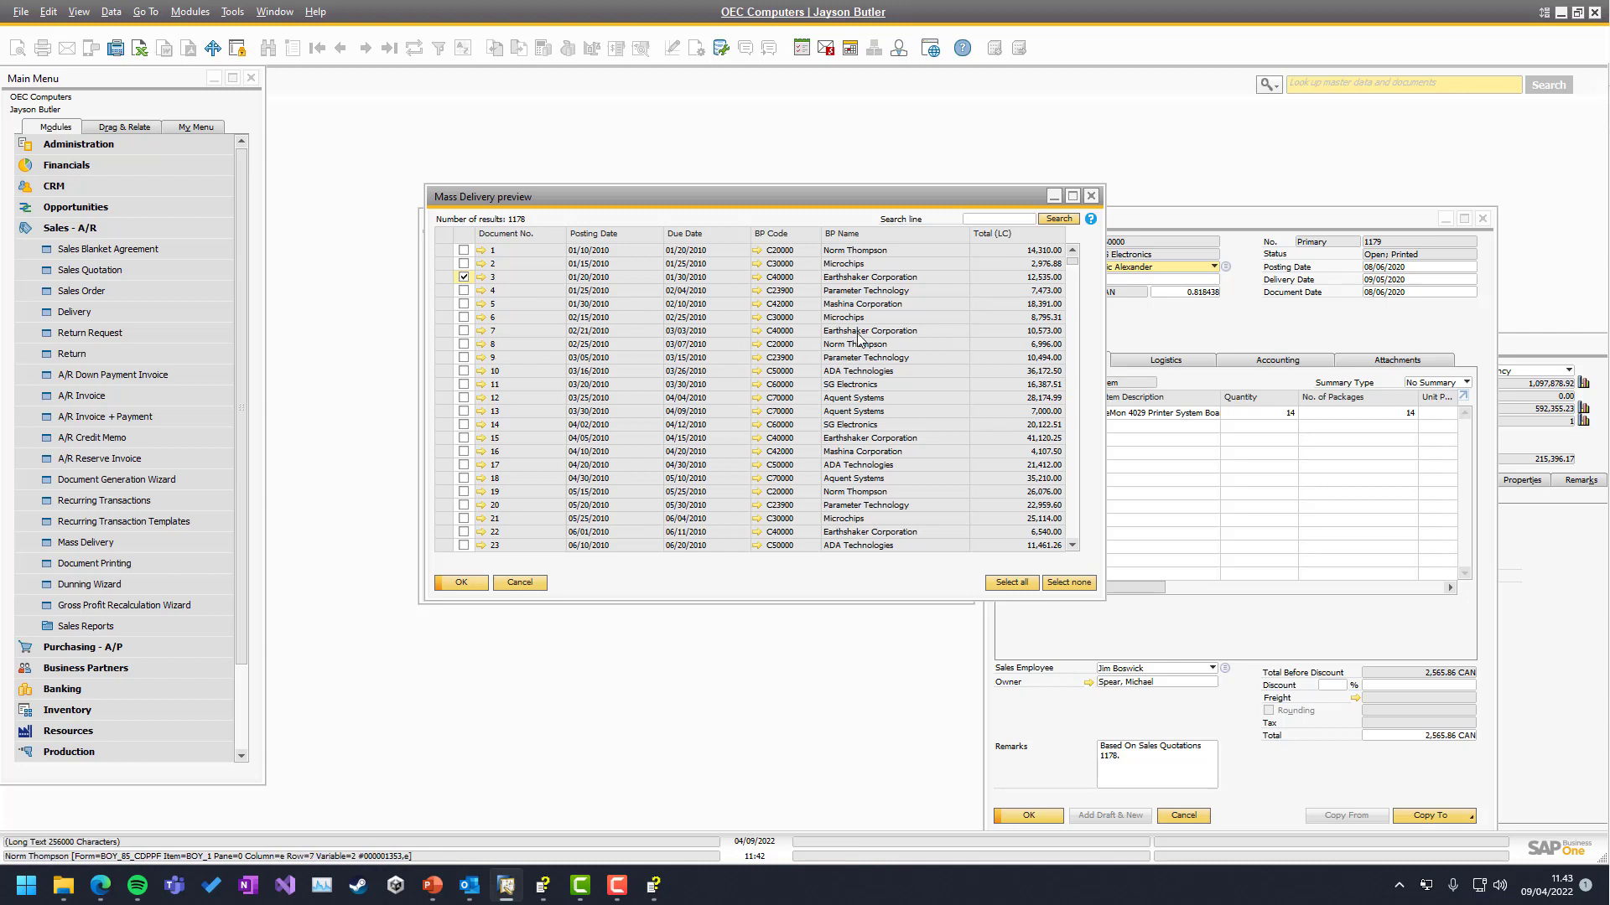
pyautogui.click(464, 330)
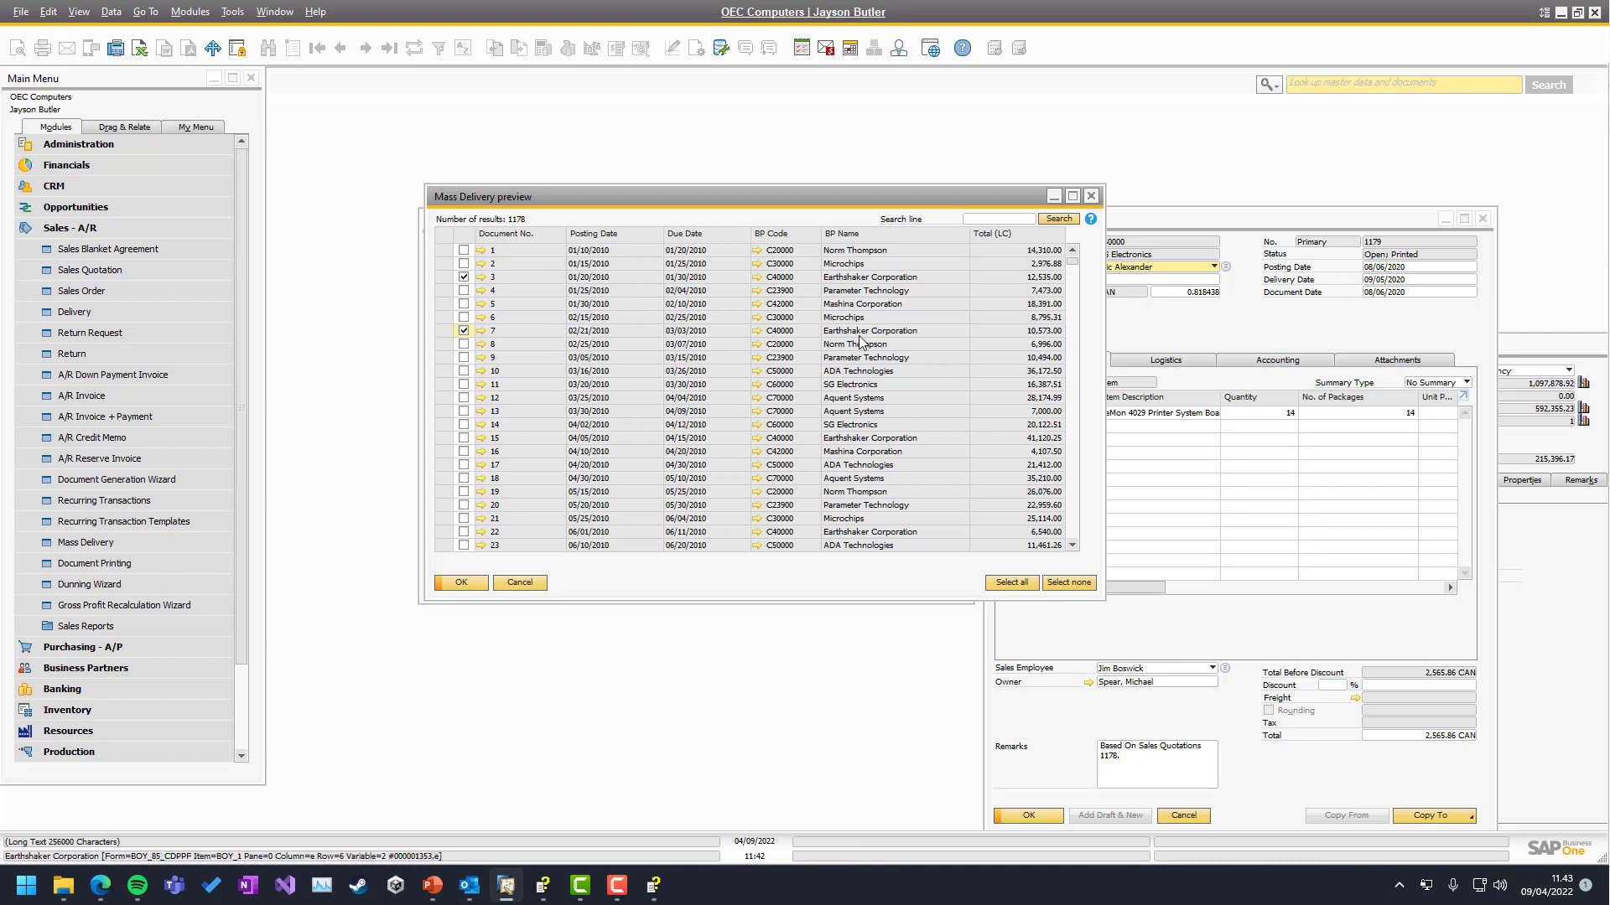
pyautogui.click(460, 583)
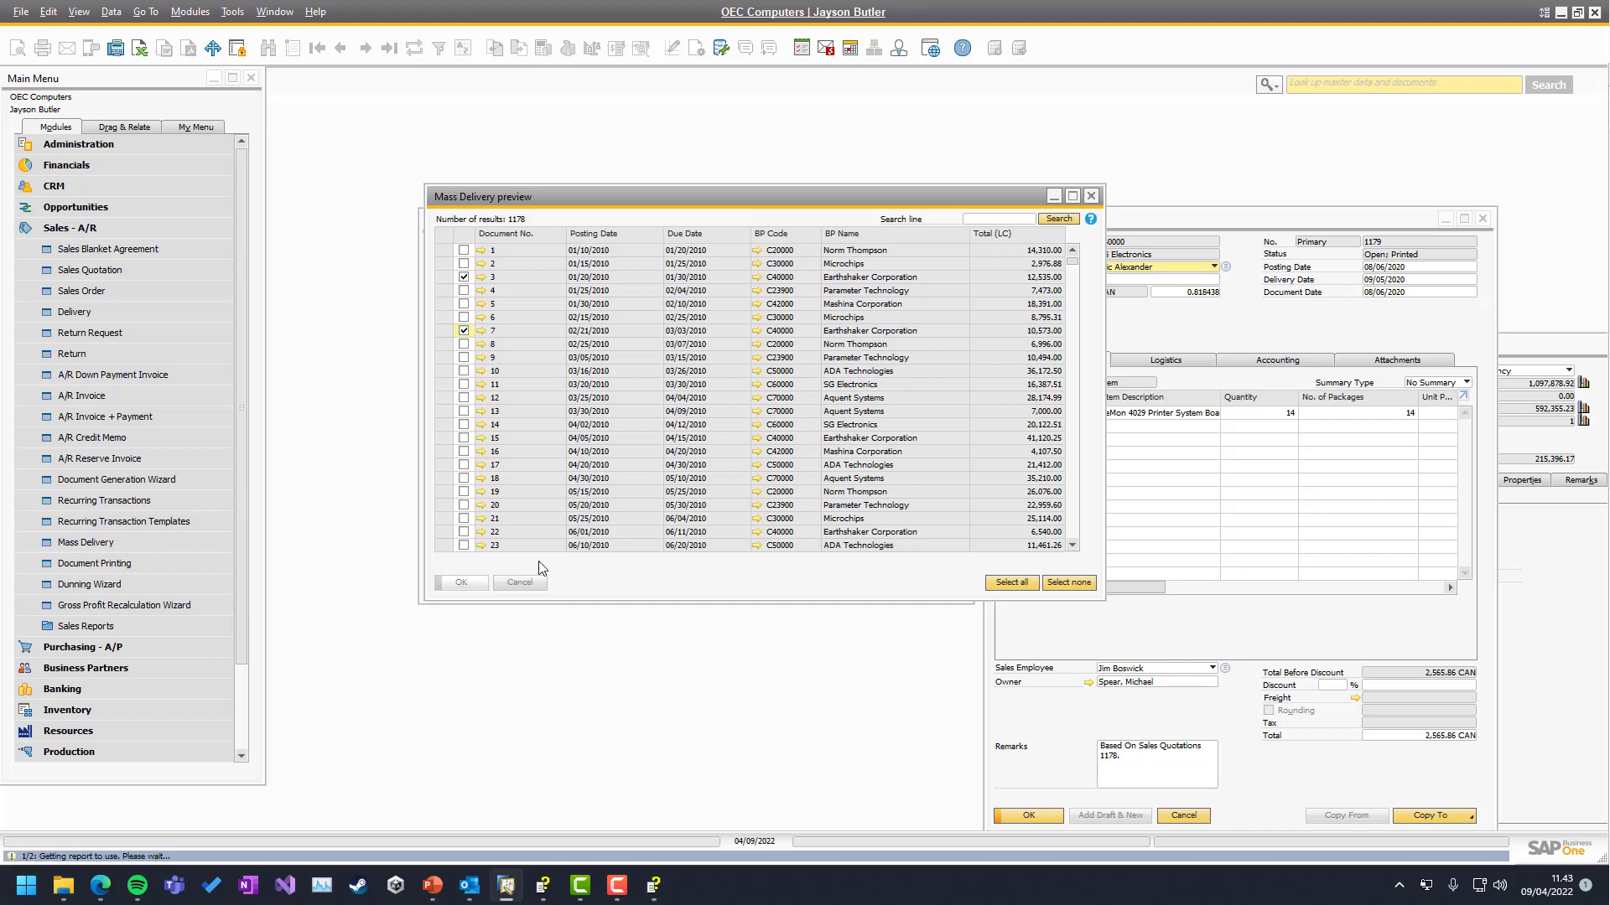
pyautogui.click(470, 886)
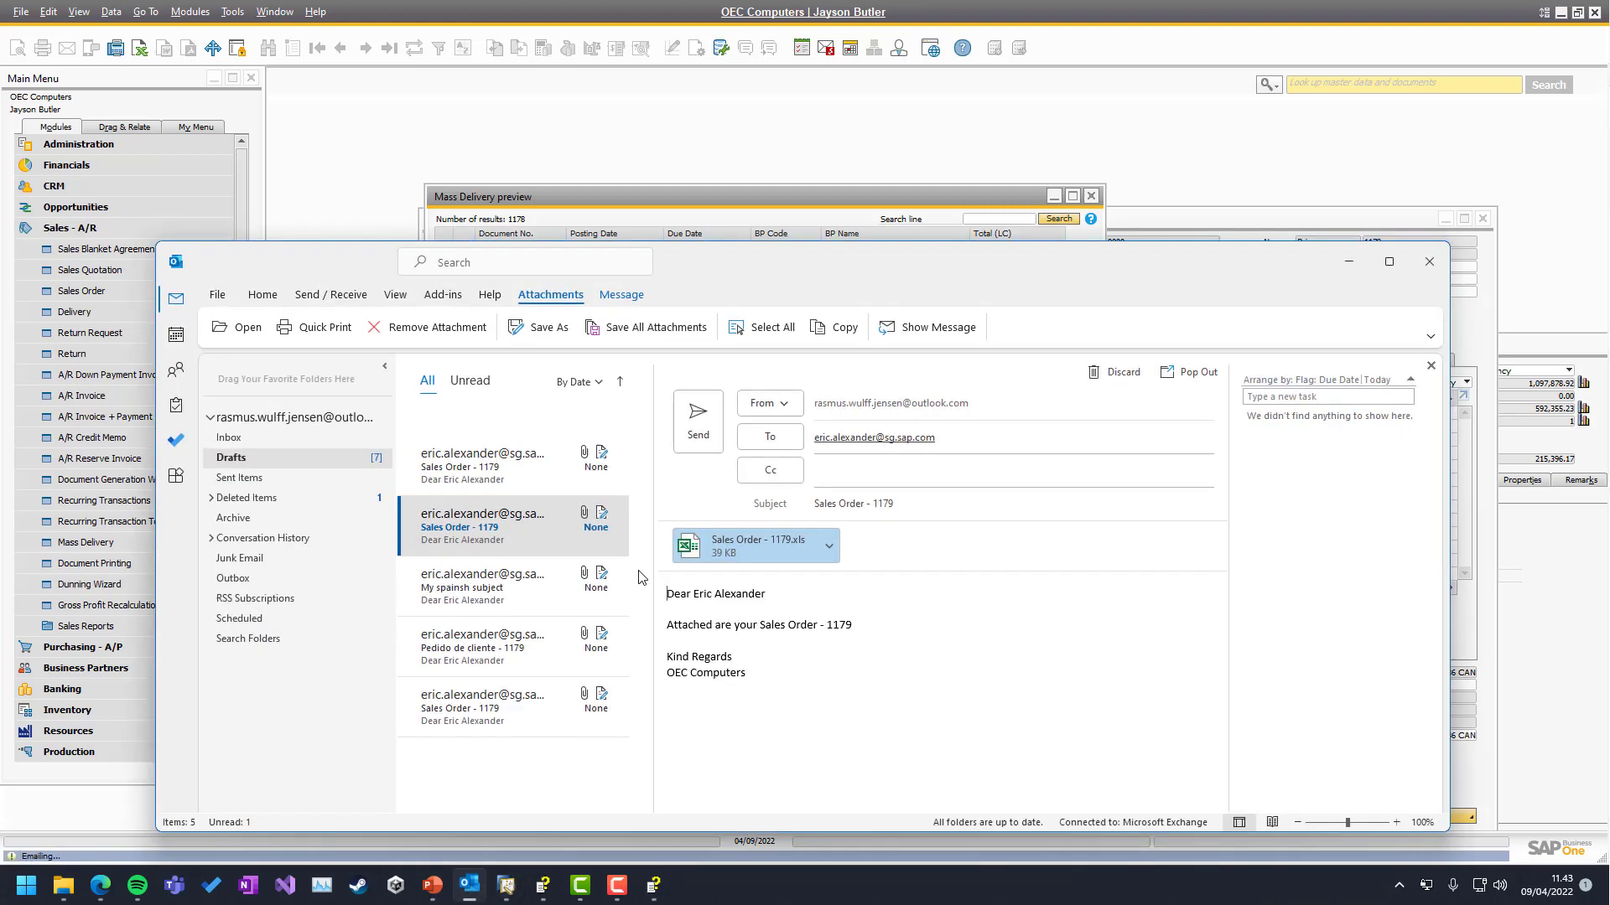
# Review the separate Sales Order - 7 and Sales Order - 3 drafts in Outlook
pyautogui.click(502, 485)
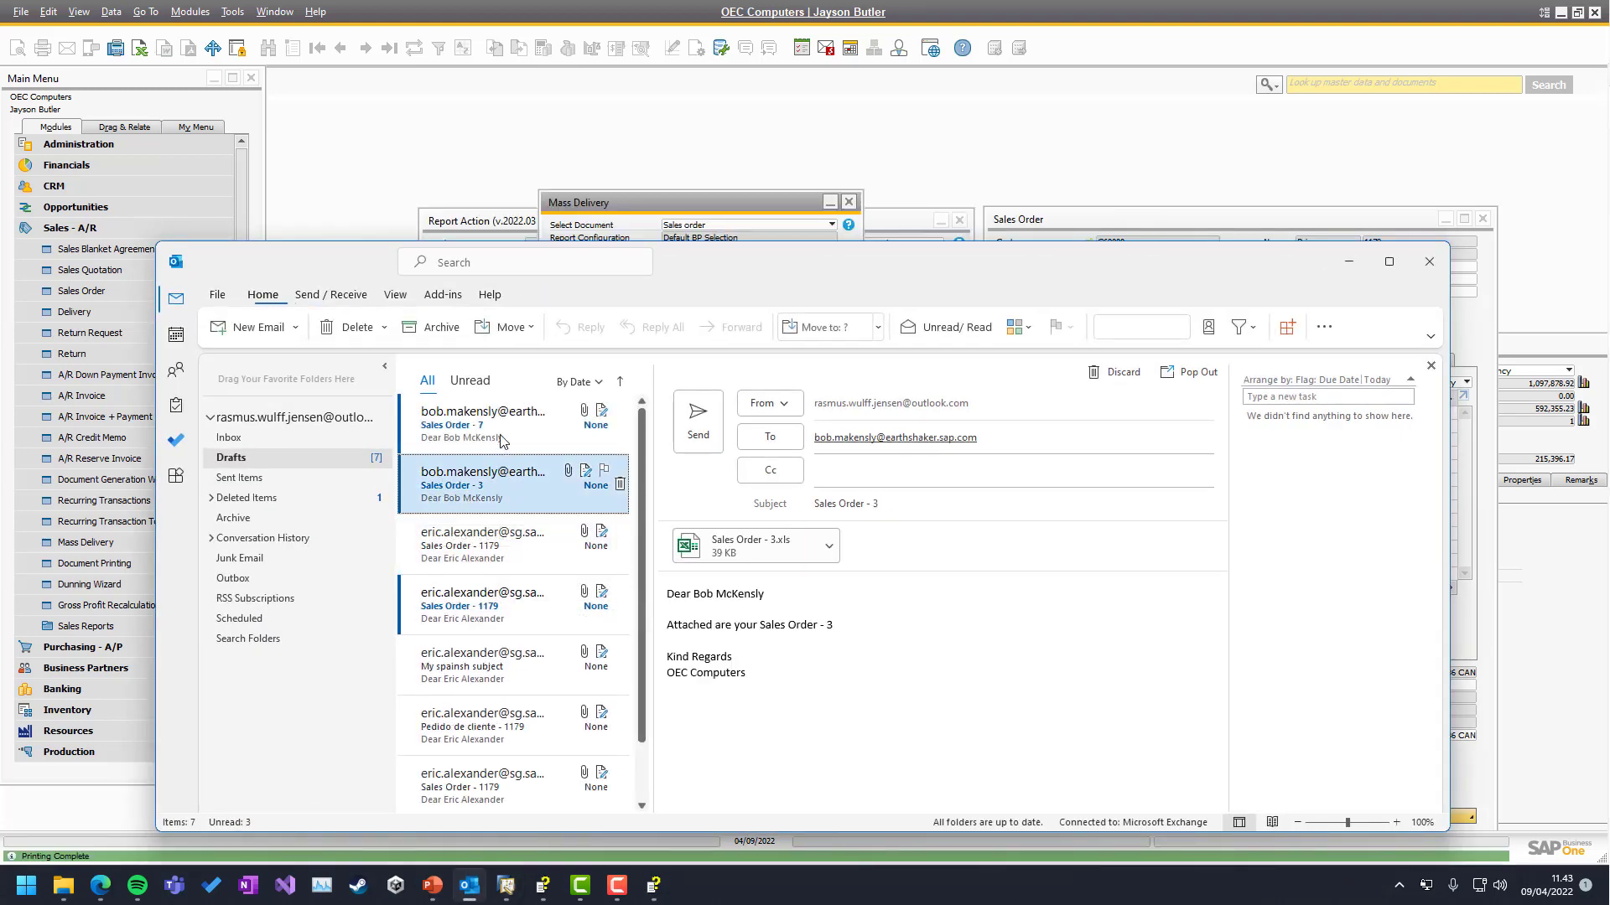
pyautogui.click(501, 426)
pyautogui.click(493, 501)
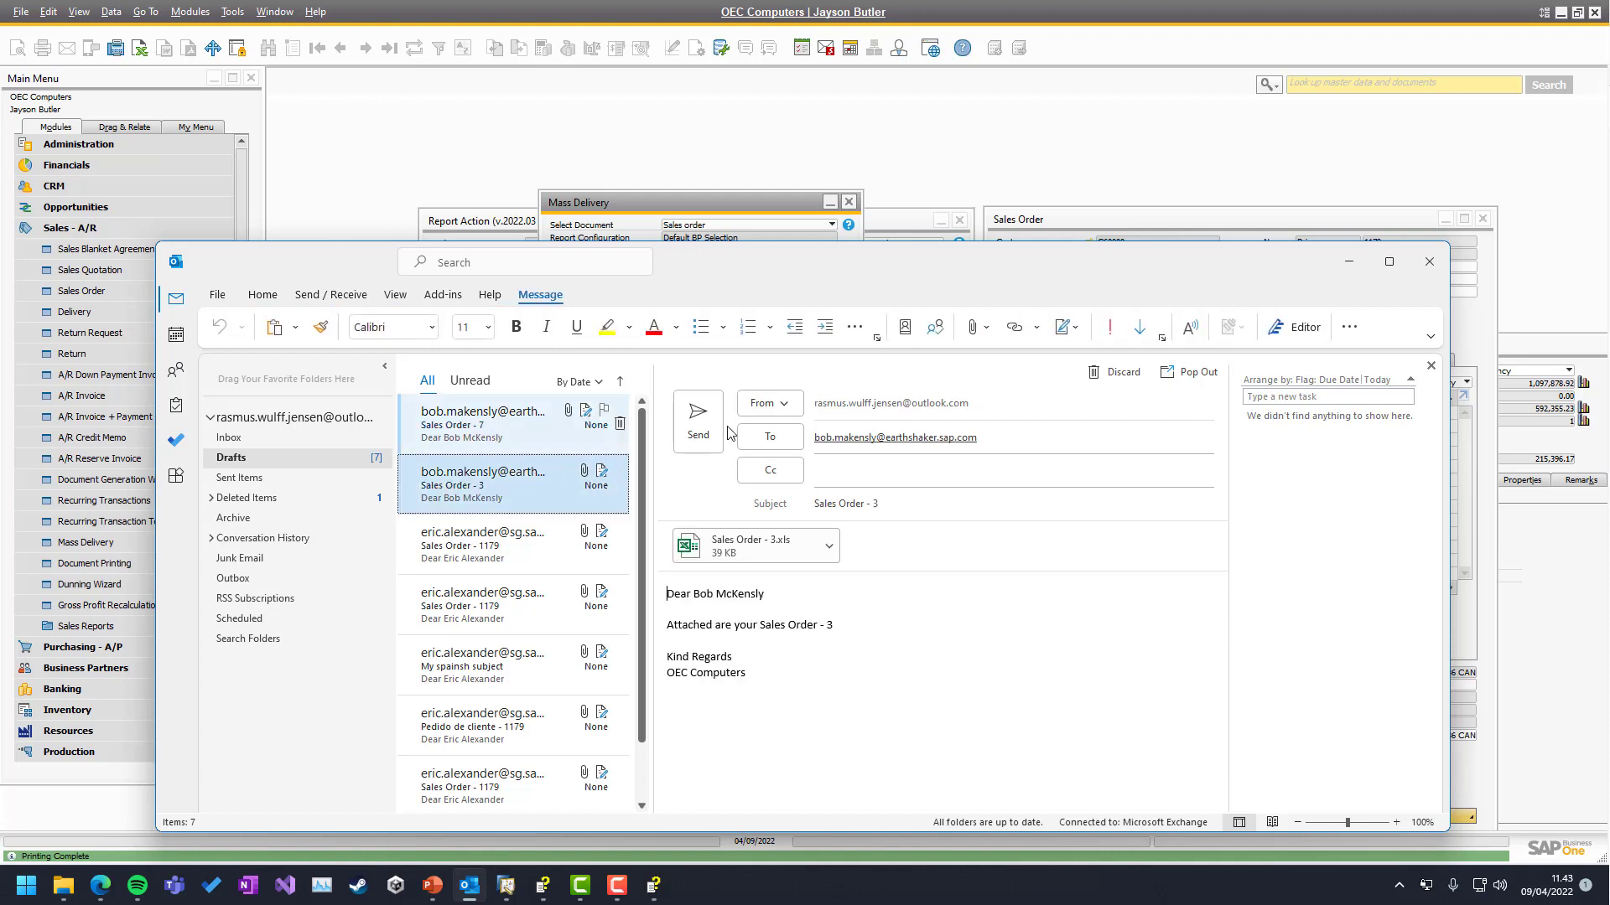
pyautogui.click(505, 428)
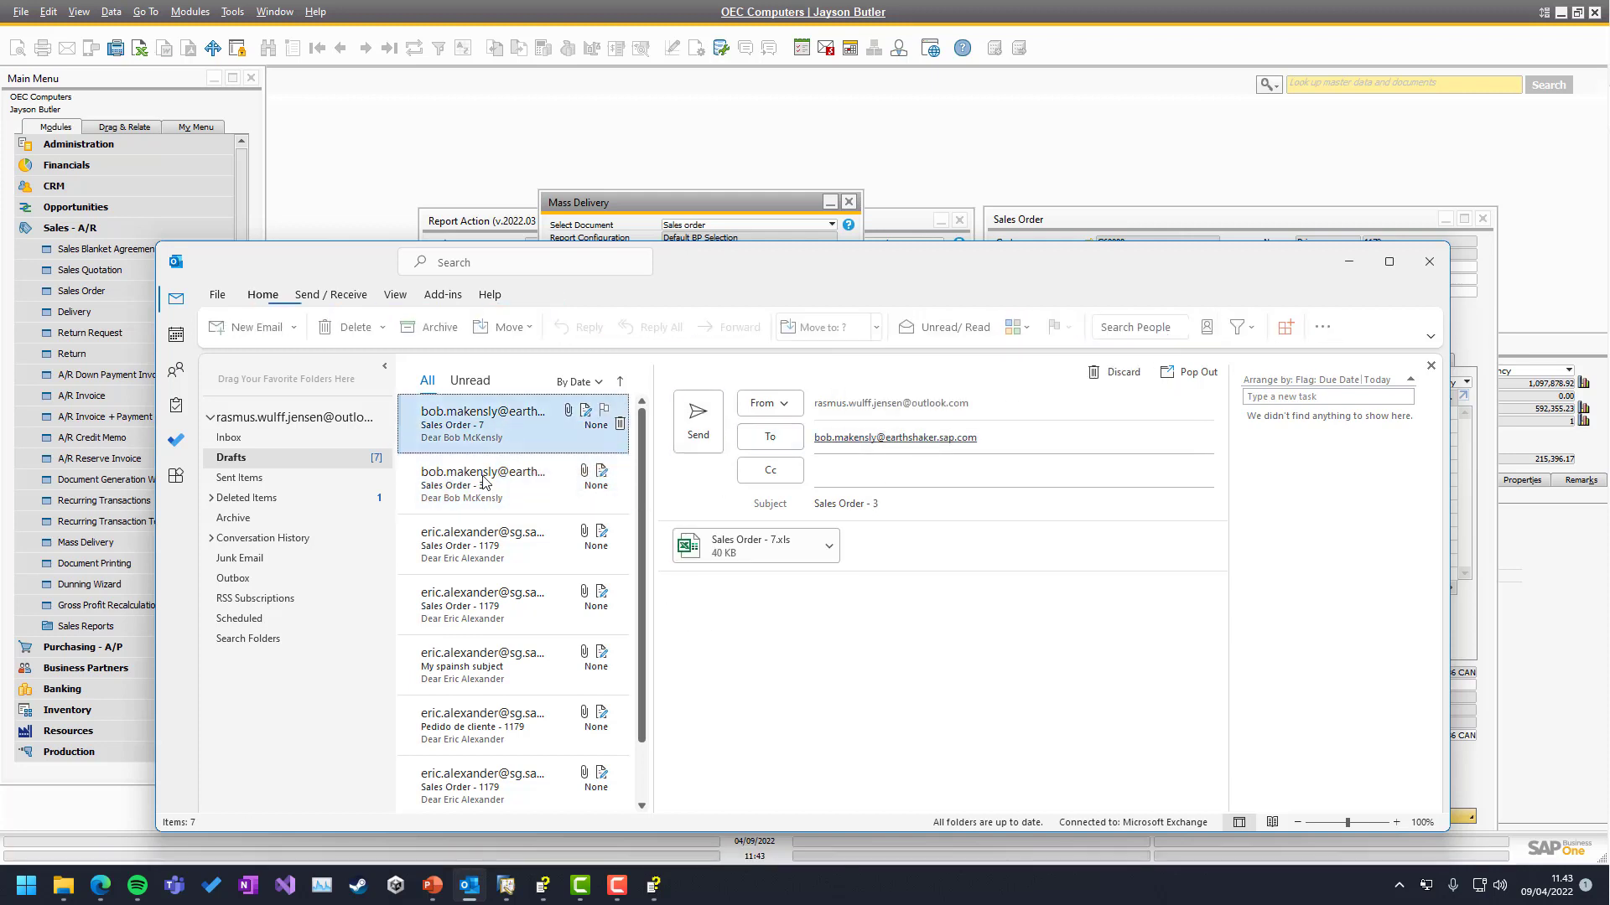
pyautogui.click(488, 499)
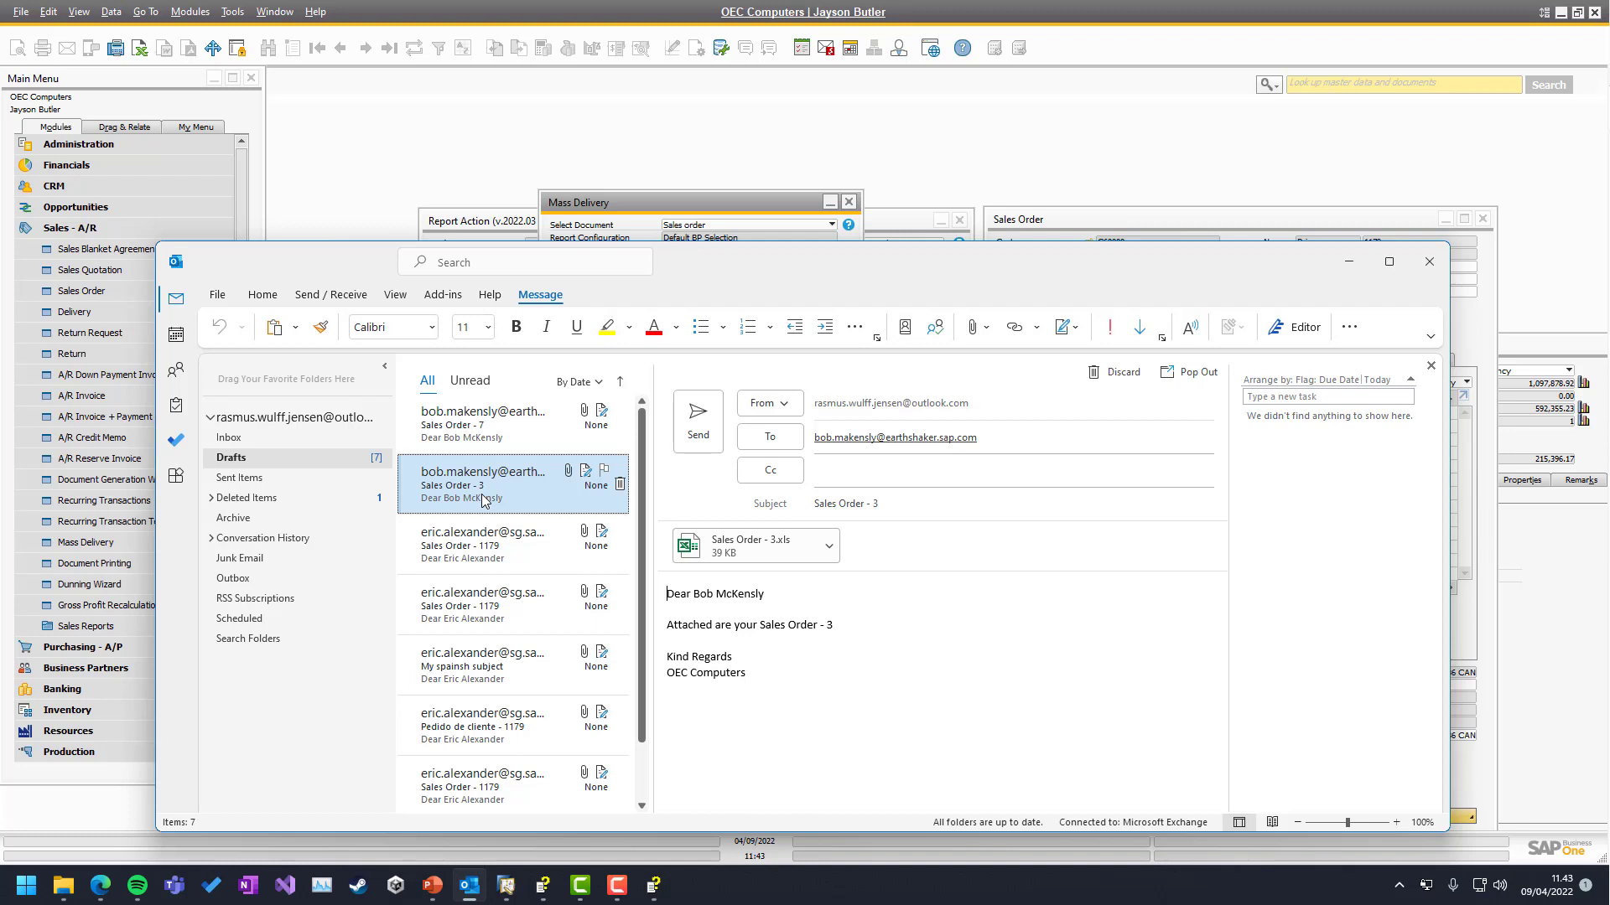
# Delete the five older sales order drafts for the other customer, keeping orders 3 and 7
pyautogui.press('Down')
pyautogui.hotkey('shift', 'Down')
pyautogui.hotkey('shift', 'Down')
pyautogui.hotkey('shift', 'Down')
pyautogui.hotkey('shift', 'Down')
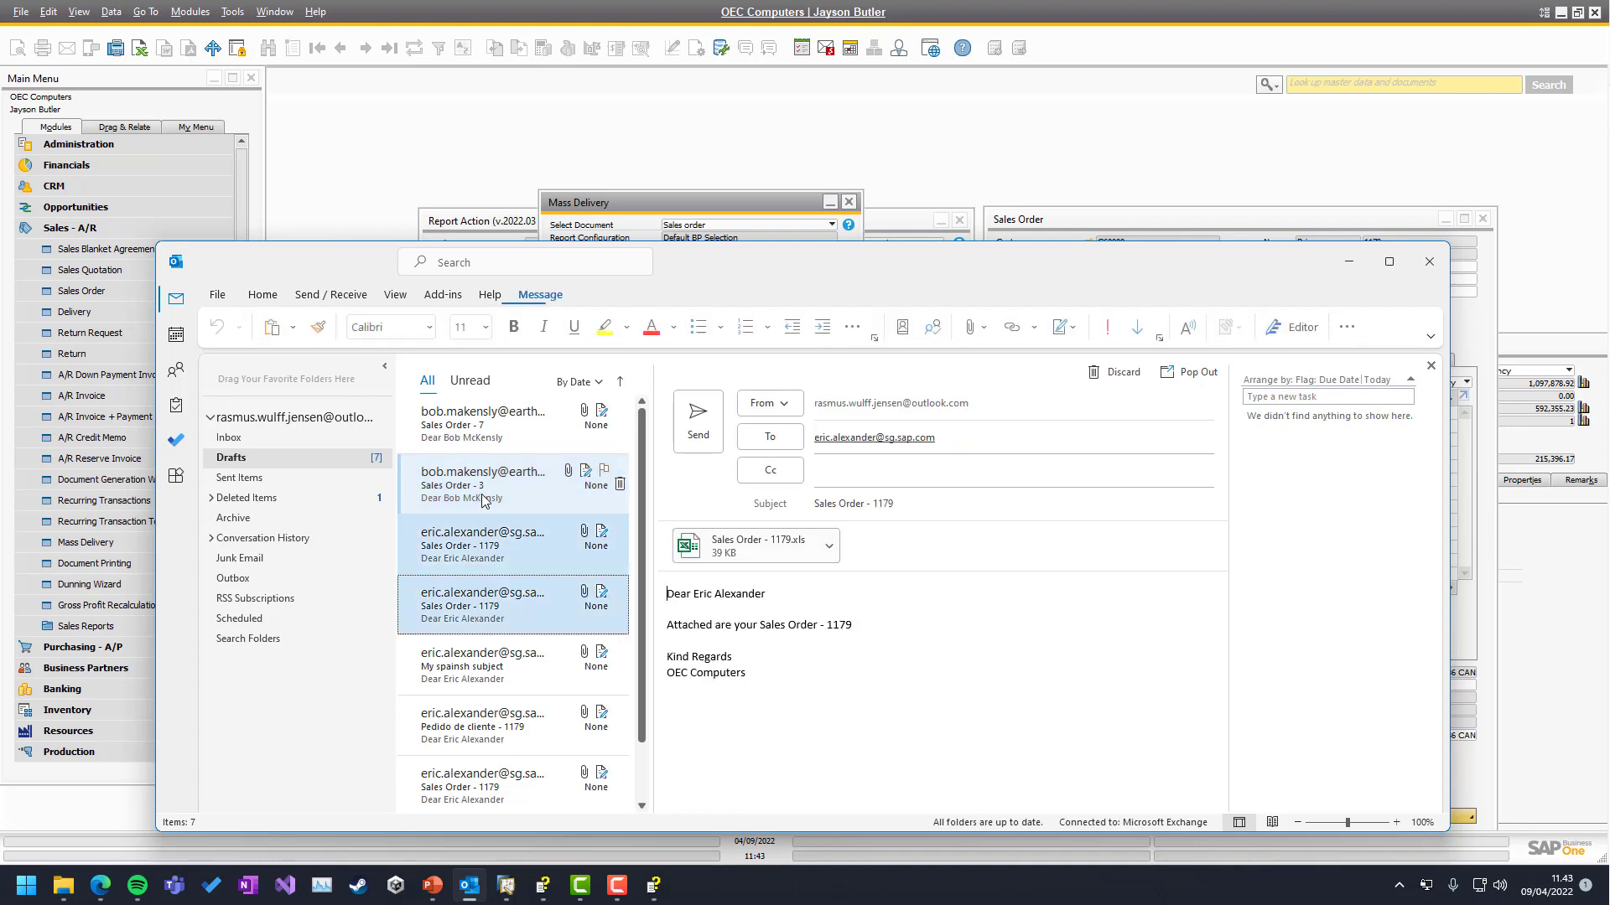
pyautogui.press('Delete')
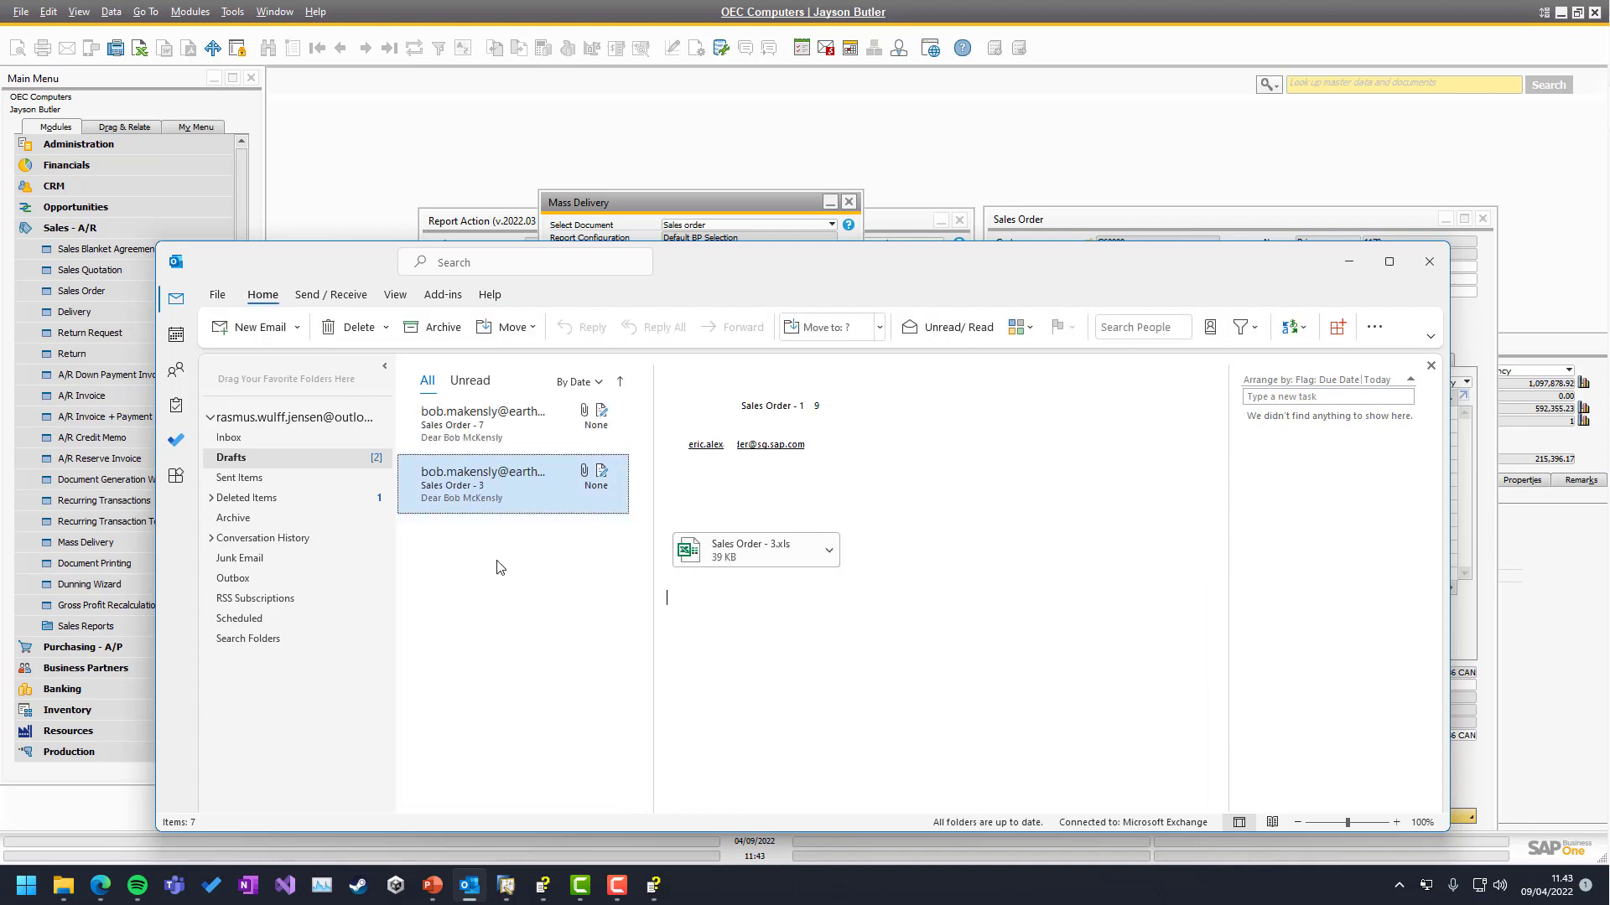
pyautogui.click(459, 424)
pyautogui.click(456, 511)
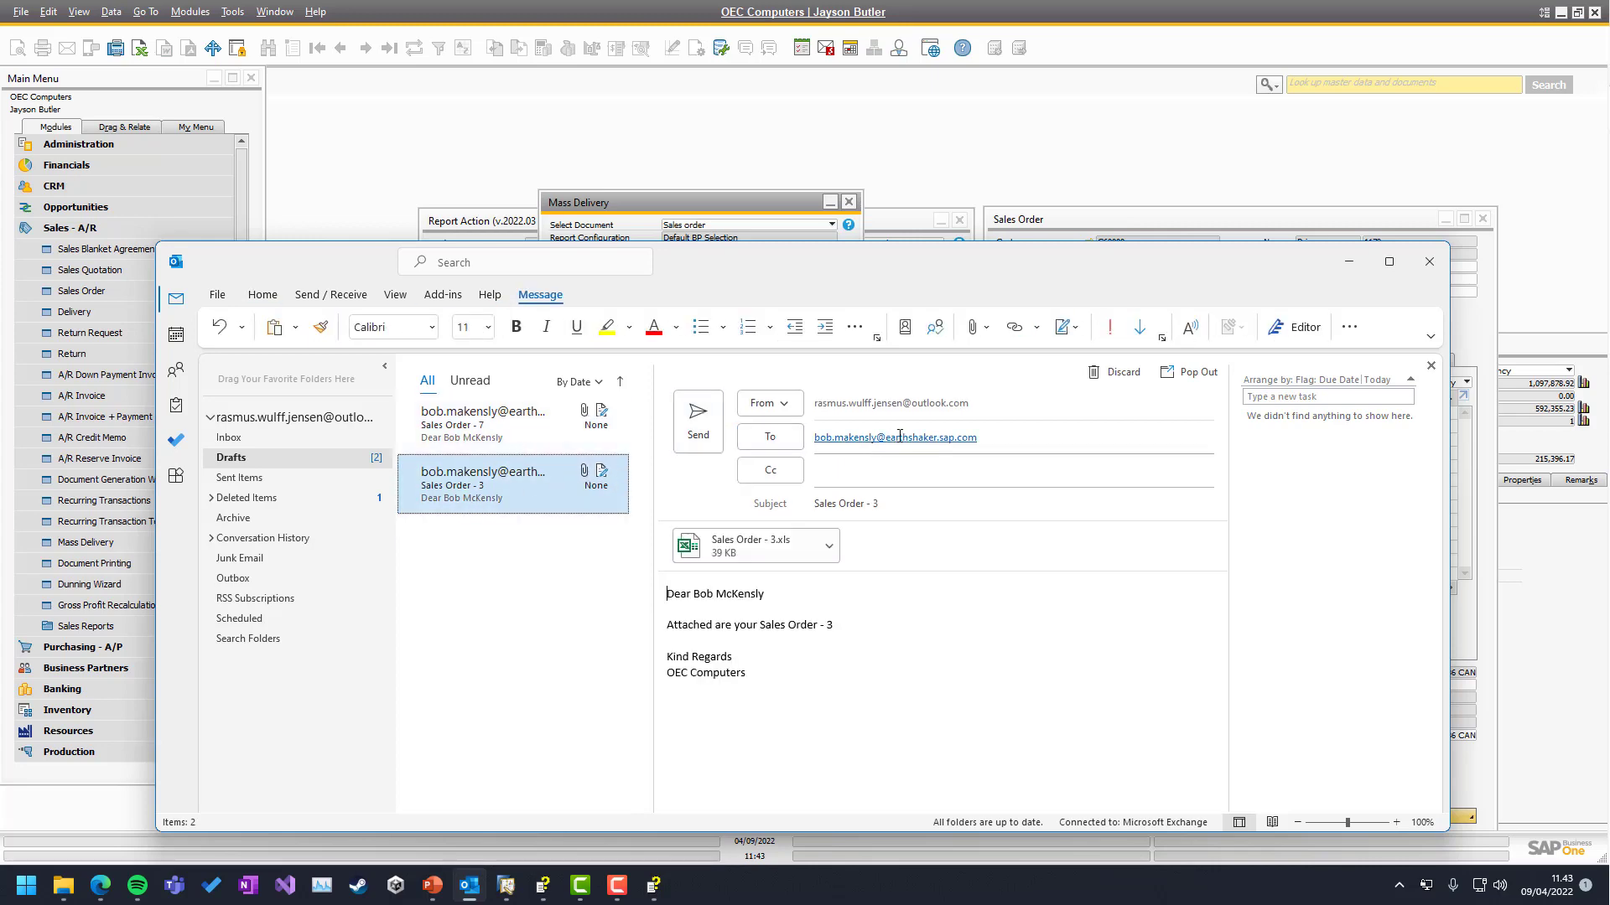
pyautogui.moveTo(354, 243); pyautogui.dragTo(909, 227)
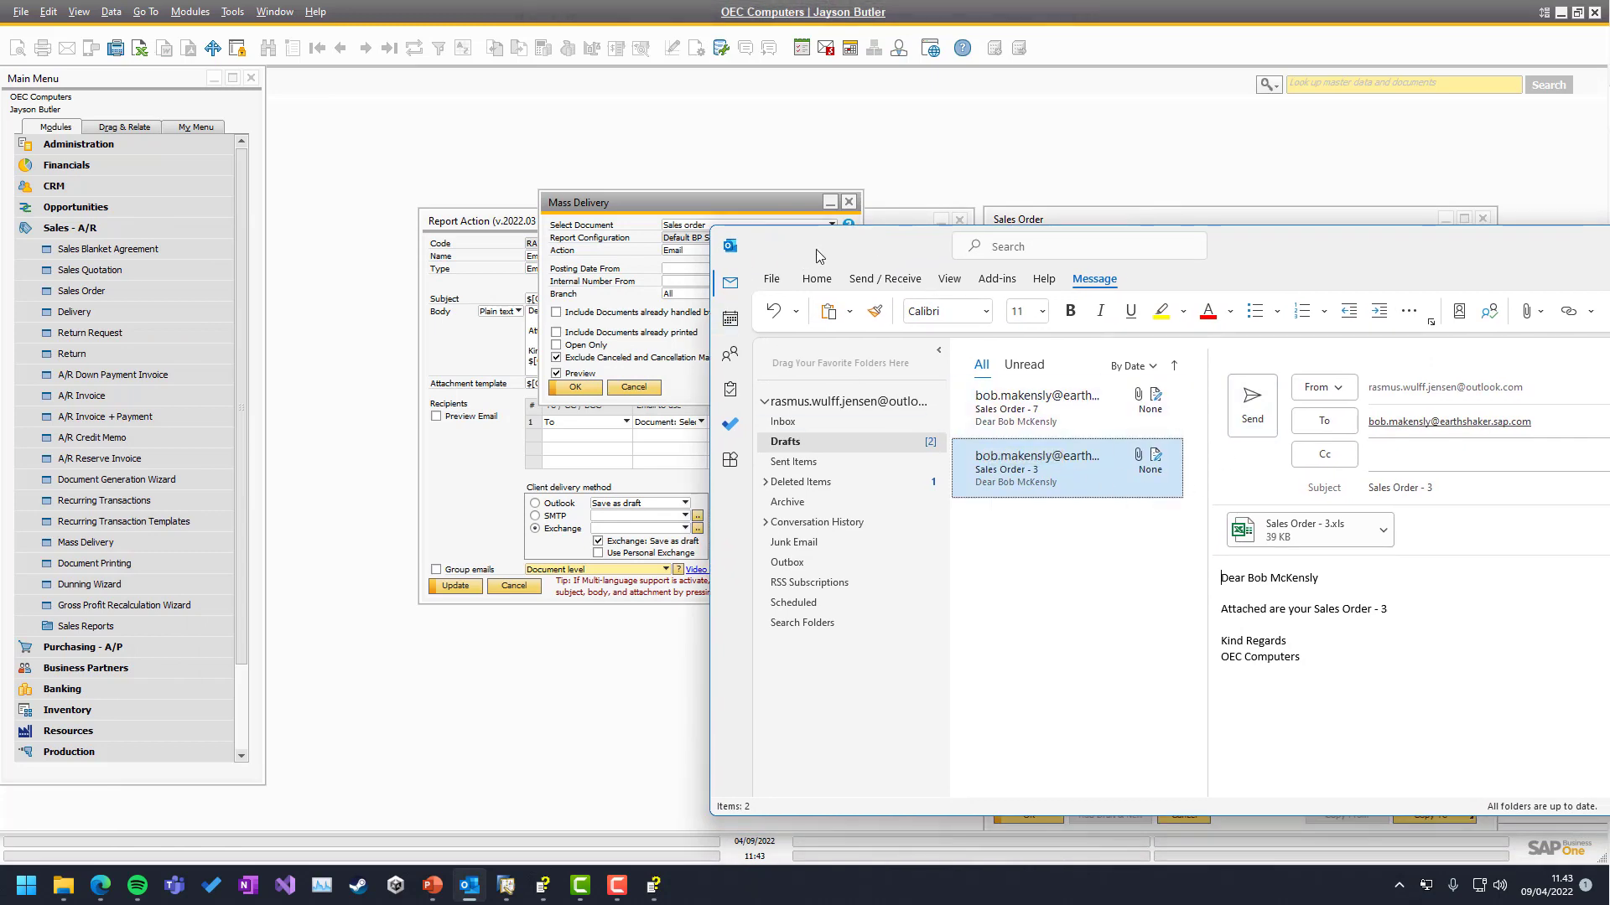
# Set Report Action email grouping to Business Partner level and client delivery to Outlook, and save
pyautogui.moveTo(817, 249); pyautogui.dragTo(1609, 272)
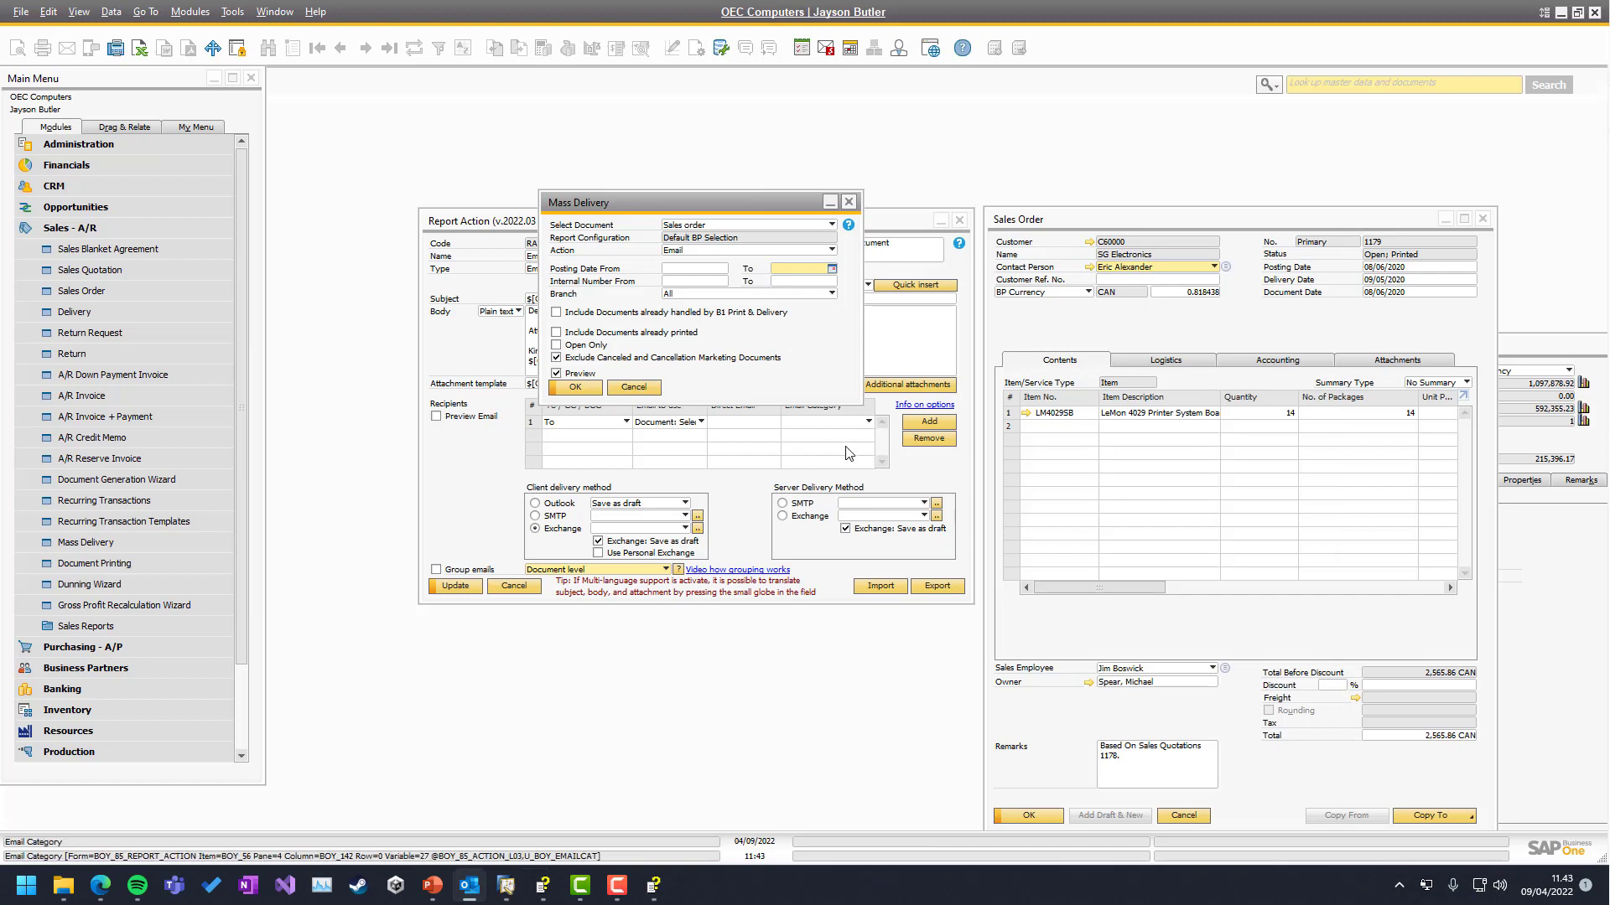
pyautogui.moveTo(648, 201); pyautogui.dragTo(407, 107)
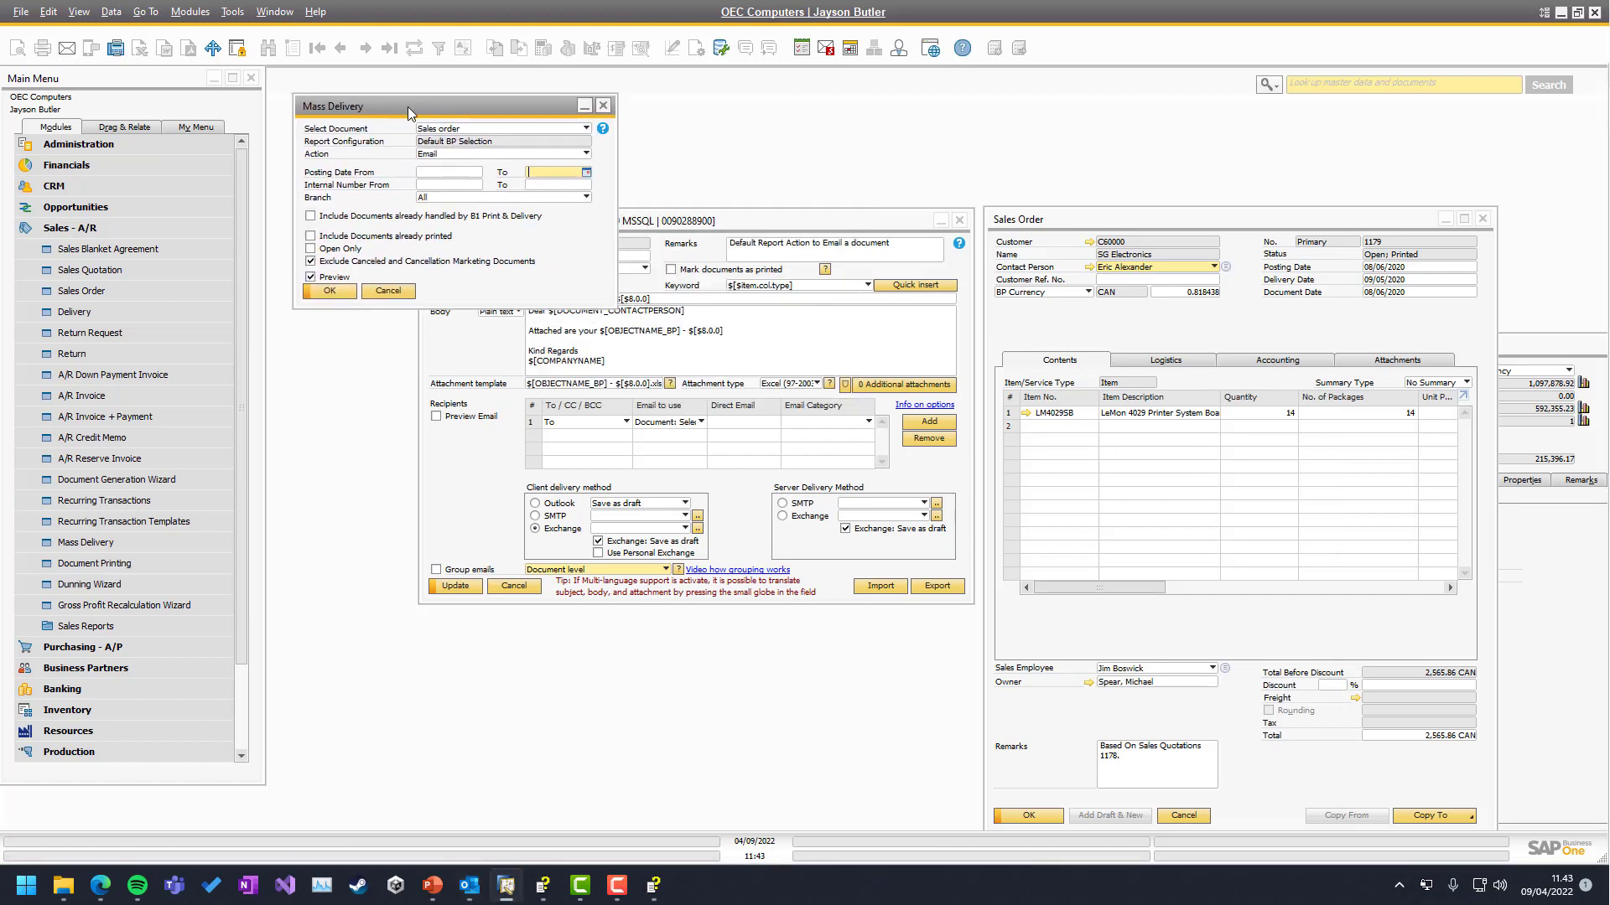
pyautogui.click(734, 329)
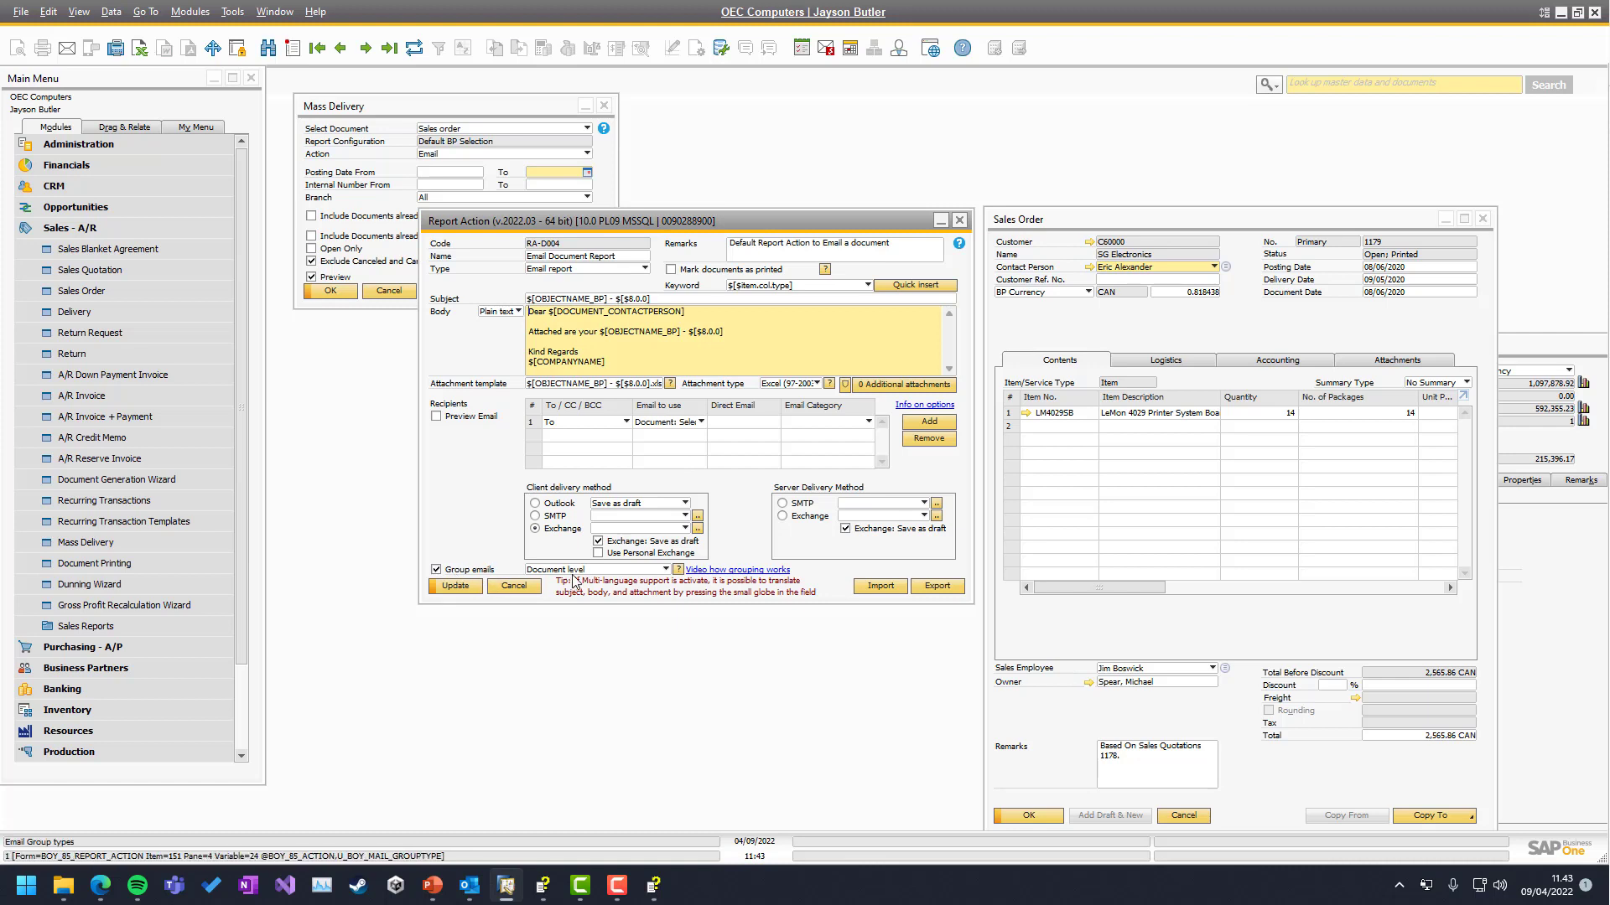
pyautogui.click(599, 571)
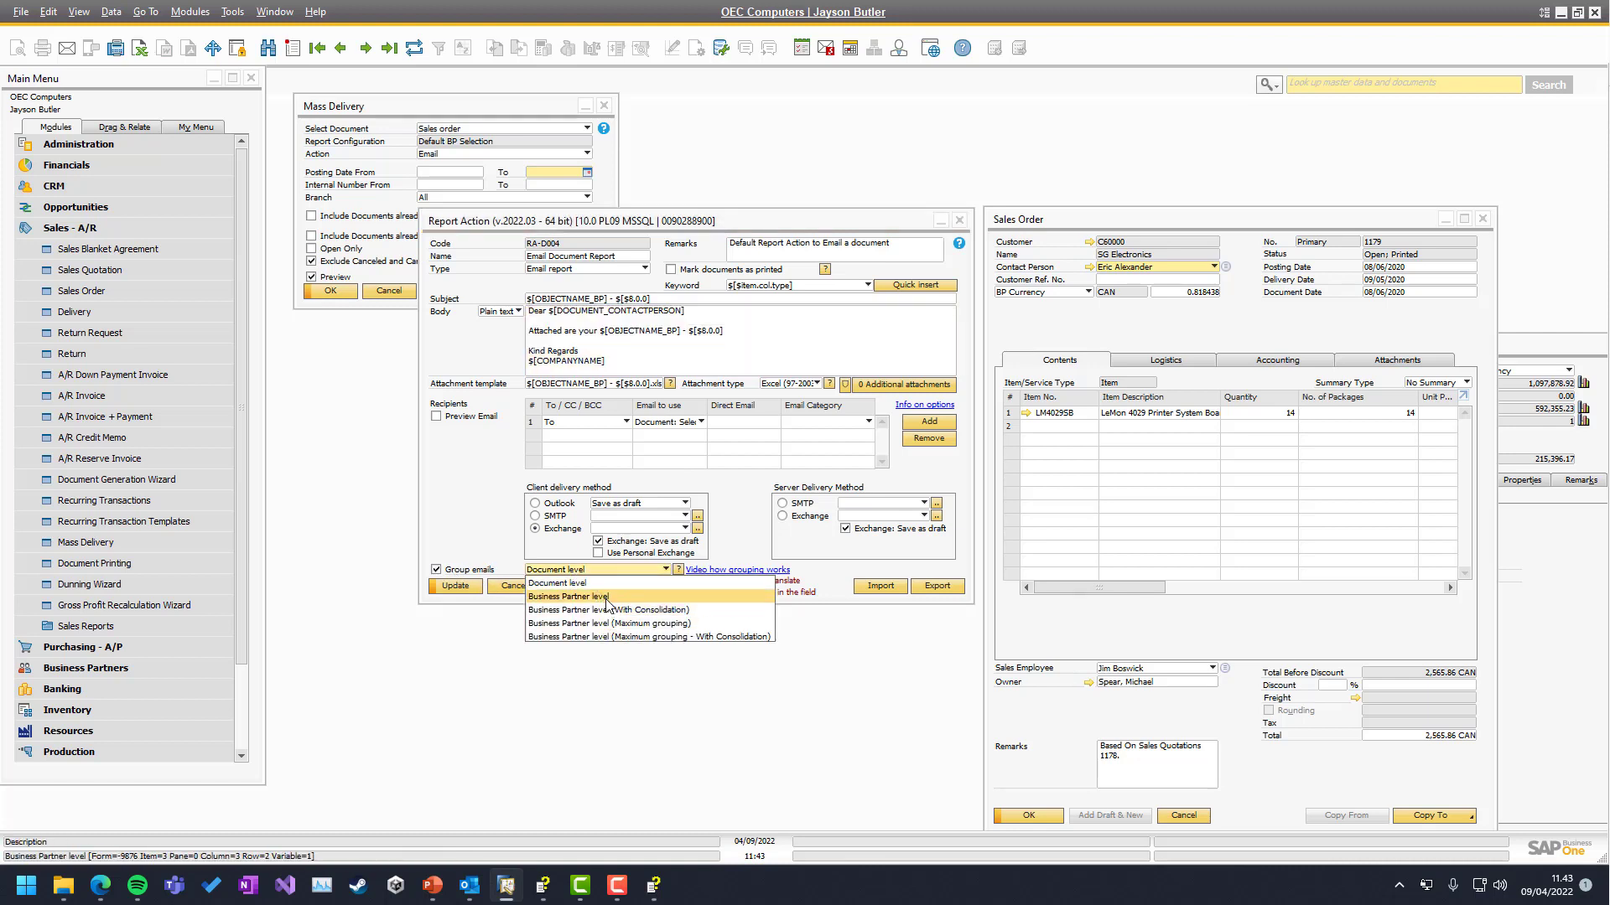
pyautogui.click(607, 597)
pyautogui.click(447, 588)
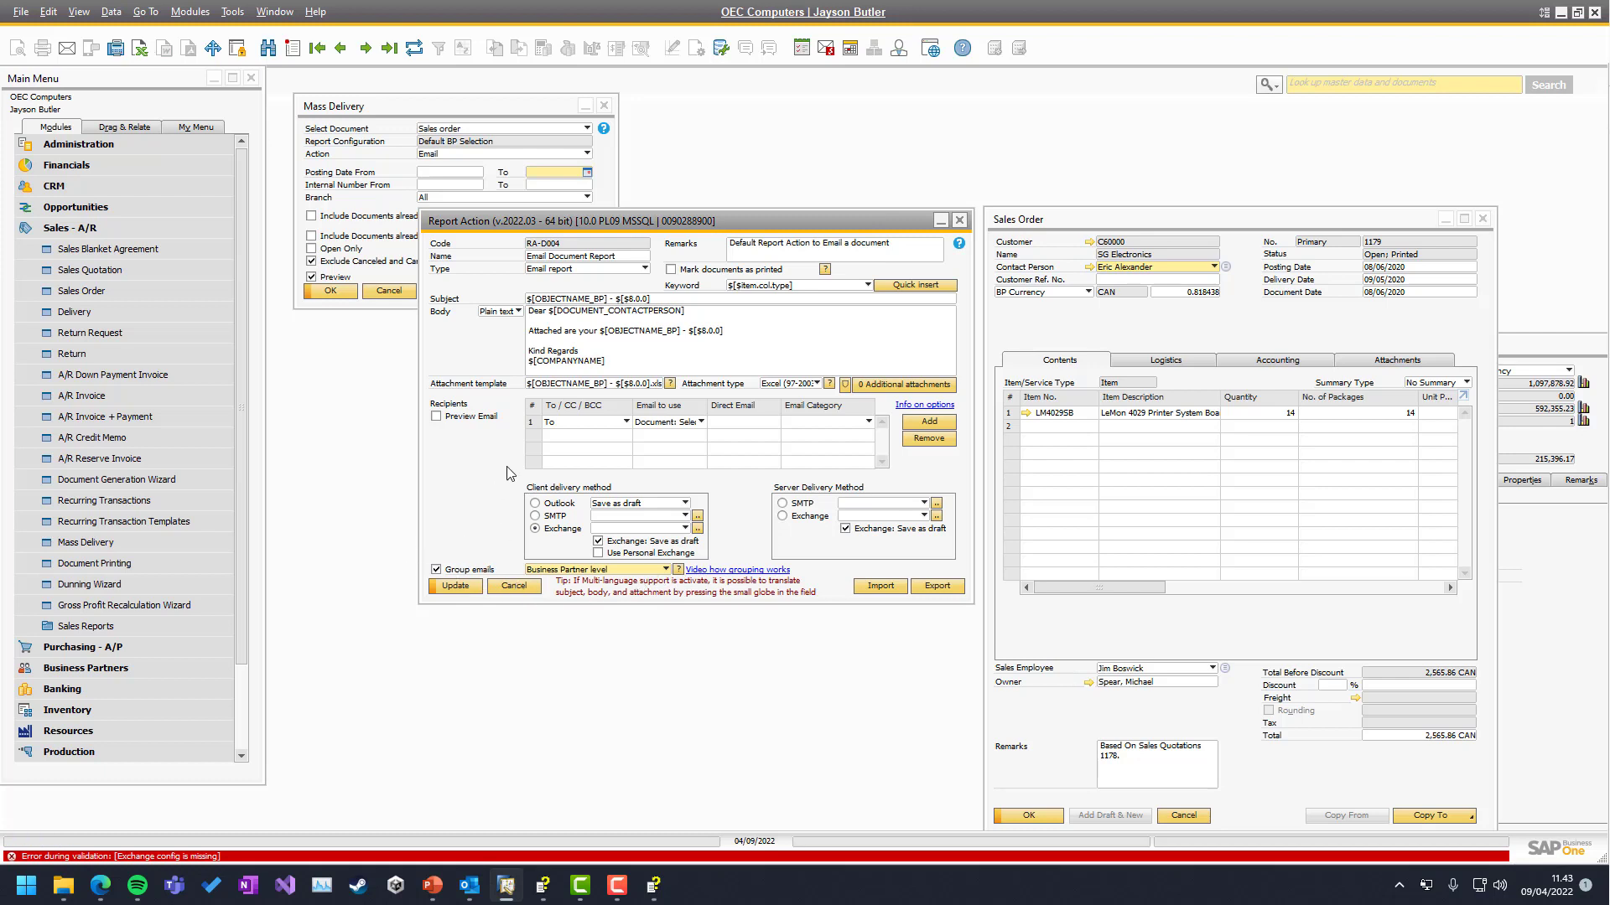
pyautogui.click(535, 503)
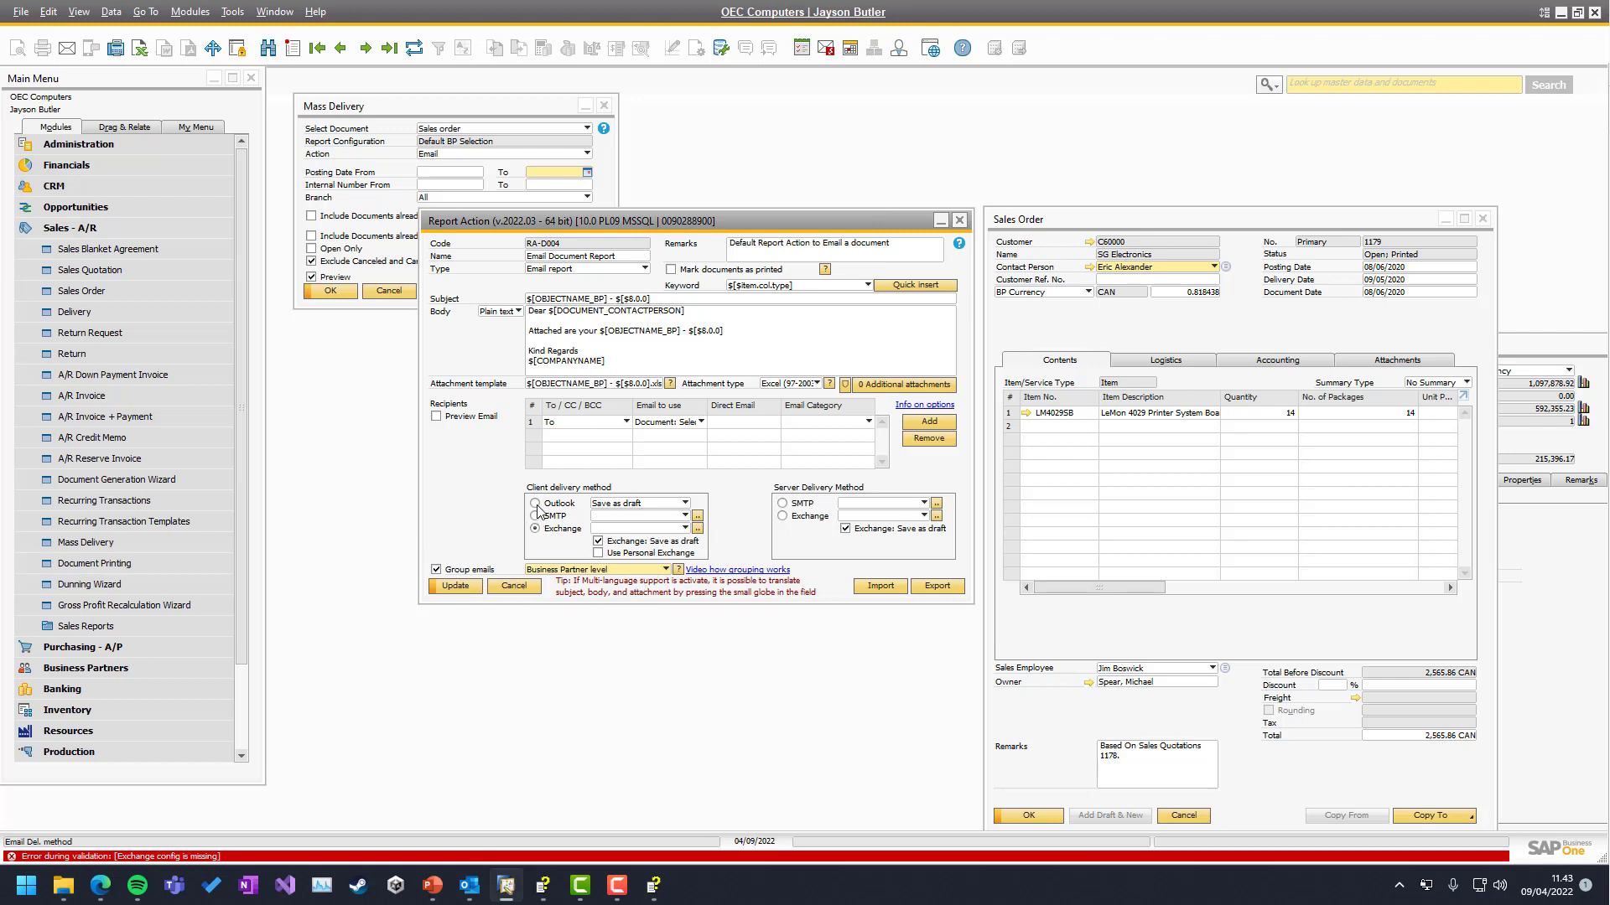
pyautogui.click(458, 585)
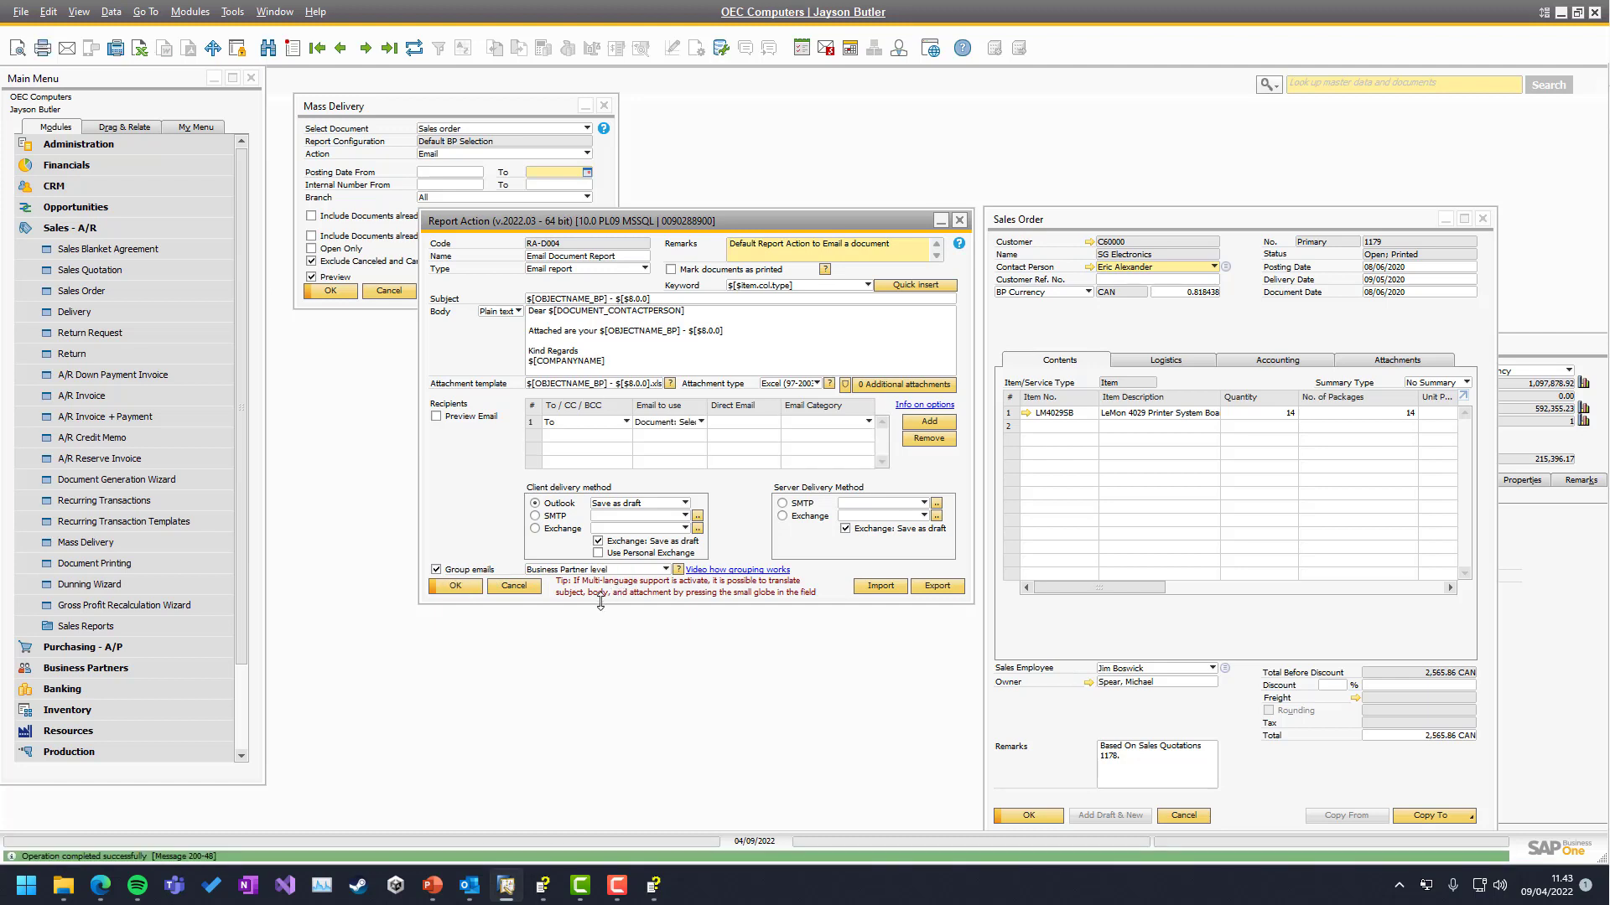
# Switch the attachment type to PDF with a .pdf template extension and update the Report Action
pyautogui.click(568, 571)
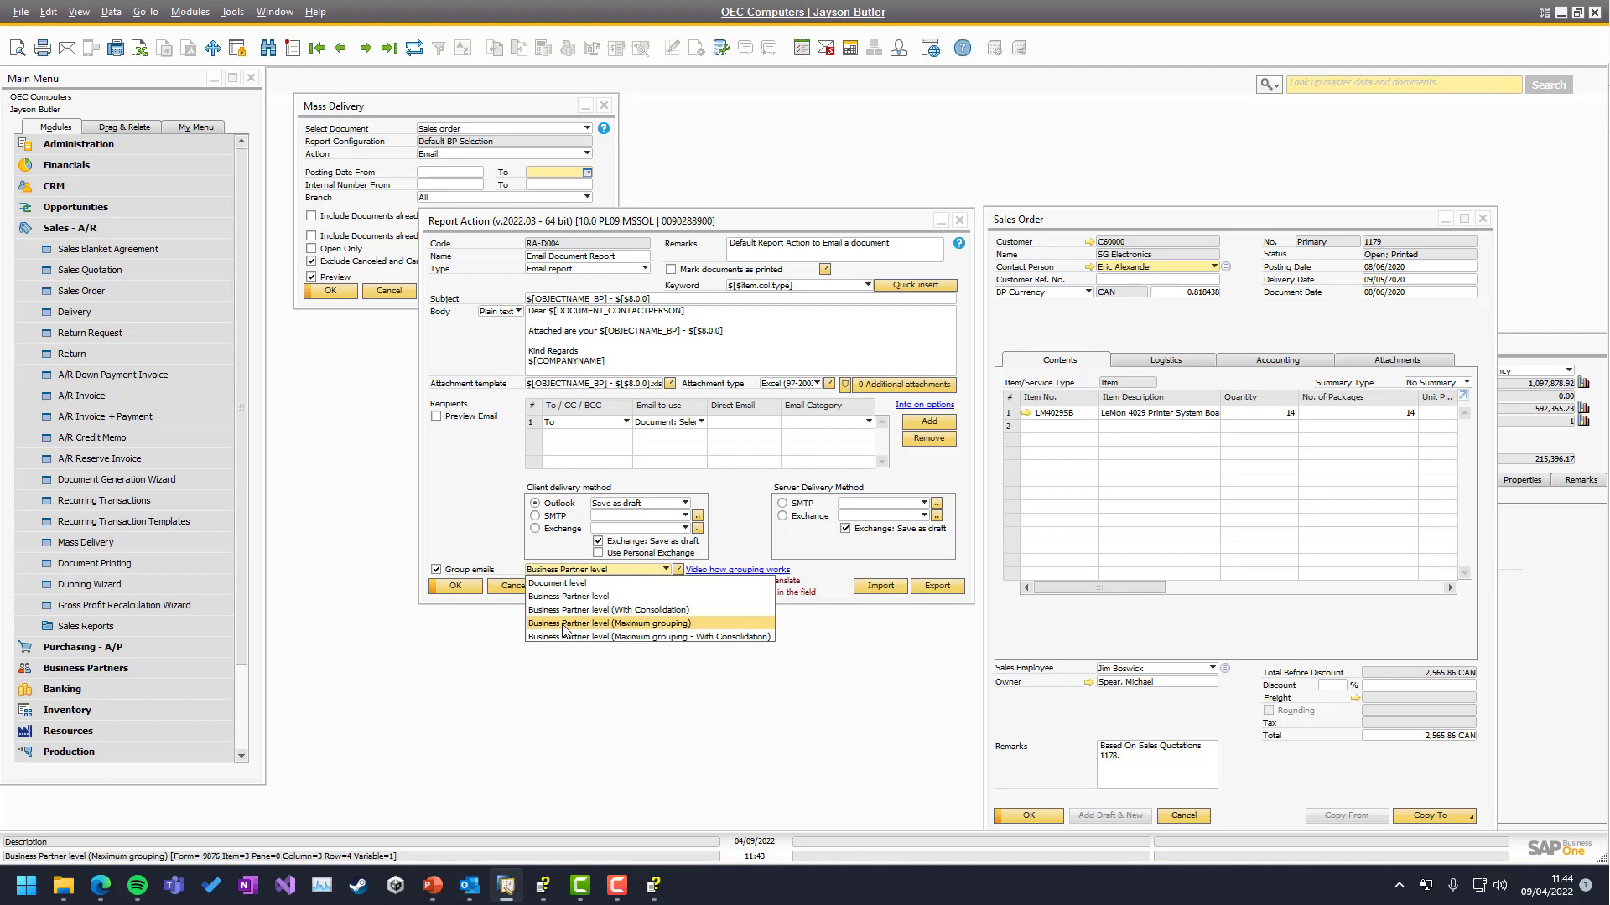
pyautogui.click(491, 531)
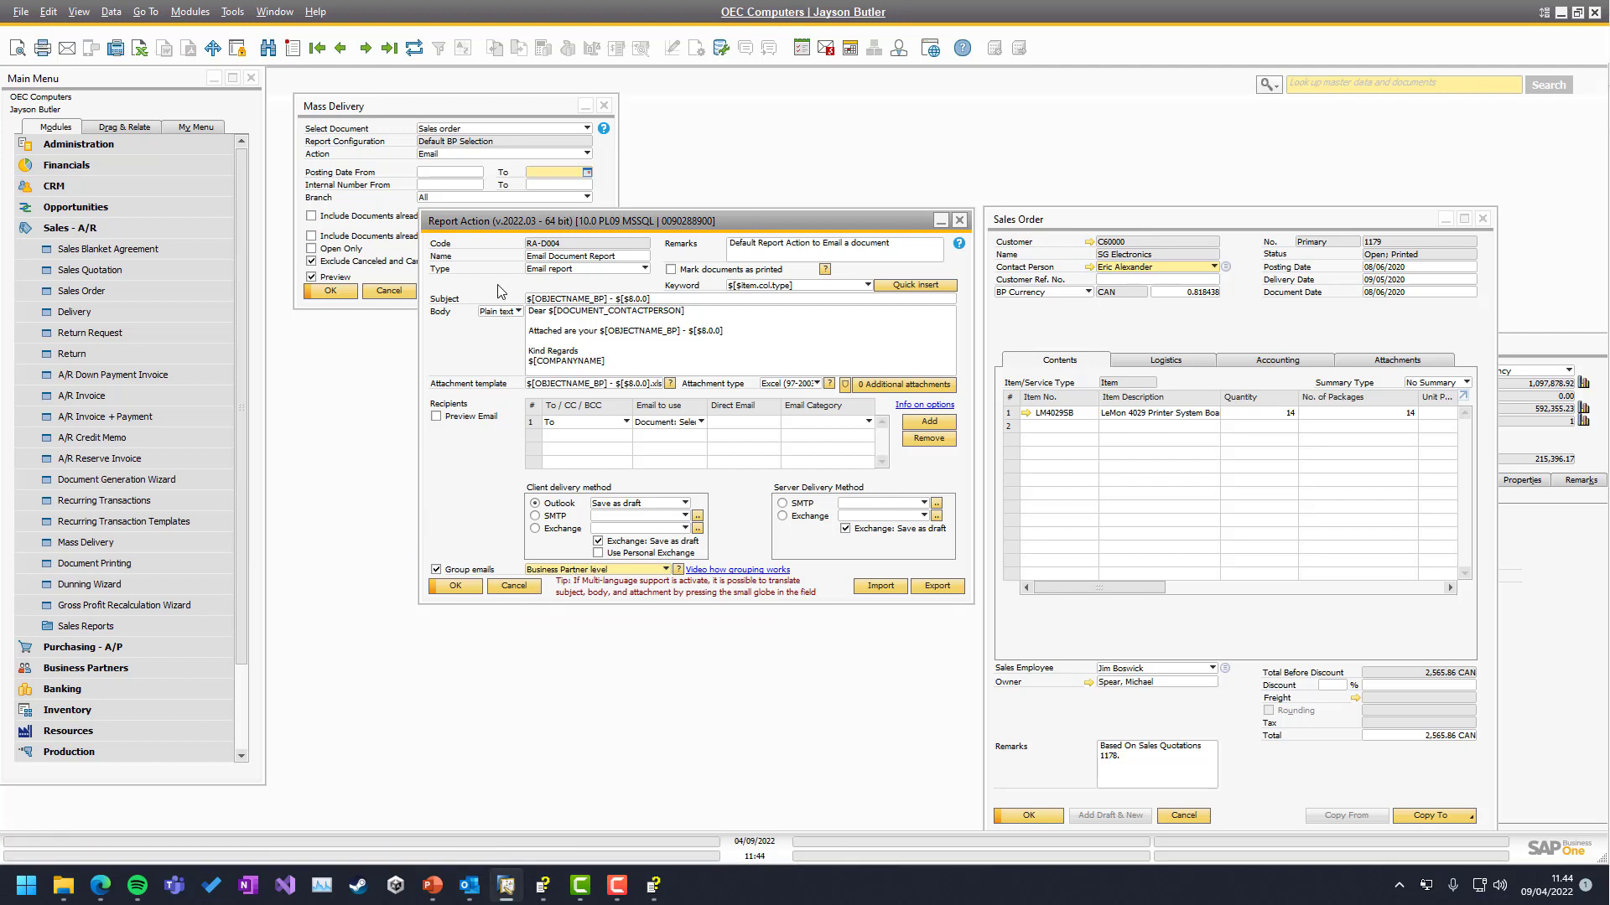
pyautogui.click(764, 385)
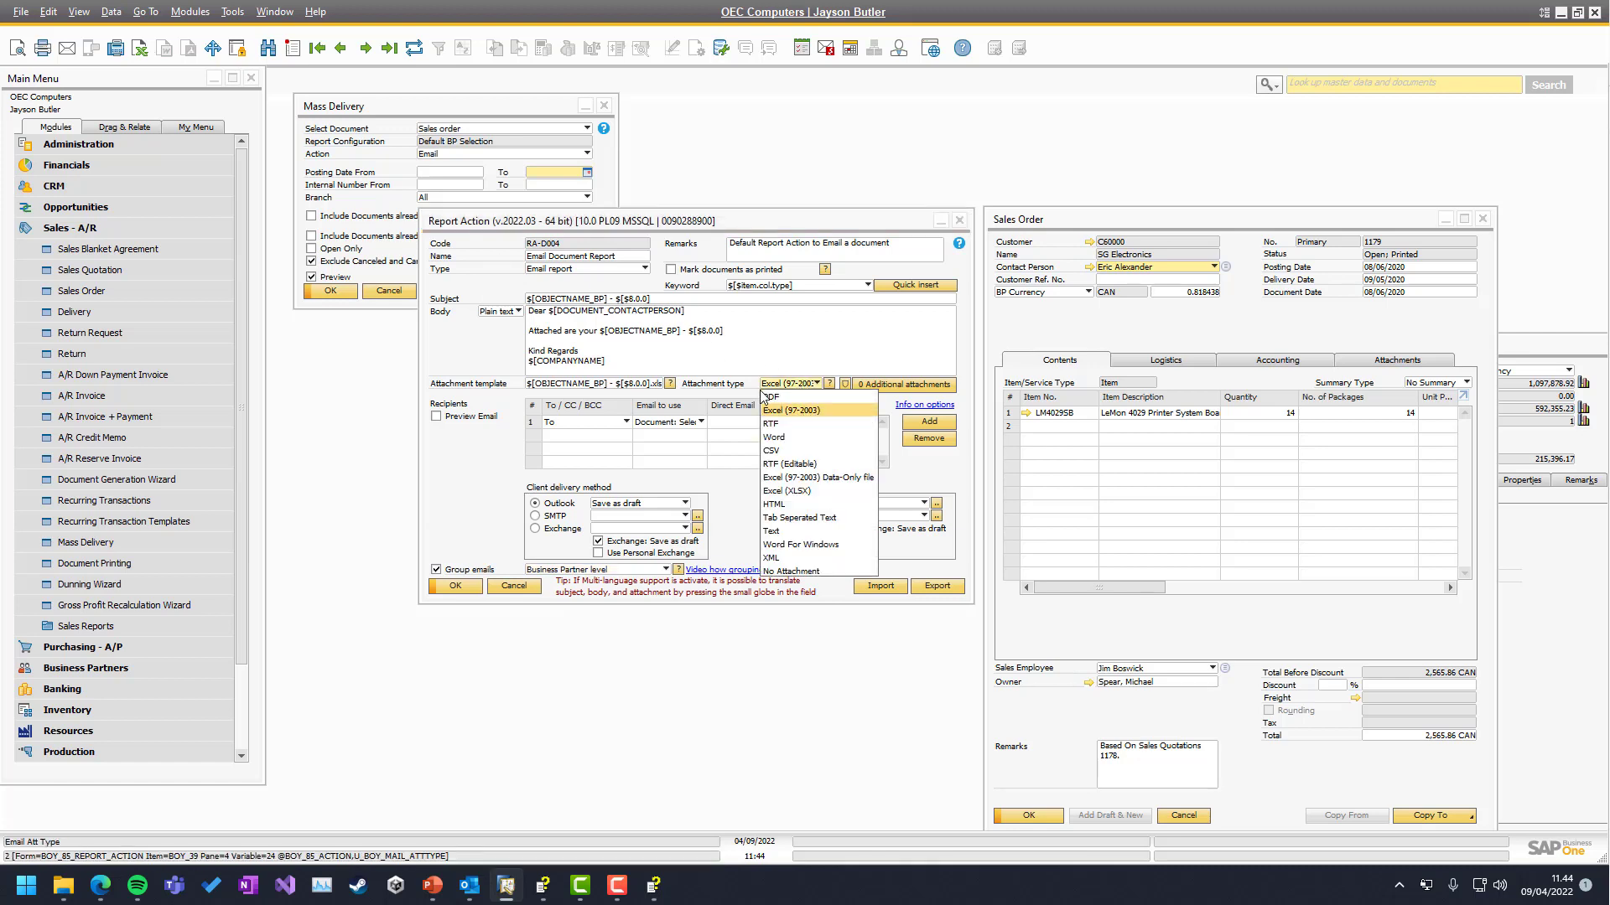
pyautogui.click(767, 397)
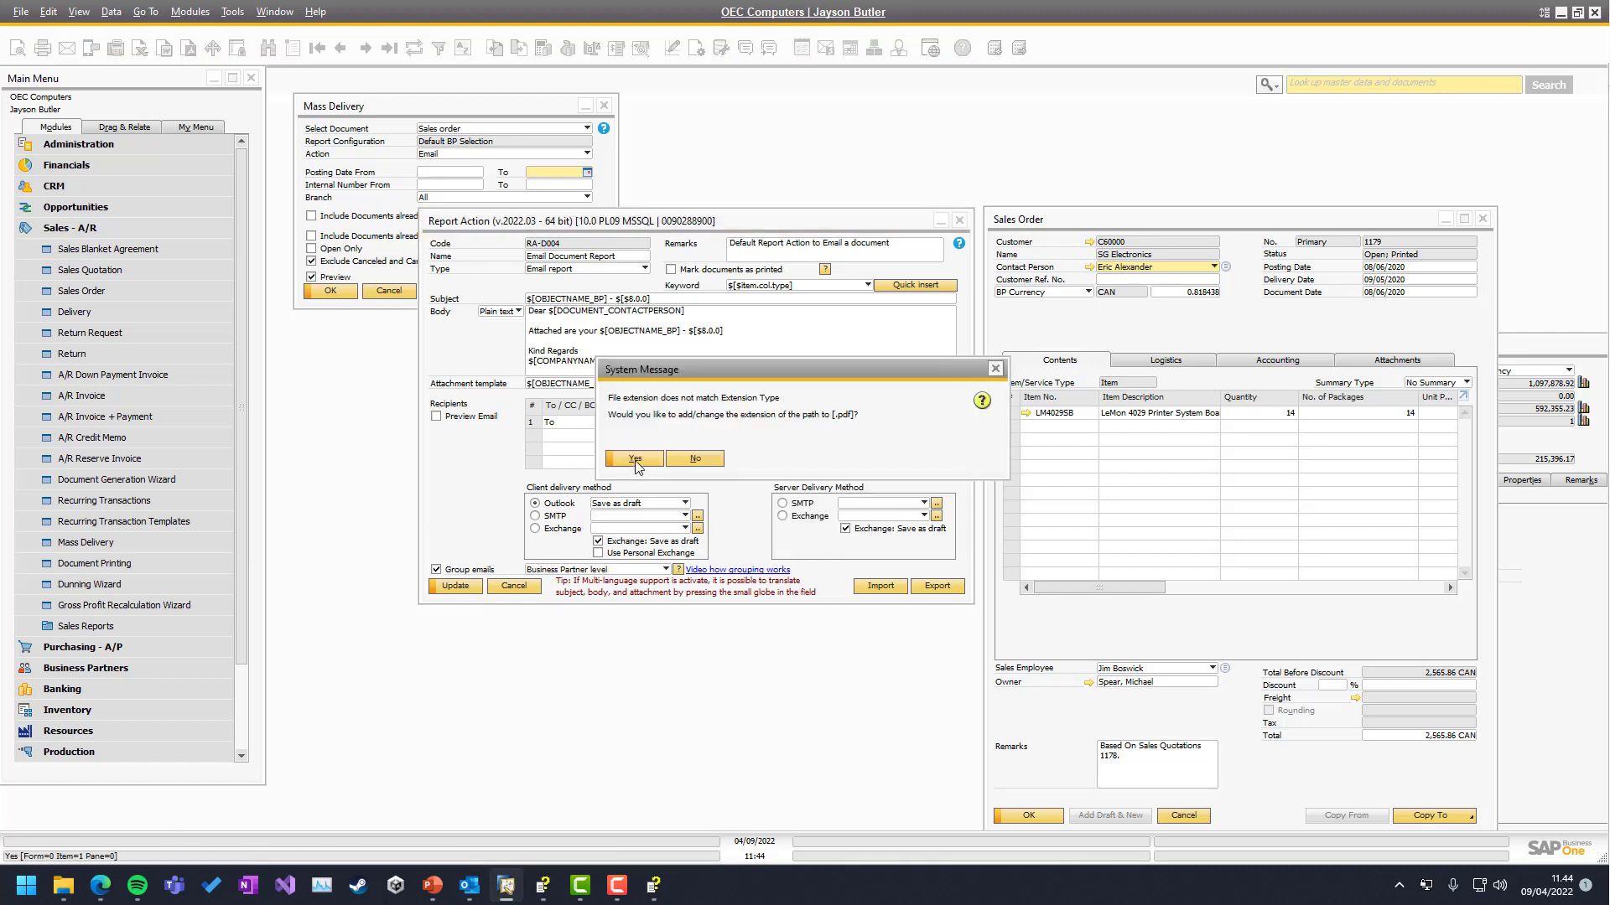
pyautogui.click(635, 459)
pyautogui.click(455, 586)
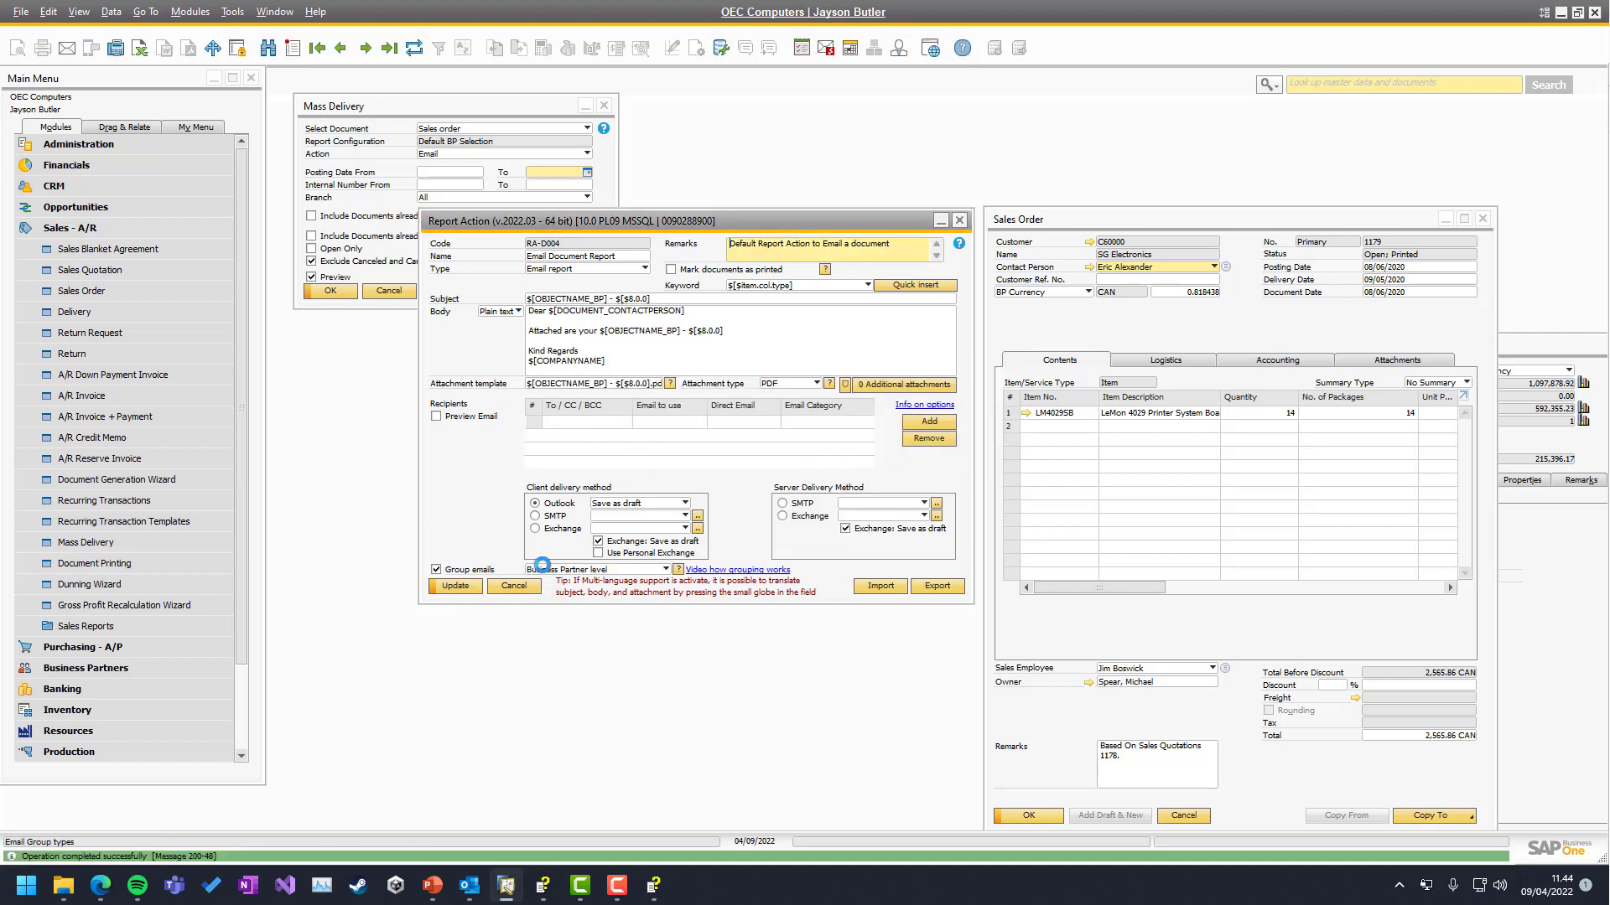
pyautogui.click(329, 234)
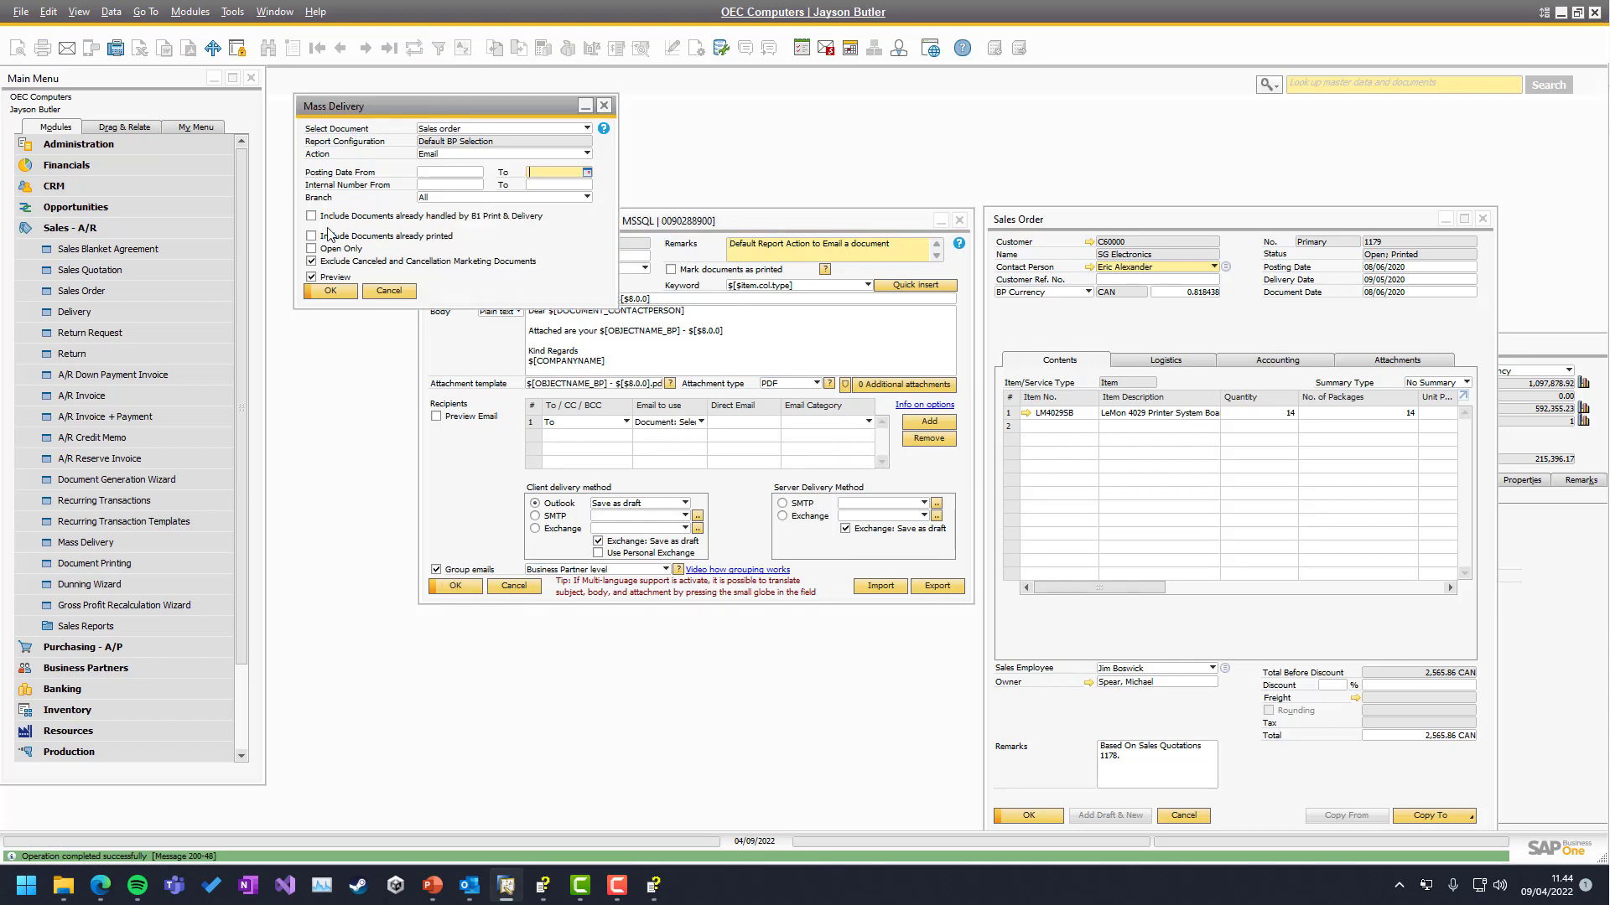
# Preview the sales orders for delivery, then cancel without delivering anything
pyautogui.click(330, 292)
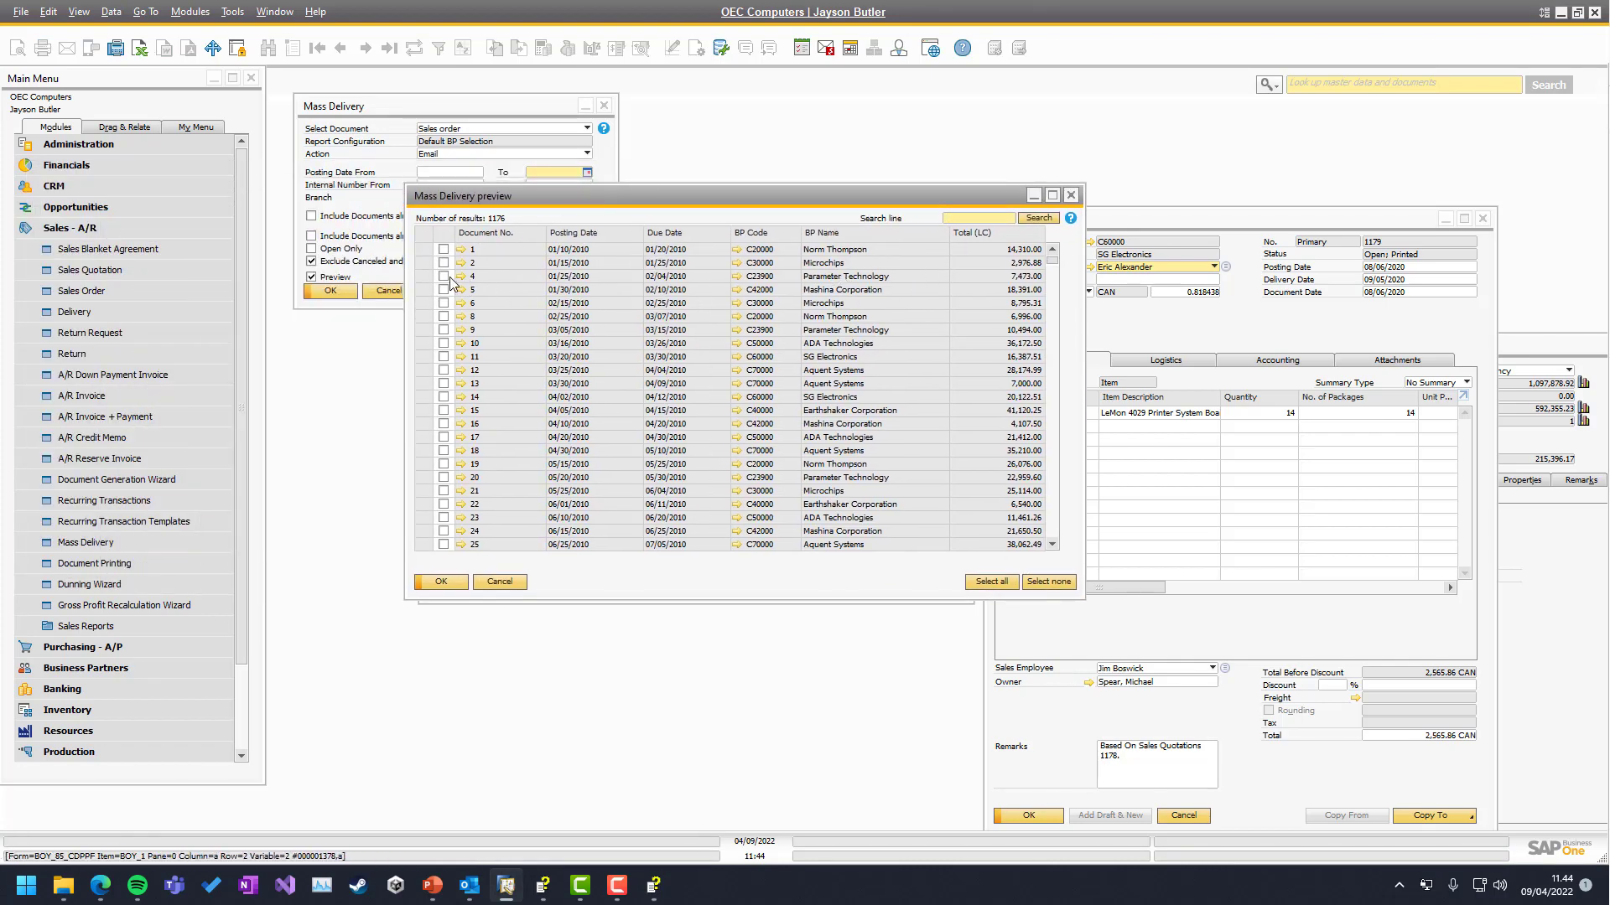
pyautogui.click(445, 276)
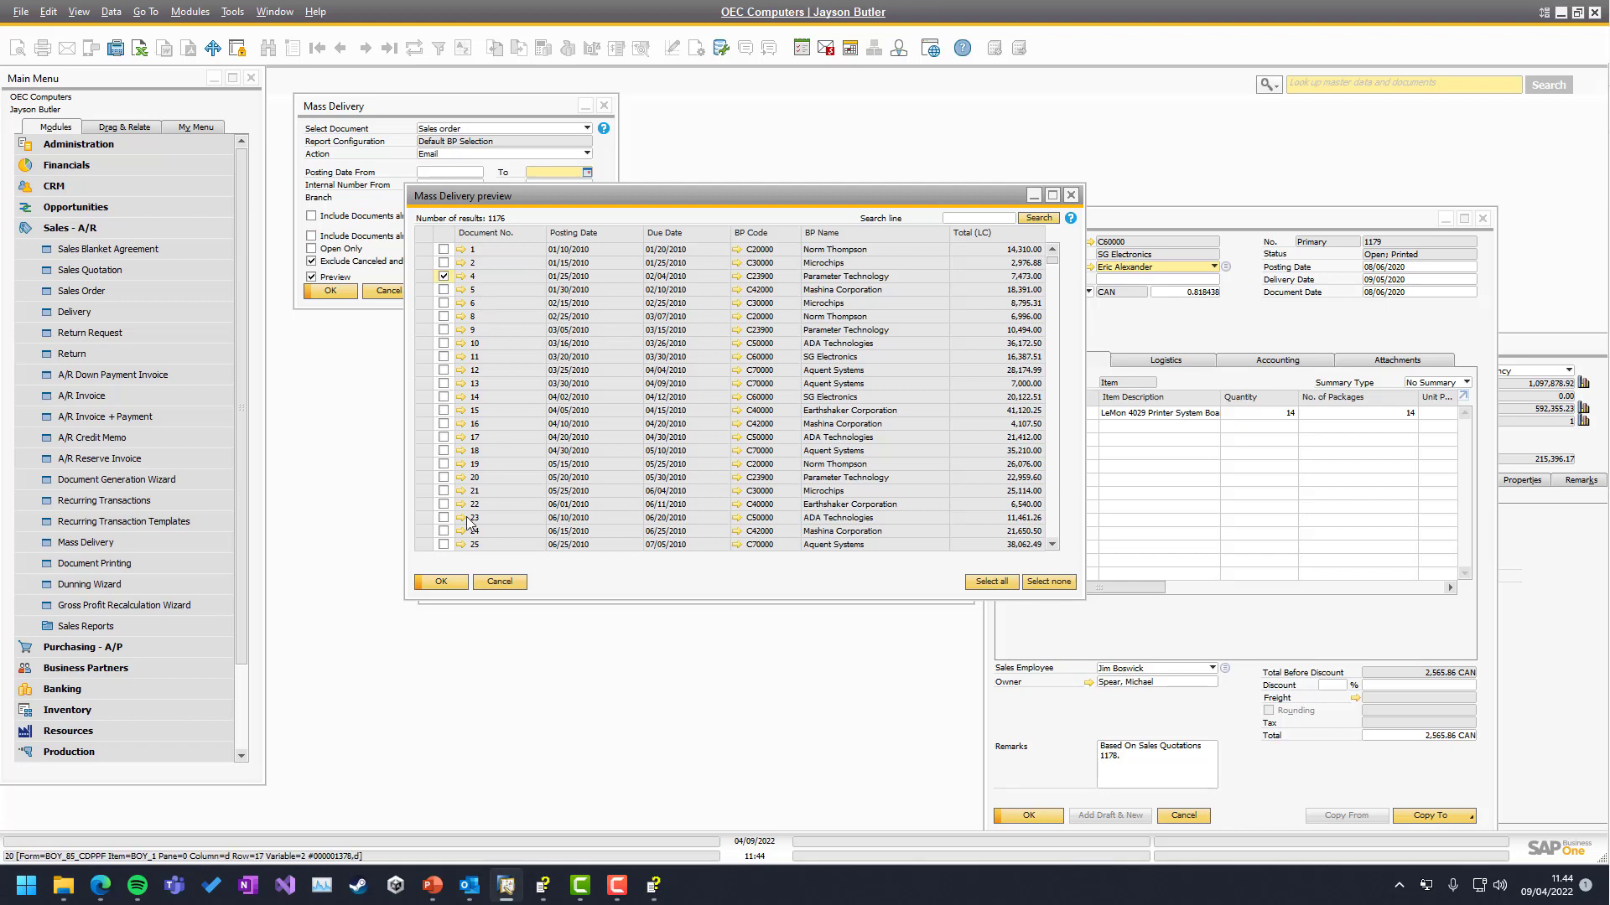
pyautogui.click(483, 582)
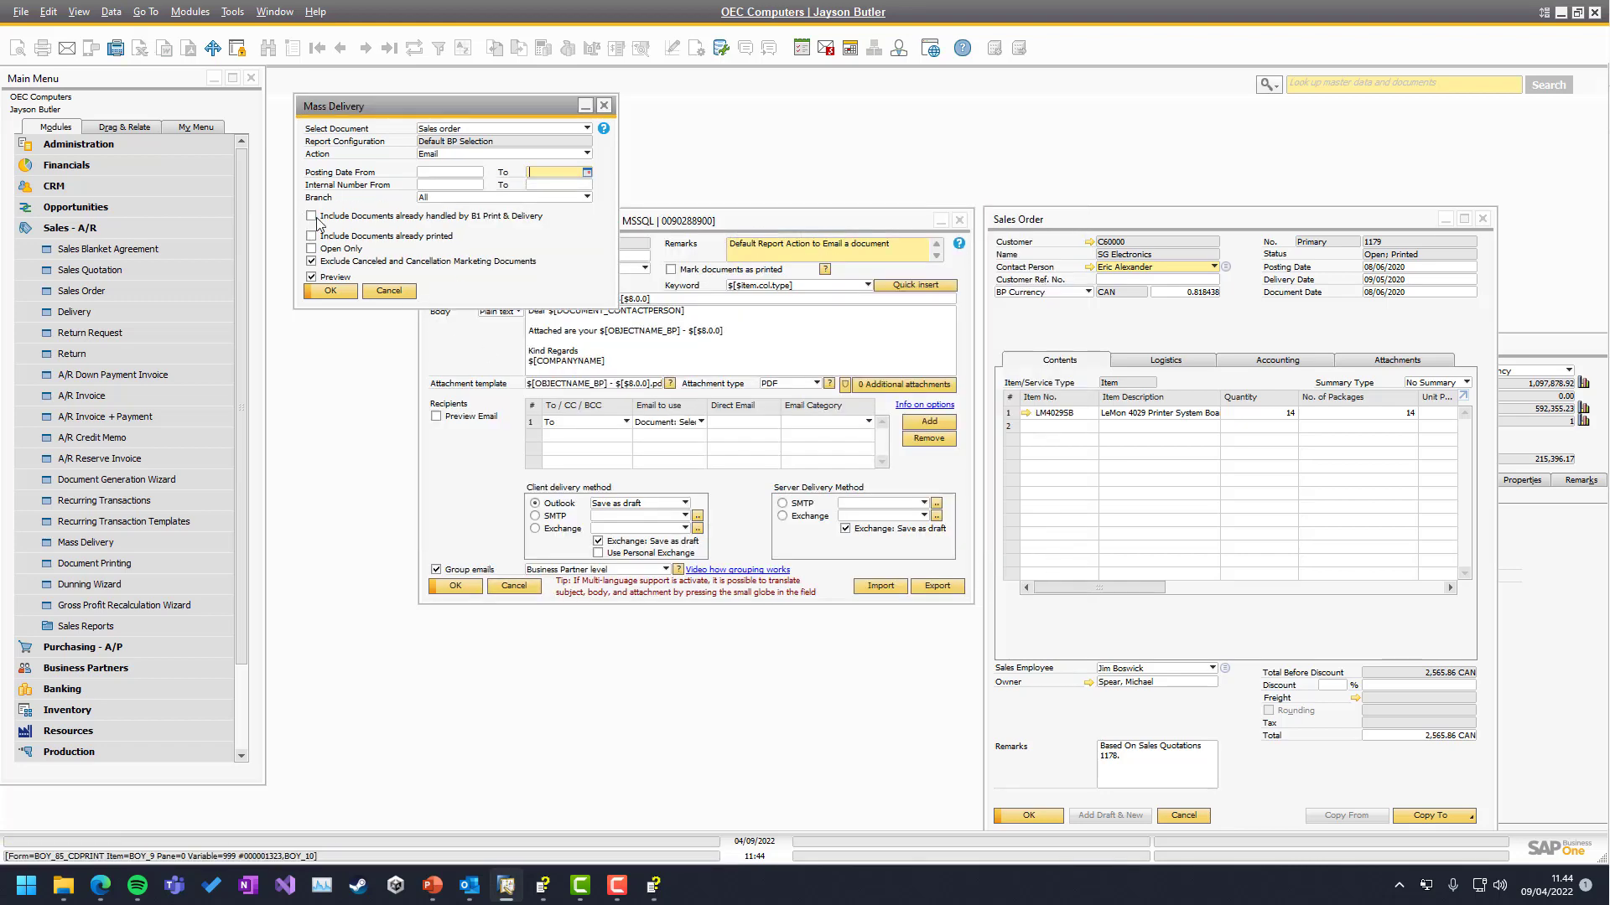
# Include already-handled documents, rerun the preview, and create emails for orders 3 and 7
pyautogui.click(313, 217)
pyautogui.click(330, 291)
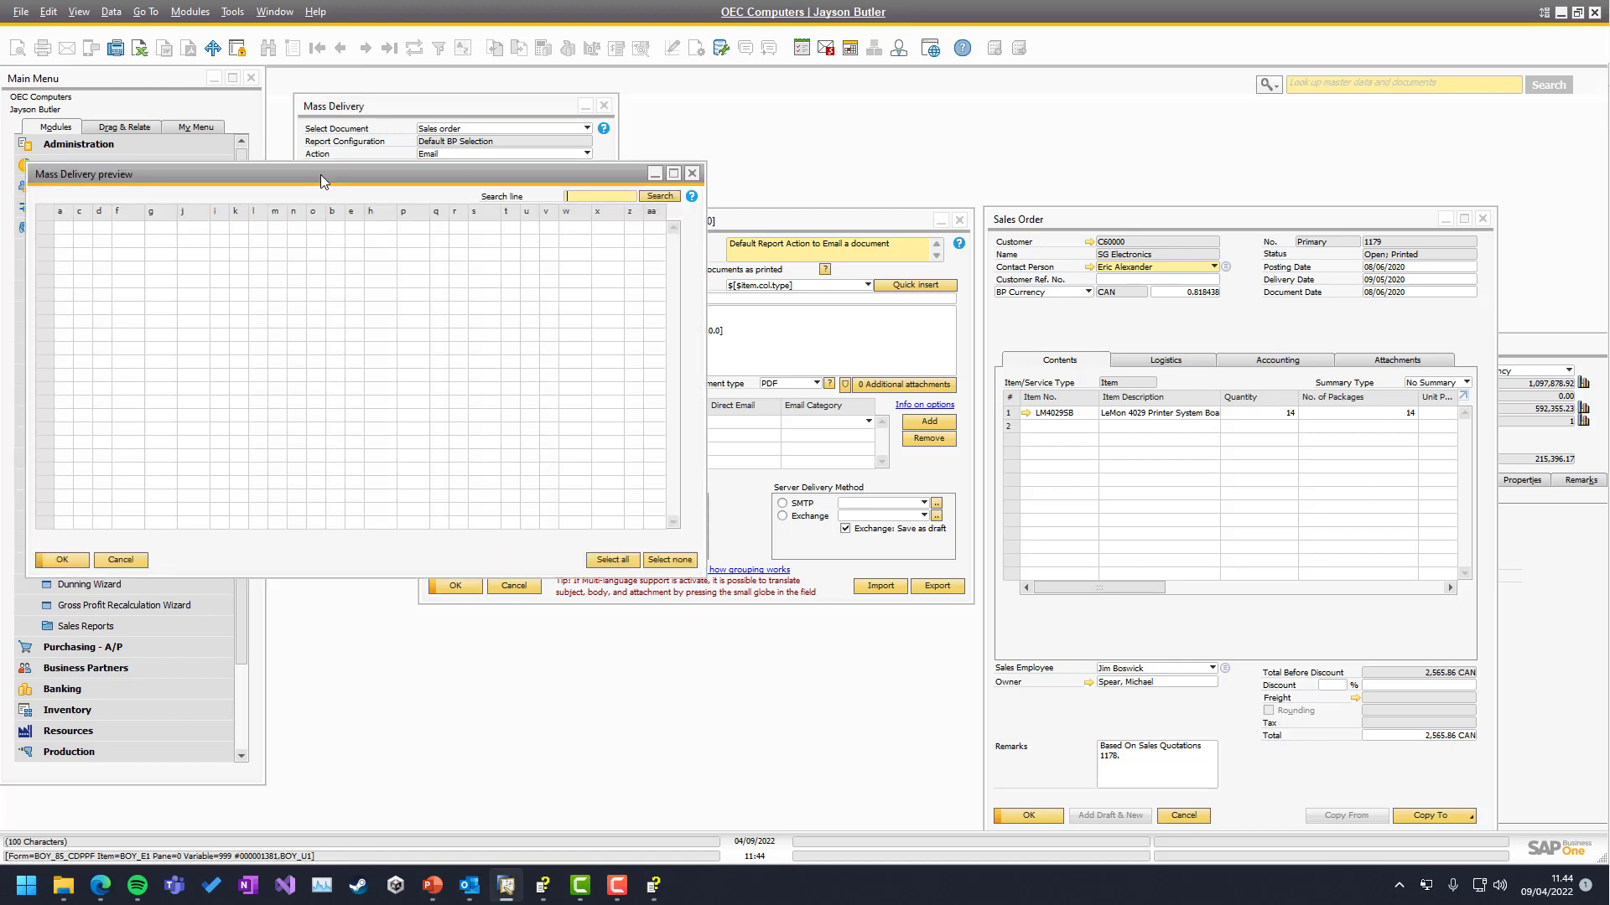
pyautogui.moveTo(309, 173); pyautogui.dragTo(420, 172)
pyautogui.click(429, 255)
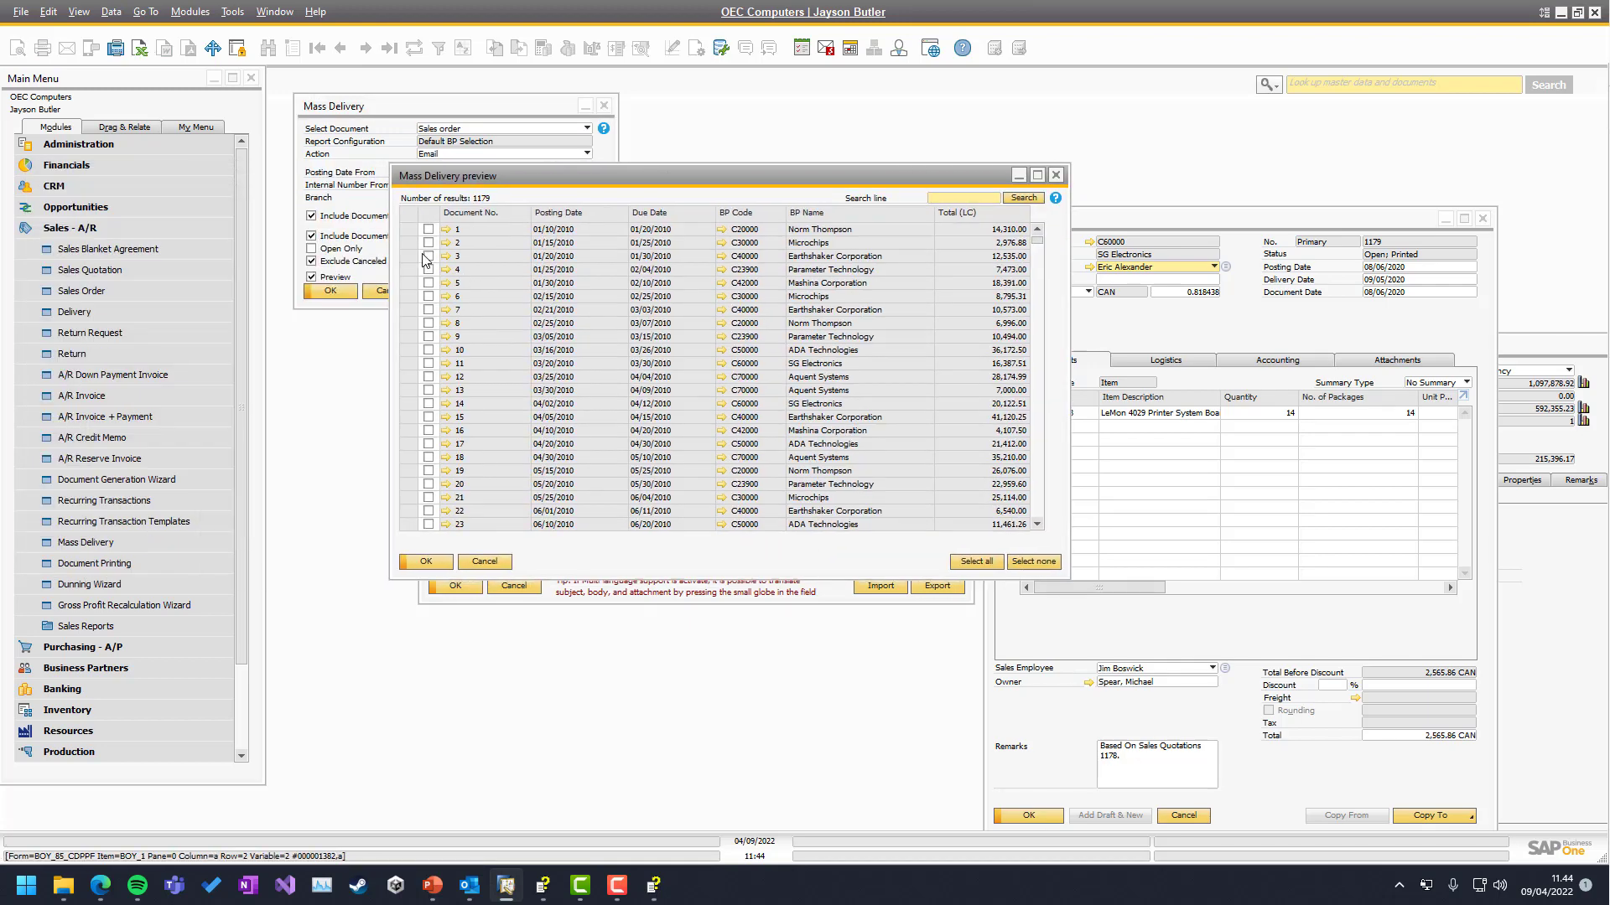
pyautogui.click(428, 311)
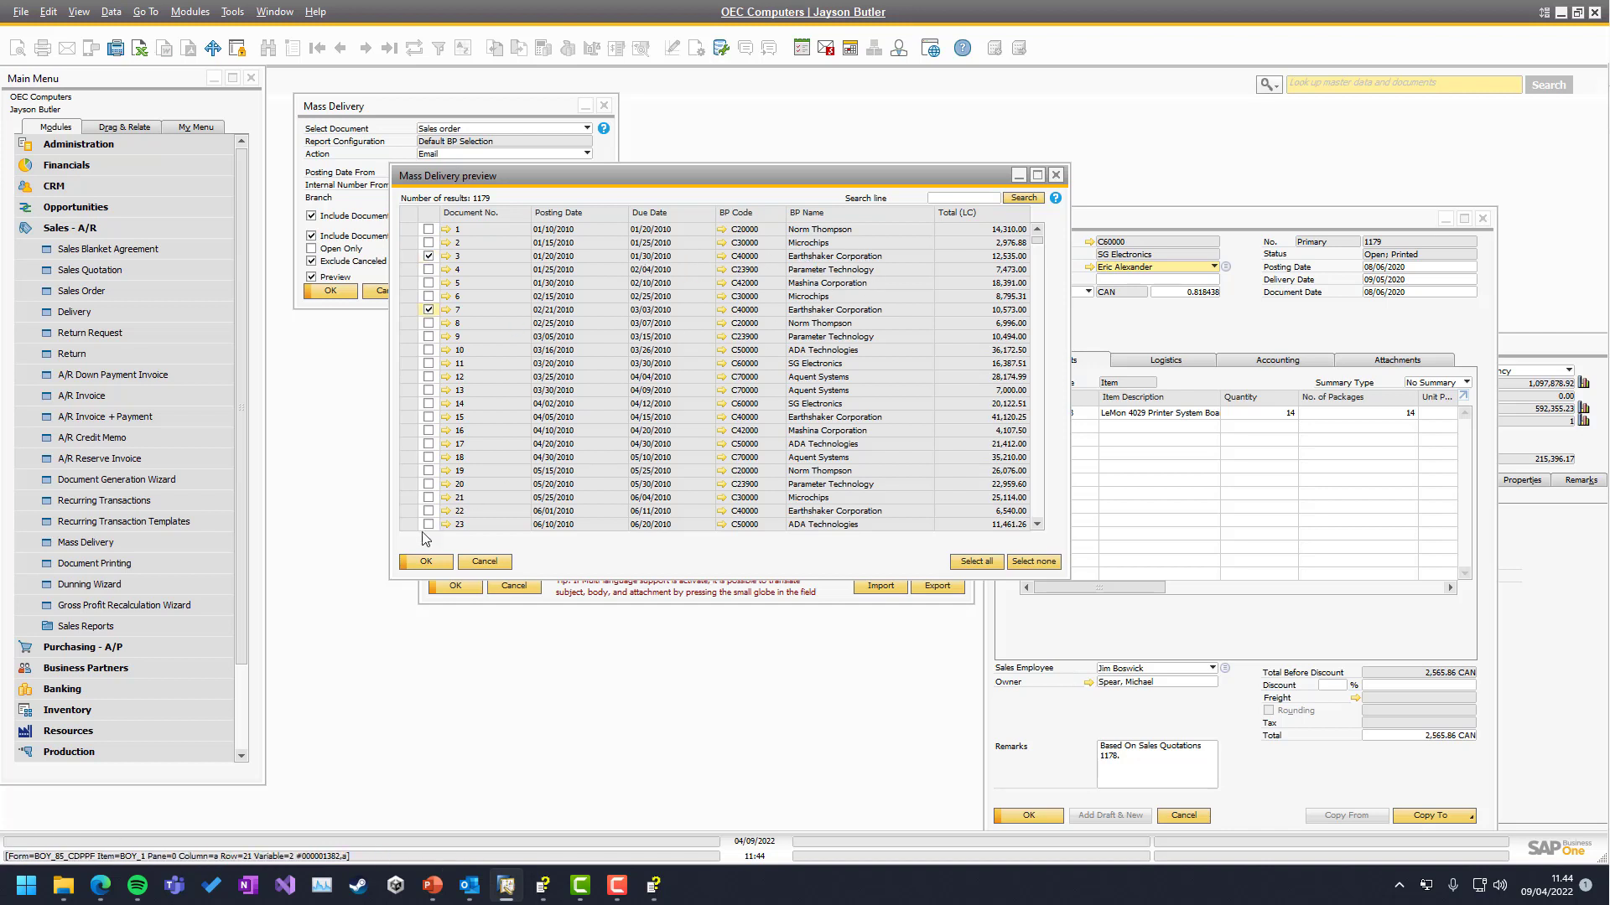
pyautogui.click(426, 562)
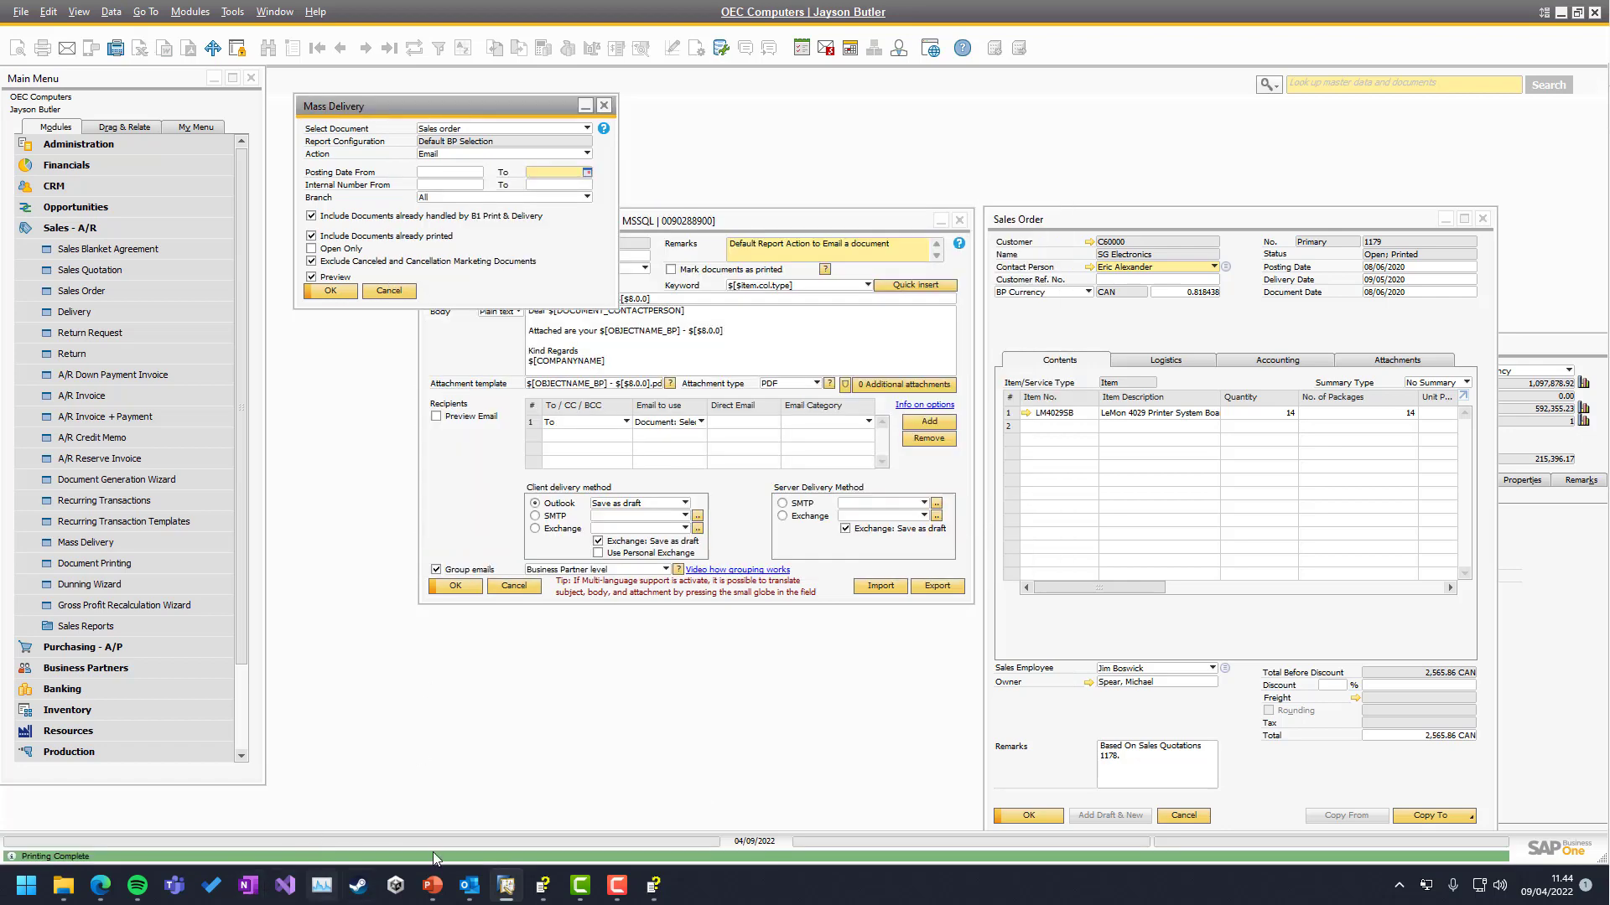
# Check the new drafts, confirming Sales Order - 3 carries both Sales Order 3 and 7 PDFs
pyautogui.moveTo(1609, 402); pyautogui.dragTo(491, 176)
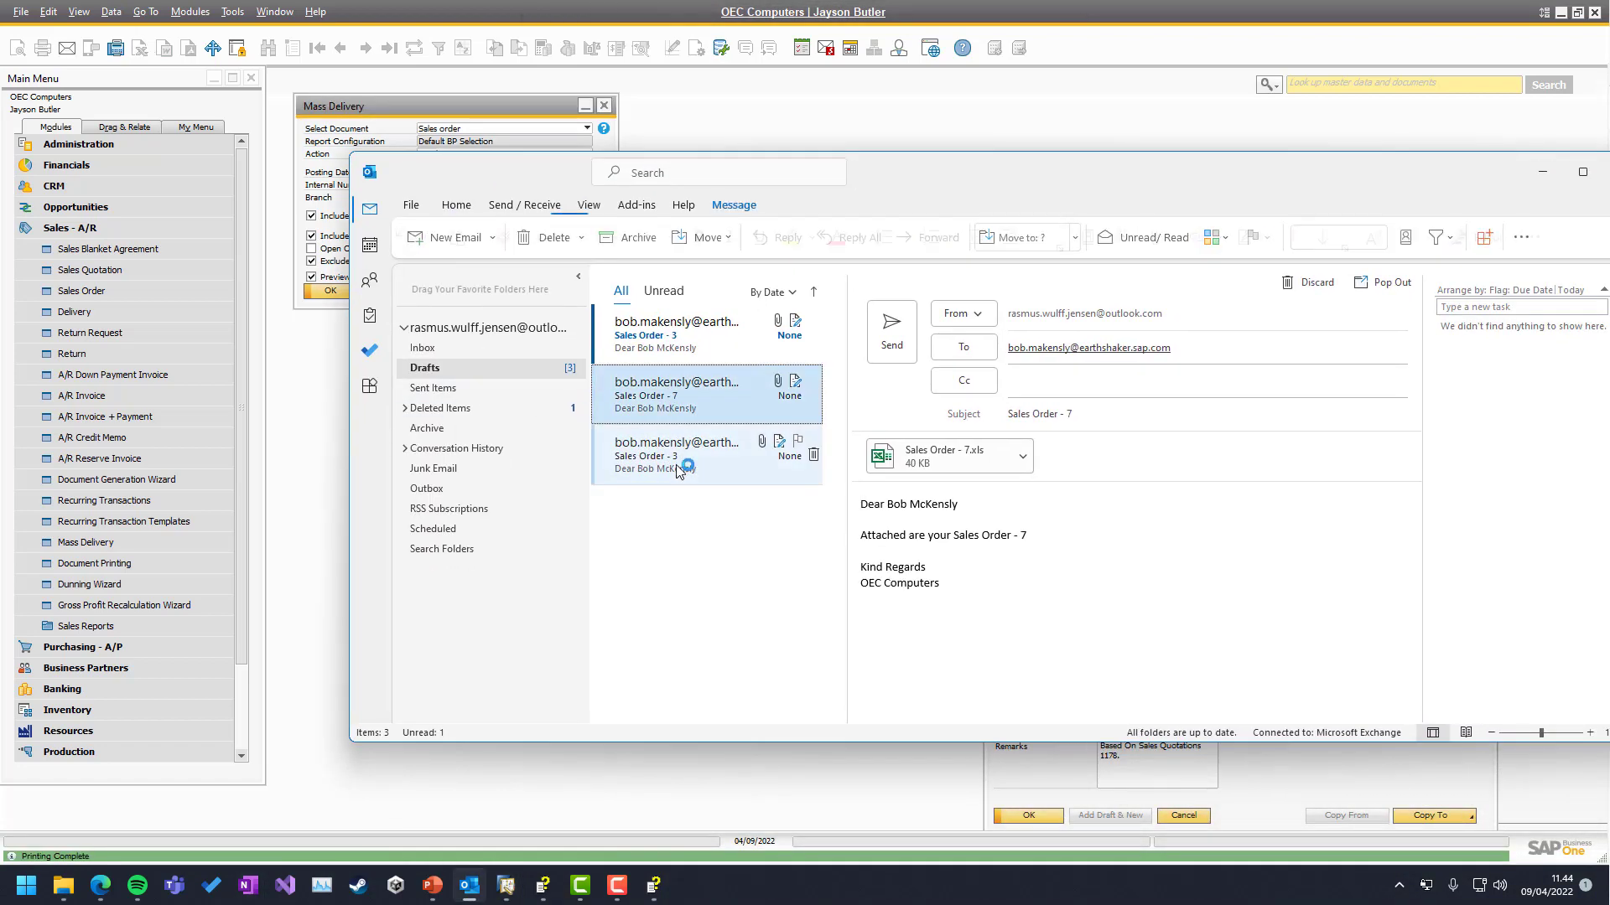
pyautogui.click(676, 396)
pyautogui.click(677, 361)
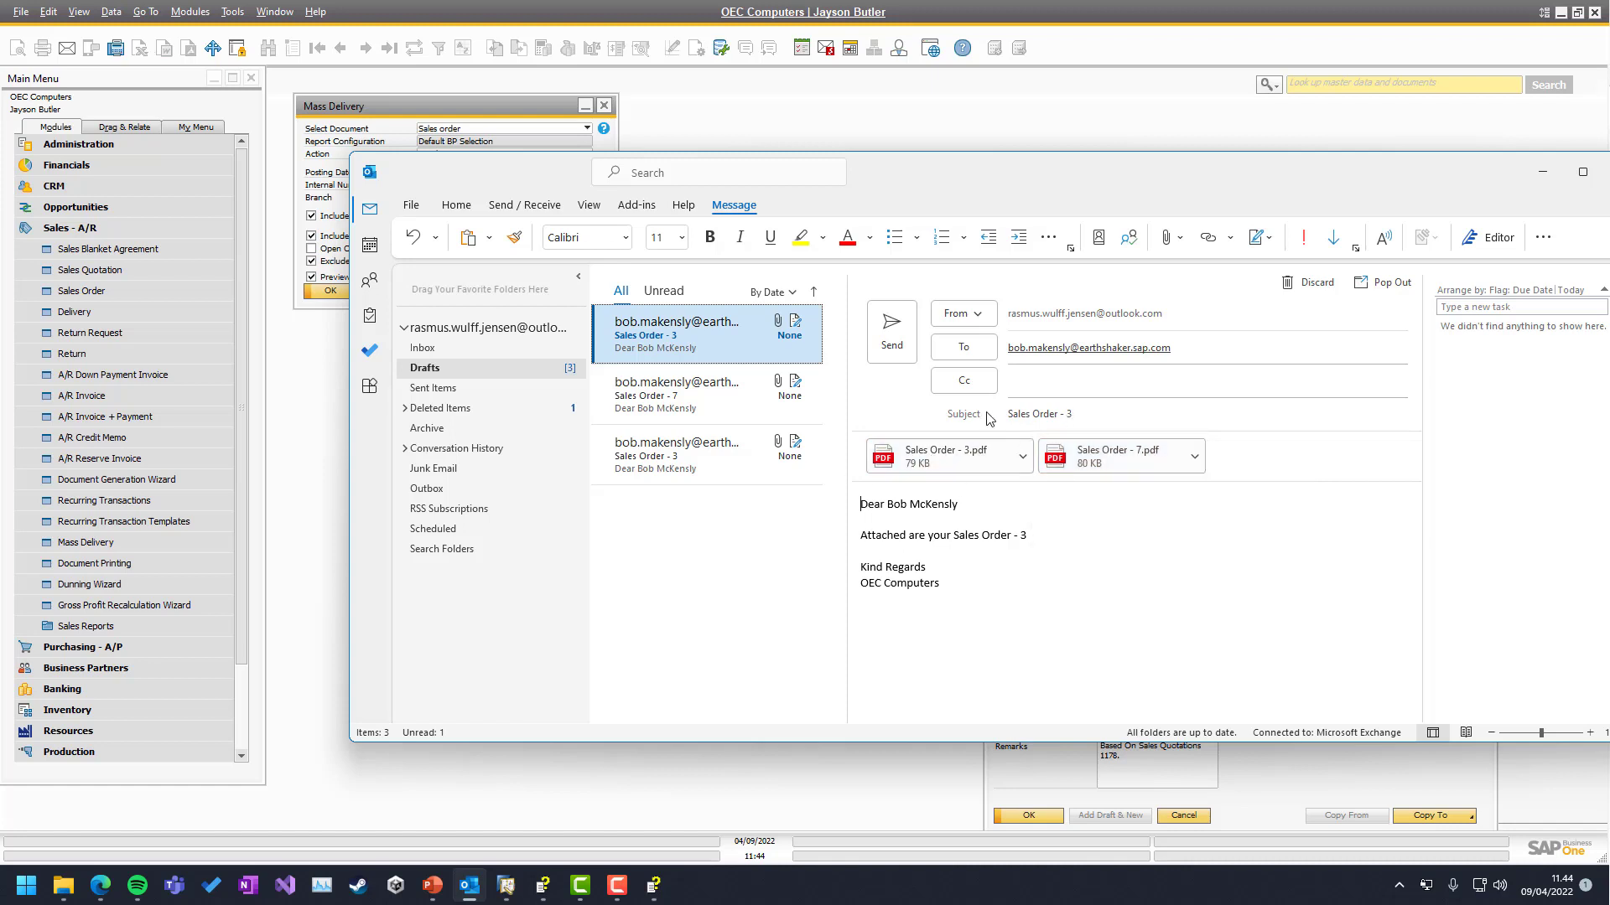
pyautogui.click(1070, 415)
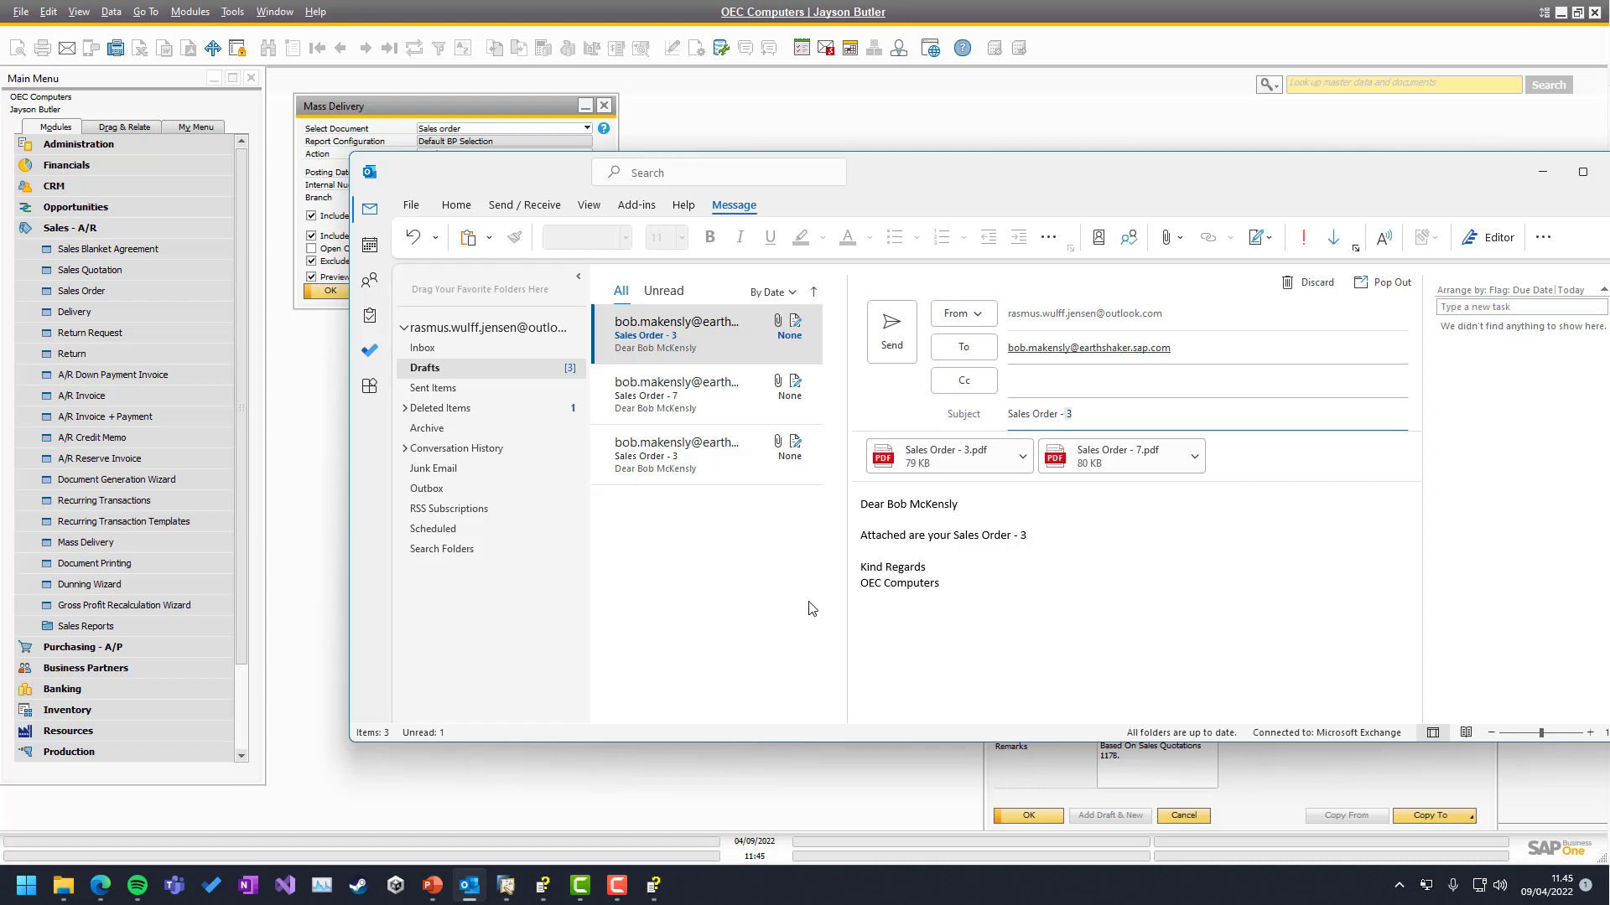
pyautogui.click(796, 781)
pyautogui.click(569, 297)
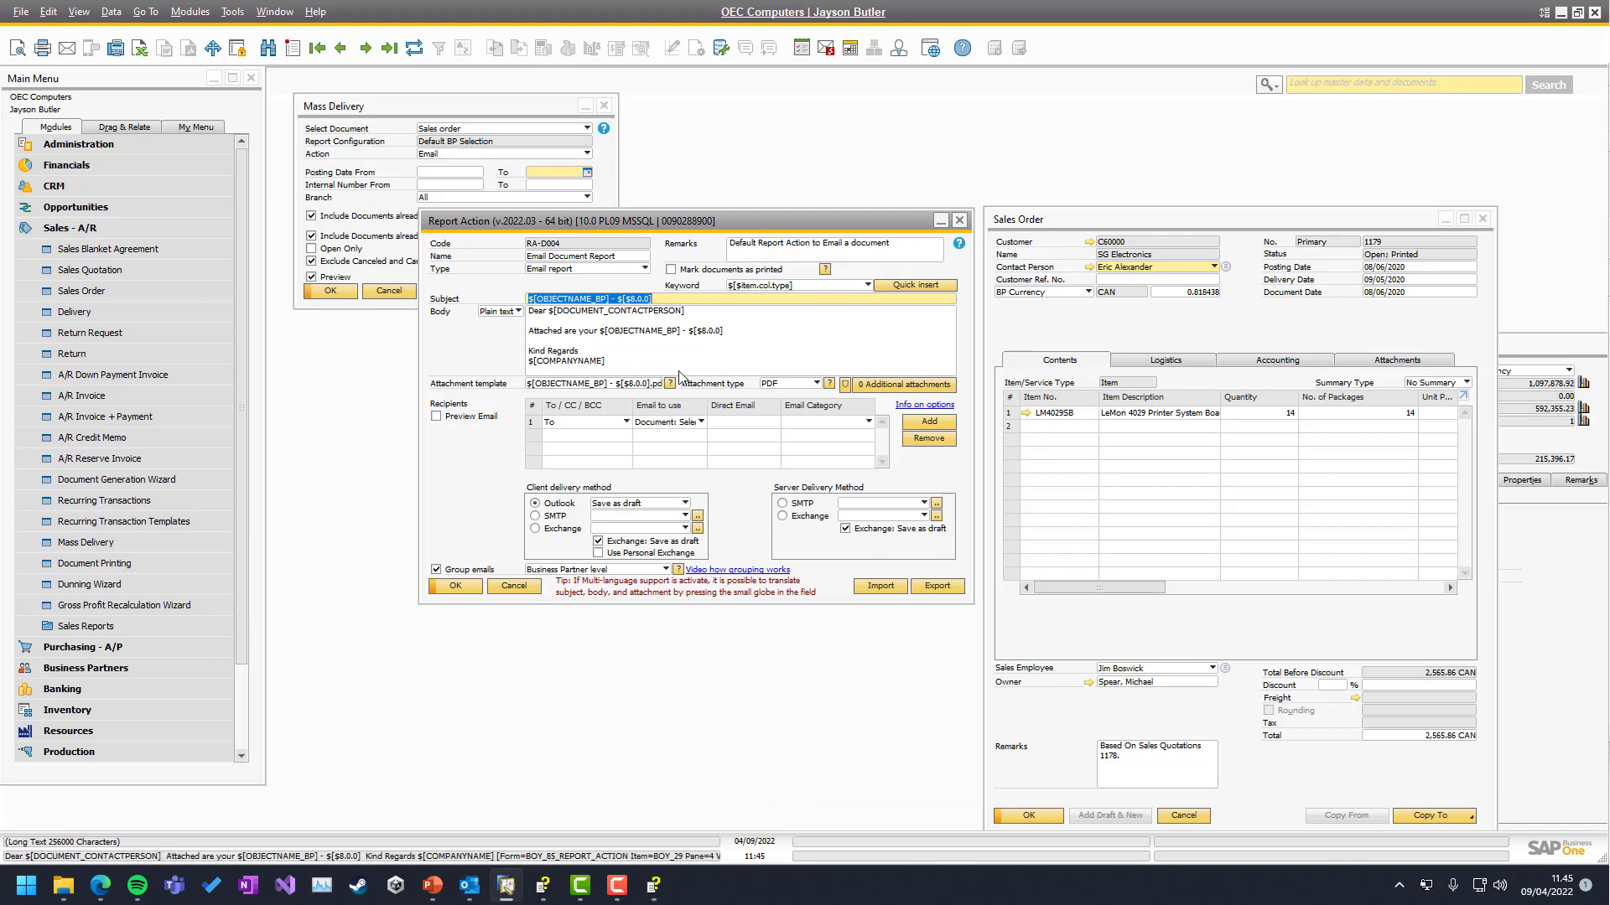
# Minimize Outlook and follow the 'Video how grouping works' link in Report Action RA-0004
pyautogui.hotkey('alt', 'Tab')
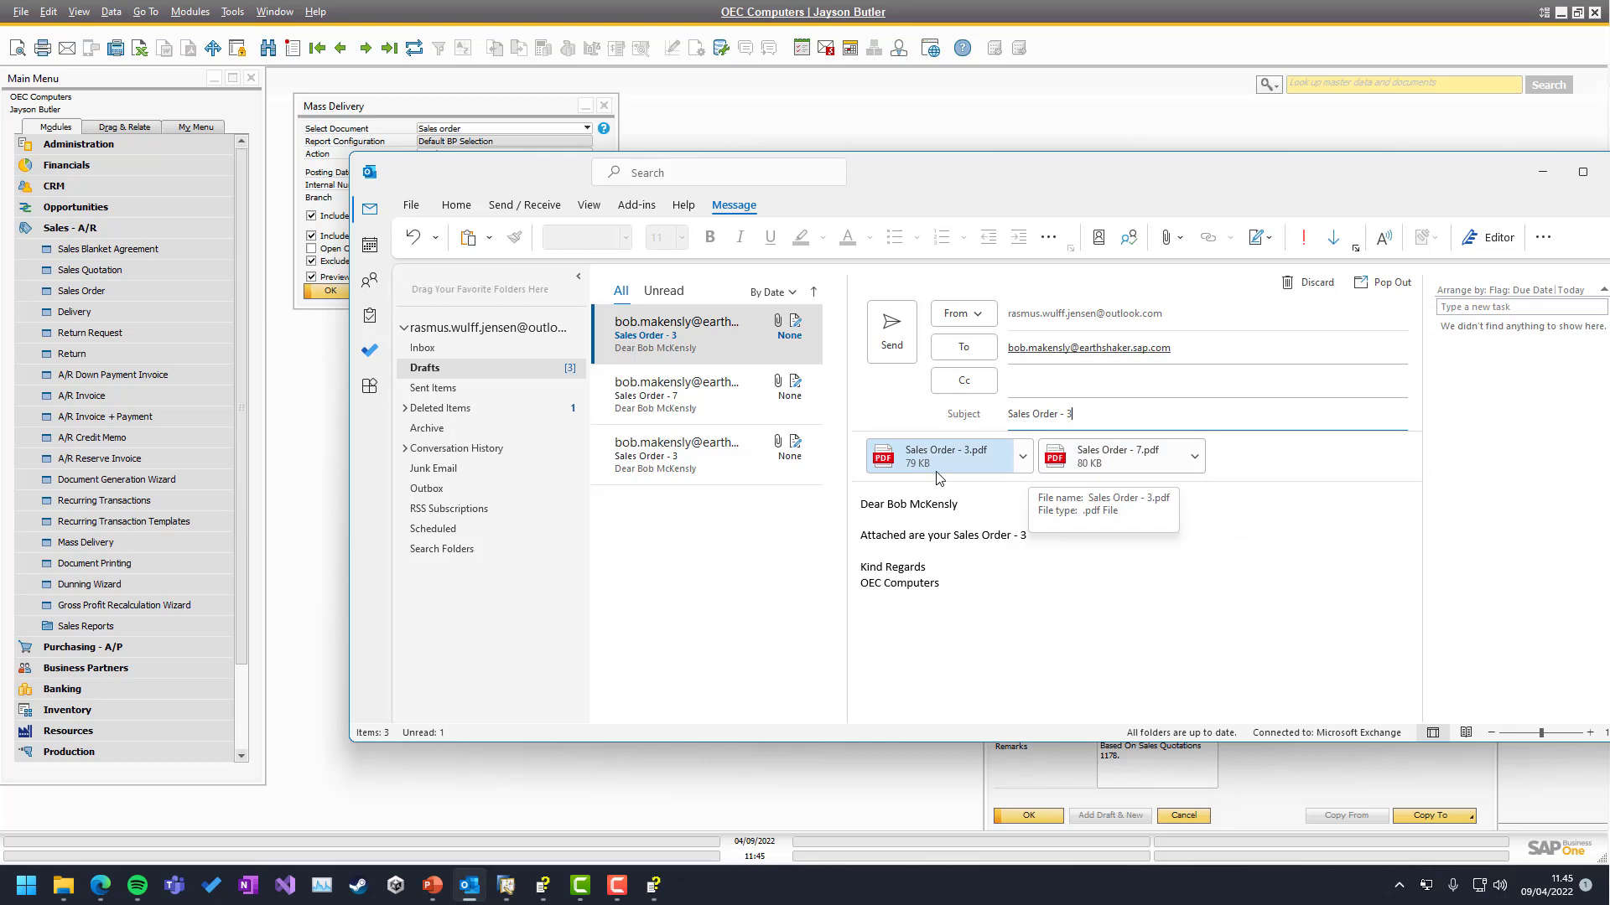
pyautogui.click(1547, 171)
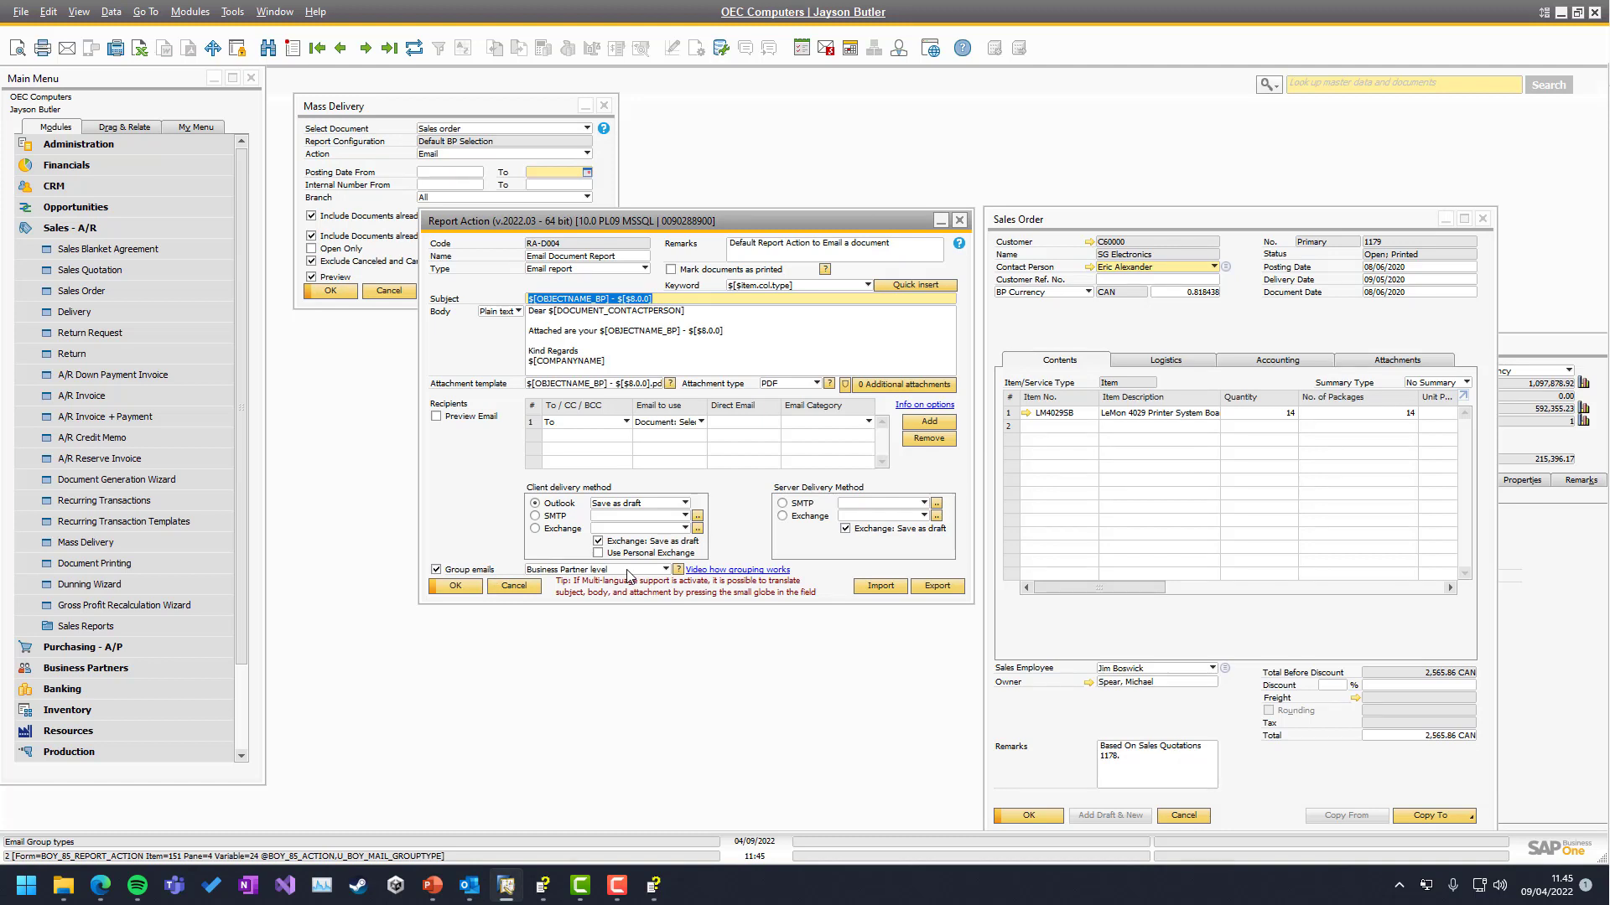
pyautogui.click(733, 571)
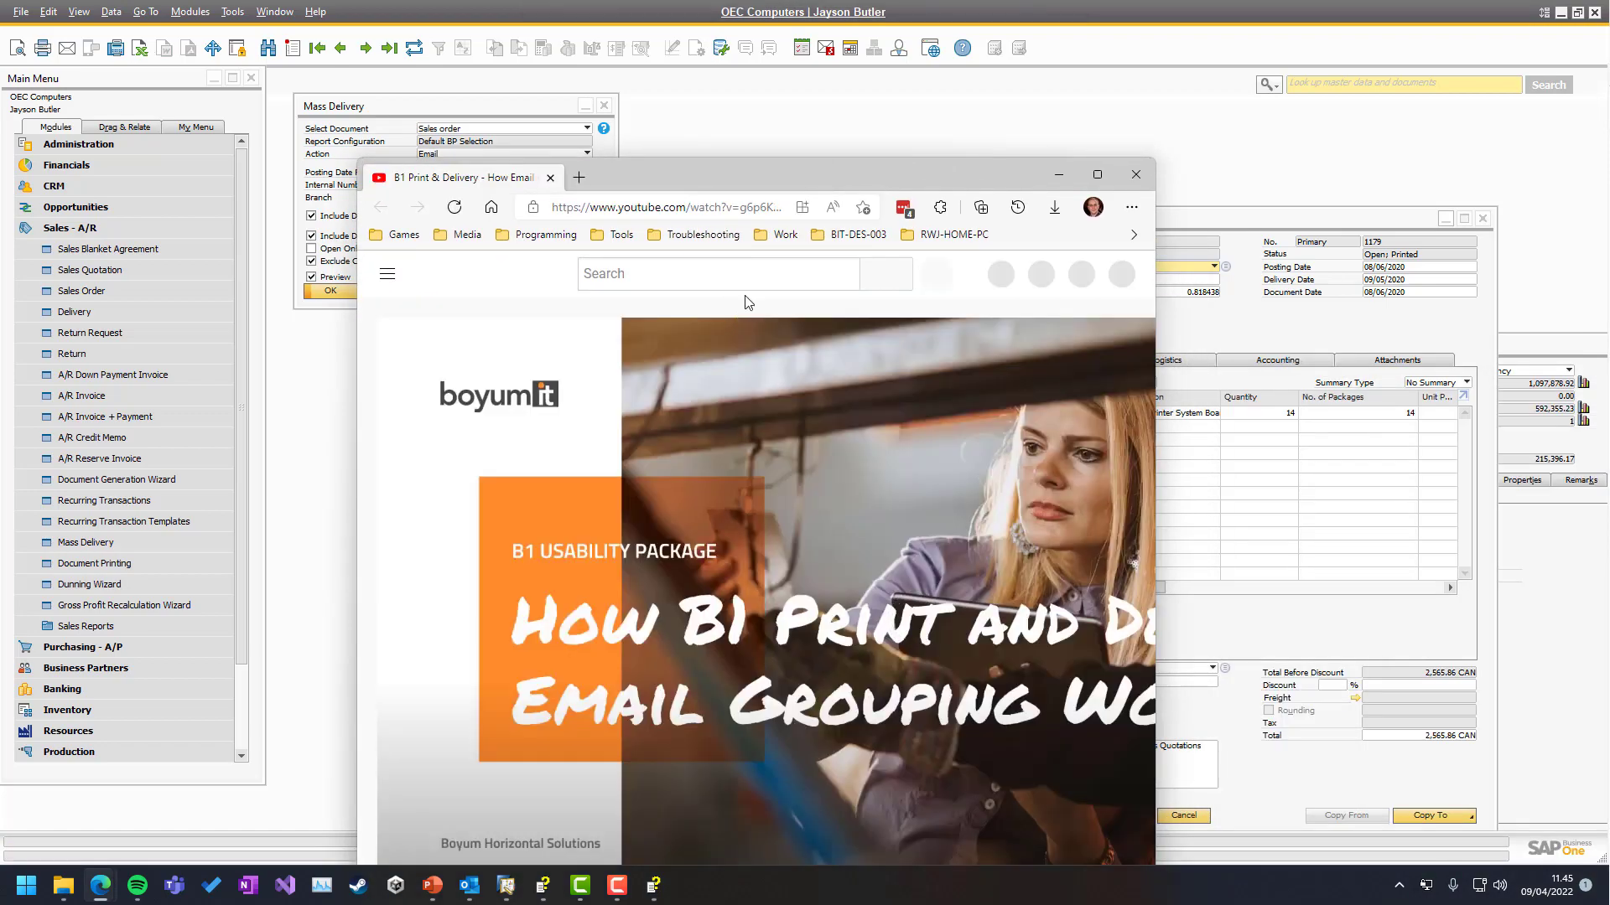
# Maximize the grouping video, skip ahead to its SAP settings and Outlook drafts parts, then close it
pyautogui.doubleClick(747, 171)
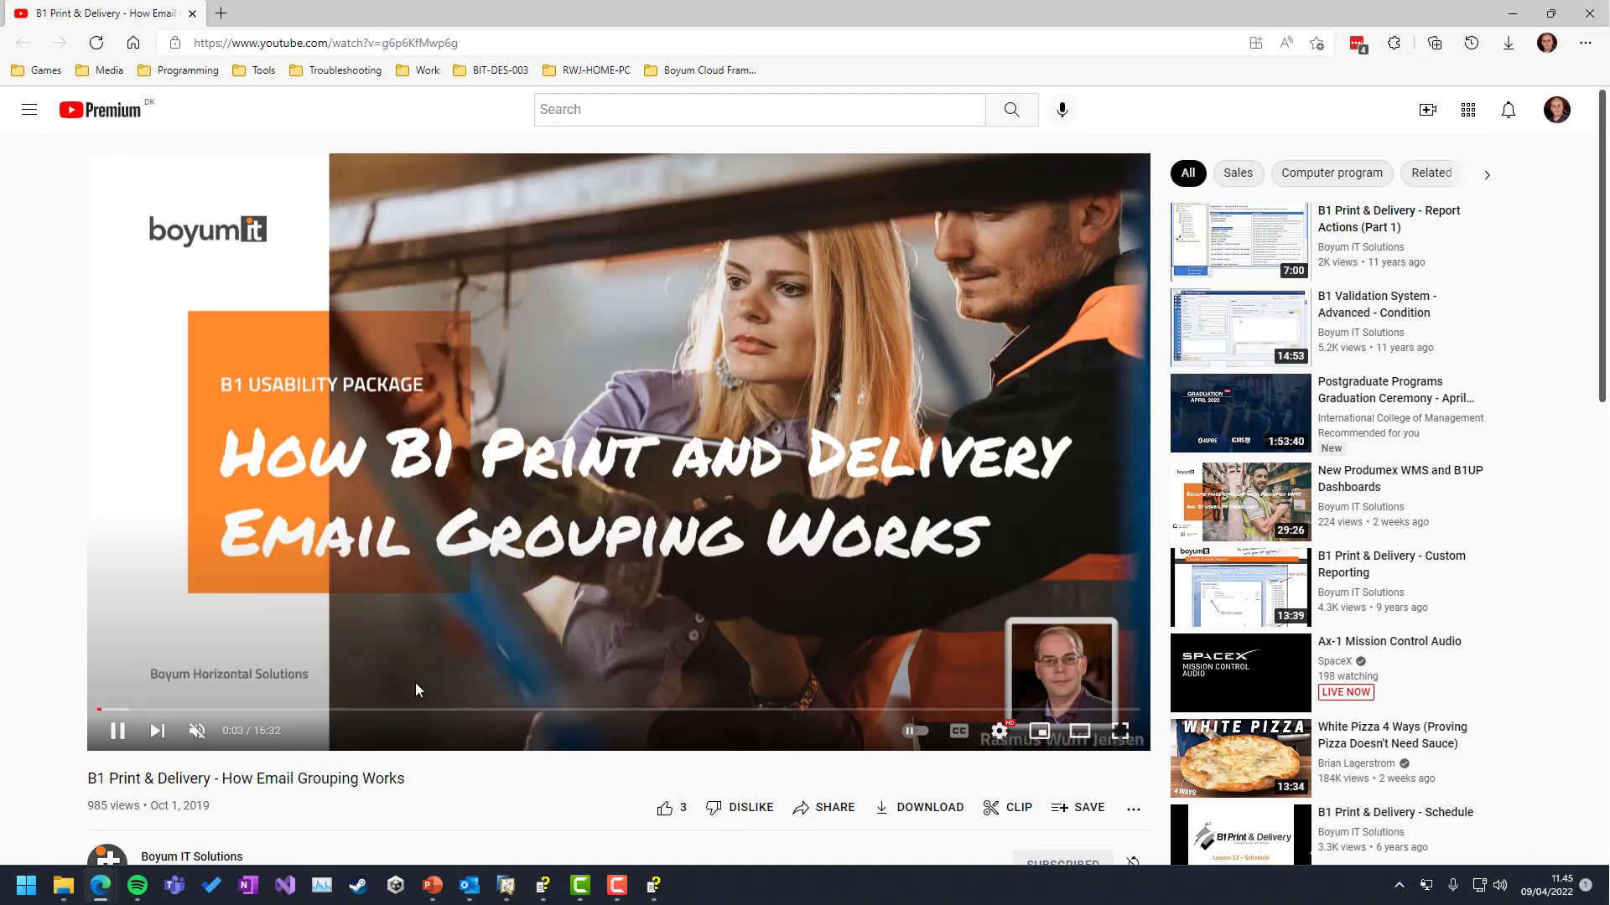
pyautogui.click(501, 711)
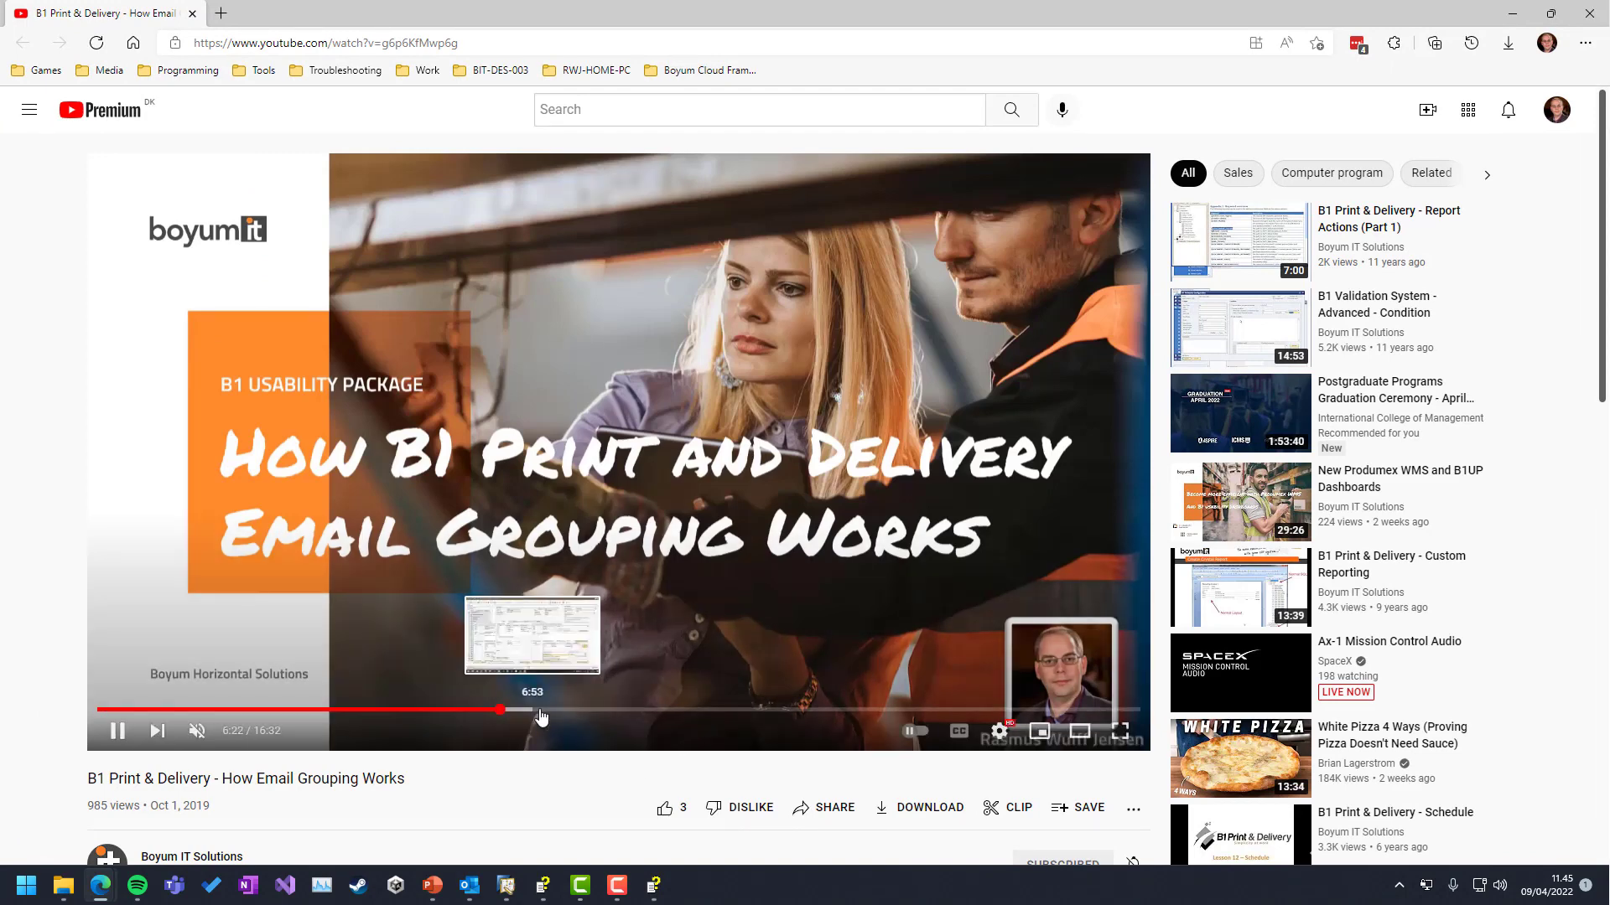
pyautogui.click(635, 710)
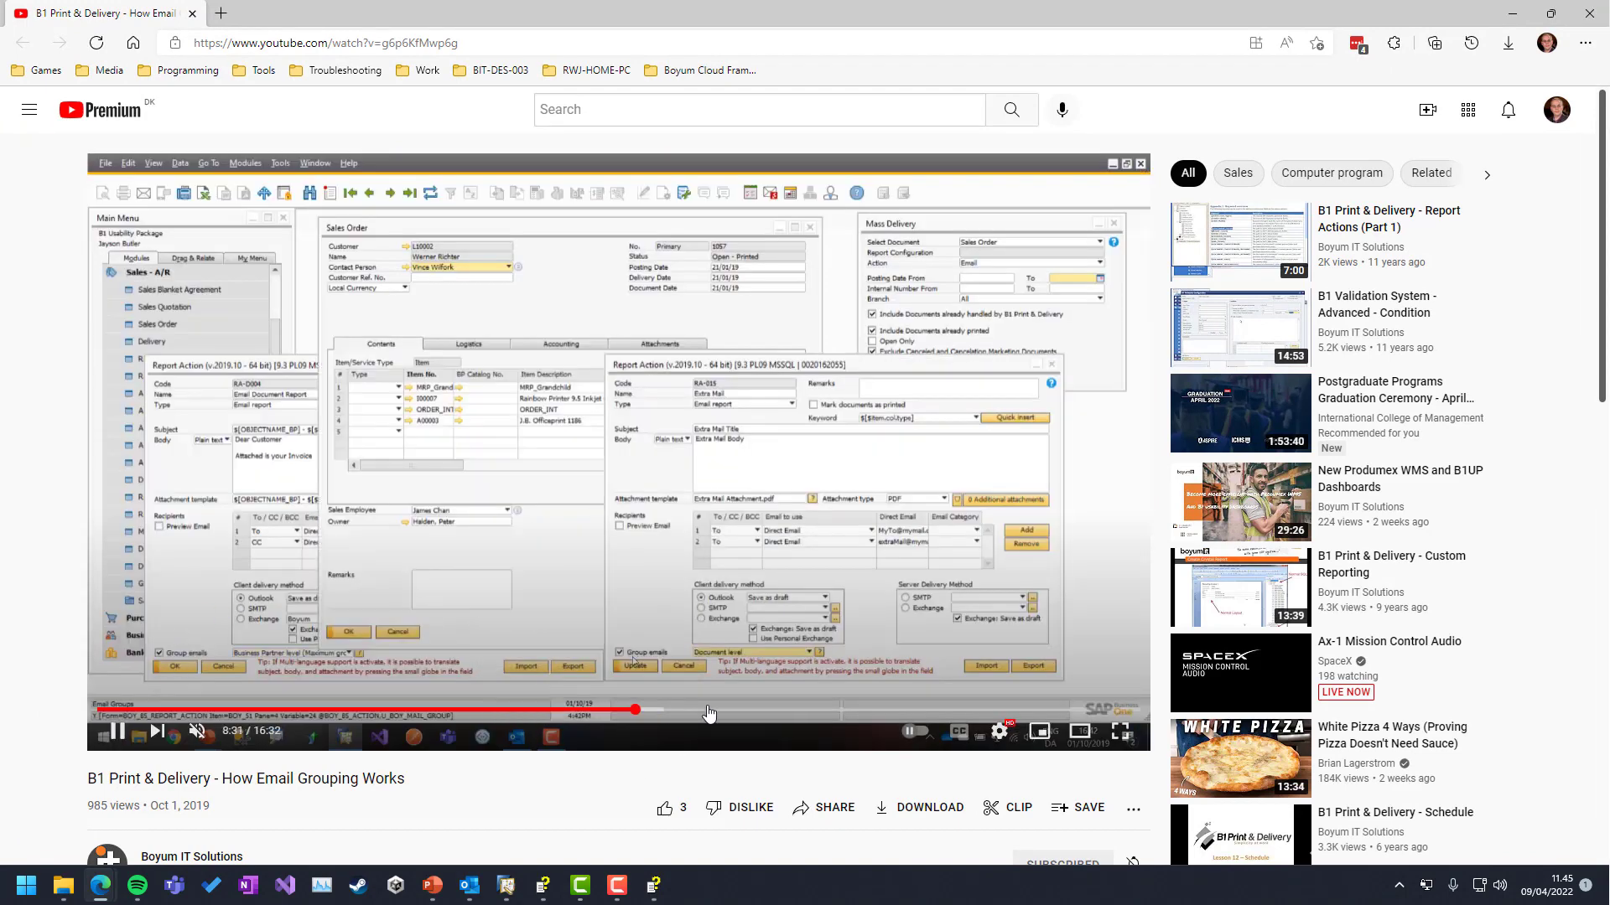
pyautogui.click(763, 711)
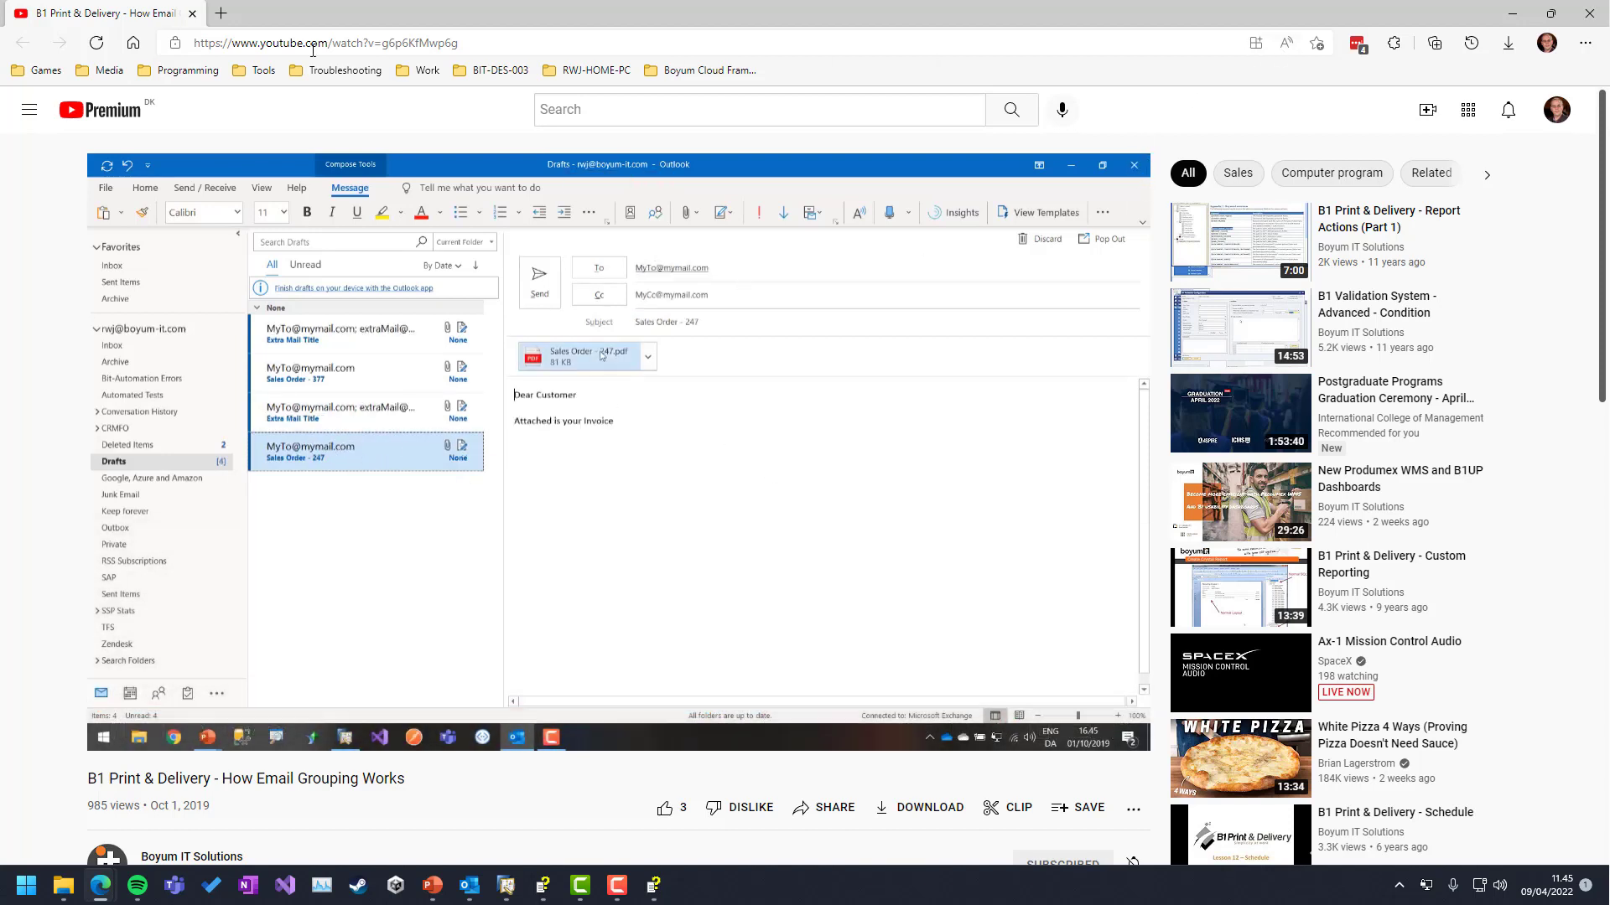
pyautogui.click(193, 16)
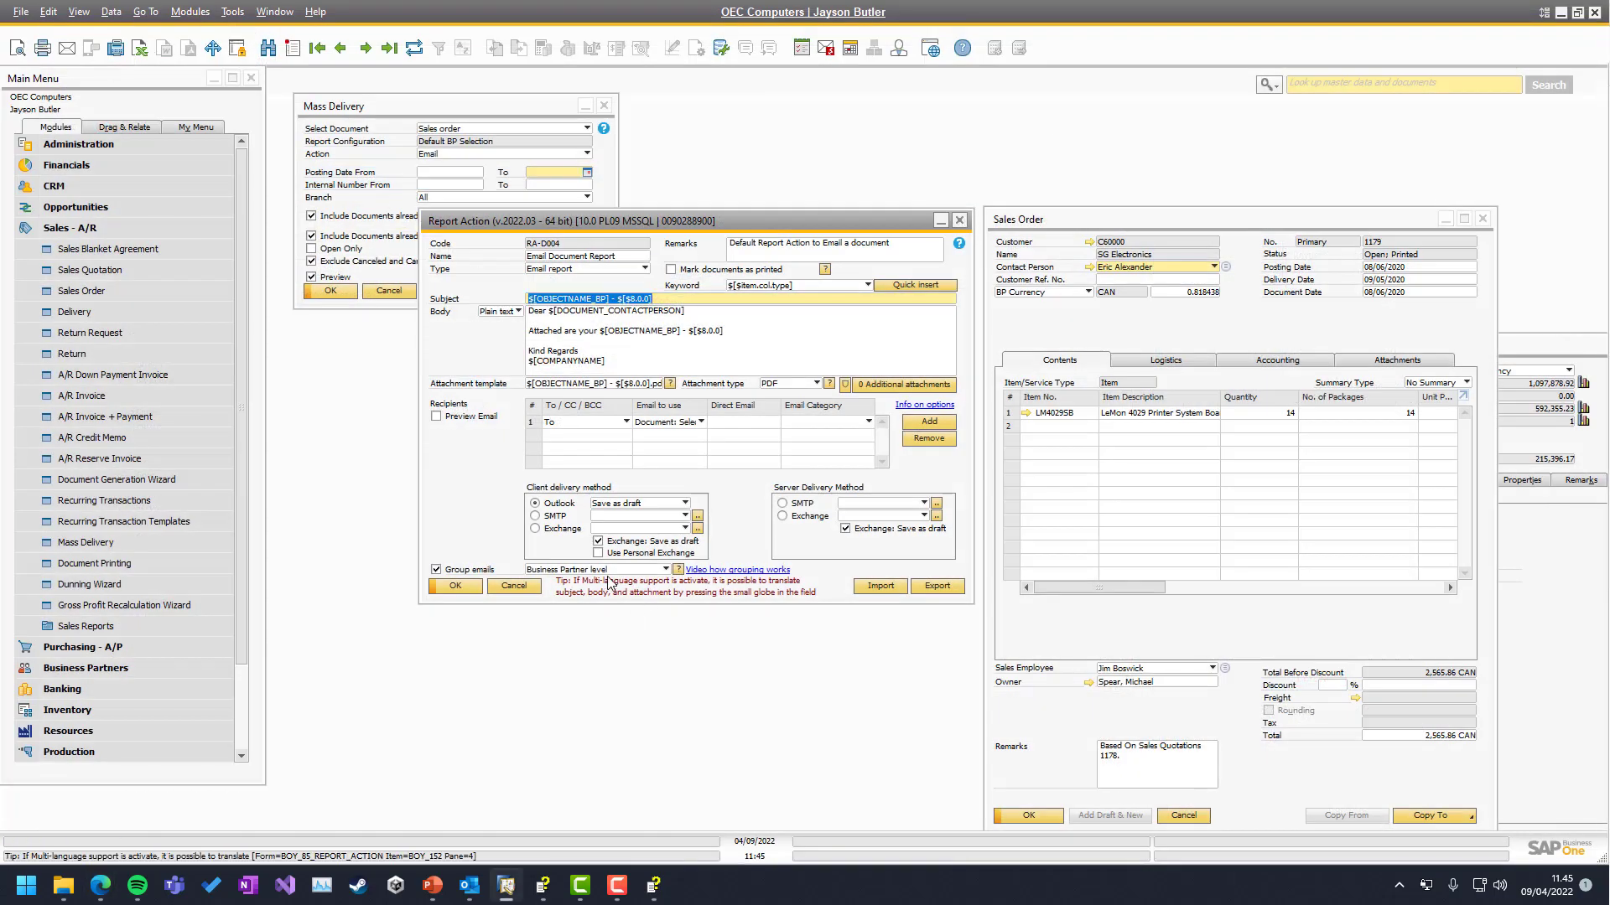